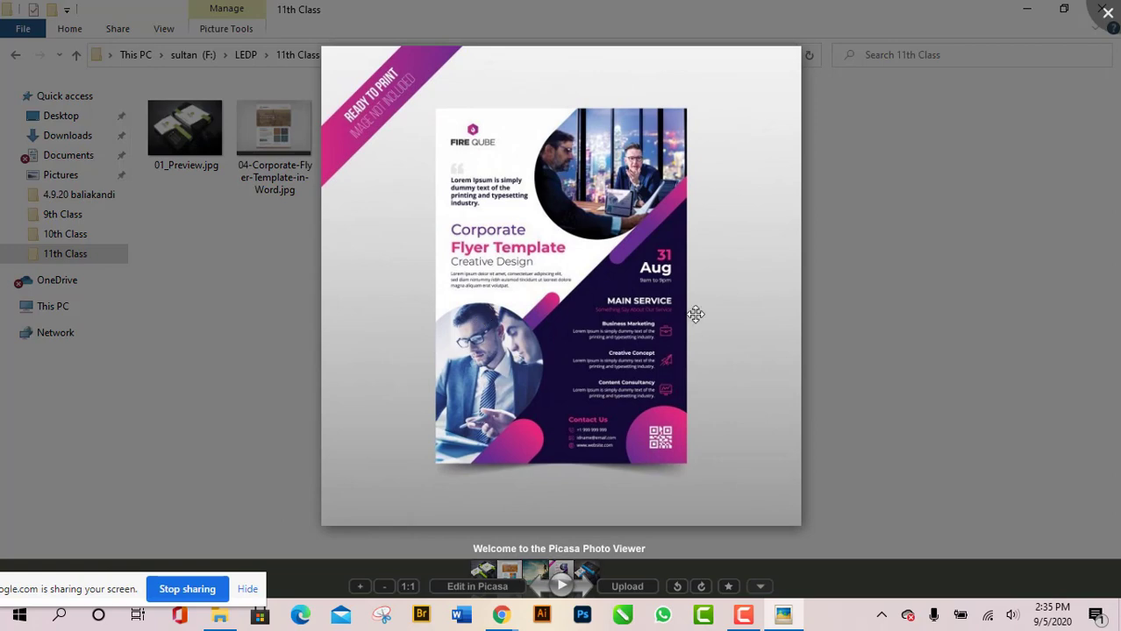
Examine the corporate flyer reference image's layout, photos, text and contact area up close, and close the viewer.
scroll(715, 480, "up", 2)
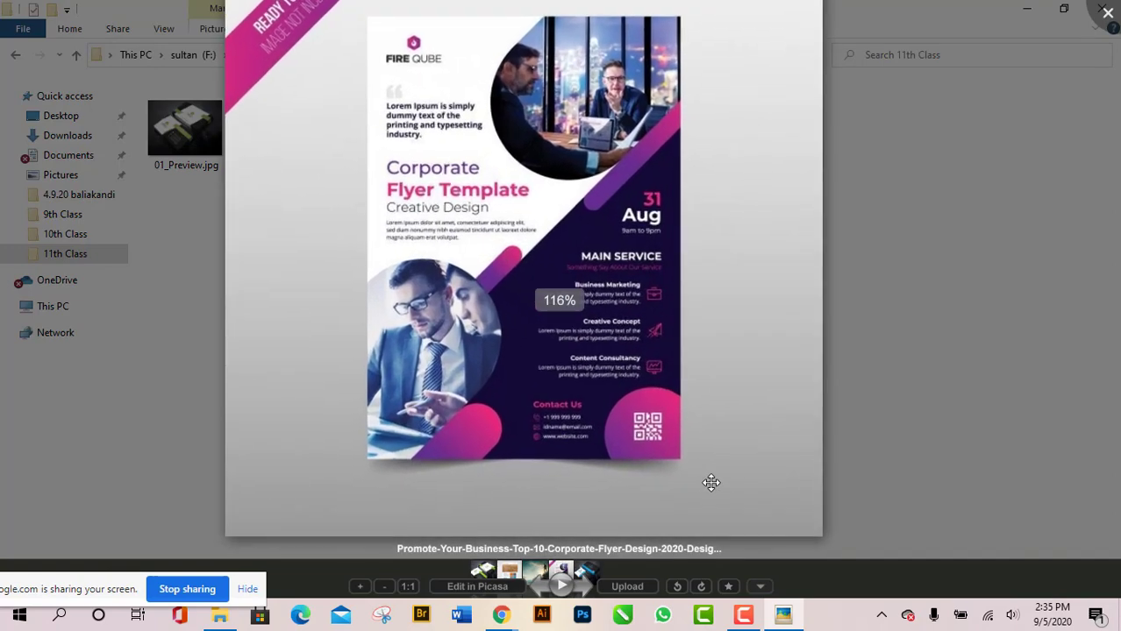
scroll(597, 123, "down", 3)
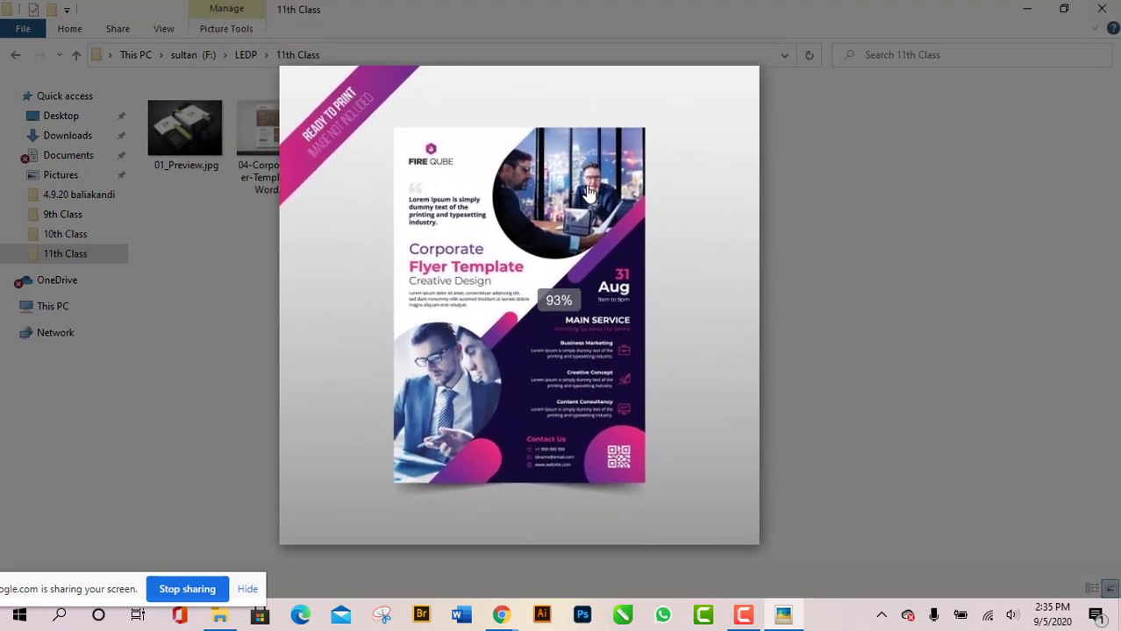
scroll(703, 441, "up", 1)
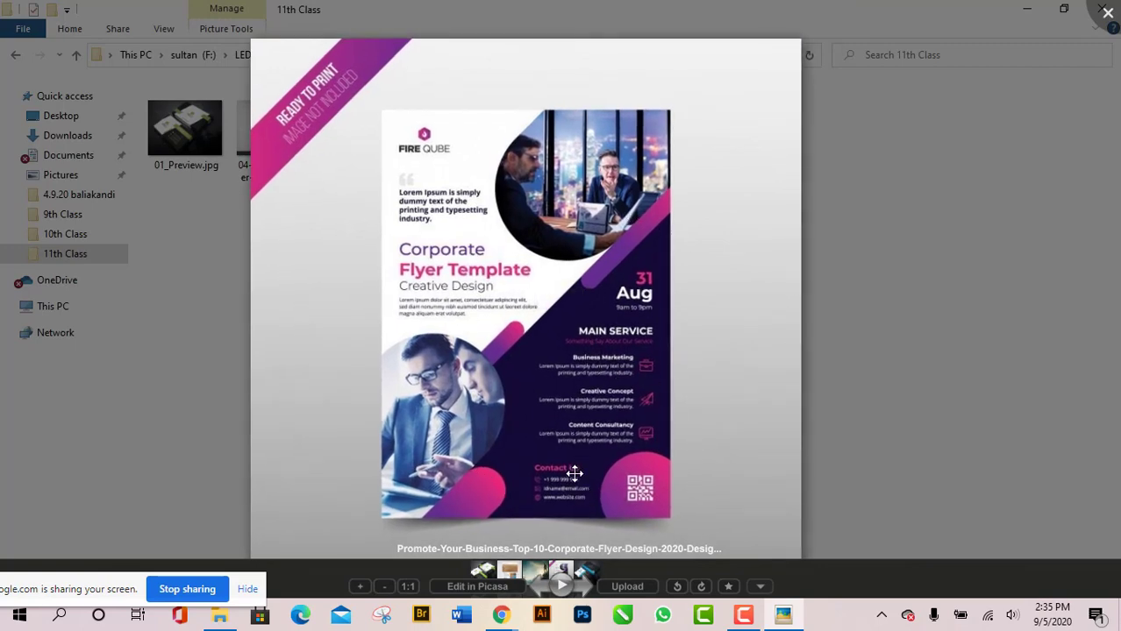
scroll(572, 473, "up", 1)
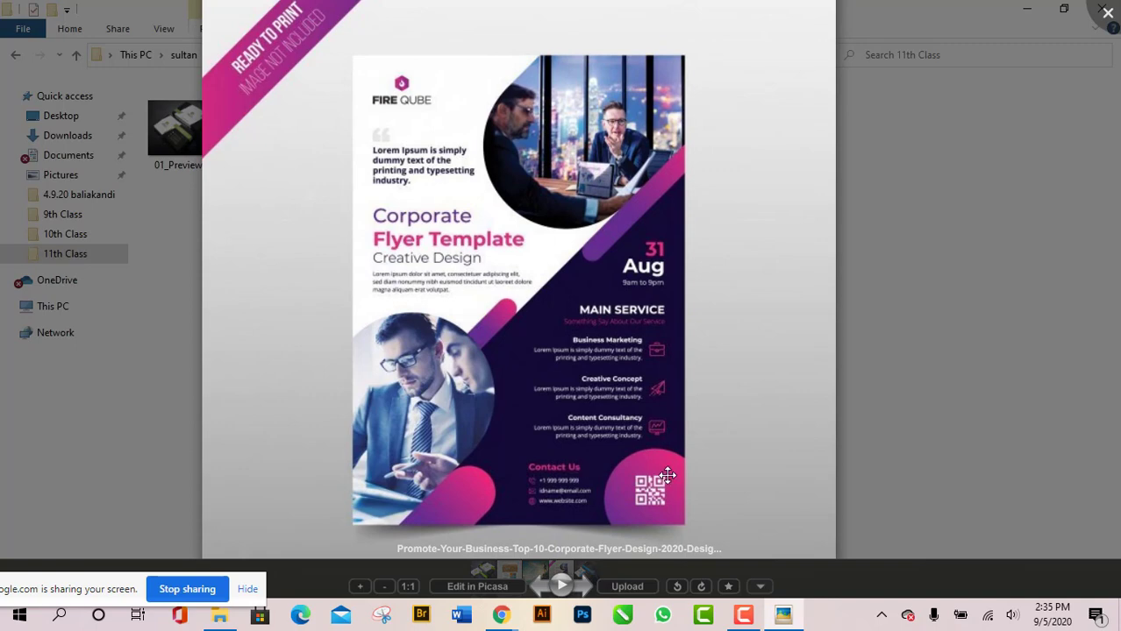
scroll(500, 504, "up", 1)
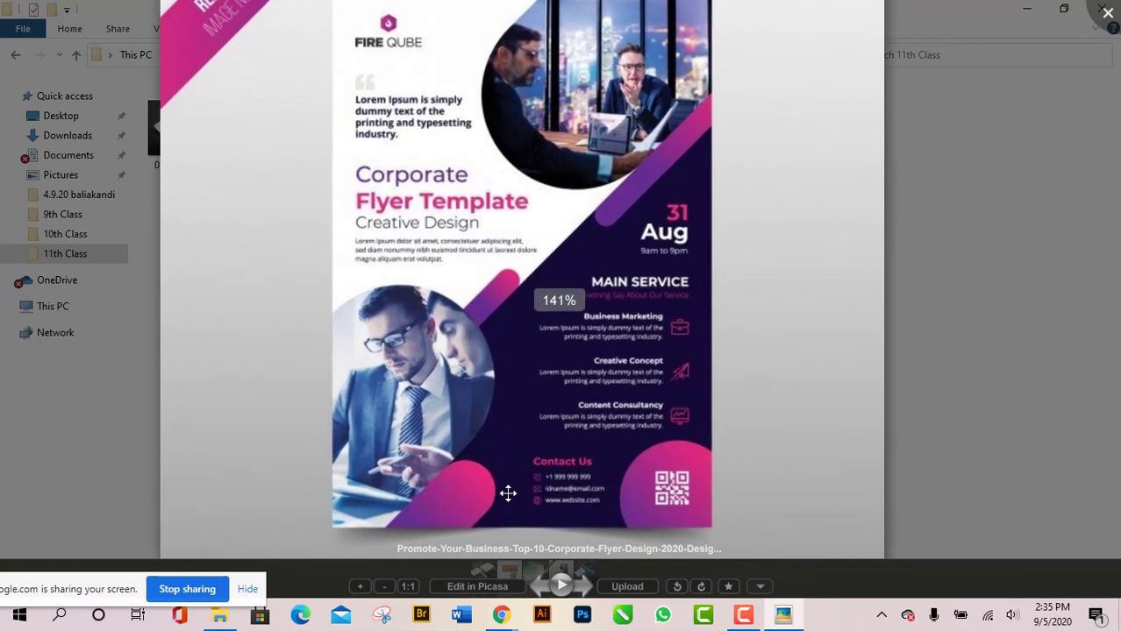
scroll(532, 476, "down", 3)
scroll(599, 462, "up", 1)
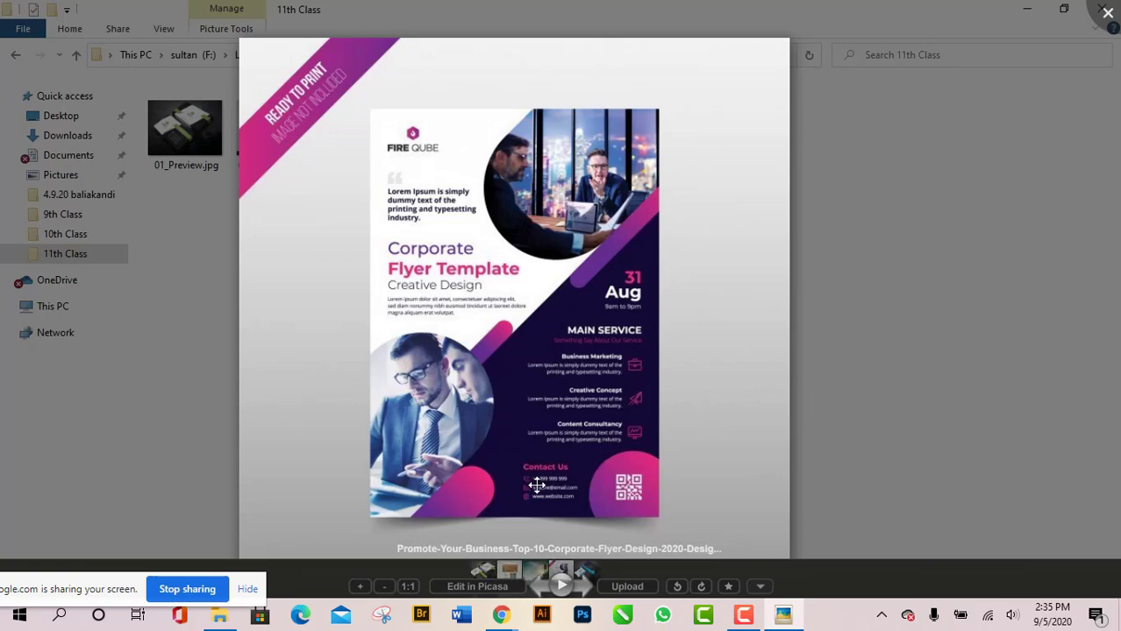
scroll(552, 426, "up", 4)
scroll(552, 426, "down", 5)
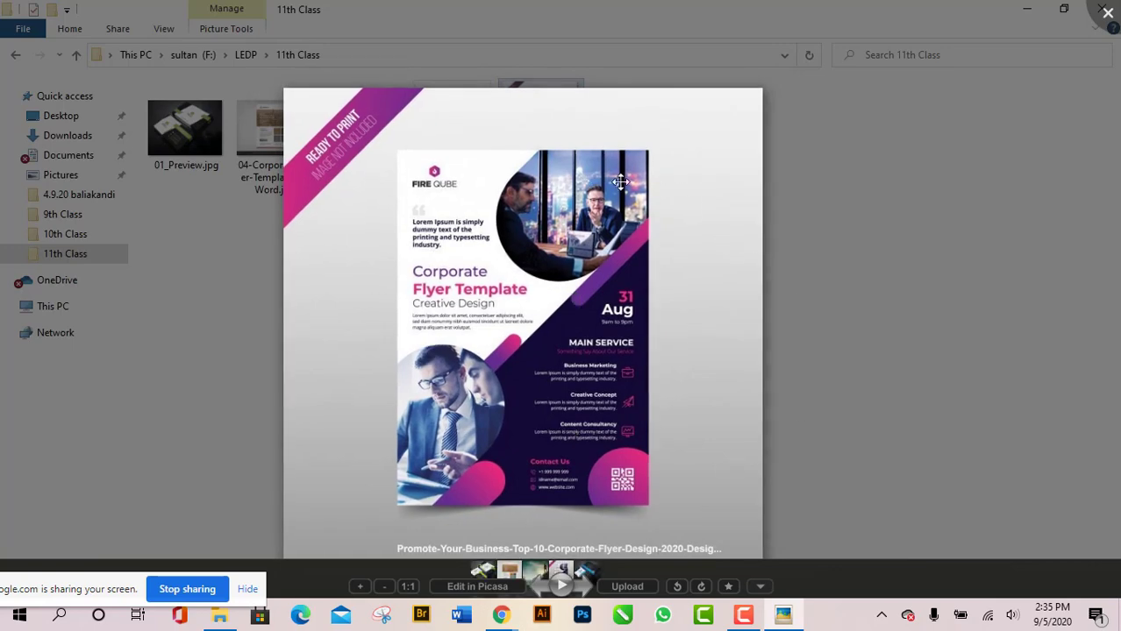
scroll(471, 491, "up", 2)
scroll(471, 491, "down", 2)
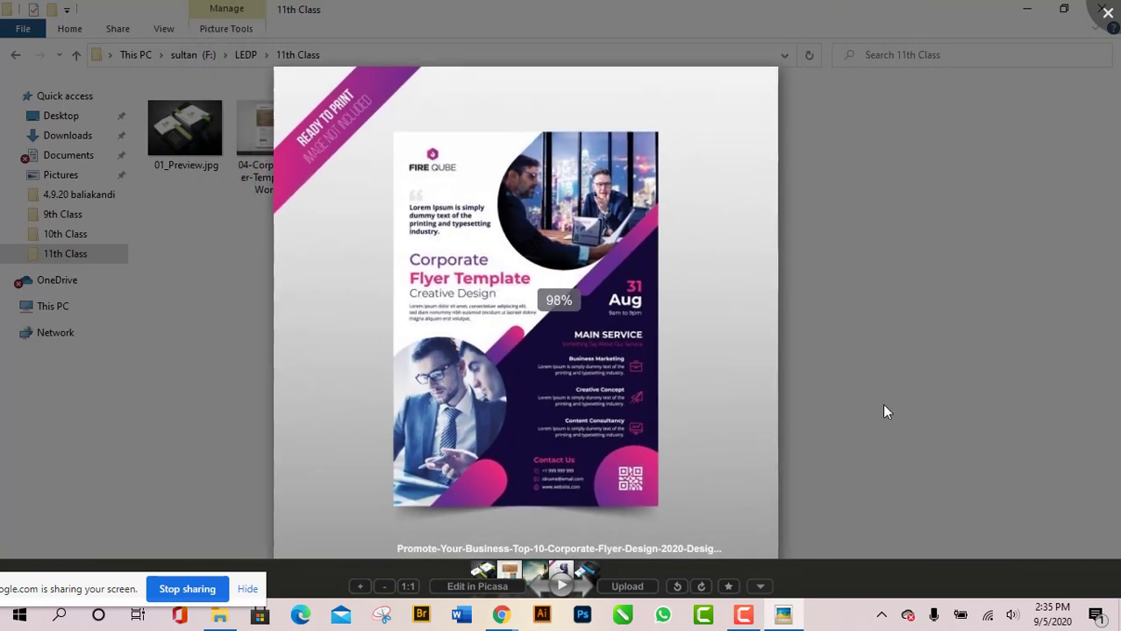
left_click(1107, 13)
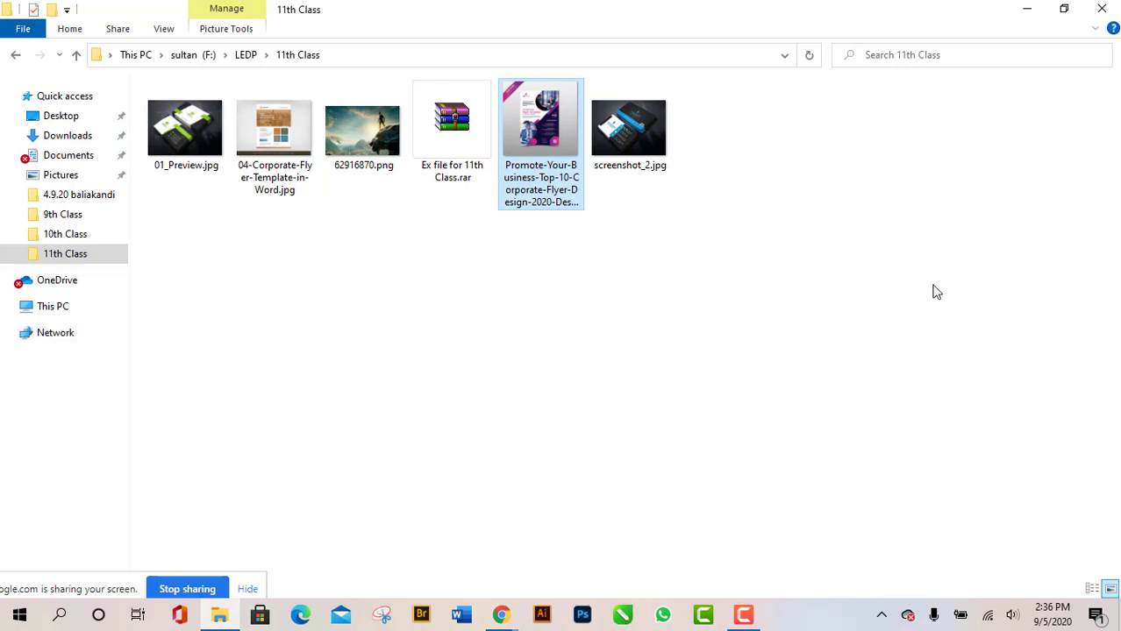
Switch to the Chrome meeting window and look over the open PixelClerks, SEOClerks and Fiverr pages.
left_click(1027, 9)
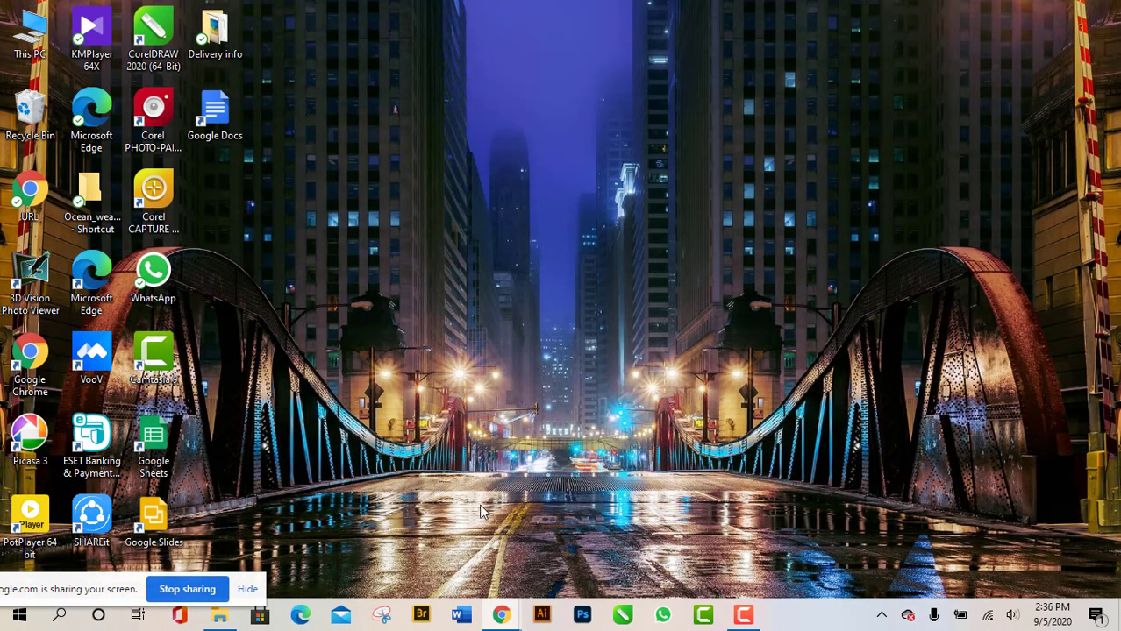
mouse_move(501, 621)
left_click(447, 540)
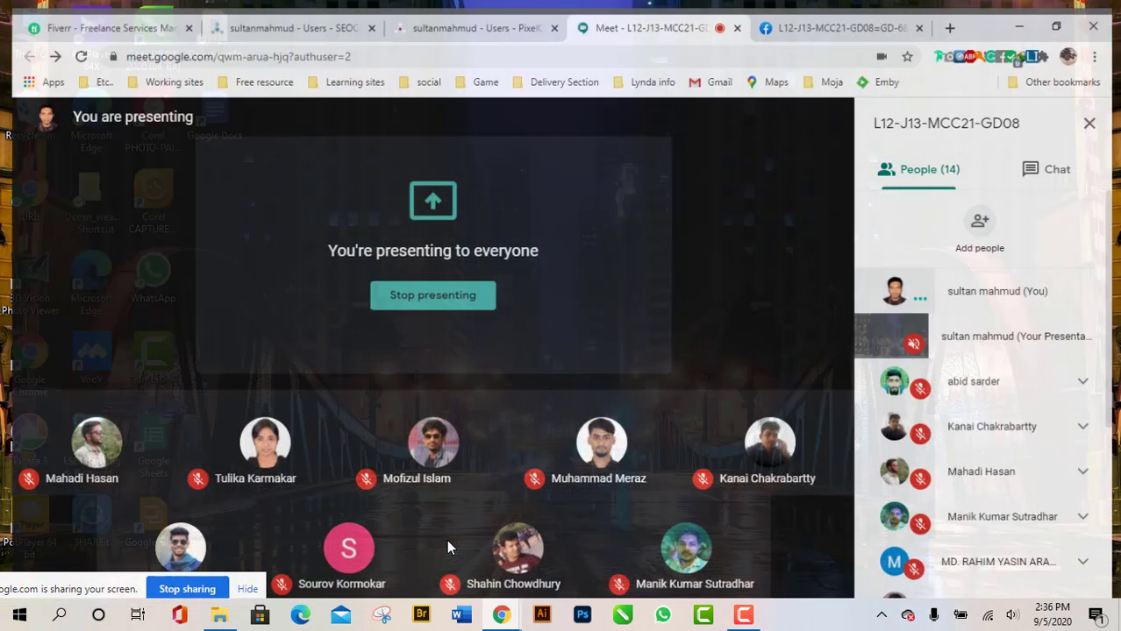
left_click(847, 13)
left_click(640, 13)
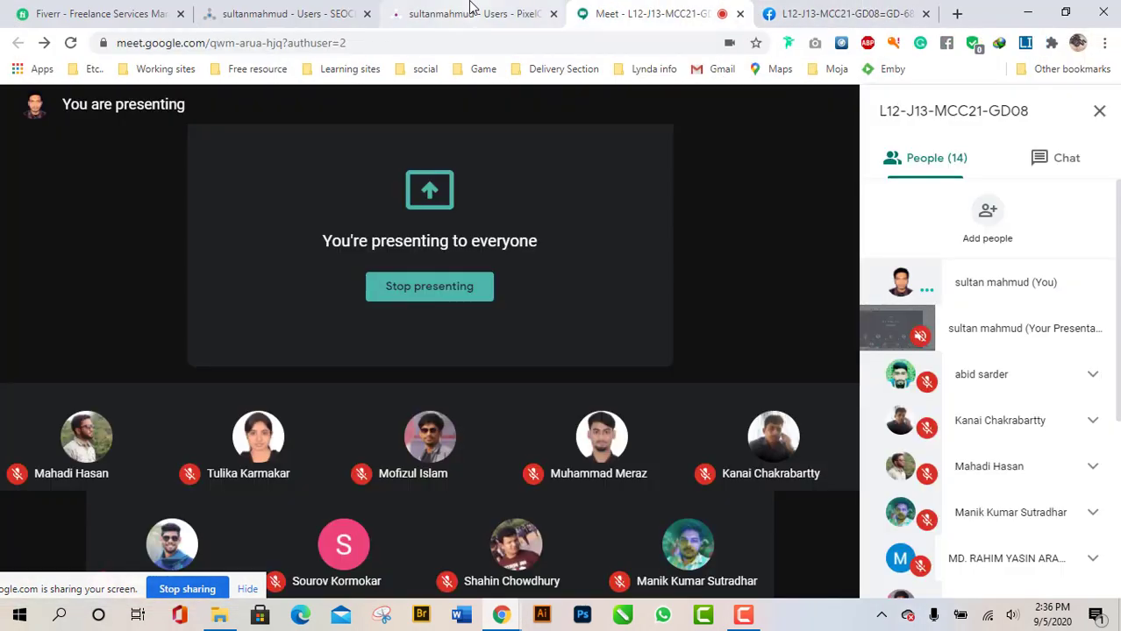
left_click(471, 11)
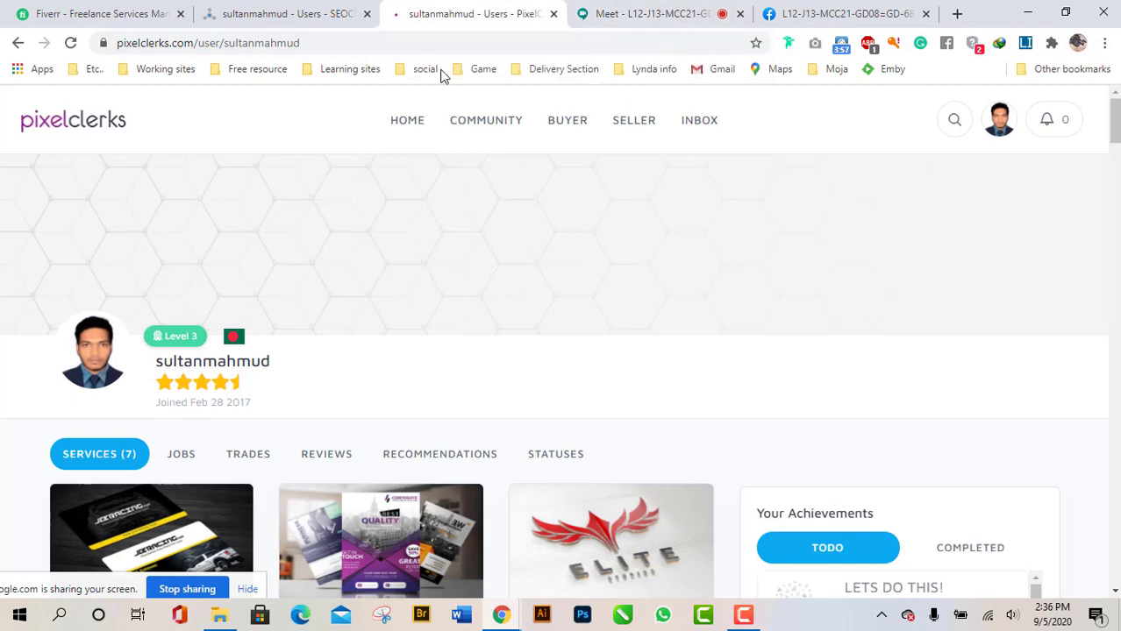
left_click(289, 13)
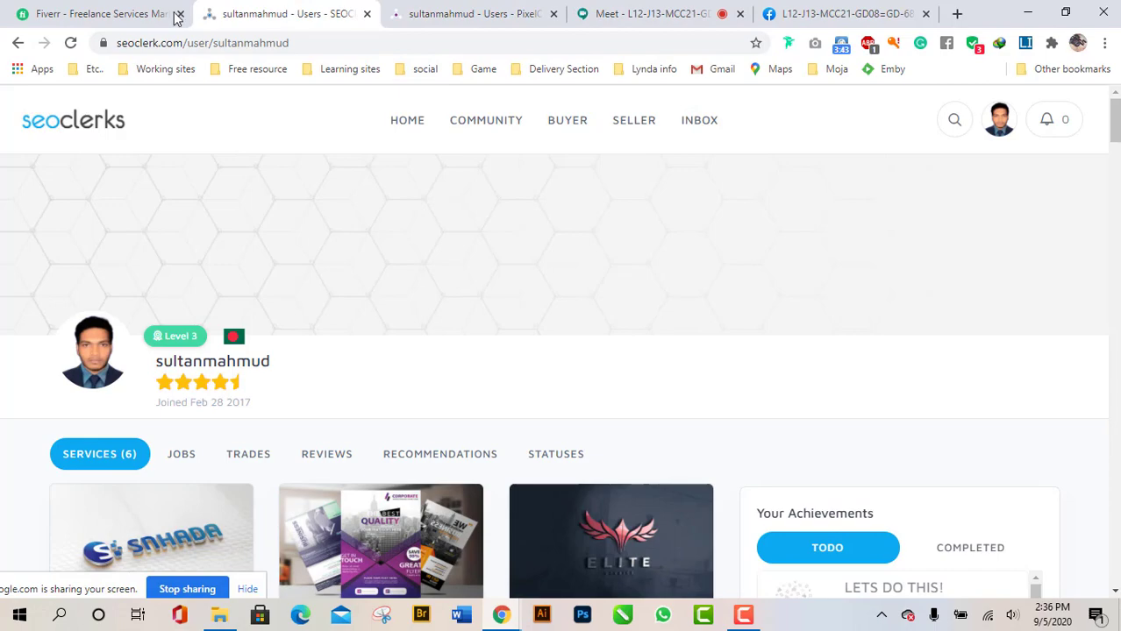
left_click(55, 13)
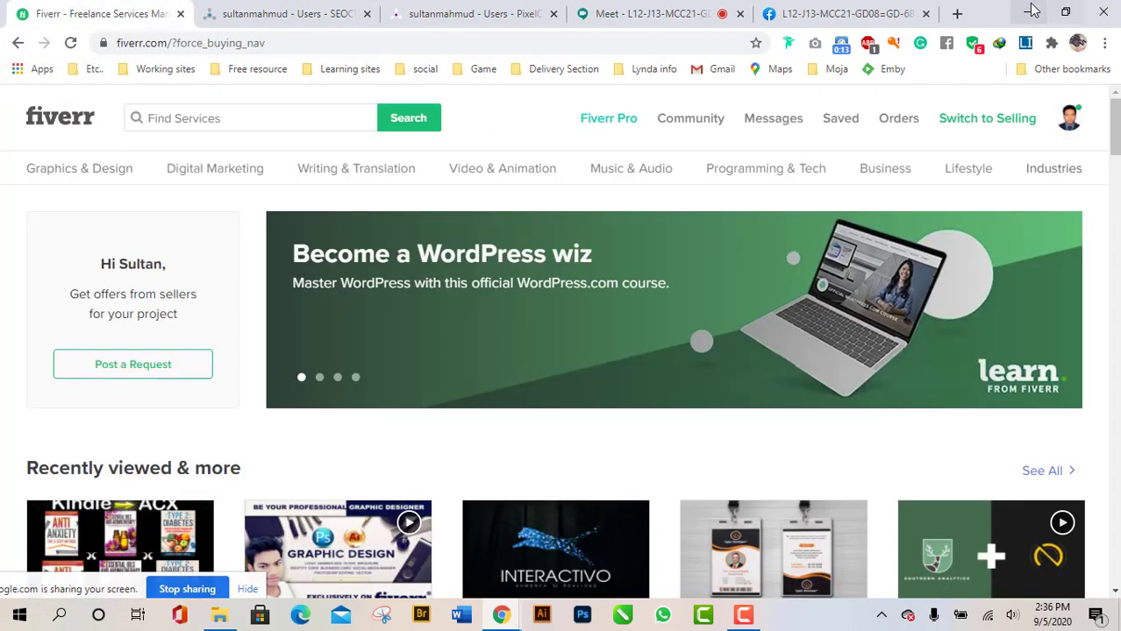
left_click(1027, 13)
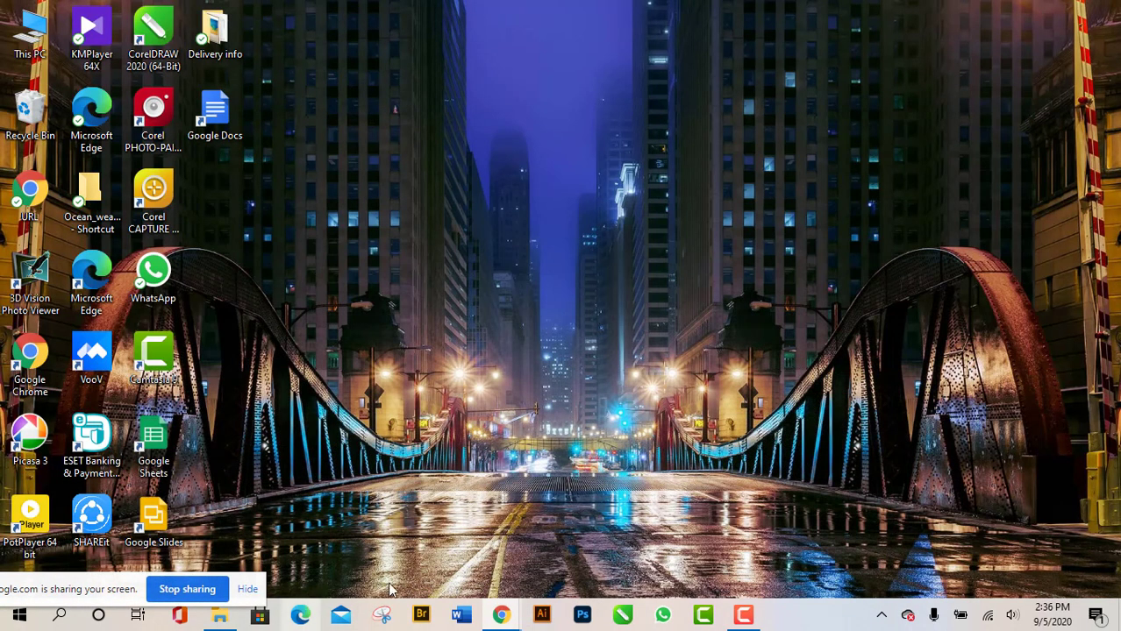
Return to the 11th Class folder in File Explorer and briefly view the corporate flyer image.
left_click(219, 616)
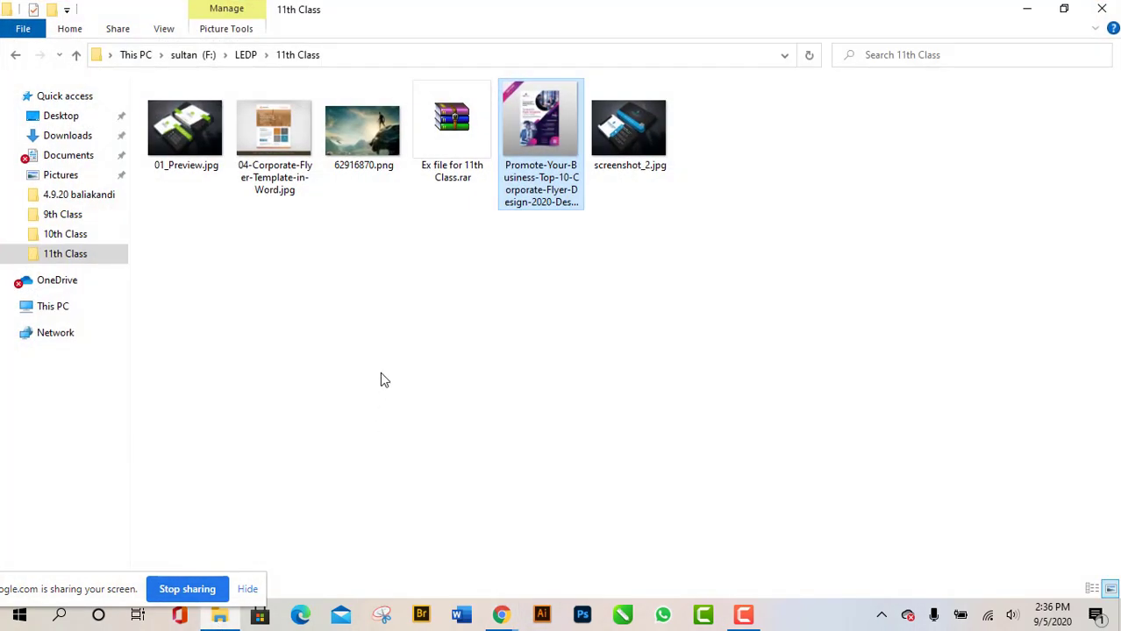
left_click(418, 373)
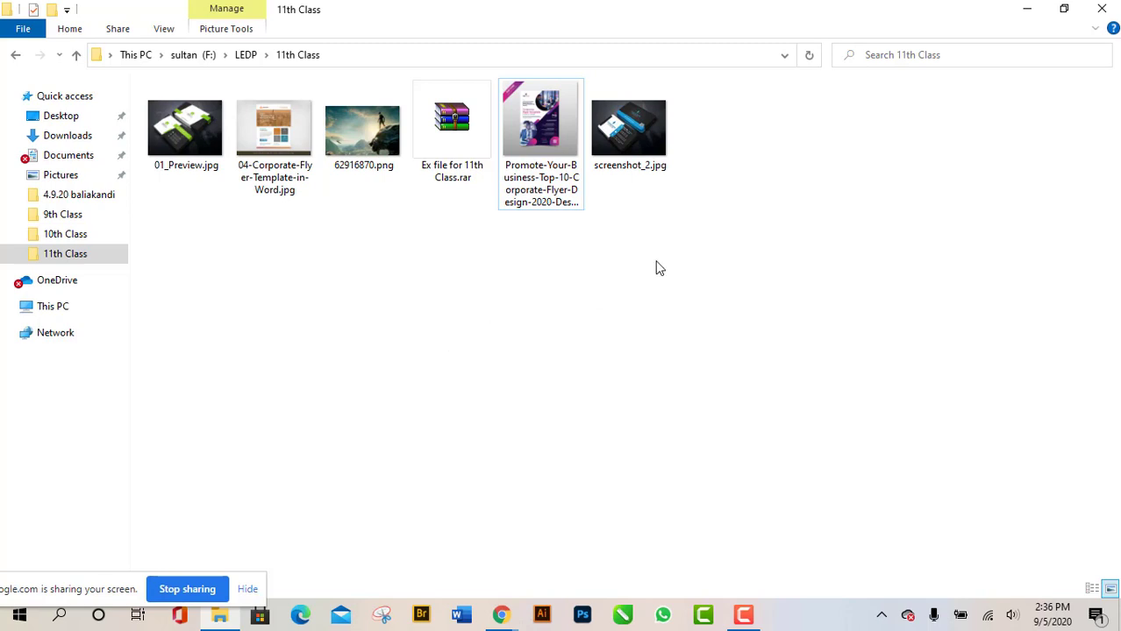
left_click(553, 120)
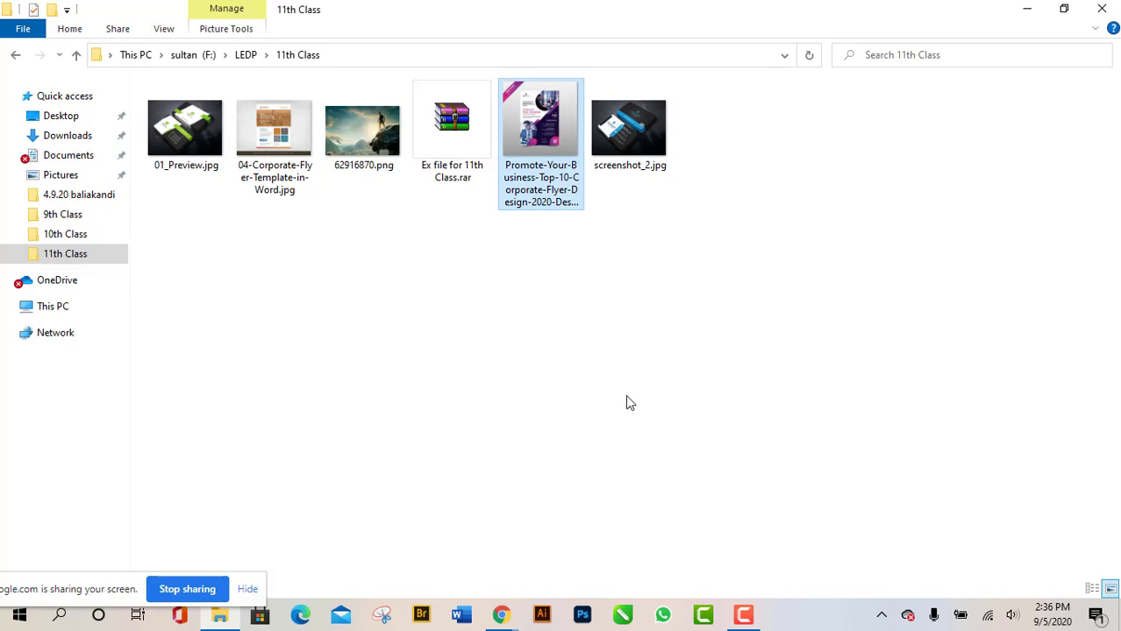
double_click(505, 112)
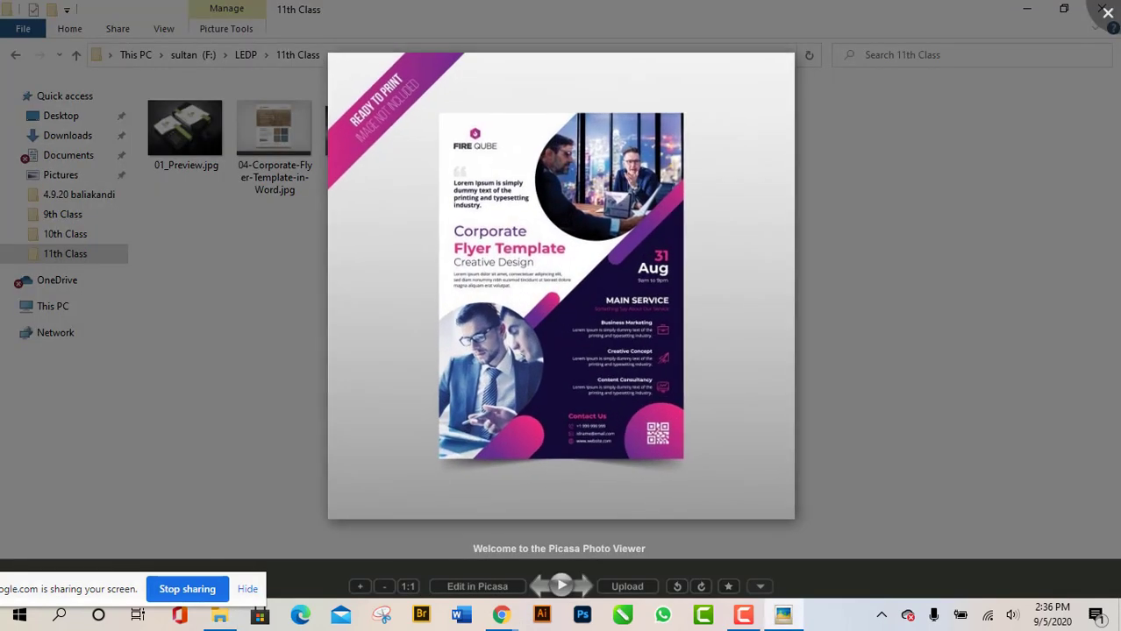
left_click(1105, 14)
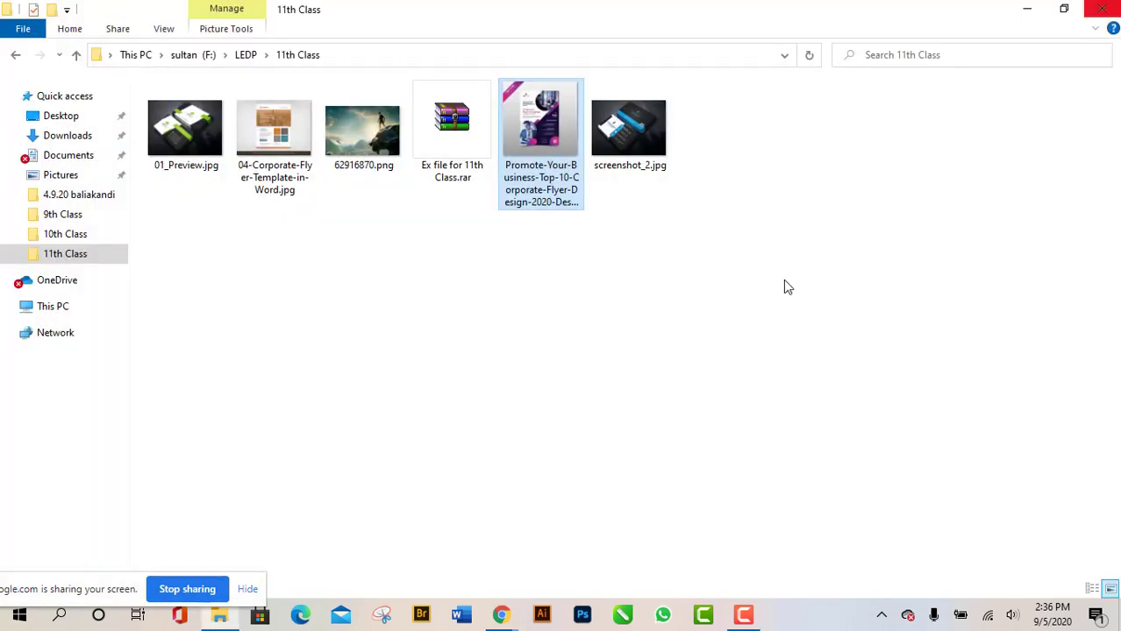
Switch to Photoshop and create an A4 portrait document, 210 x 297 mm at 300 pixels/inch, in CMYK Color mode with white background contents.
left_click(583, 617)
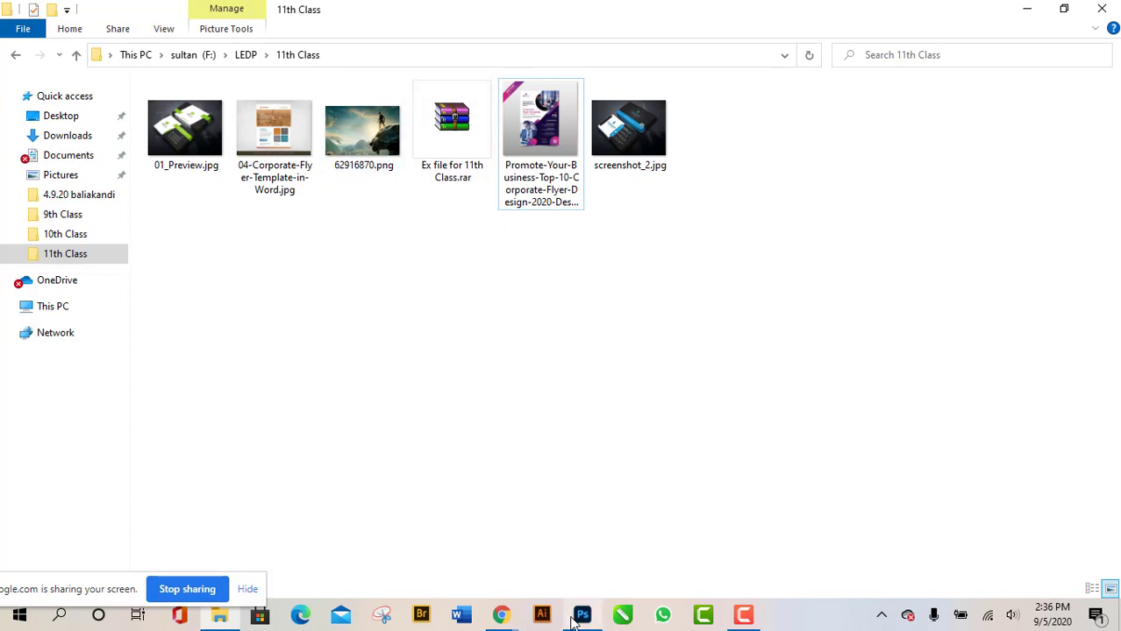
mouse_move(578, 617)
left_click(589, 553)
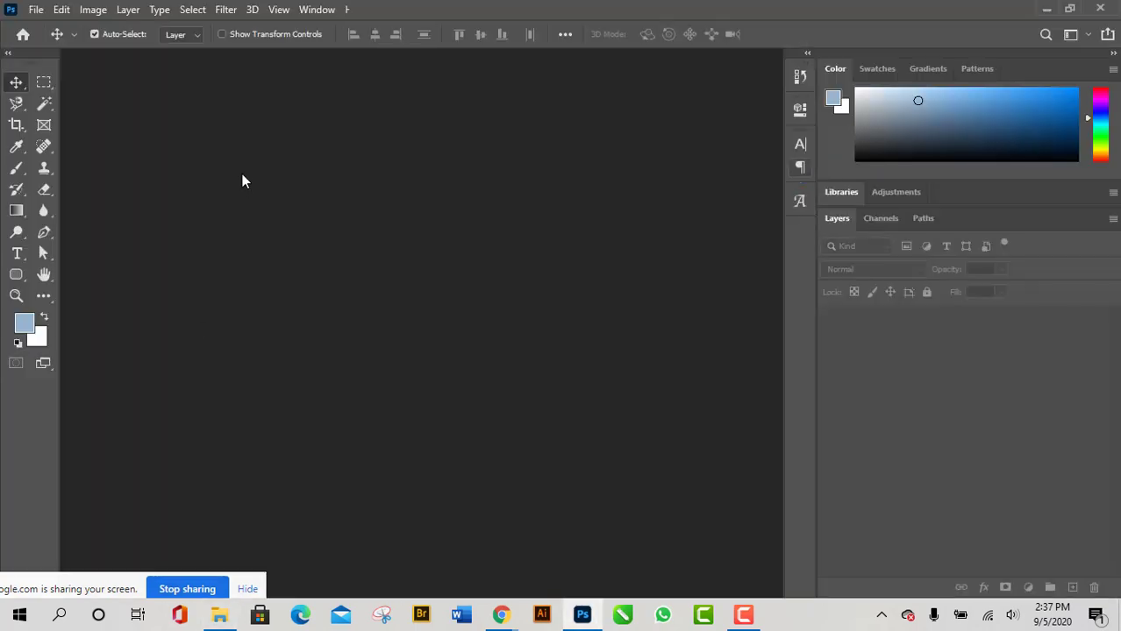
left_click(36, 10)
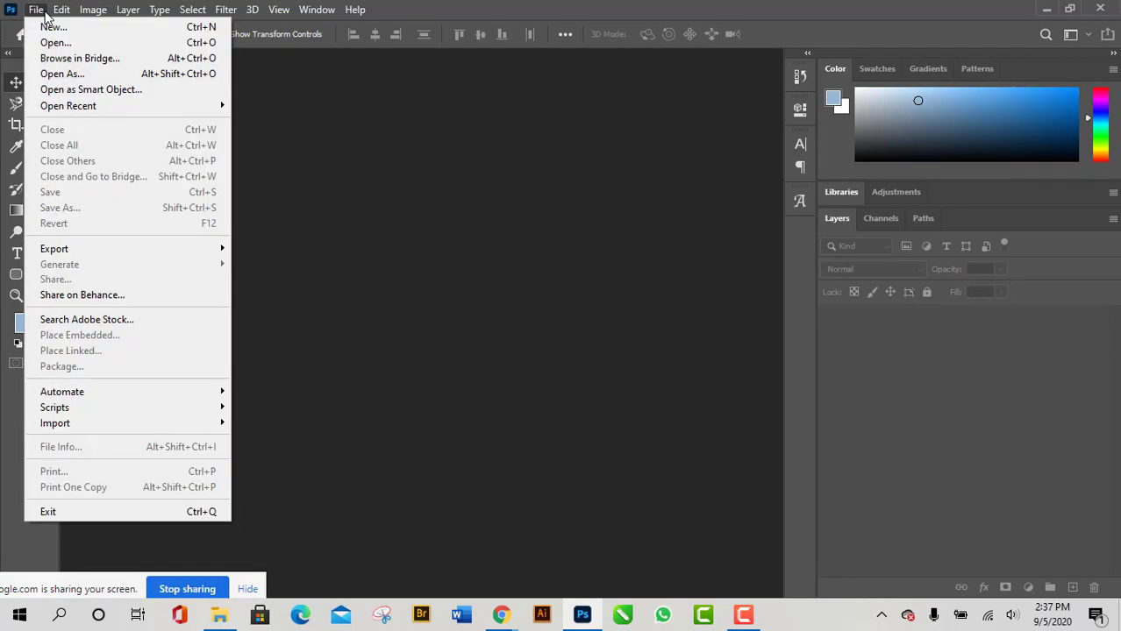
left_click(54, 29)
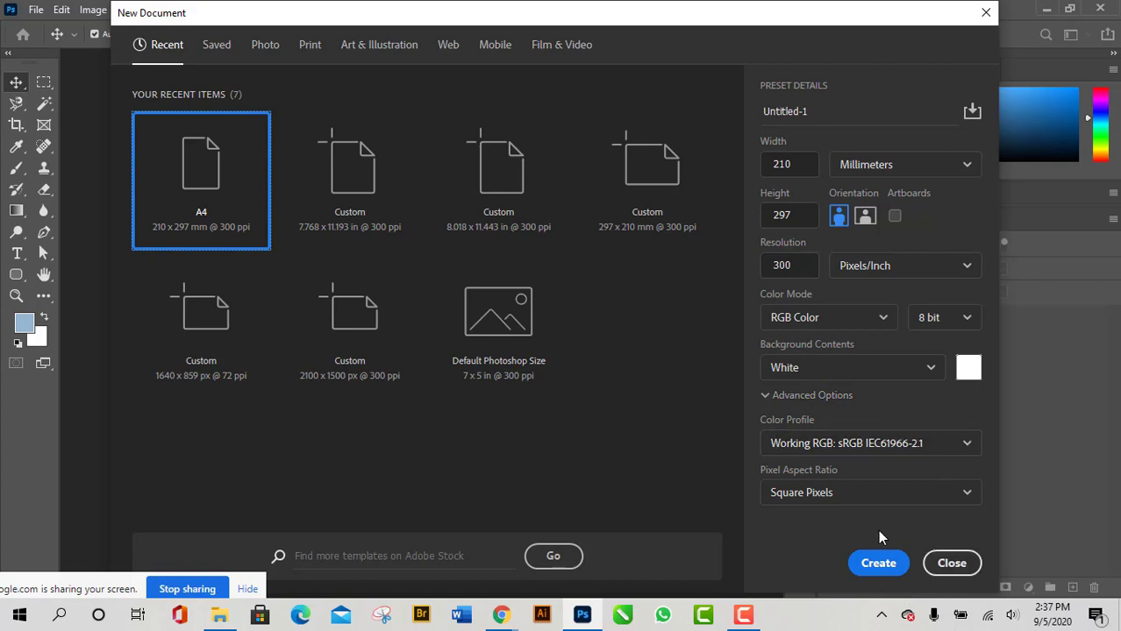
left_click(881, 565)
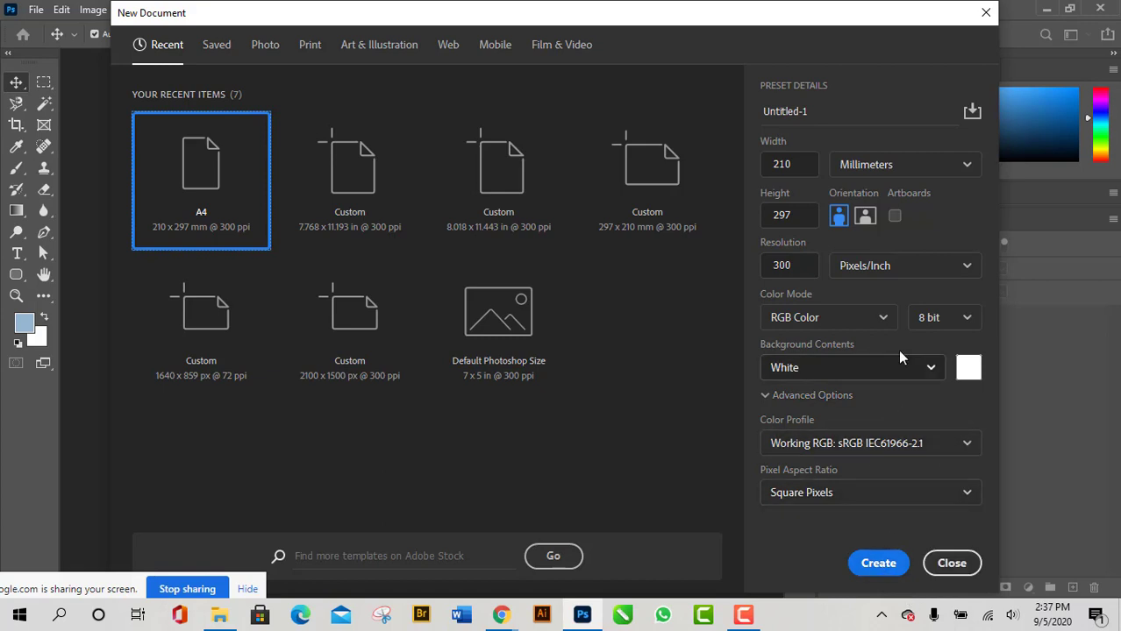
left_click(880, 317)
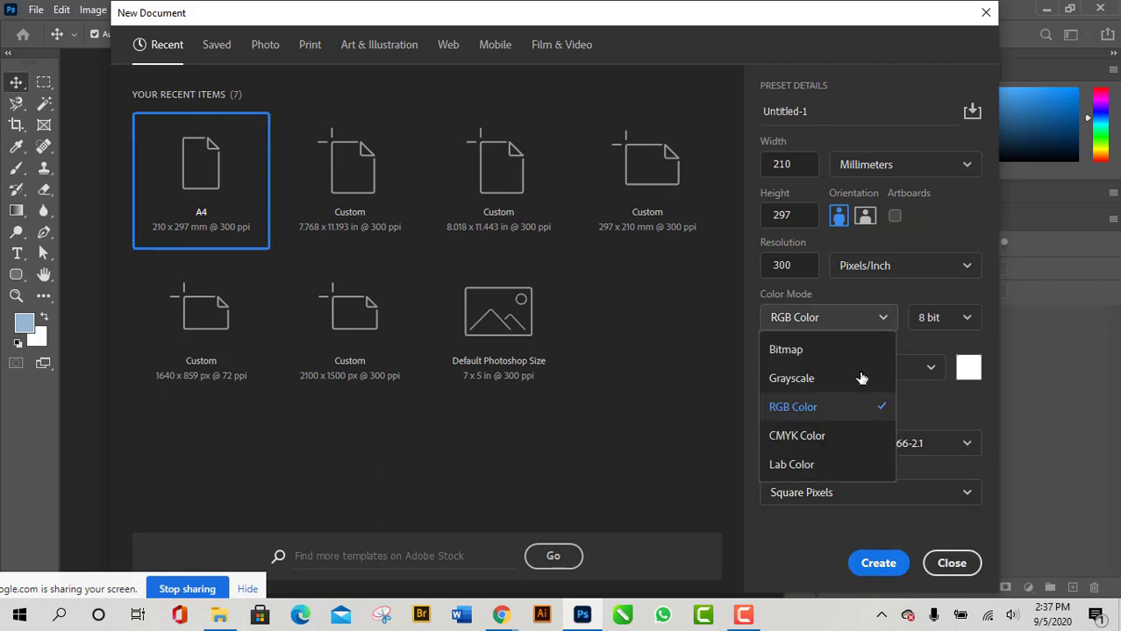
left_click(845, 437)
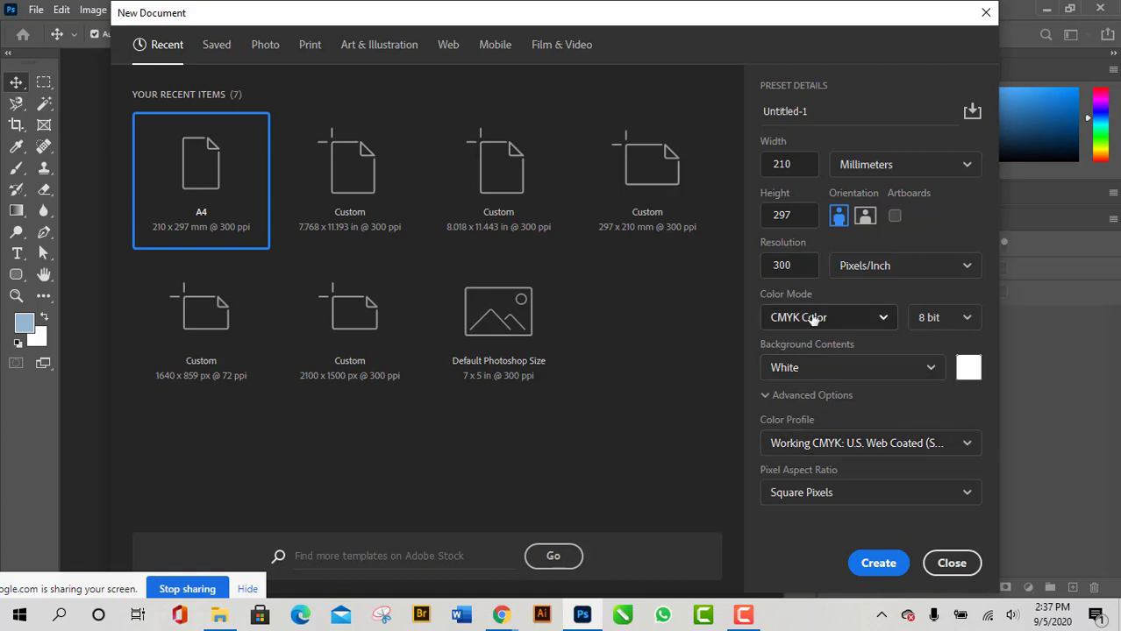
left_click(878, 568)
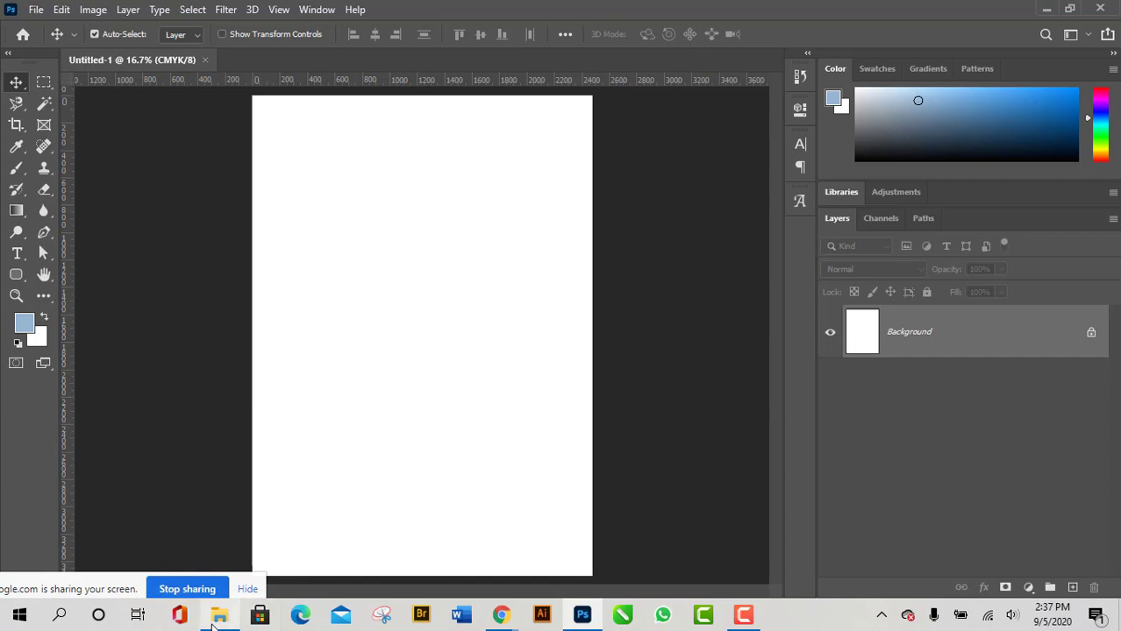
Switch back to the 11th Class folder, open the corporate flyer image and examine its shapes, photos and text placement.
left_click(219, 615)
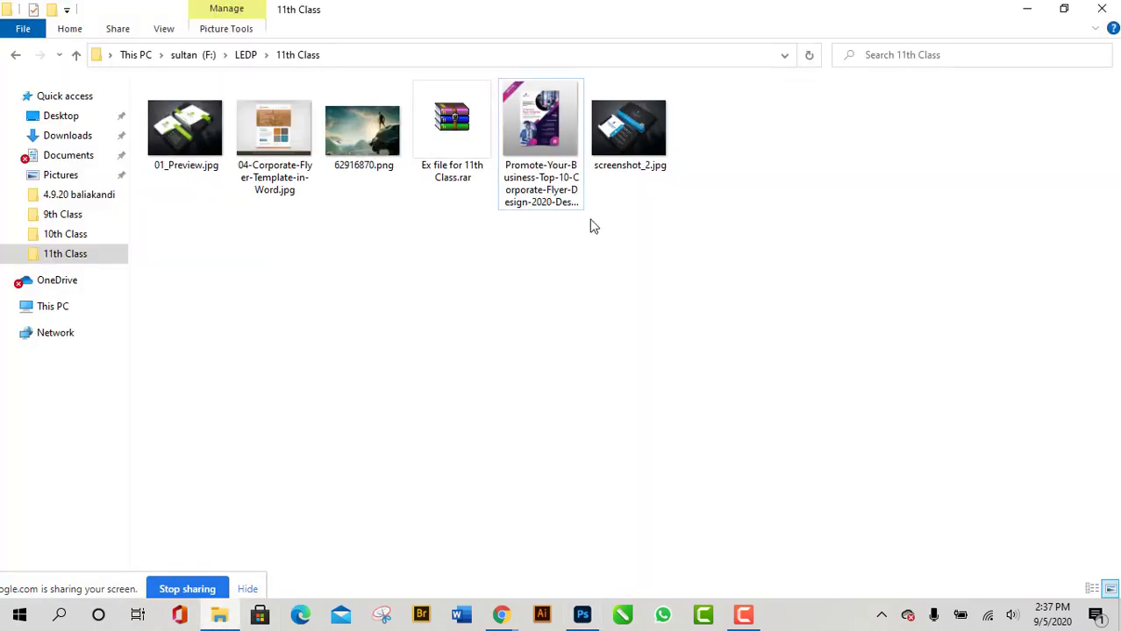
double_click(542, 119)
scroll(684, 300, "up", 3)
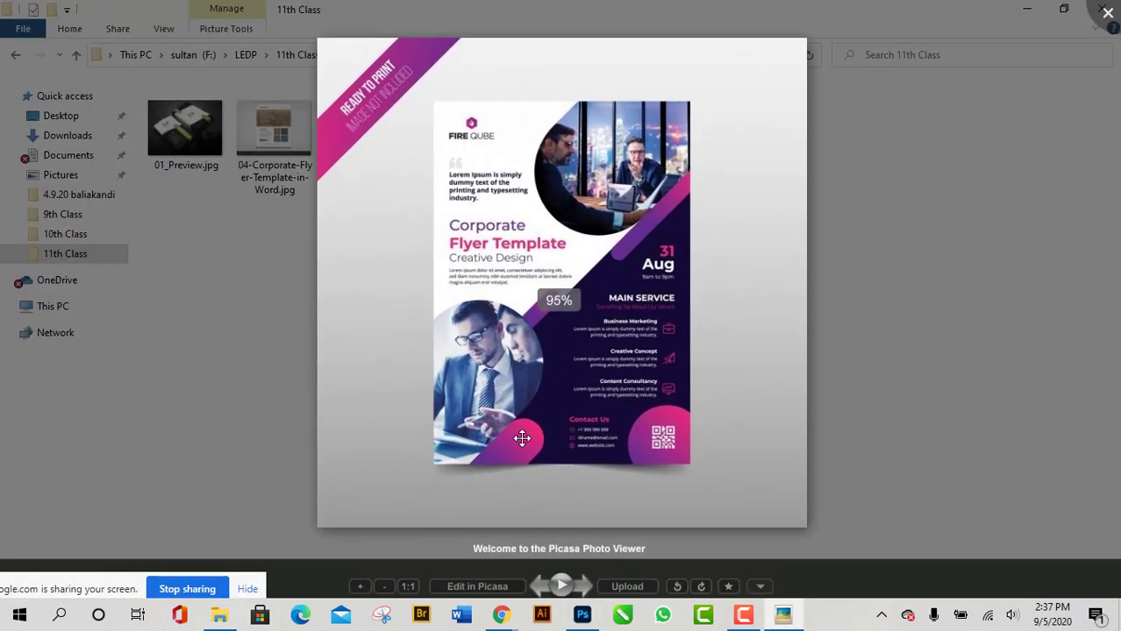
scroll(441, 383, "down", 2)
scroll(442, 383, "down", 1)
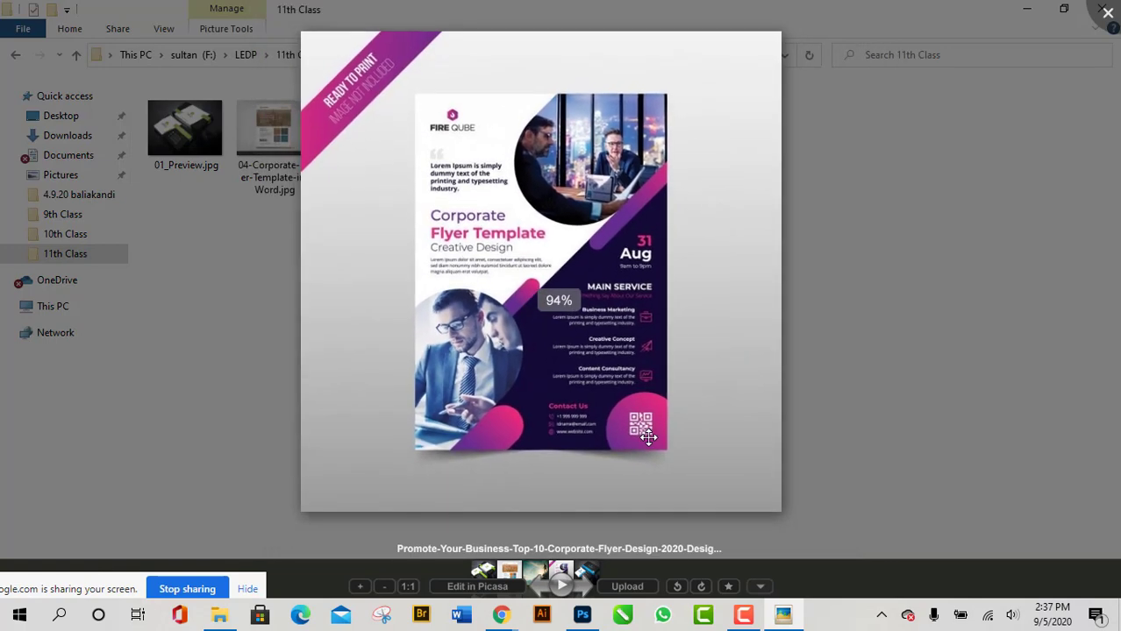
scroll(601, 437, "up", 3)
scroll(426, 421, "down", 1)
scroll(427, 421, "down", 2)
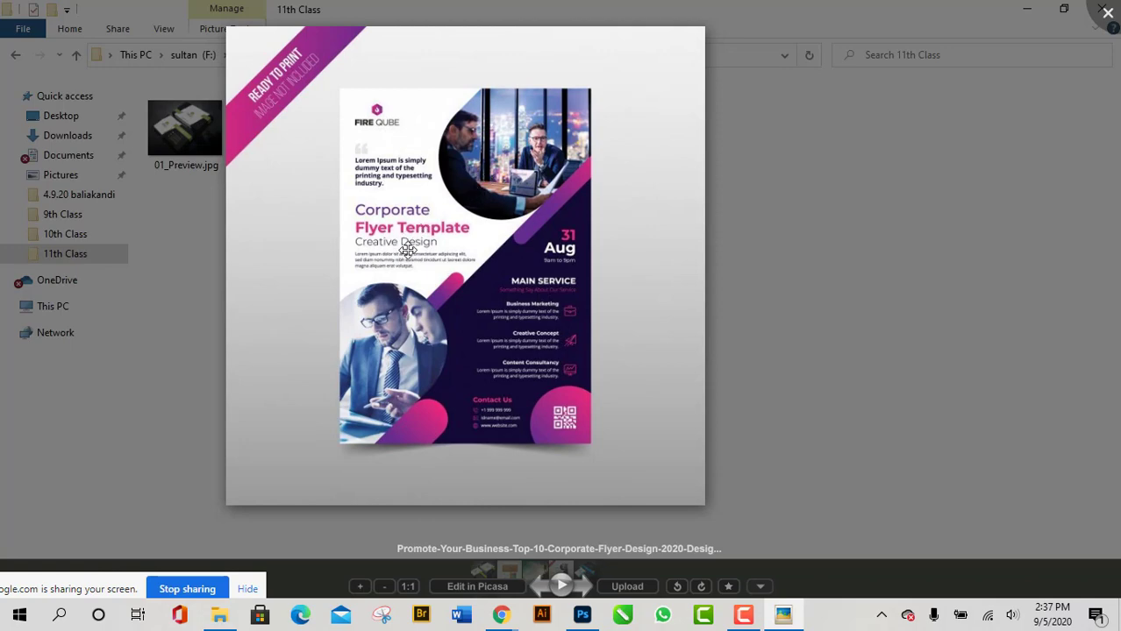
scroll(408, 250, "up", 3)
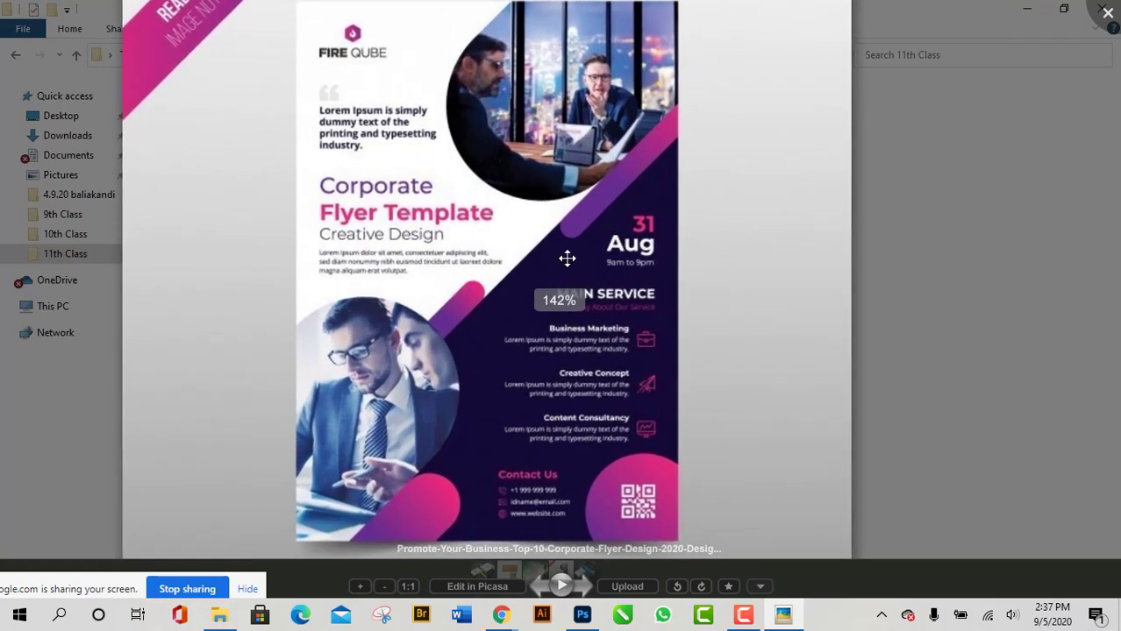
scroll(464, 419, "down", 3)
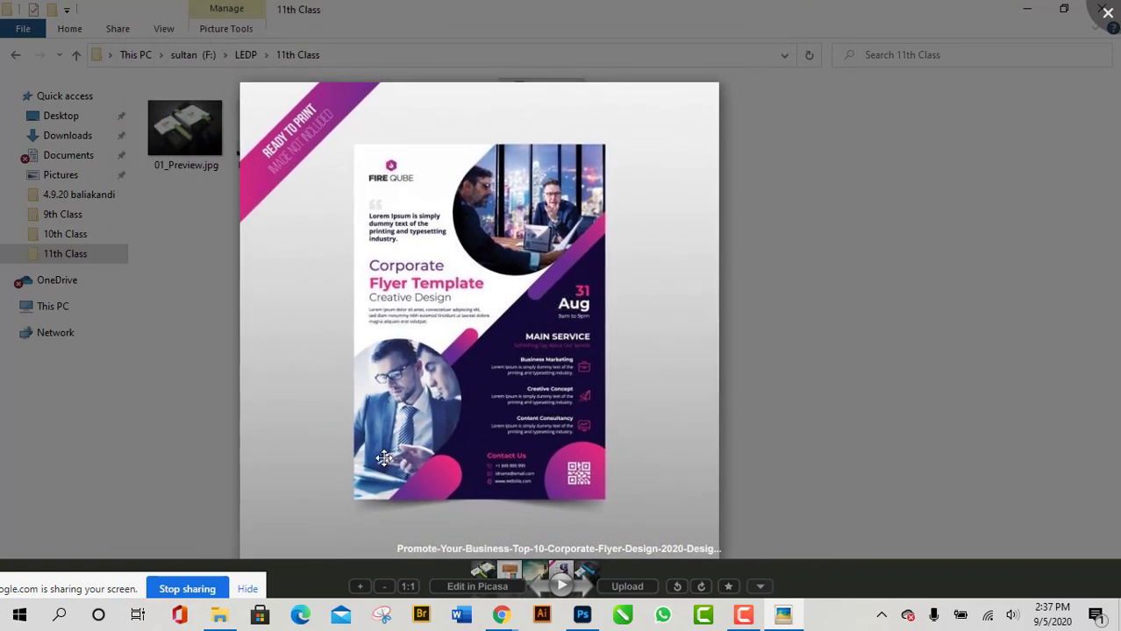
Reopen the corporate flyer image from the 11th Class folder, switch to Photoshop and check the reference against the blank document.
scroll(379, 457, "up", 1)
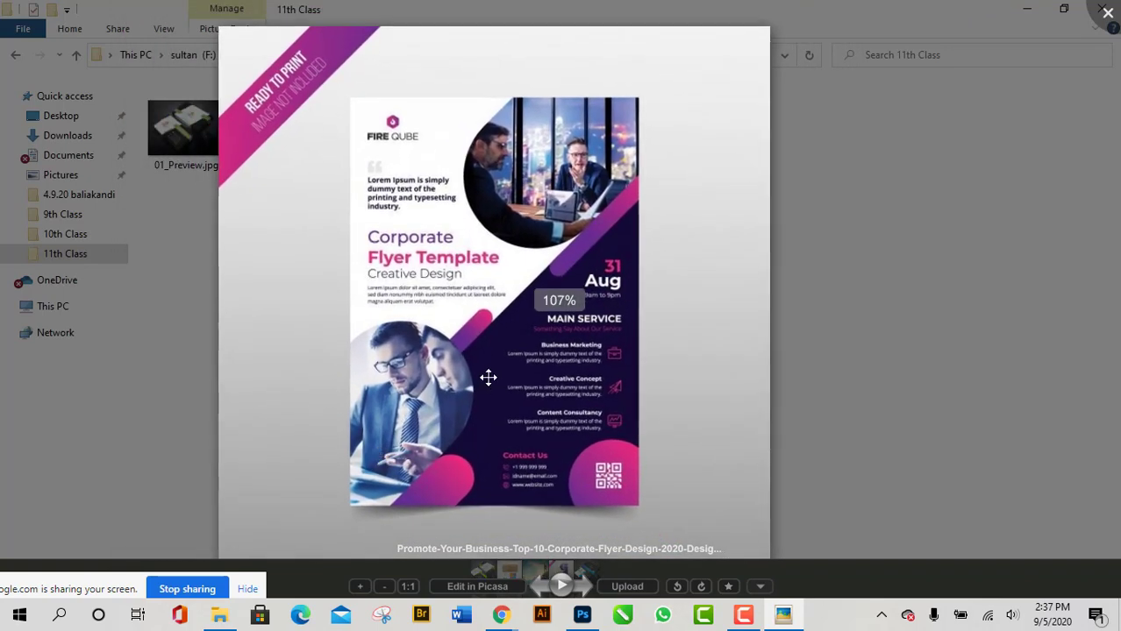
left_click(1107, 16)
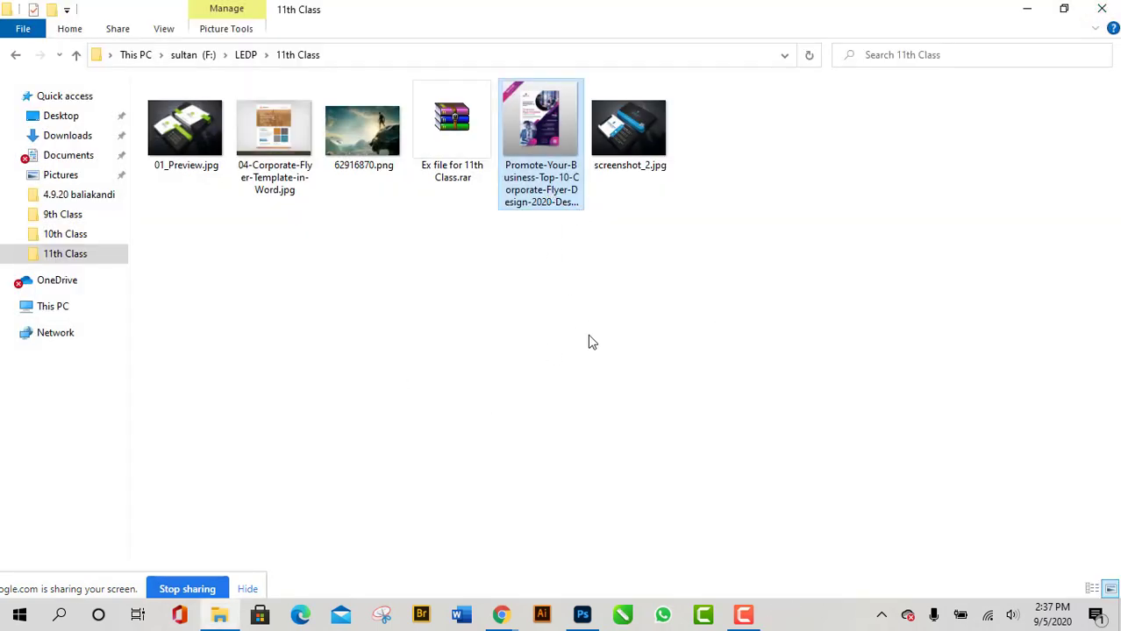
double_click(529, 150)
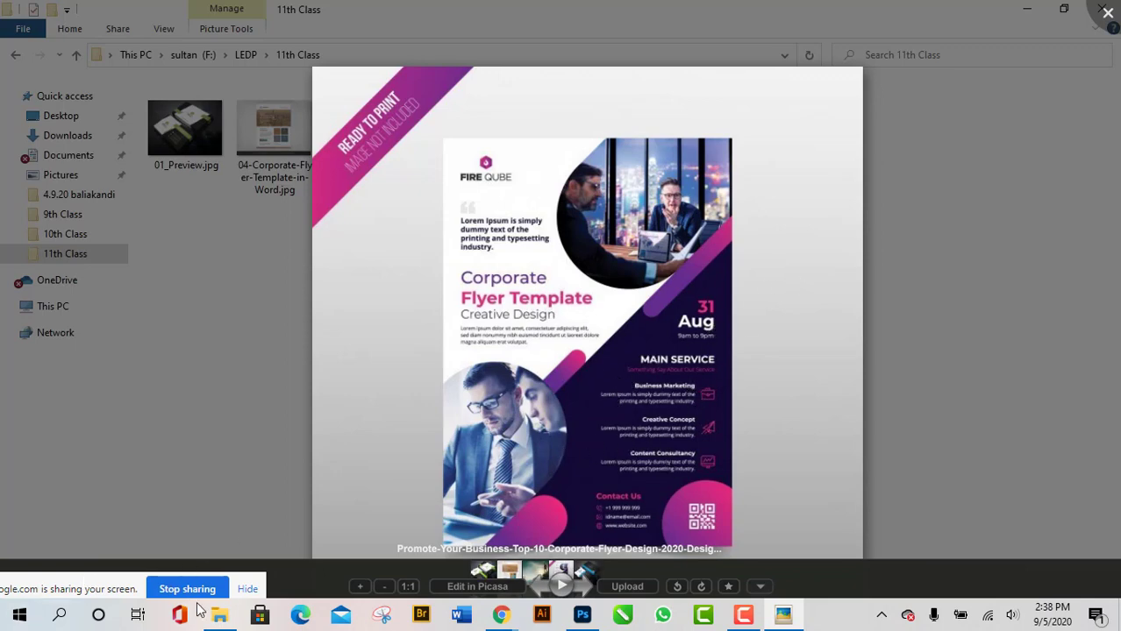
left_click(225, 615)
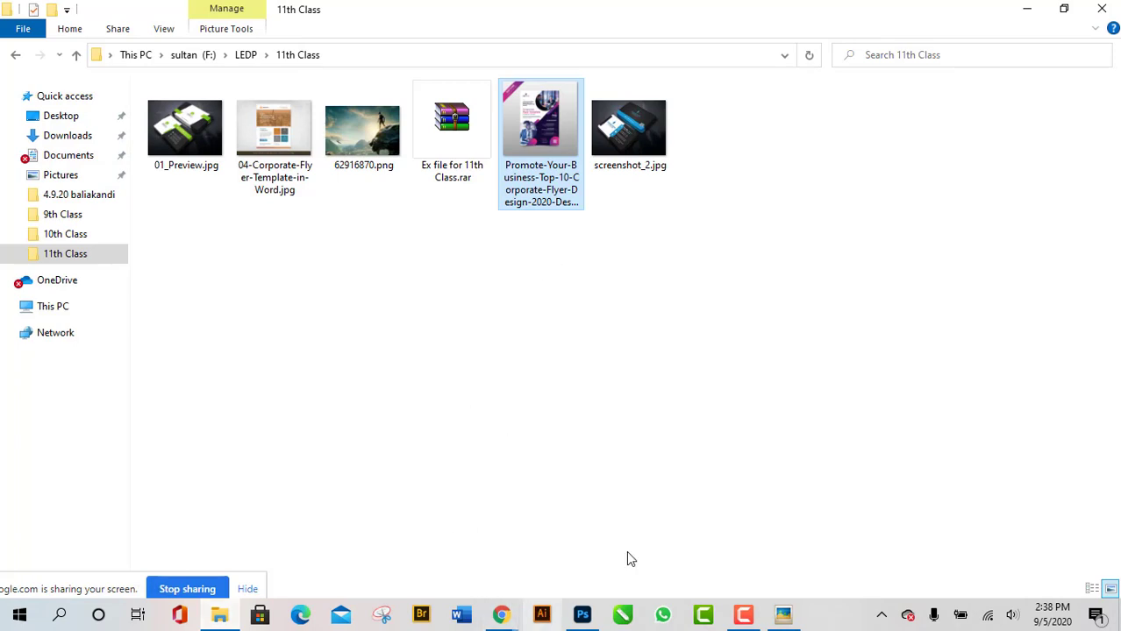
left_click(582, 612)
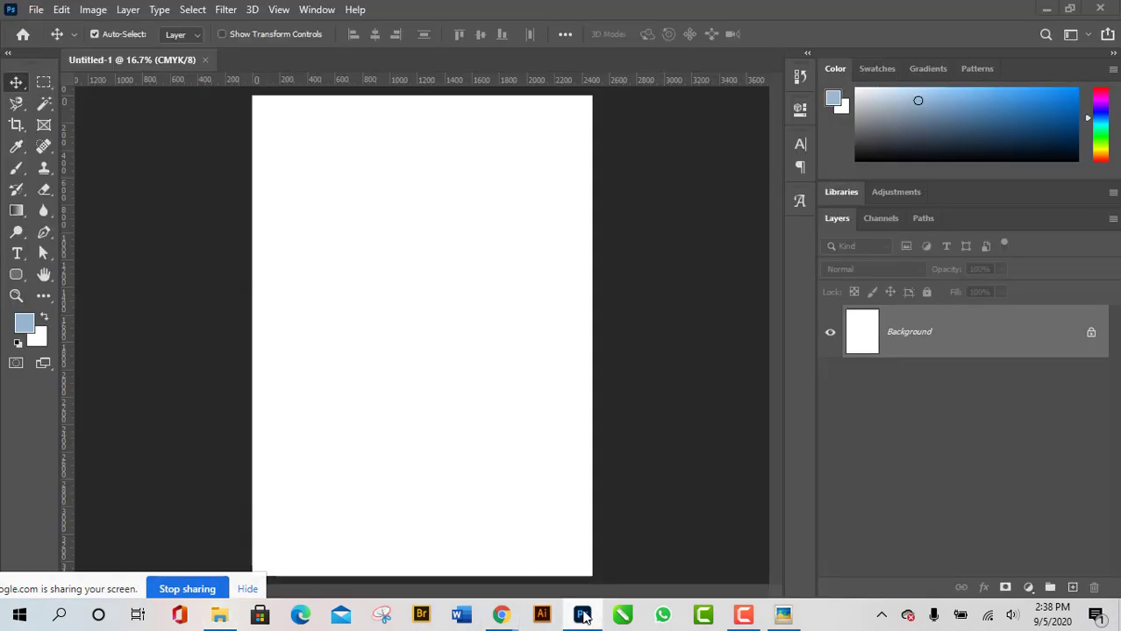
scroll(417, 435, "down", 1)
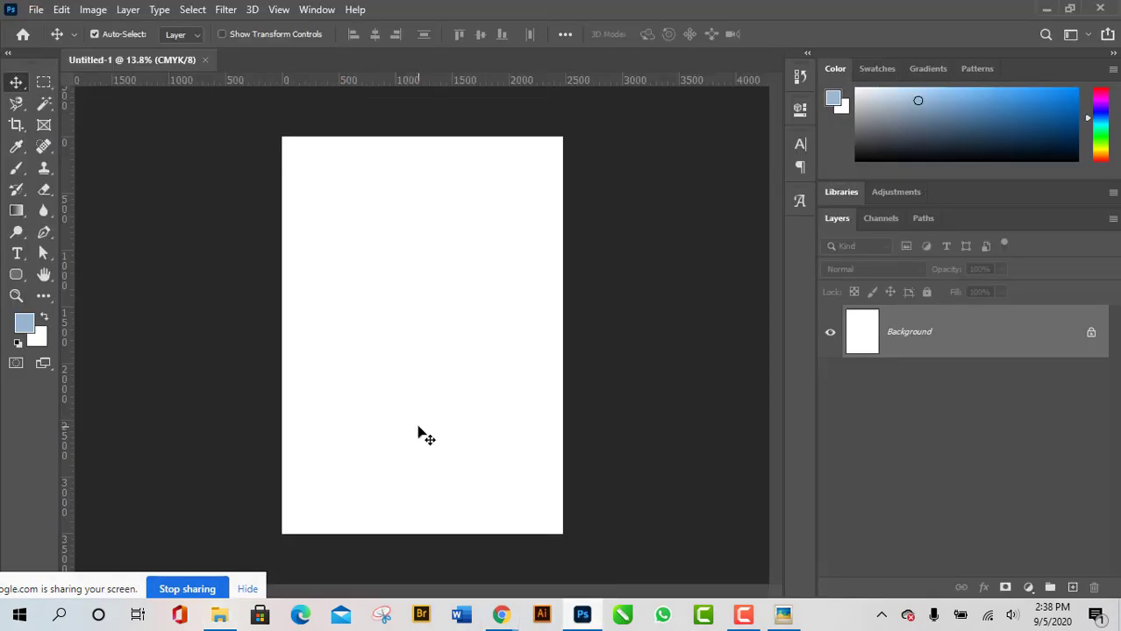
left_click(785, 617)
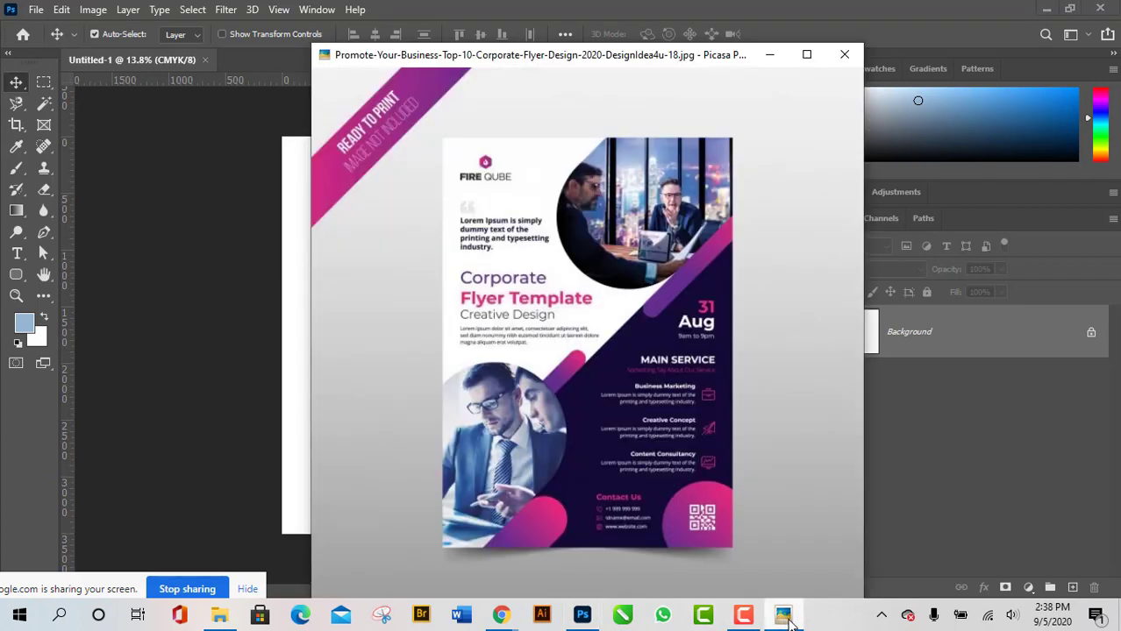
left_click(785, 617)
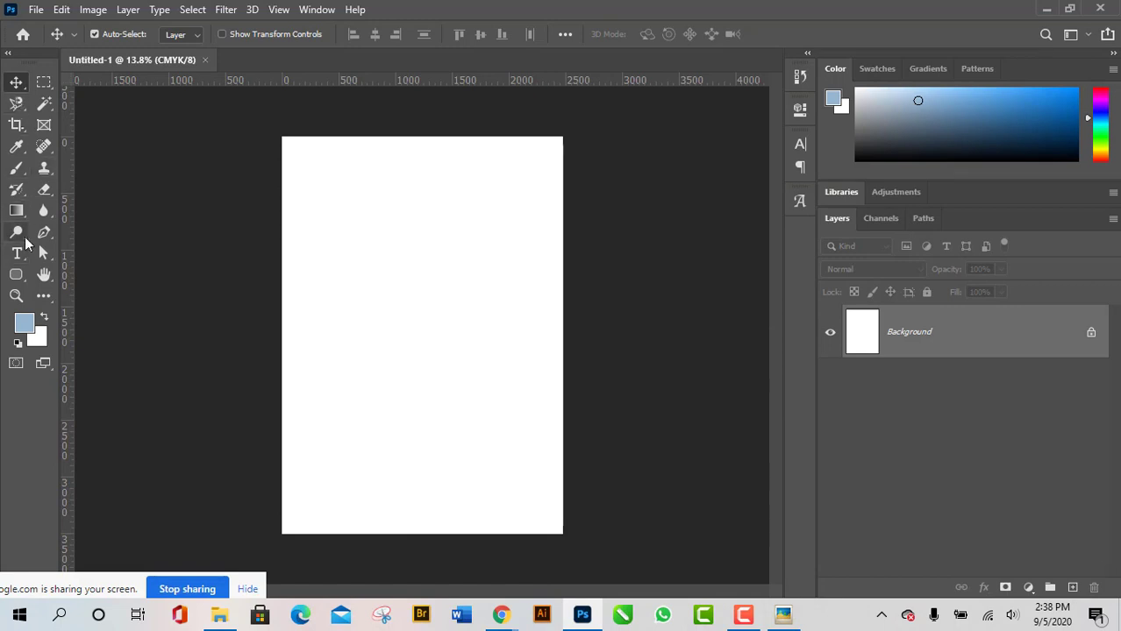
Draw a closed four-point Pen tool shape, about 2727 x 2841 px, covering the page below a diagonal rising from lower left to upper right.
left_click(44, 233)
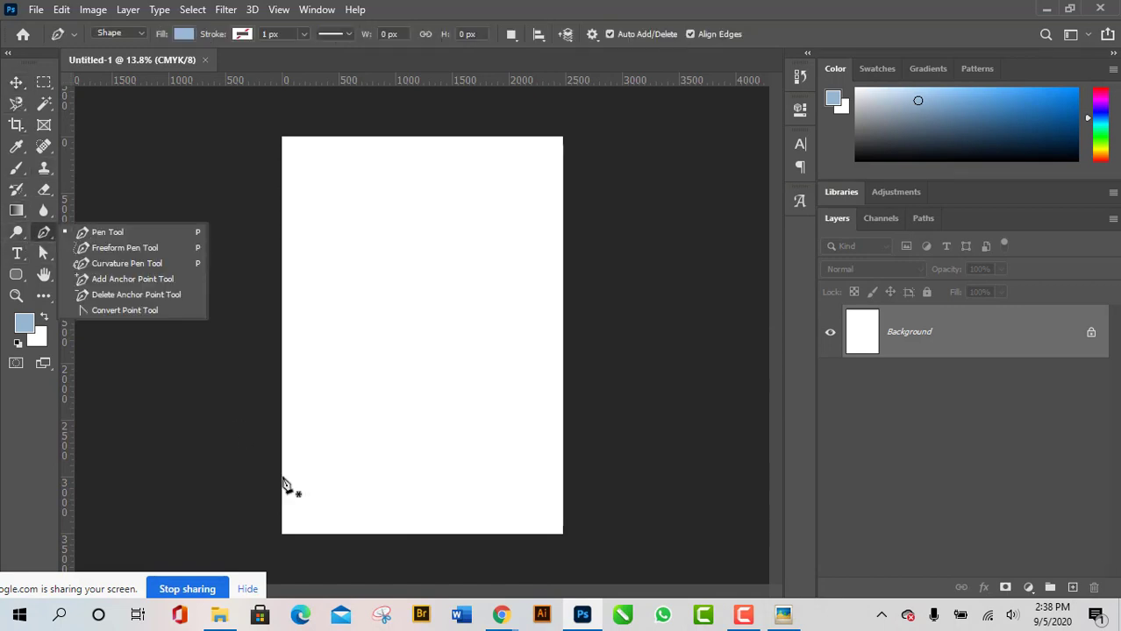
left_click(118, 233)
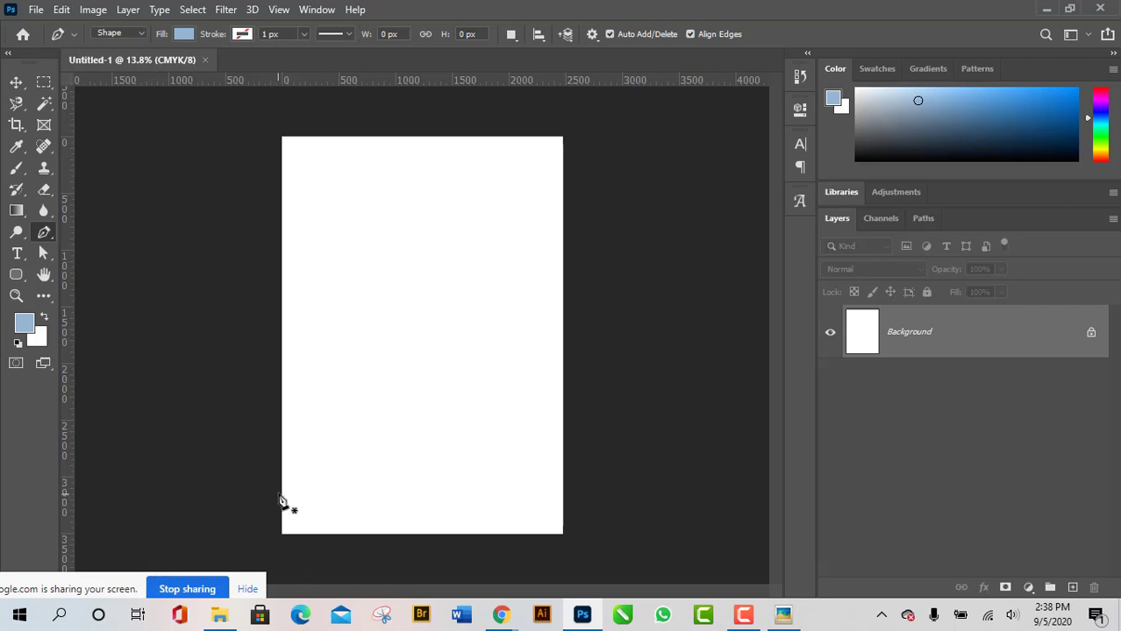
left_click(276, 498)
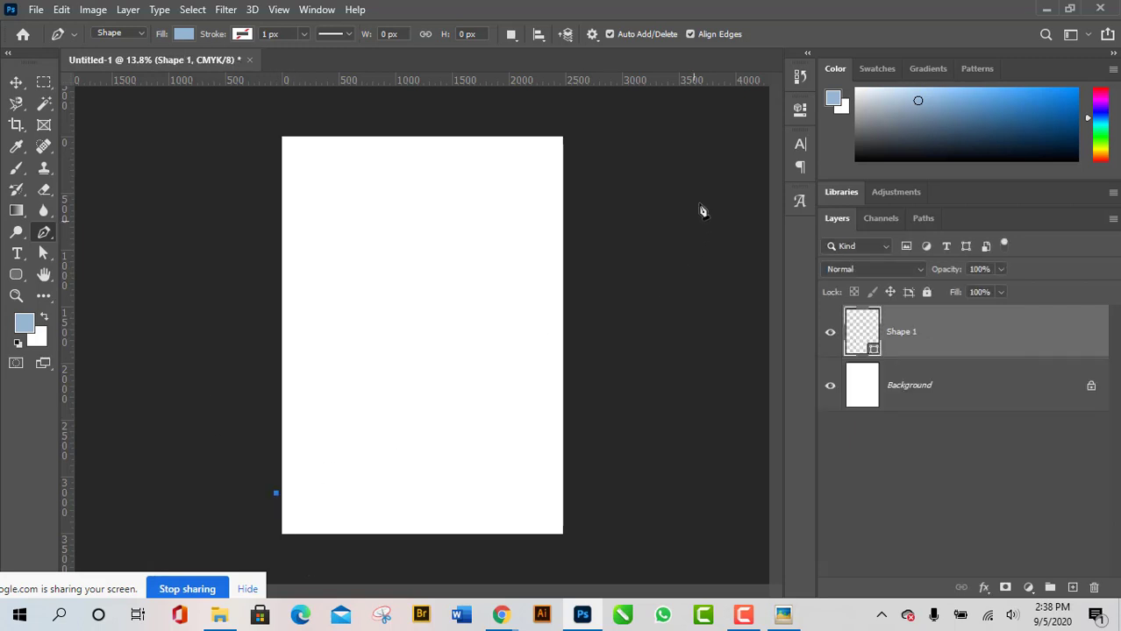
left_click(576, 237)
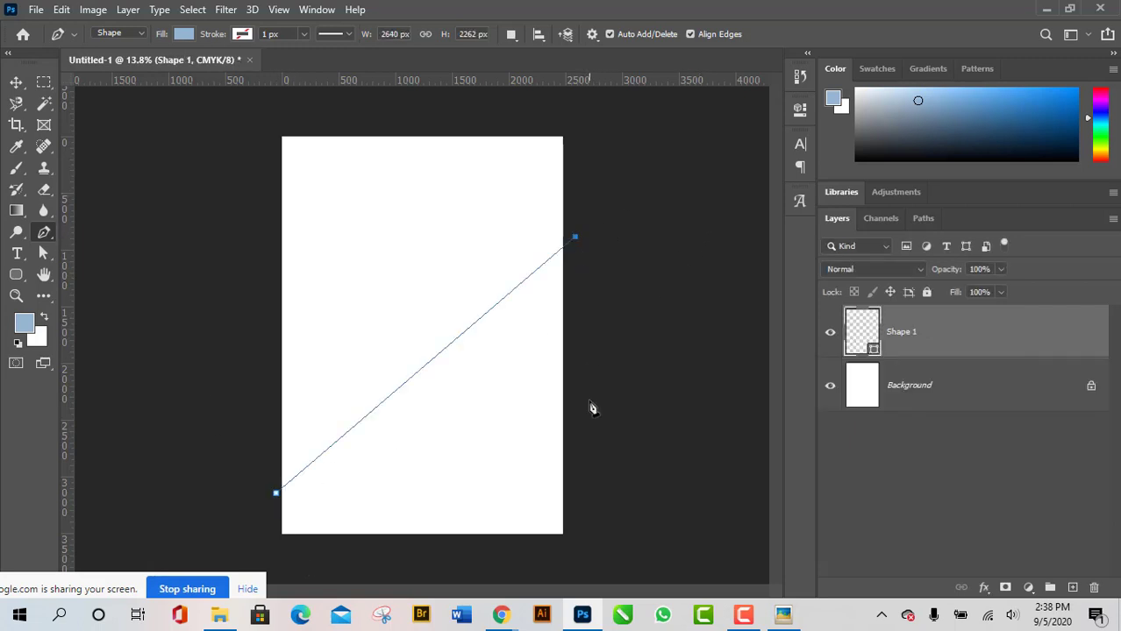
left_click(578, 546)
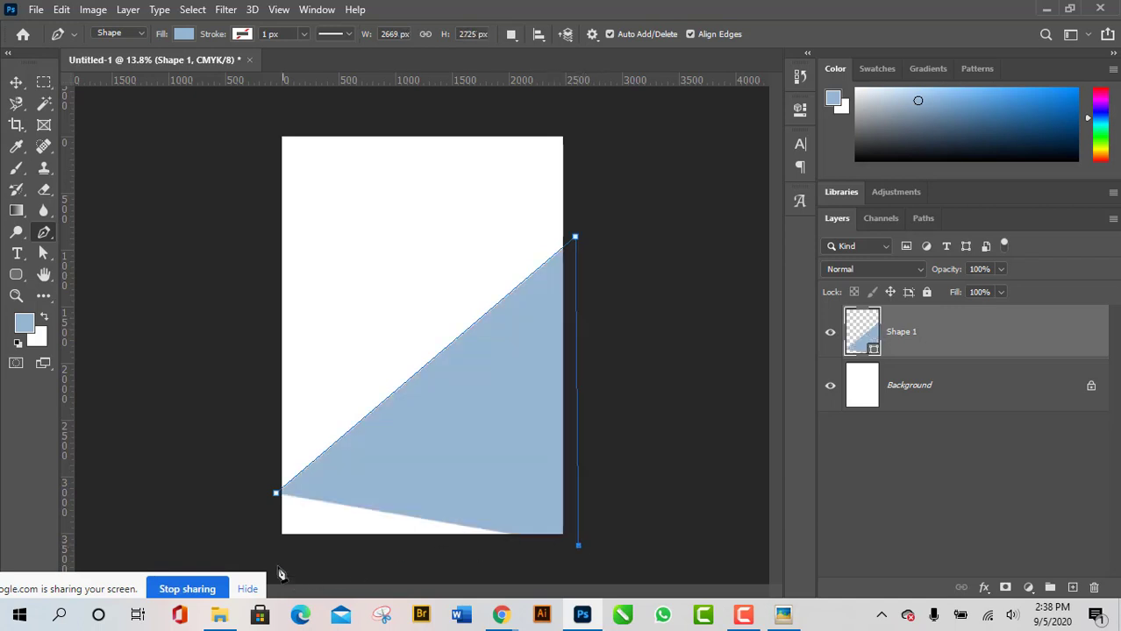
left_click(269, 558)
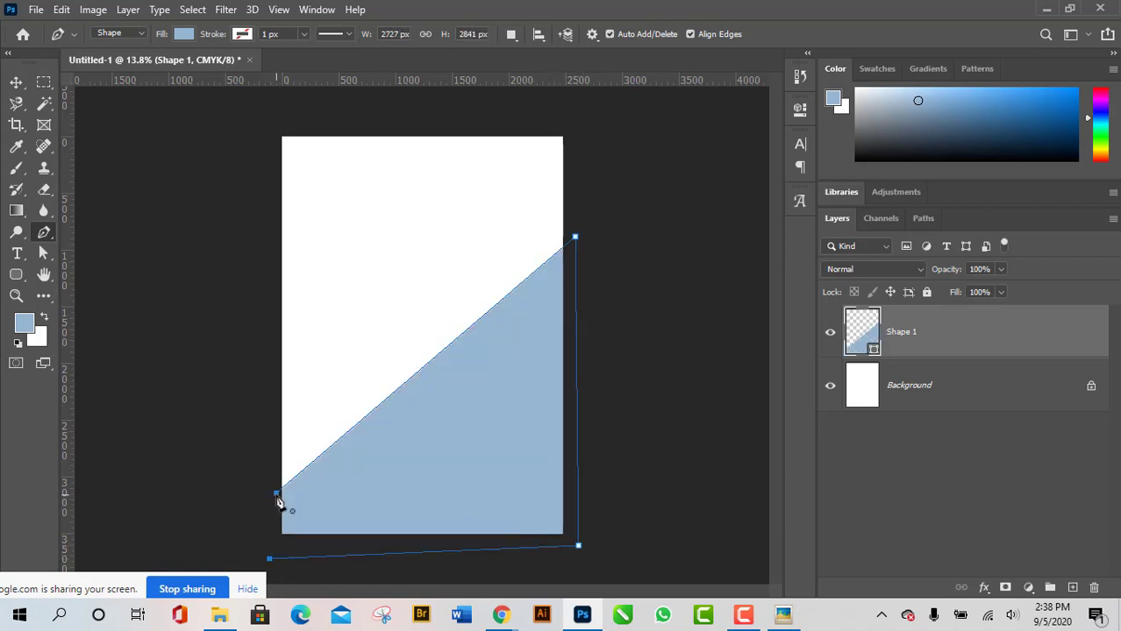
left_click(277, 498)
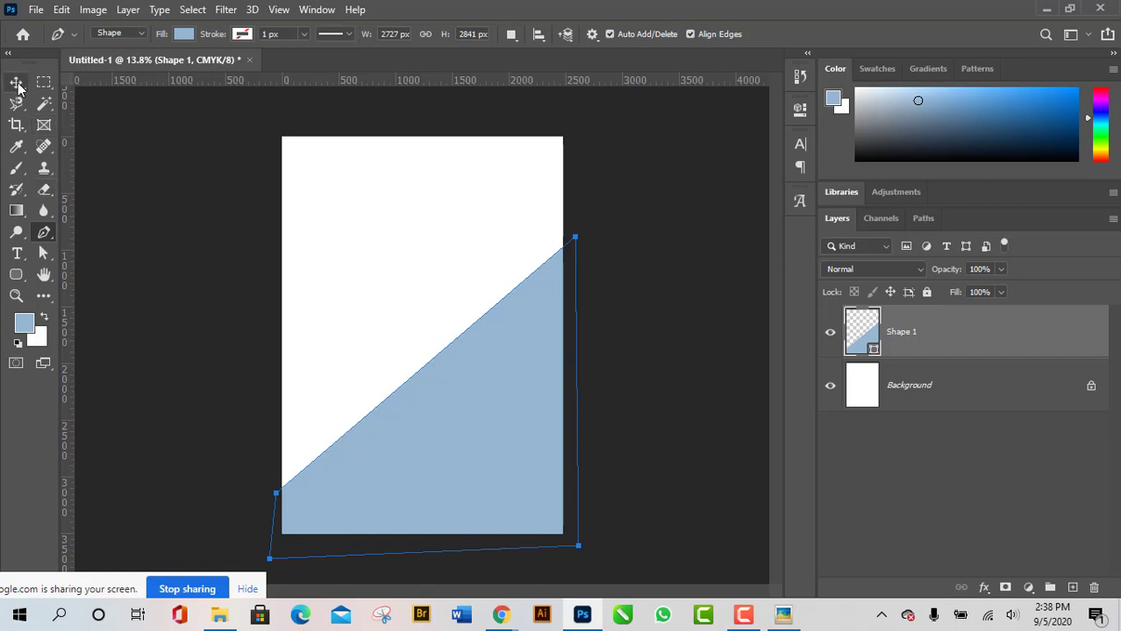
Try recently used dark fills on the diagonal shape, settle on dark navy and deselect the shape.
left_click(183, 34)
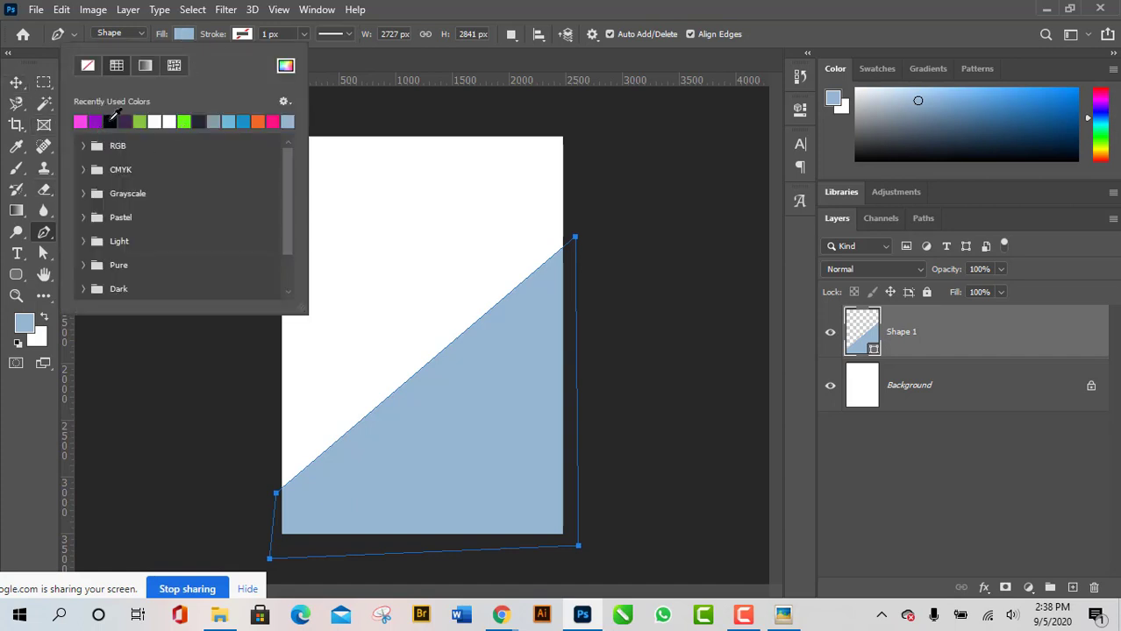
left_click(110, 121)
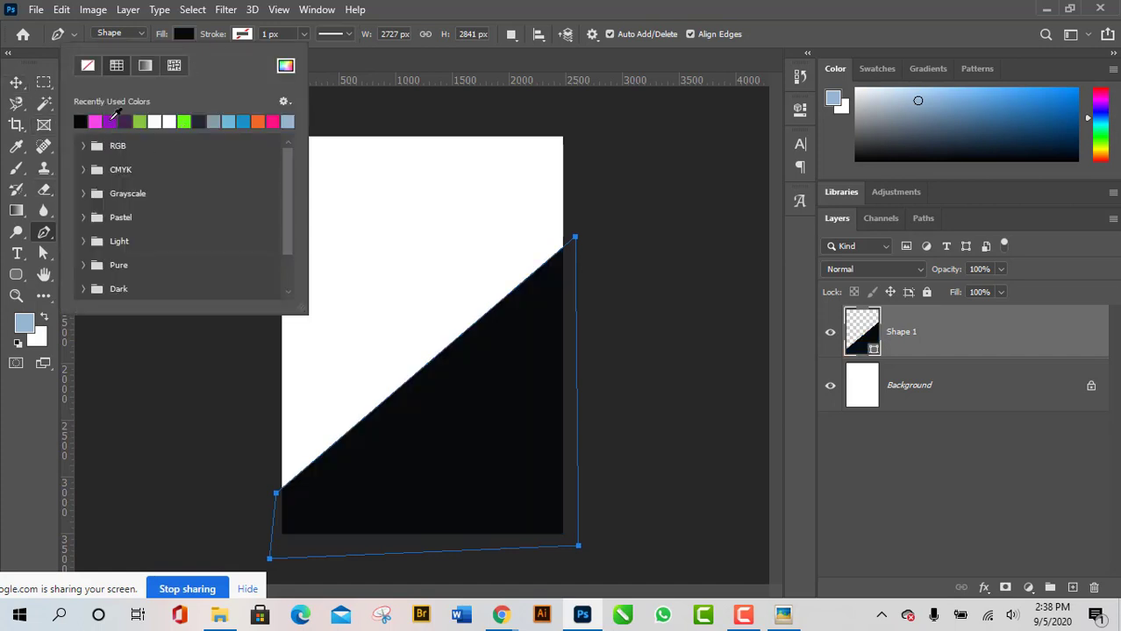
left_click(202, 123)
left_click(141, 121)
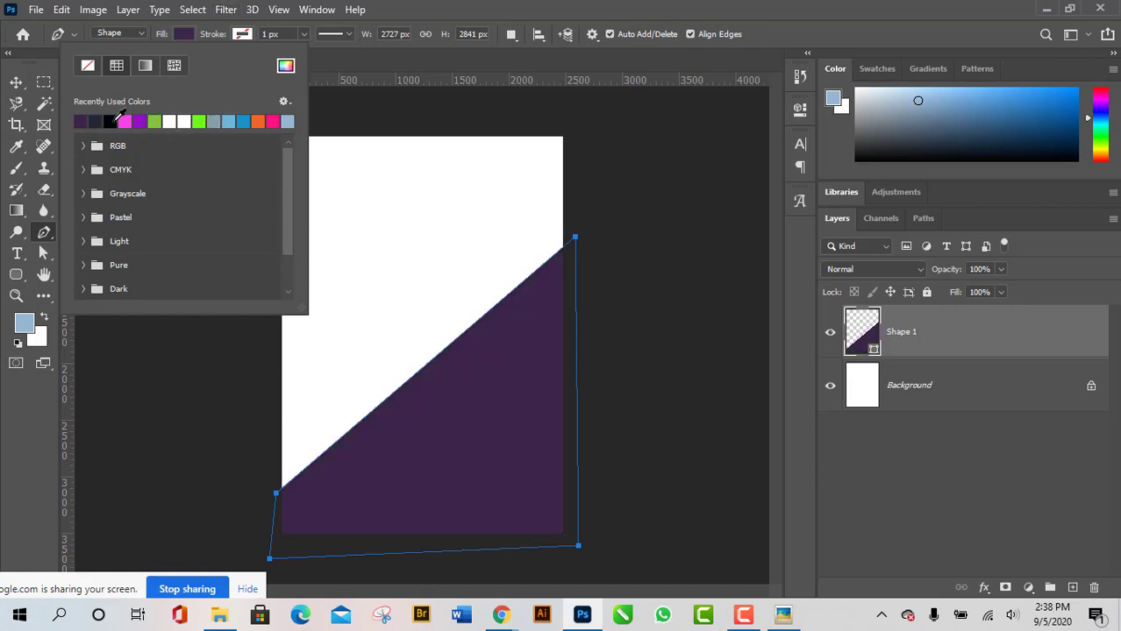
left_click(108, 120)
left_click(186, 33)
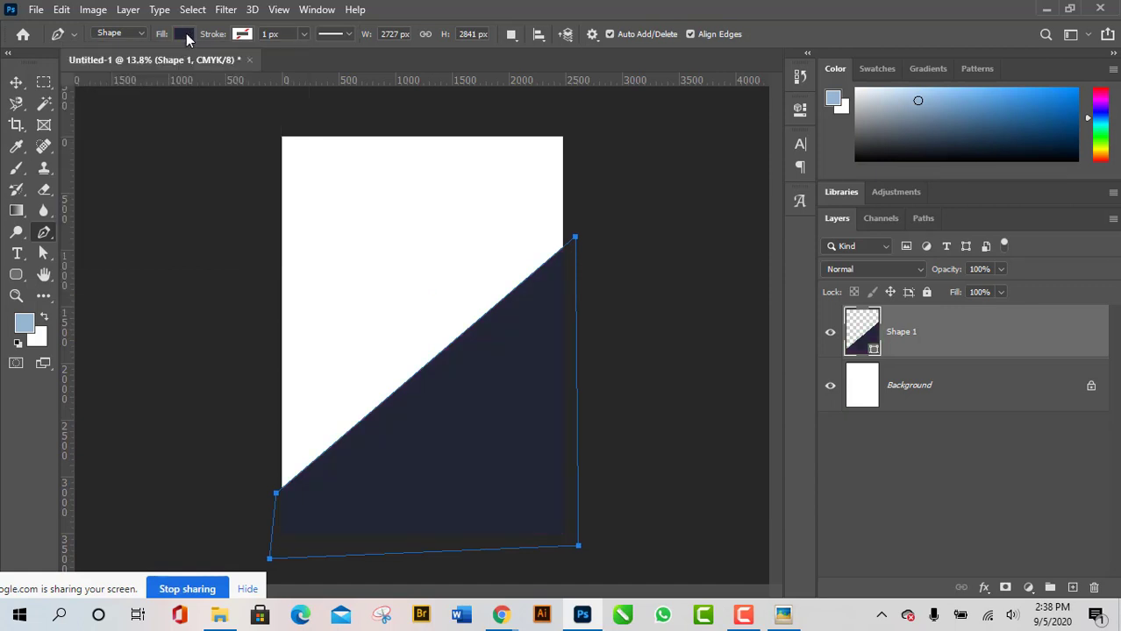
left_click(16, 82)
left_click(158, 297)
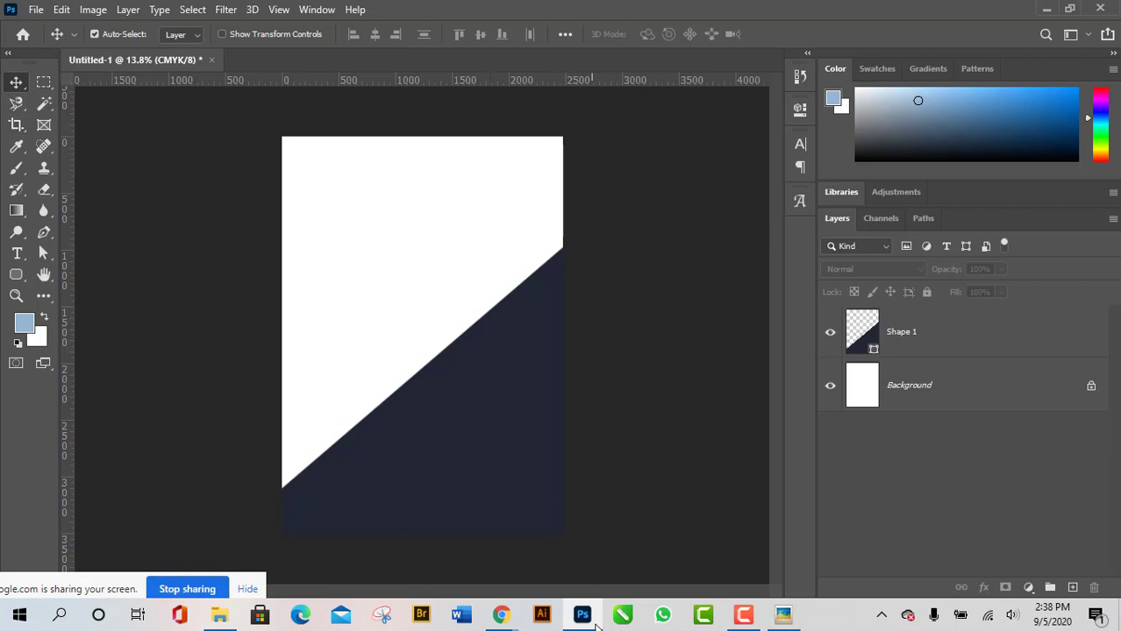
Check the reference flyer and draw a rounded rectangle about 1712 x 1044 px with 50 px radius, extending past the page's upper right edge.
mouse_move(786, 617)
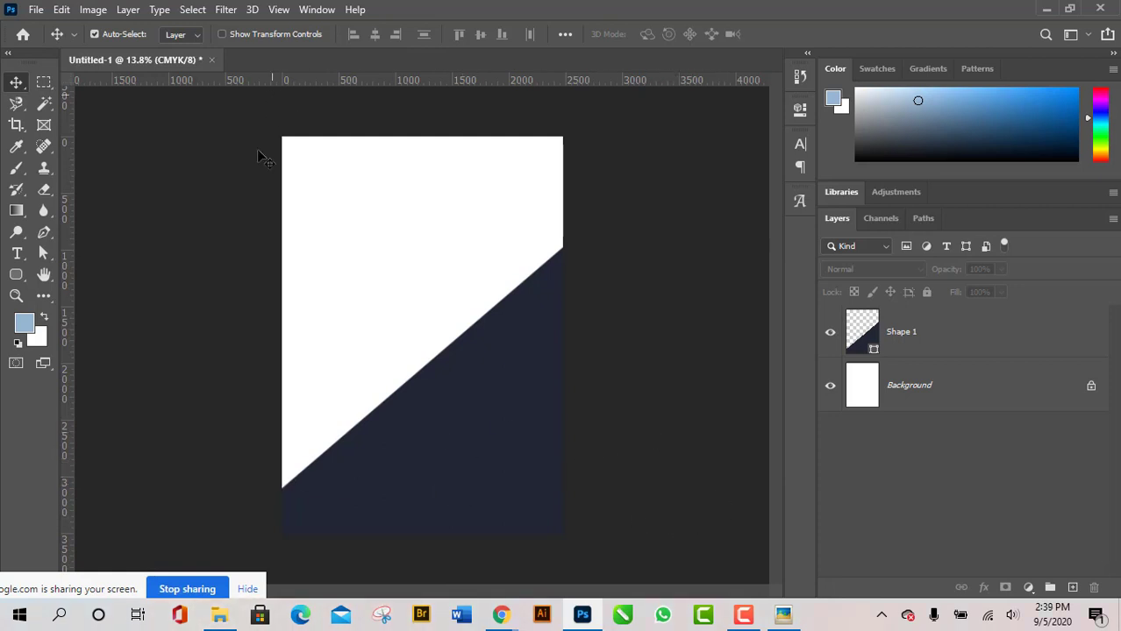
left_click(789, 619)
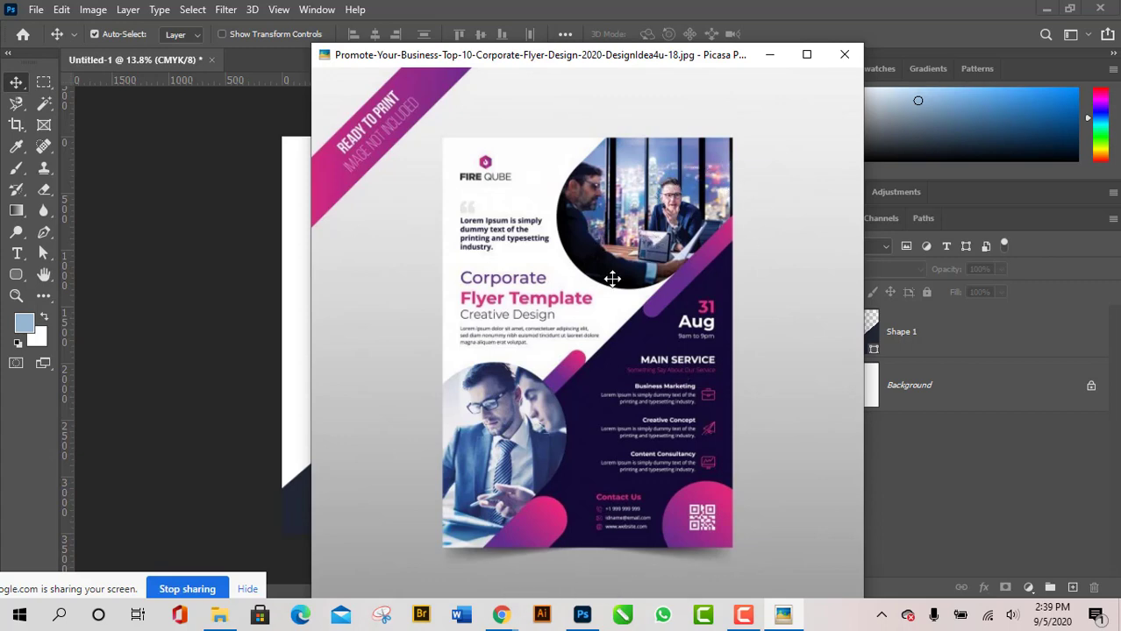
left_click(771, 56)
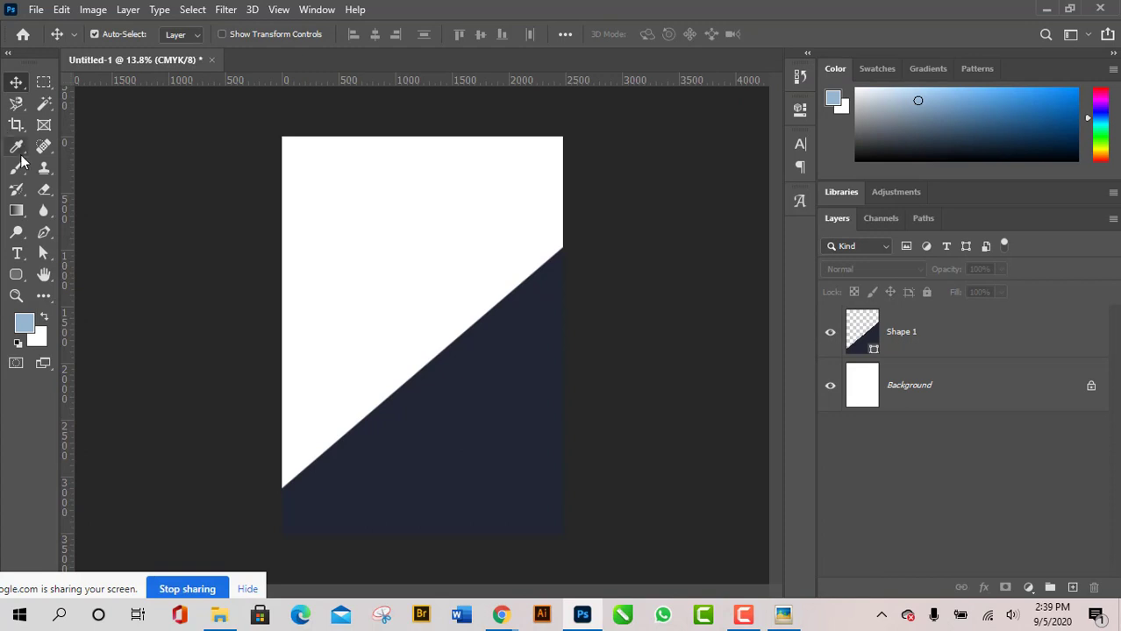
left_click(17, 277)
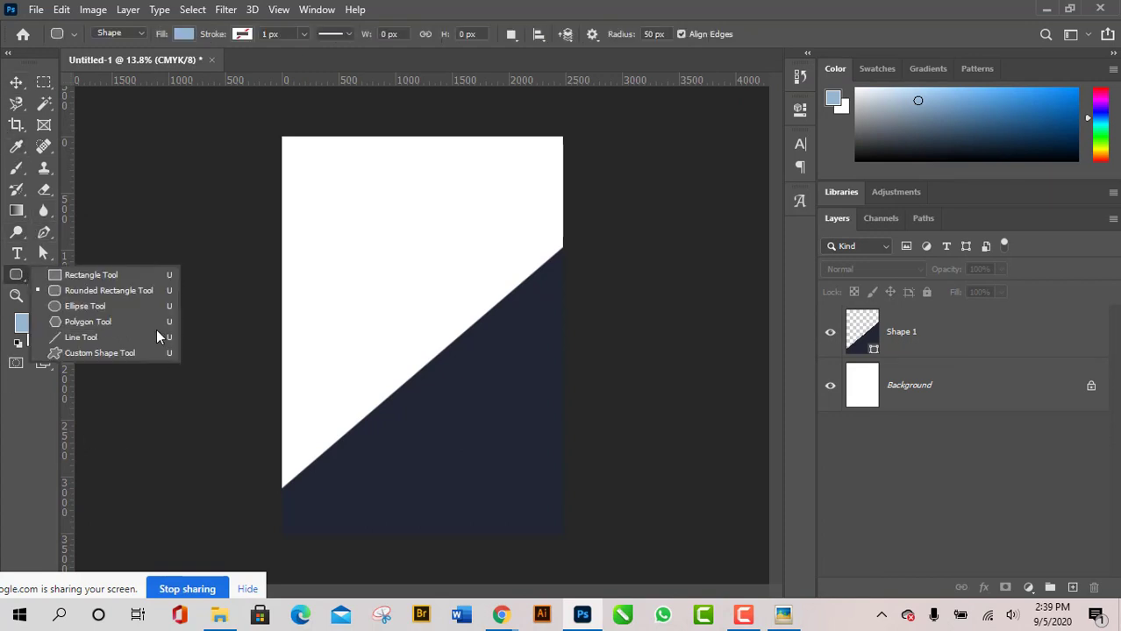
left_click(134, 297)
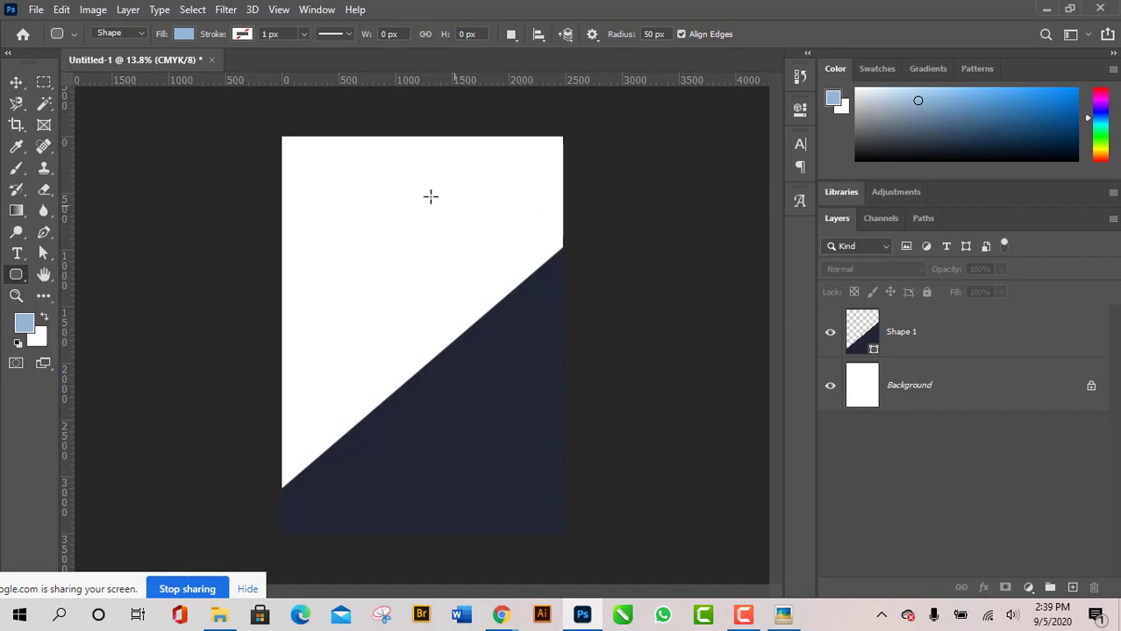
left_click_drag(431, 163, 625, 281)
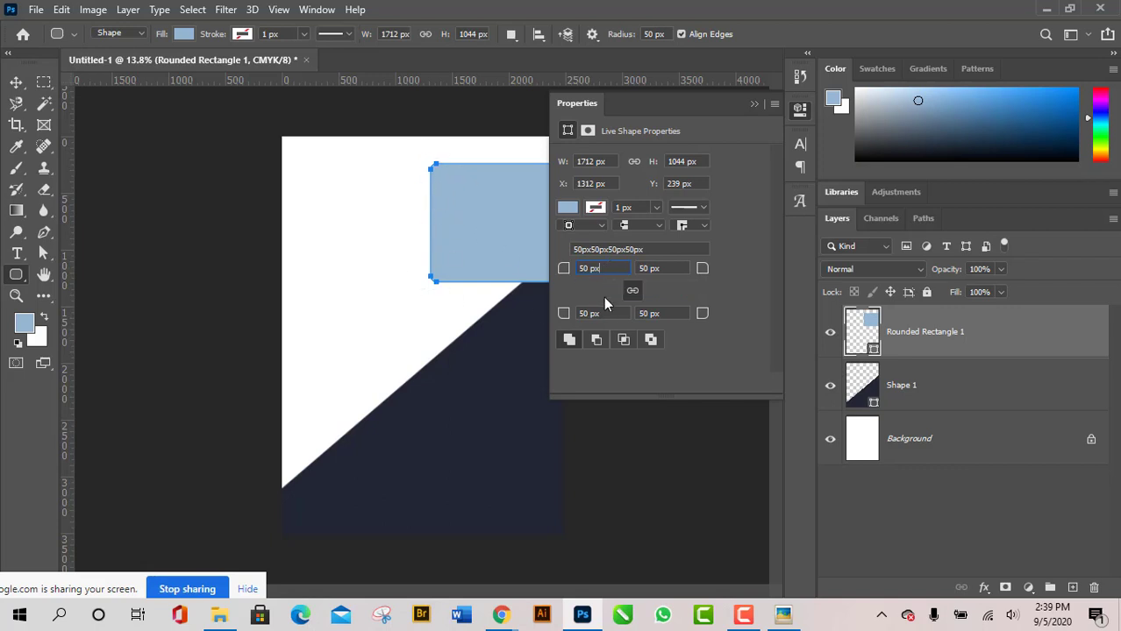
Check the reference flyer's photo shape and try a 200 px radius on all four corners of the rounded rectangle.
left_click(783, 613)
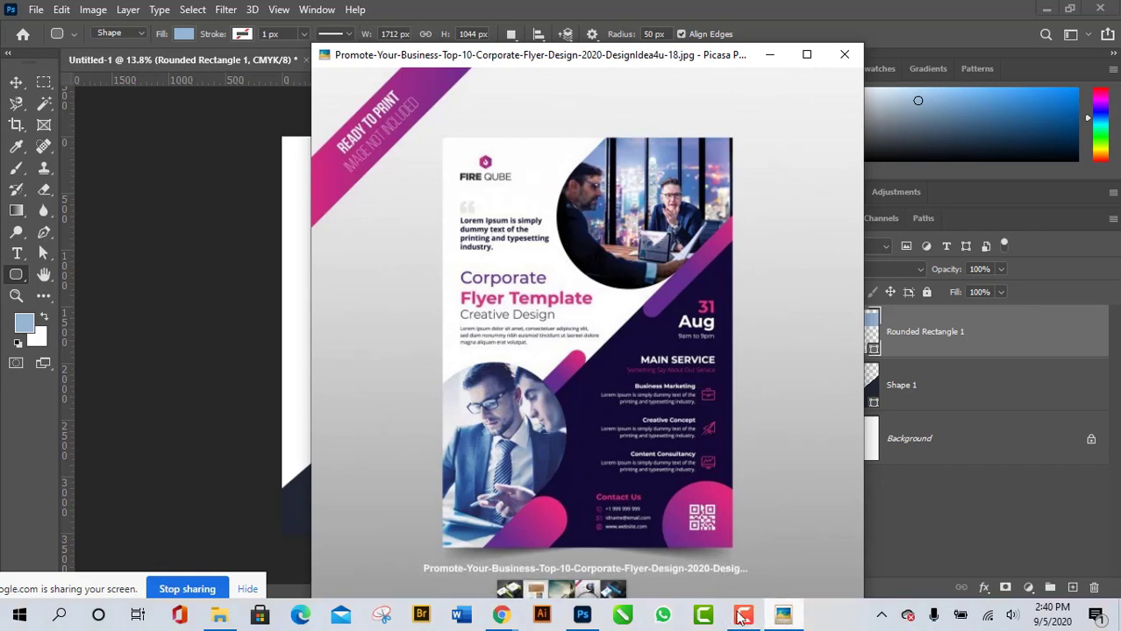
left_click(582, 615)
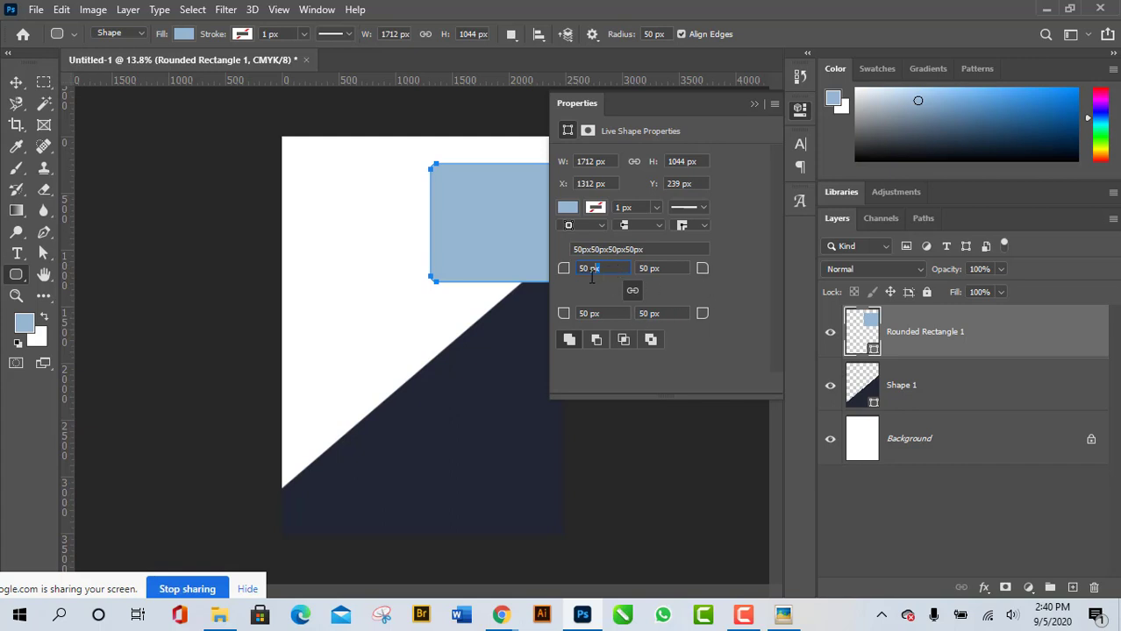
left_click_drag(591, 275, 570, 281)
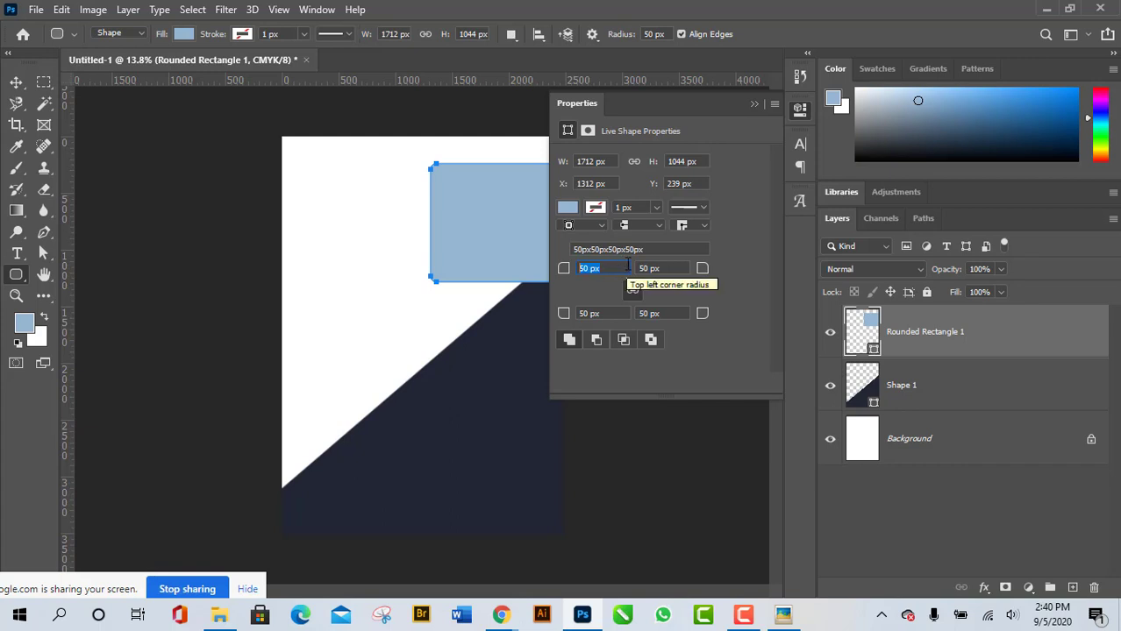
type("20")
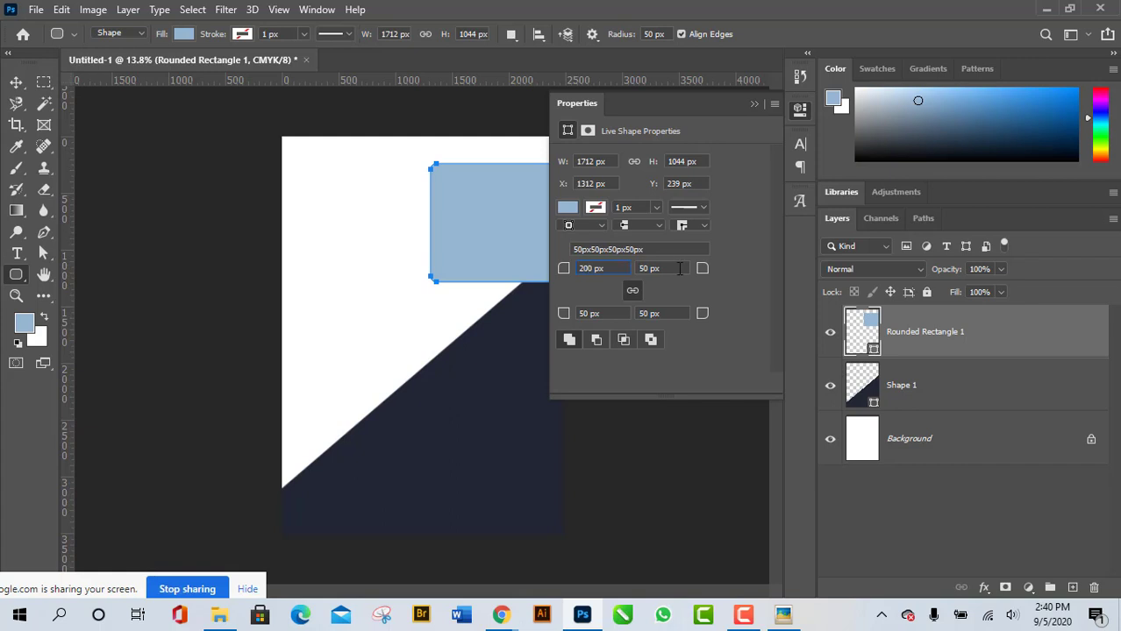
key("Tab")
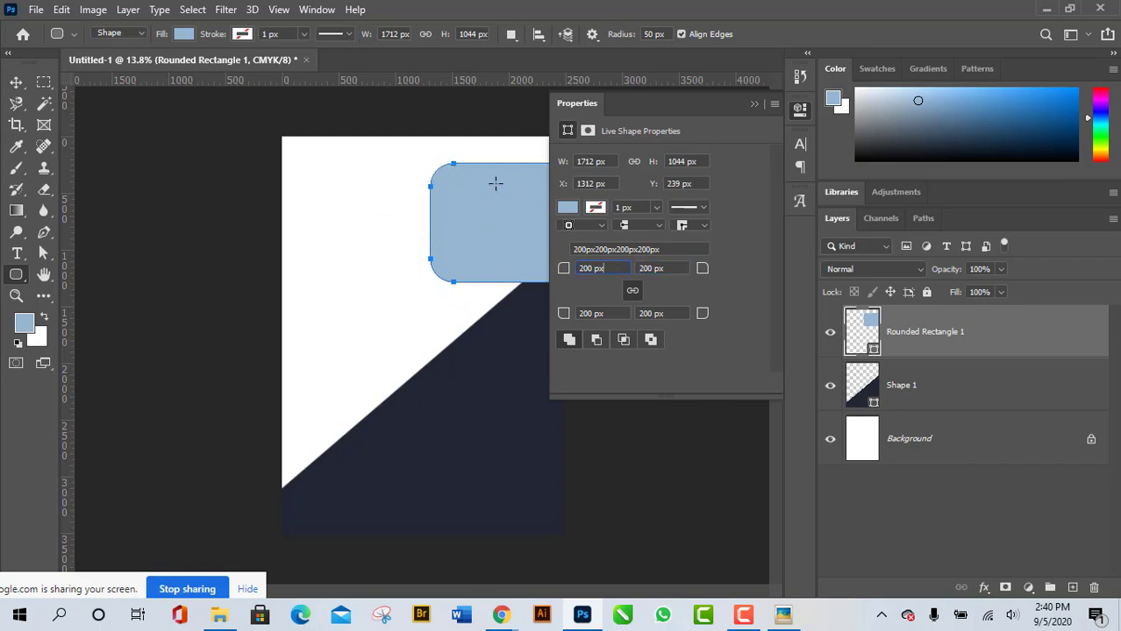
Set all four corner radii of the rounded rectangle to 500 px.
left_click_drag(622, 274, 572, 280)
type("5")
left_click(684, 314)
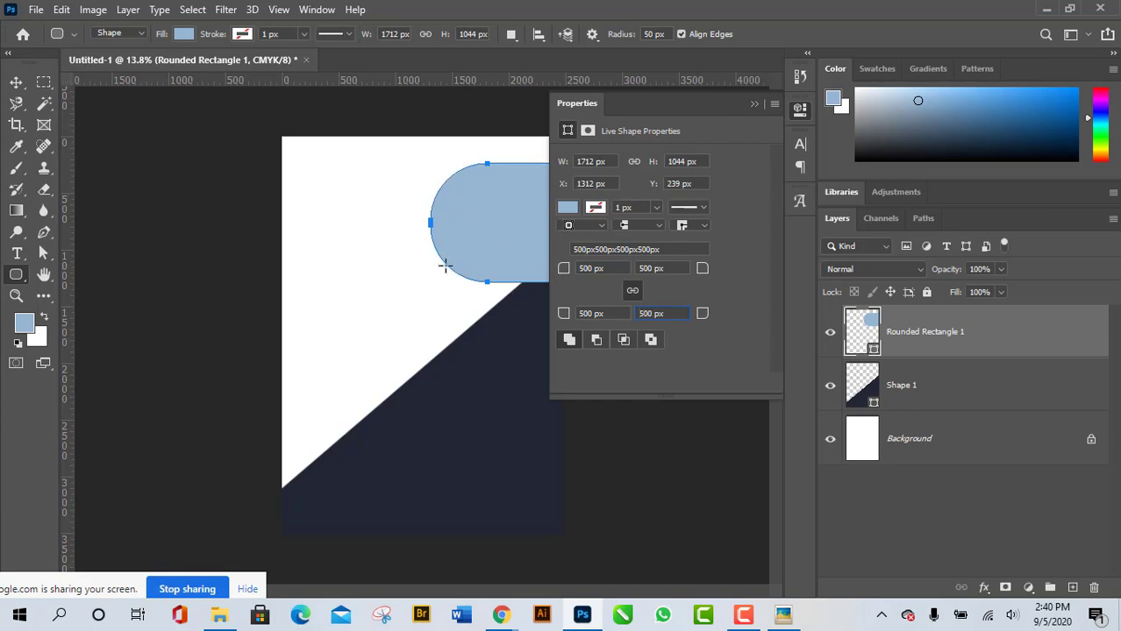
Compare the rounded rectangle with the angled photo shape in the reference flyer image.
left_click(791, 618)
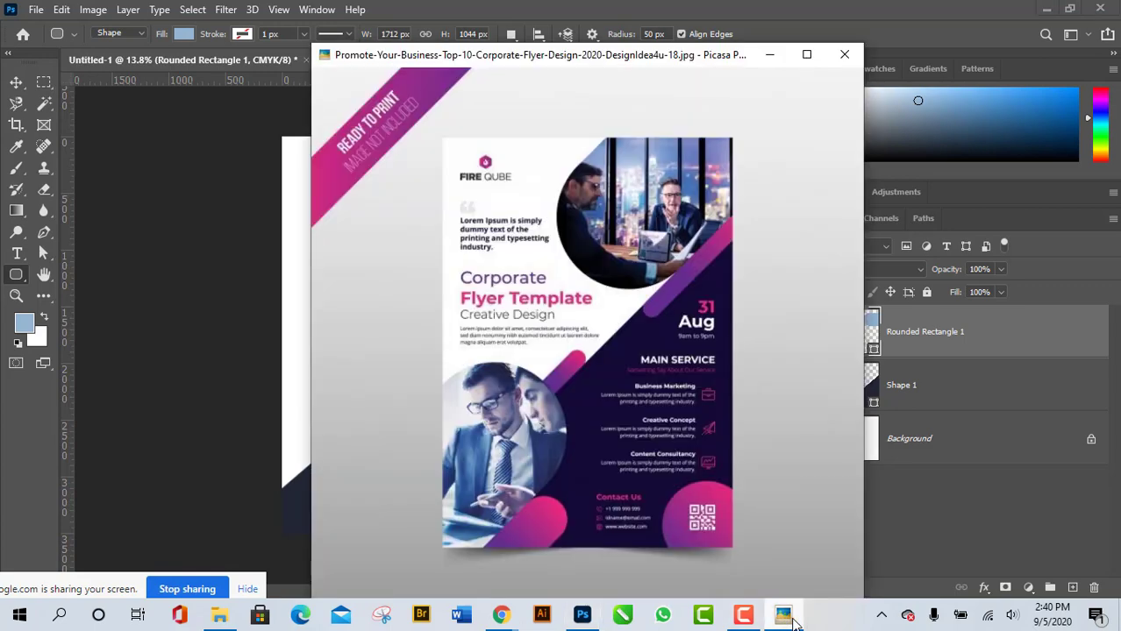
left_click(792, 618)
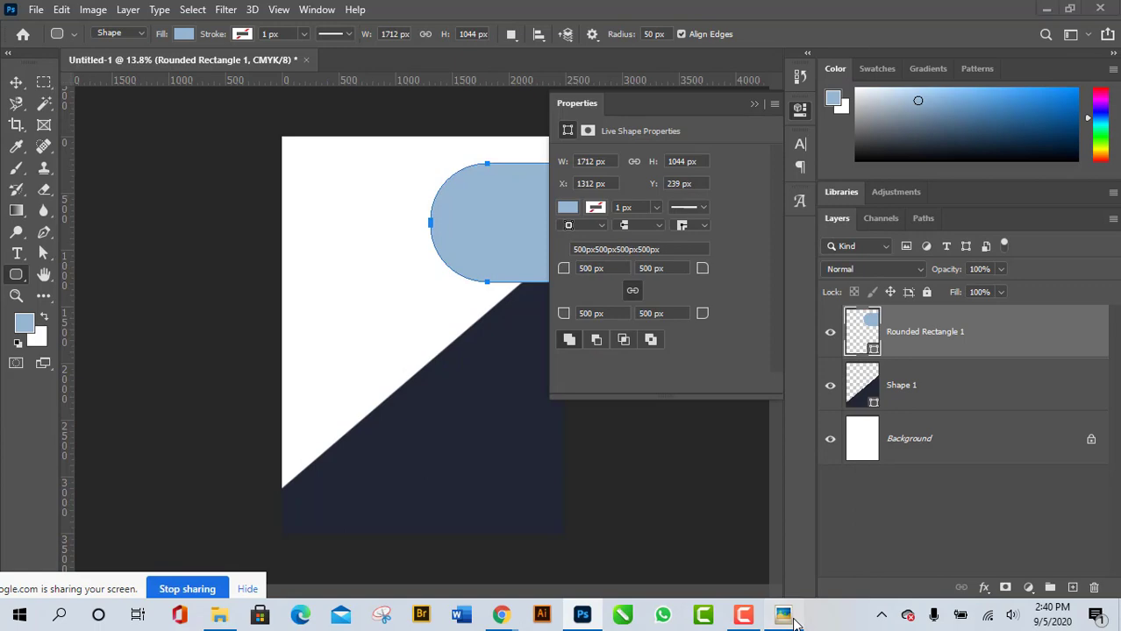
left_click(792, 618)
mouse_move(726, 417)
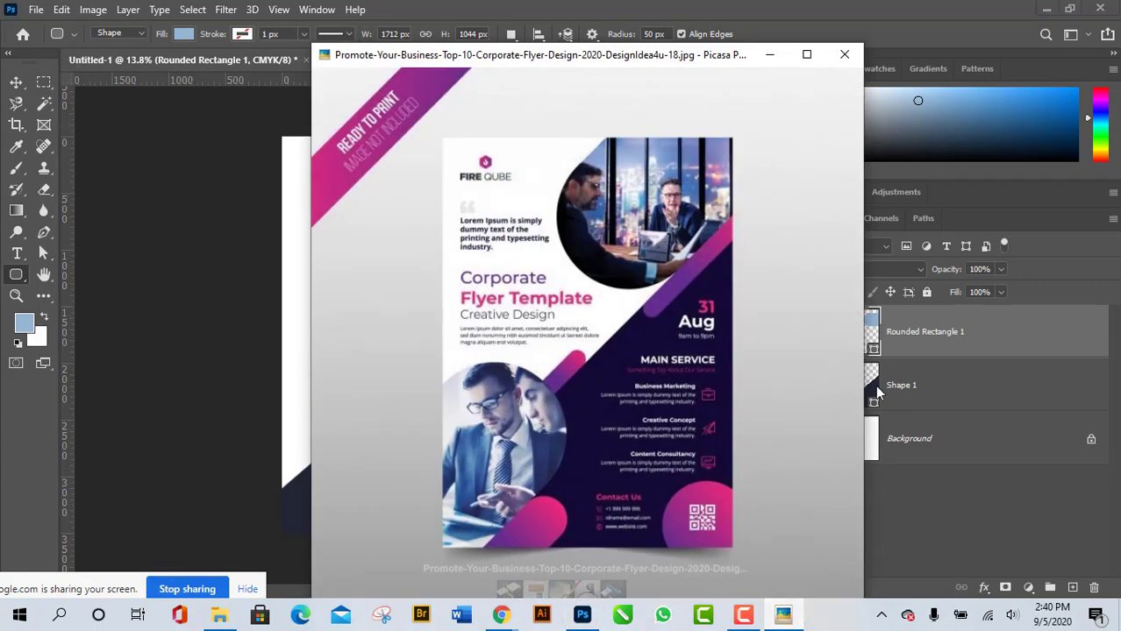
Rotate the rounded rectangle by about -36.6° and move it up against the edge of the dark diagonal shape.
left_click(735, 137)
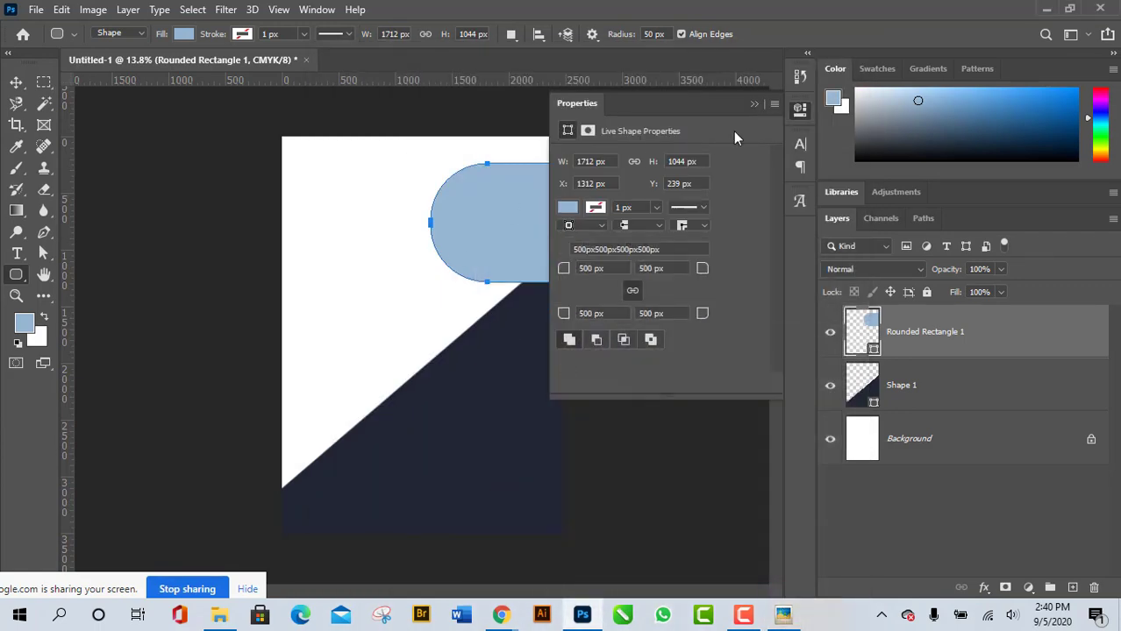
left_click(803, 109)
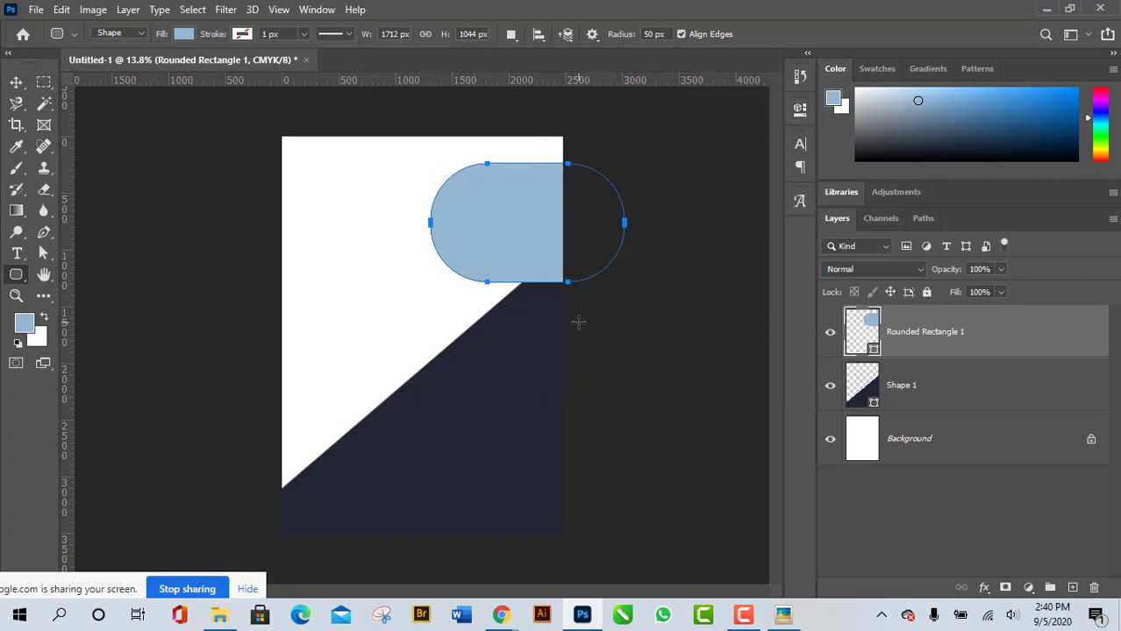
left_click(15, 82)
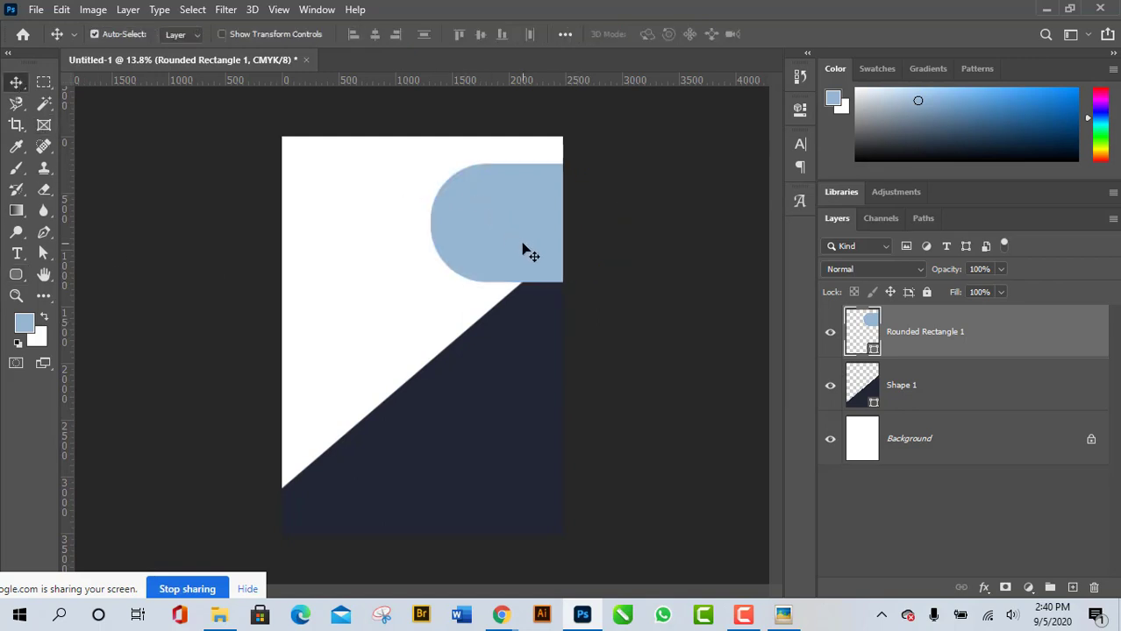
key("ctrl+t")
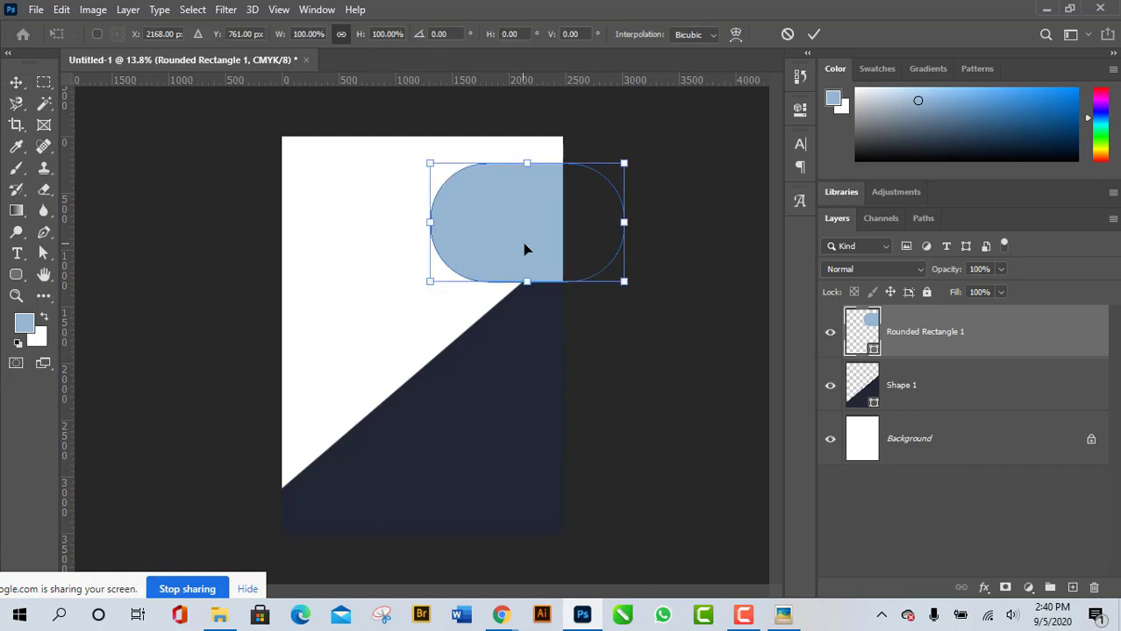
left_click_drag(643, 302, 678, 217)
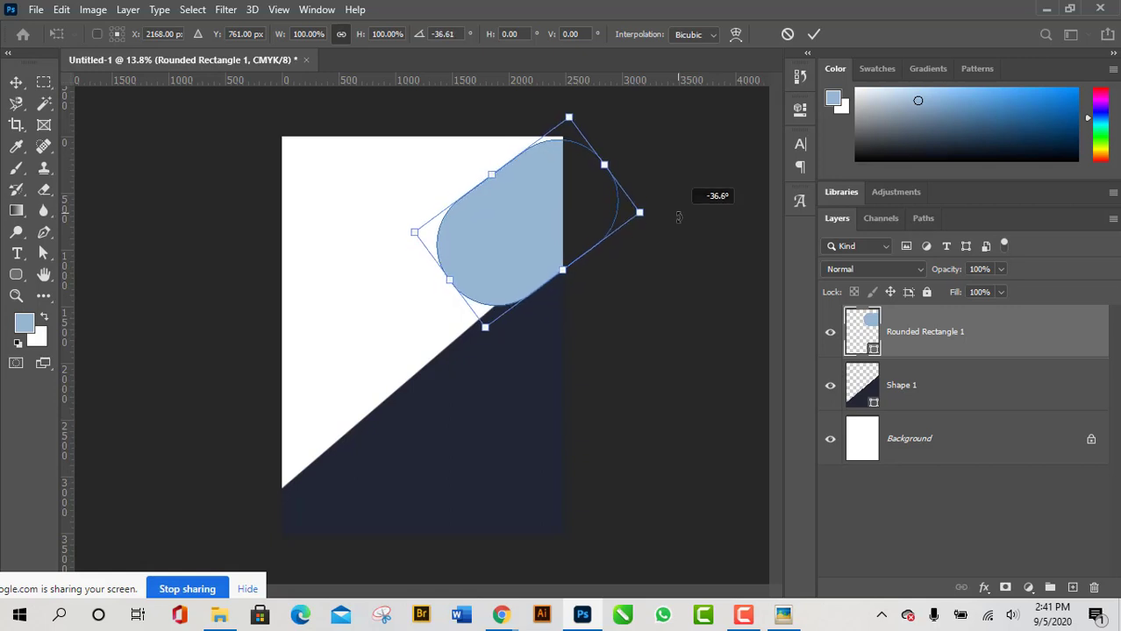
mouse_move(517, 230)
left_mouse_down()
mouse_move(538, 206)
mouse_move(530, 198)
mouse_move(522, 212)
left_mouse_up()
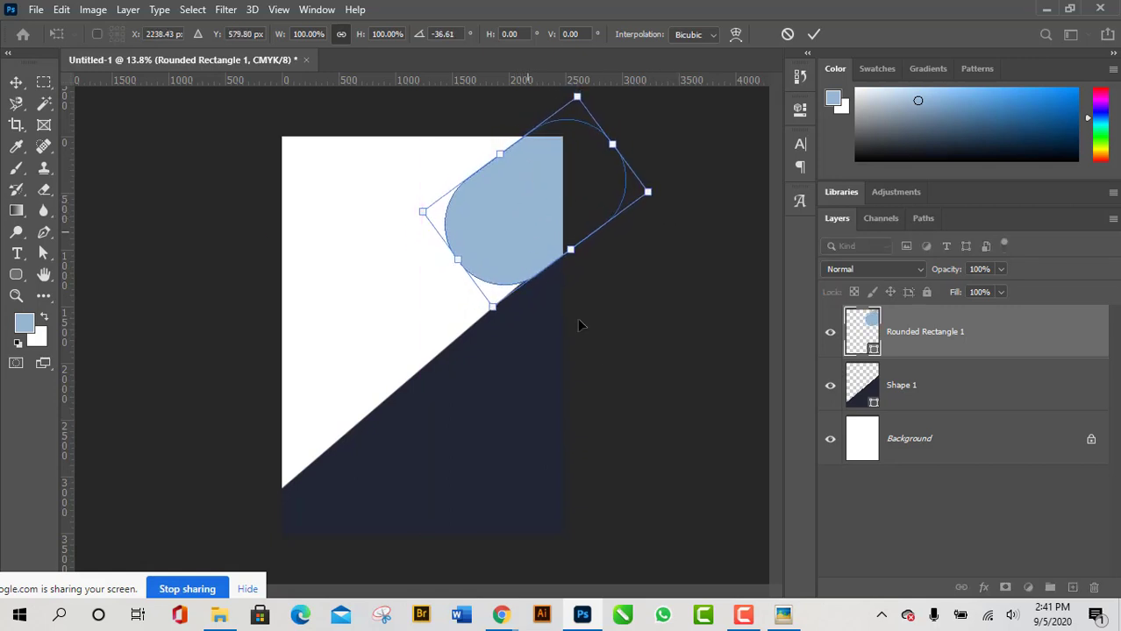
Check the reference flyer's photo shape and scale the rounded rectangle to about 109% width and 128% height.
left_click(785, 617)
left_click(785, 617)
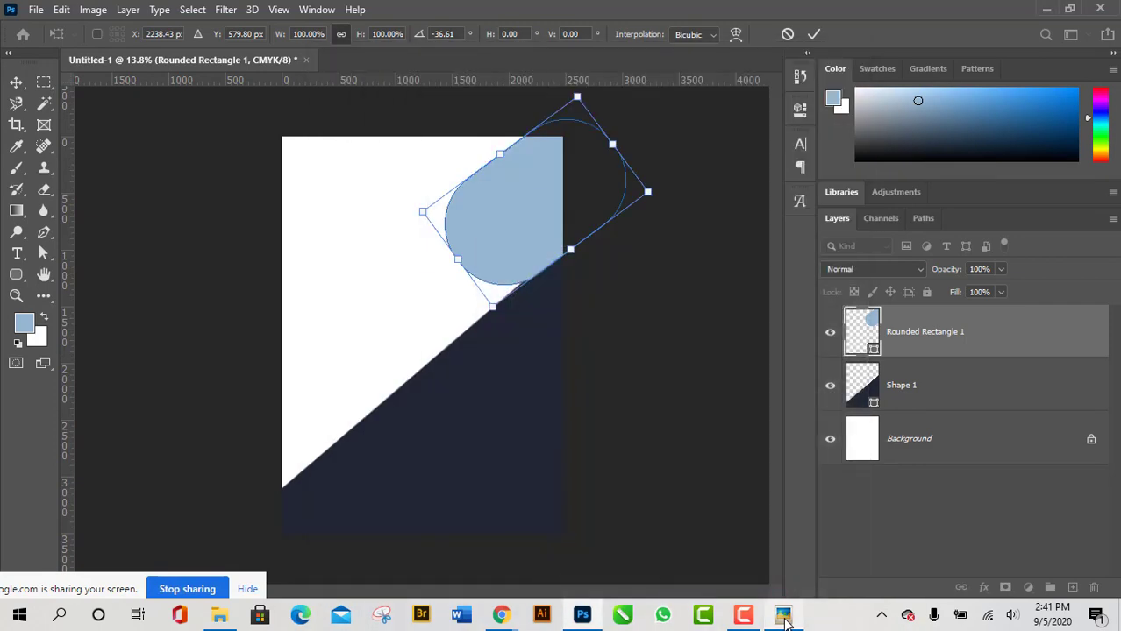
left_click(785, 617)
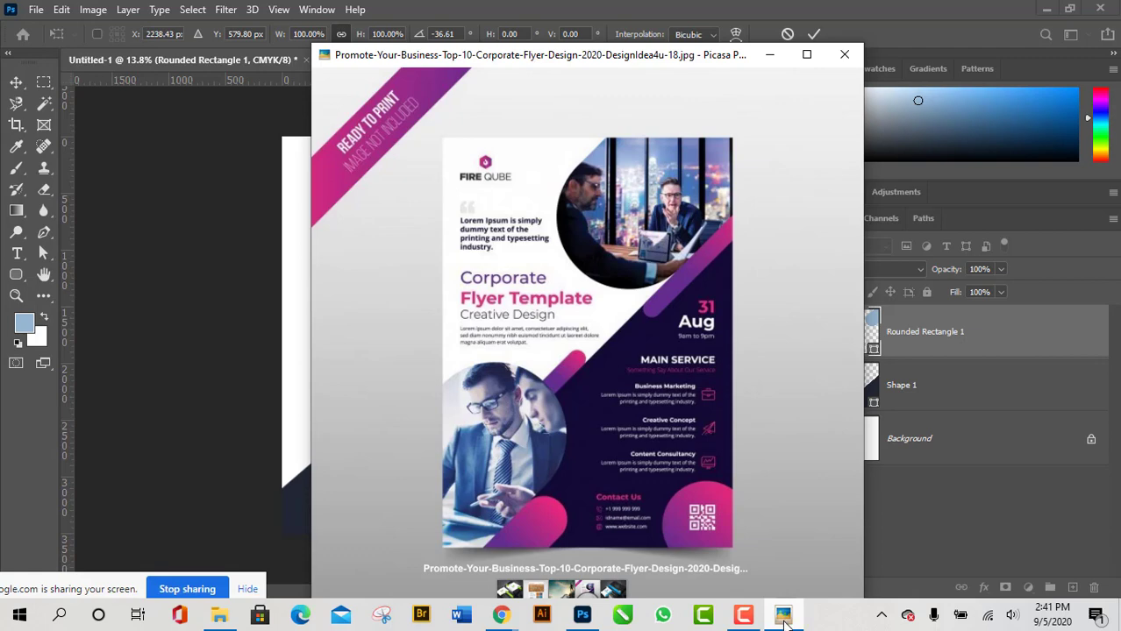
left_click(783, 617)
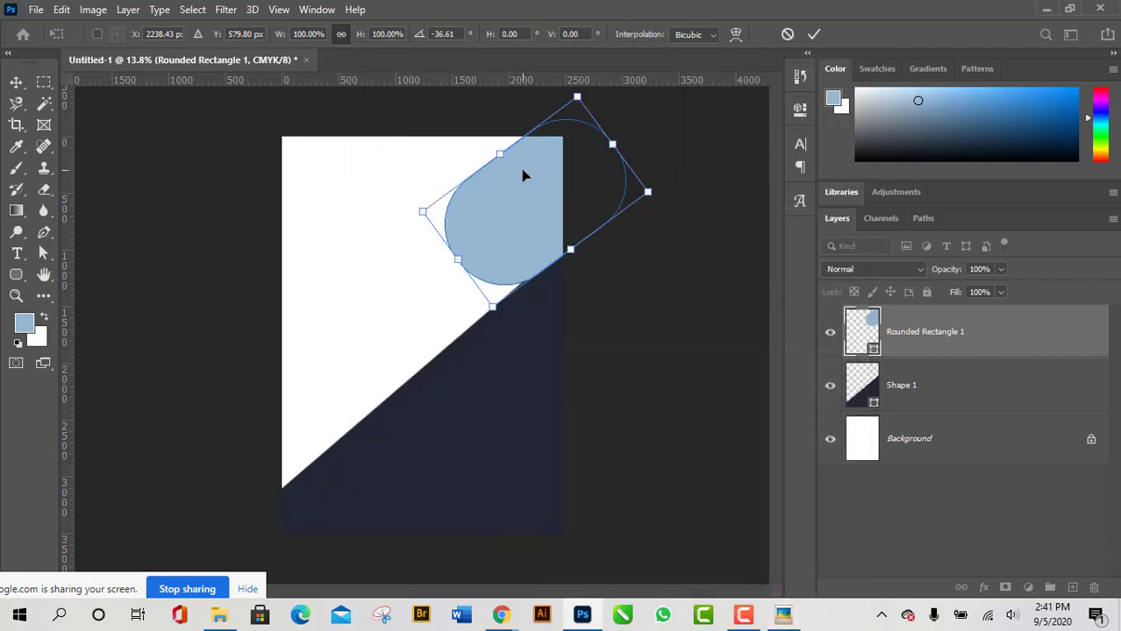
left_click_drag(421, 210, 386, 194)
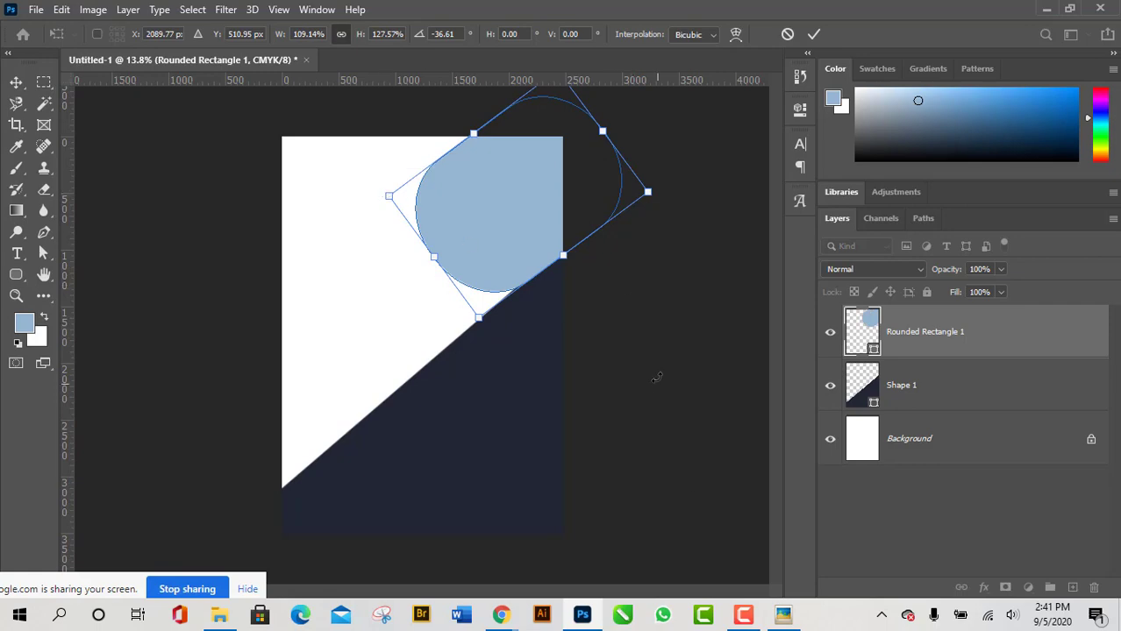
Compare with the reference flyer, nudge the rounded rectangle 180 px left and 160 px down along the dark diagonal, and apply the transform.
left_click(786, 618)
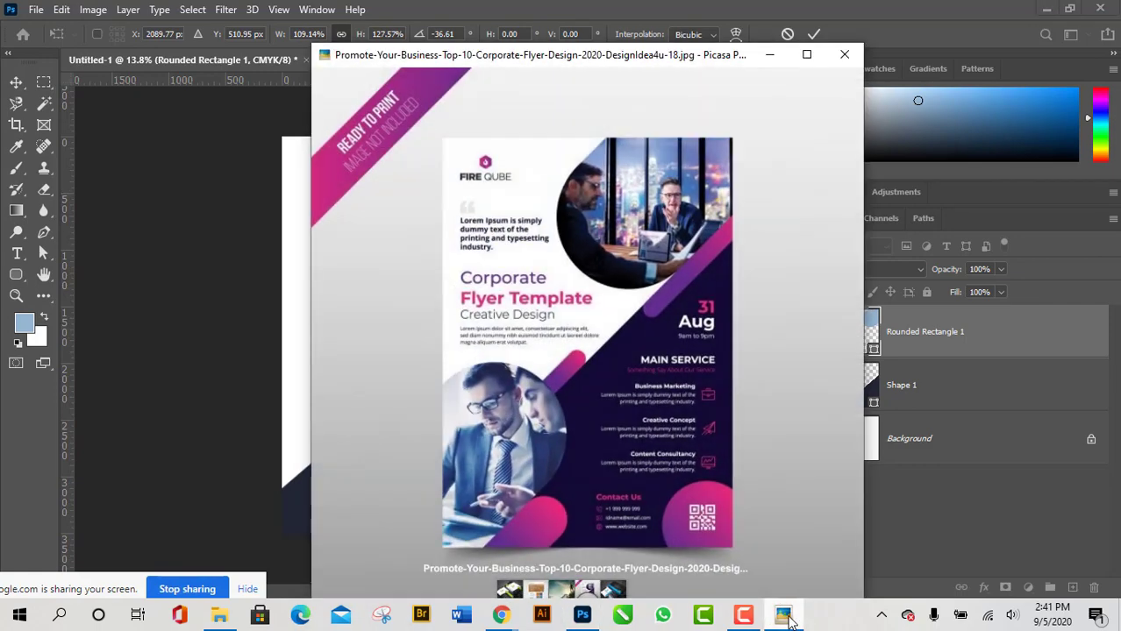
left_click(787, 617)
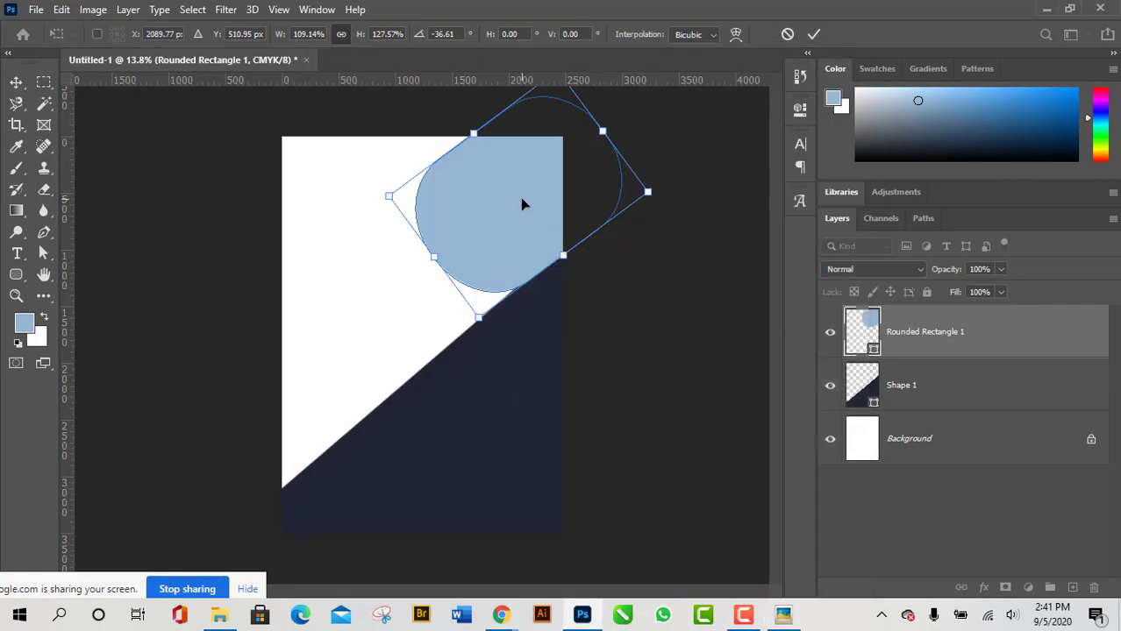
key("shift+Left")
key("shift+Left")
key("shift+Left")
key("shift+Left")
key("shift+Down")
key("shift+Down")
key("shift+Down")
key("shift+Down")
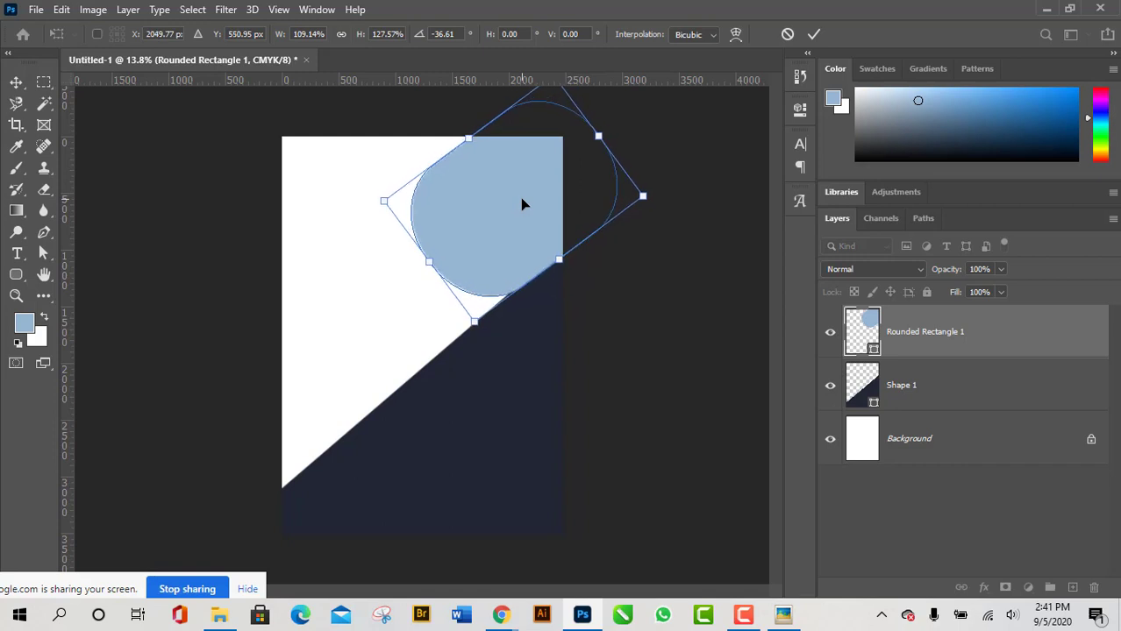
key("shift+Left")
key("shift+Left")
key("shift+Left")
key("shift+Left")
key("shift+Left")
key("shift+Left")
key("shift+Left")
key("shift+Left")
key("shift+Down")
key("shift+Down")
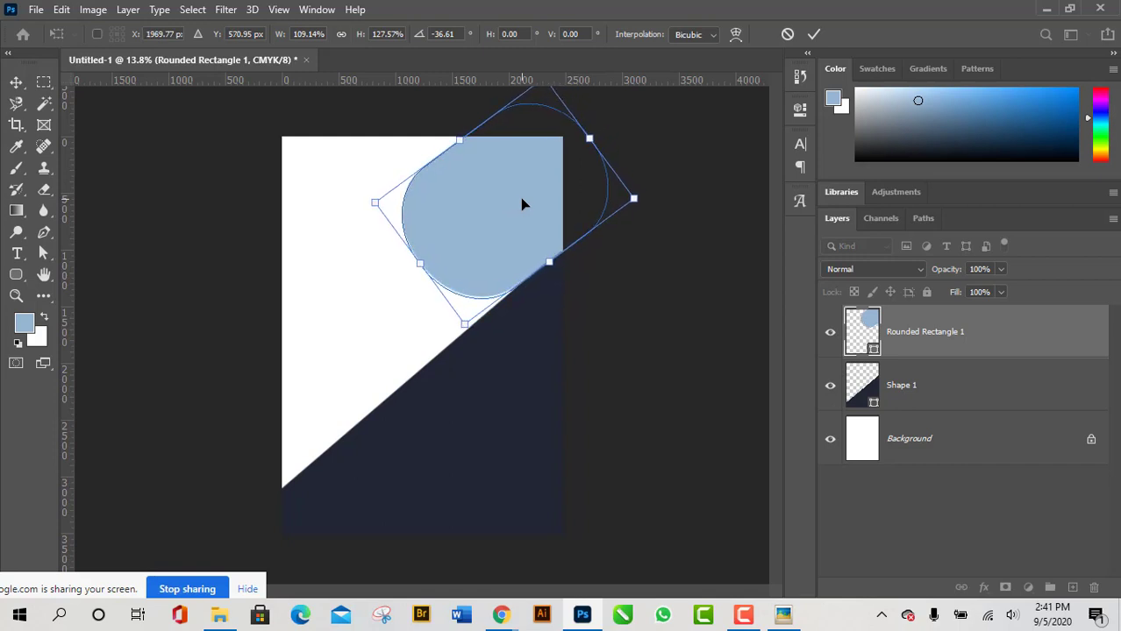
key("shift+Down")
key("shift+Down")
key("shift+Down")
key("shift+Down")
key("shift+Left")
key("shift+Left")
key("shift+Left")
key("shift+Left")
key("shift+Left")
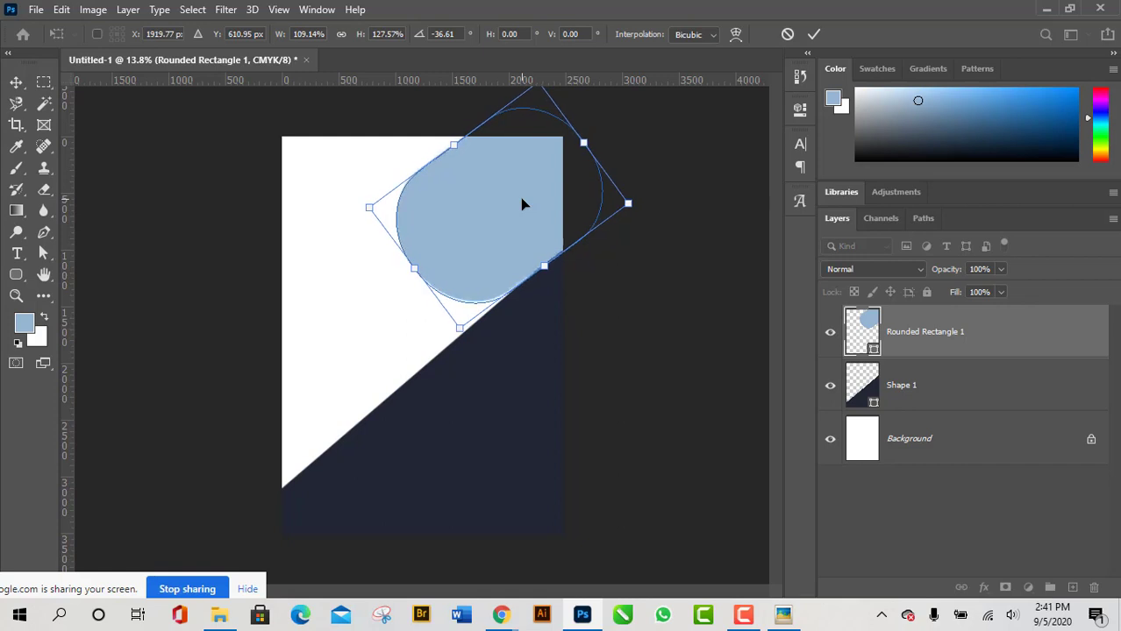
key("shift+Down")
key("shift+Down")
key("shift+Down")
key("shift+Down")
key("shift+Down")
key("shift+Down")
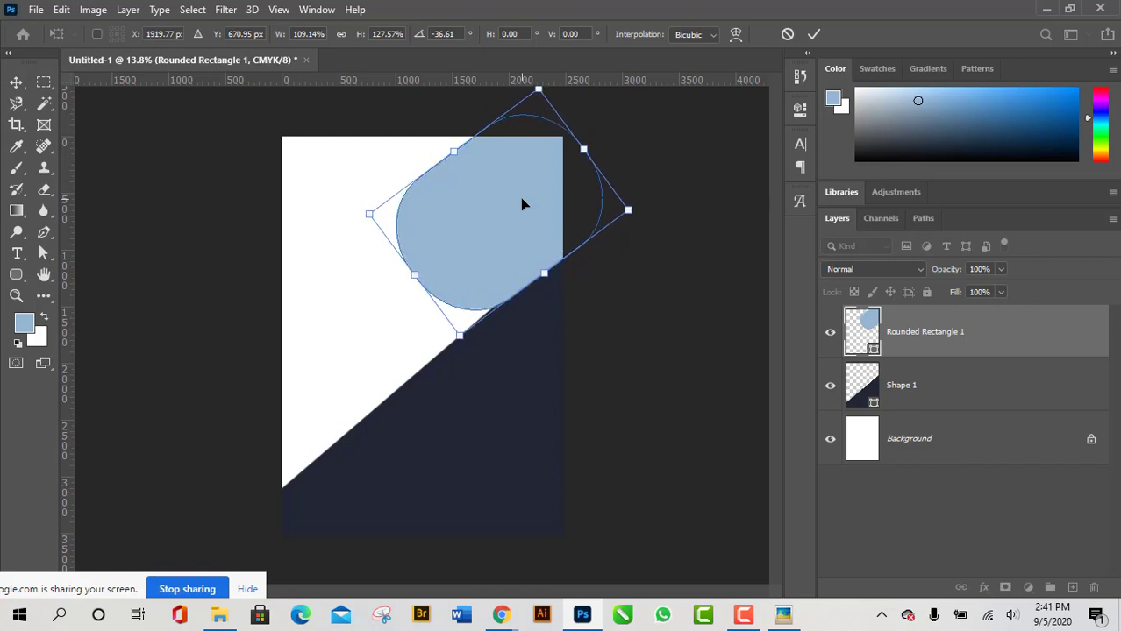
key("shift+Left")
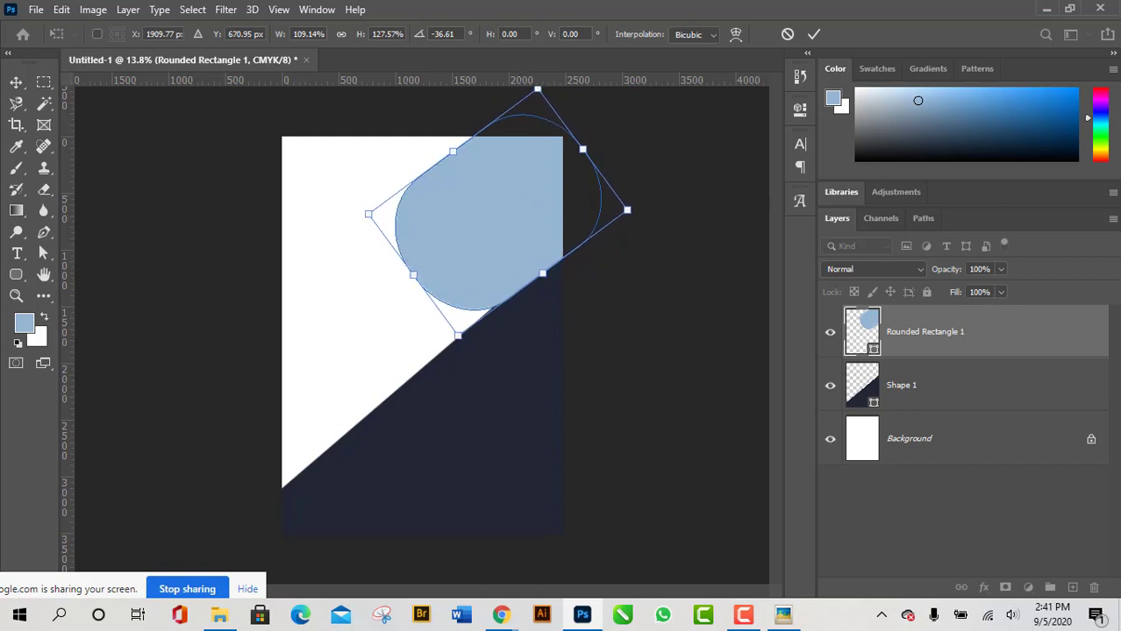
left_click(814, 34)
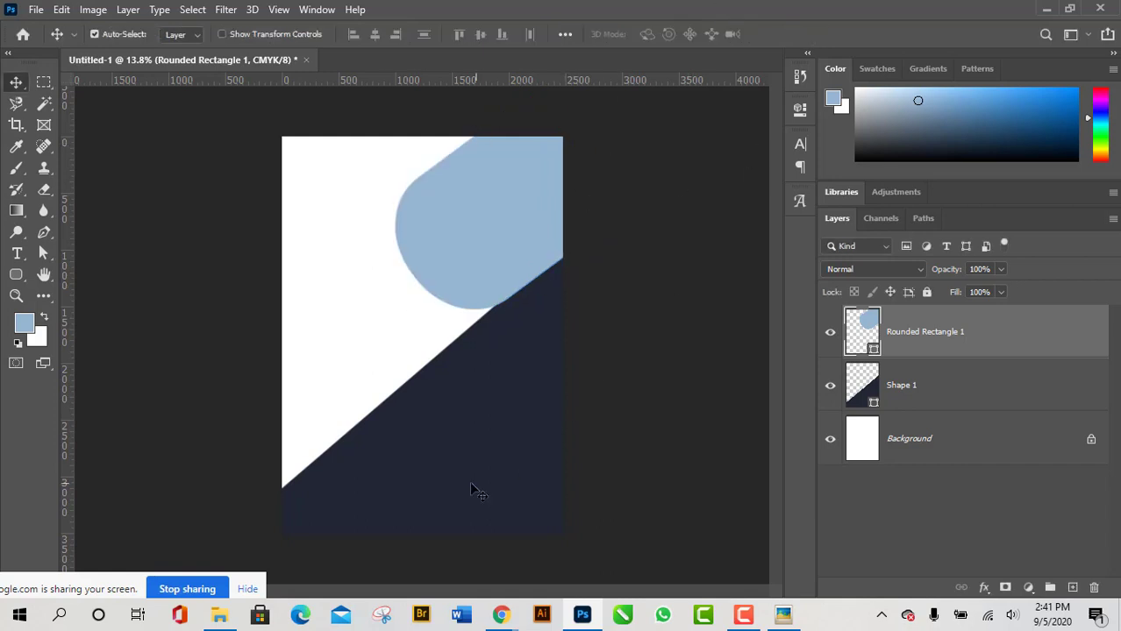
Switch to File Explorer and look through the 10th Class and 11th Class folders for a usable photo.
left_click(219, 614)
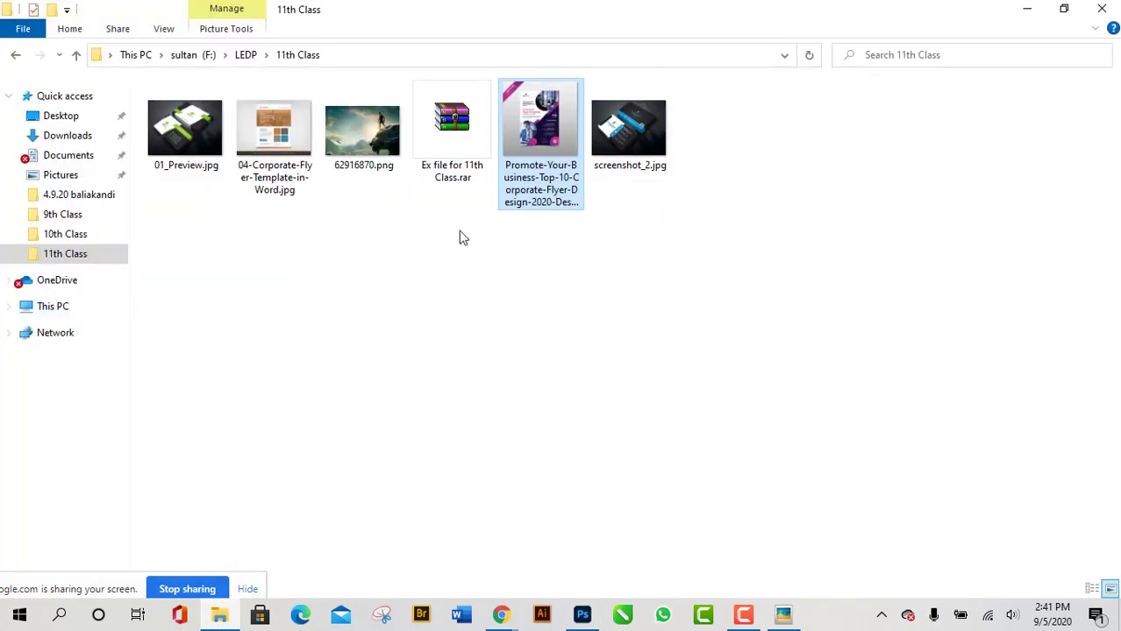
left_click(83, 235)
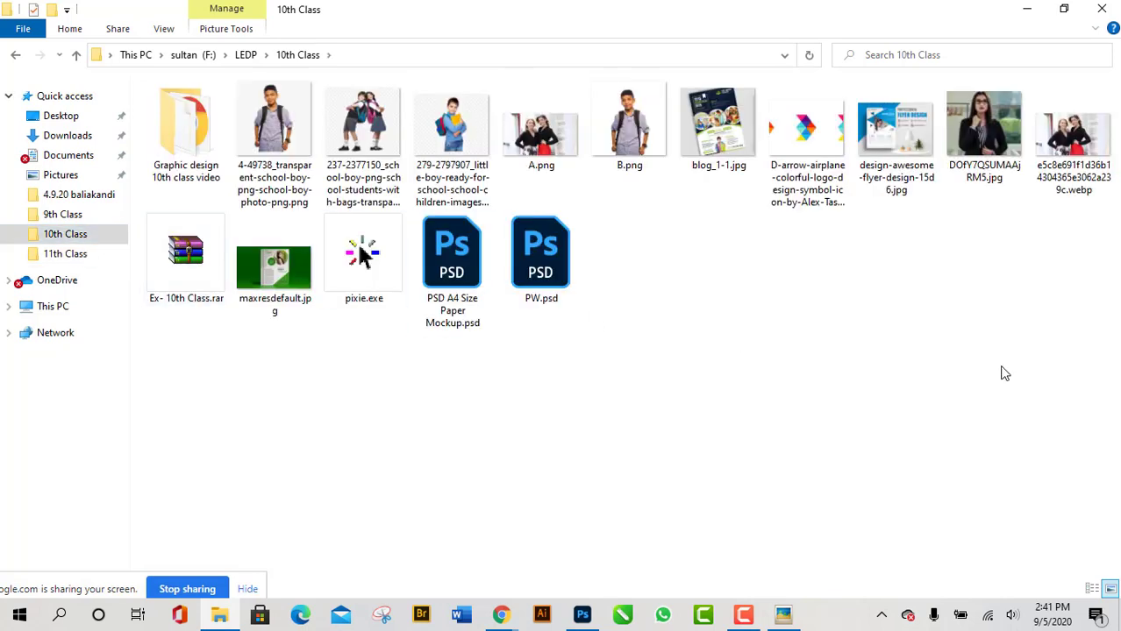
left_click(1077, 144)
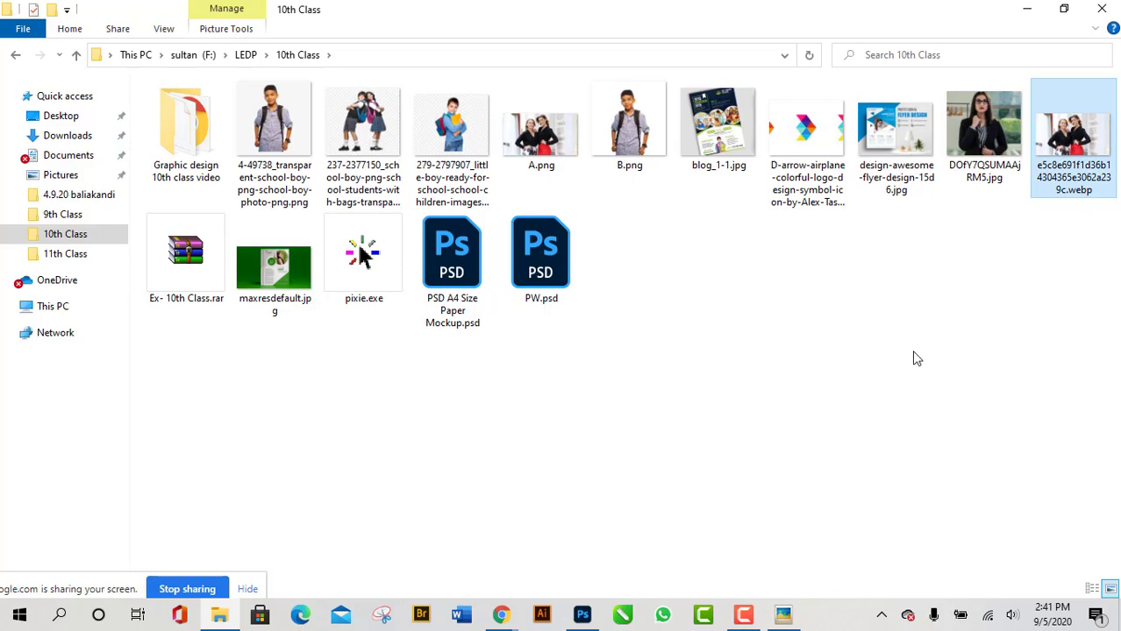
left_click(68, 258)
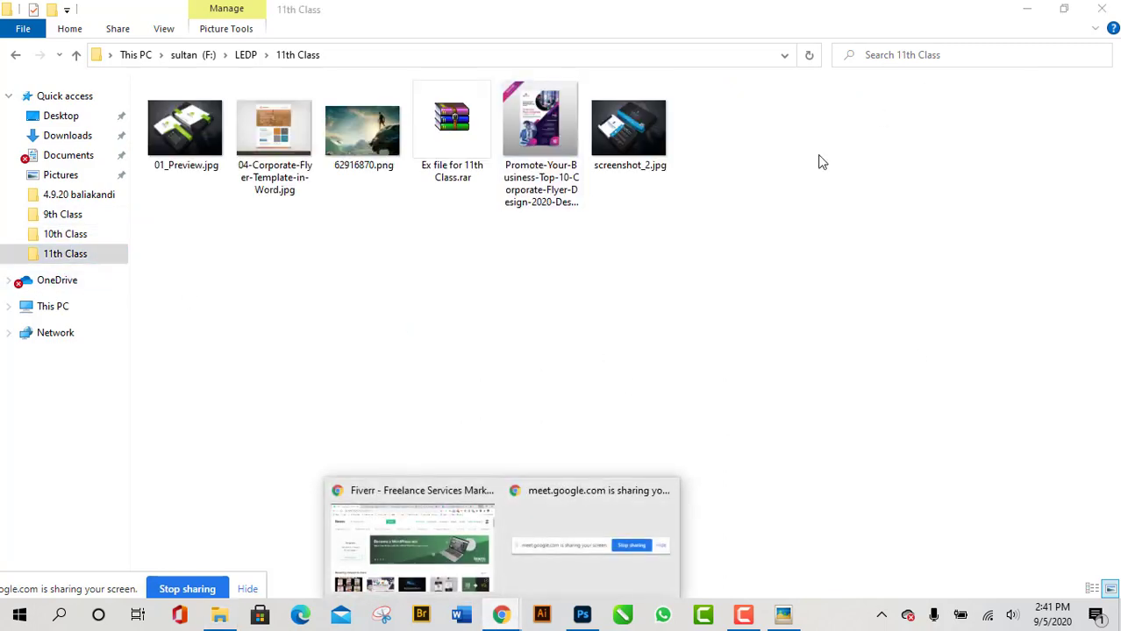
Switch to the Chrome window showing Fiverr and close the Facebook tab.
left_click(451, 520)
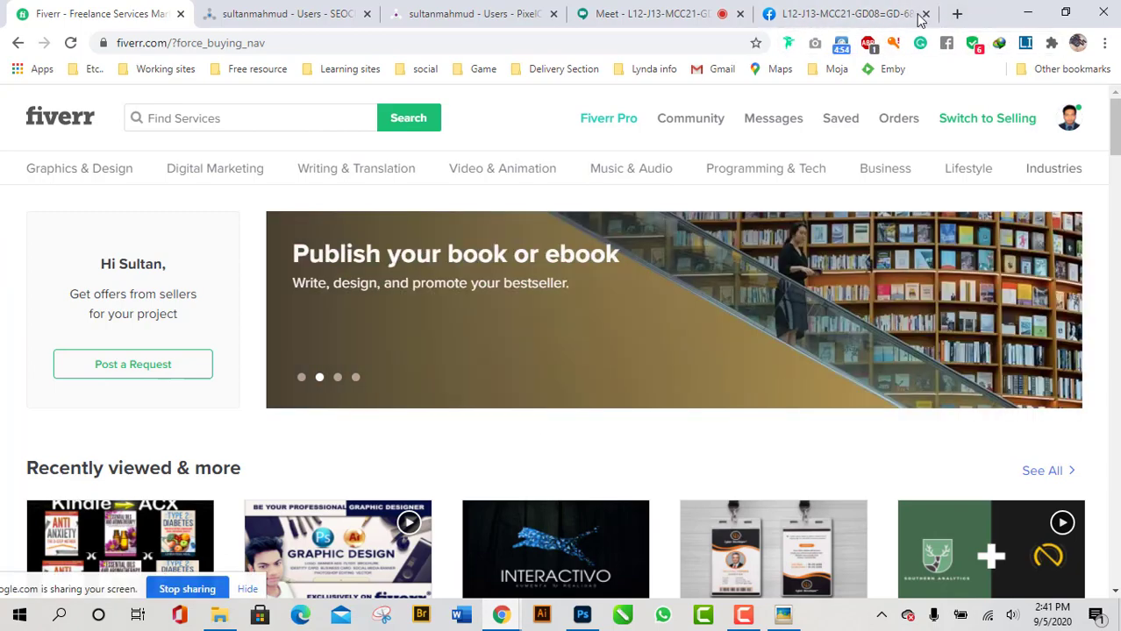
left_click(918, 19)
left_click(924, 14)
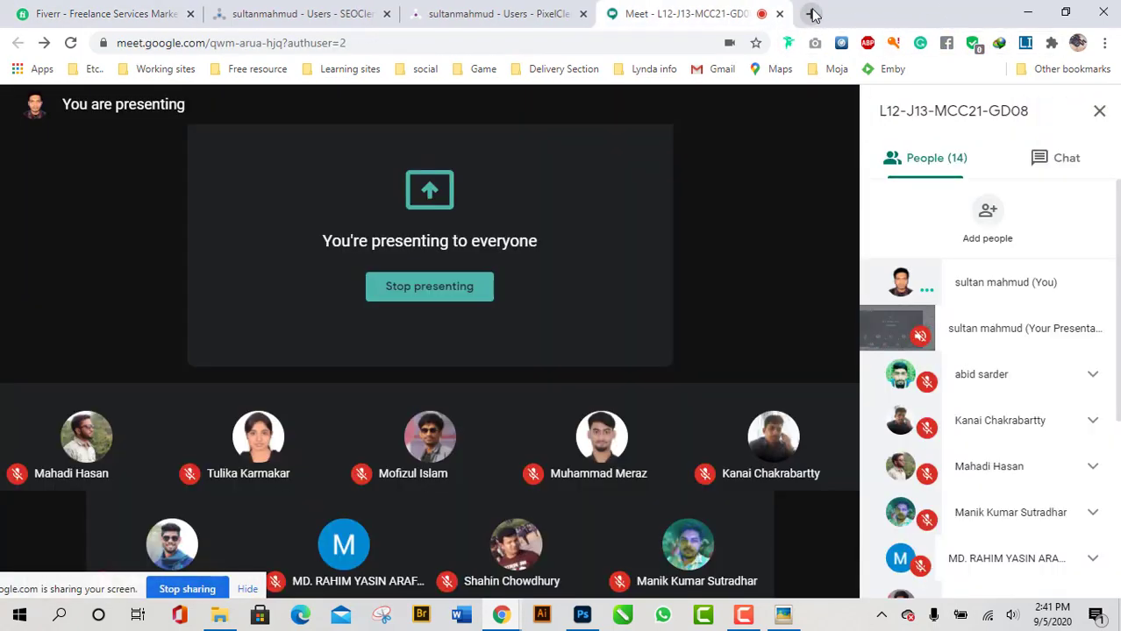
Search Google for "business images" in a new browser tab.
left_click(810, 14)
left_click(531, 37)
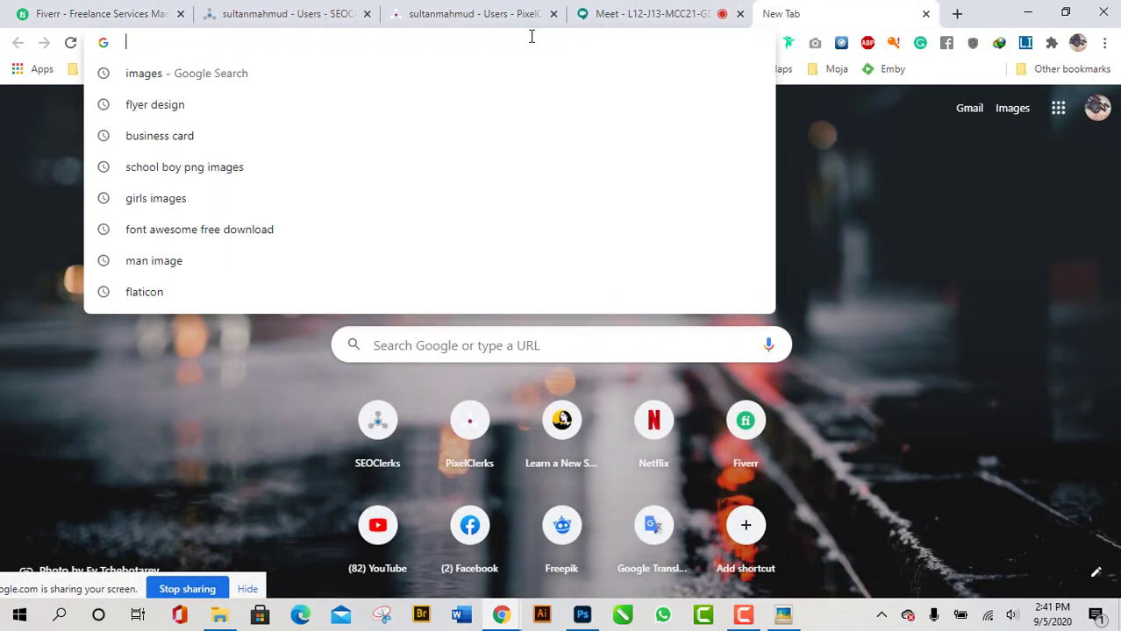
type("busine")
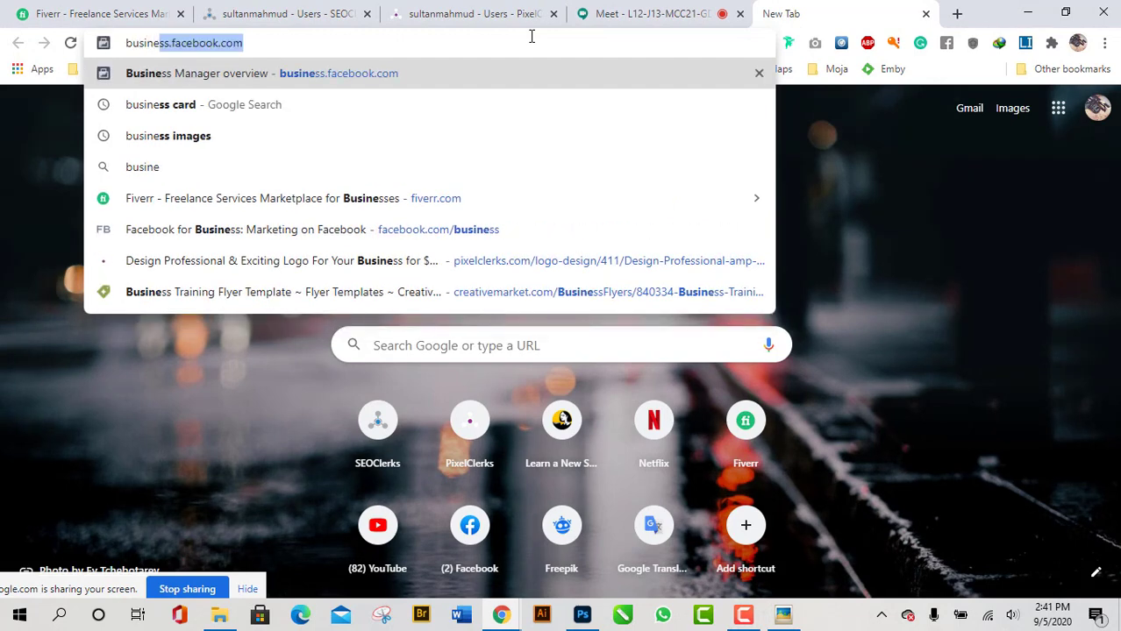
type("ss")
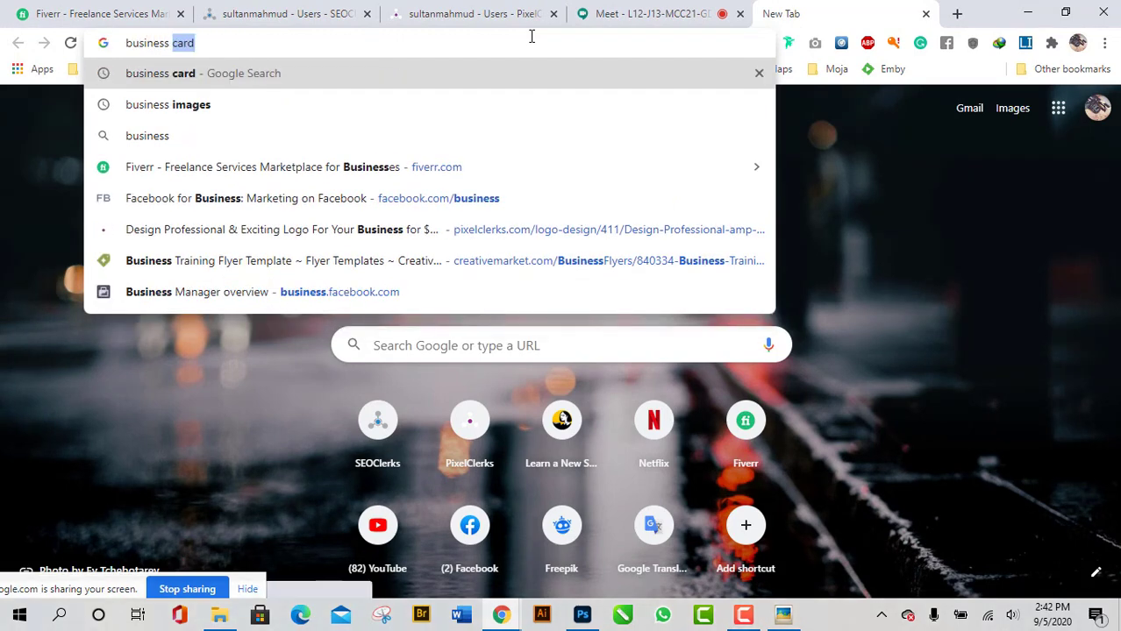
key("Down")
key("Down")
key("Up")
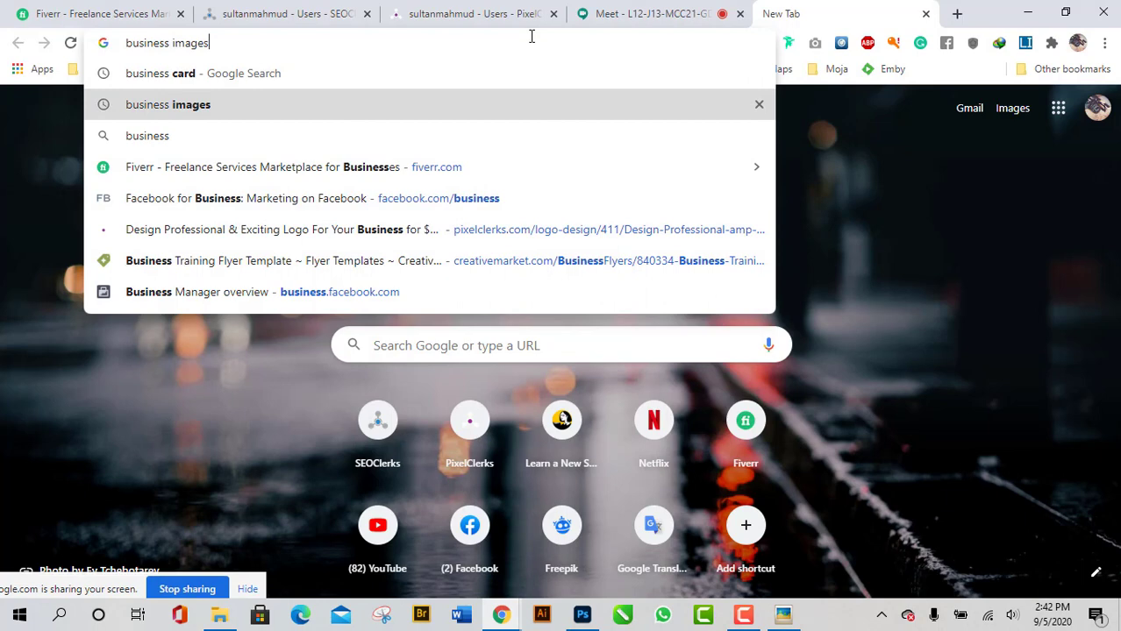
key("Return")
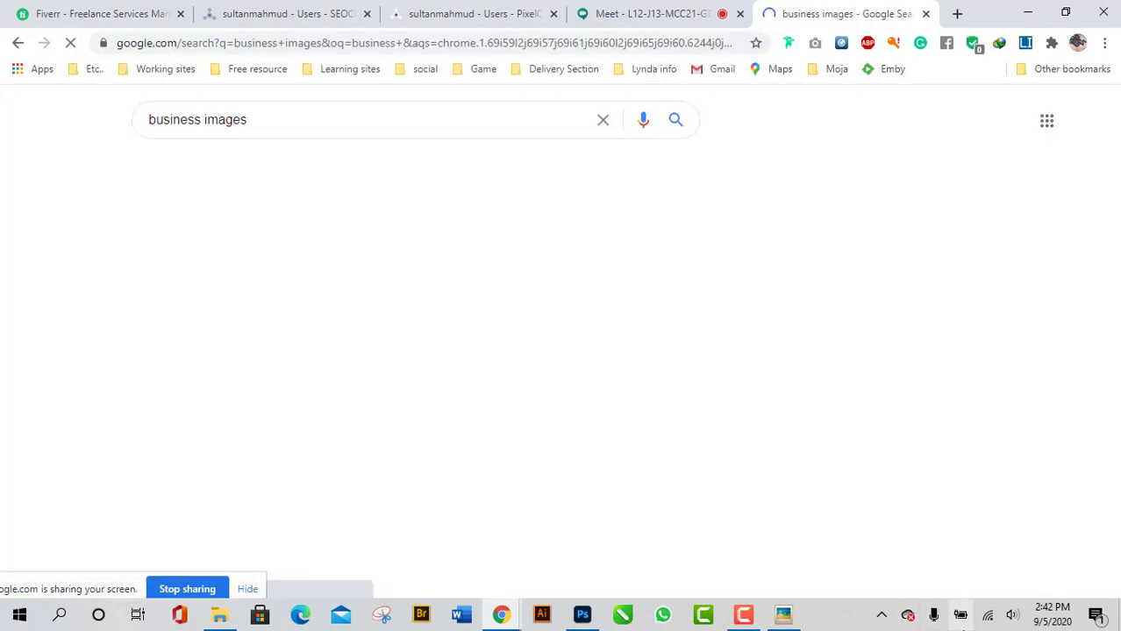
left_click(746, 613)
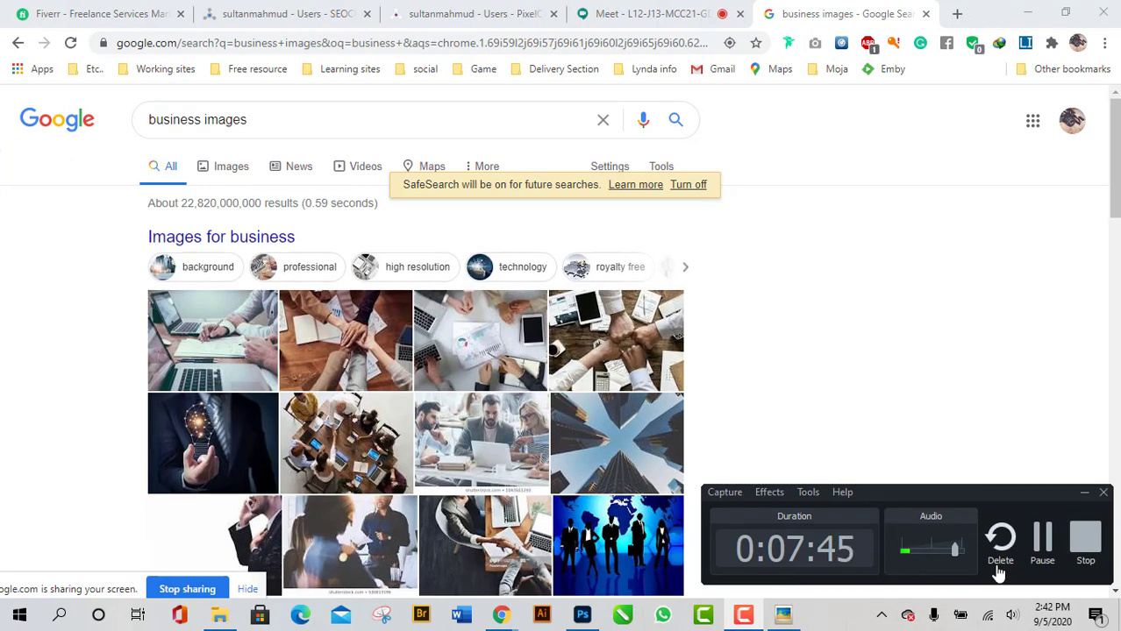
left_click(846, 7)
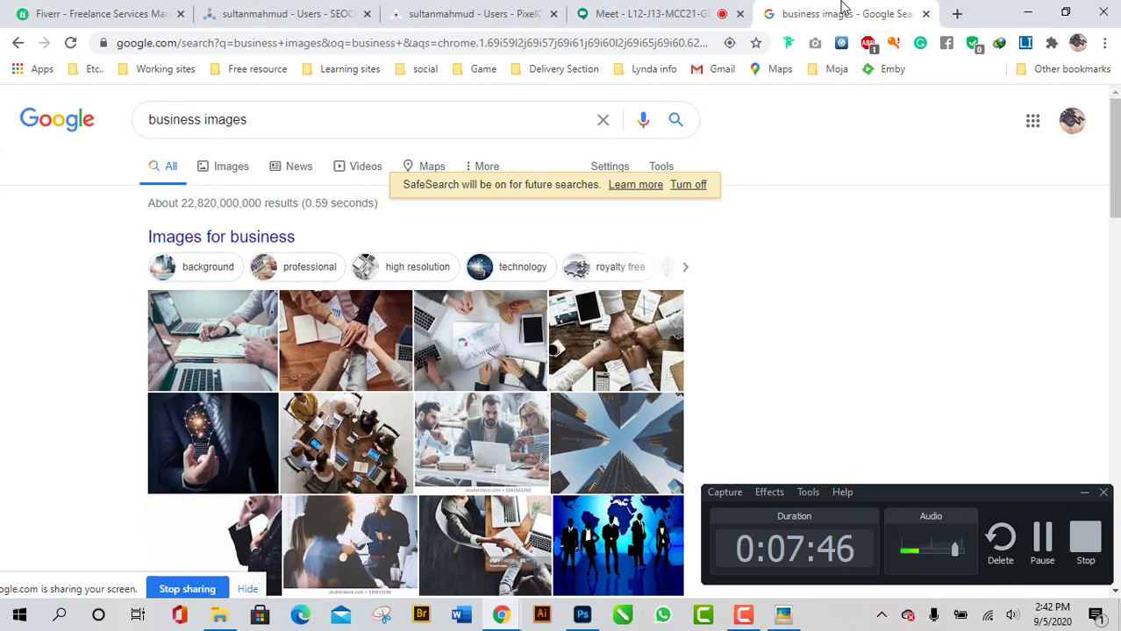
left_click(1084, 492)
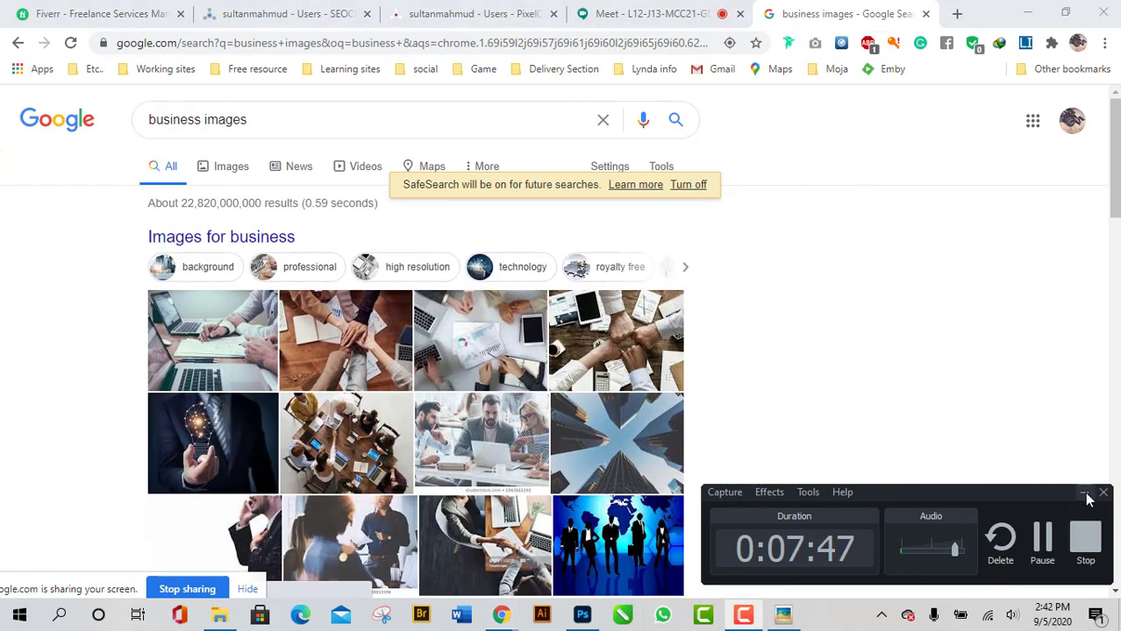
Switch the business images search to image results and look through them for a suitable team meeting photo.
left_click(220, 175)
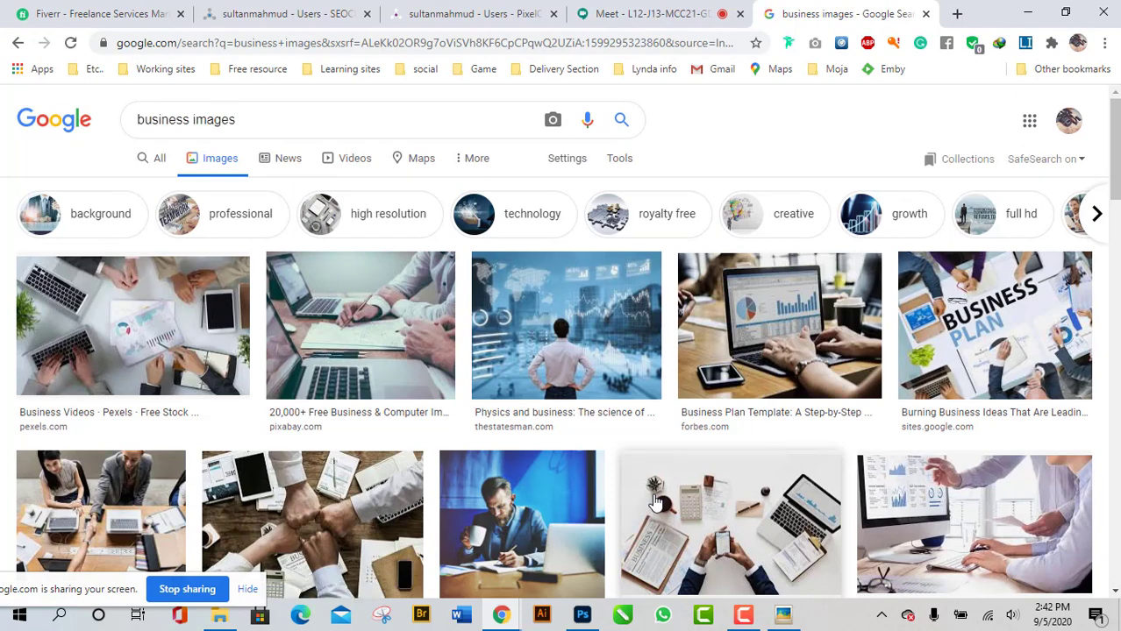
scroll(592, 451, "down", 3)
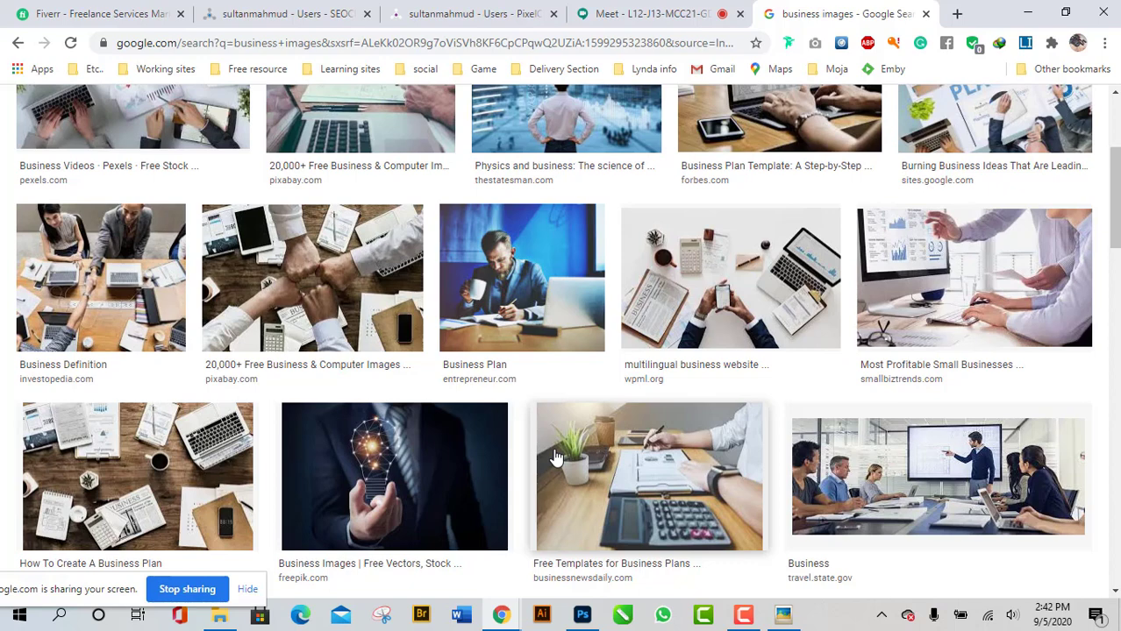
scroll(735, 471, "down", 1)
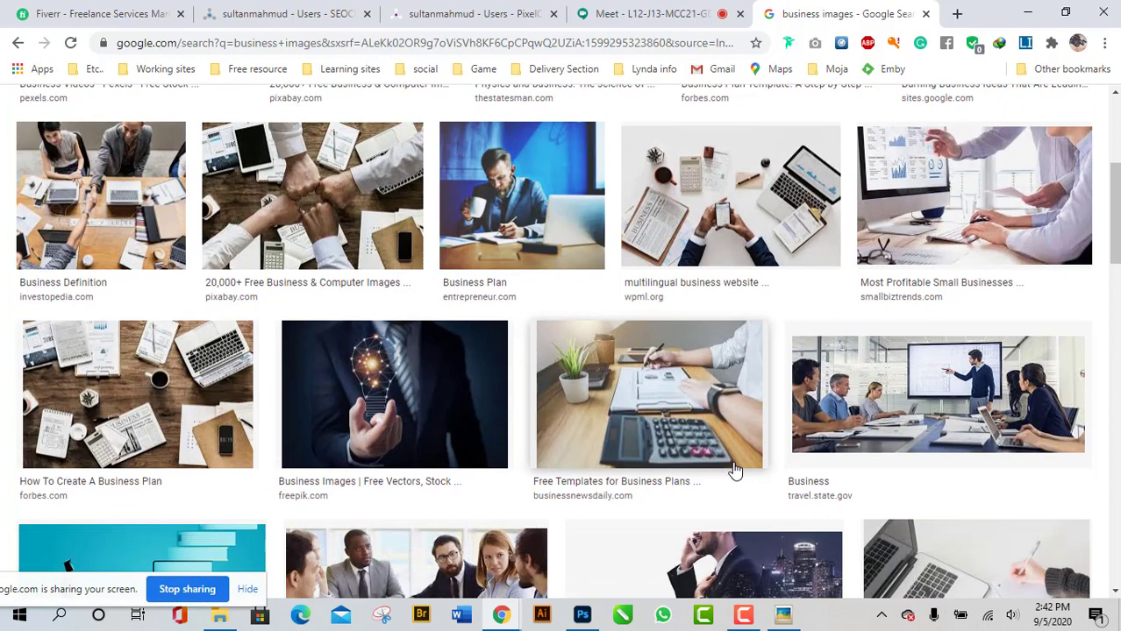
scroll(735, 471, "down", 4)
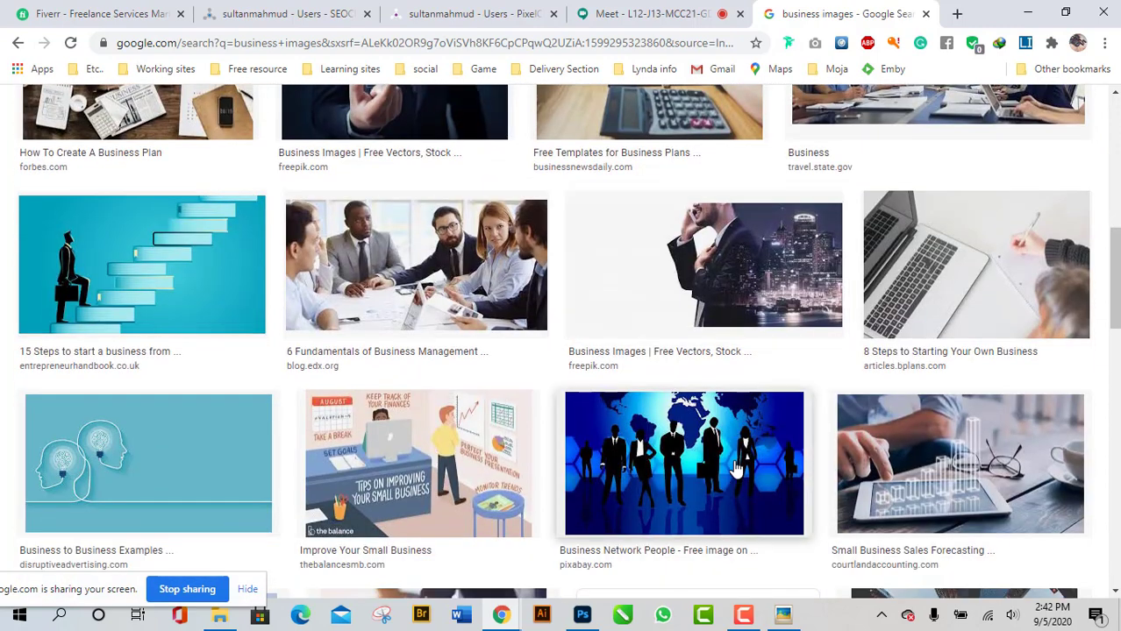
scroll(588, 509, "down", 5)
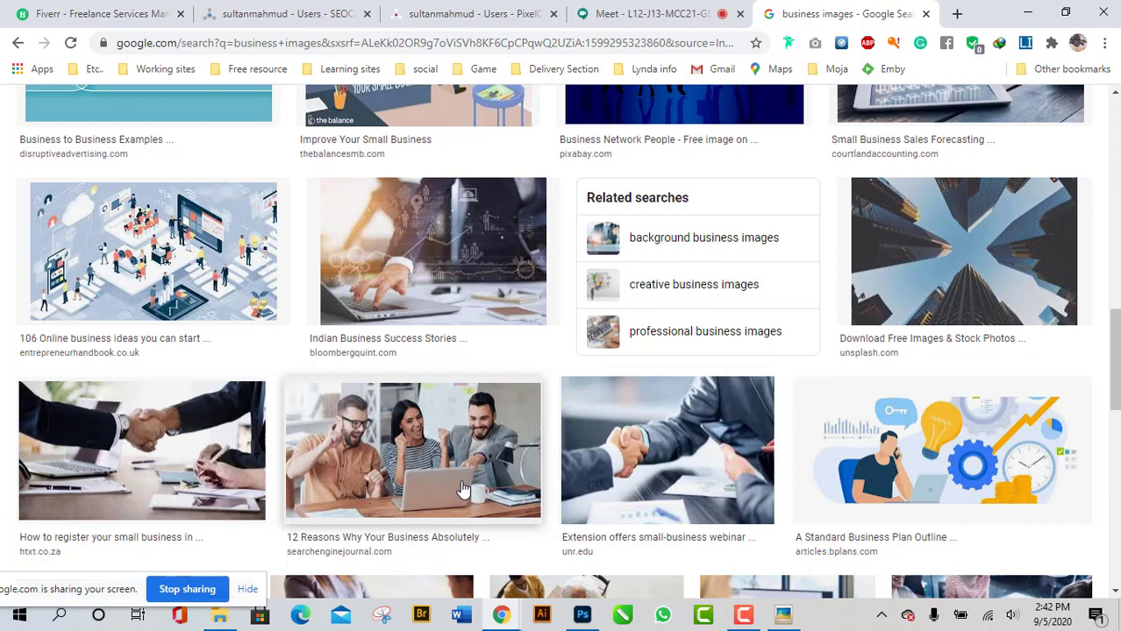
scroll(463, 488, "down", 3)
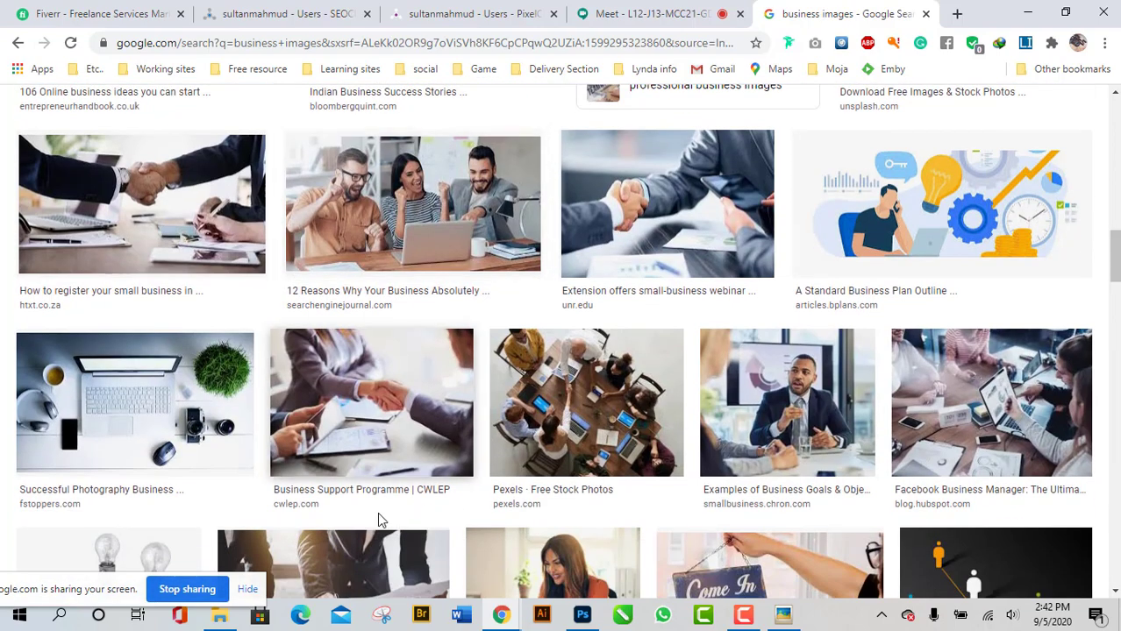
scroll(377, 518, "down", 2)
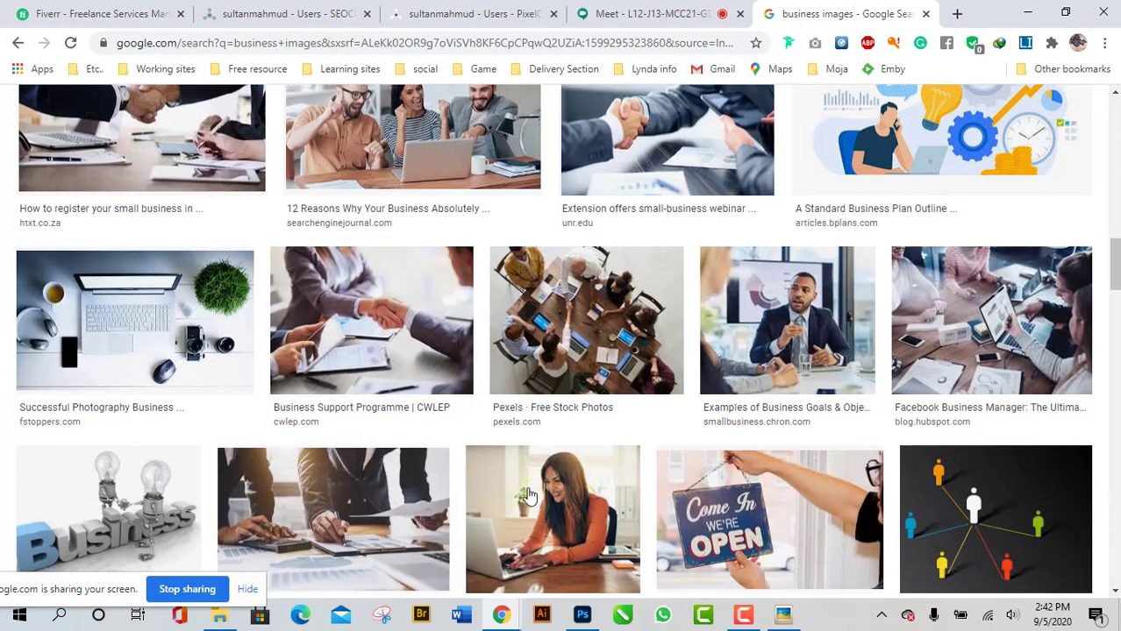
scroll(596, 486, "down", 3)
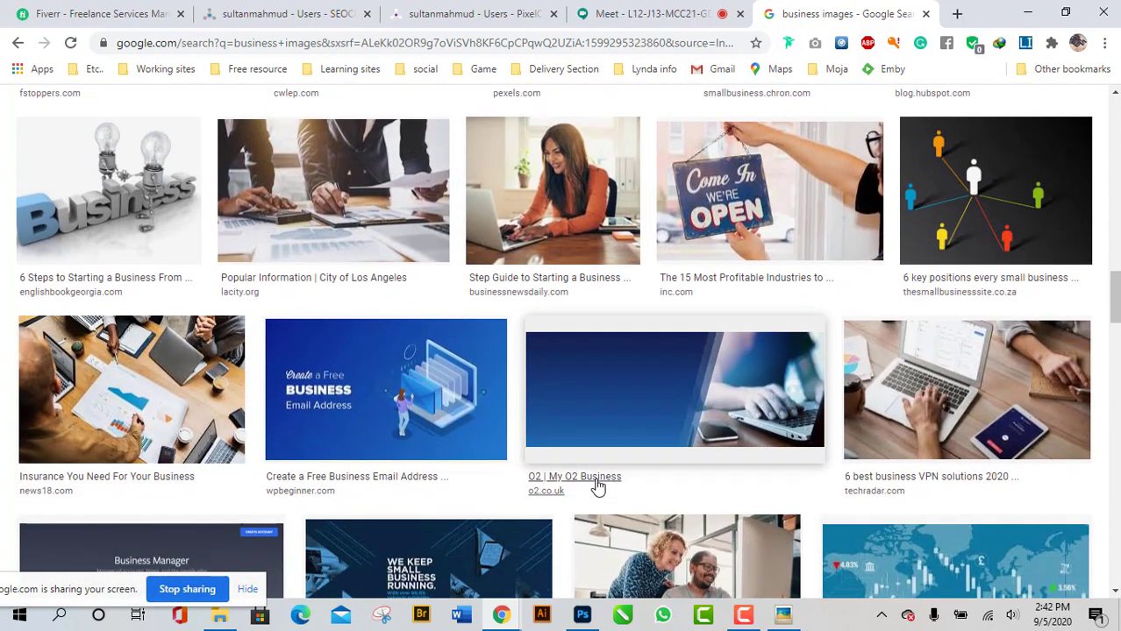
scroll(597, 487, "down", 3)
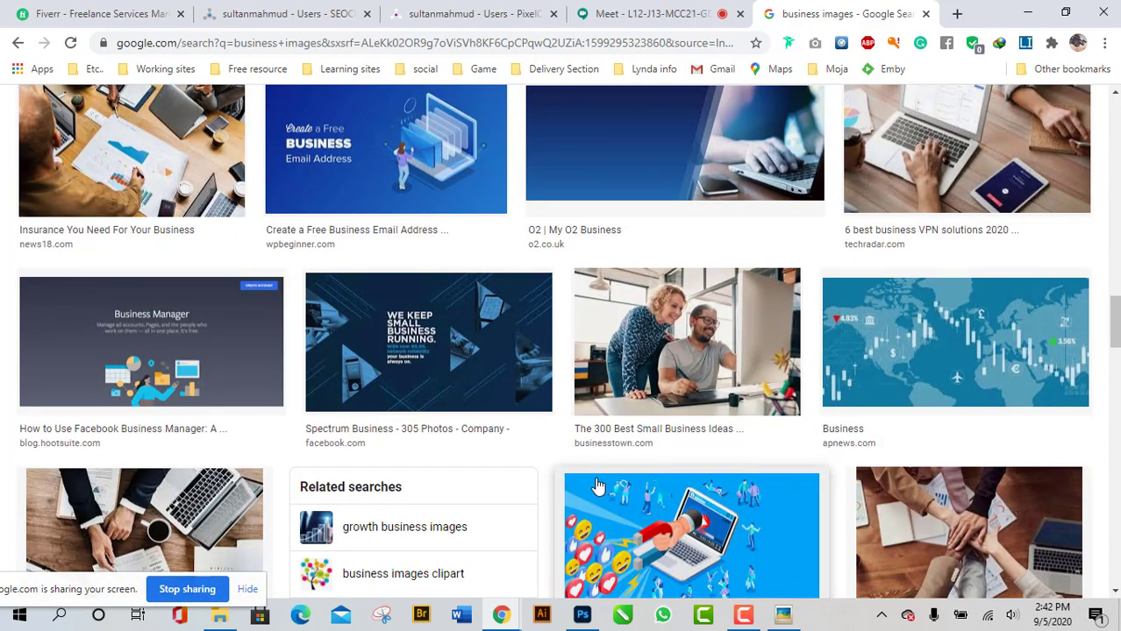
scroll(596, 487, "down", 8)
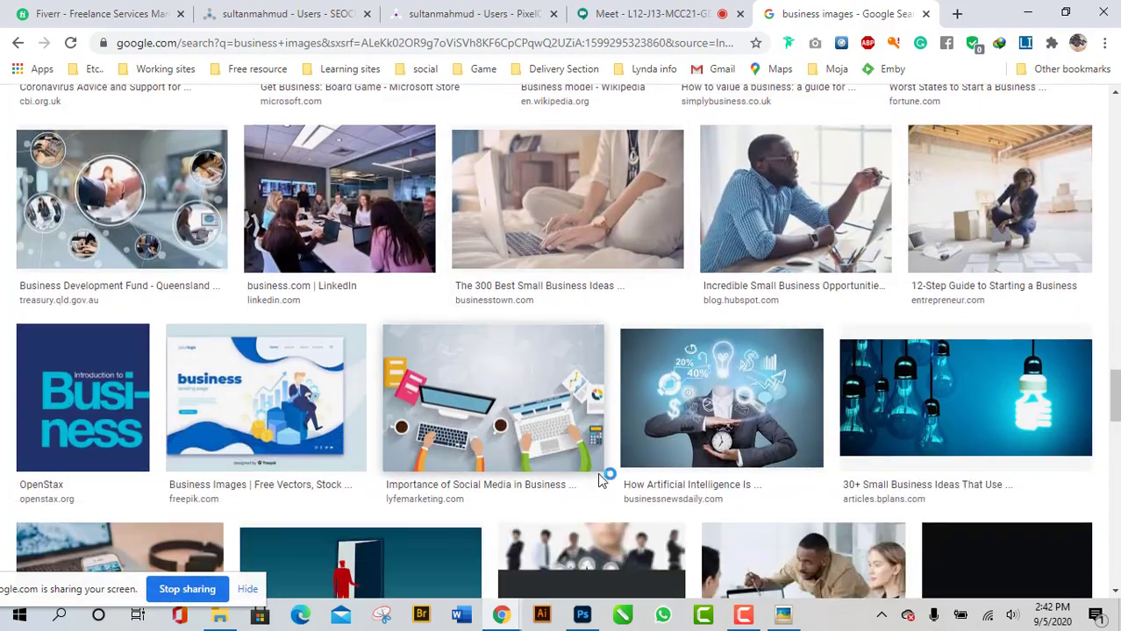
scroll(599, 480, "up", 1)
scroll(631, 486, "down", 3)
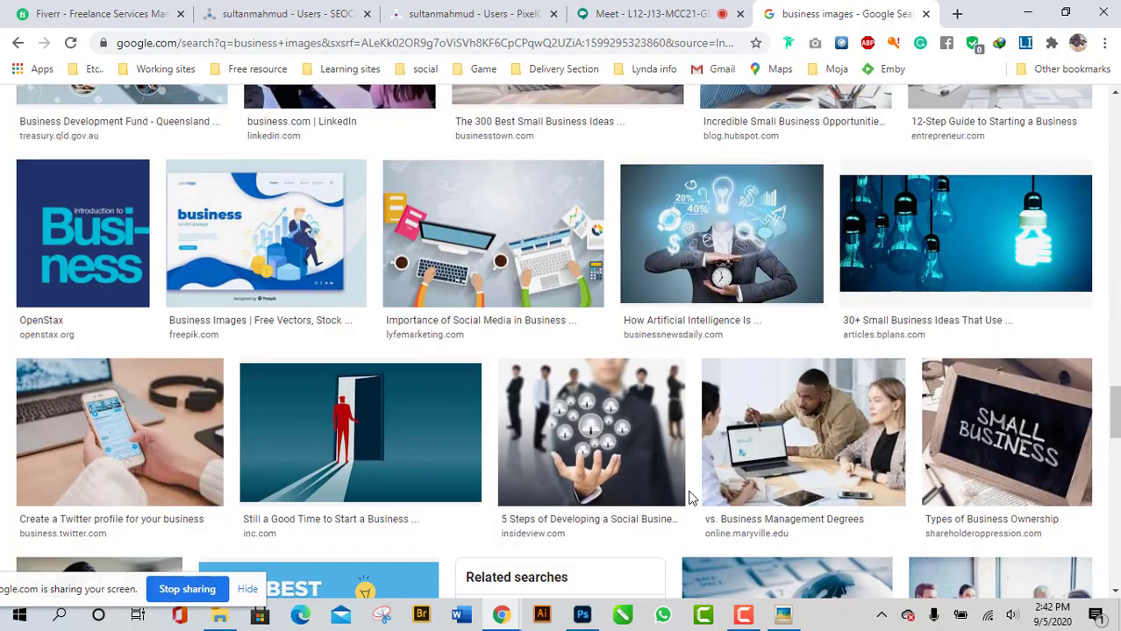
scroll(689, 498, "down", 3)
scroll(745, 395, "up", 1)
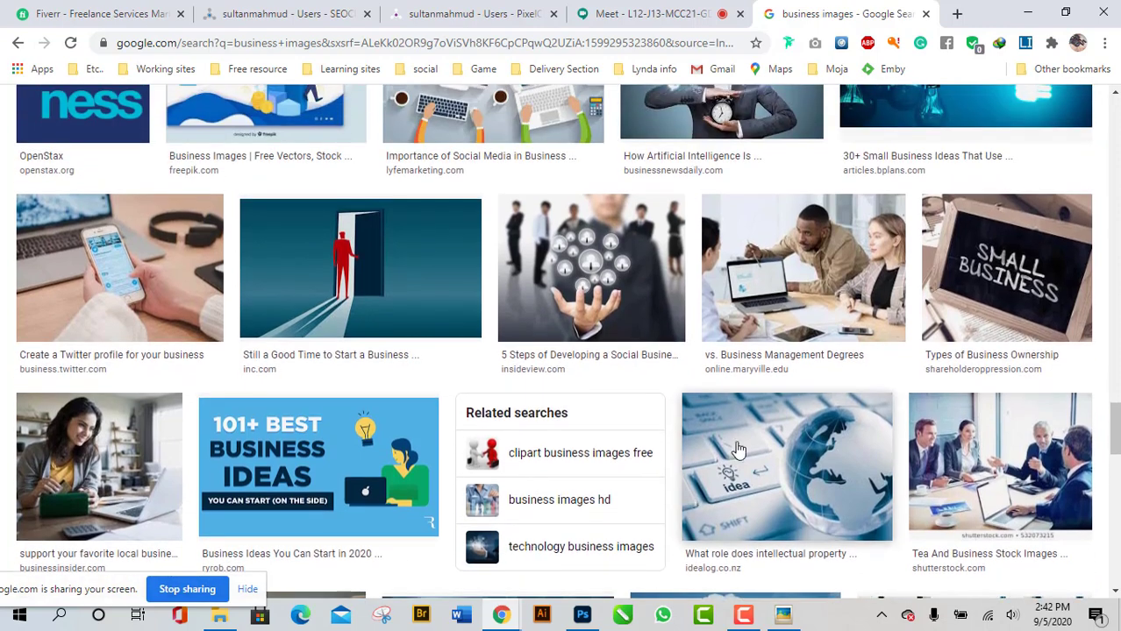
Open the Maryville University photo of three people around a laptop and save it as business-management-team.jpg in the 11th Class folder.
left_click(792, 296)
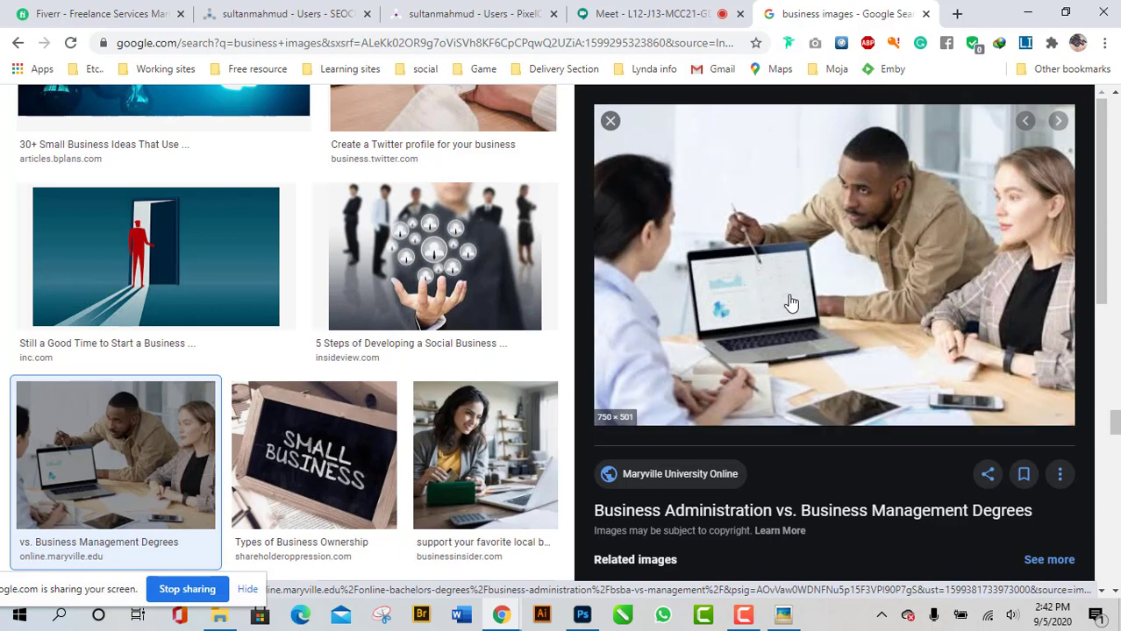
right_click(856, 256)
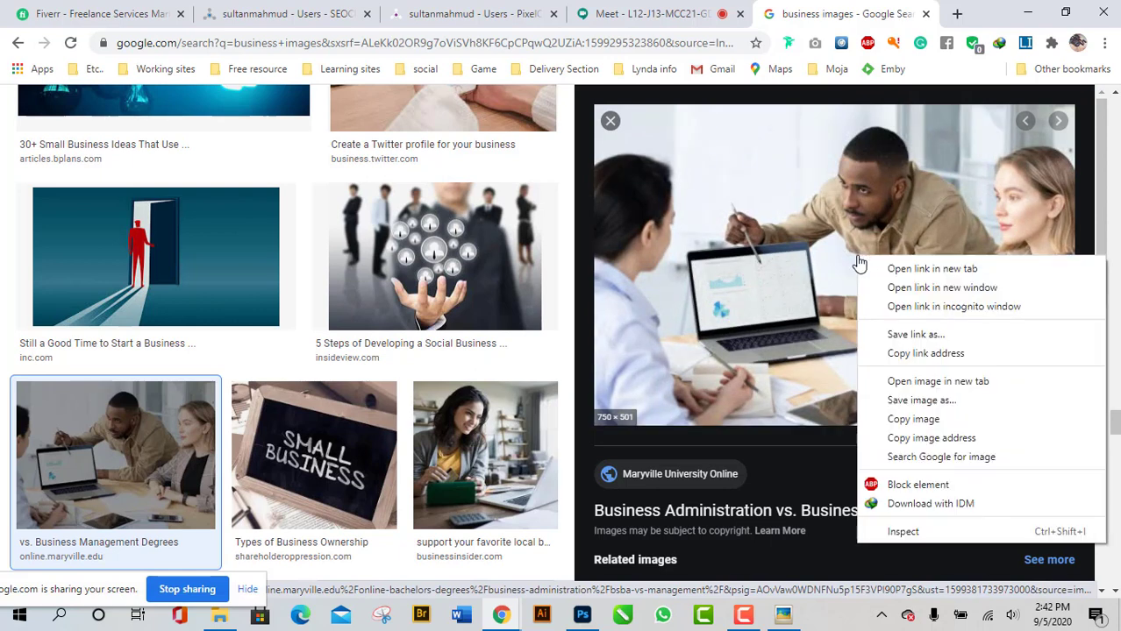
left_click(988, 411)
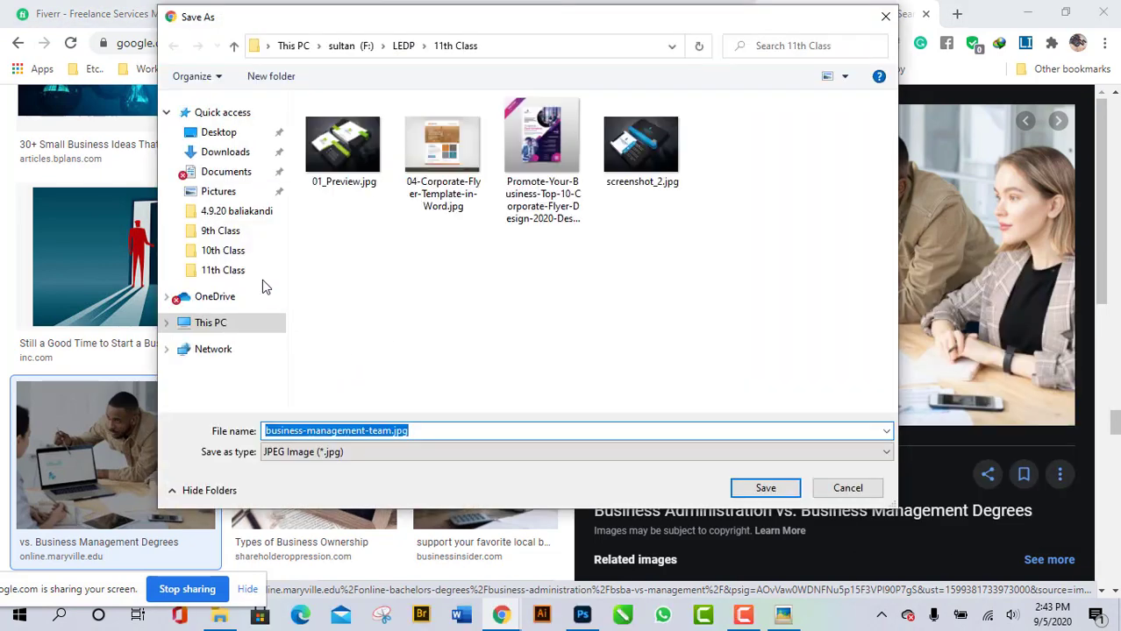
left_click(762, 488)
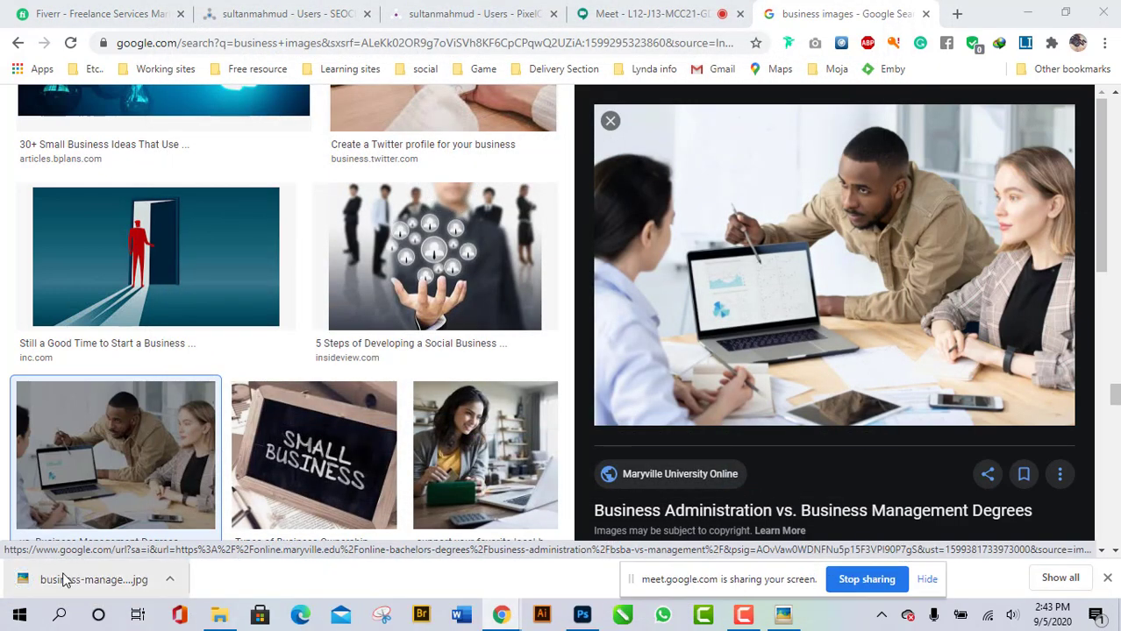
Place the downloaded business-management-team photo into the Photoshop flyer, covering the blue rounded shape at the page's upper edge, and commit it.
left_click_drag(66, 580, 387, 291)
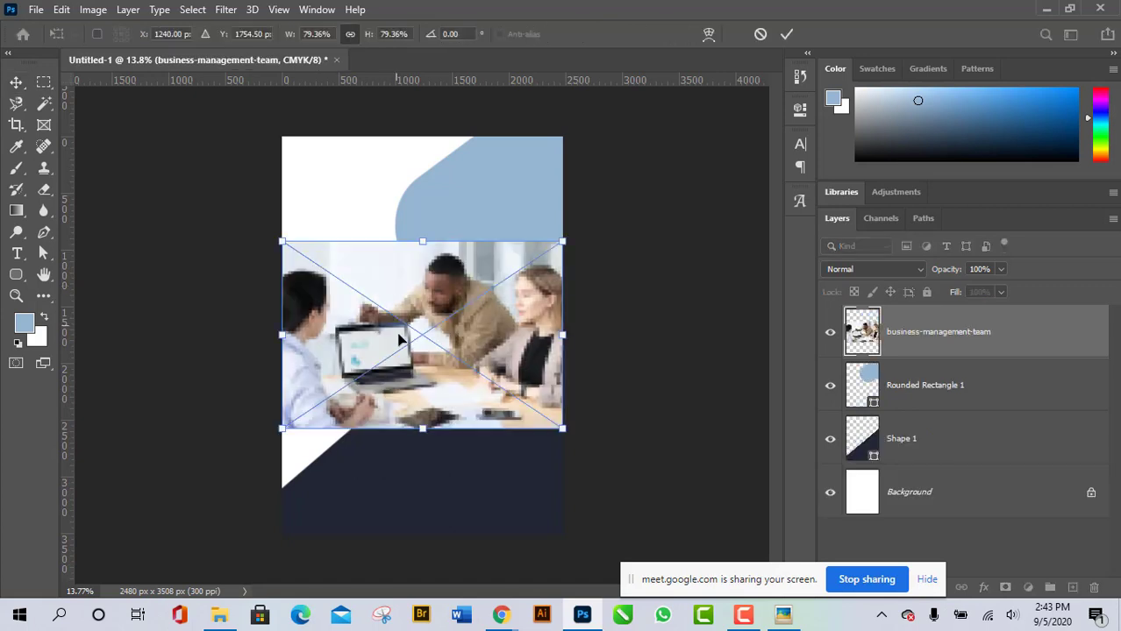
left_click_drag(399, 340, 459, 250)
left_click_drag(558, 214, 539, 229)
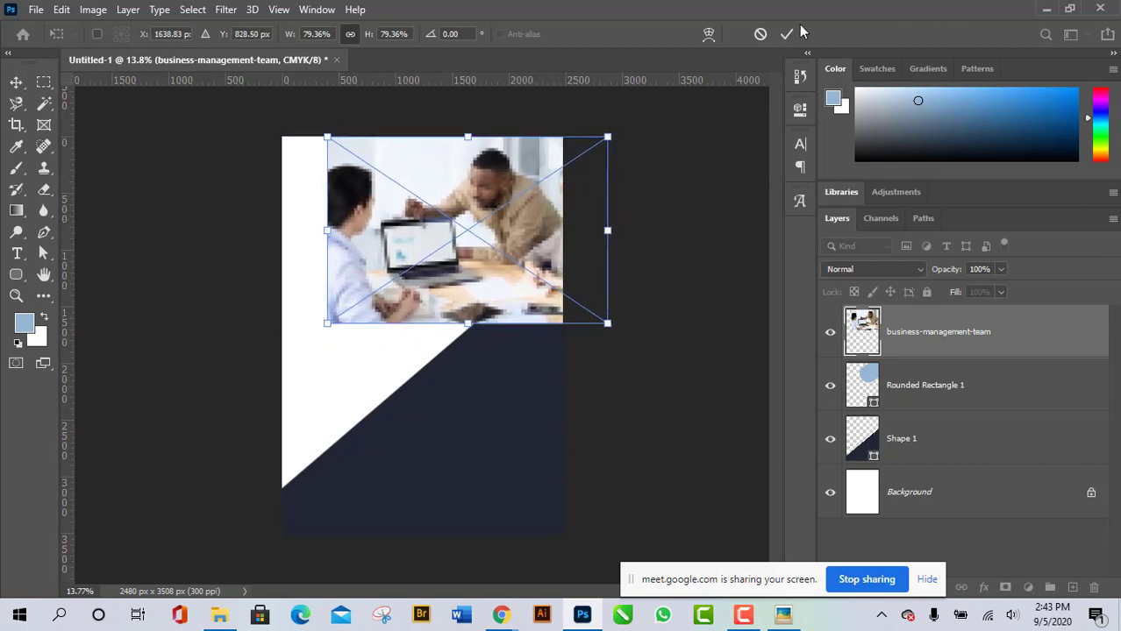
left_click(787, 34)
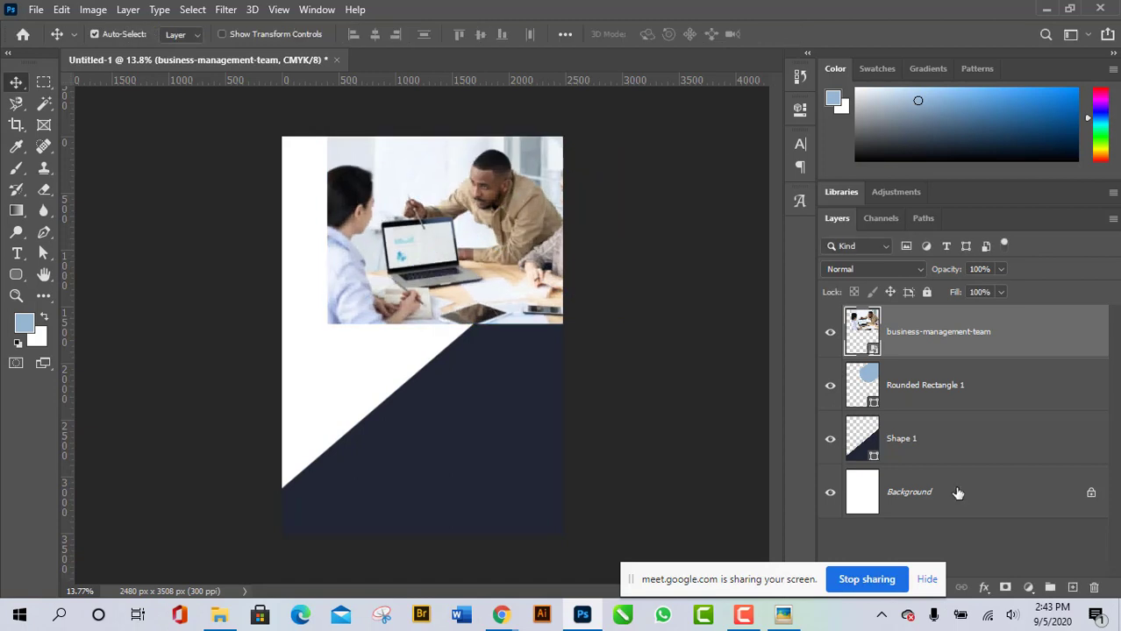
Clip the business-management-team photo to the Rounded Rectangle 1 layer with a clipping mask.
left_click_drag(909, 423, 966, 353)
key("ctrl+0")
left_click_drag(956, 369, 965, 351)
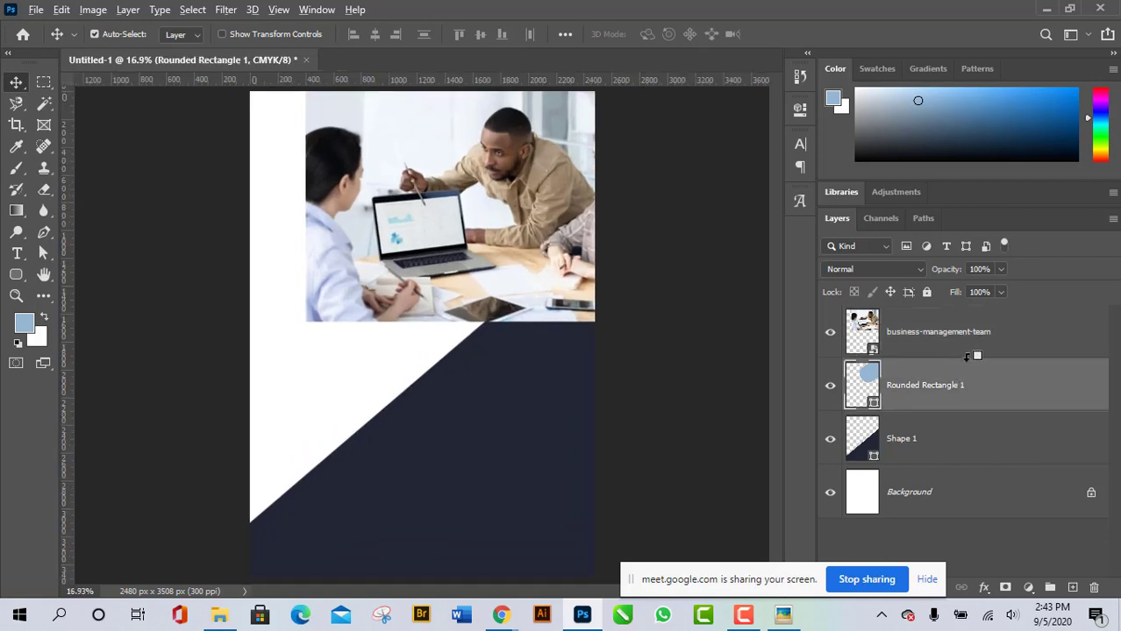
left_click(966, 357, "alt")
scroll(455, 421, "down", 2)
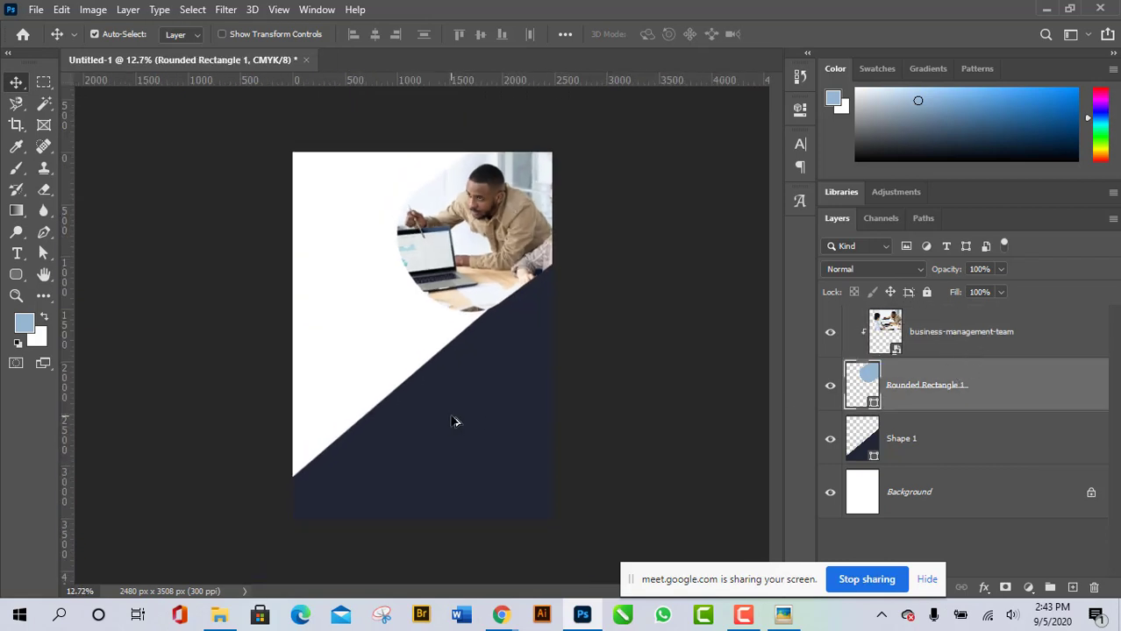
Scale the clipped business-management-team photo down to about 74.6% from its lower-left corner with Free Transform.
left_click(949, 348)
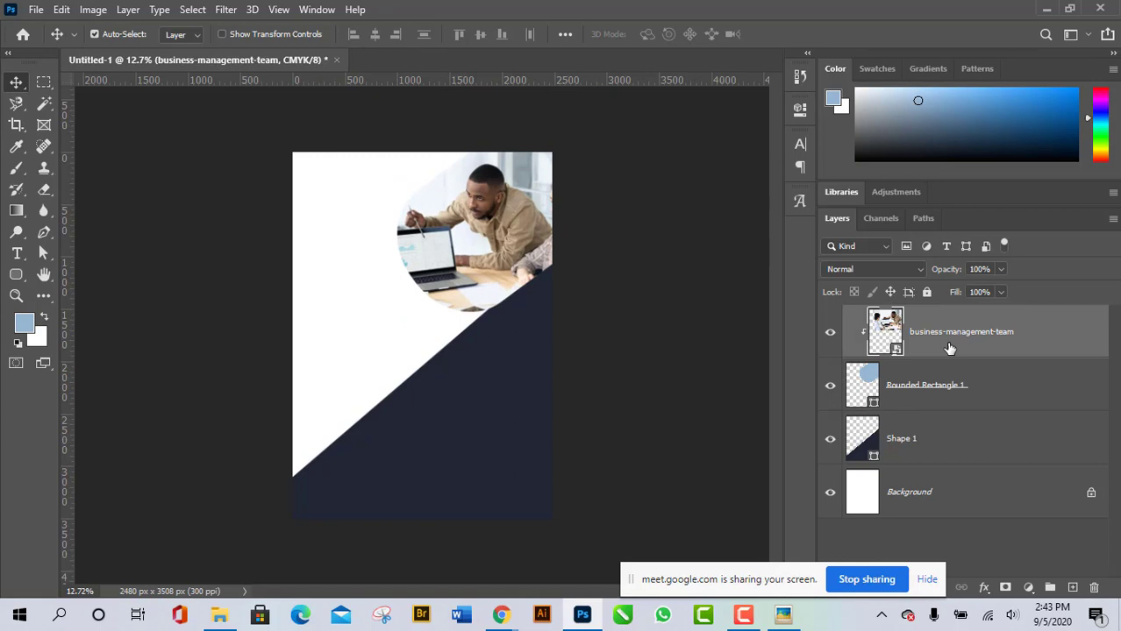
key("ctrl")
key("ctrl+t")
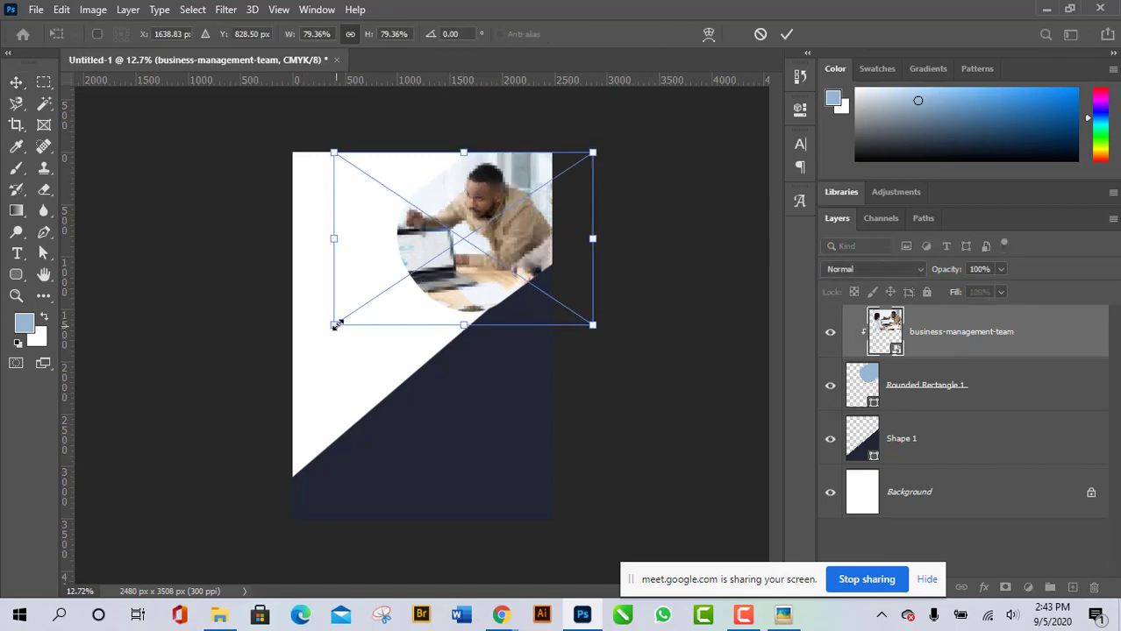
mouse_move(335, 326)
left_mouse_down()
mouse_move(365, 313)
mouse_move(357, 323)
left_mouse_up()
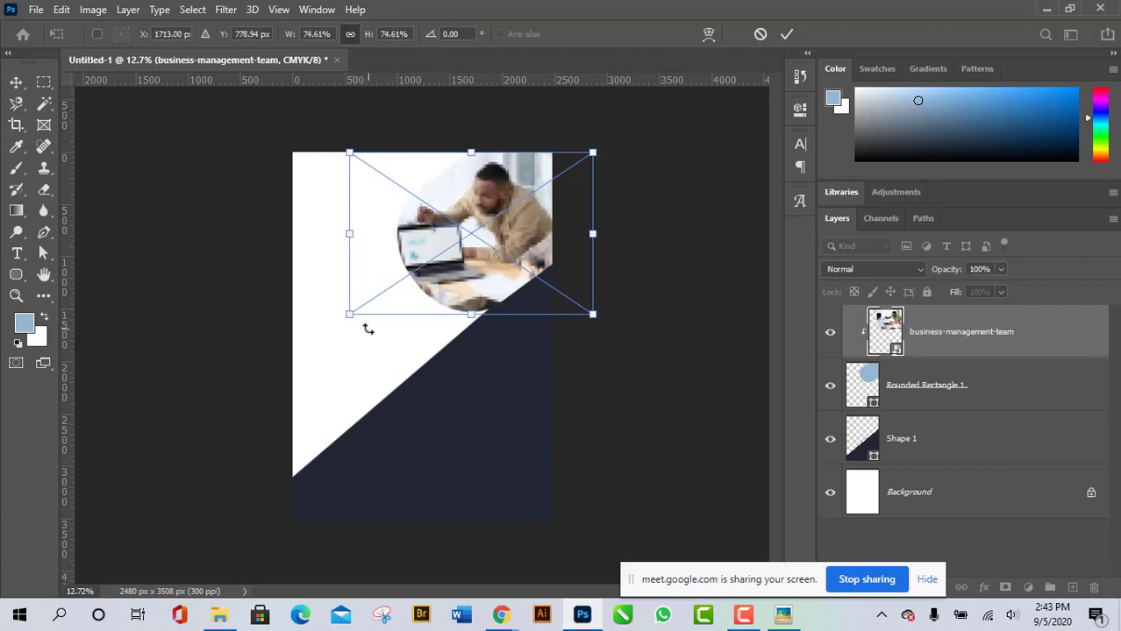
Nudge the clipped photo 420 px to the right inside the rounded shape and apply the transform.
key("shift+Right")
key("shift+Right")
key("shift+Right")
key("shift+Right")
key("shift+Right")
key("shift+Right")
key("shift+Right")
key("shift+Right")
key("shift+Right")
key("shift+Right")
key("shift+Right")
key("shift+Right")
key("shift+Right")
key("shift+Right")
key("shift+Right")
key("shift+Right")
key("shift+Right")
key("shift+Right")
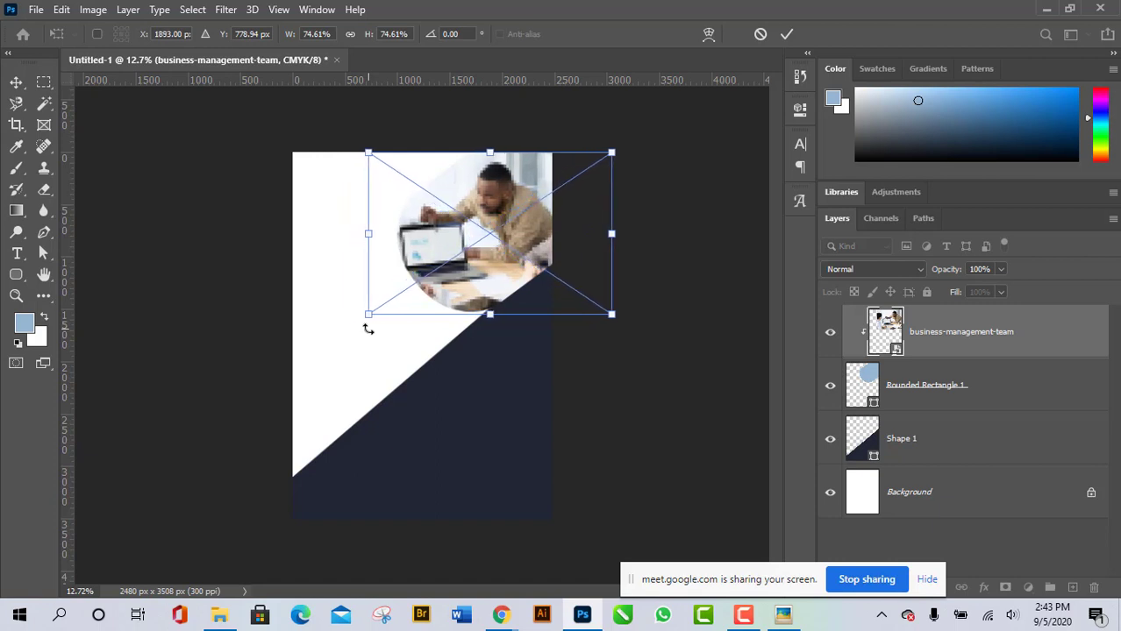
key("shift+Right")
key("shift+Right")
key("shift+Right")
key("shift+Right")
key("shift+Right")
key("shift+Right")
key("shift+Right")
key("shift+Right")
key("shift+Right")
key("shift+Right")
key("shift+Right")
key("shift+Right")
key("shift+Right")
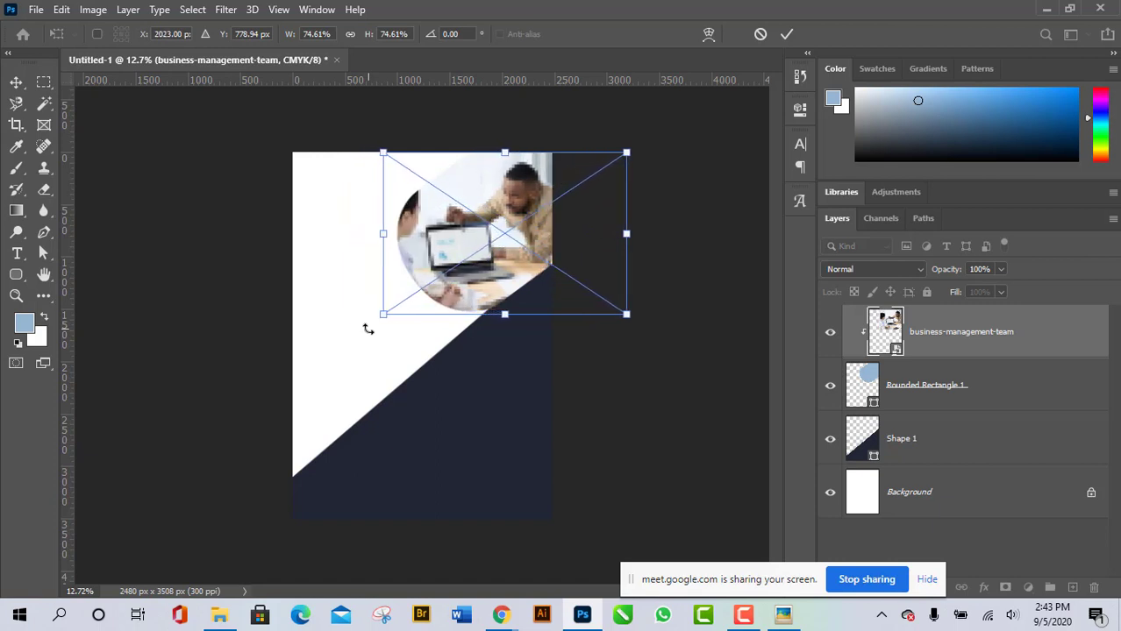
key("shift+Right")
key("shift+Right")
key("shift+Right")
key("shift+Right")
key("shift+Right")
key("shift+Right")
key("shift+Right")
key("shift+Right")
key("shift+Right")
key("shift+Right")
key("shift+Right")
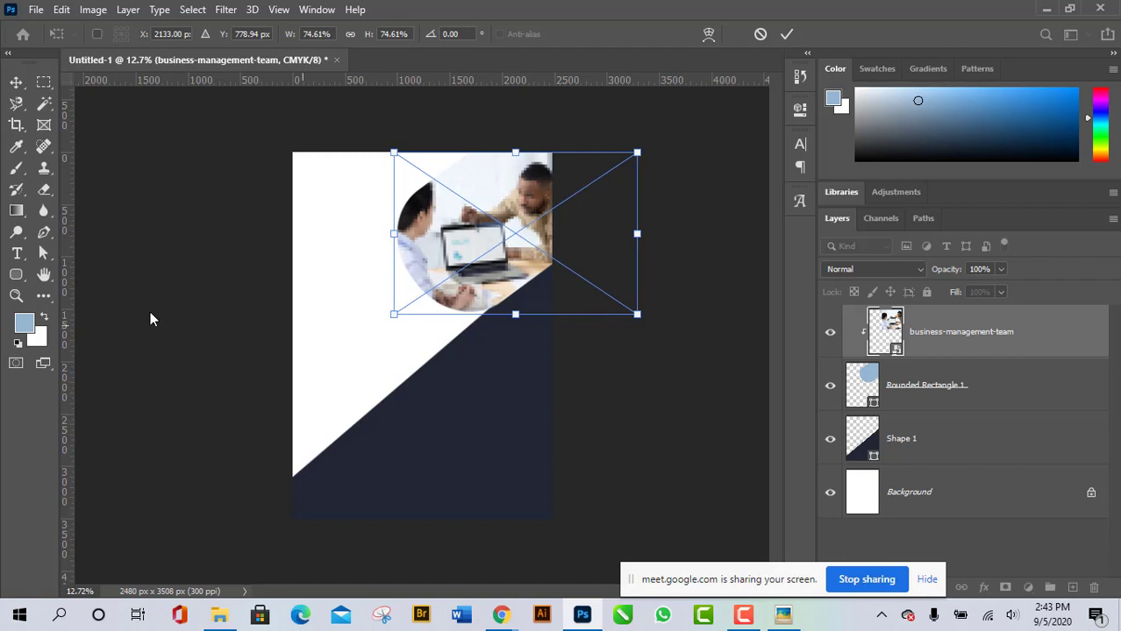
left_click(787, 34)
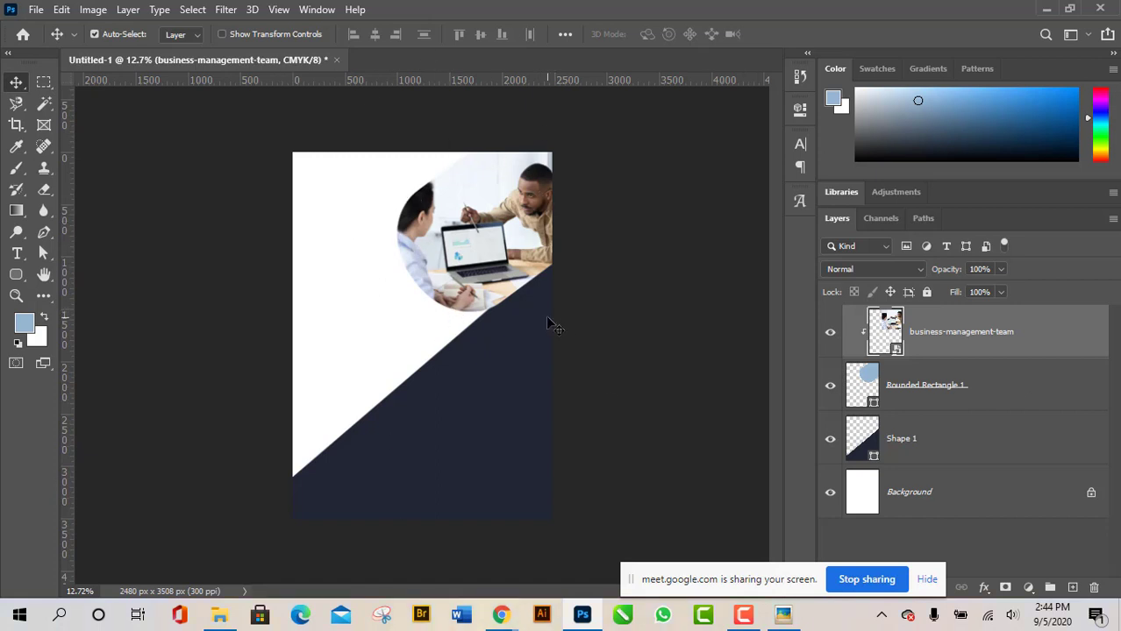
Switch to the reference flyer in Picasa Photo Viewer and examine its diagonal gradient bars, second photo shape and corner shapes.
left_click(786, 617)
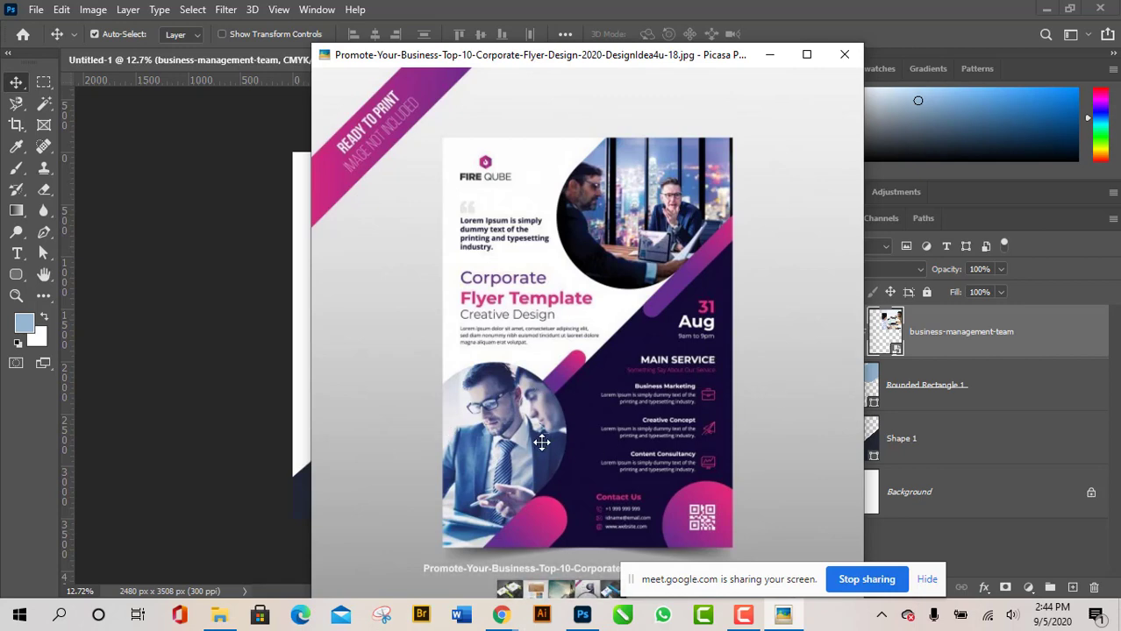
scroll(726, 421, "up", 4)
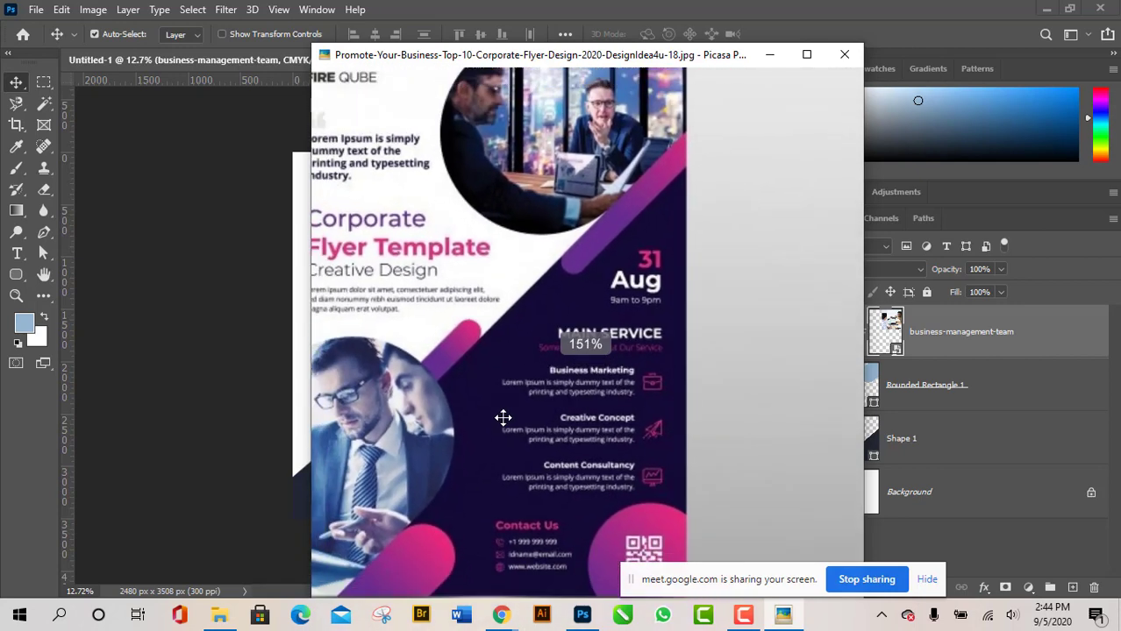
scroll(502, 418, "down", 3)
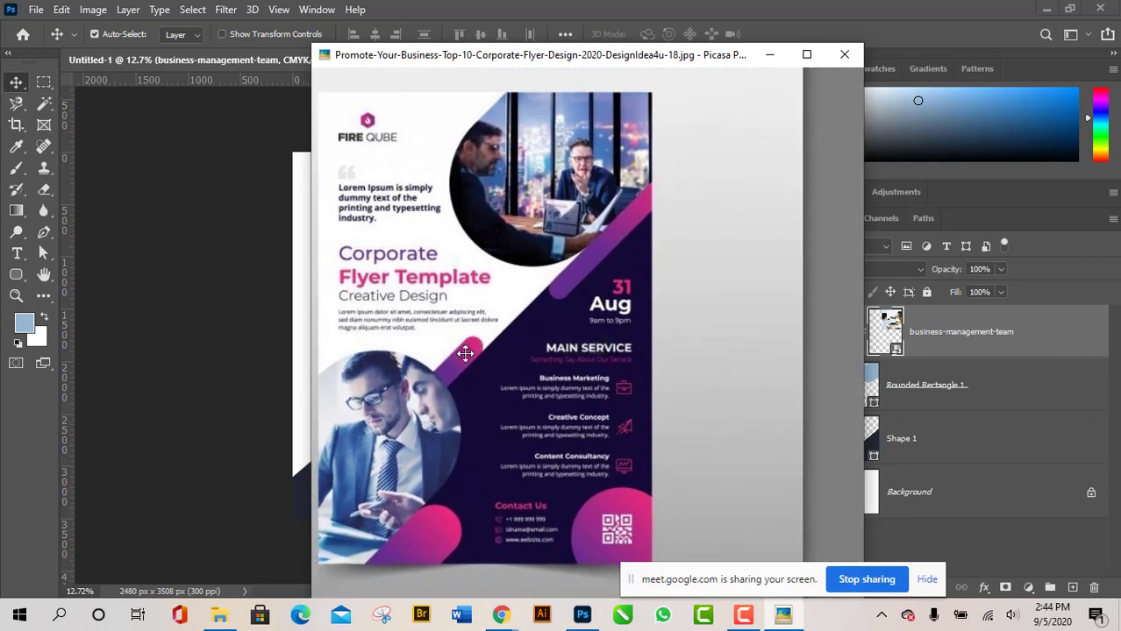
scroll(582, 514, "down", 1)
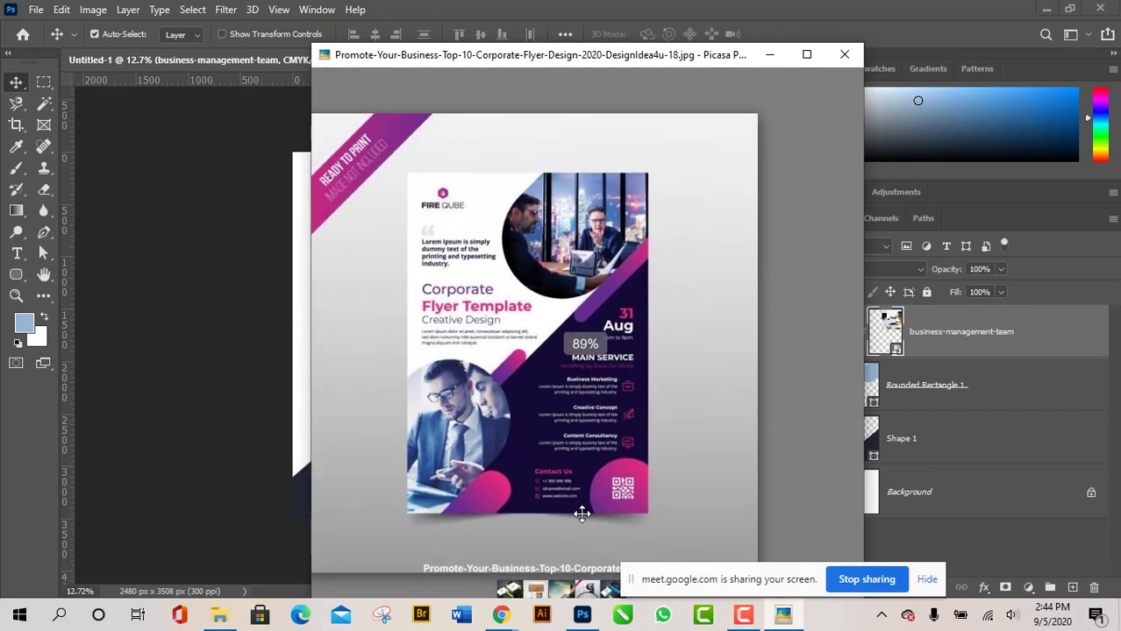
scroll(561, 504, "up", 3)
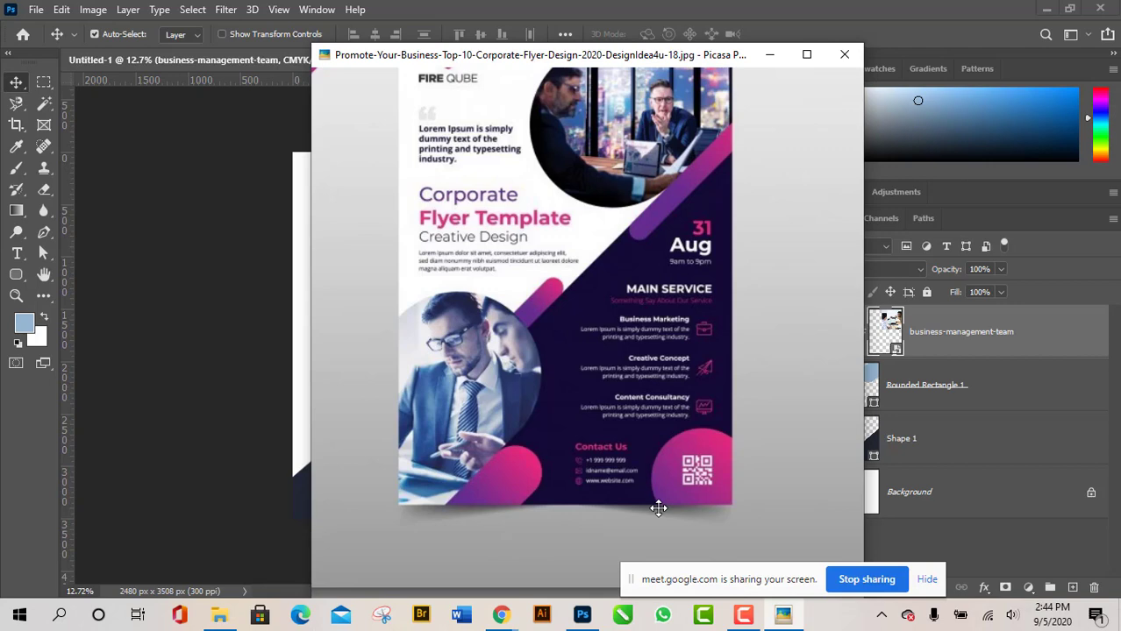
scroll(741, 463, "down", 2)
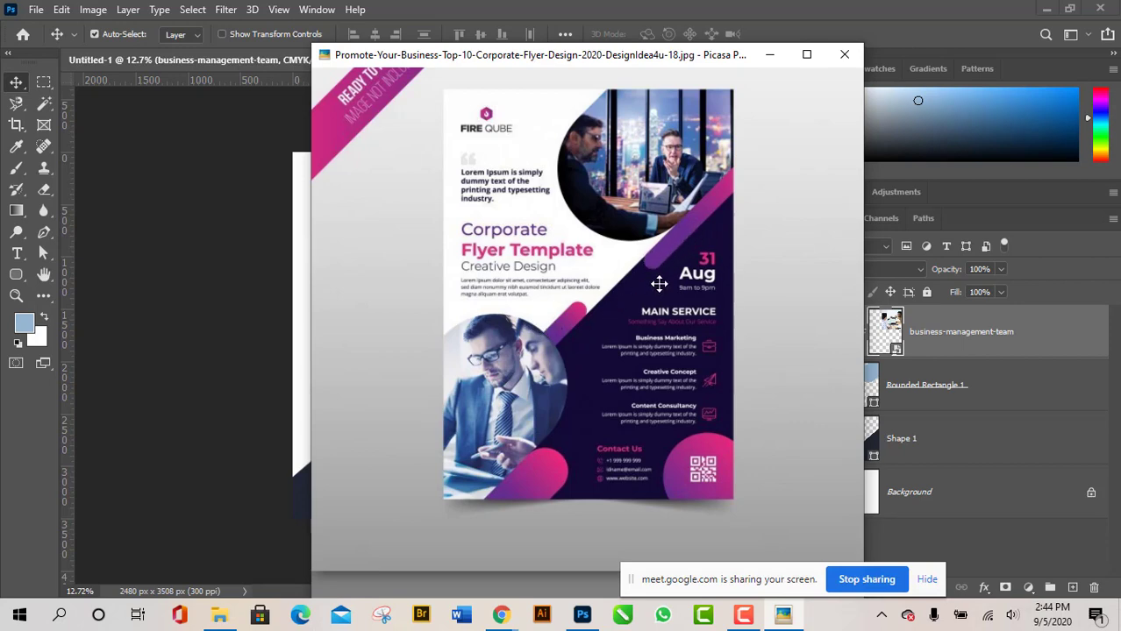
scroll(666, 303, "down", 2)
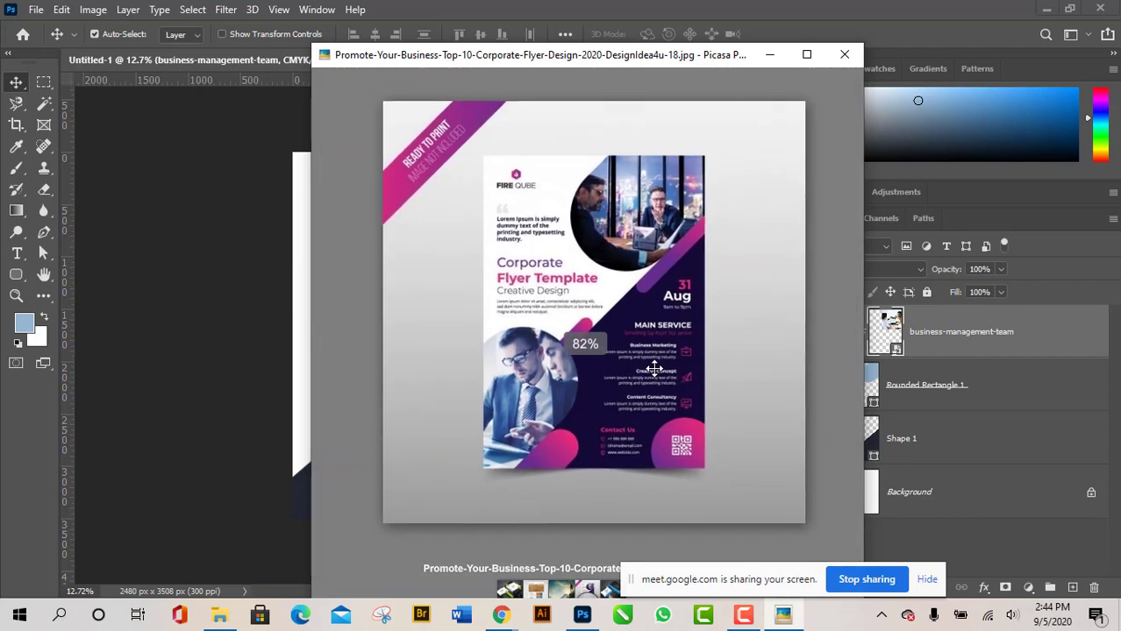
Draw a narrow vertical rounded rectangle about 189 × 1516 px with a 50 px corner radius on the white area beside the photo.
scroll(684, 296, "up", 2)
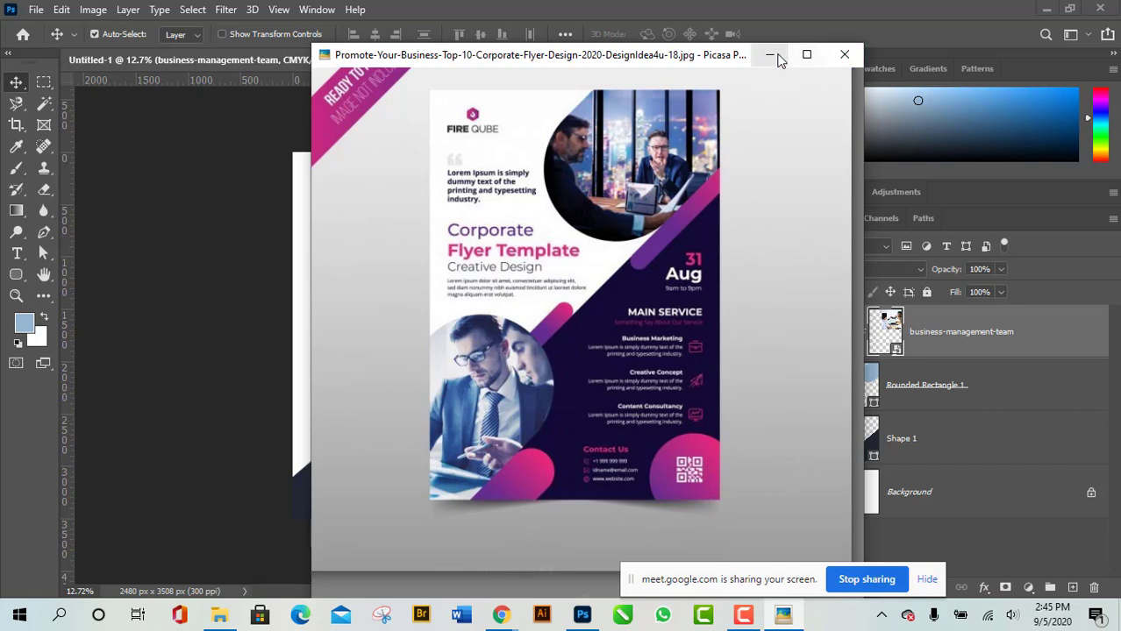
mouse_move(713, 313)
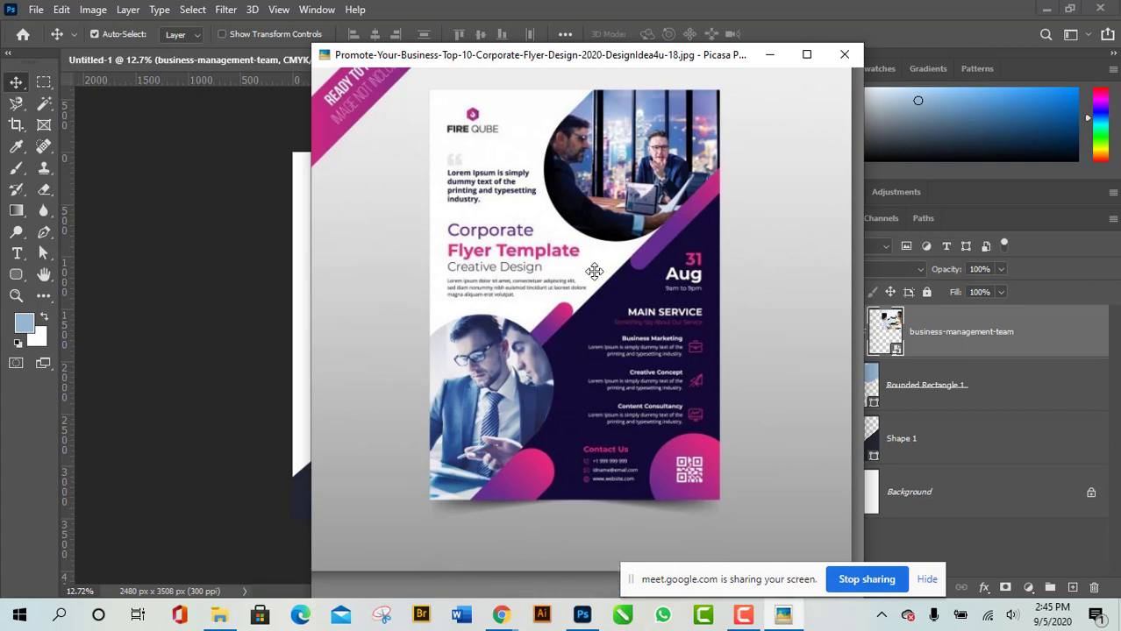
left_click(769, 56)
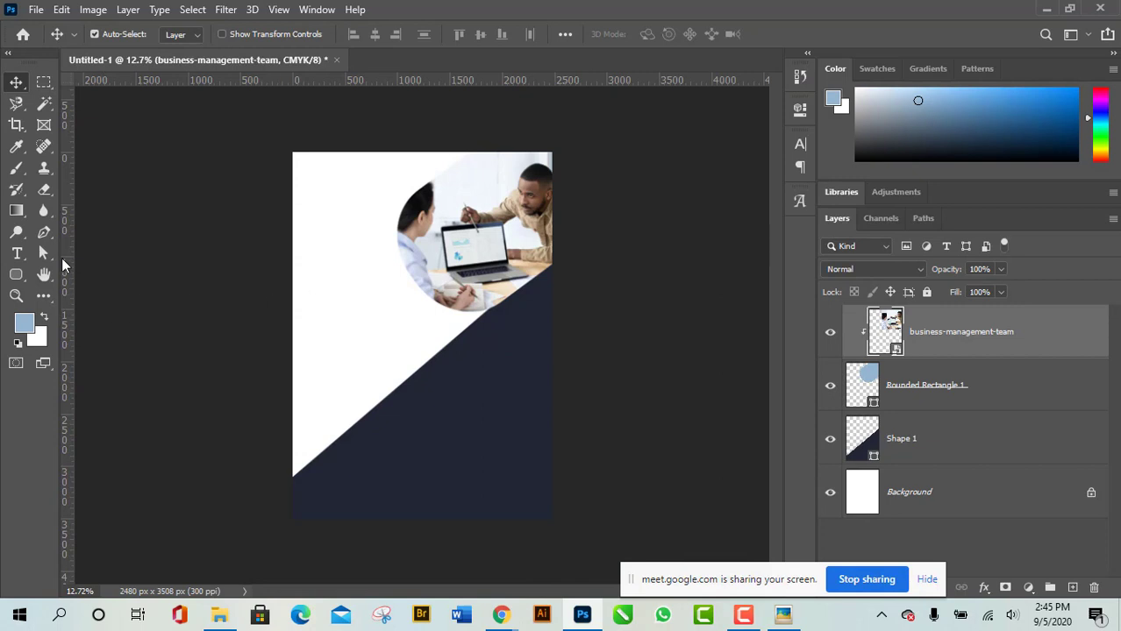
left_click(16, 274)
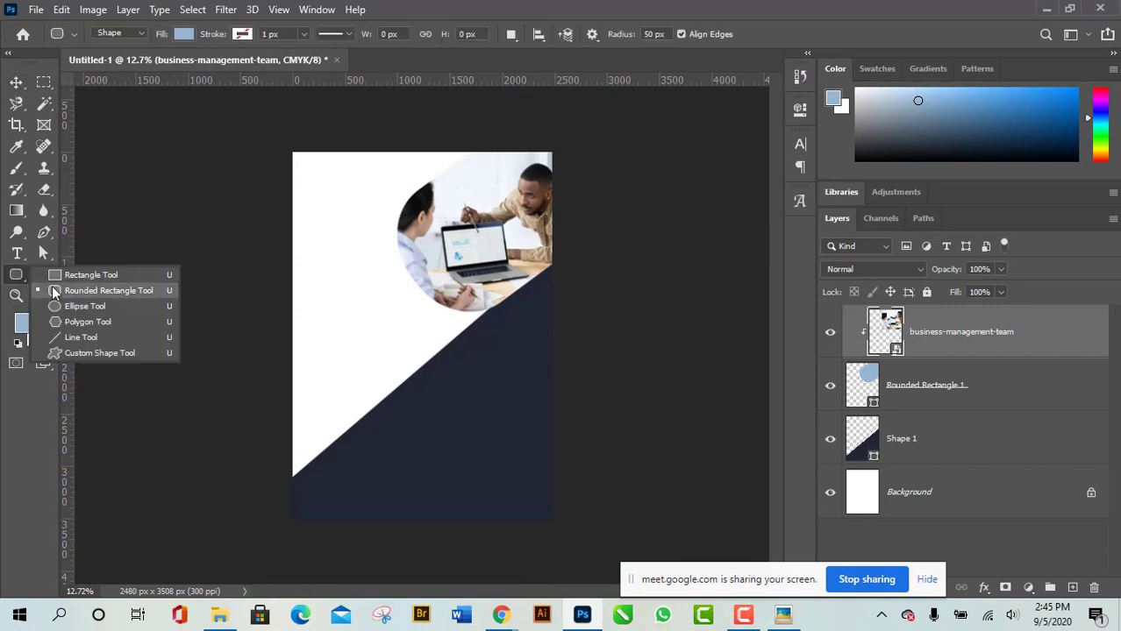
left_click(57, 295)
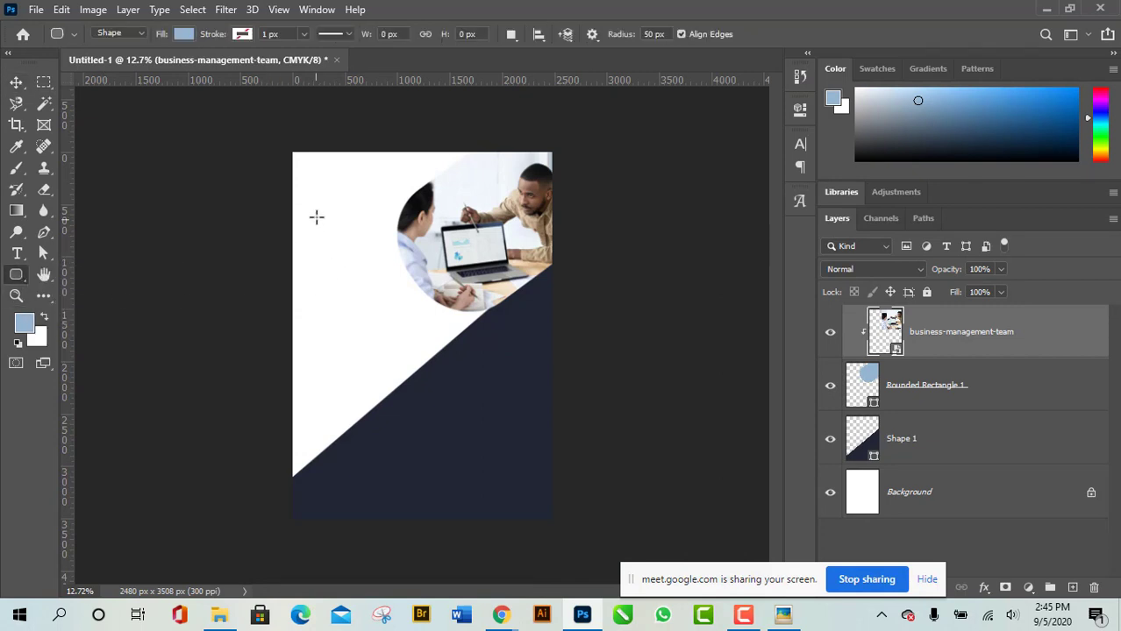
left_click_drag(317, 215, 334, 372)
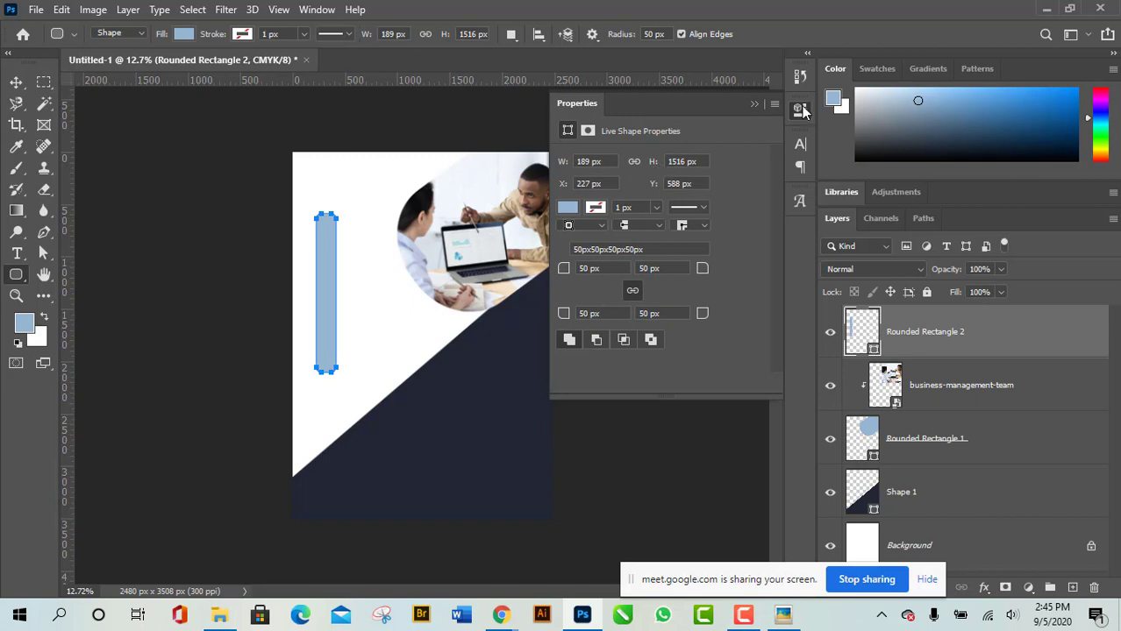
left_click(801, 109)
scroll(149, 359, "up", 2)
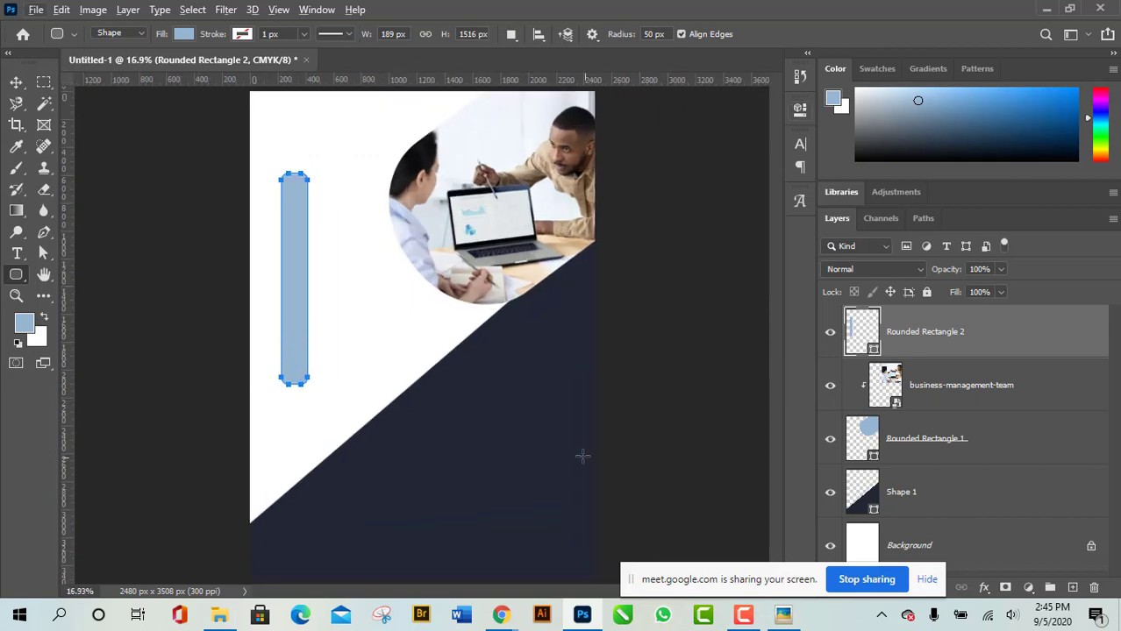
Compare the new vertical bar with the diagonal gradient bars in the reference flyer in Picasa Photo Viewer.
left_click(793, 621)
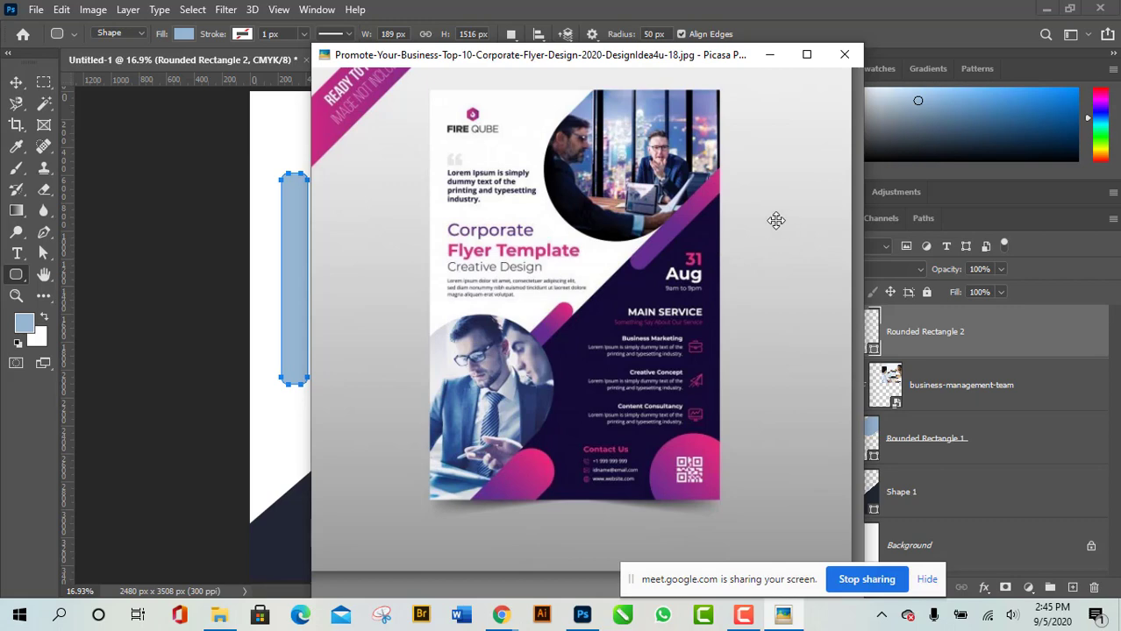
left_click(770, 54)
scroll(301, 294, "up", 2)
scroll(301, 321, "down", 1)
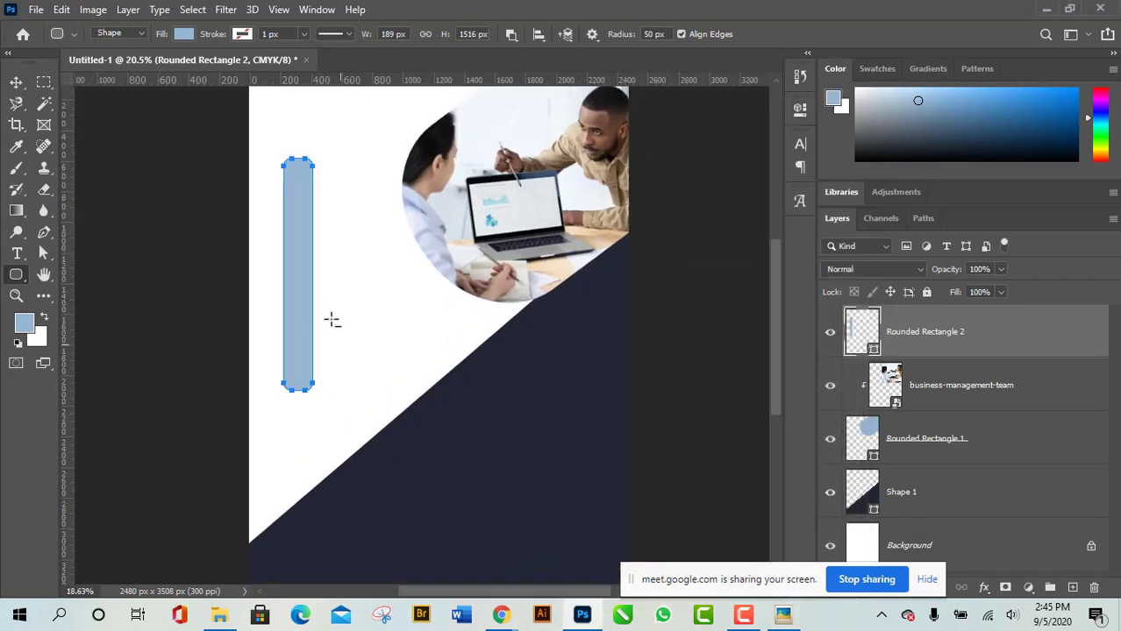
left_click(17, 212)
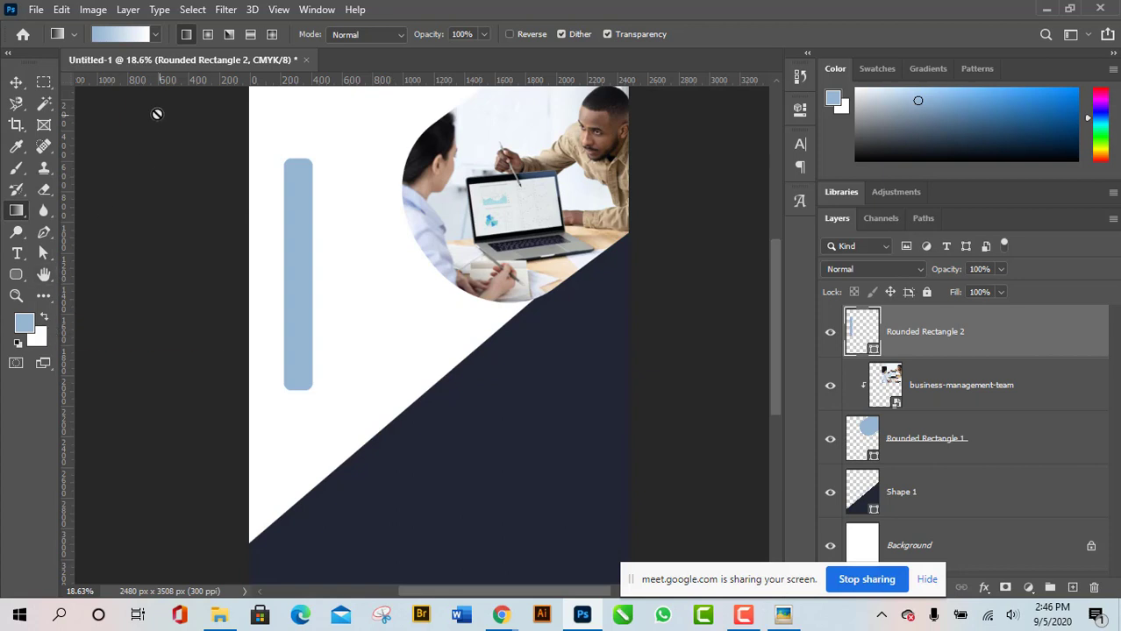
left_click(155, 34)
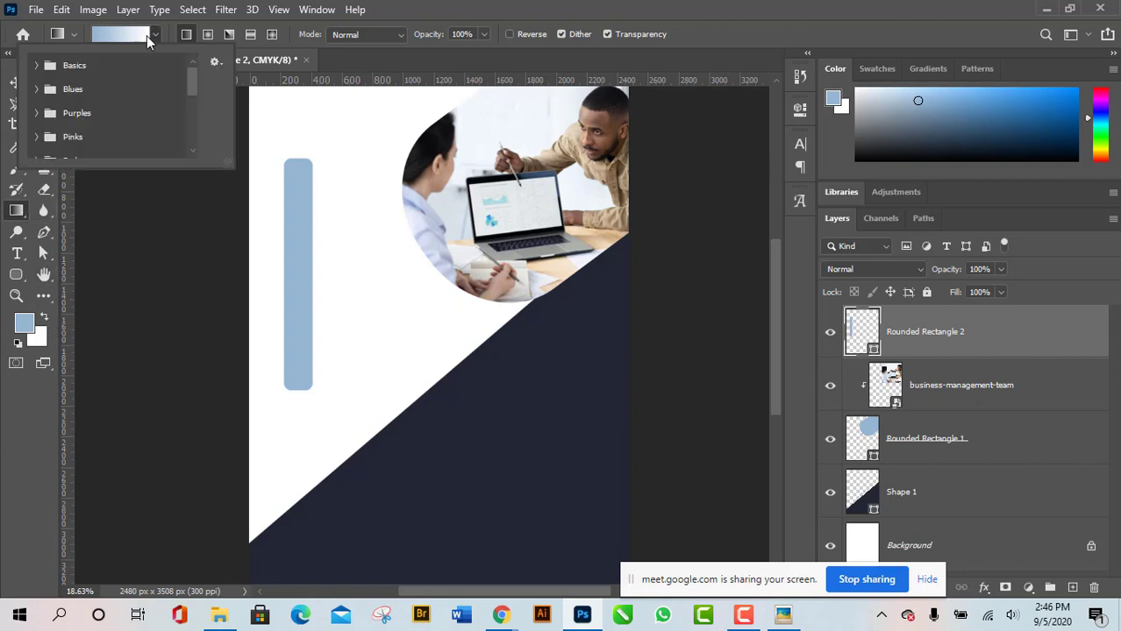
left_click(143, 35)
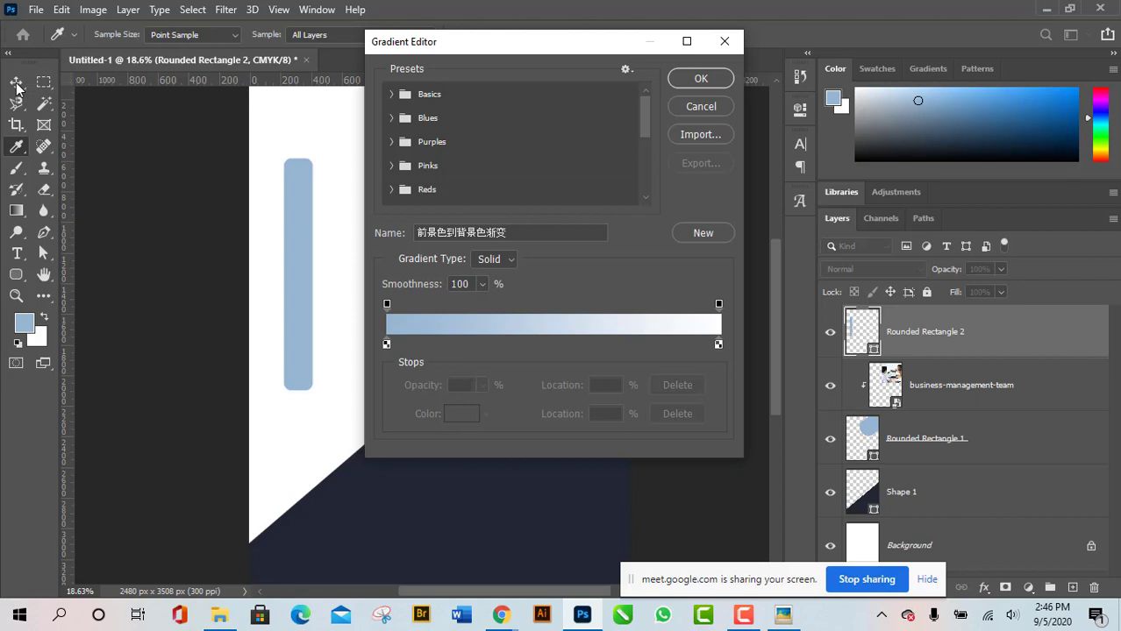
left_click(707, 107)
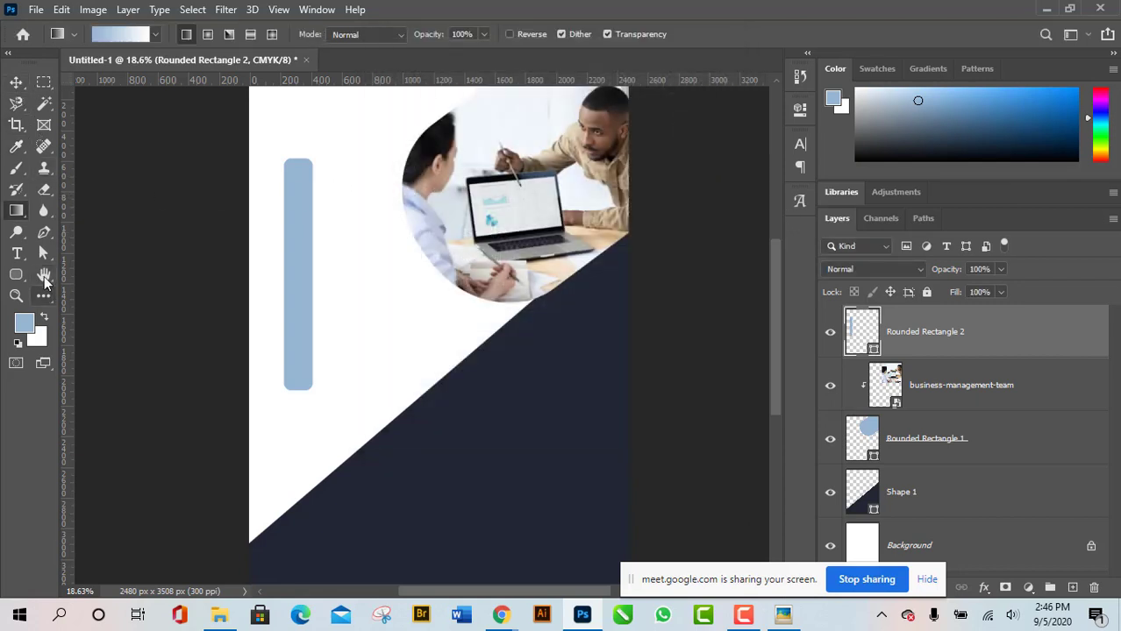
Switch the vertical rounded bar's fill from a solid color to a linear gradient.
right_click(18, 279)
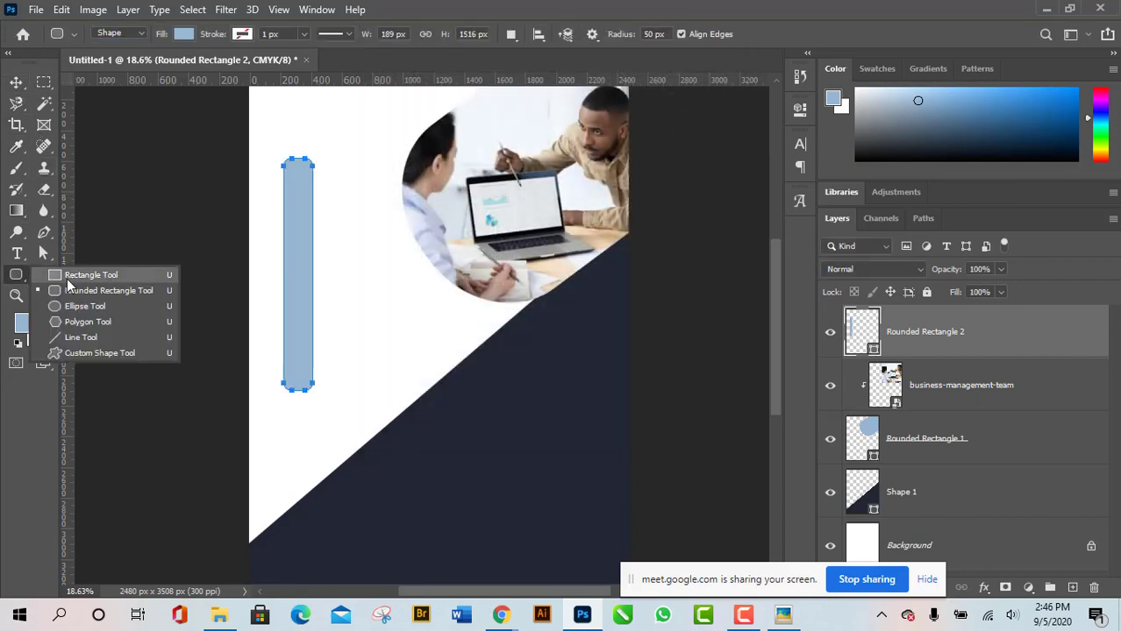
left_click(67, 278)
left_click(183, 34)
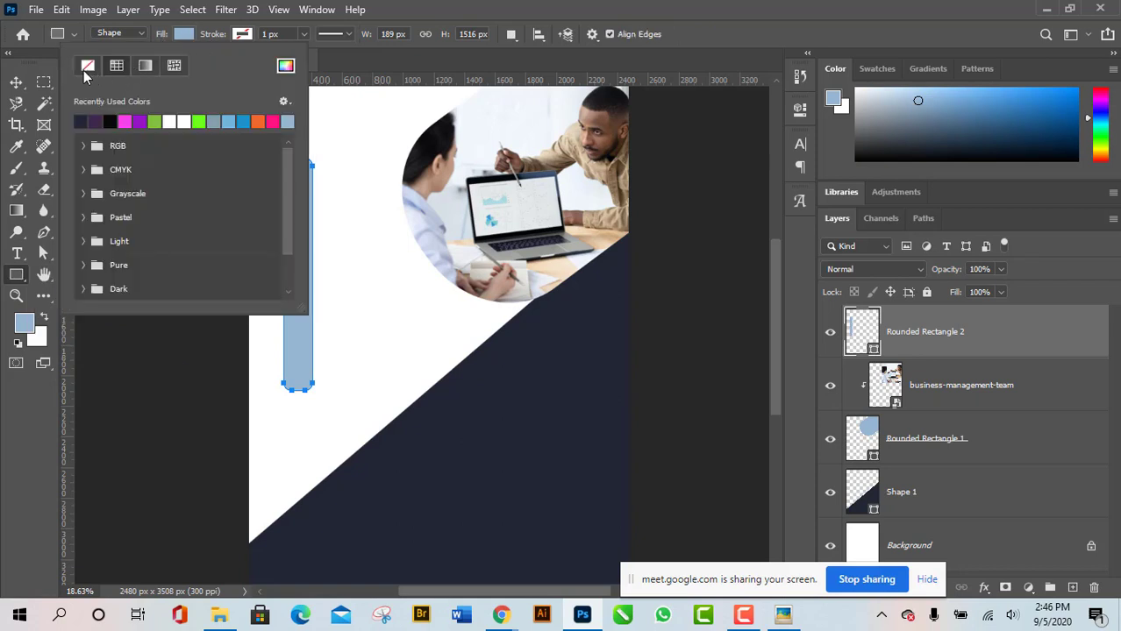
left_click(146, 67)
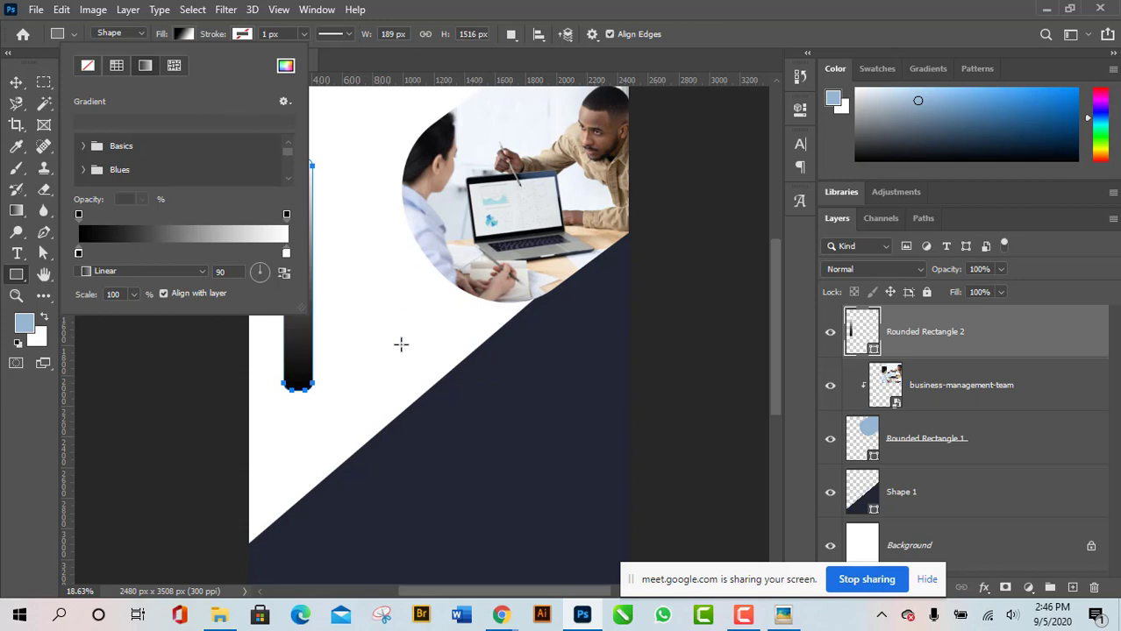
scroll(440, 332, "down", 2)
scroll(237, 371, "up", 2)
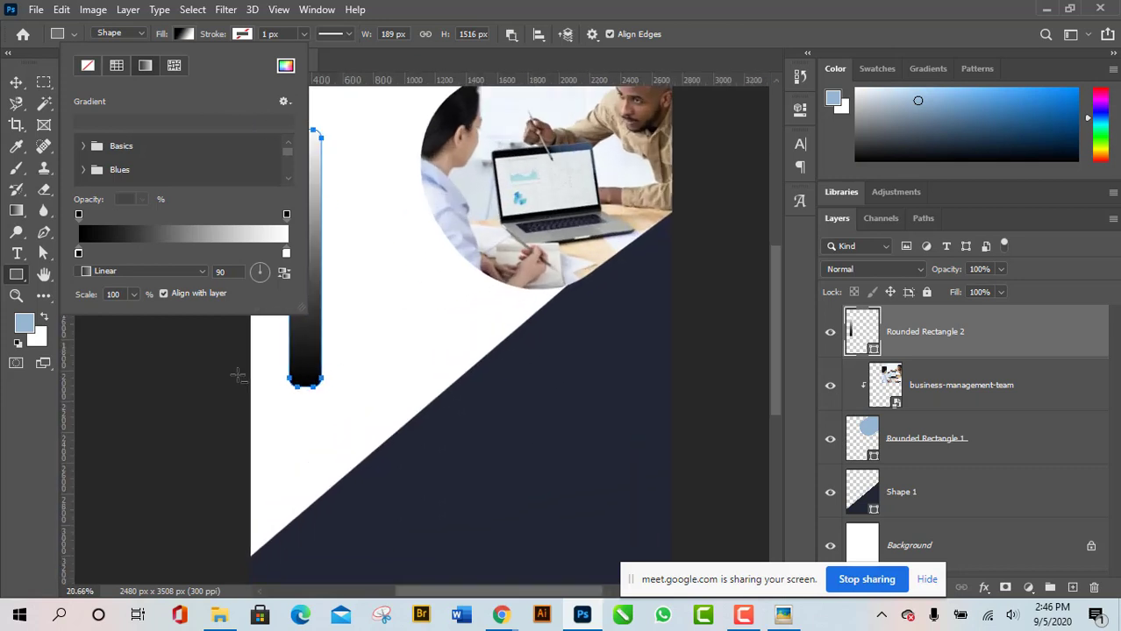
scroll(473, 396, "down", 2)
scroll(267, 431, "up", 2)
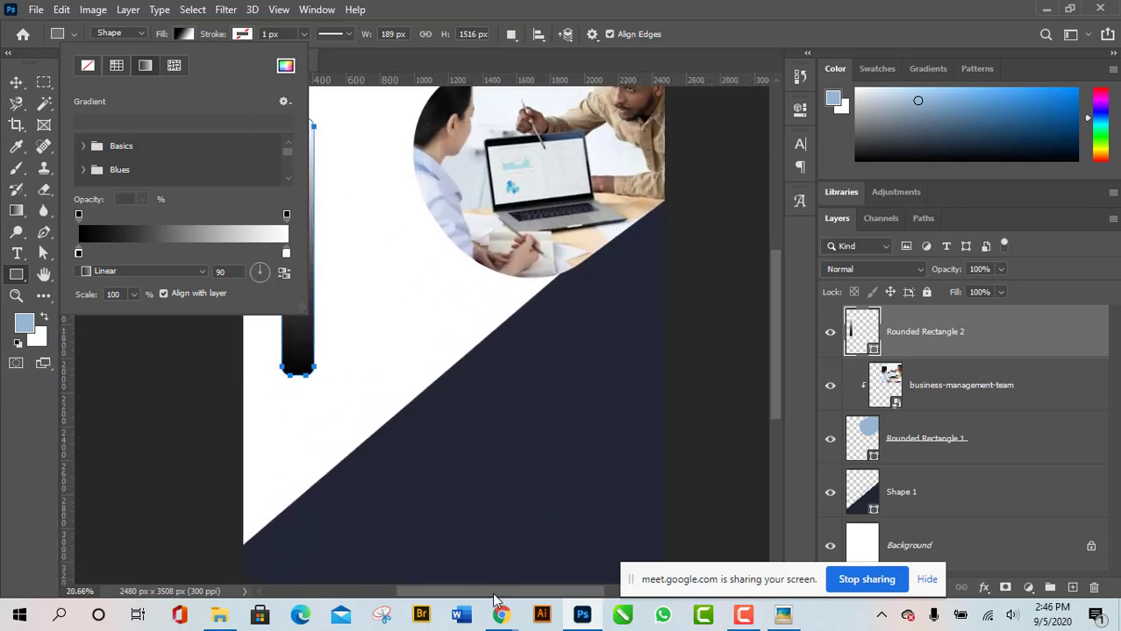
left_click(494, 592)
left_click_drag(493, 593, 434, 593)
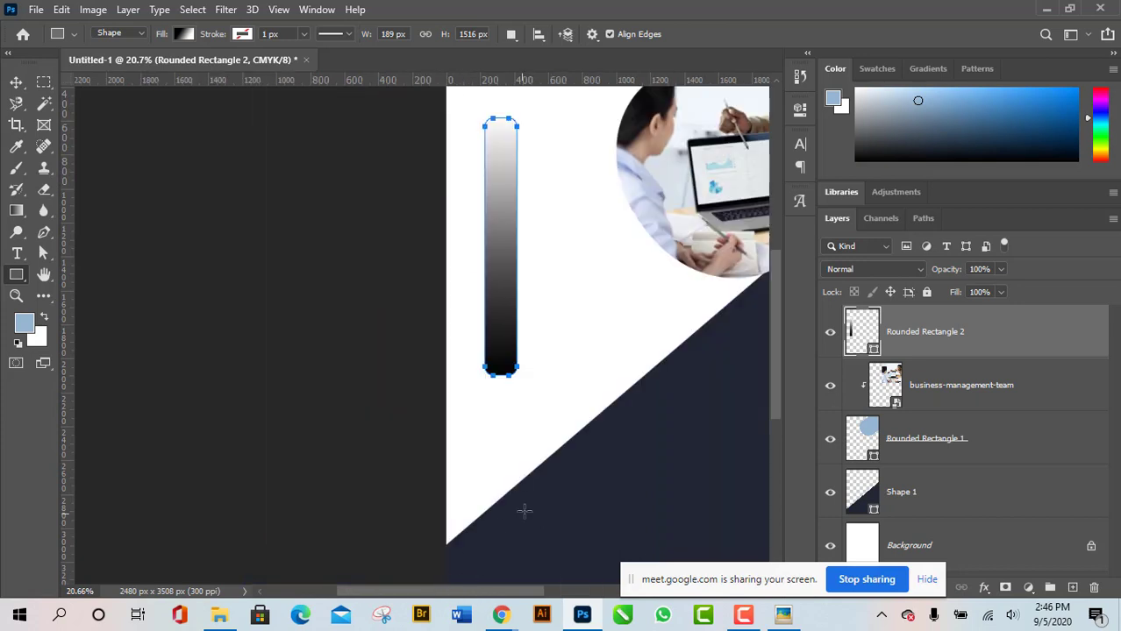
scroll(262, 344, "down", 2)
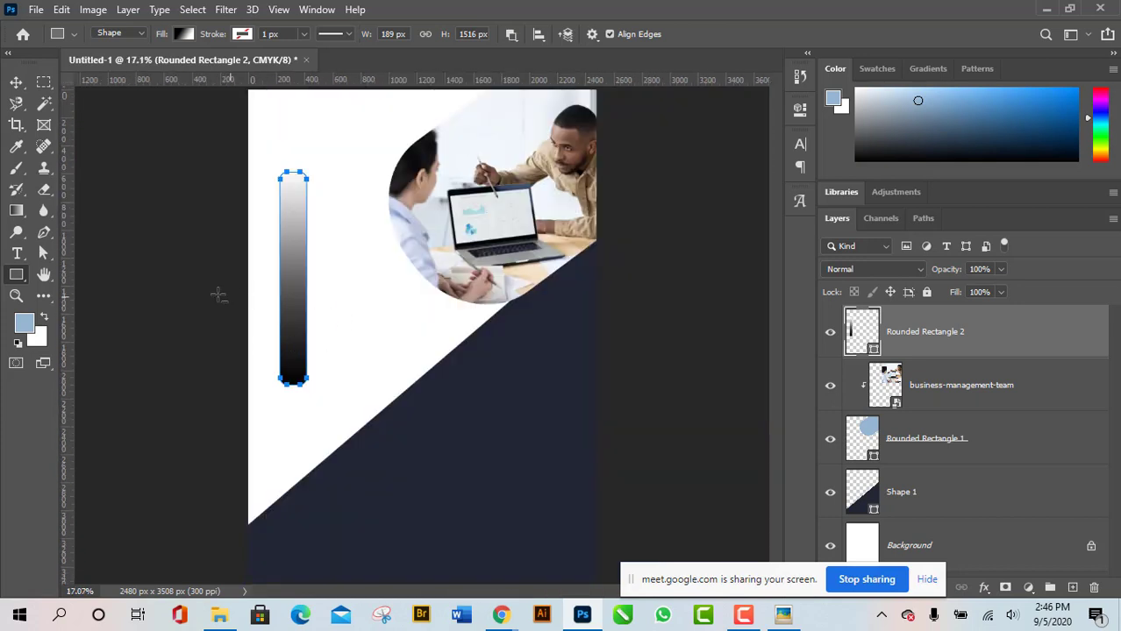
scroll(164, 284, "up", 3)
scroll(161, 284, "up", 1)
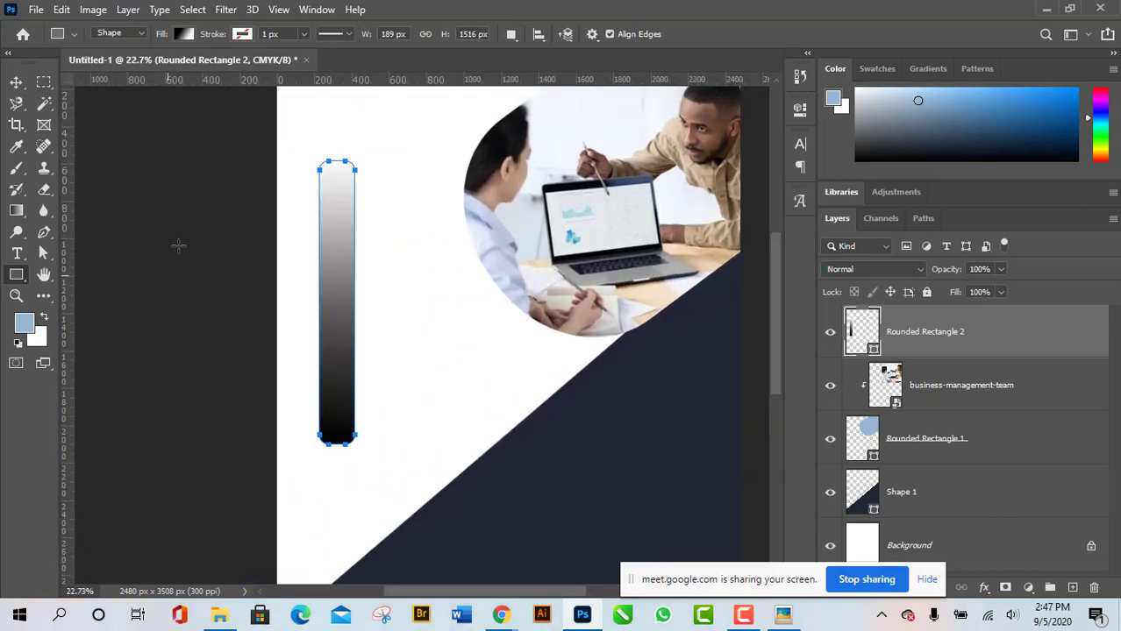
Set the starting color stop of the bar's gradient fill to purple #810aad, using the reference flyer's bars as a guide.
left_click(183, 35)
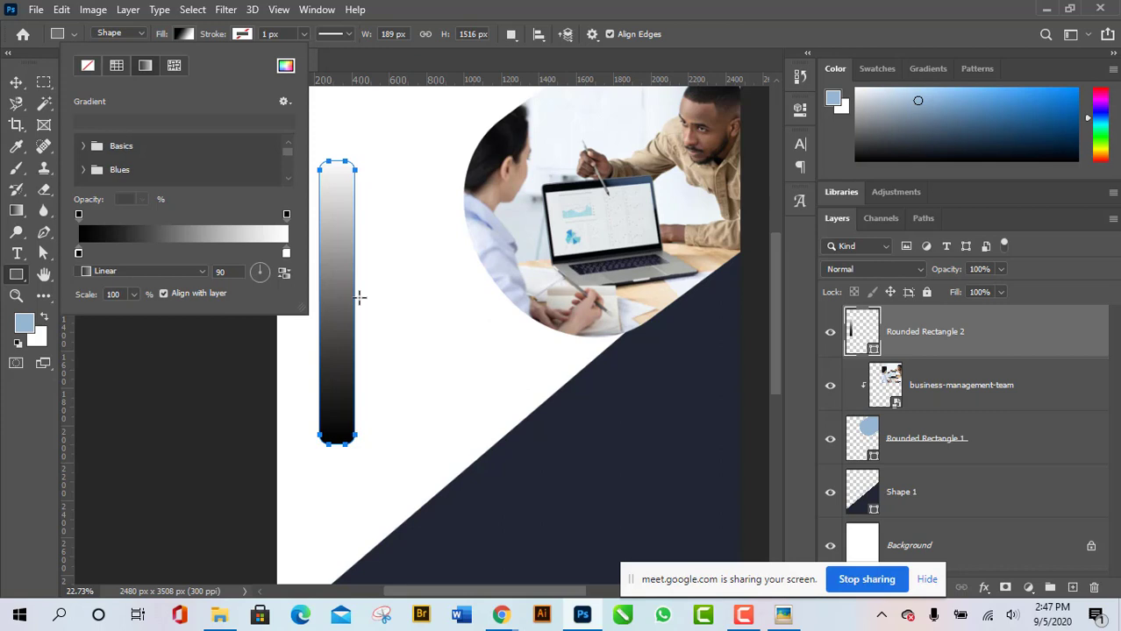
left_click(78, 253)
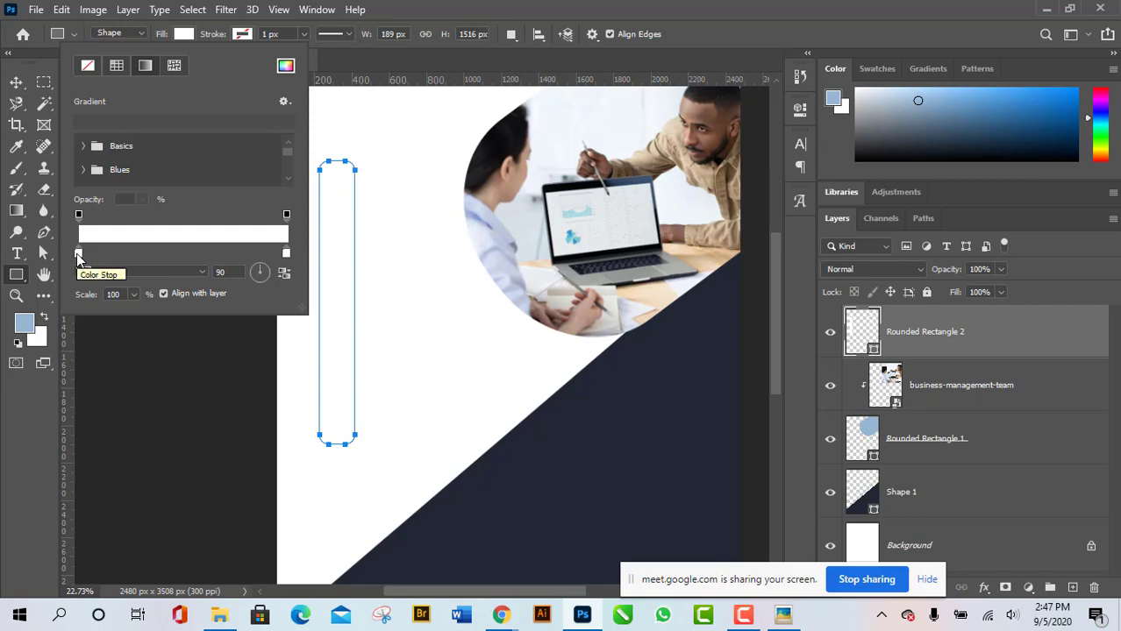
double_click(78, 255)
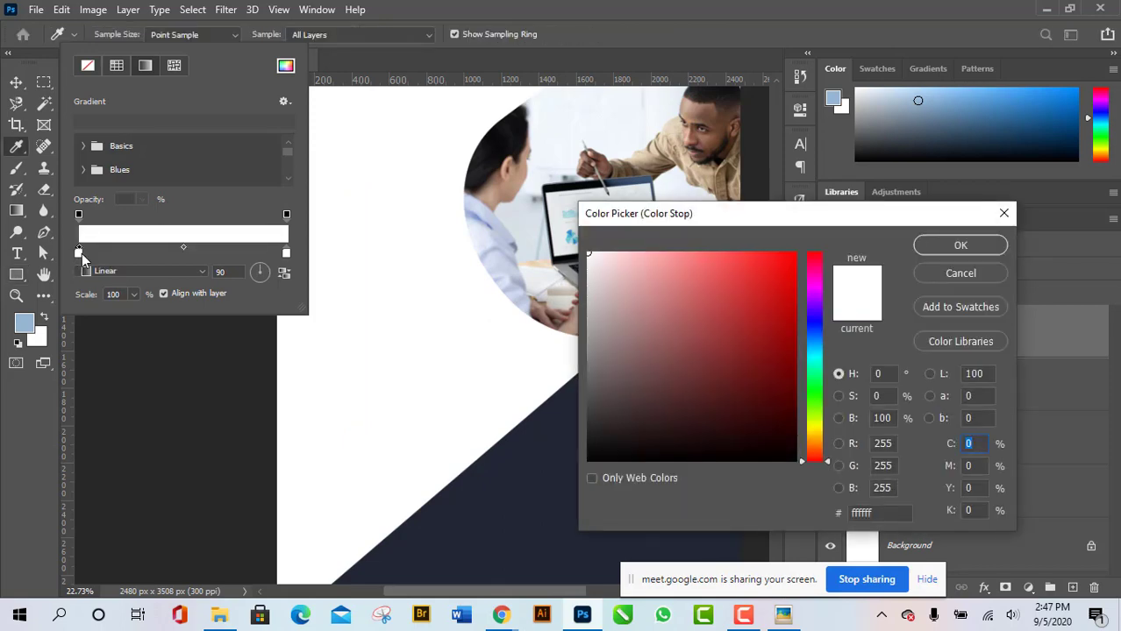
left_click_drag(769, 372, 723, 334)
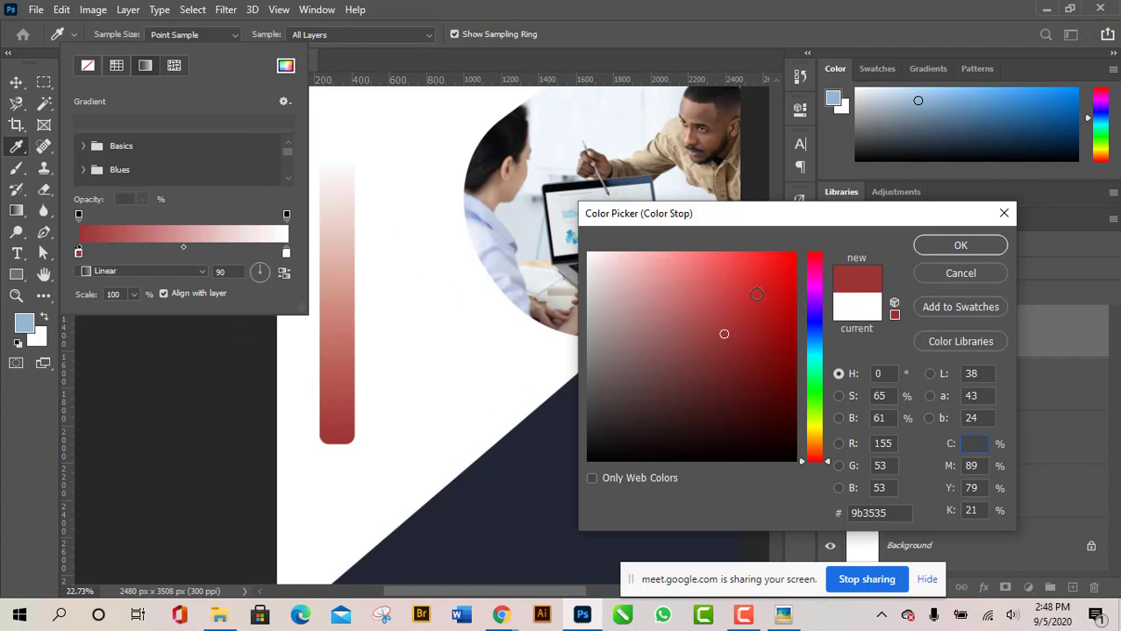
left_click(756, 296)
left_click_drag(815, 340, 815, 297)
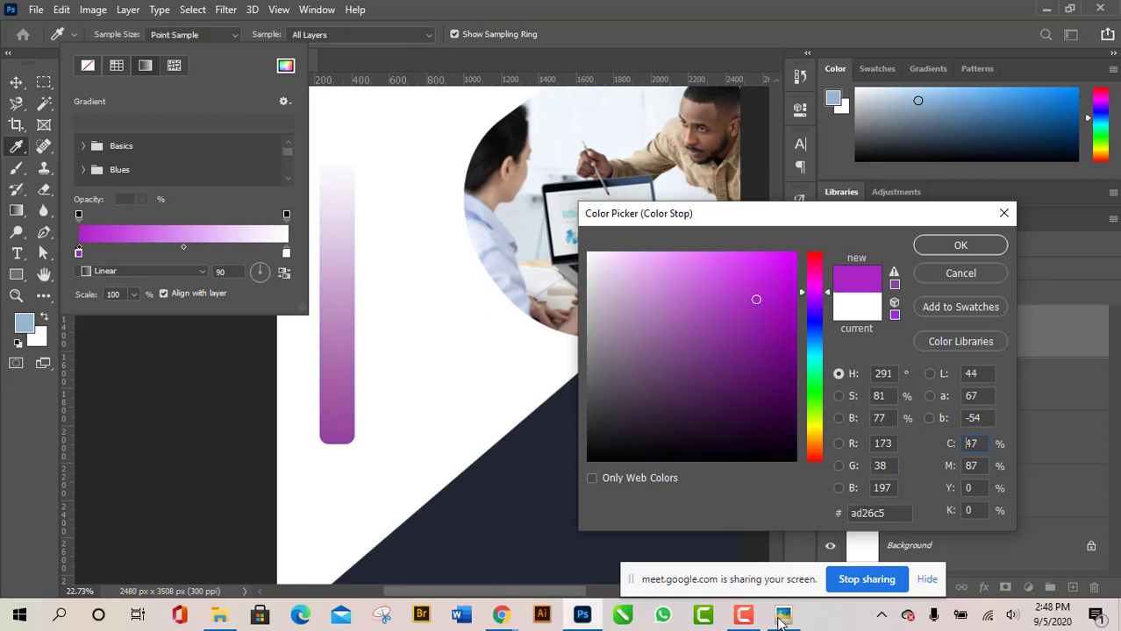
left_click(783, 615)
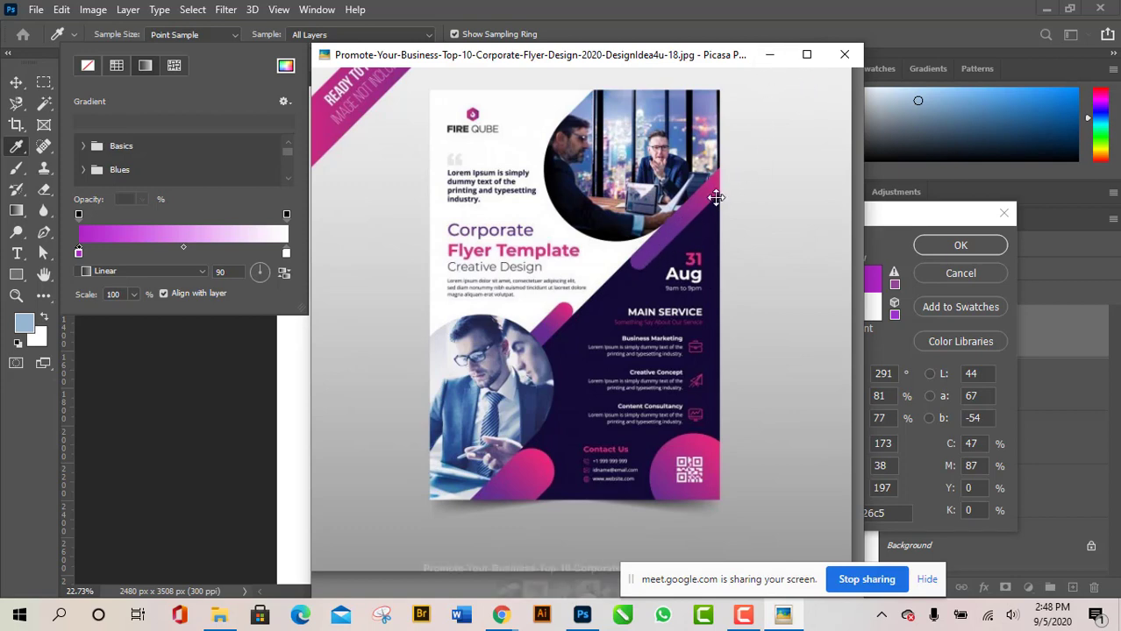
left_click(775, 56)
mouse_move(782, 342)
left_mouse_down()
mouse_move(786, 391)
mouse_move(784, 294)
mouse_move(791, 329)
left_mouse_up()
left_click_drag(829, 298, 784, 319)
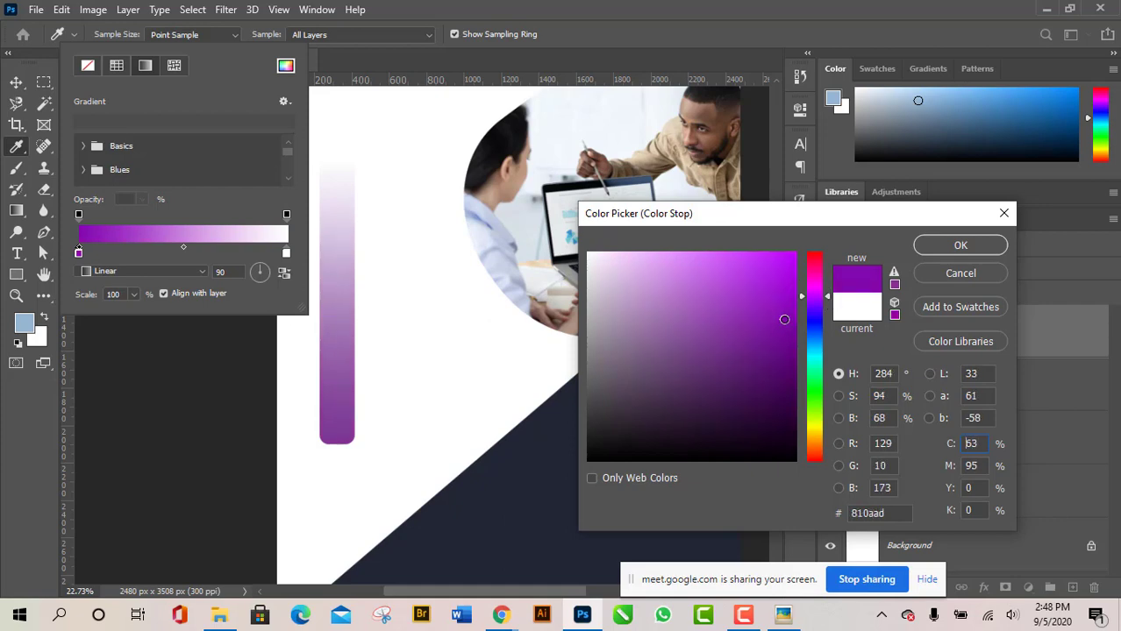
left_click(959, 247)
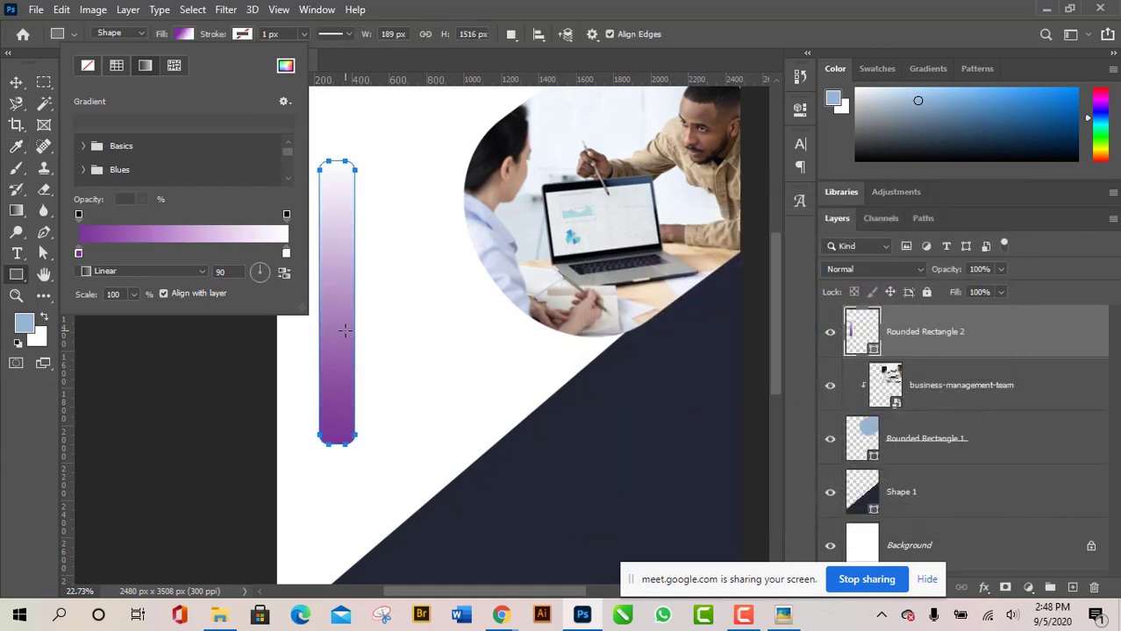
Set the ending color stop of the bar's gradient fill to pink #dd36bf.
double_click(286, 253)
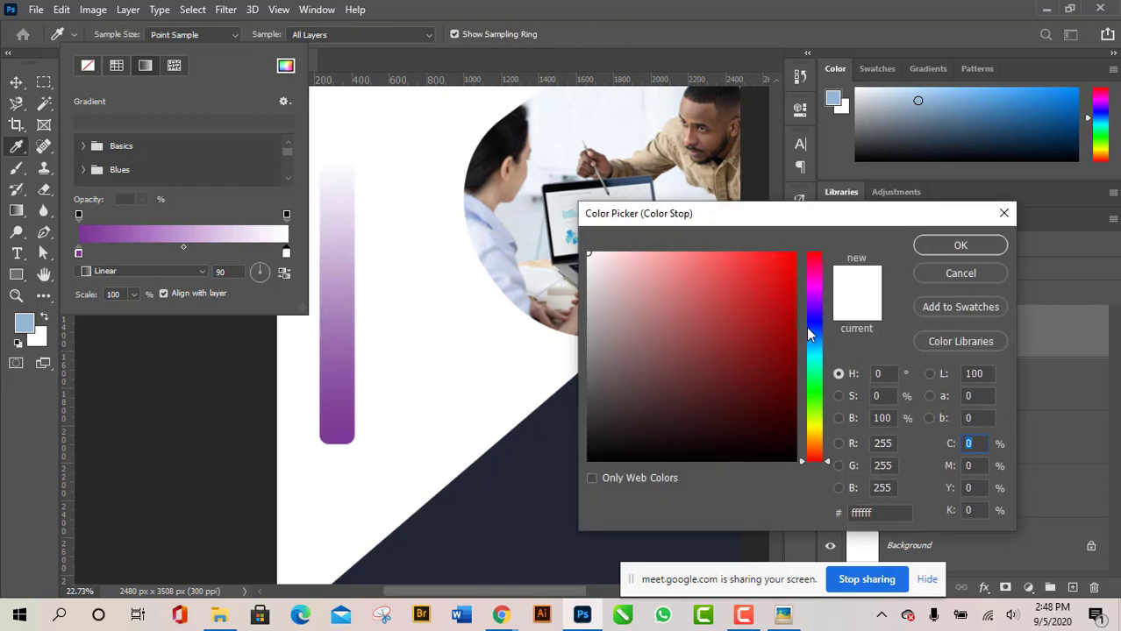
left_click_drag(809, 325, 815, 273)
left_click(786, 307)
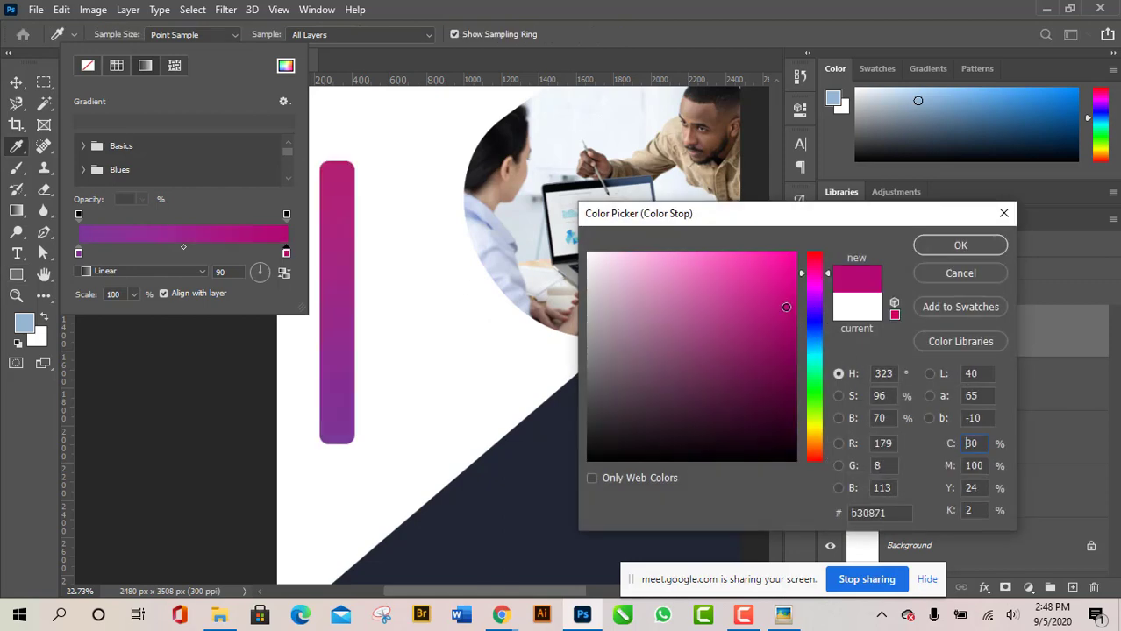
mouse_move(785, 307)
left_mouse_down()
mouse_move(789, 289)
mouse_move(827, 270)
mouse_move(828, 280)
left_mouse_up()
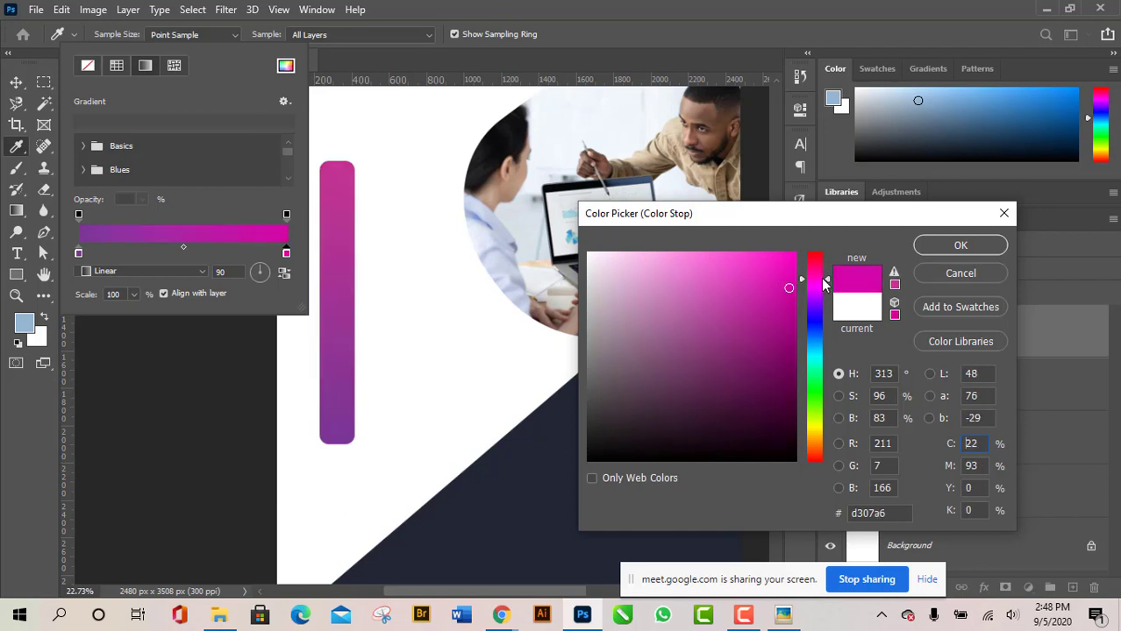
left_click(828, 281)
left_click(771, 272)
left_click_drag(771, 272, 774, 265)
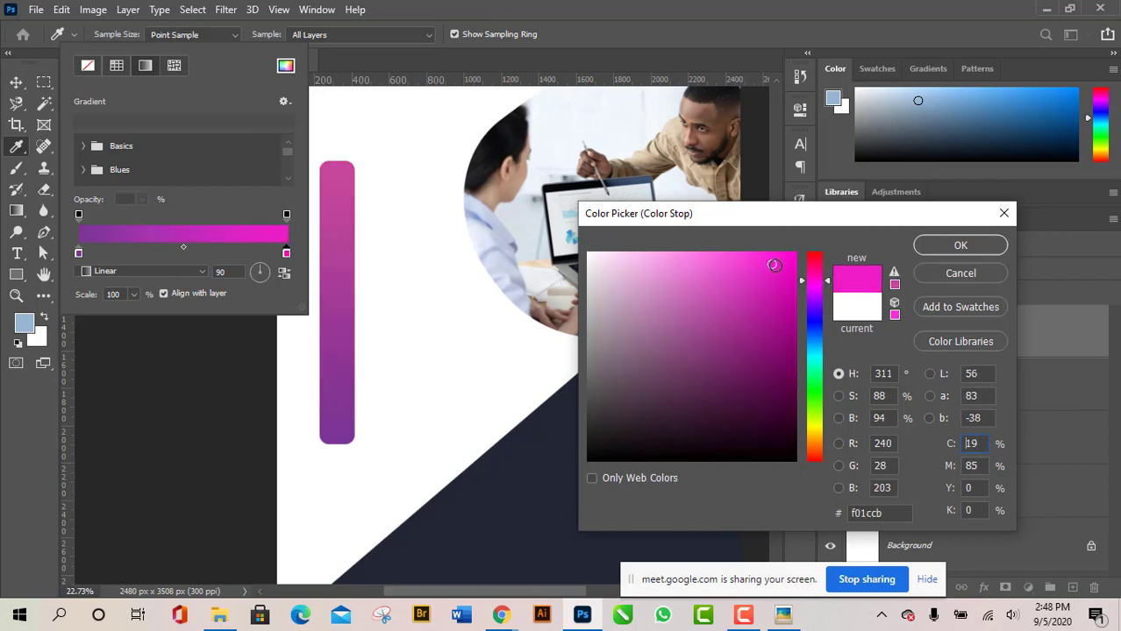
left_click(745, 280)
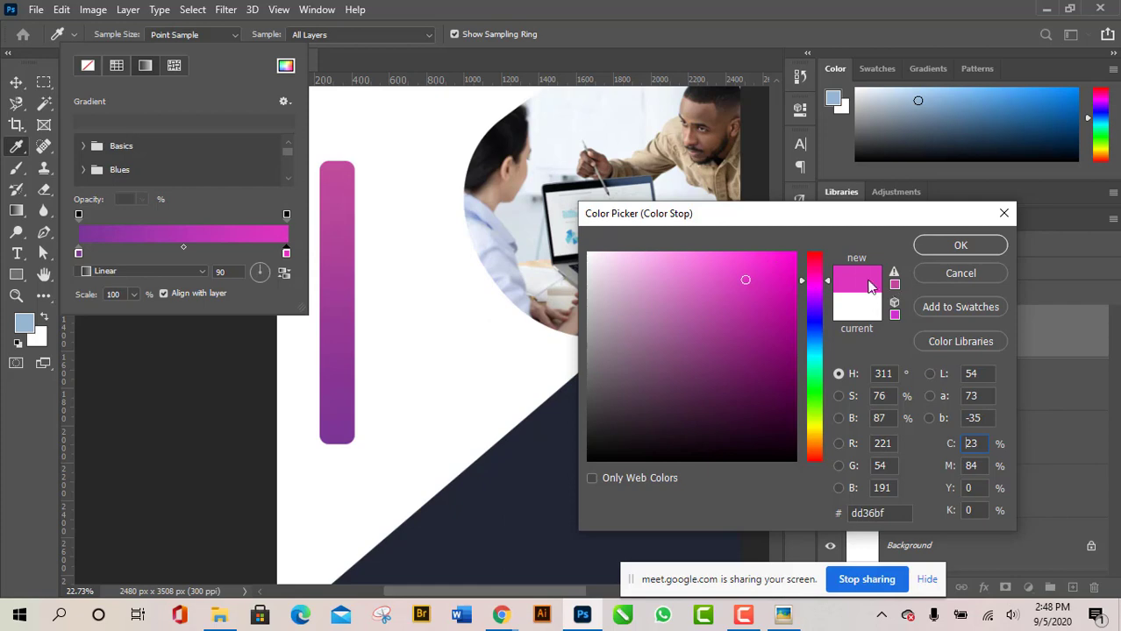
left_click(959, 246)
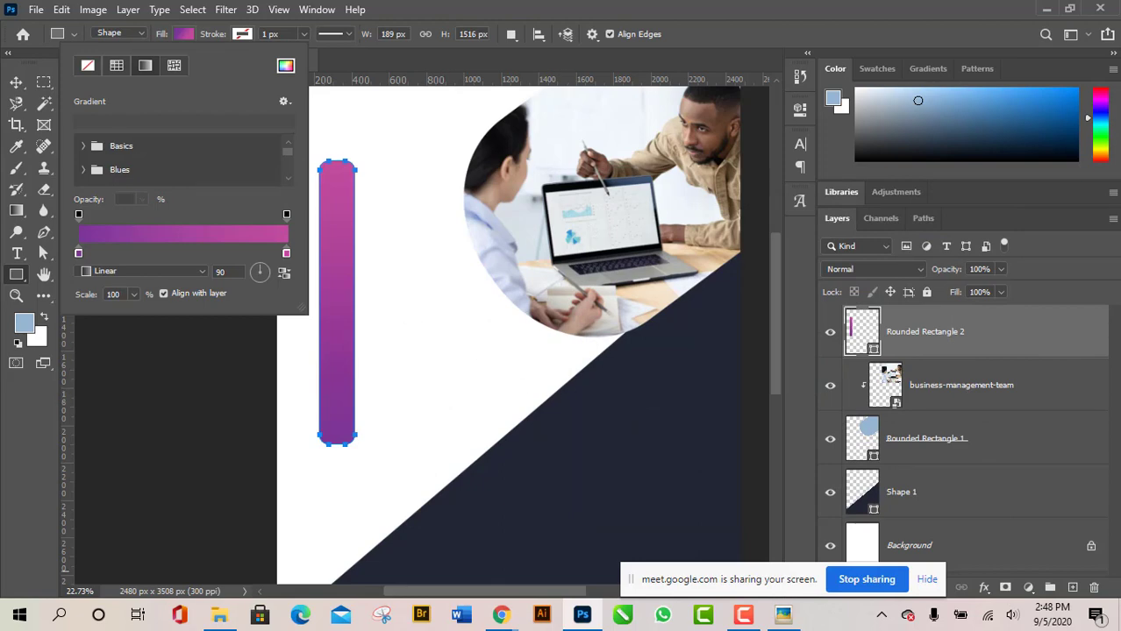
Switch to File Explorer, find pixie.exe in the 10th Class folder and launch the Pixie color reader.
left_click(220, 615)
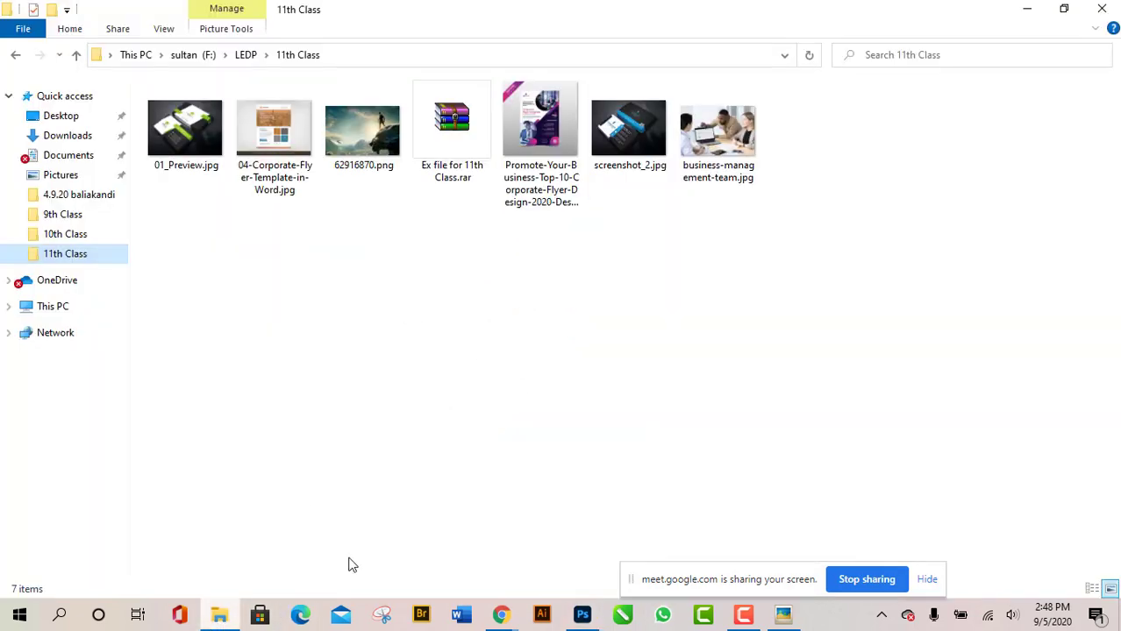
left_click(78, 240)
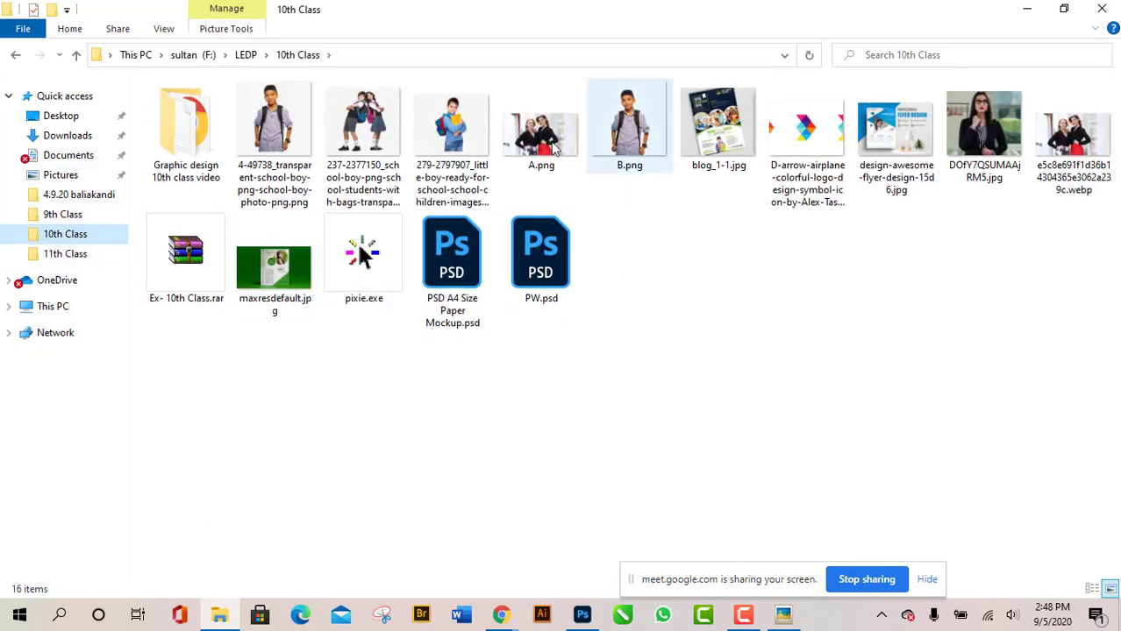
left_click(81, 221)
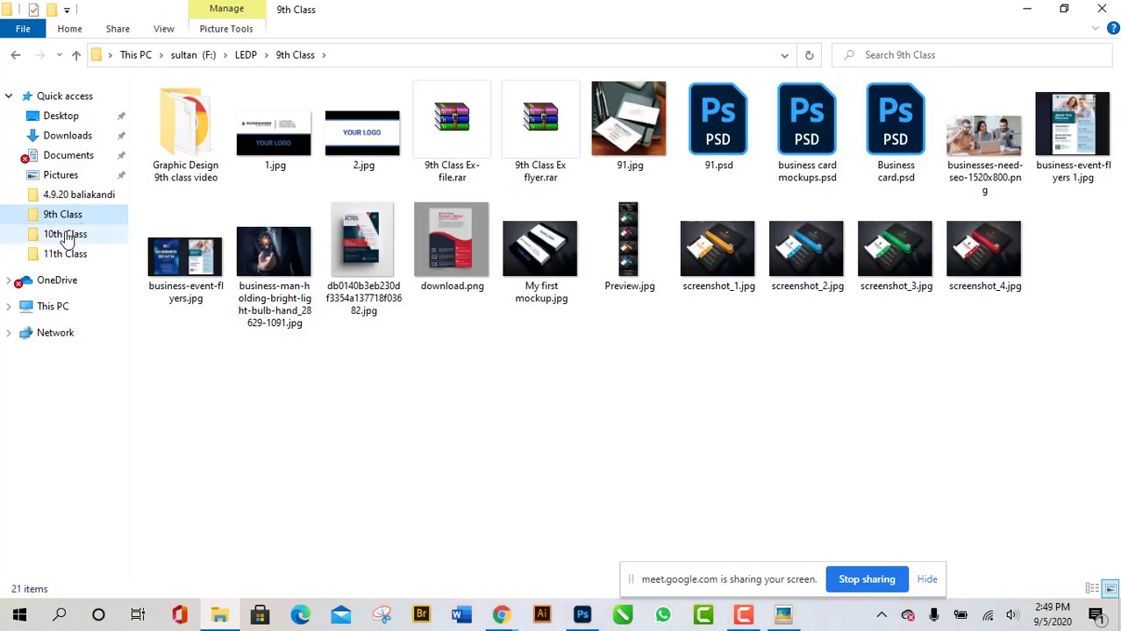
left_click(58, 243)
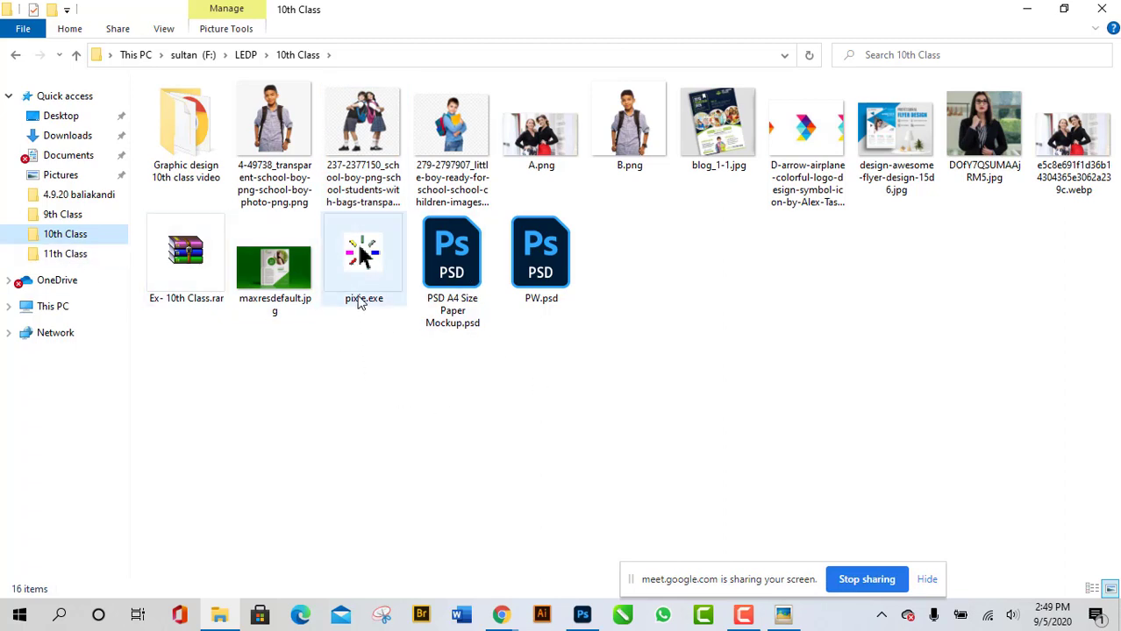
mouse_move(360, 302)
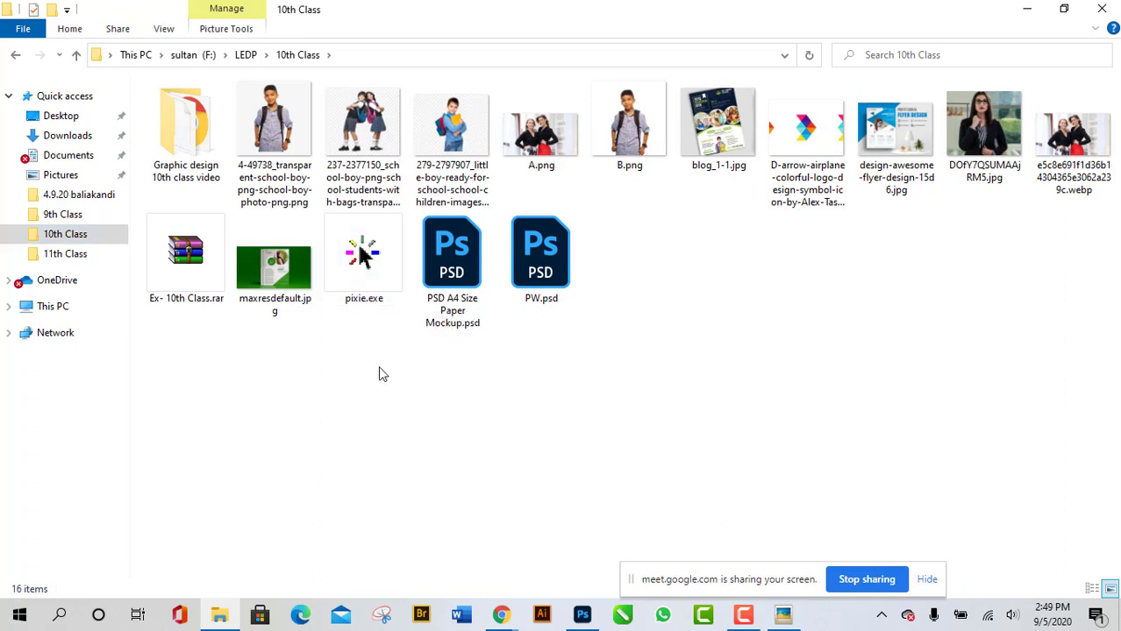
double_click(366, 264)
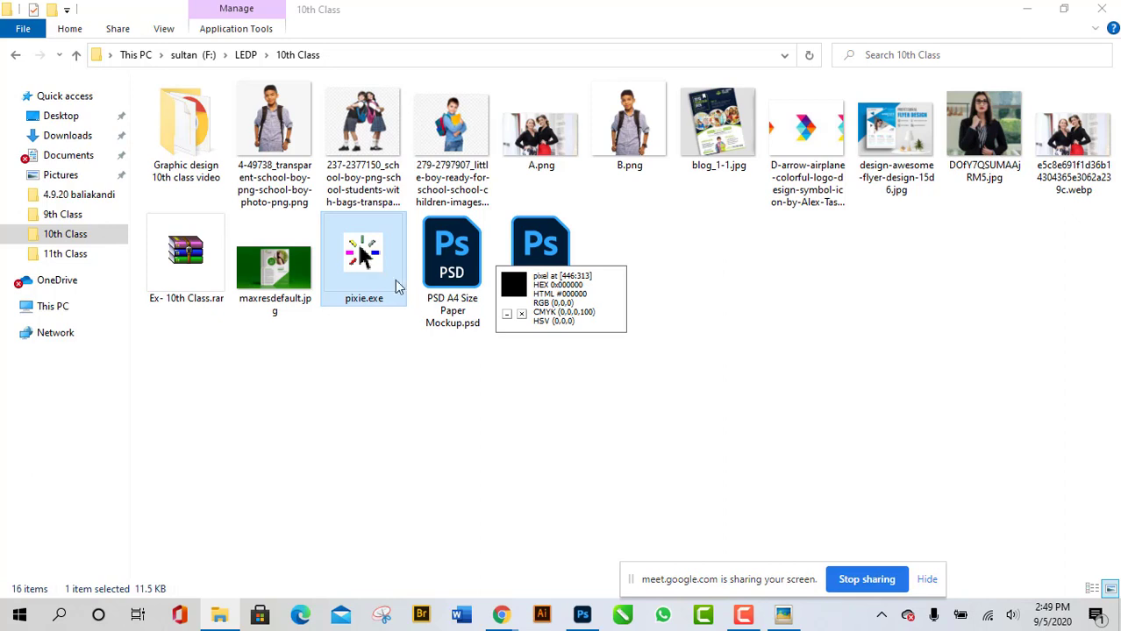
Minimize the Pixie color reader to the notification area and restore its floating readout.
left_click(507, 315)
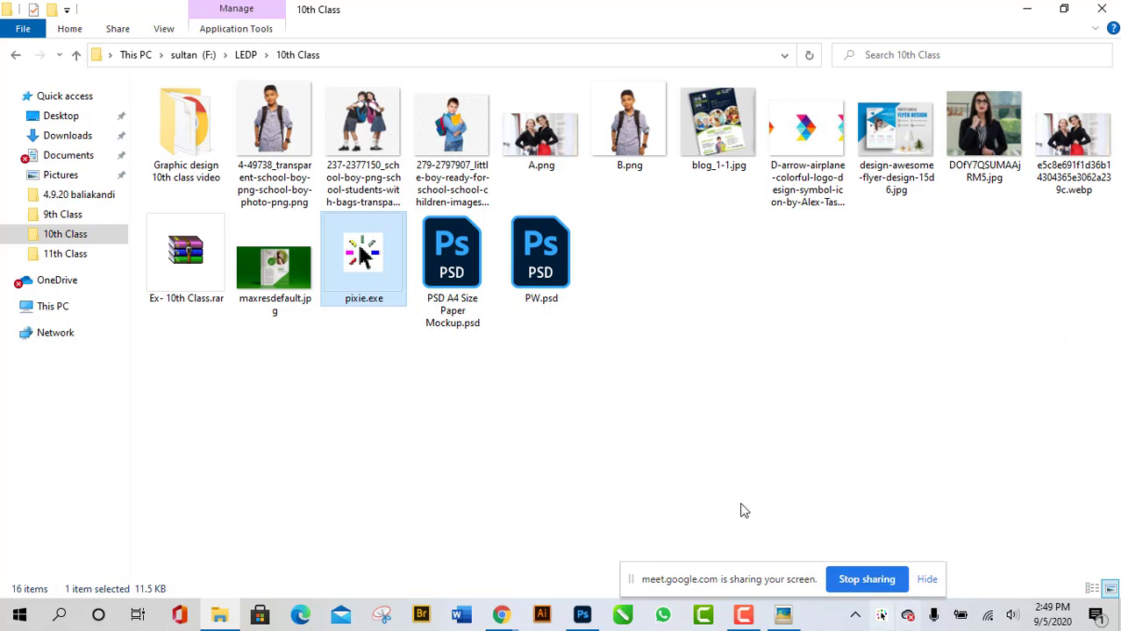
left_click(882, 616)
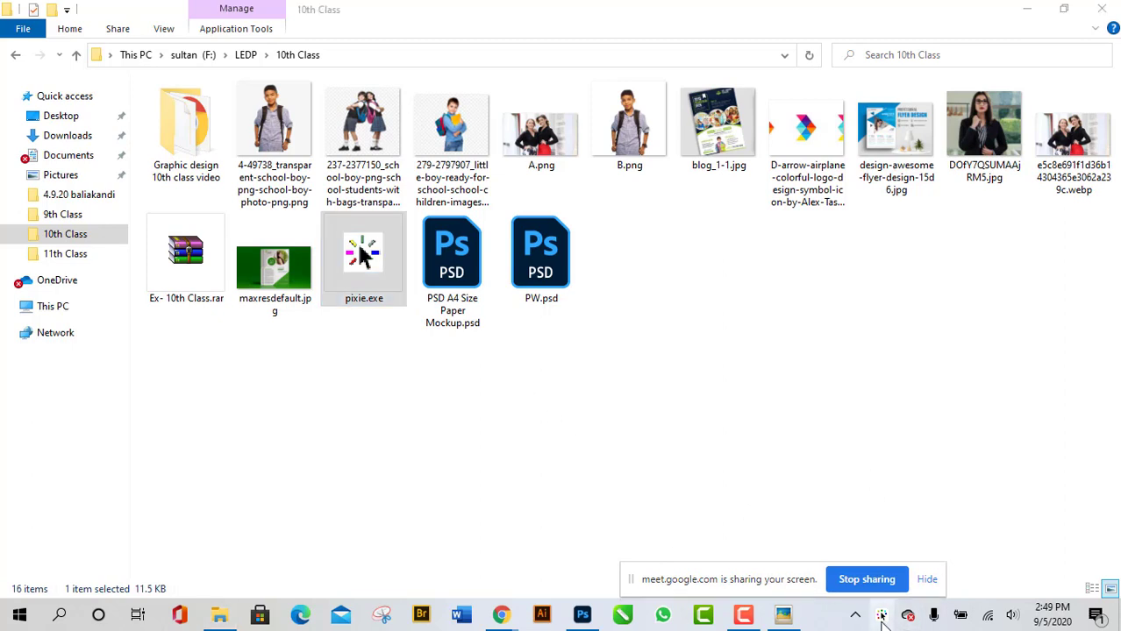
left_click_drag(883, 617, 848, 581)
left_click(692, 356)
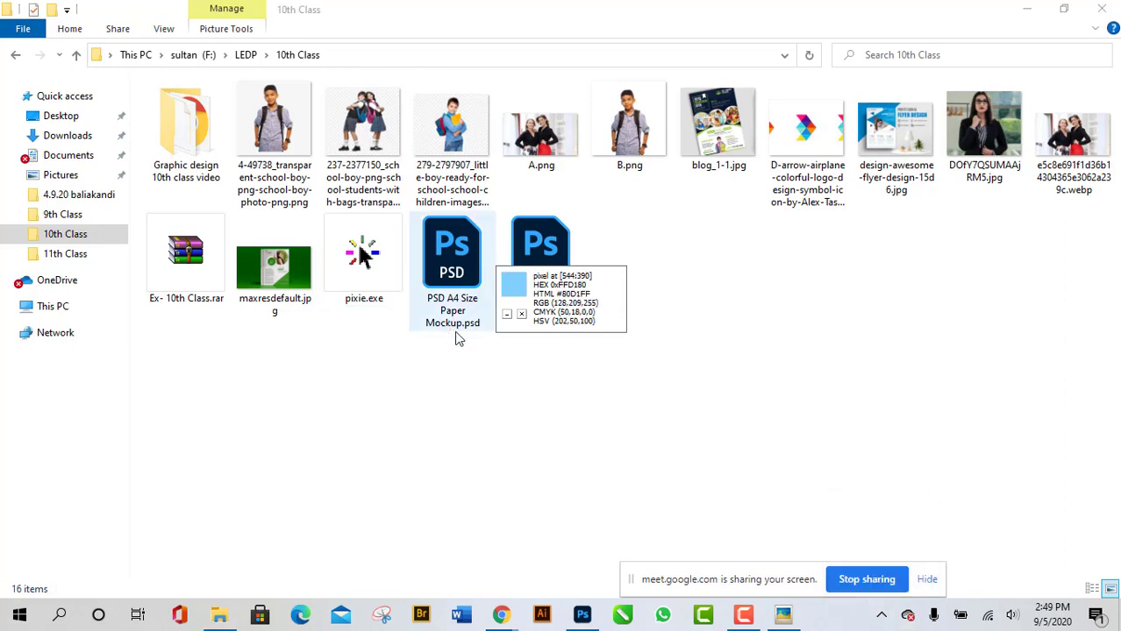
left_click(514, 318)
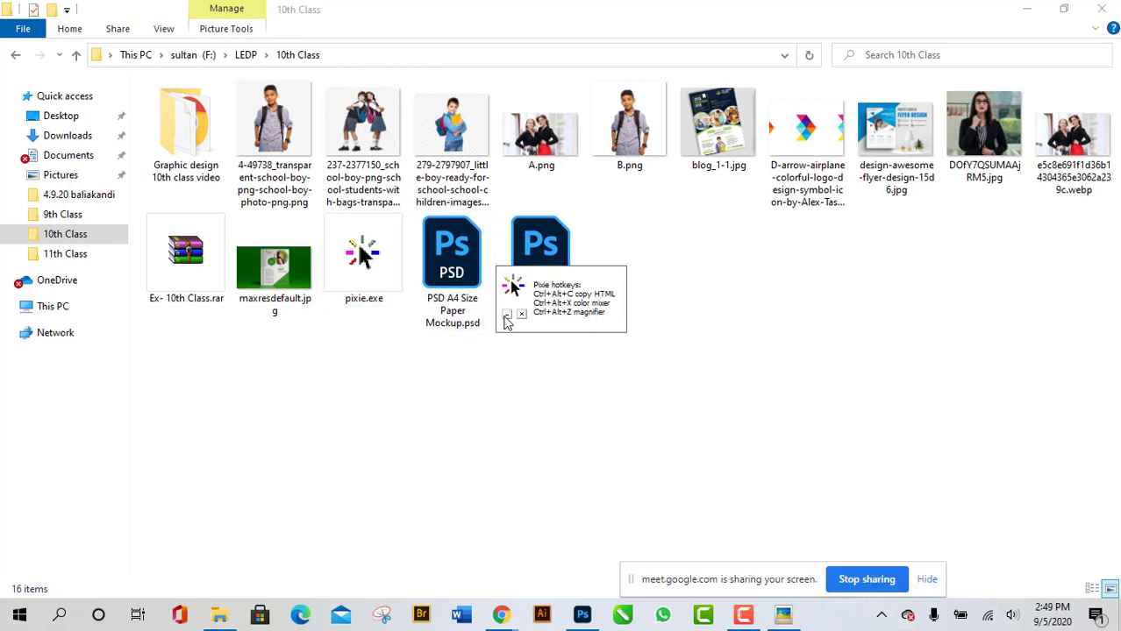
left_click(506, 317)
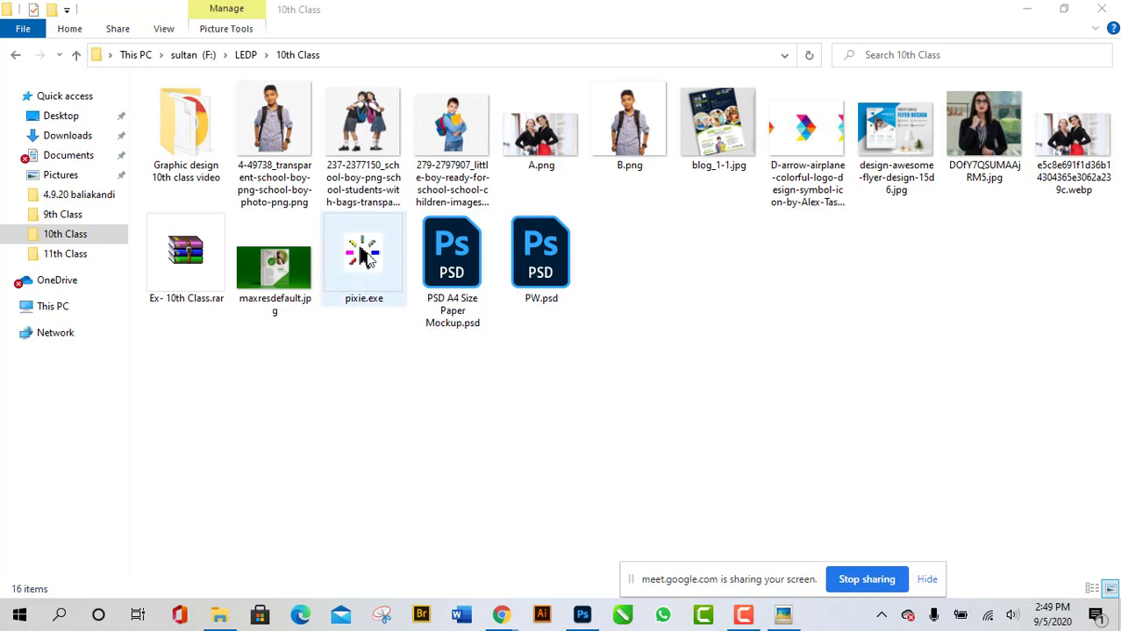
left_click(883, 617)
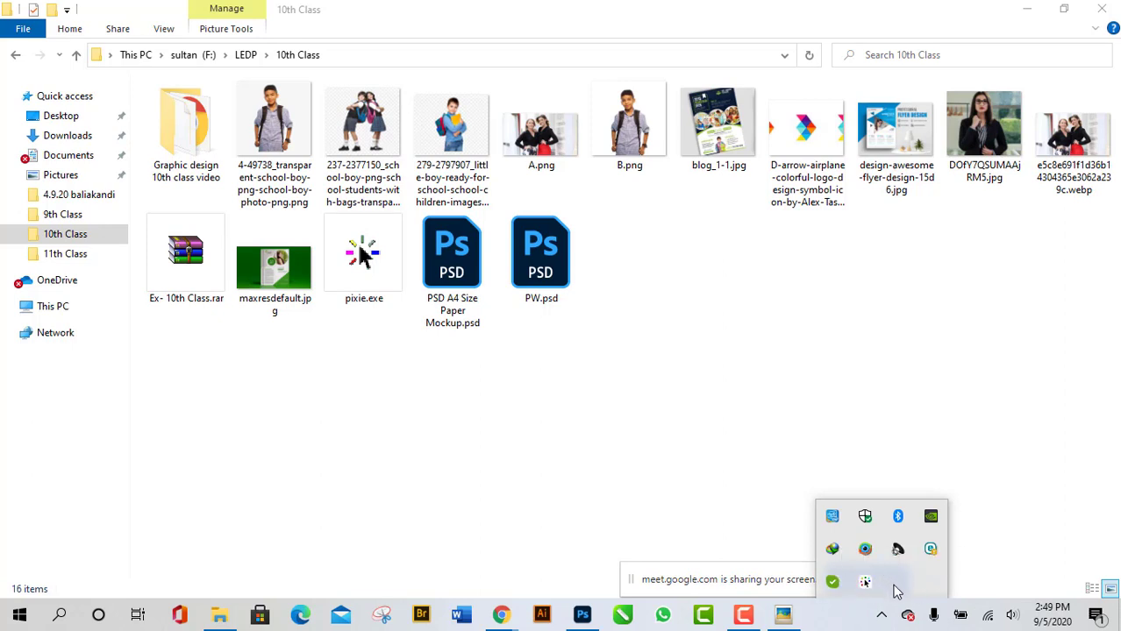
left_click(864, 583)
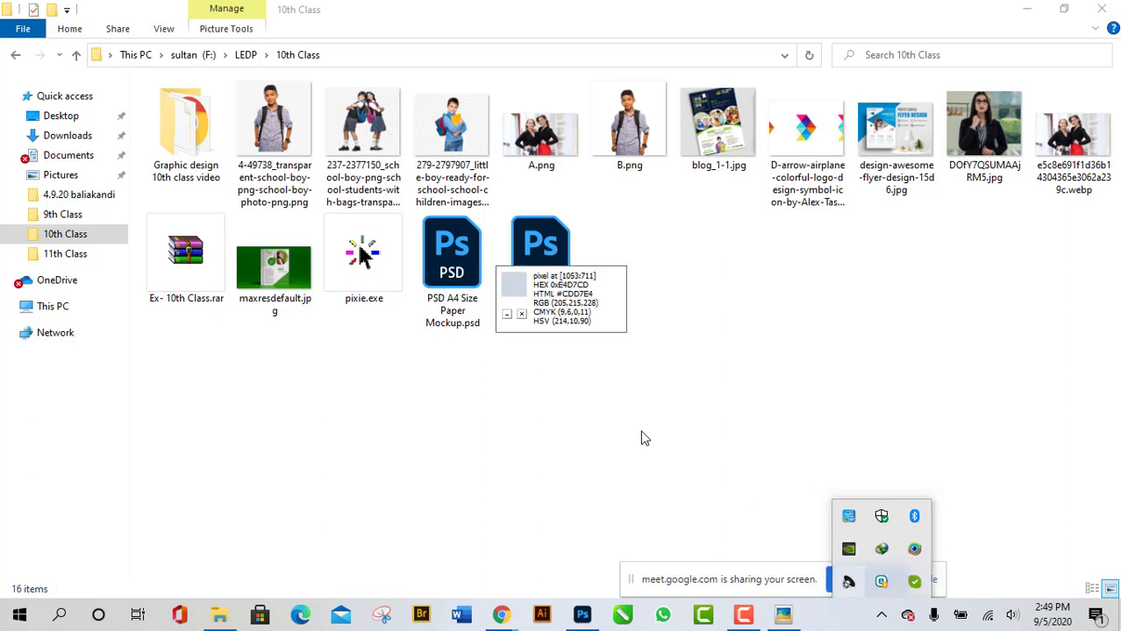
Minimize and restore Pixie again, dismiss the ESET Internet Security window, and quit Pixie.
left_click(509, 314)
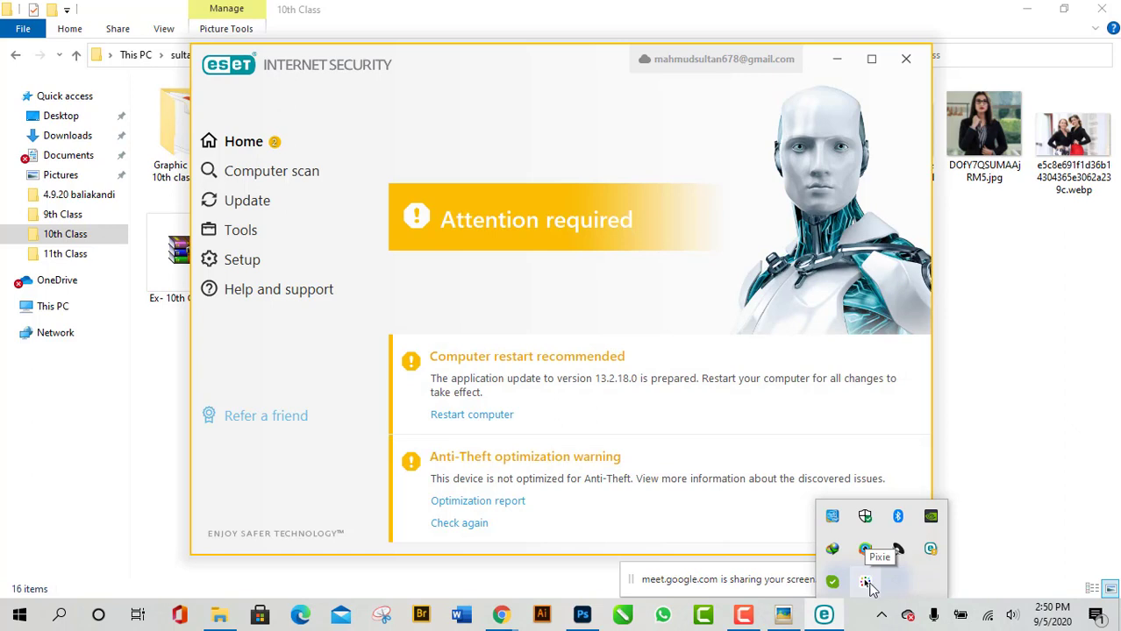
left_click(867, 583)
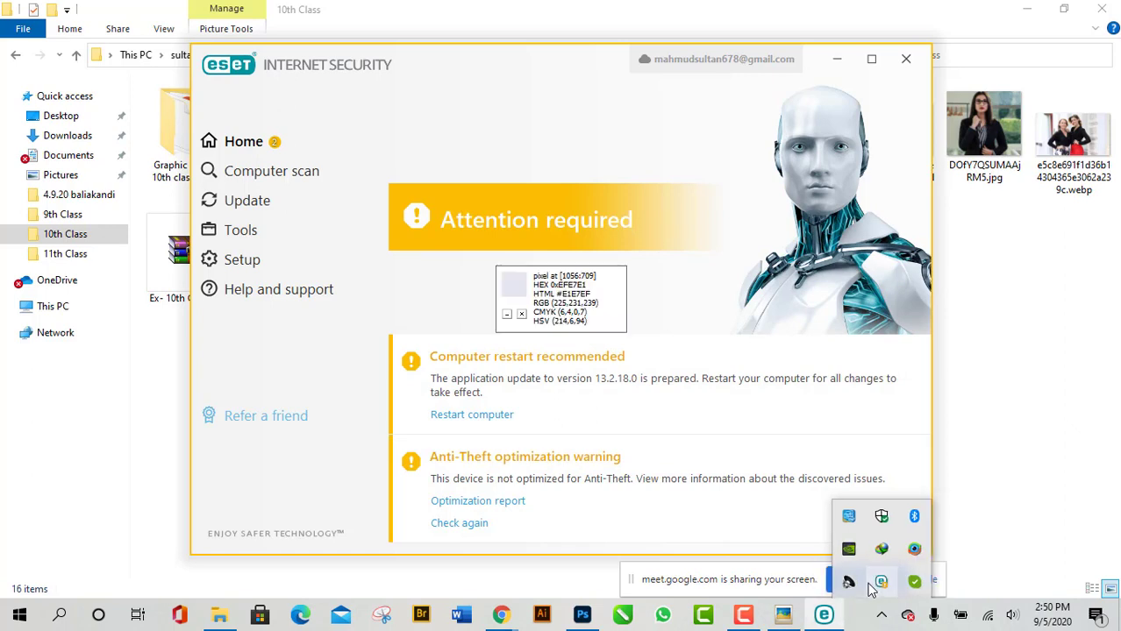
left_click(906, 59)
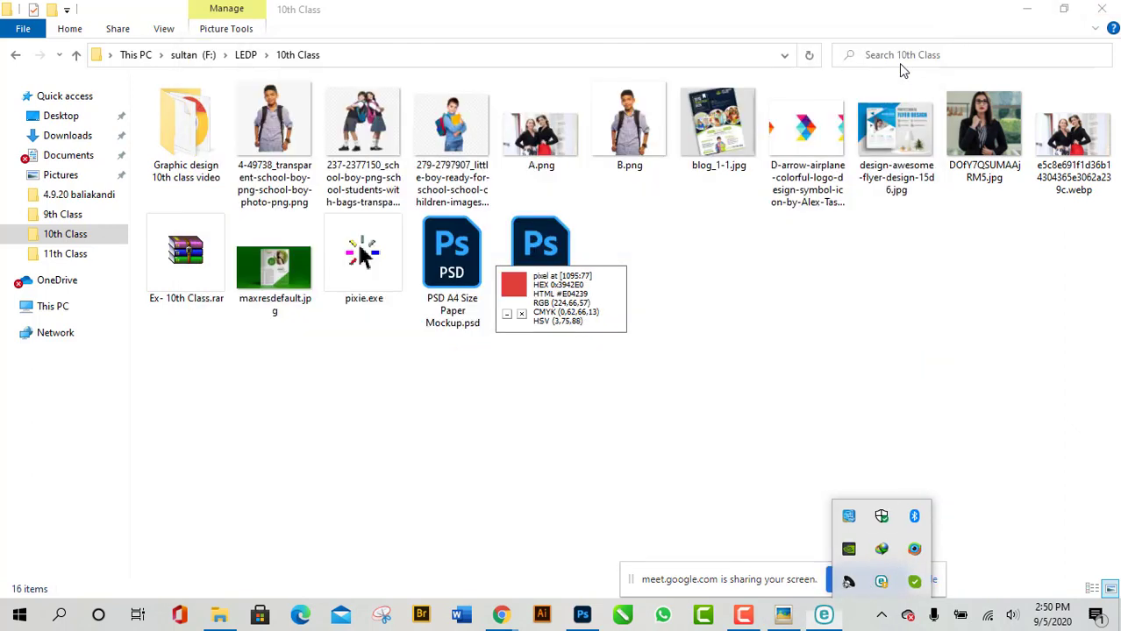
left_click(522, 314)
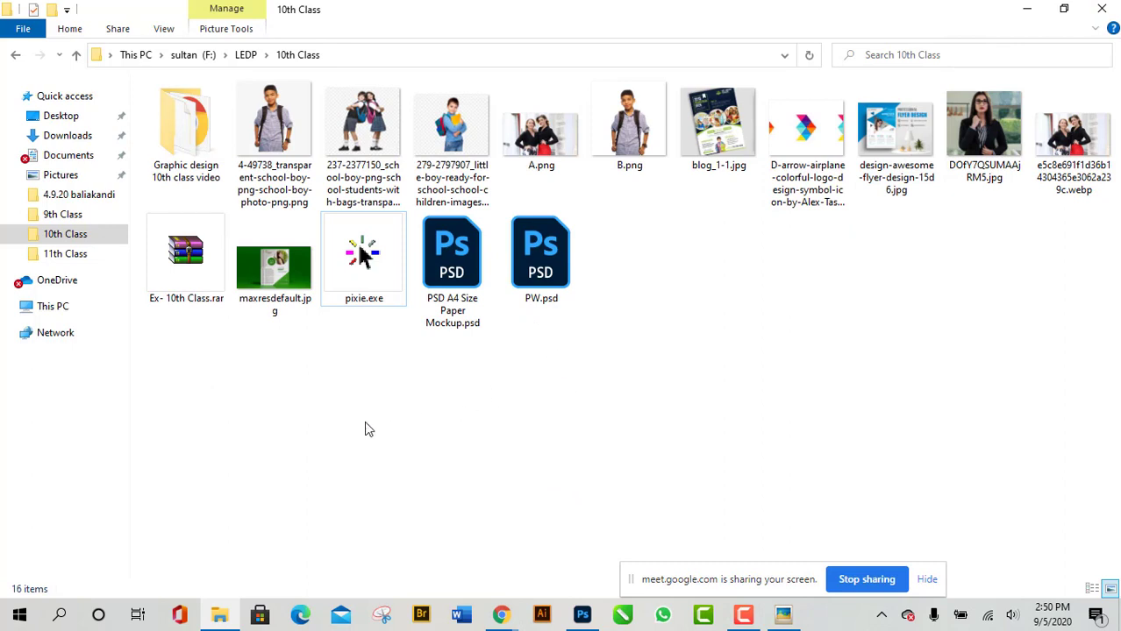
Relaunch pixie.exe, minimize and restore its readout from the notification area, and dismiss the Dell Audio window.
double_click(363, 255)
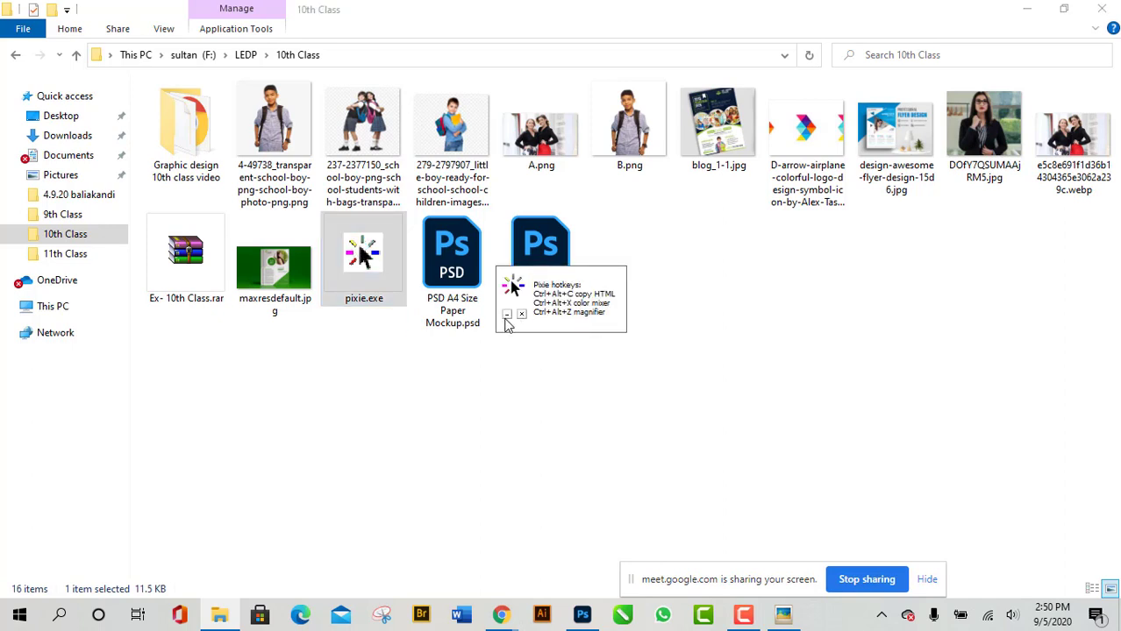
left_click(506, 316)
left_click(880, 615)
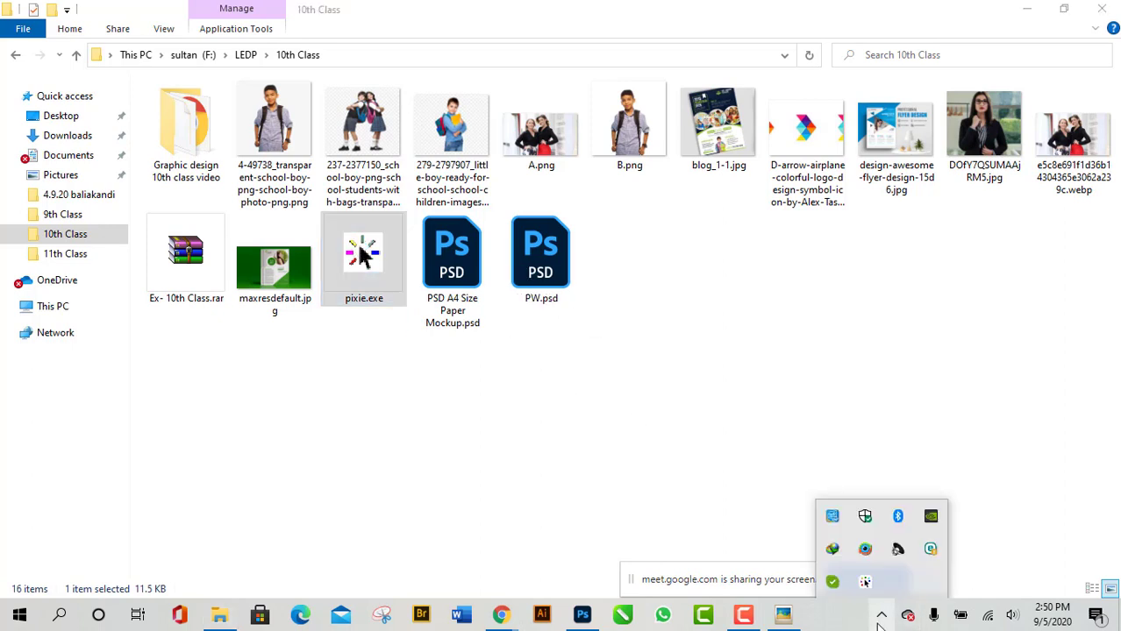
left_click(864, 581)
left_click(849, 582)
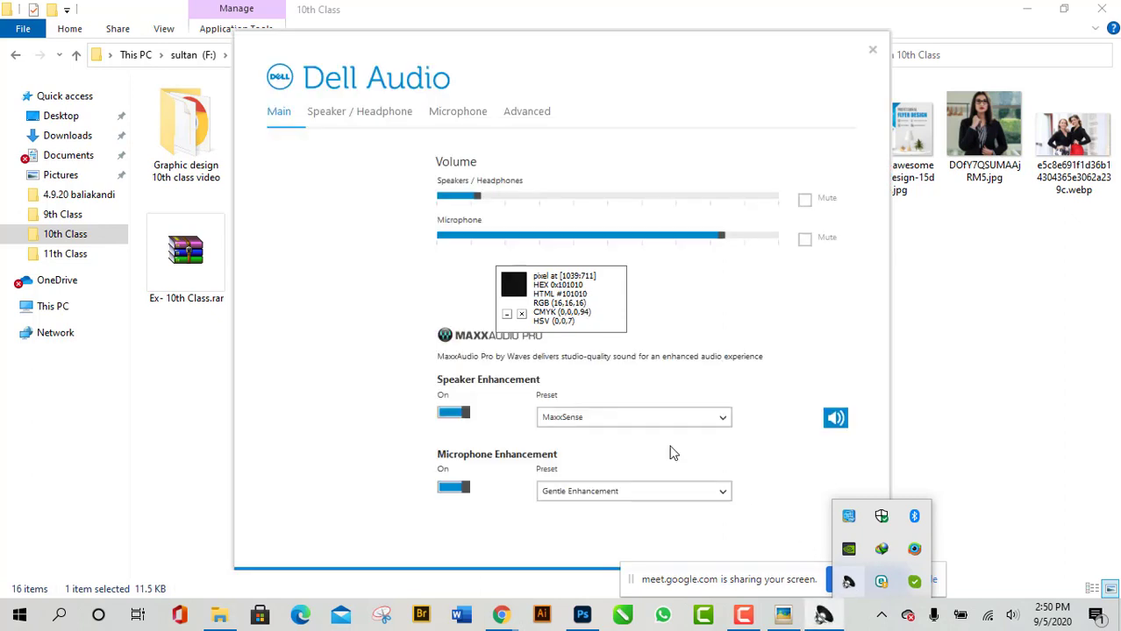
left_click(873, 52)
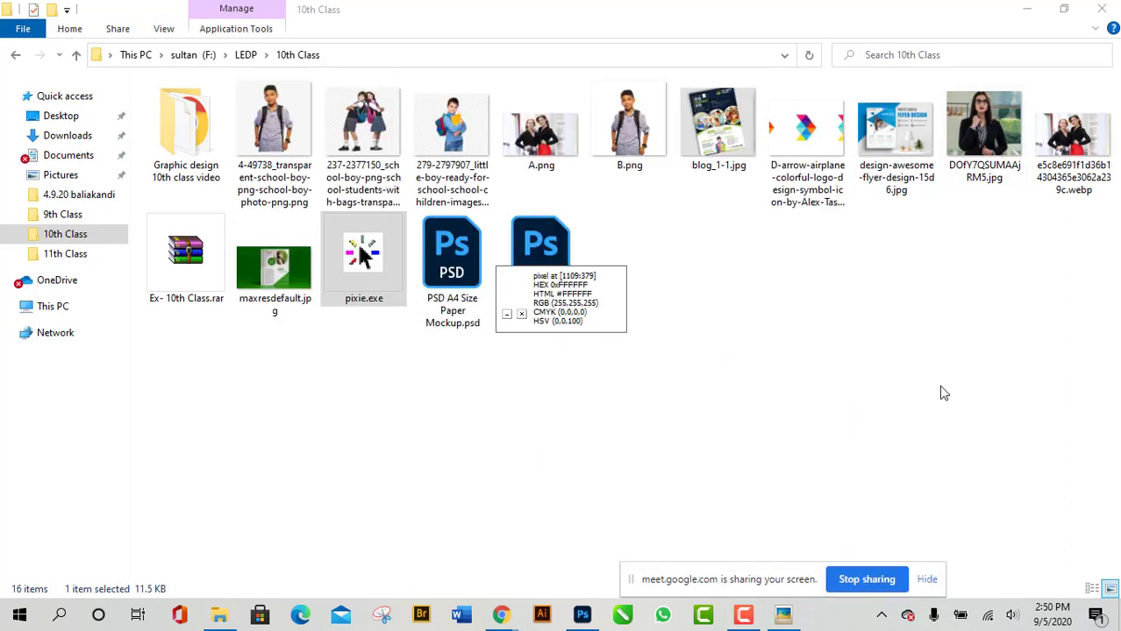
left_click(883, 617)
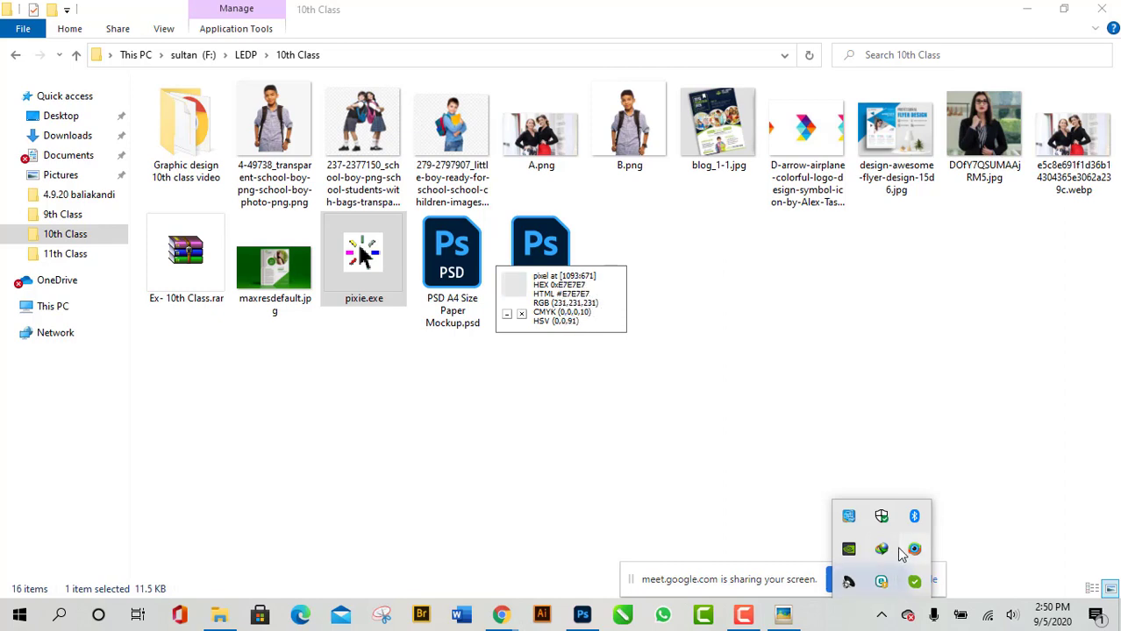
left_click(878, 618)
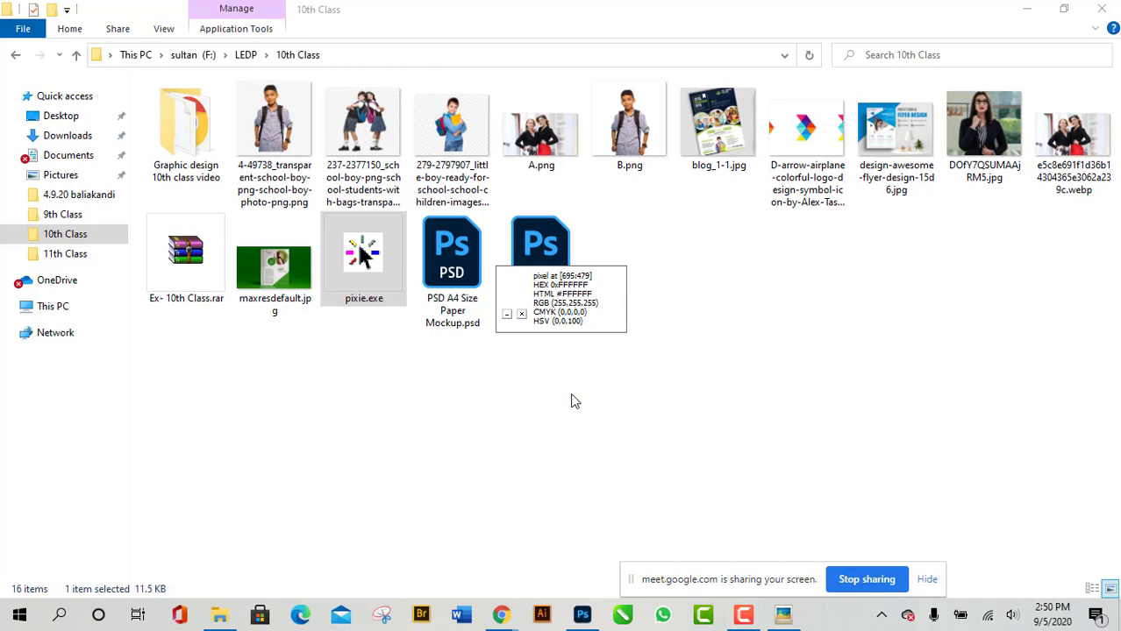
Read the purple of the diagonal bar in the reference flyer in Picasa Photo Viewer with Pixie, and return to Photoshop.
left_click(92, 256)
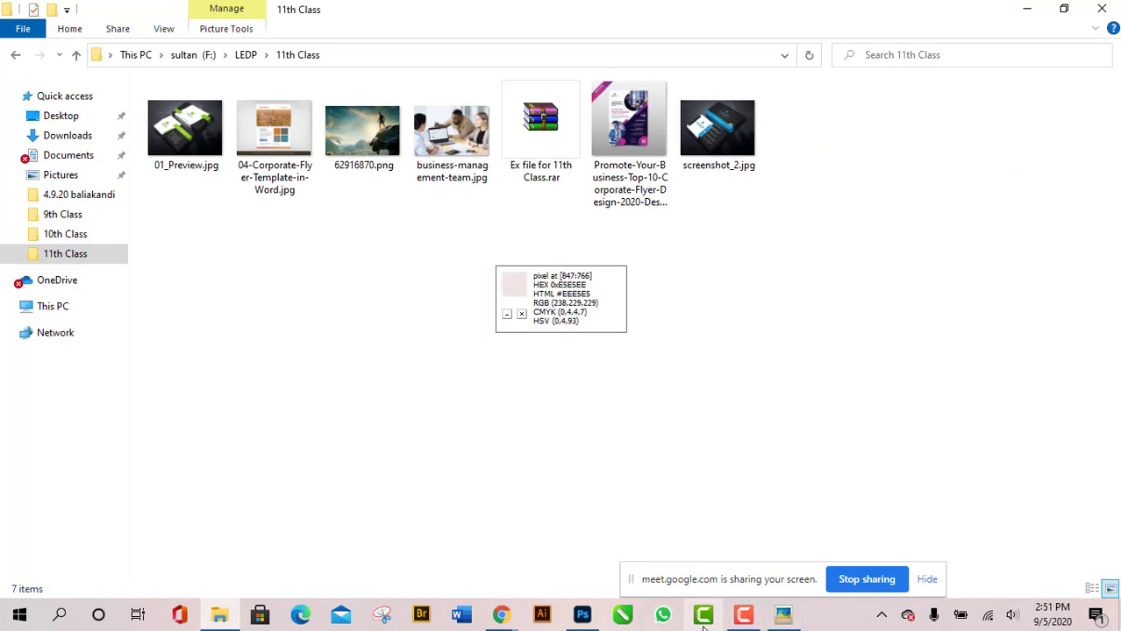
left_click(582, 615)
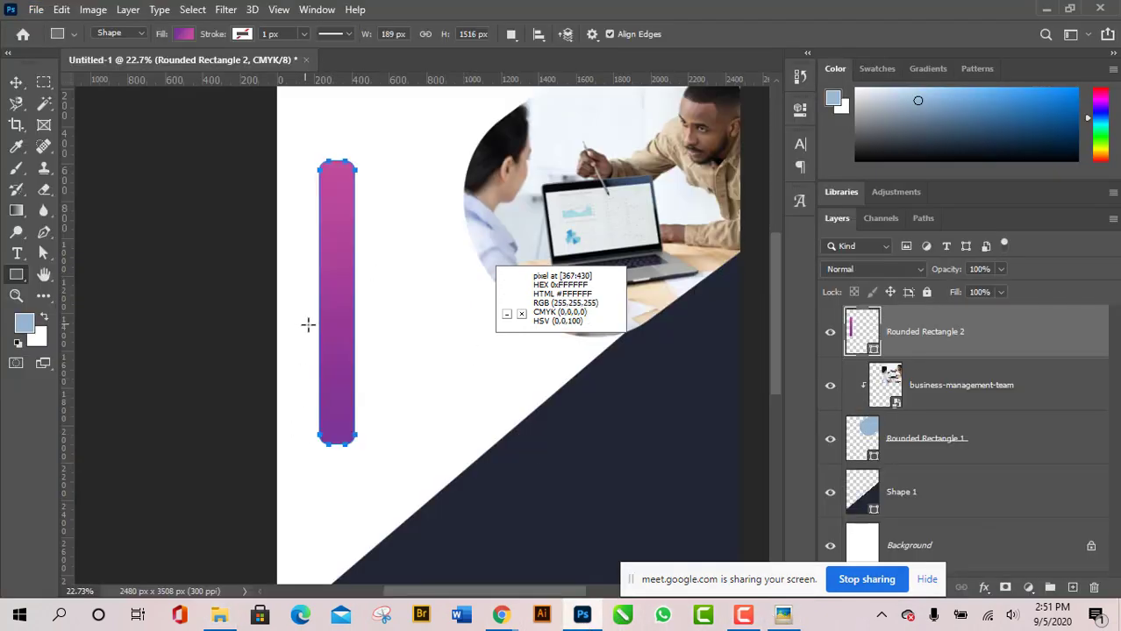
left_click(783, 614)
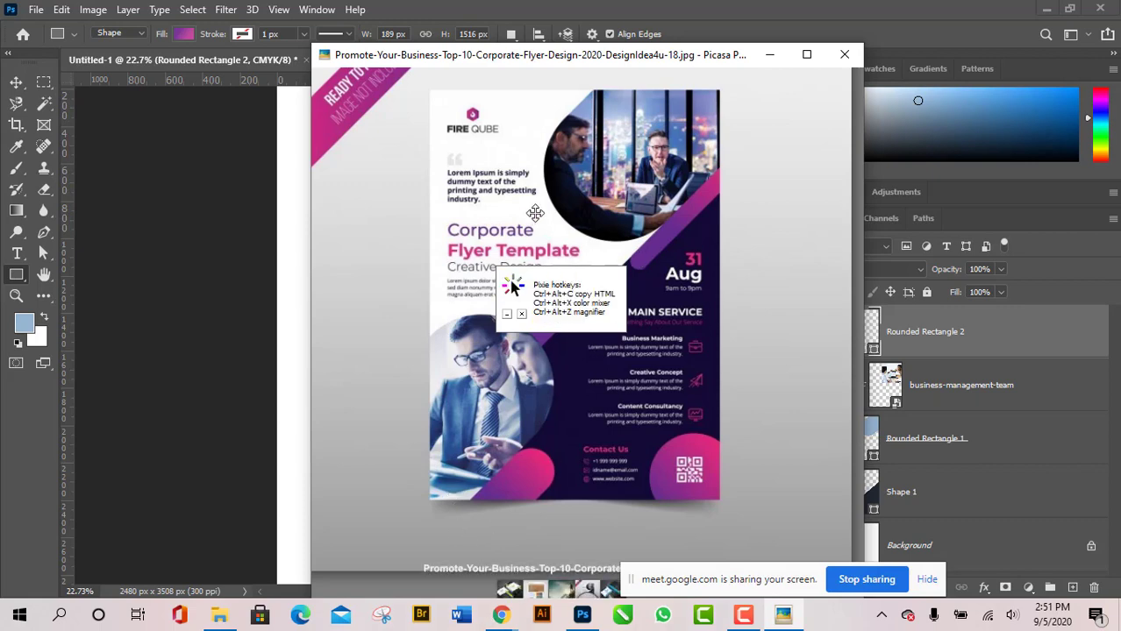
left_click(275, 228)
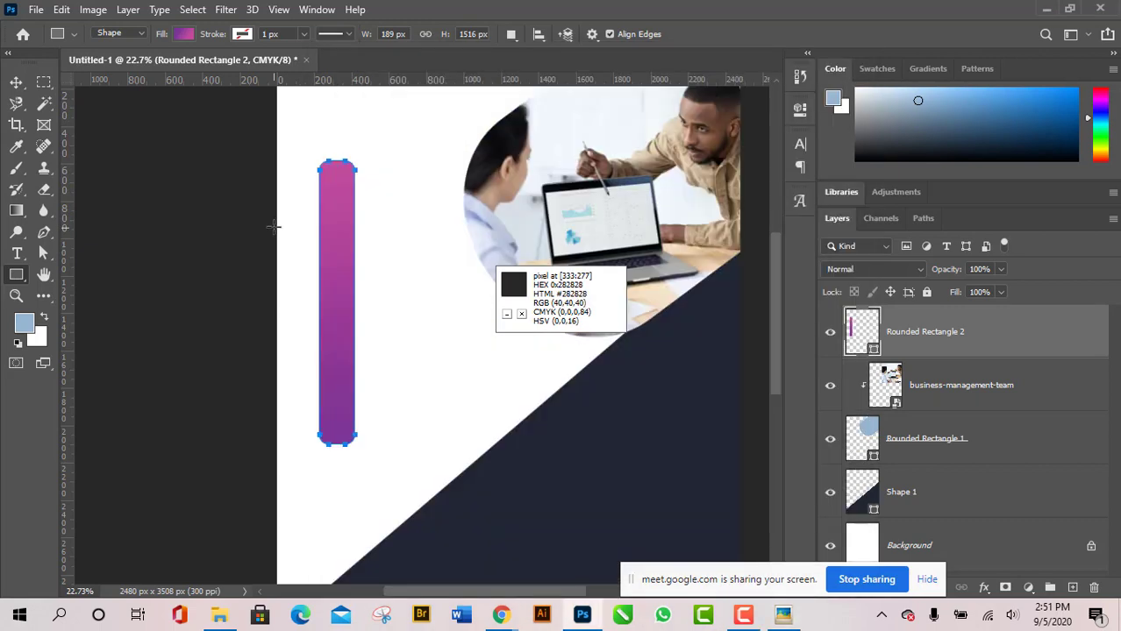
Set the starting color stop of the vertical bar's gradient fill to purple #642D90.
left_click(184, 35)
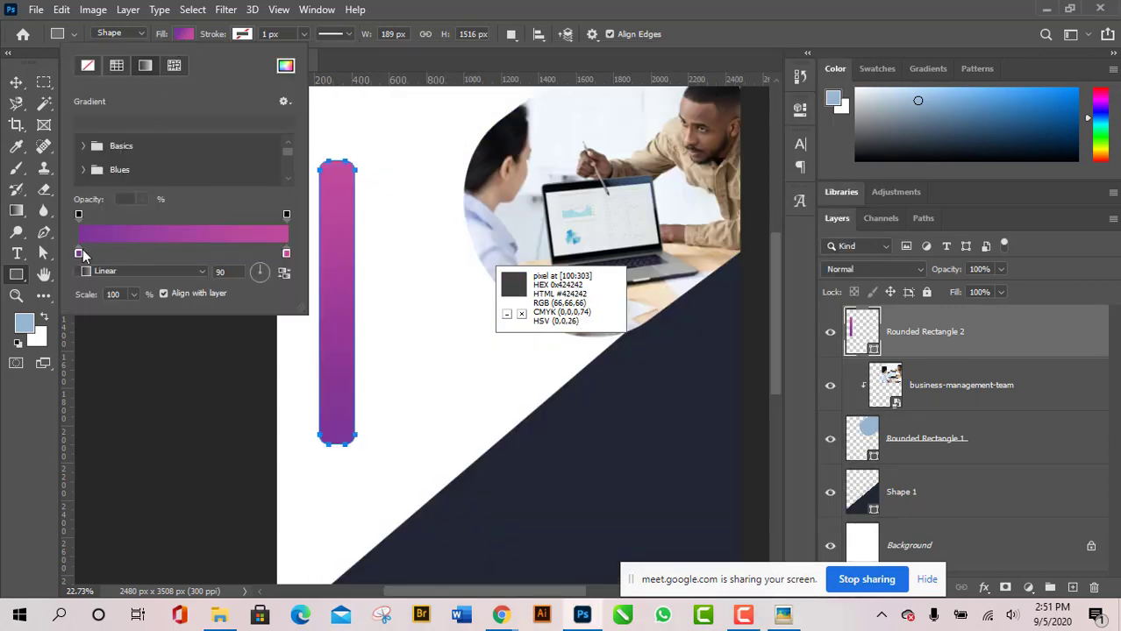
left_click(78, 254)
double_click(78, 255)
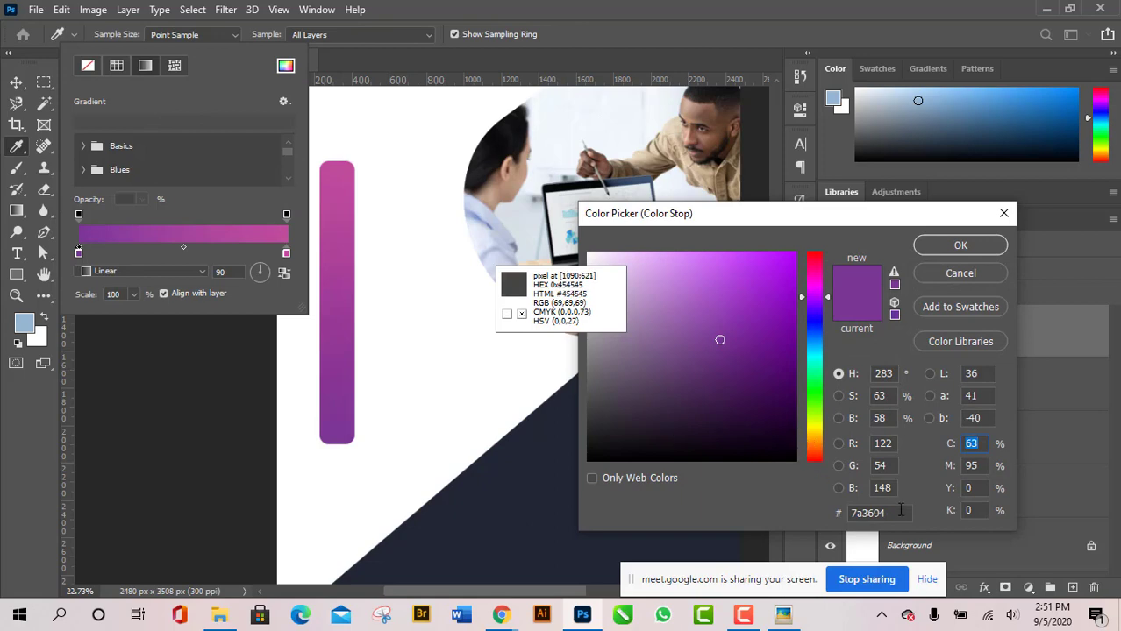
left_click(855, 514)
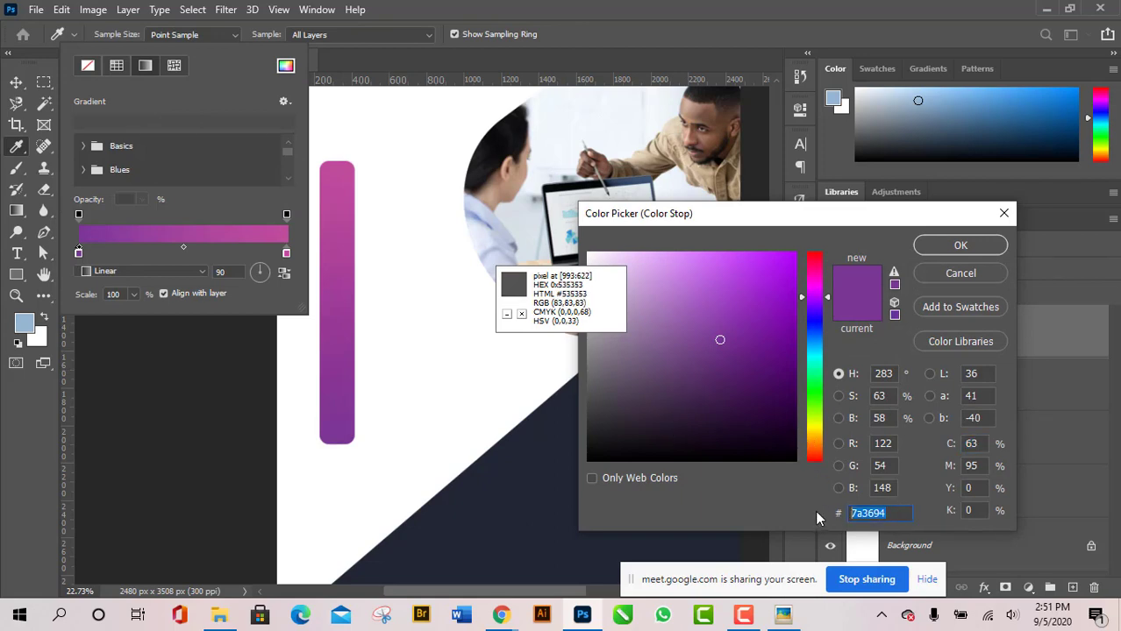
type("642D90")
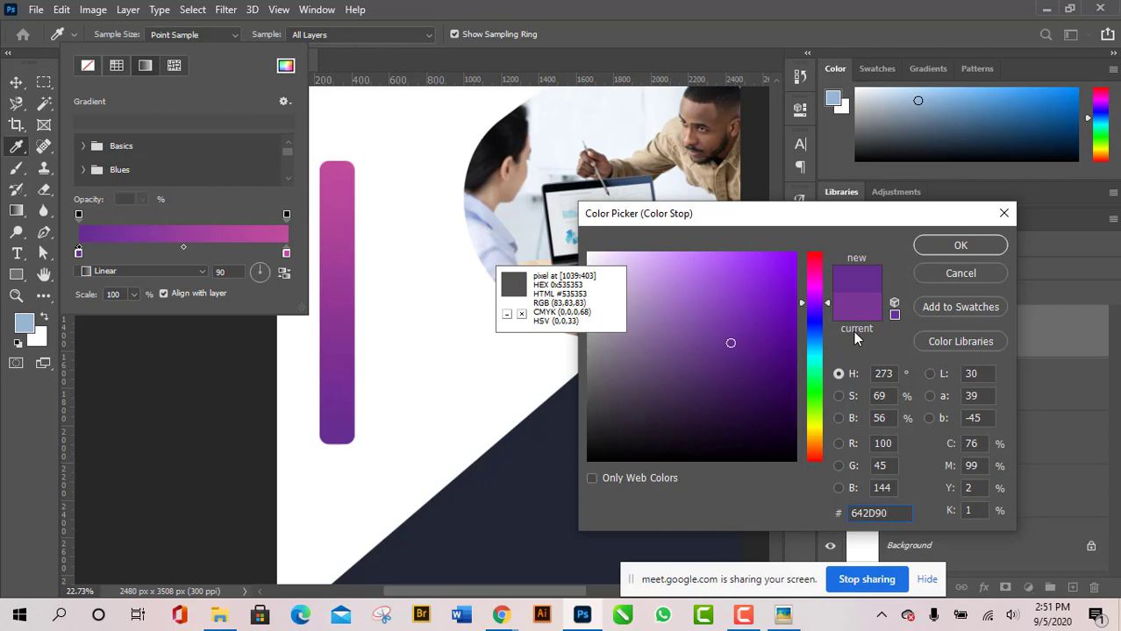
left_click(972, 247)
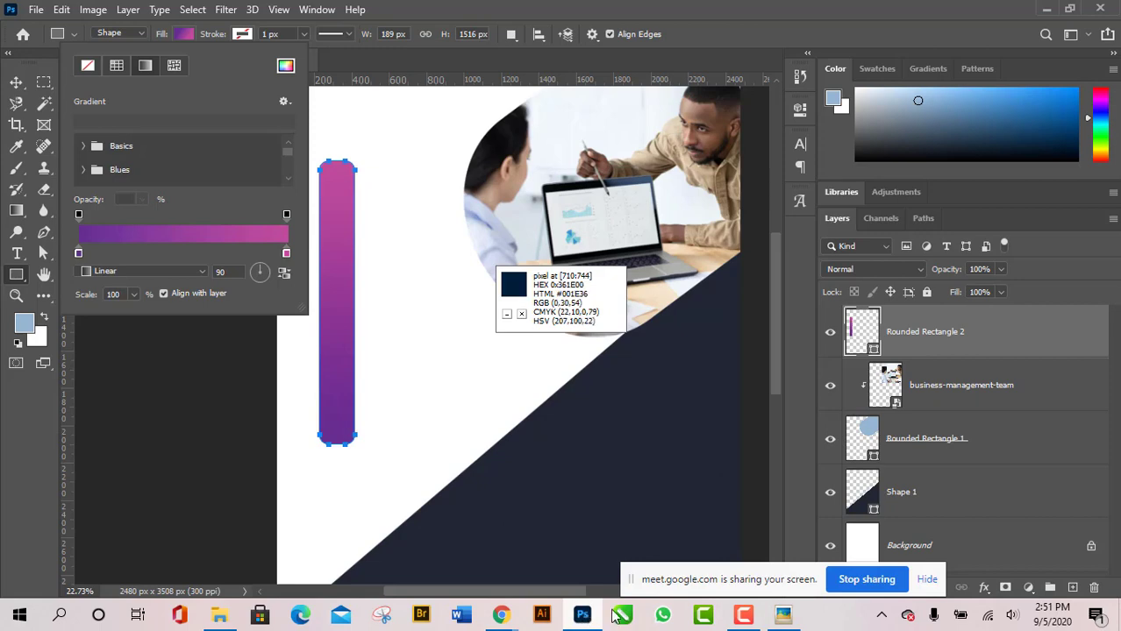
Set the ending color stop of the vertical bar's gradient fill to pink #DE277C.
left_click(783, 615)
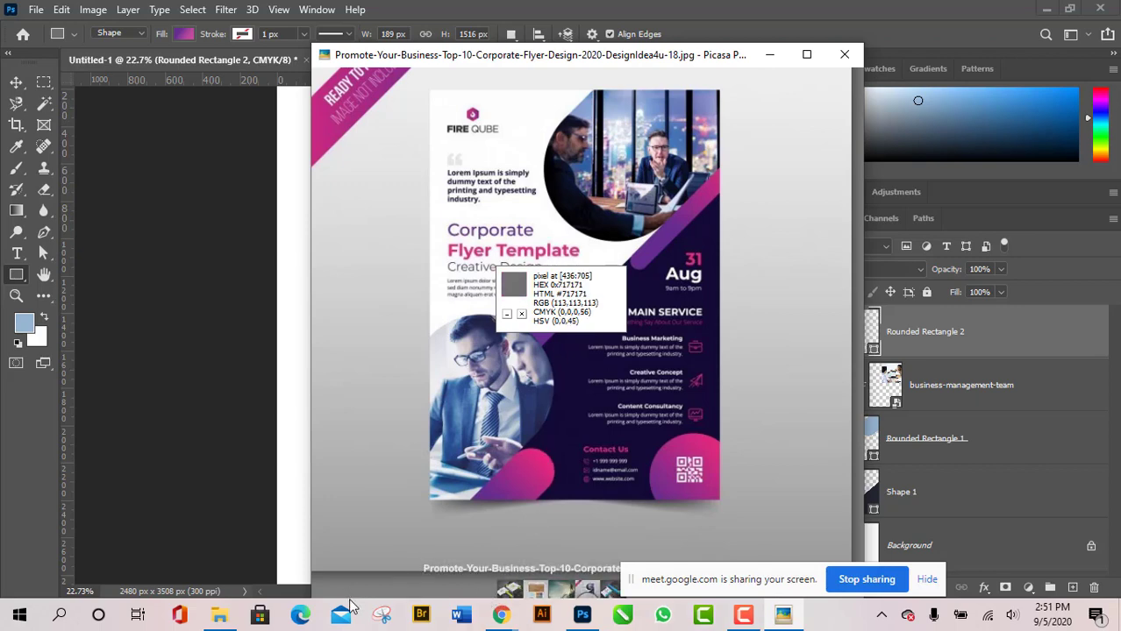
left_click(594, 620)
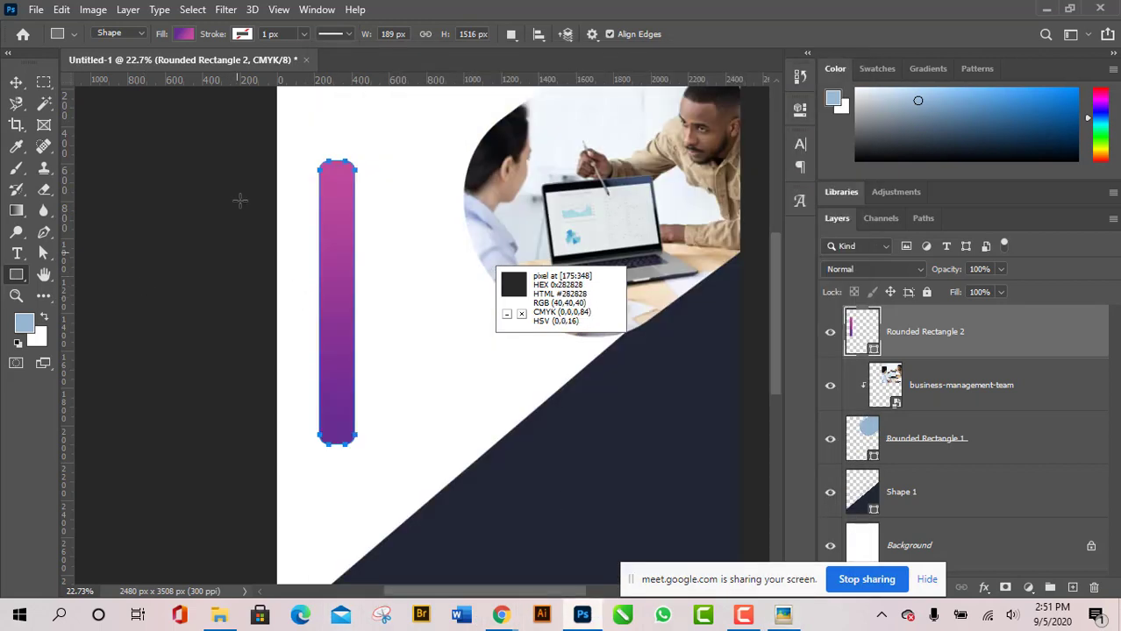
left_click(185, 39)
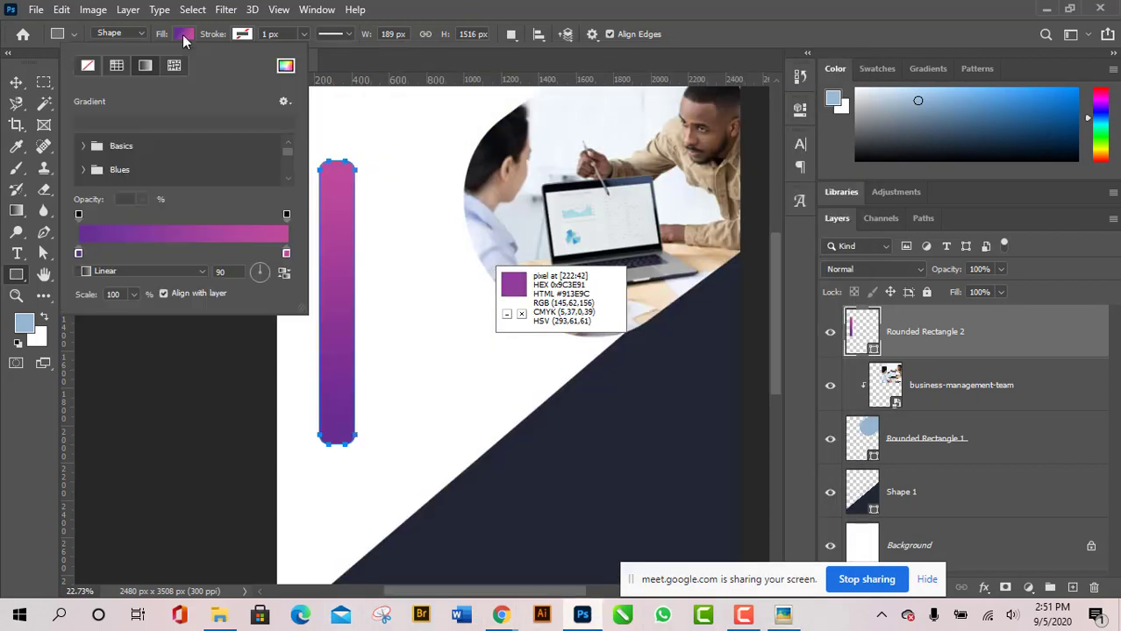
left_click(282, 253)
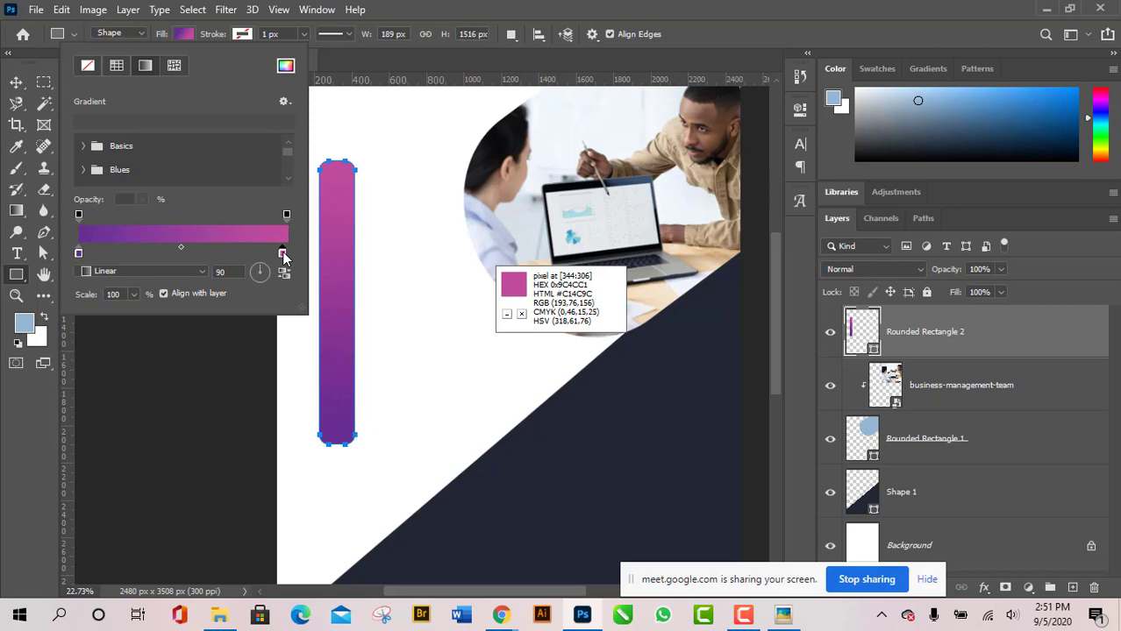
double_click(285, 255)
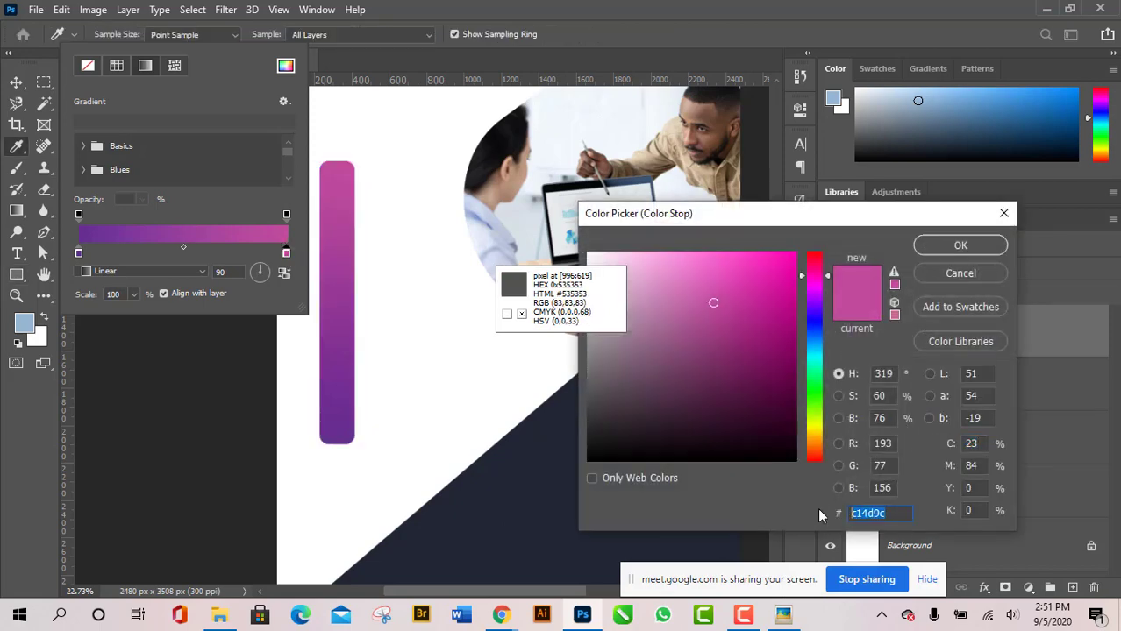
type("DE277C")
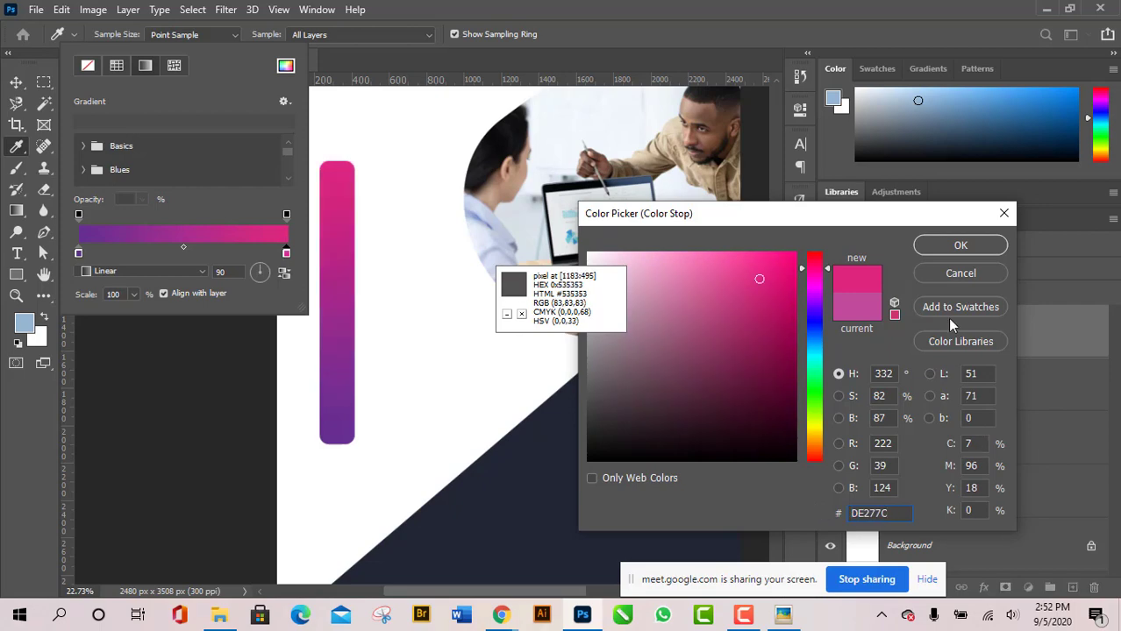
left_click(960, 249)
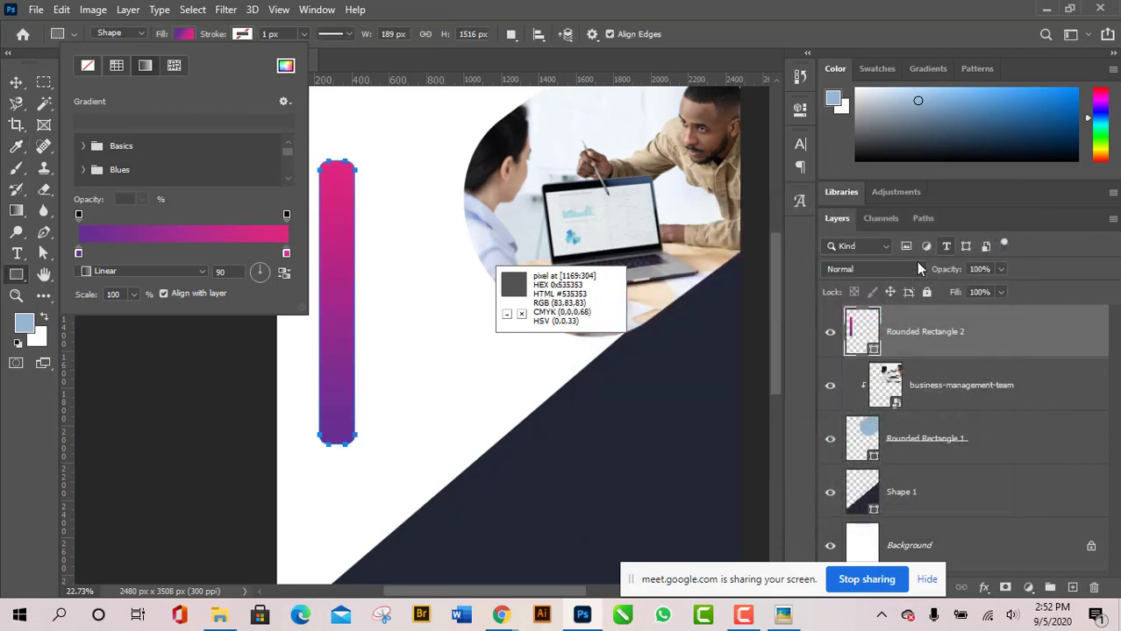
left_click(184, 33)
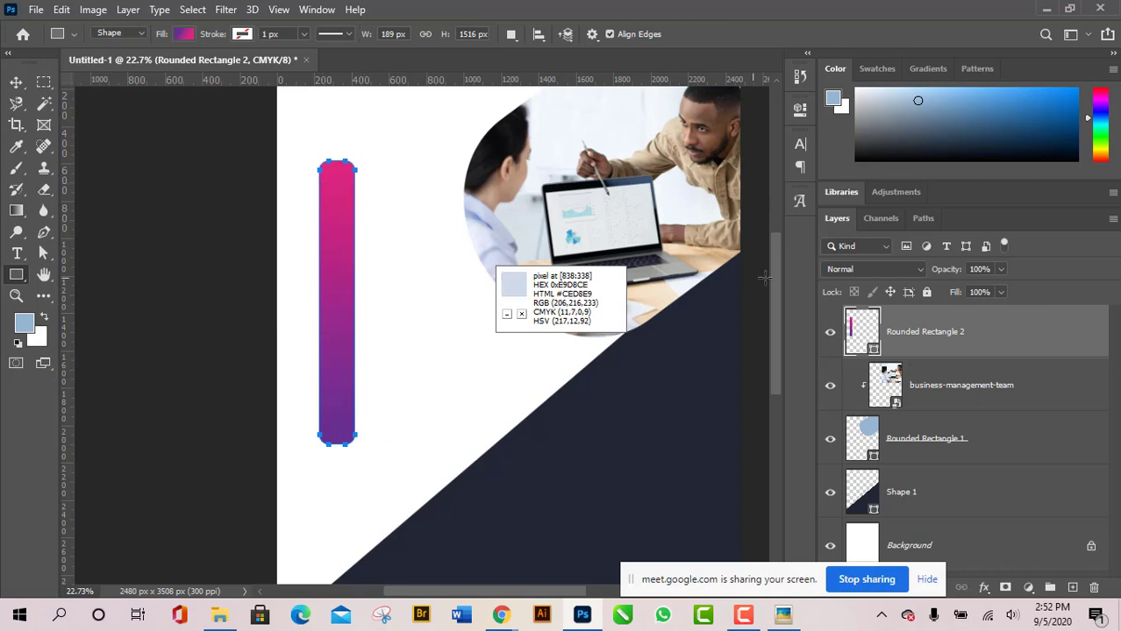
Minimize the Pixie readout, check the reference flyer, and move the gradient bar slightly to the right.
left_click(507, 316)
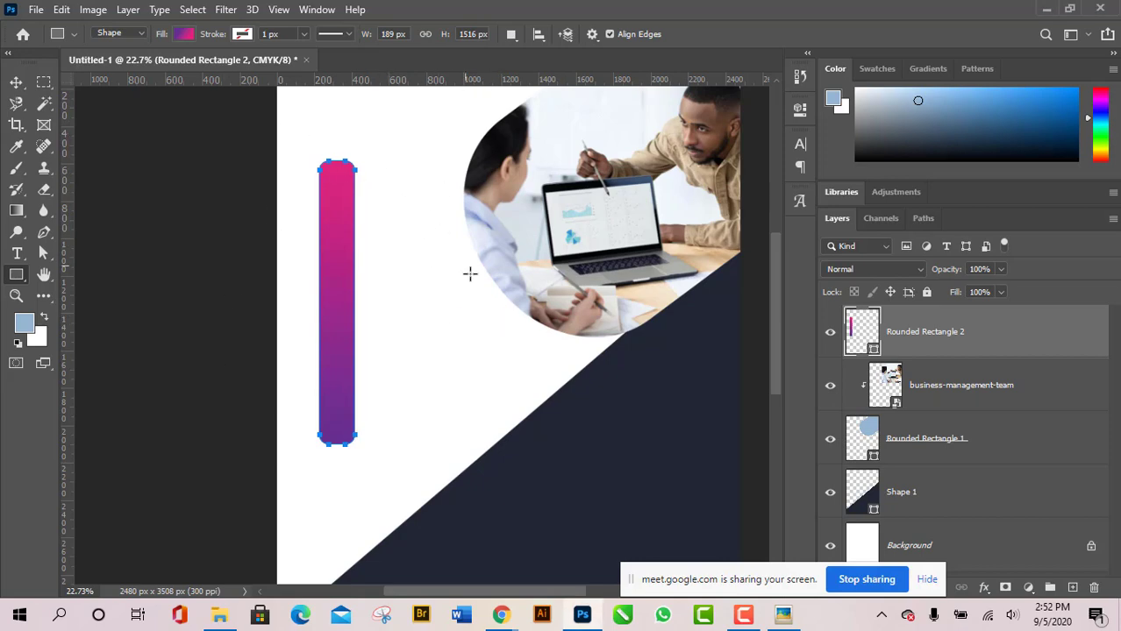
left_click(783, 618)
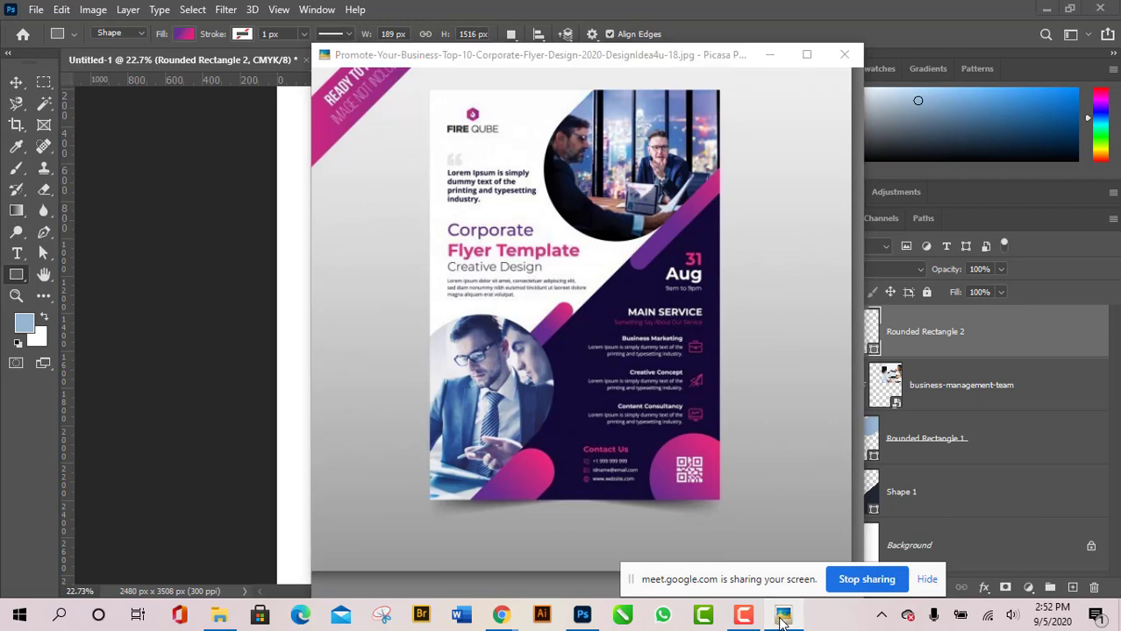
left_click(783, 617)
left_click(19, 84)
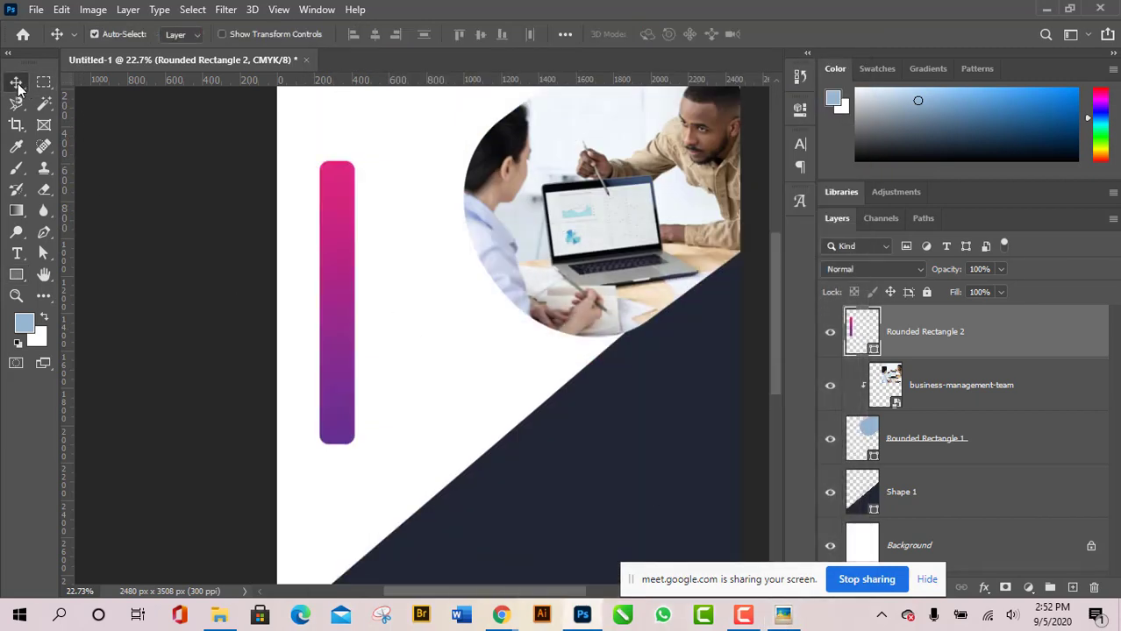
left_click_drag(328, 305, 353, 311)
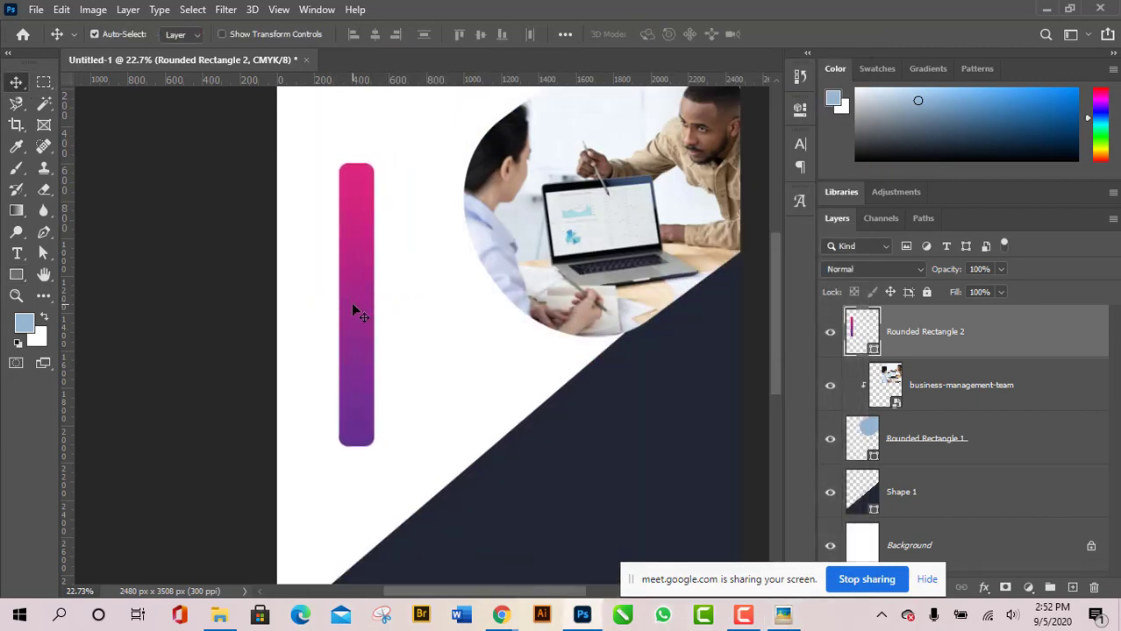
Try to round the gradient bar's ends by setting the Rounded Rectangle tool's radius to 110 px.
left_click(16, 274)
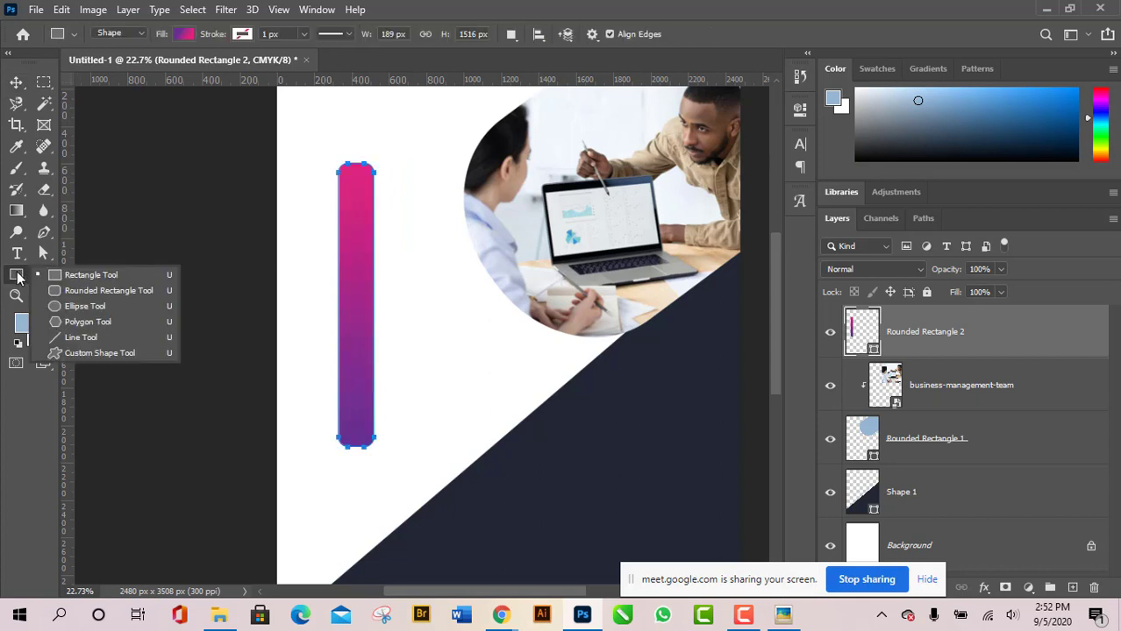
left_click(87, 290)
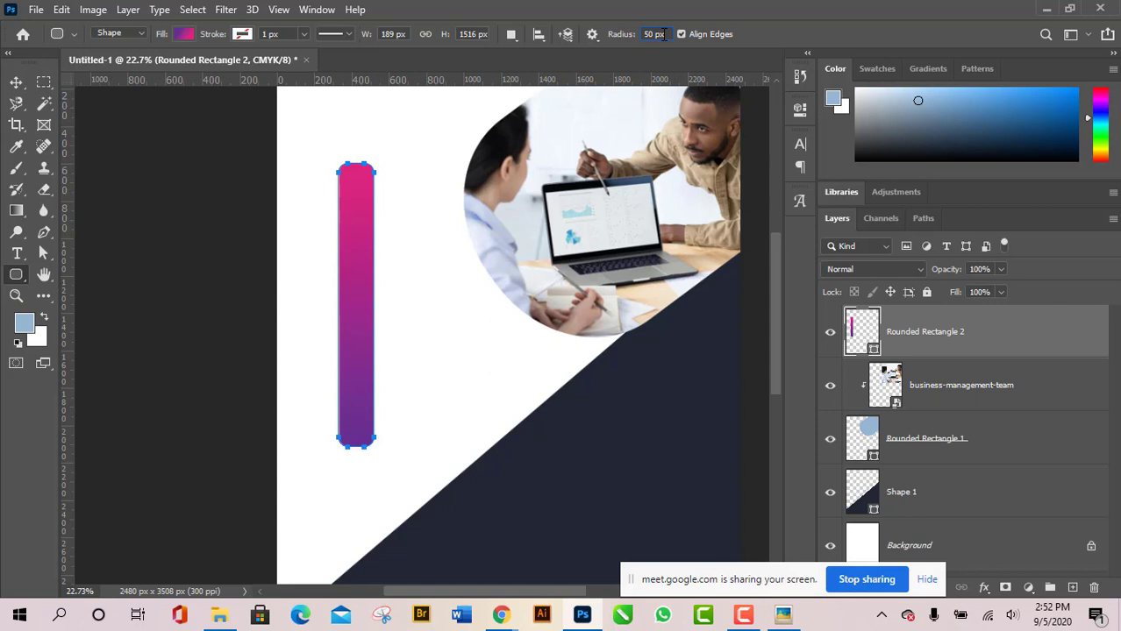
left_click(663, 34)
type("60")
key("Return")
left_click(15, 81)
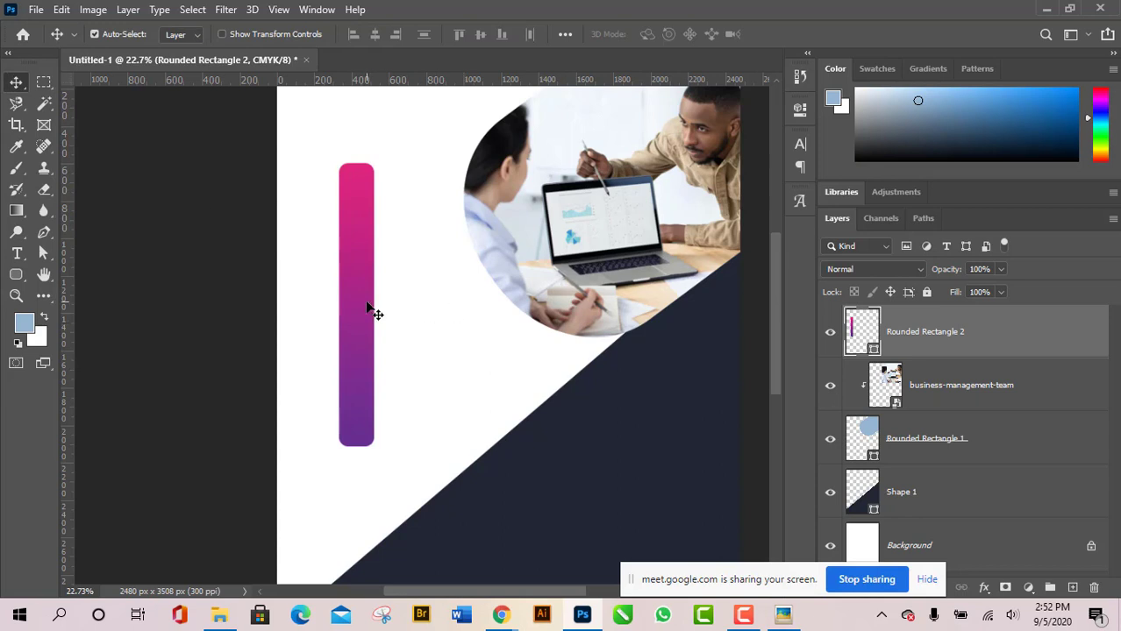
Set the linked corner radii of the gradient bar to 100 px in its live shape properties, and deselect the bar.
left_click(18, 279)
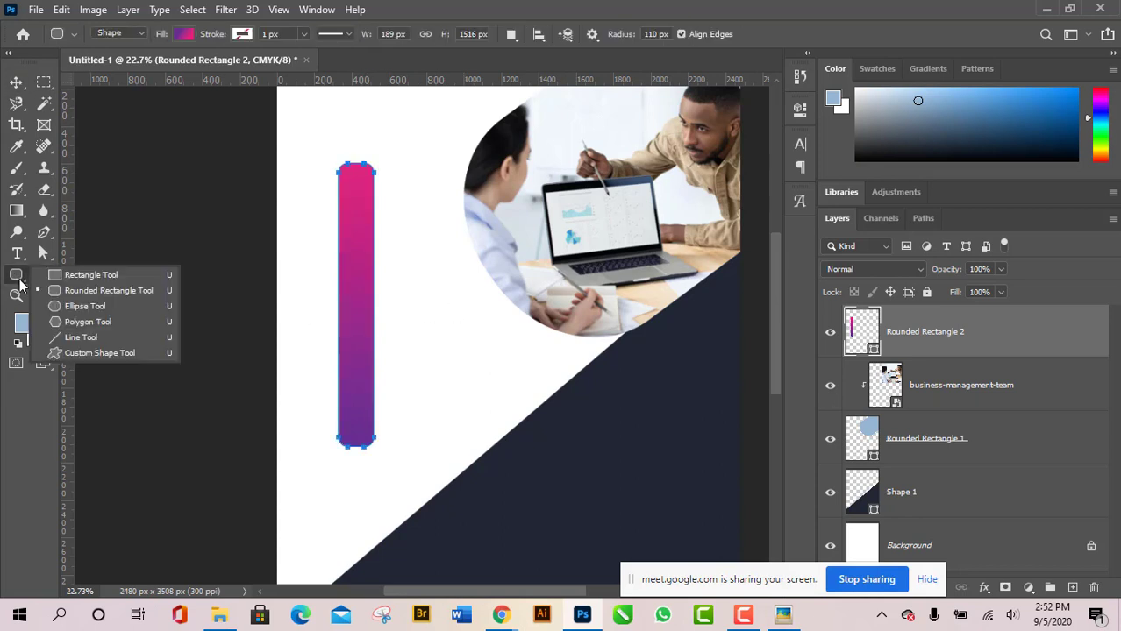
left_click(67, 292)
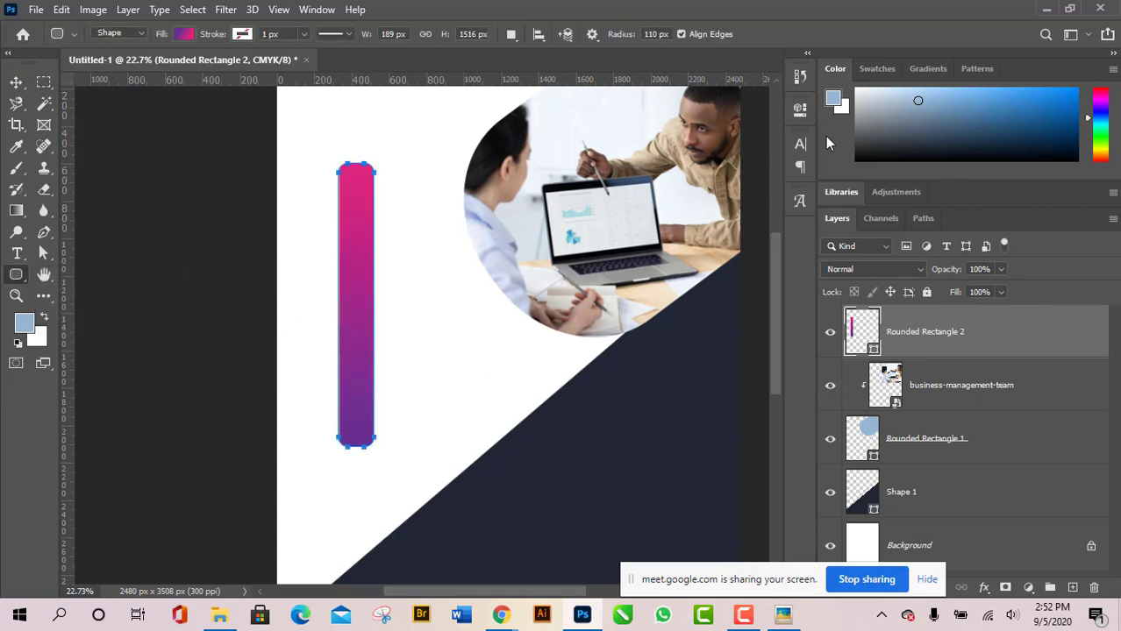
left_click(802, 111)
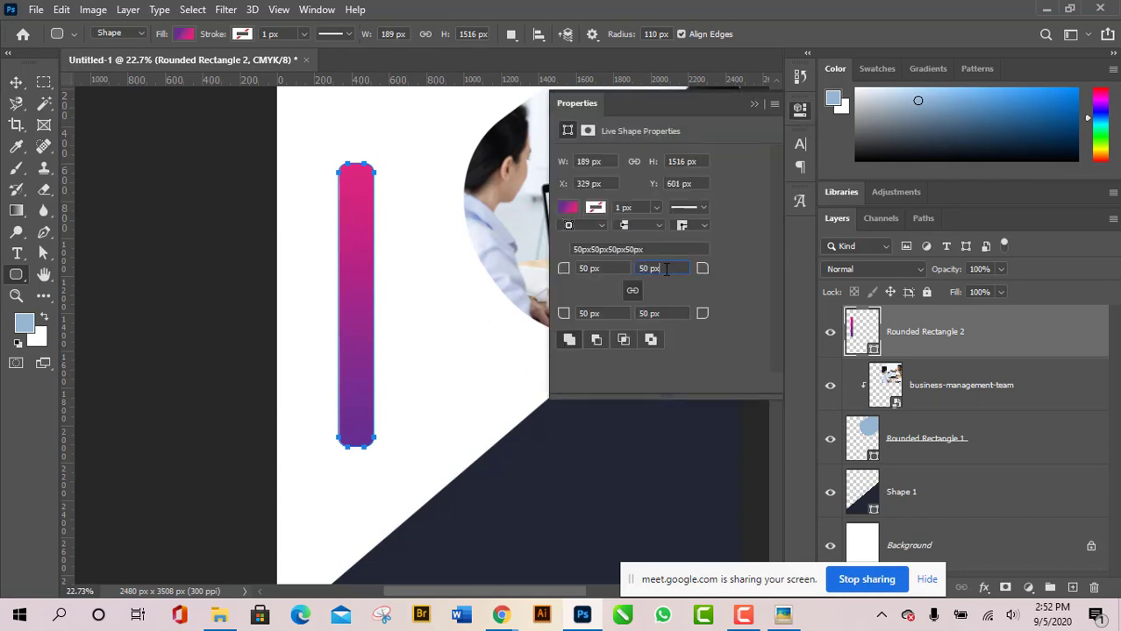
left_click_drag(668, 267, 625, 274)
type("100")
key("Return")
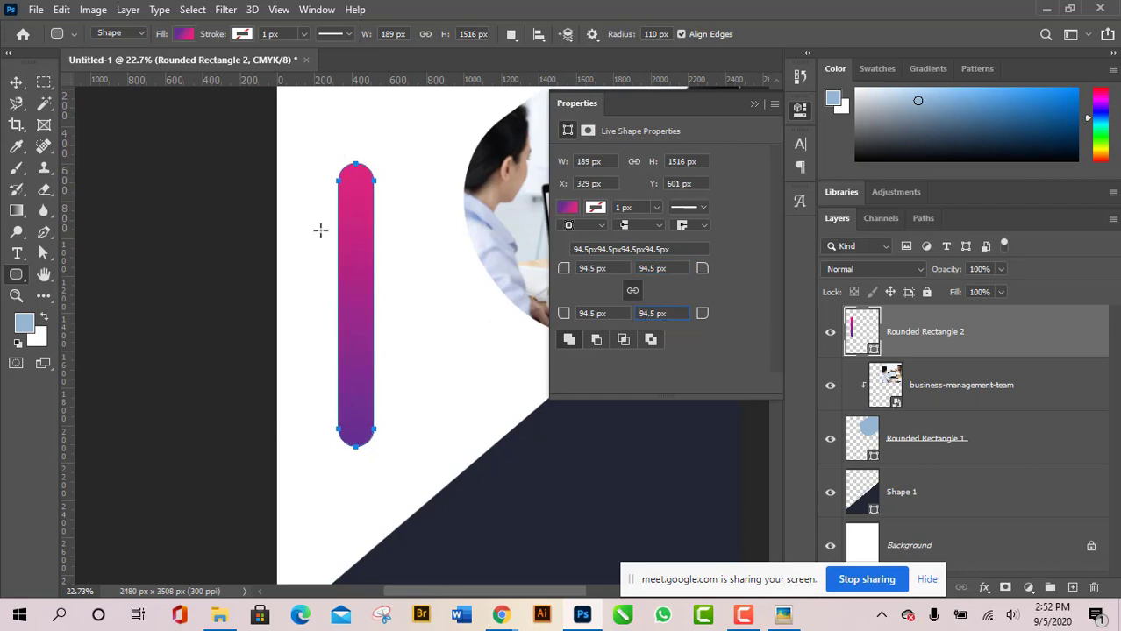
left_click(799, 110)
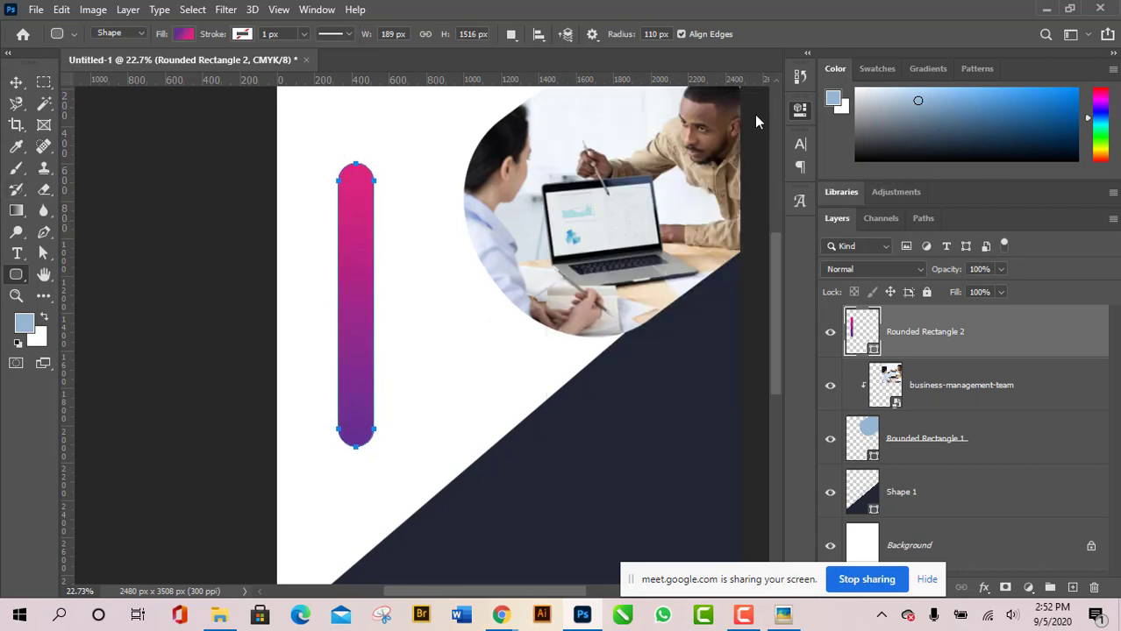
left_click(15, 85)
left_click(455, 372)
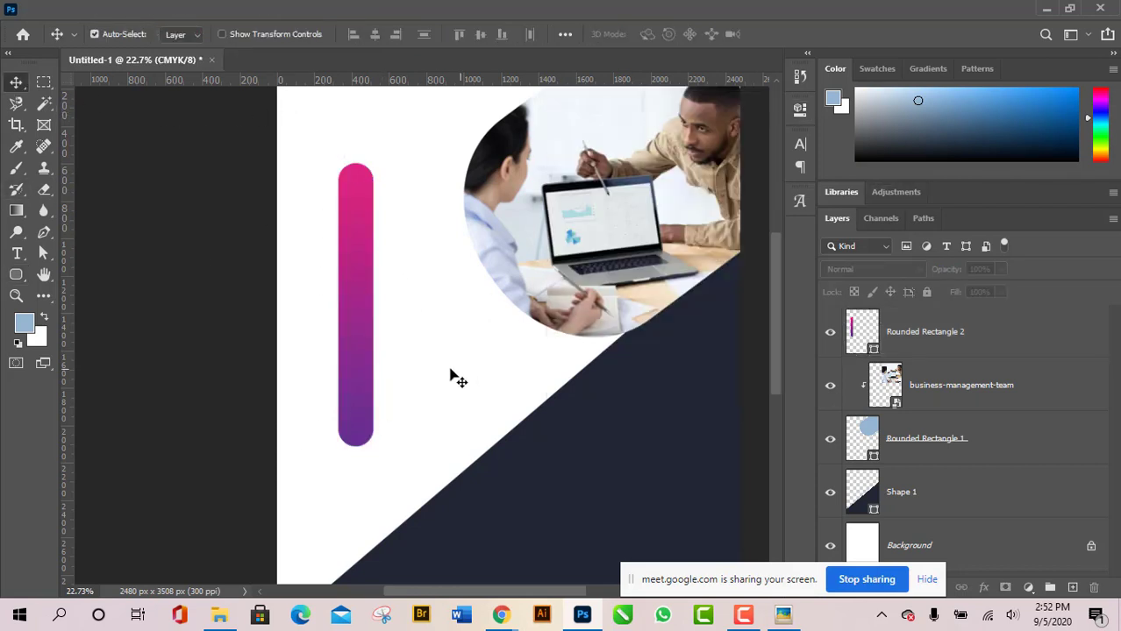
Check the diagonal bar in the reference flyer and move the gradient bar across the photo and the dark diagonal shape.
left_click(783, 616)
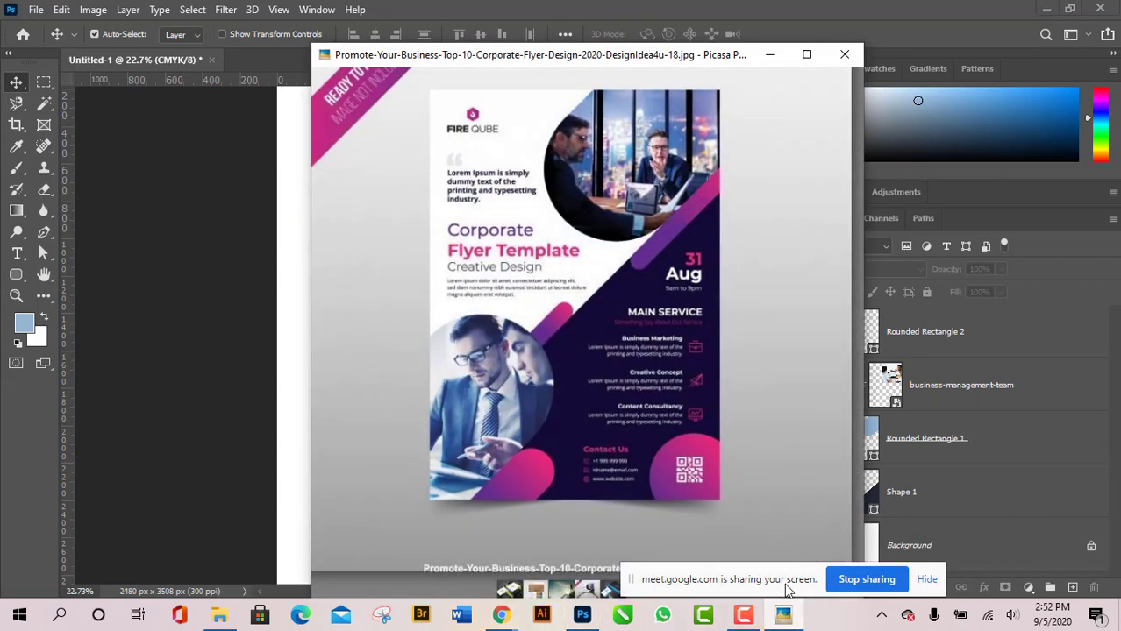
left_click(783, 616)
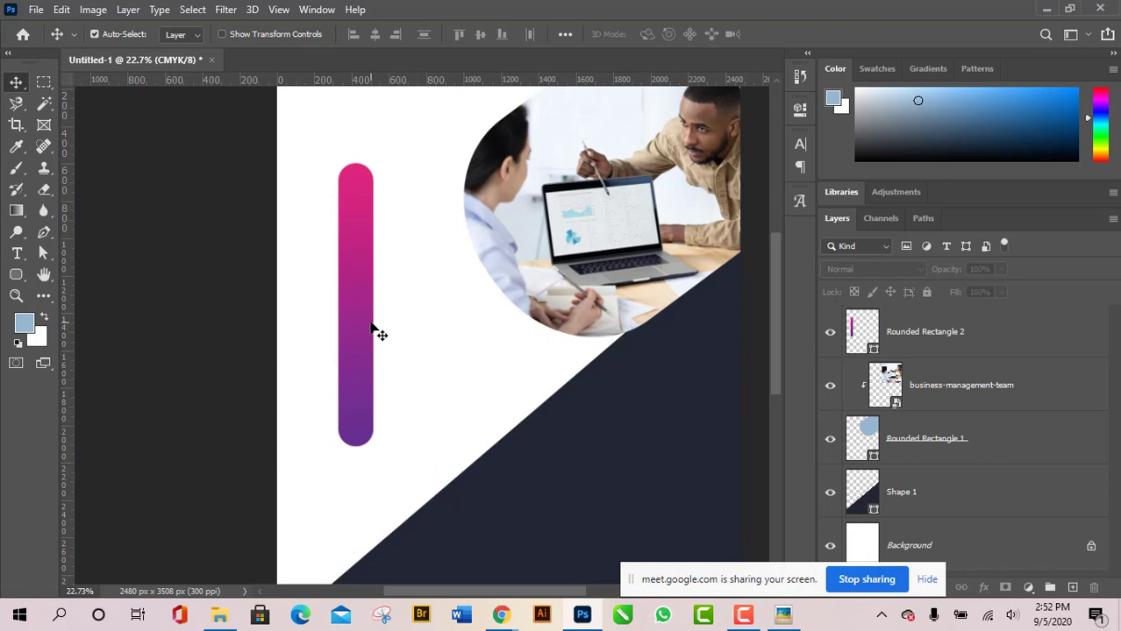
scroll(181, 374, "down", 1)
left_click_drag(320, 311, 514, 333)
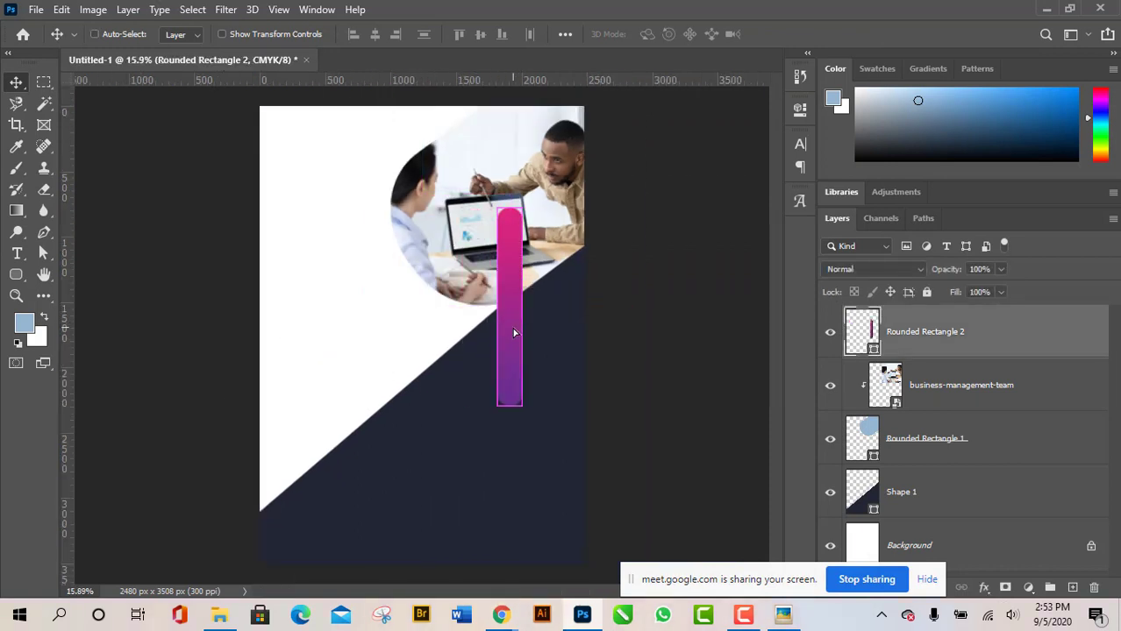
Rotate the gradient bar about 52° clockwise, narrow it, and align it along the diagonal edge beneath the photo.
key("ctrl+t")
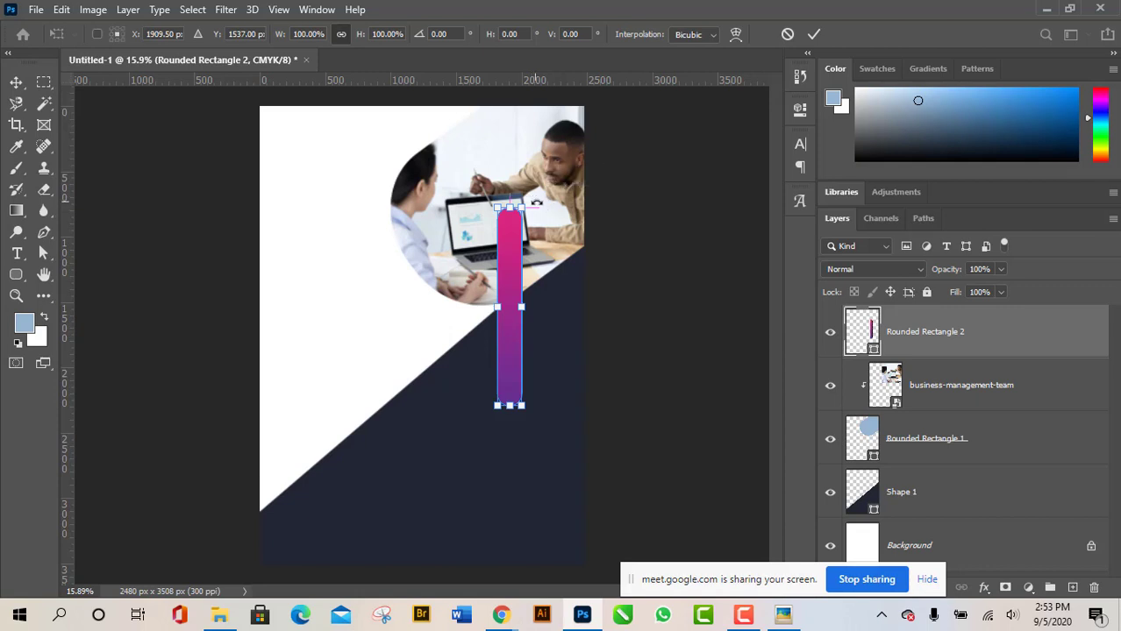
left_click_drag(537, 196, 597, 237)
left_click_drag(545, 282, 541, 278)
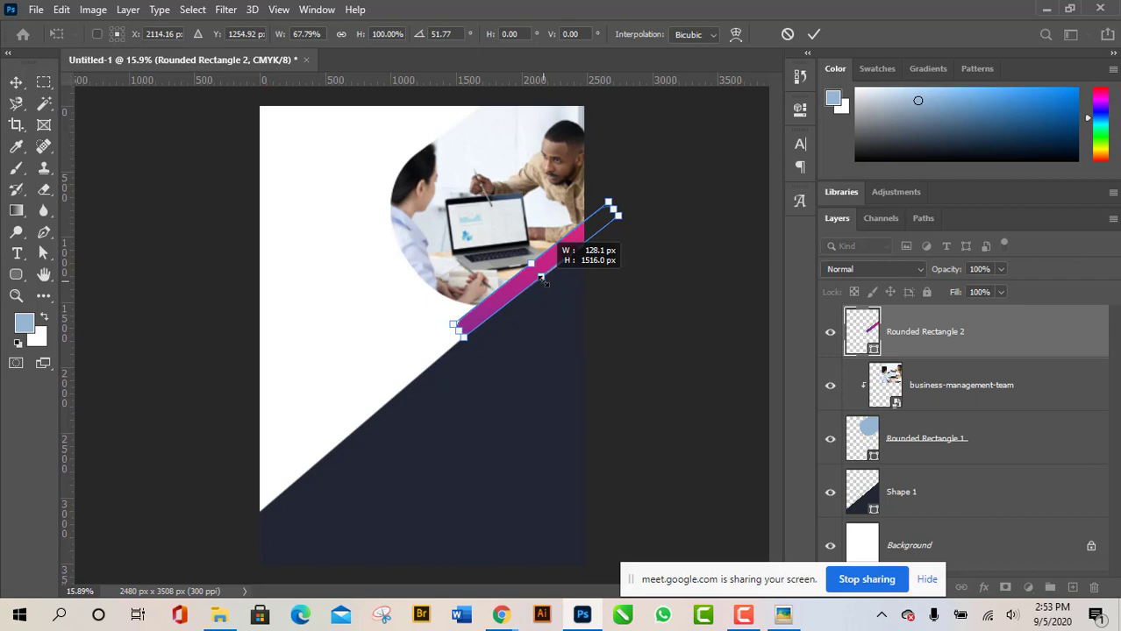
left_click(814, 34)
mouse_move(572, 246)
left_mouse_down()
mouse_move(572, 263)
mouse_move(566, 246)
left_mouse_up()
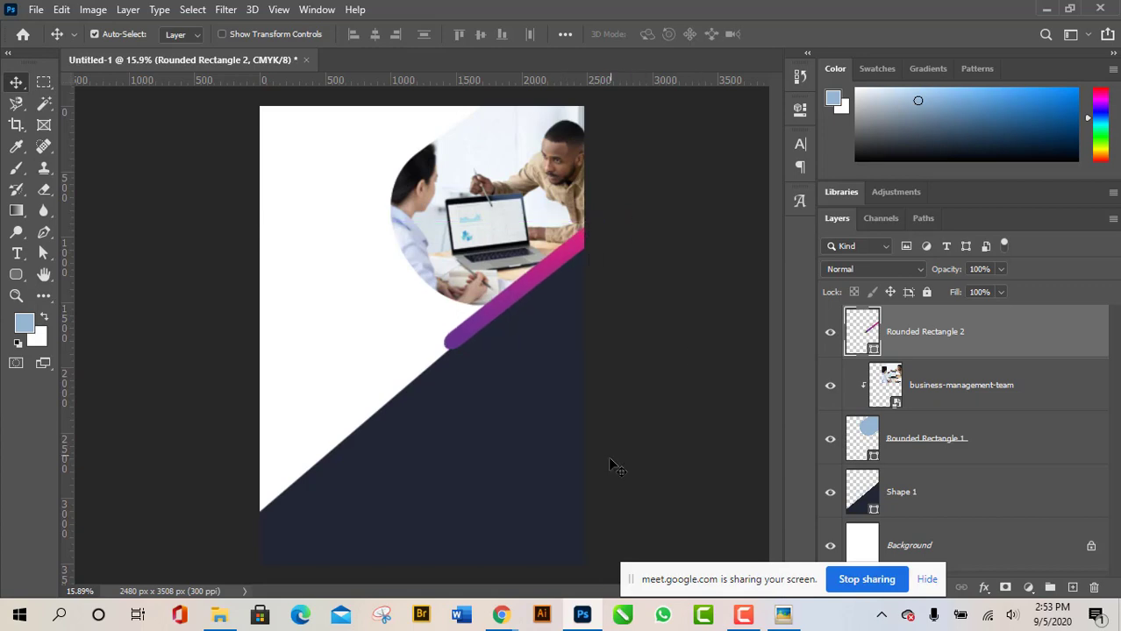
Check the reference flyer's diagonal bars and their gradients against the bar in the document.
left_click(782, 615)
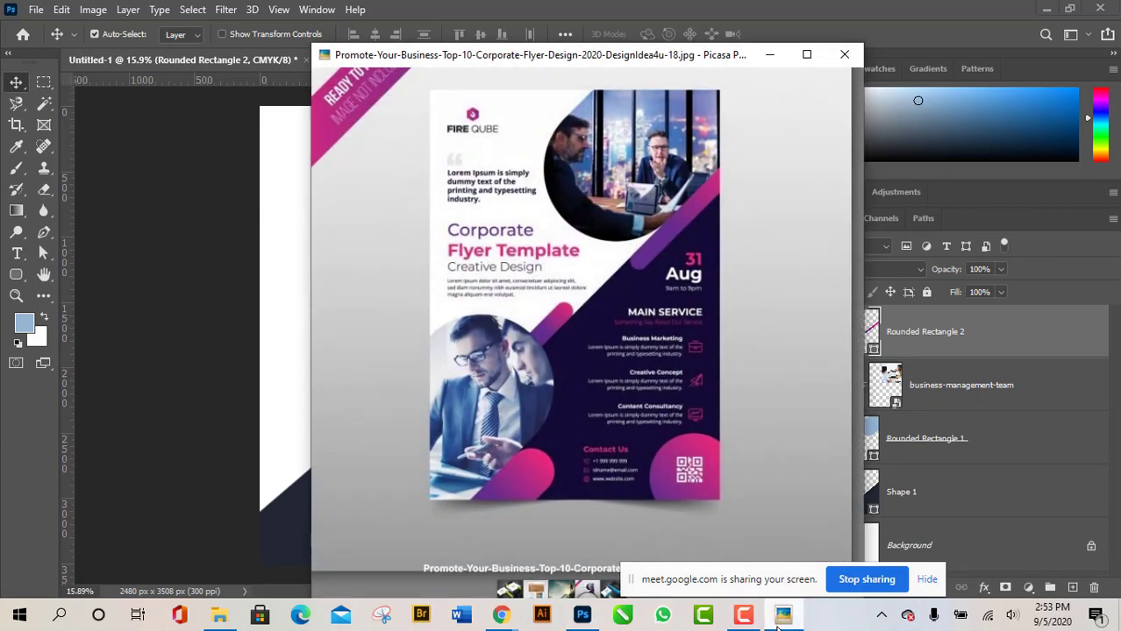
left_click(777, 627)
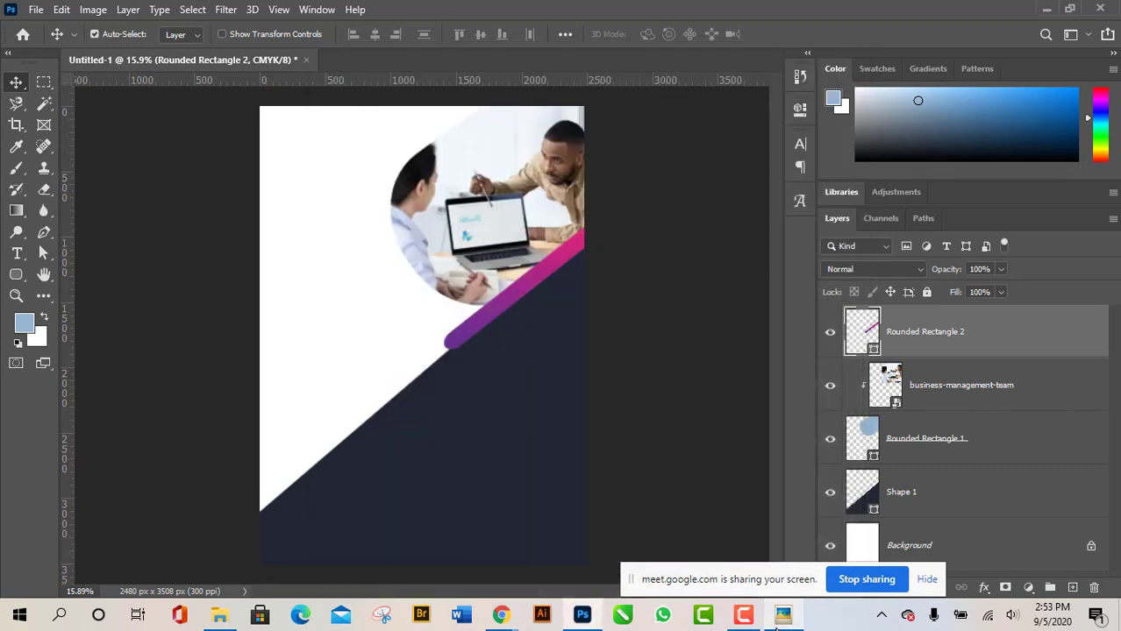
left_click(780, 617)
left_click(781, 617)
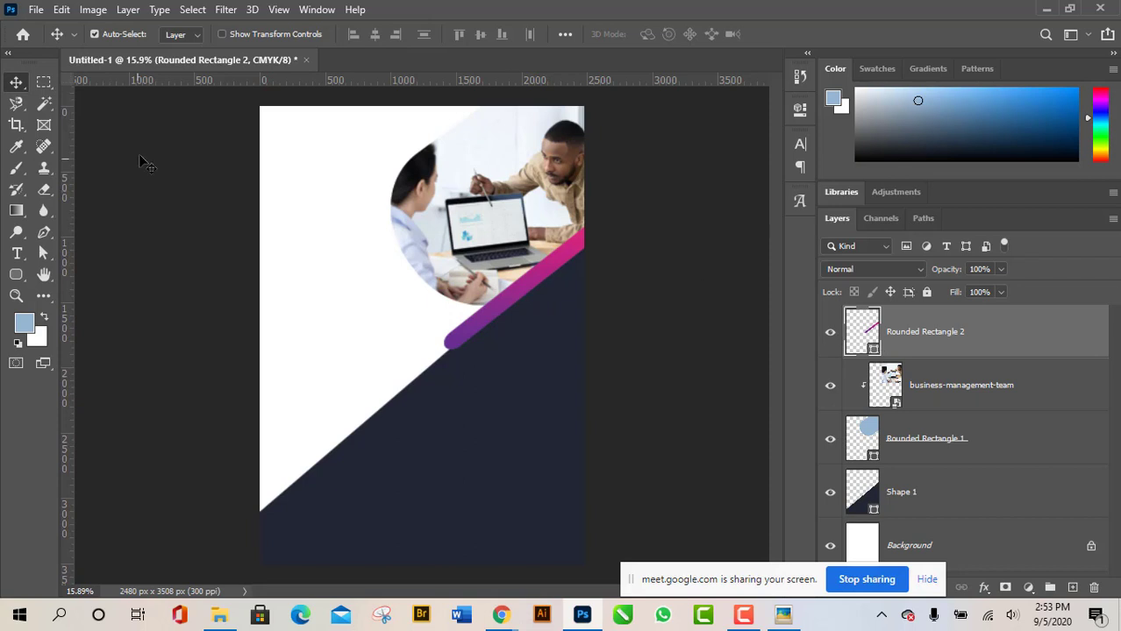
Add a black color stop to the bar's gradient fill and move it toward the purple end.
left_click(16, 275)
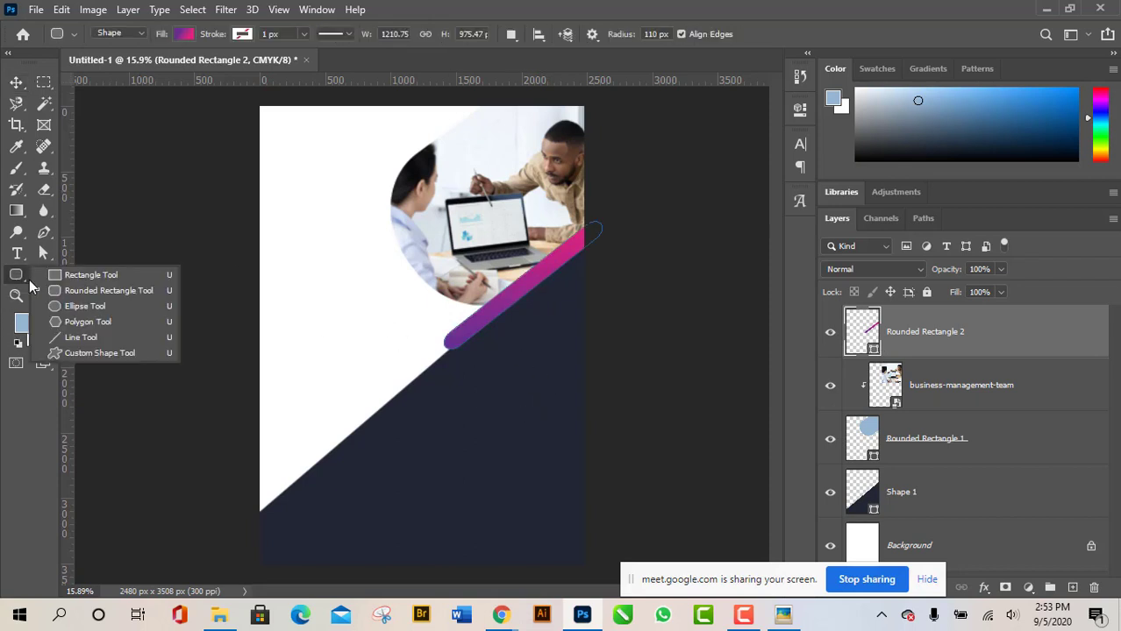
left_click(74, 275)
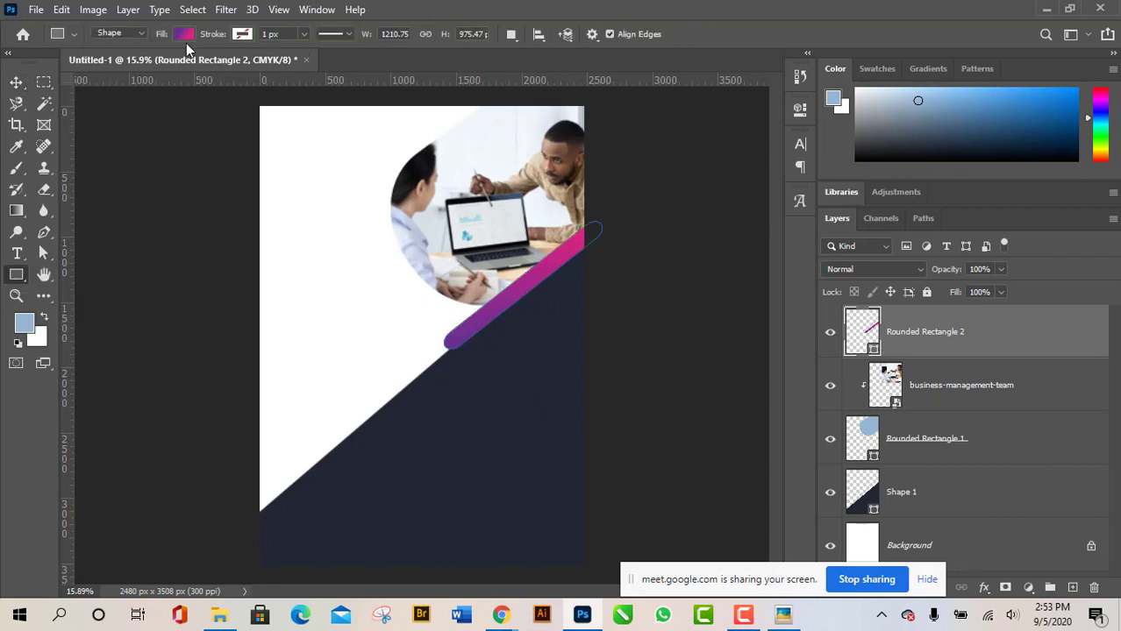
left_click(183, 34)
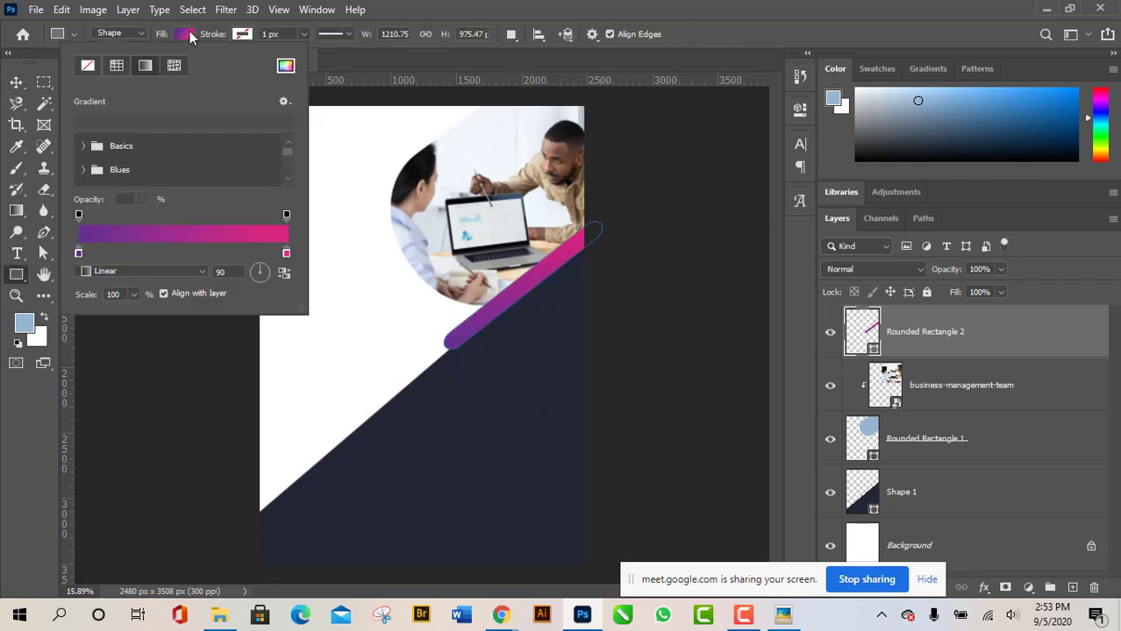
left_click(114, 253)
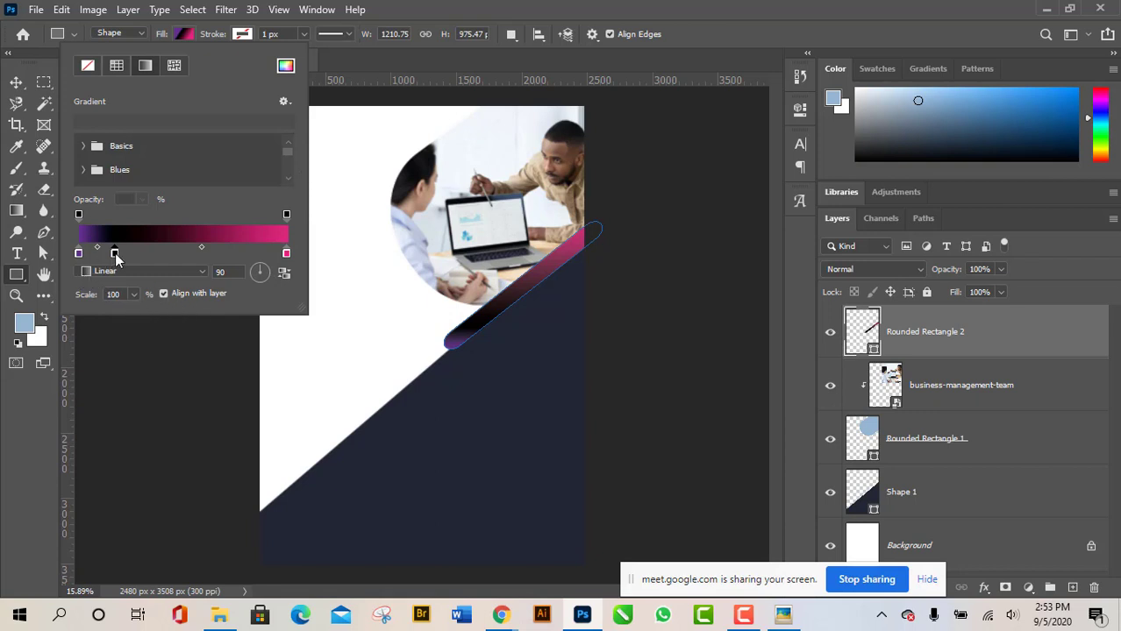
mouse_move(117, 254)
left_mouse_down()
mouse_move(105, 255)
mouse_move(116, 256)
left_mouse_up()
left_click(114, 253)
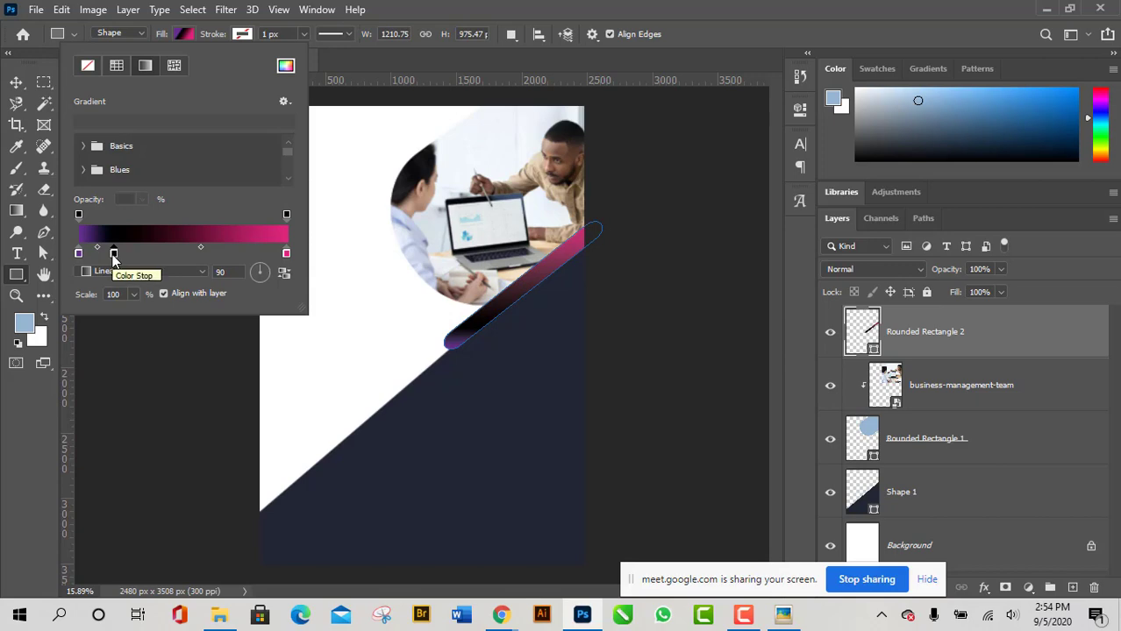
left_click_drag(114, 254, 105, 255)
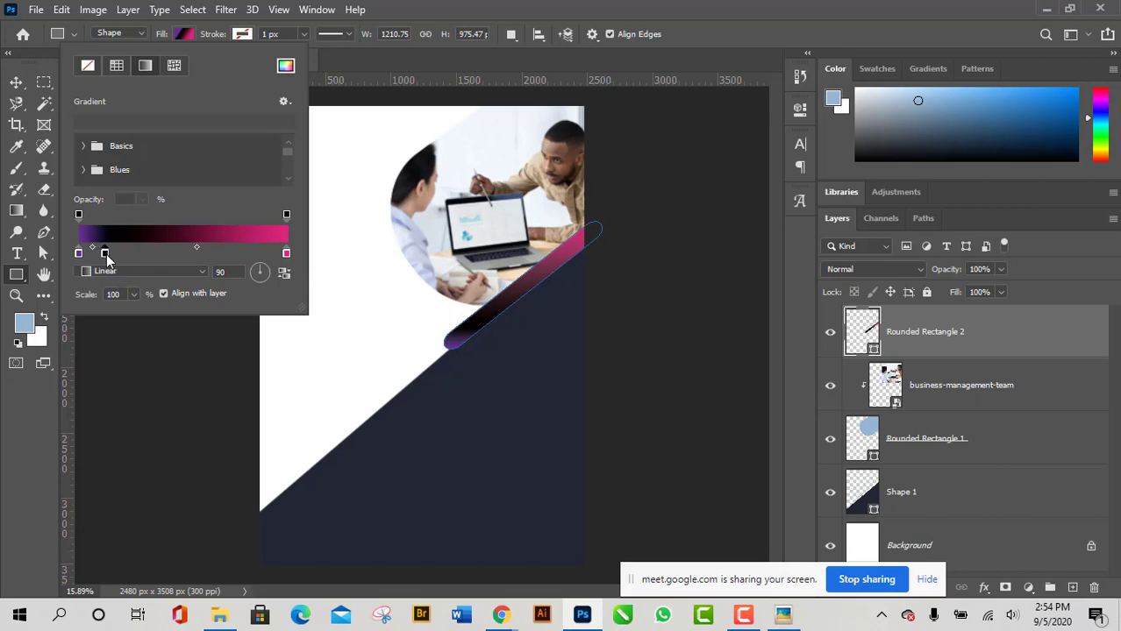
Switch to the Google Meet call in Chrome and stop sharing the screen.
left_click(1050, 7)
left_click(1050, 8)
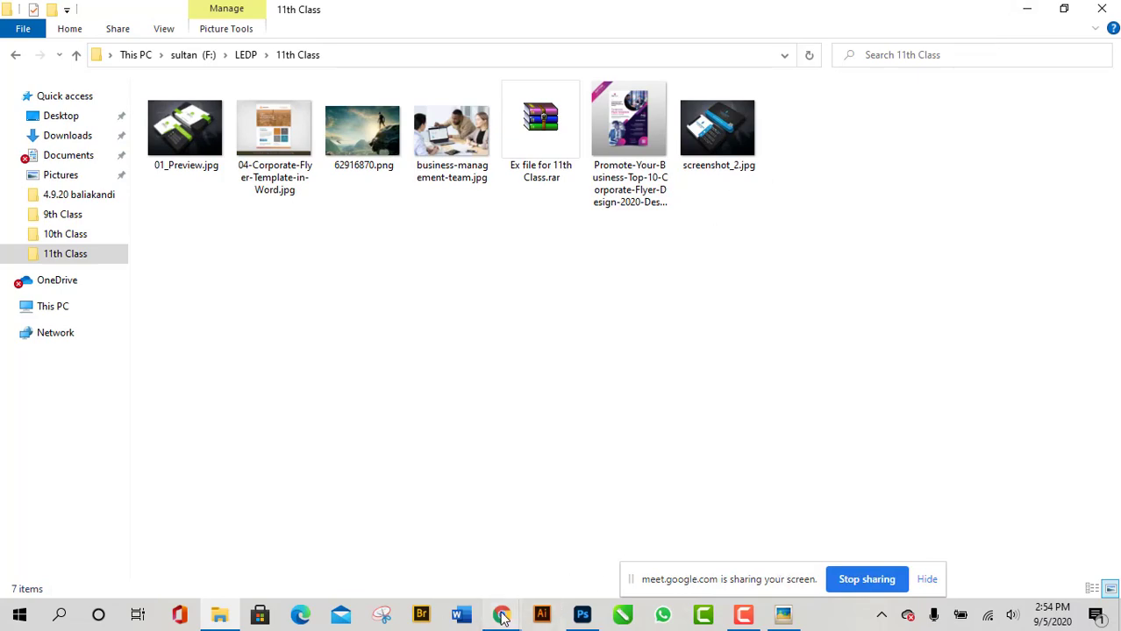
mouse_move(501, 614)
left_click(418, 543)
left_click(625, 9)
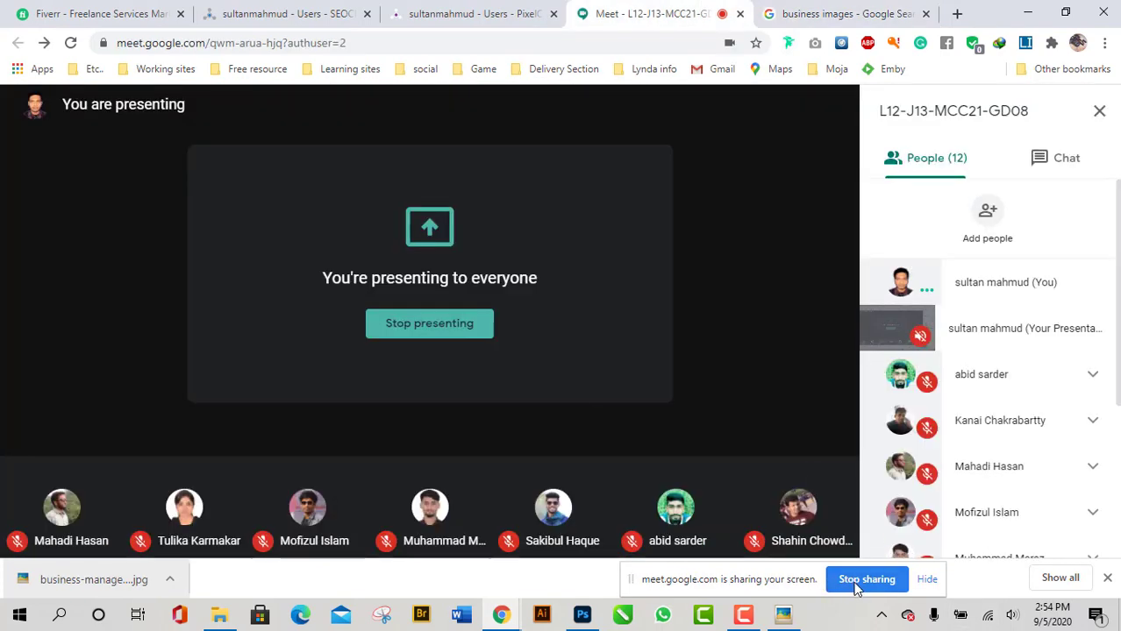
left_click(855, 584)
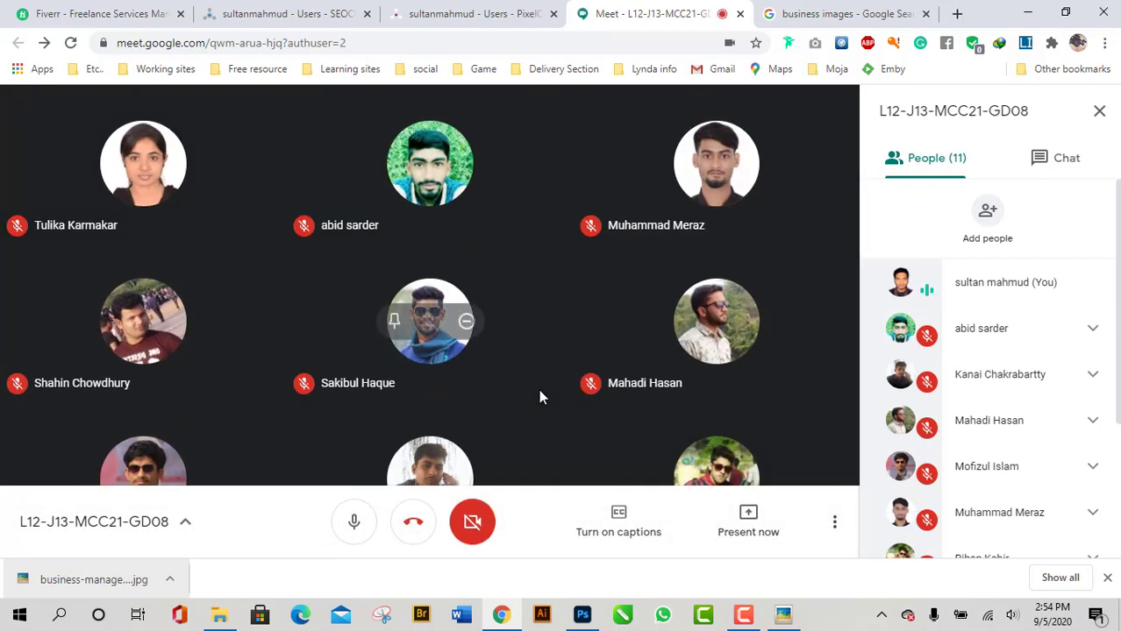
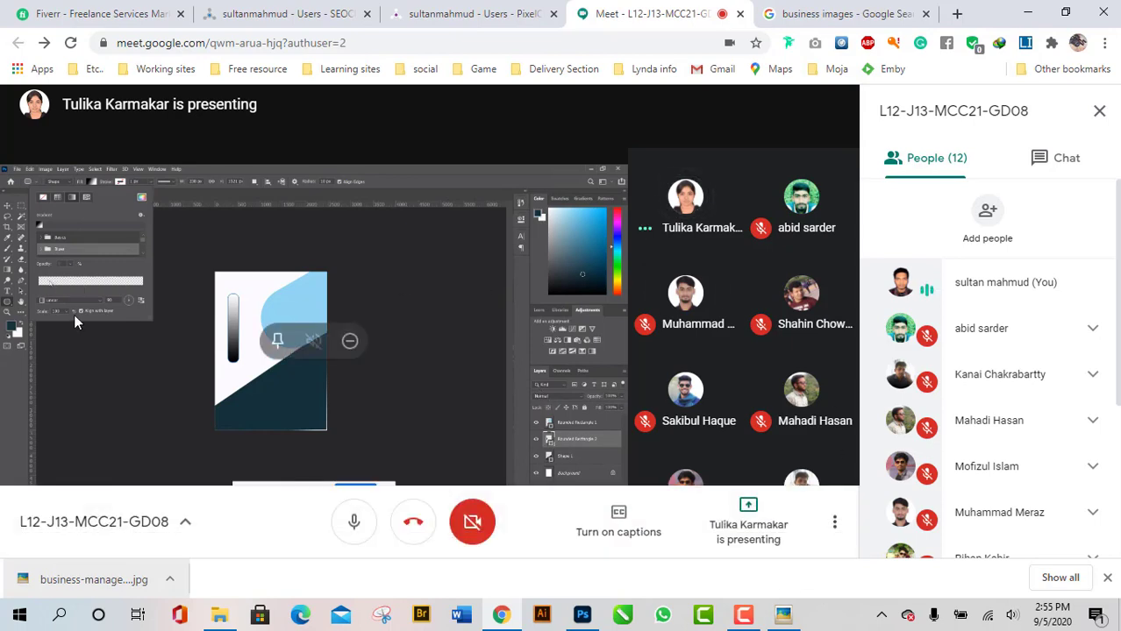
Switch to Photoshop and move the gradient's black color stop slightly closer to the purple stop.
left_click(582, 617)
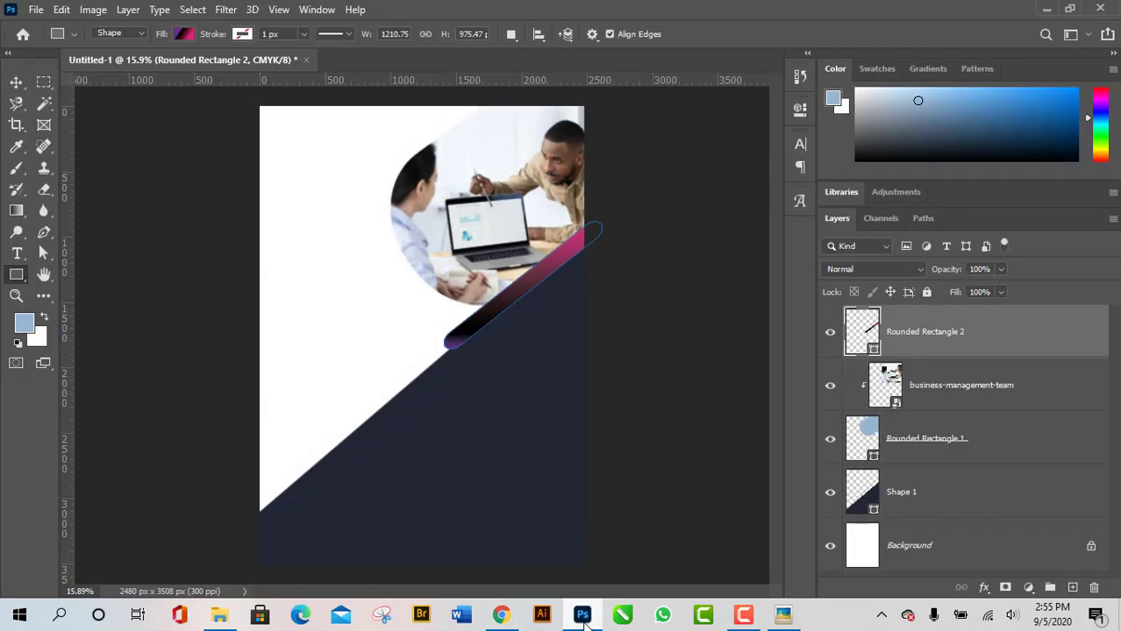
left_click(185, 36)
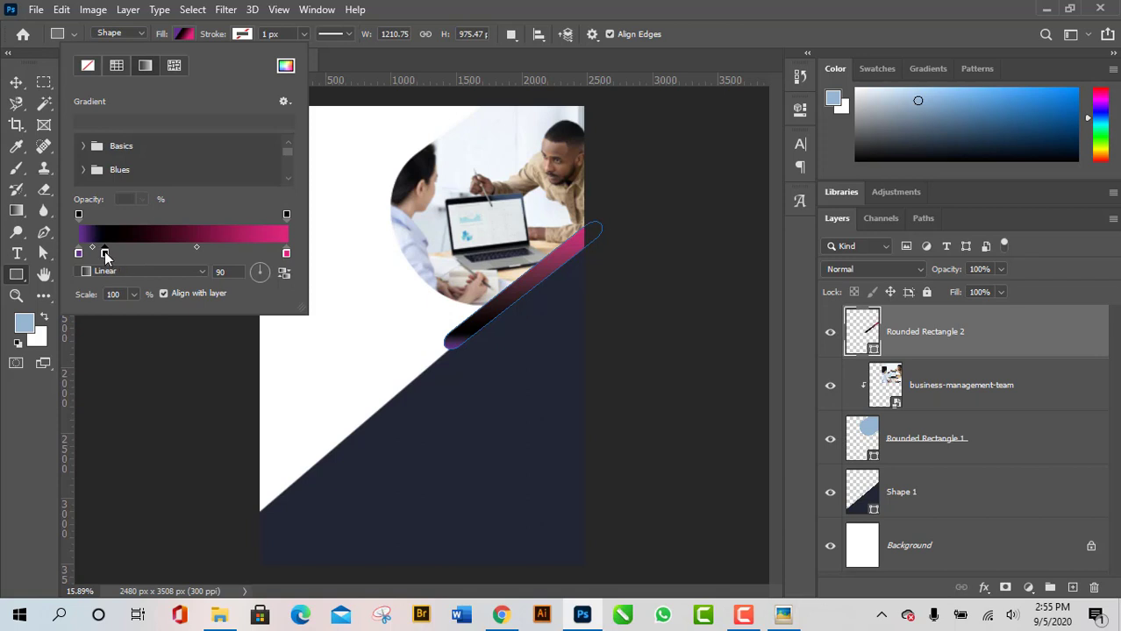
left_click_drag(105, 255, 102, 254)
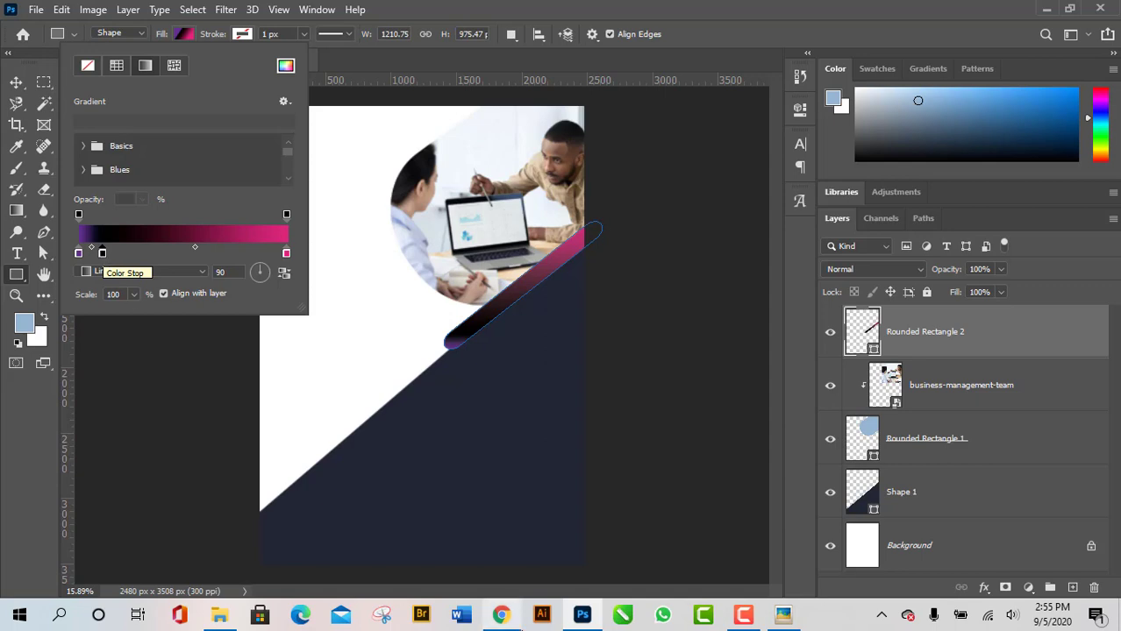
Compare the participant's presented gradient settings in Google Meet with the bar's fill options in Photoshop.
left_click(502, 621)
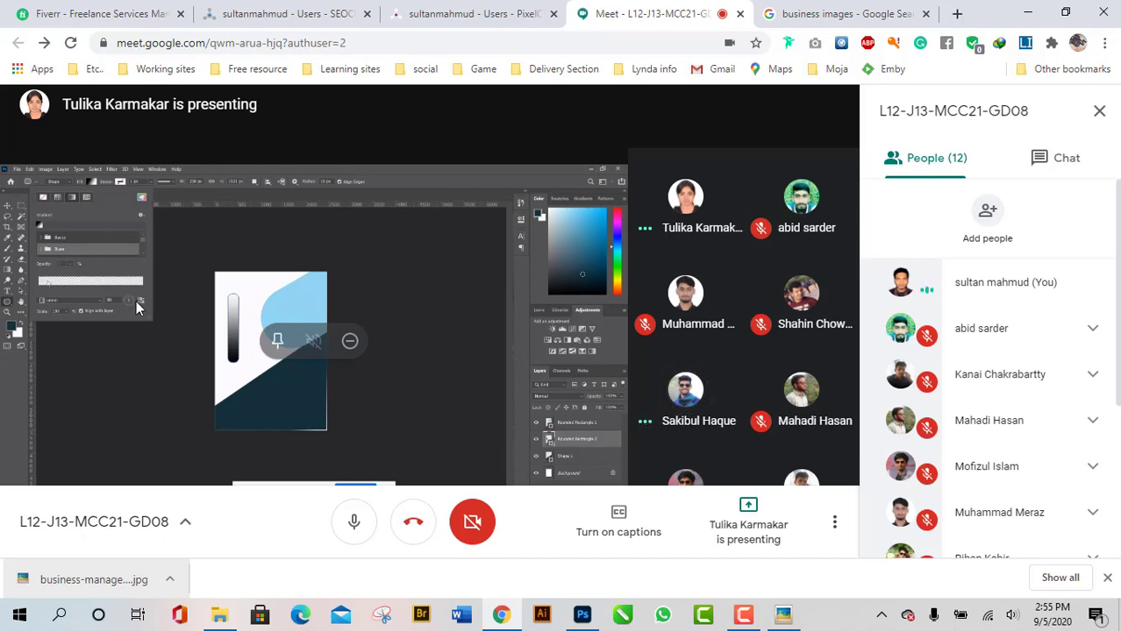
left_click(582, 613)
left_click(182, 35)
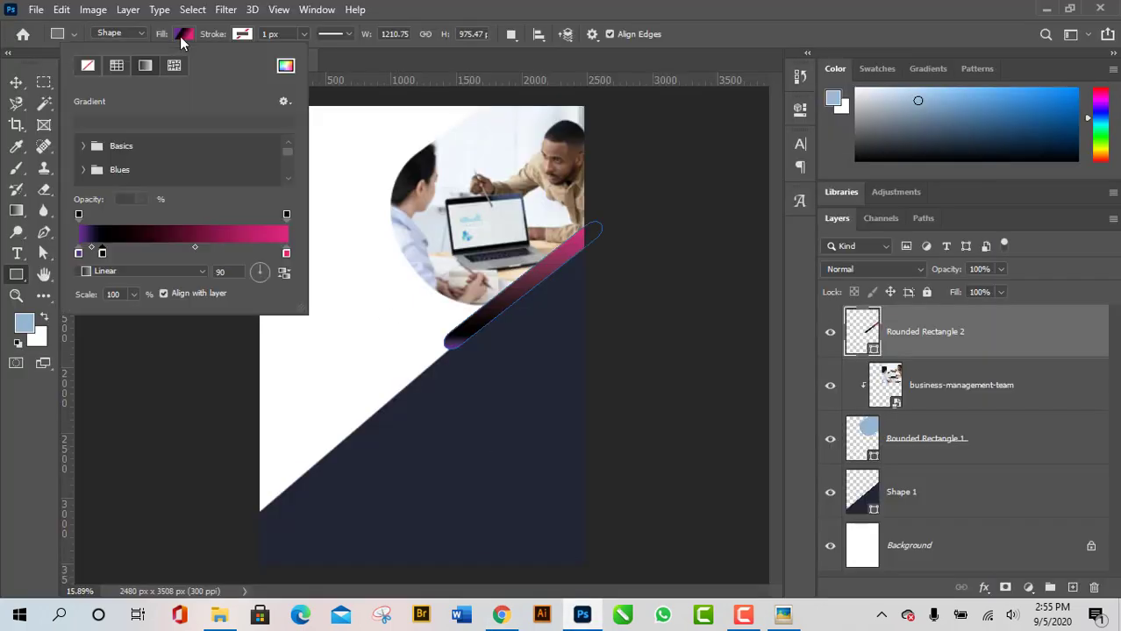
left_click(182, 39)
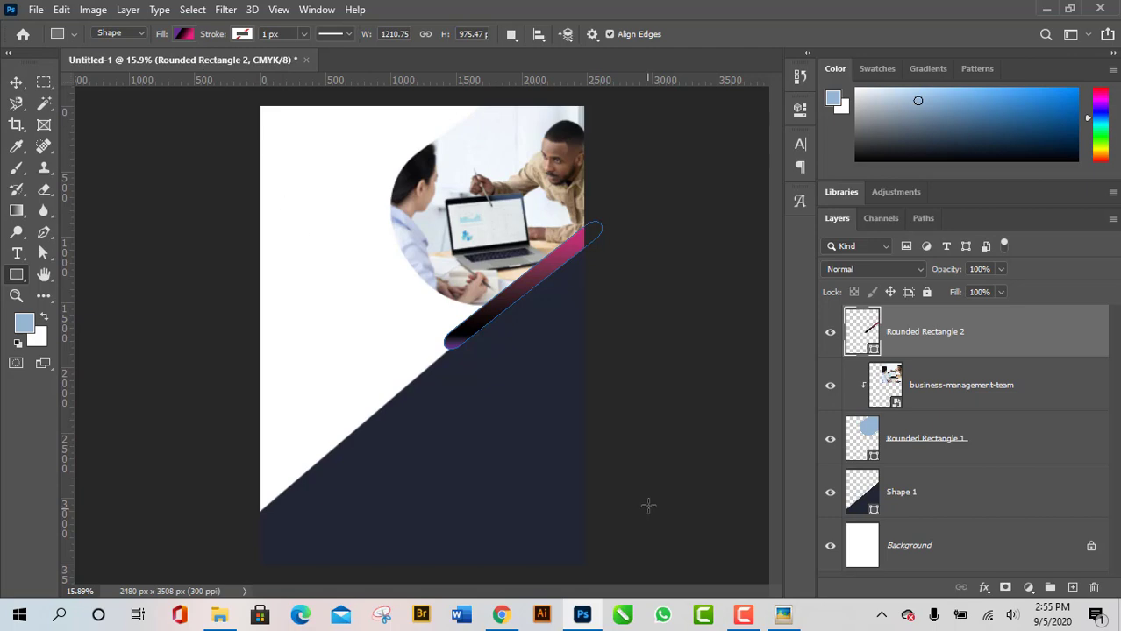
left_click(500, 614)
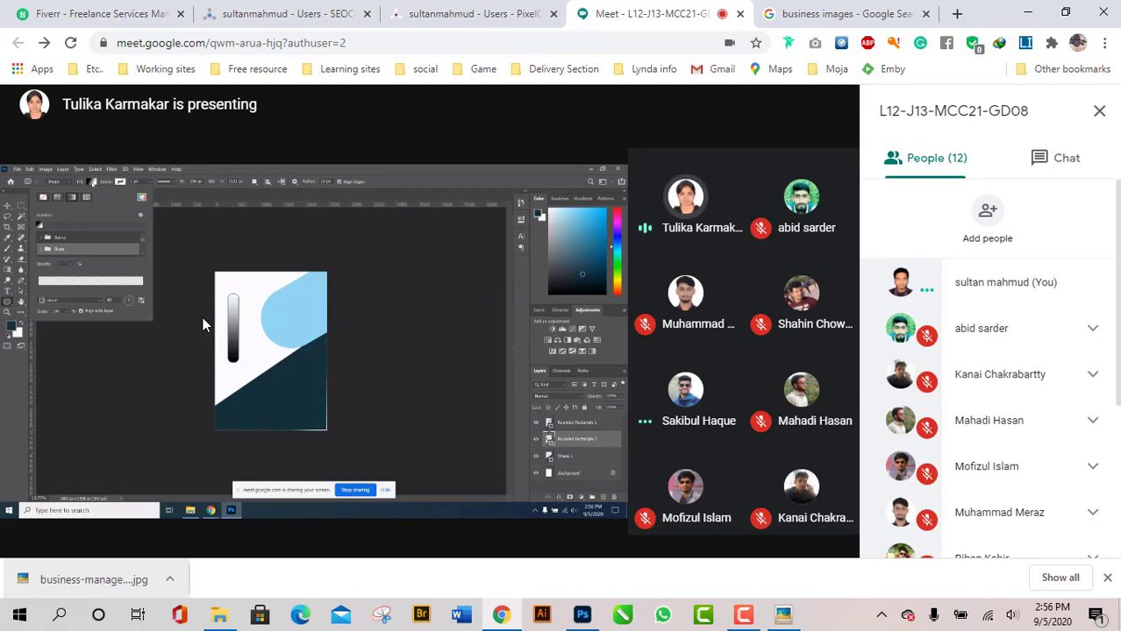
mouse_move(318, 339)
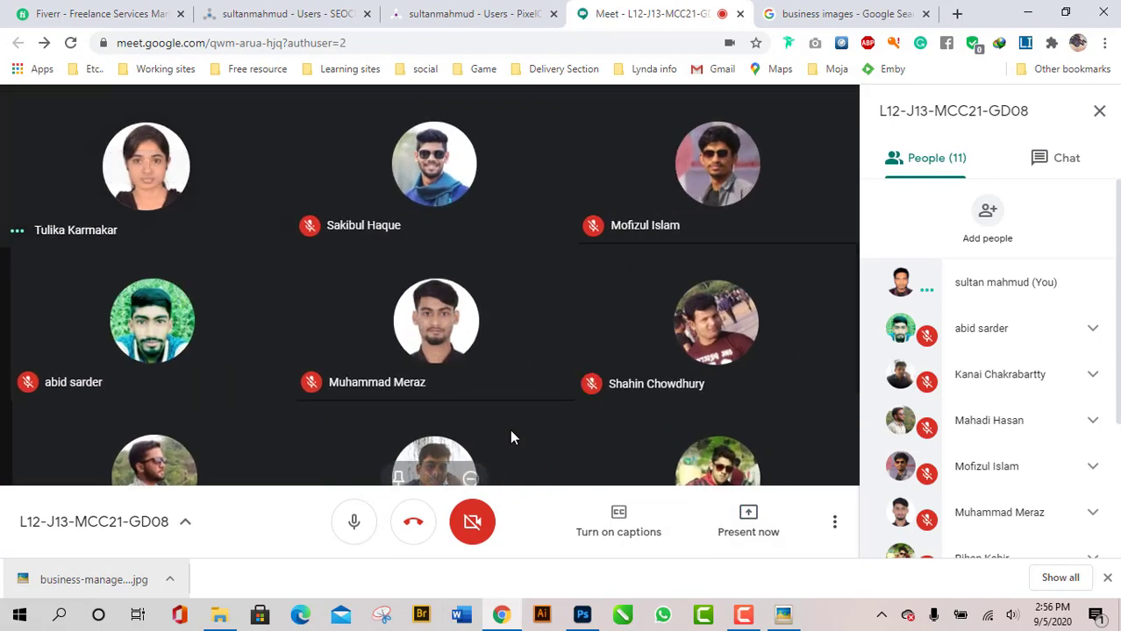
Present the entire screen in the Google Meet call and return to Photoshop.
left_click(783, 541)
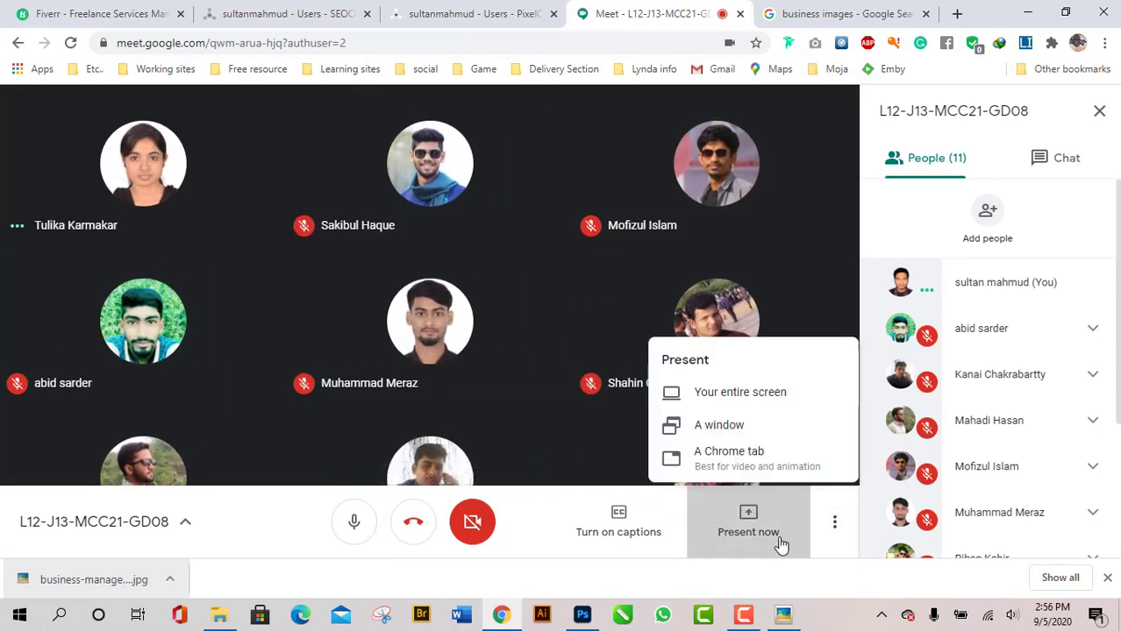
left_click(733, 387)
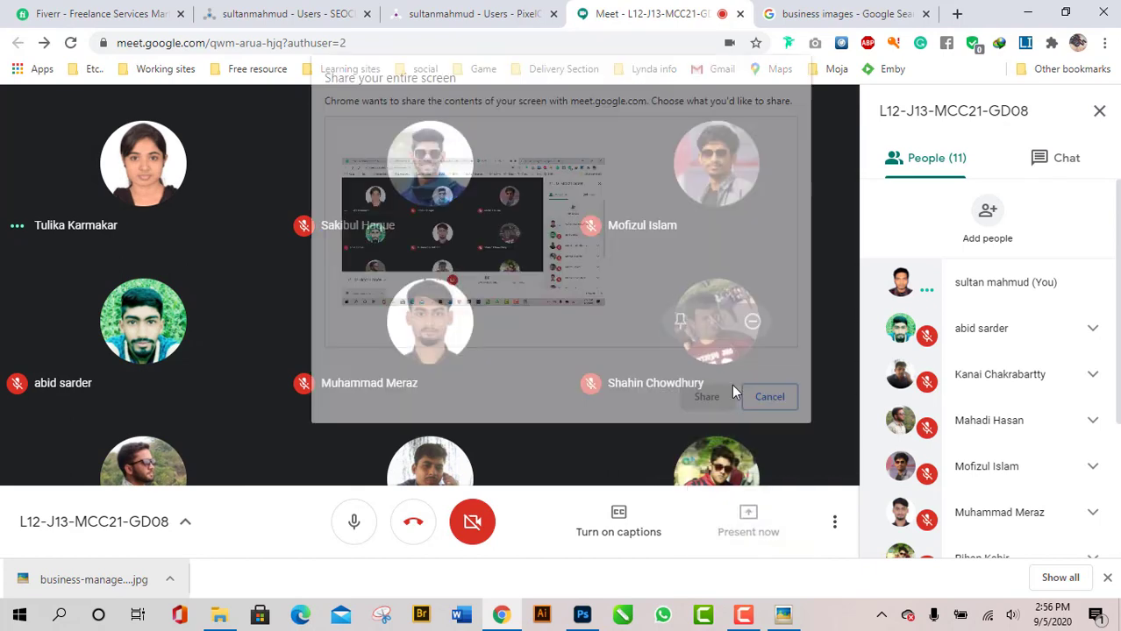
left_click(713, 400)
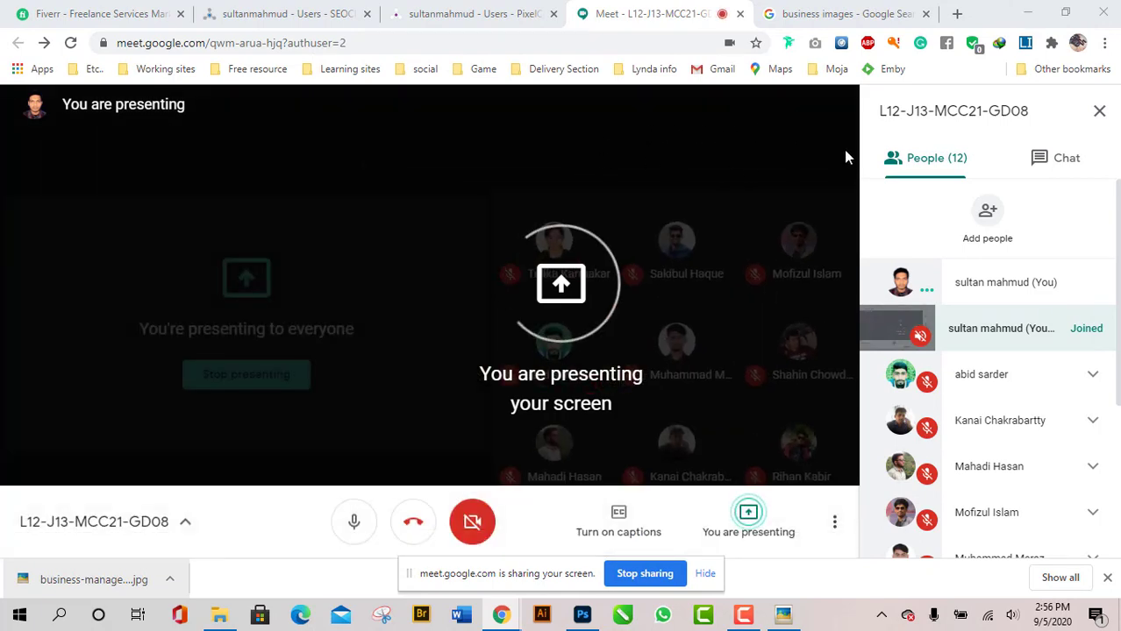
left_click(1033, 13)
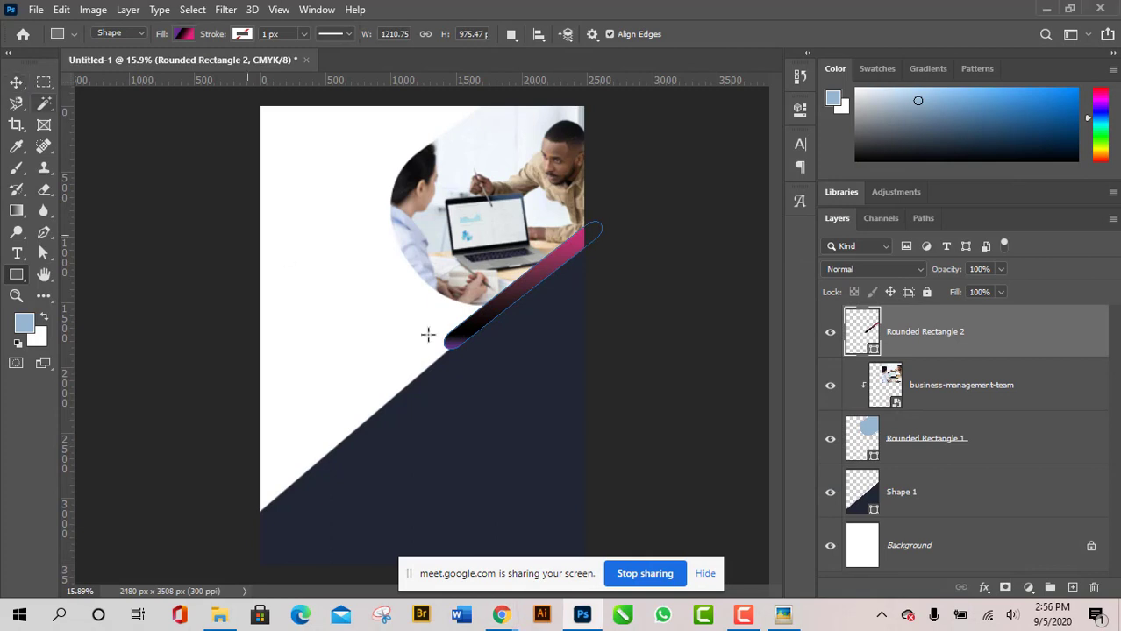
Replace the bar's gradient fill with a solid pink from the recently used colors.
left_click(16, 83)
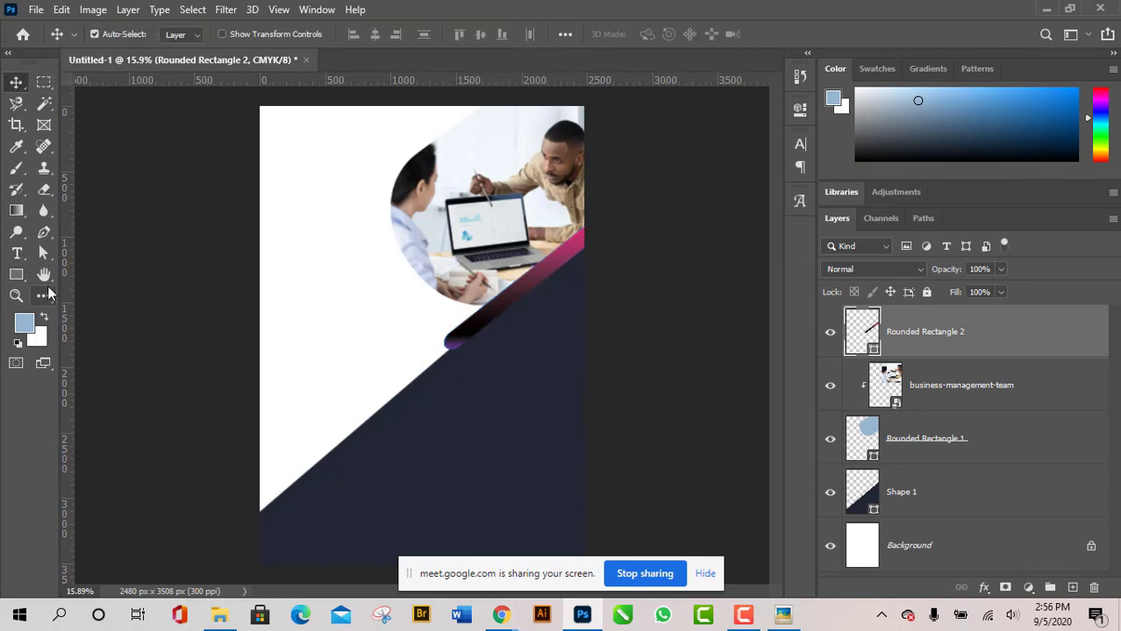
left_click(15, 274)
left_click(184, 34)
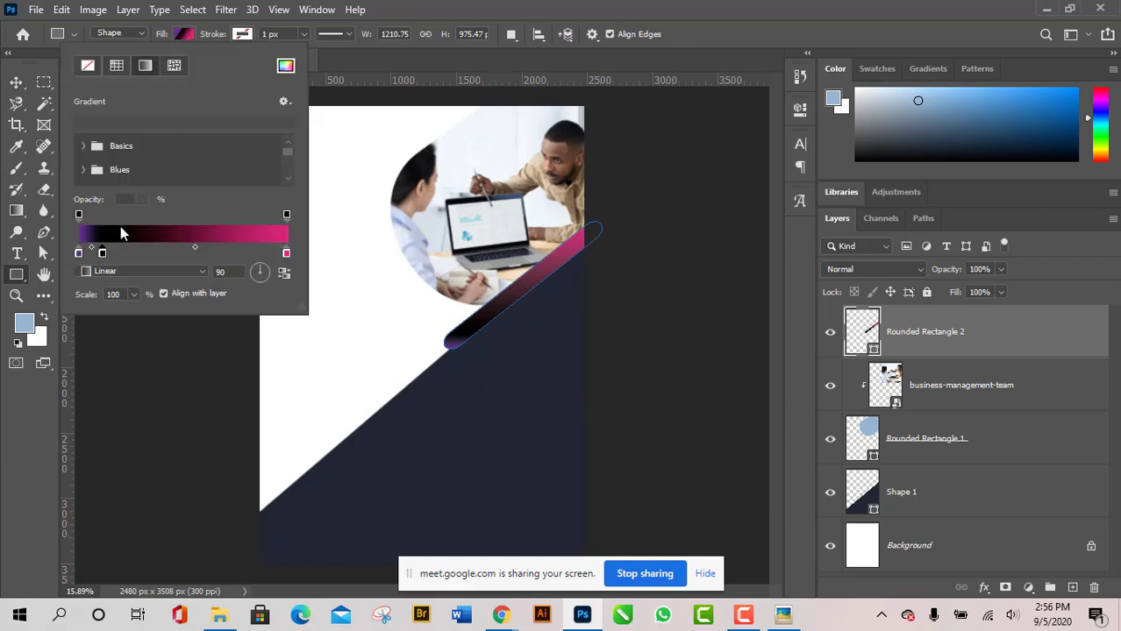
left_click(91, 67)
left_click(110, 121)
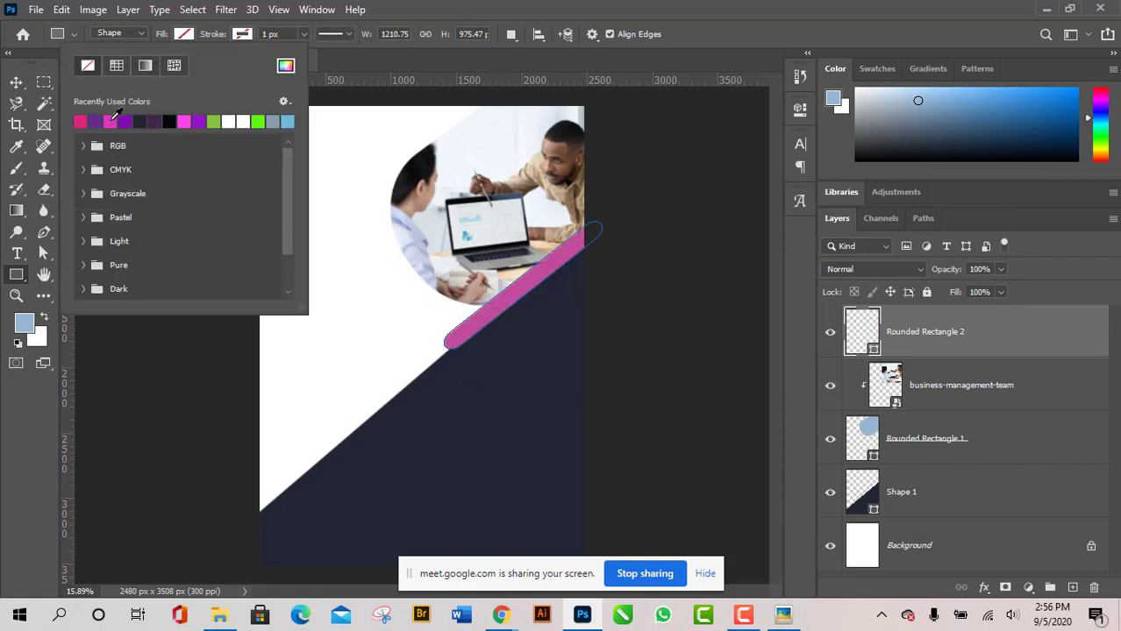
left_click(180, 35)
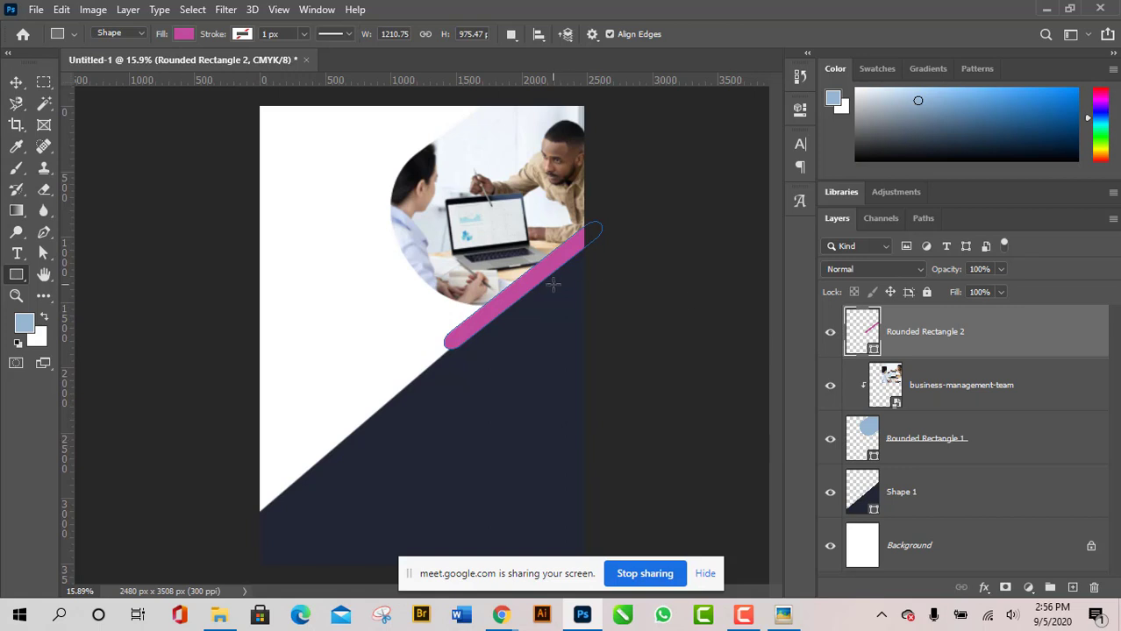
Add a Gradient Overlay to the Rounded Rectangle 2 layer and display its settings clear of the diagonal bar.
double_click(1076, 340)
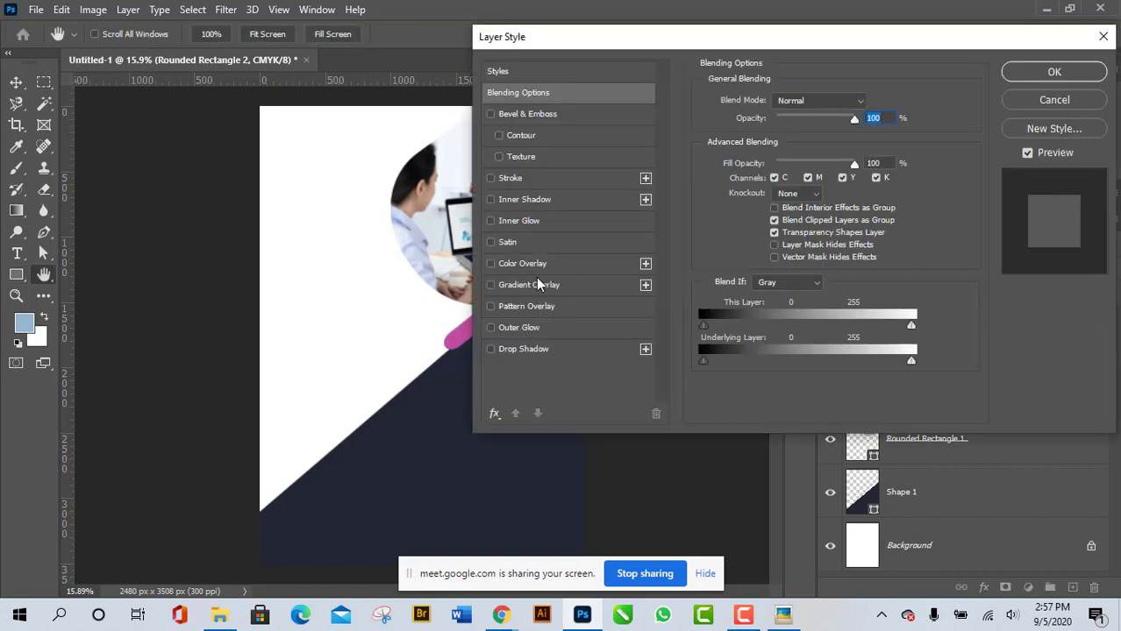
left_click(491, 285)
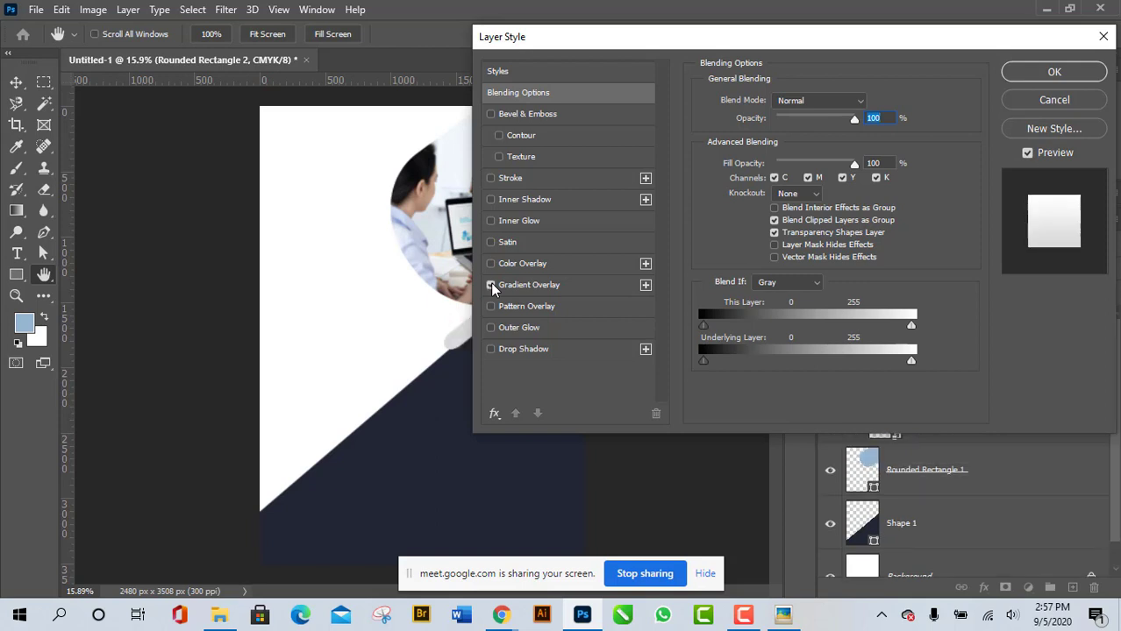
left_click(563, 287)
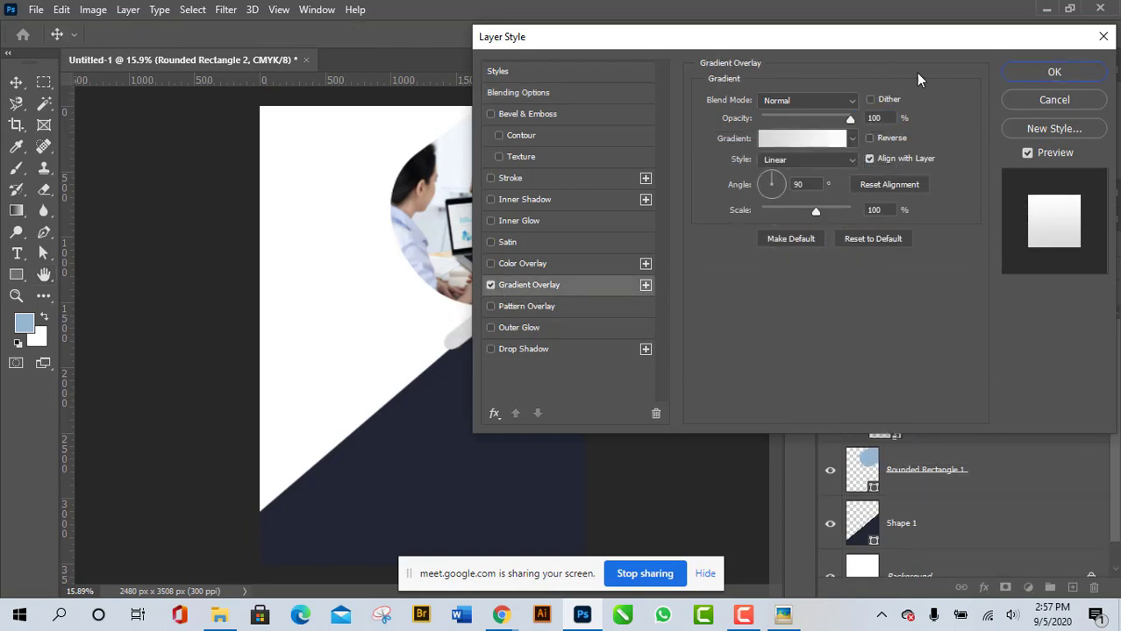
left_click_drag(864, 36, 1011, 48)
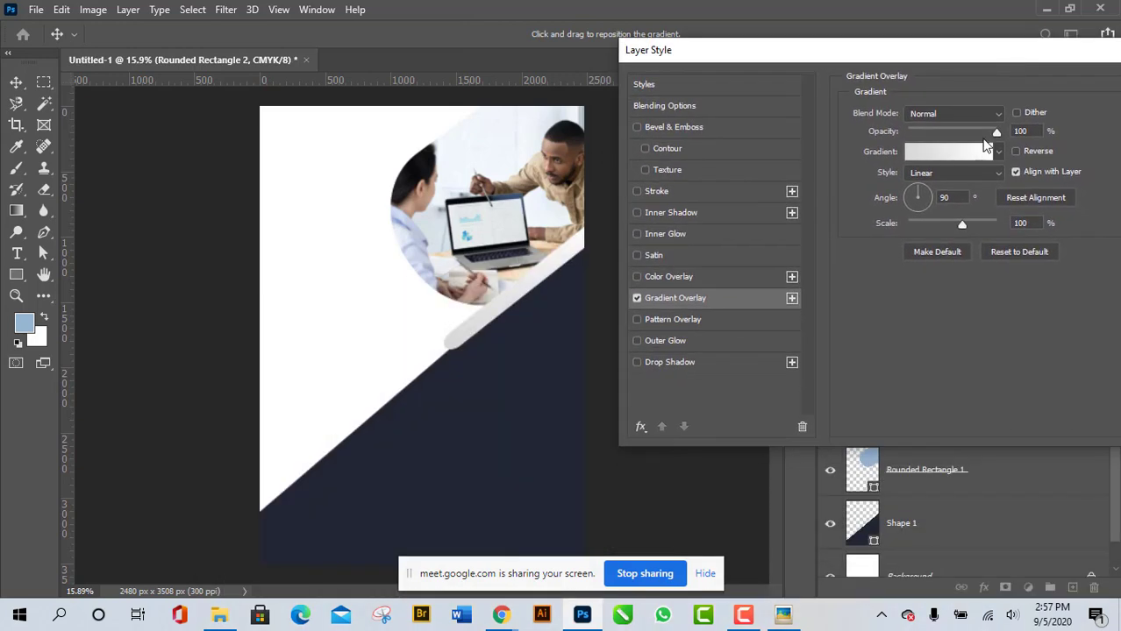
left_click(974, 160)
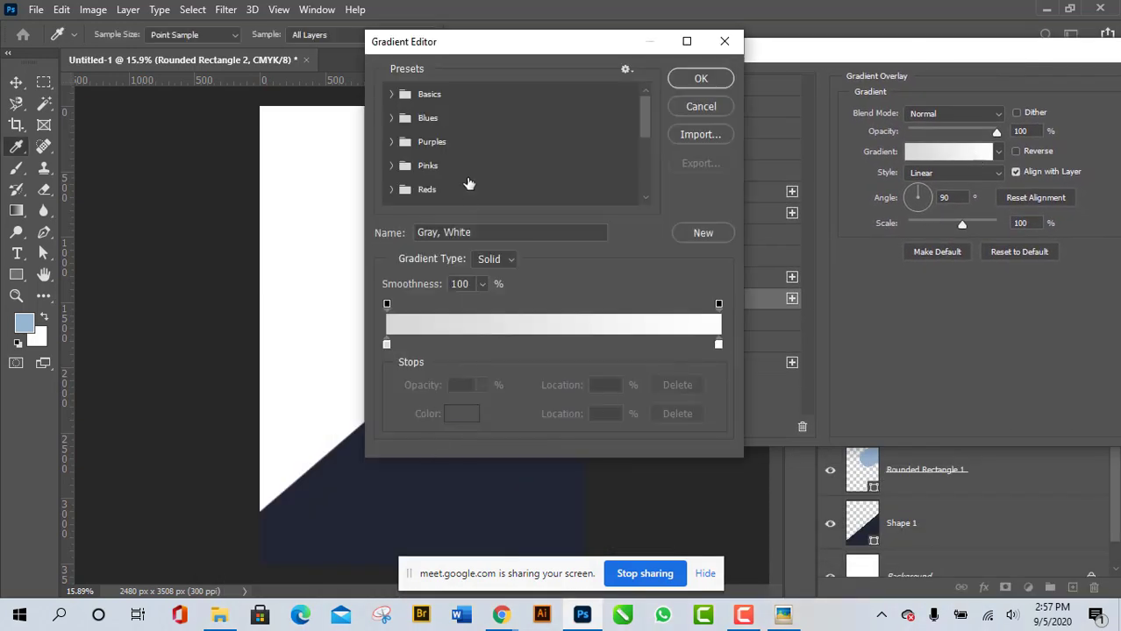
left_click_drag(505, 45, 515, 98)
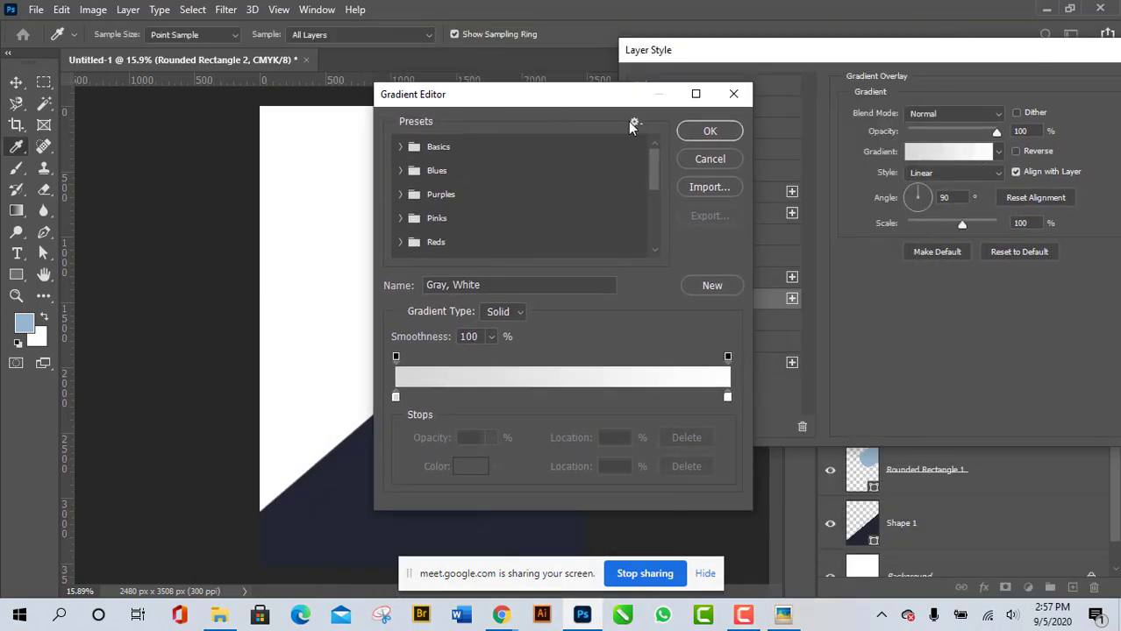
left_click(733, 94)
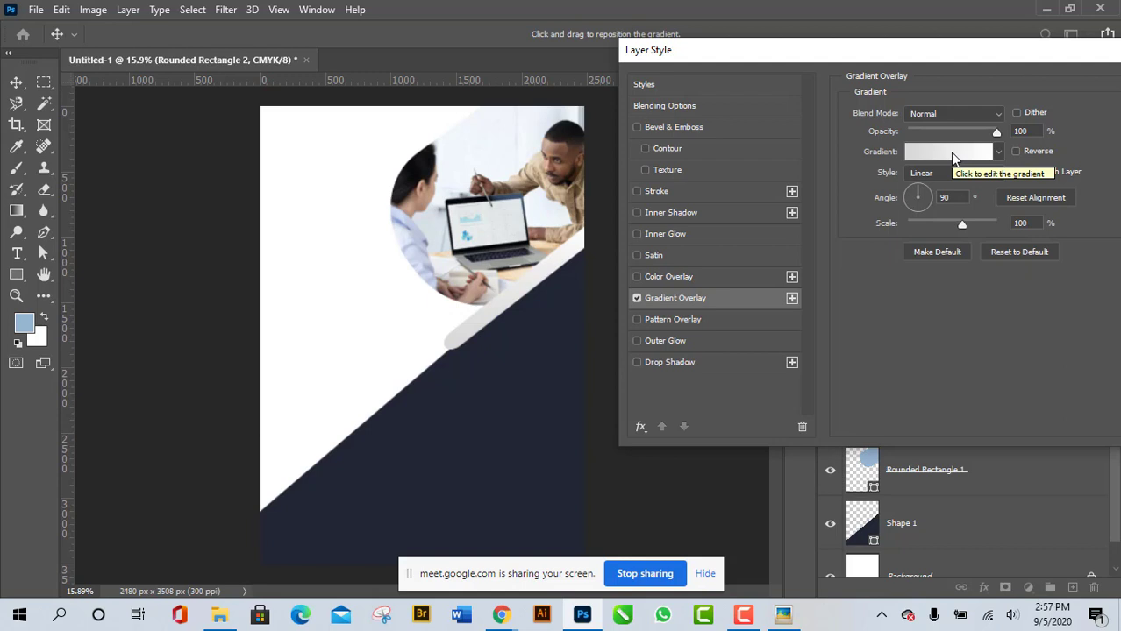
Edit the overlay's gradient and set the color stop at location 100% to pink #DE277C.
left_click(951, 153)
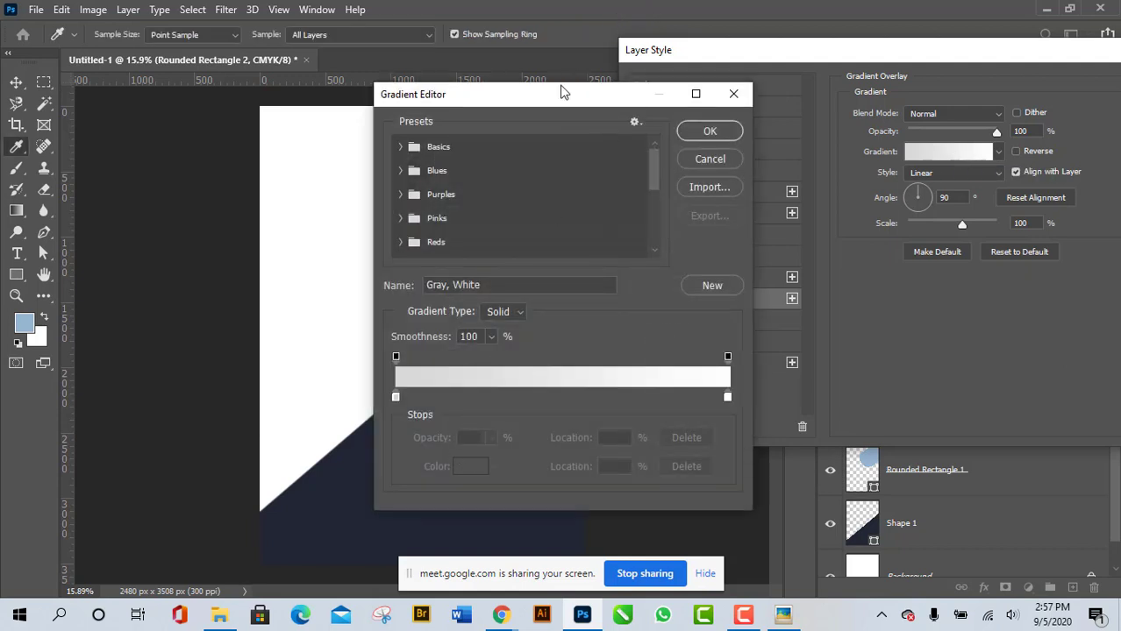
left_click_drag(562, 94, 809, 64)
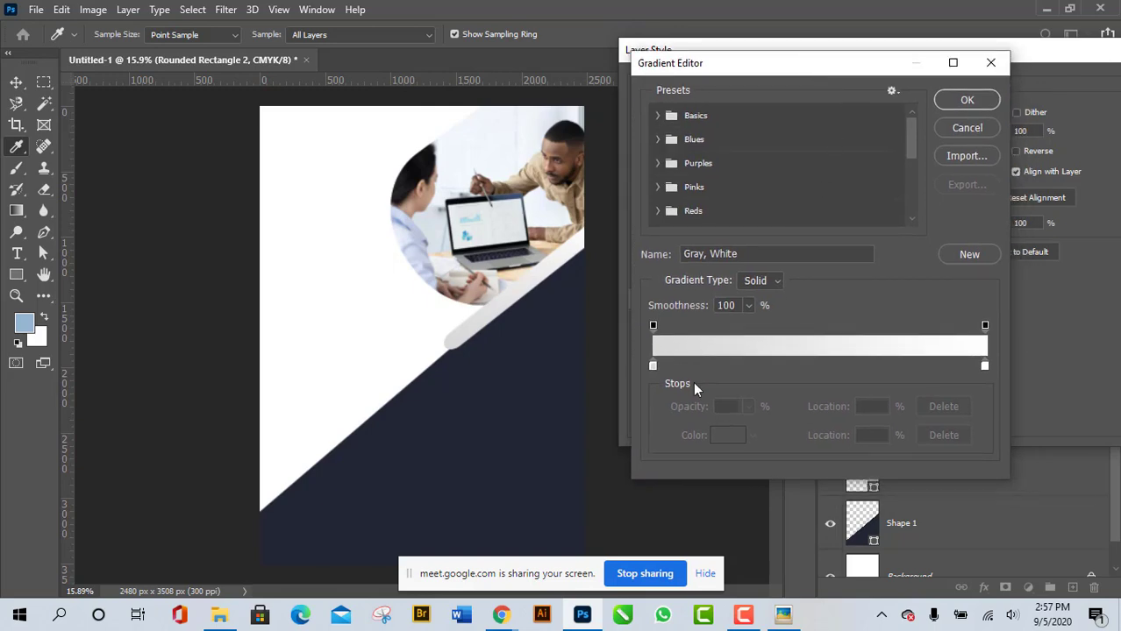
left_click(652, 365)
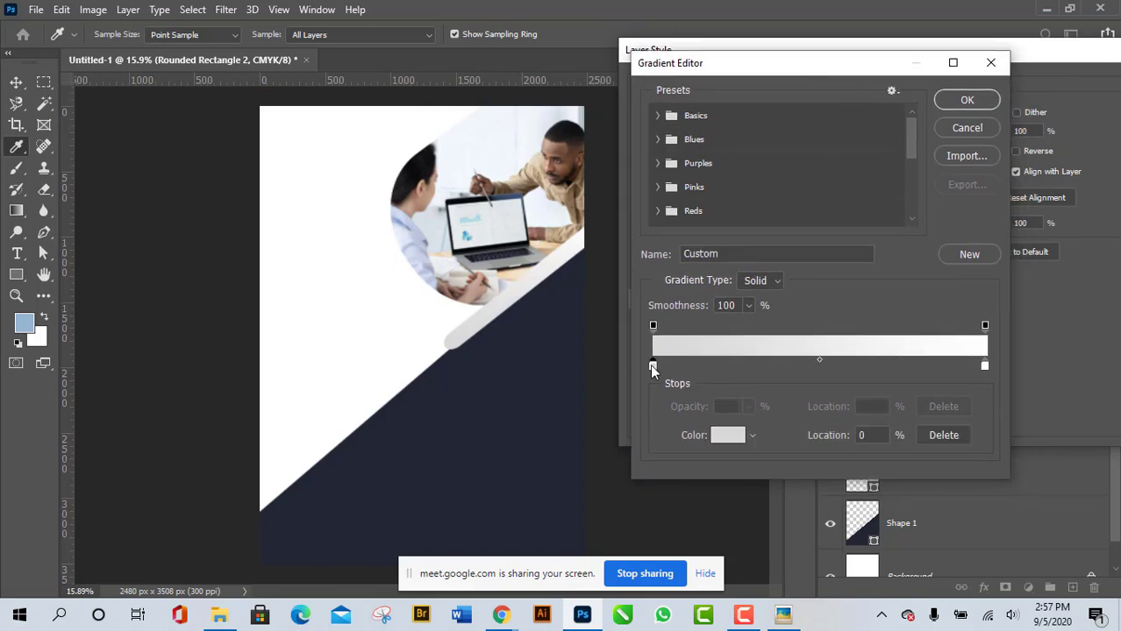
double_click(651, 368)
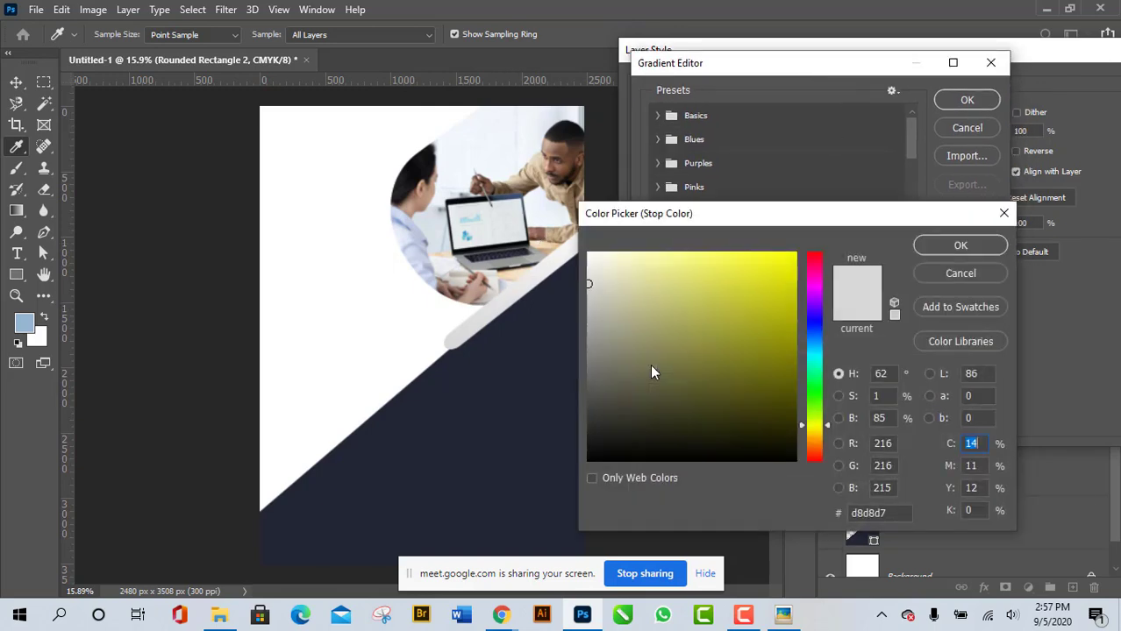
left_click(964, 268)
left_click(984, 367)
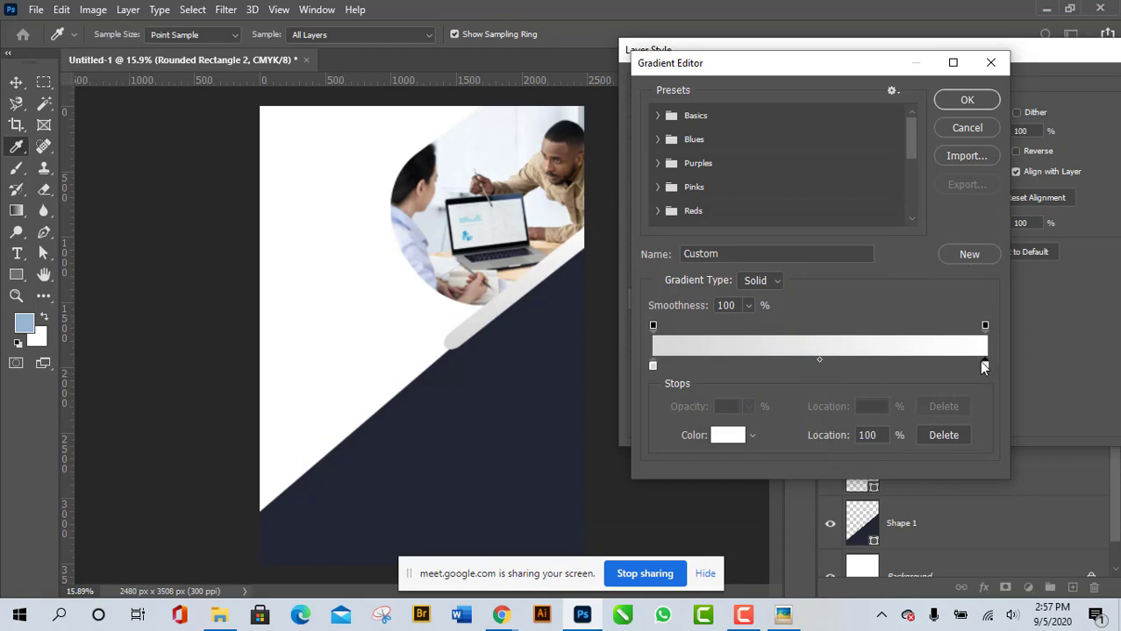
double_click(982, 362)
left_click(868, 513)
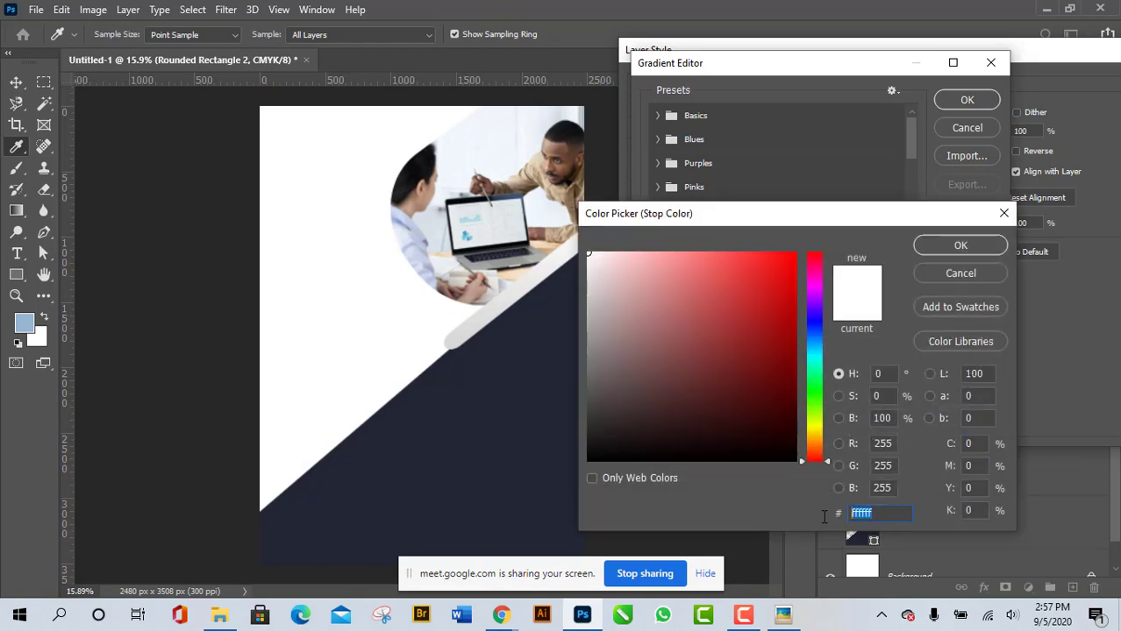
type("cc2776")
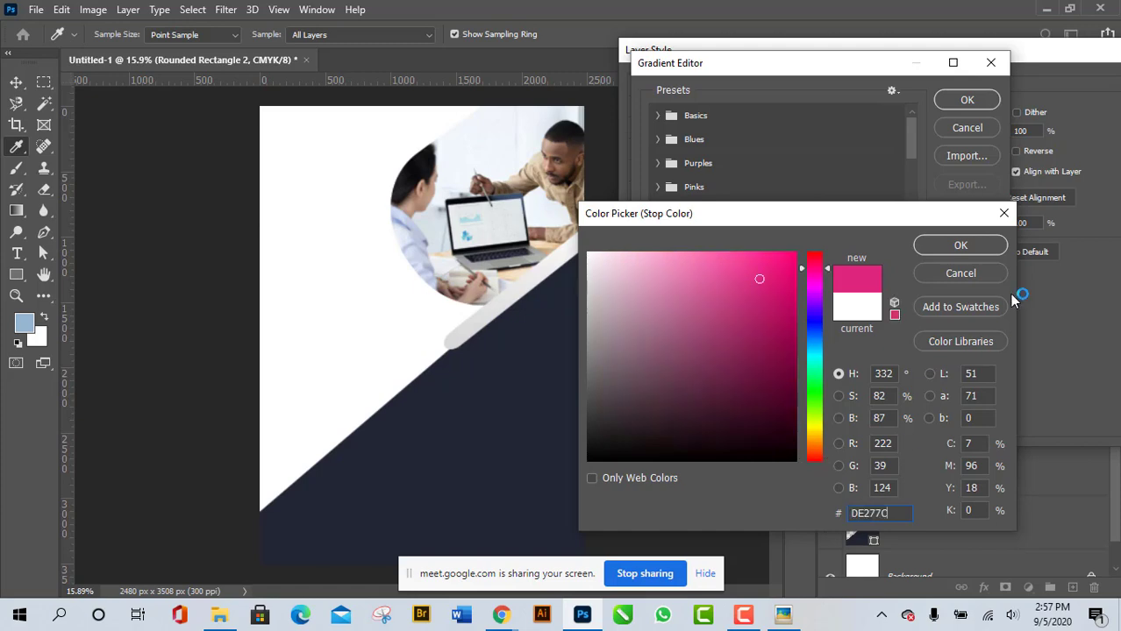
left_click(965, 247)
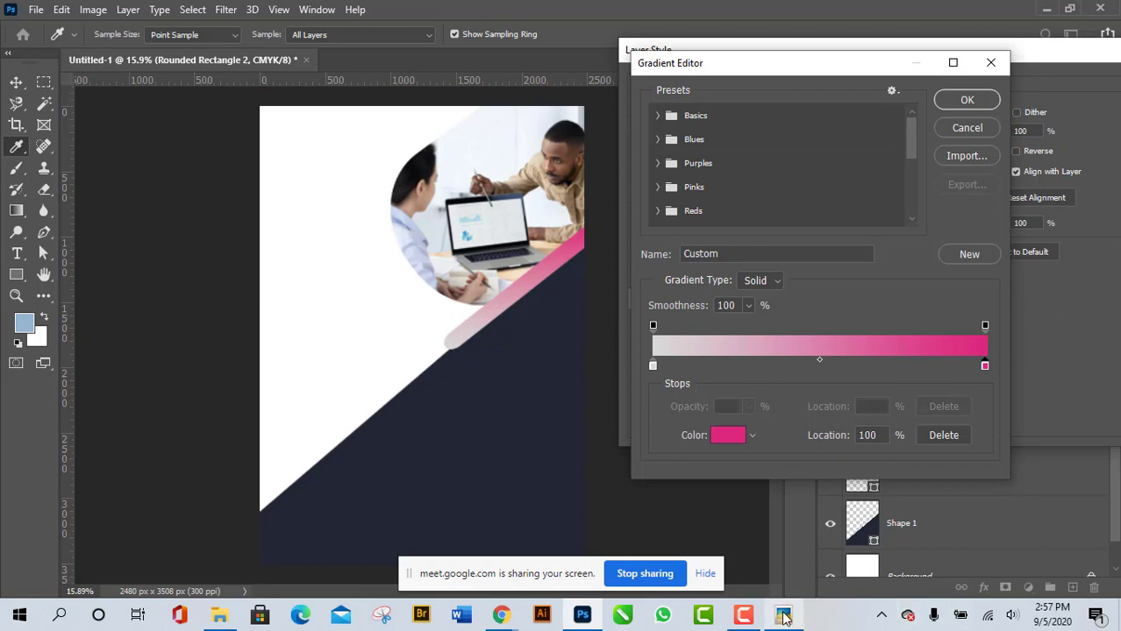
Sample the purple end of the reference flyer's diagonal bar with Pixie over the Picasa viewer, then return to Photoshop.
left_click(882, 615)
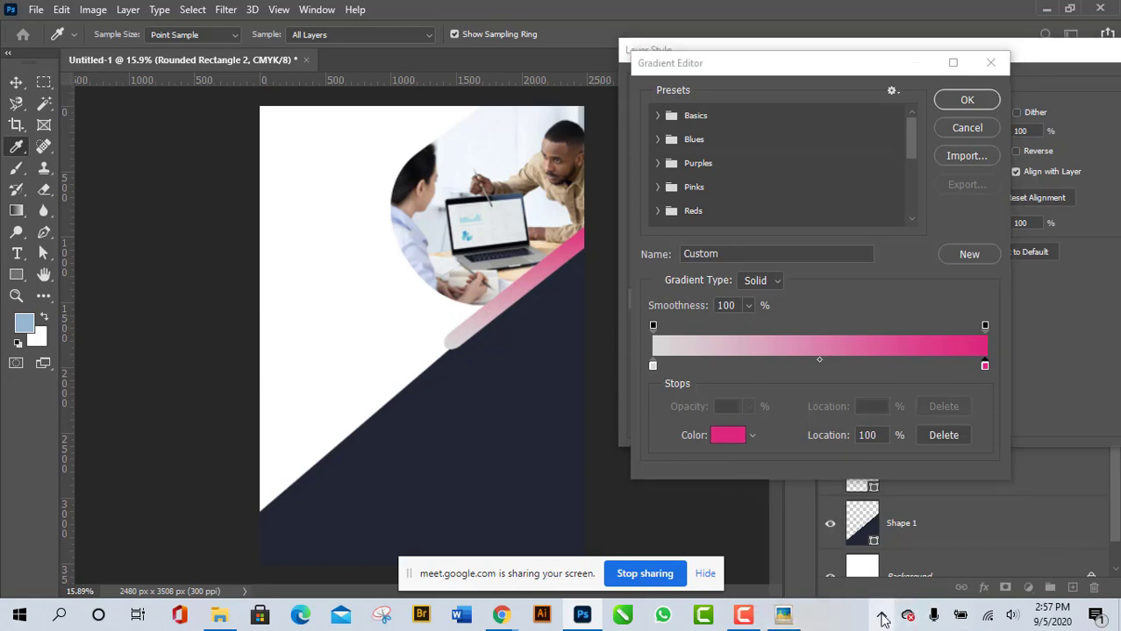
left_click(866, 582)
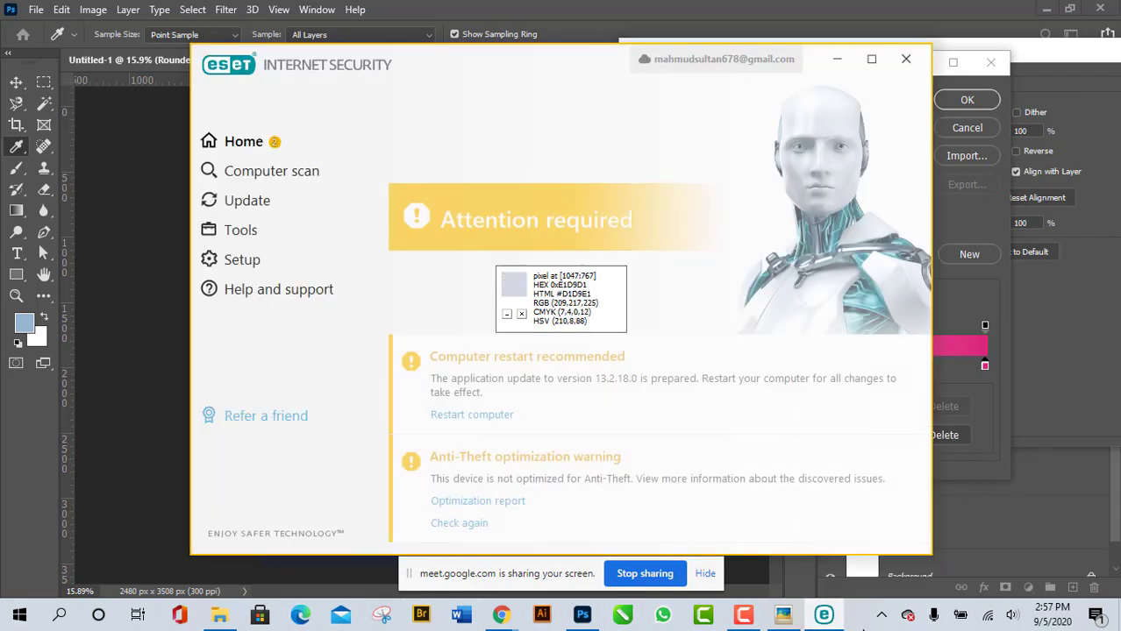
left_click(785, 618)
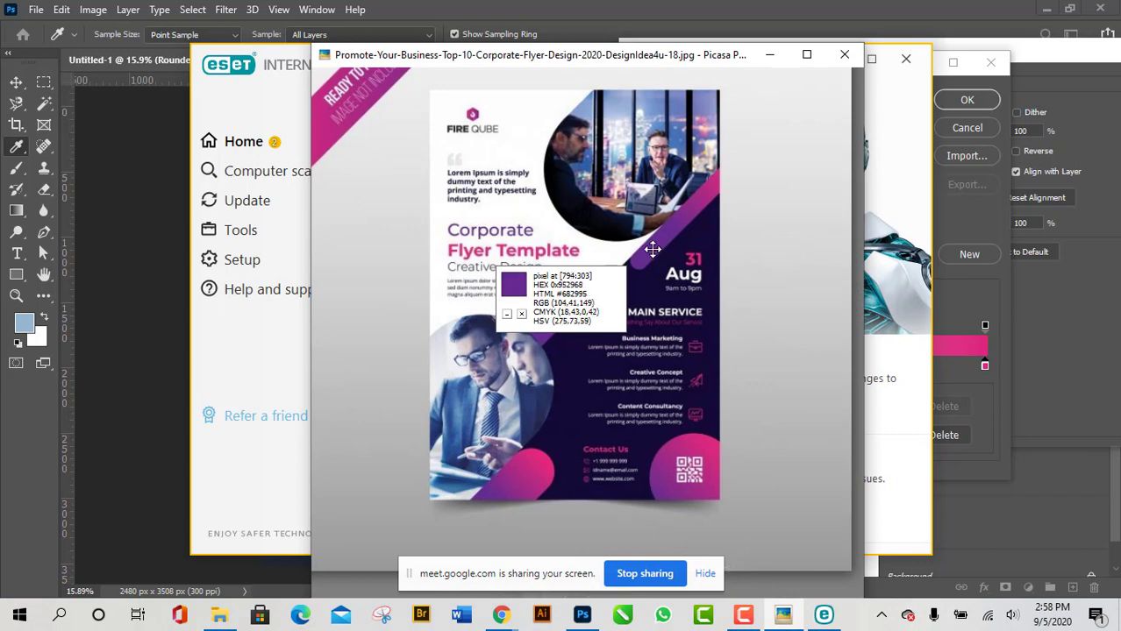
left_click(507, 318)
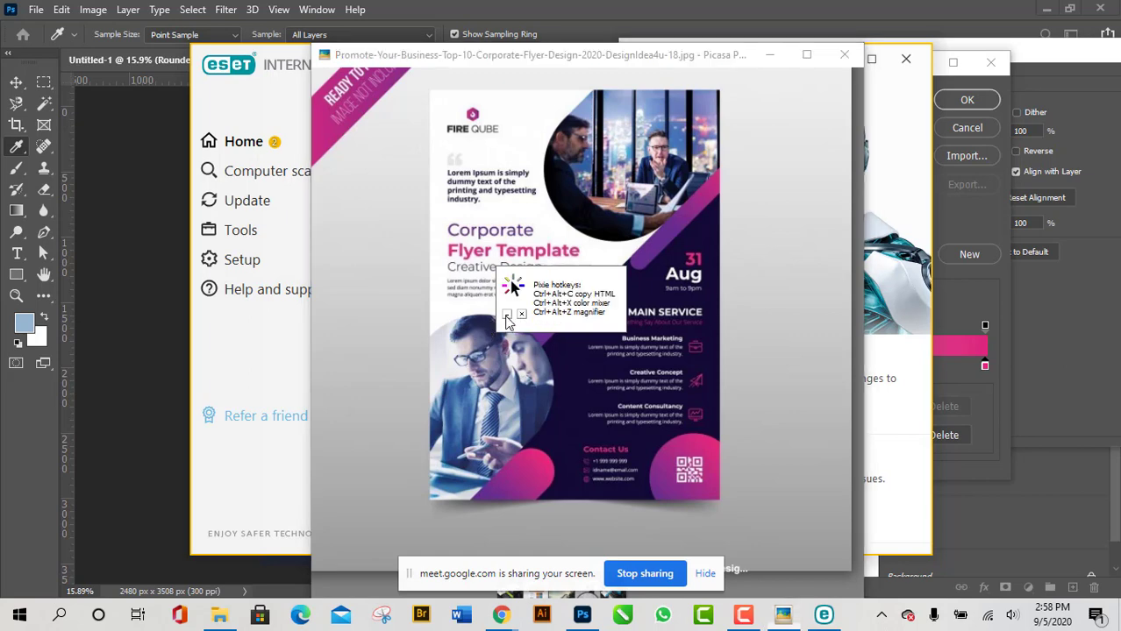
left_click(506, 315)
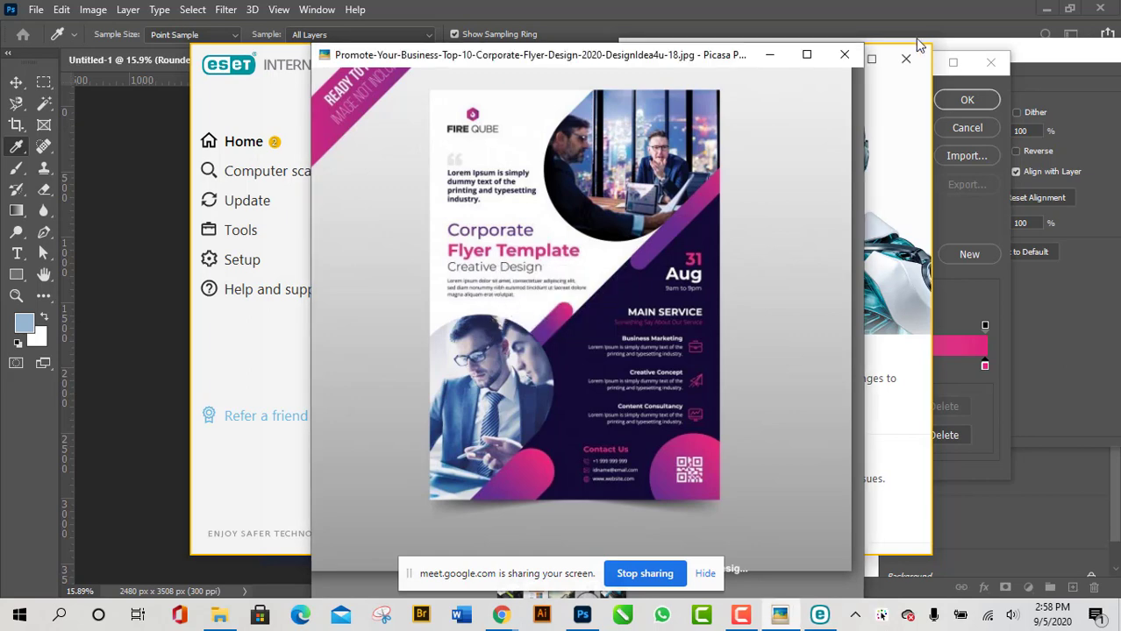
left_click(771, 57)
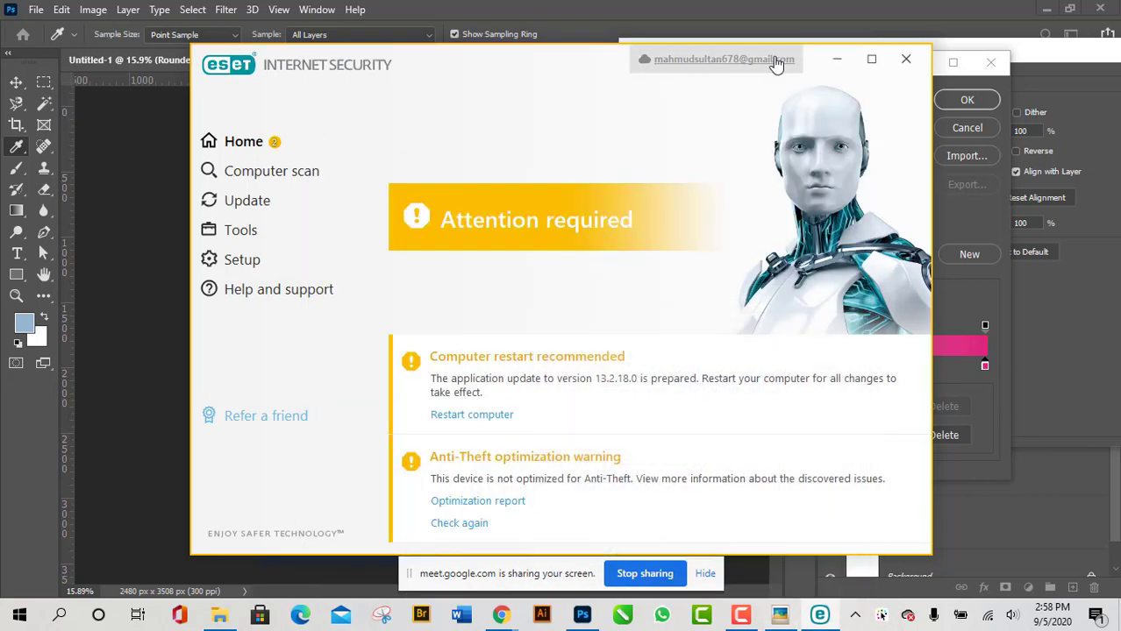
left_click(906, 60)
Set the gradient's color stop at location 0% to purple #682995 and apply the Gradient Overlay to the bar.
left_click(653, 365)
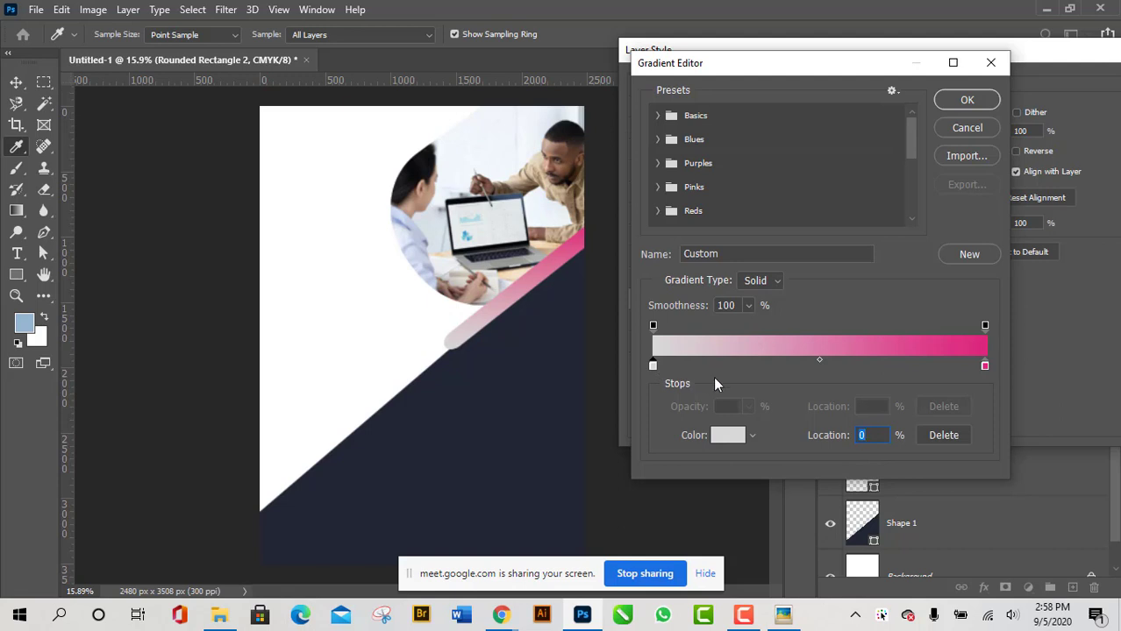
double_click(652, 367)
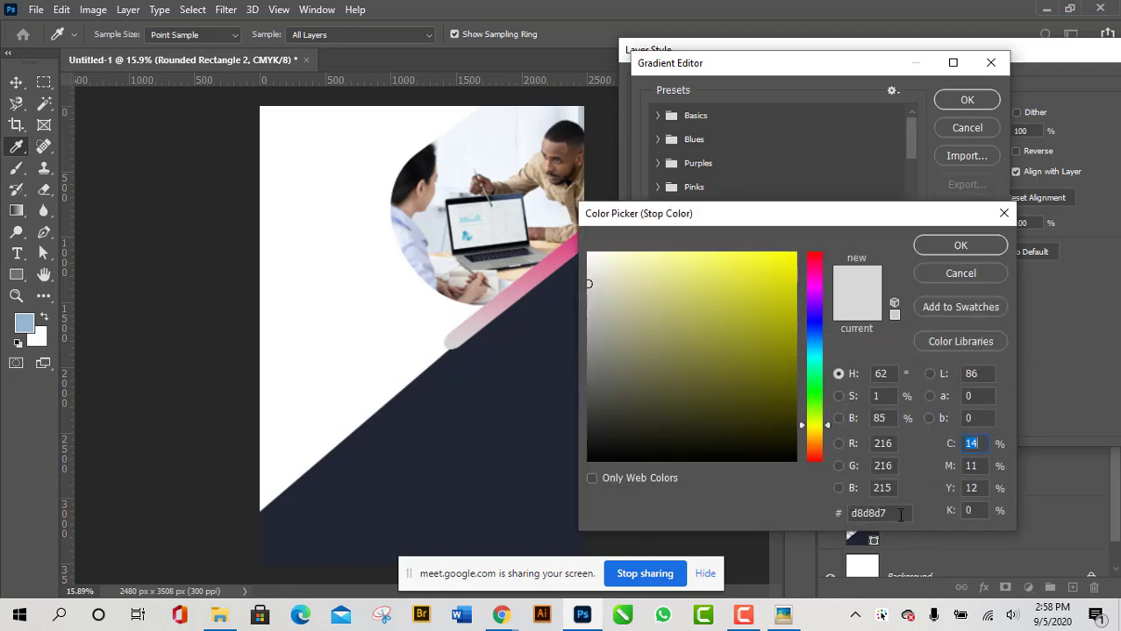
left_click_drag(900, 515, 823, 519)
type("682995")
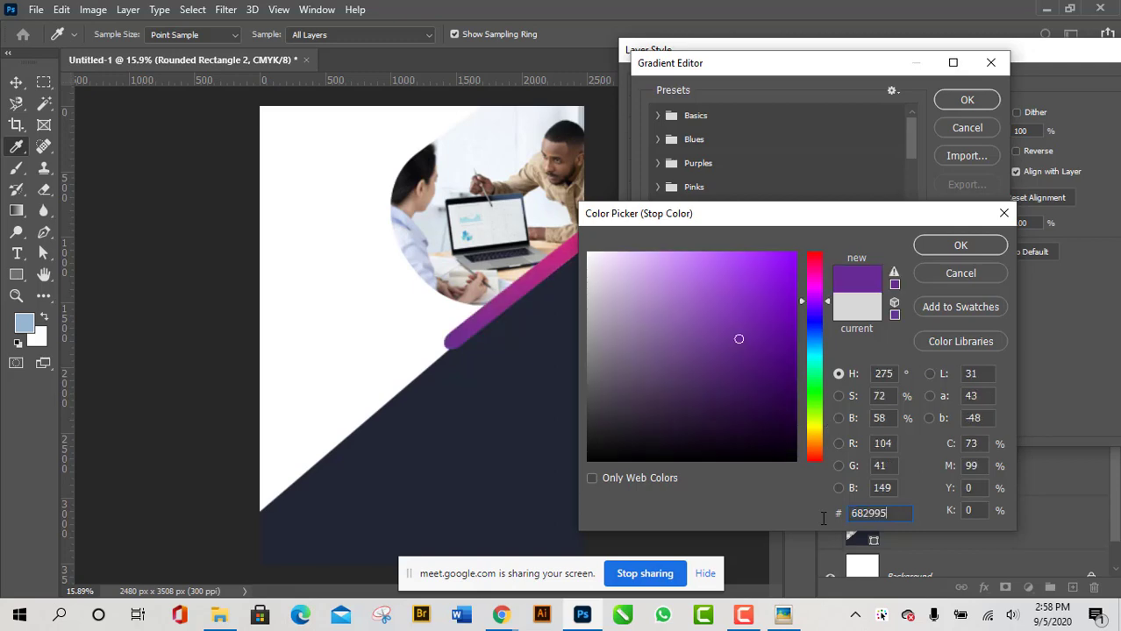
left_click(961, 245)
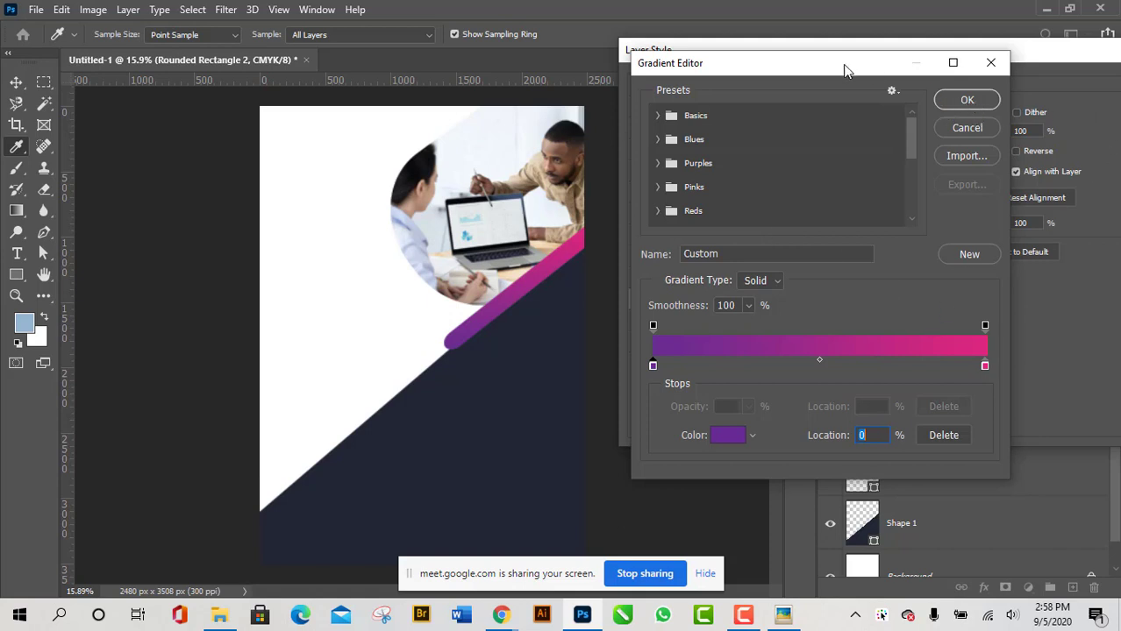
left_click_drag(846, 67, 800, 72)
left_click(919, 106)
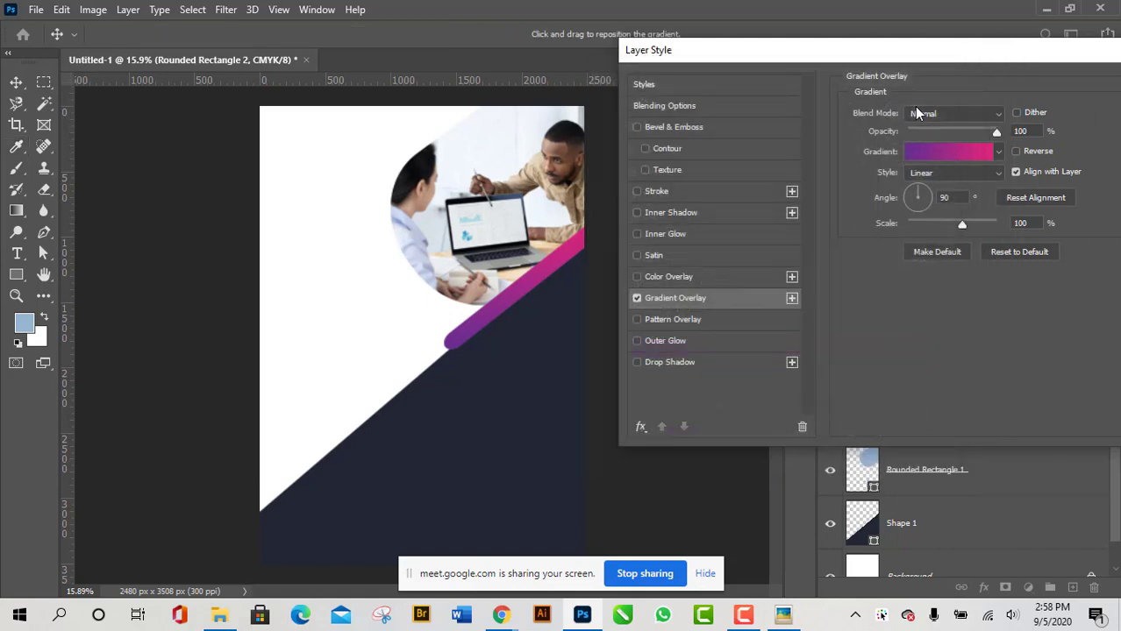
left_click_drag(933, 55, 765, 68)
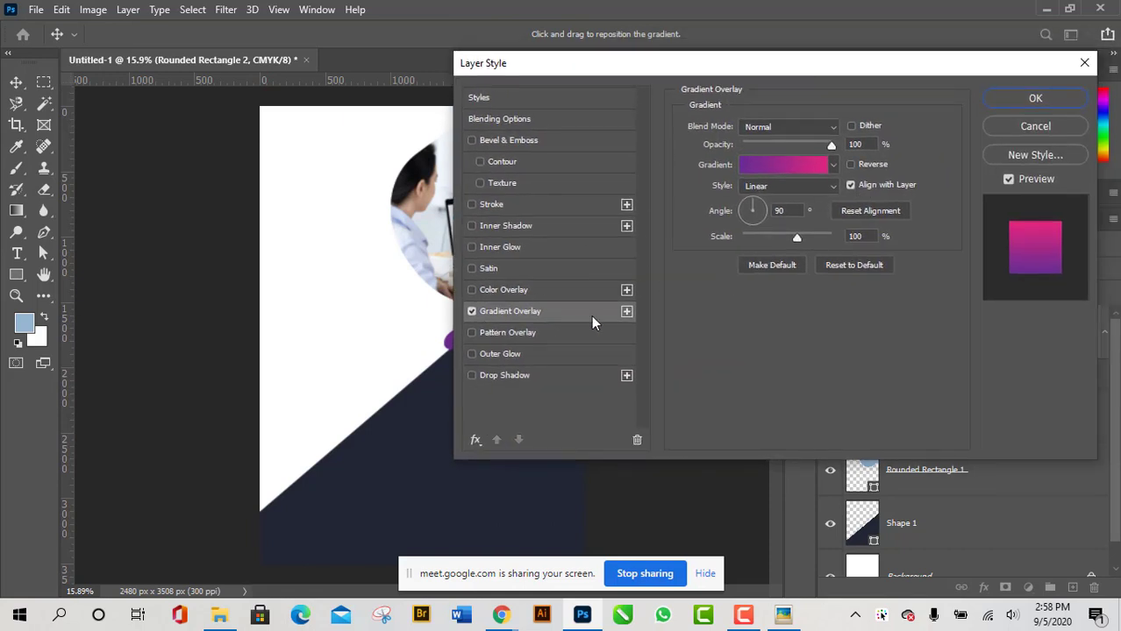
left_click(1035, 99)
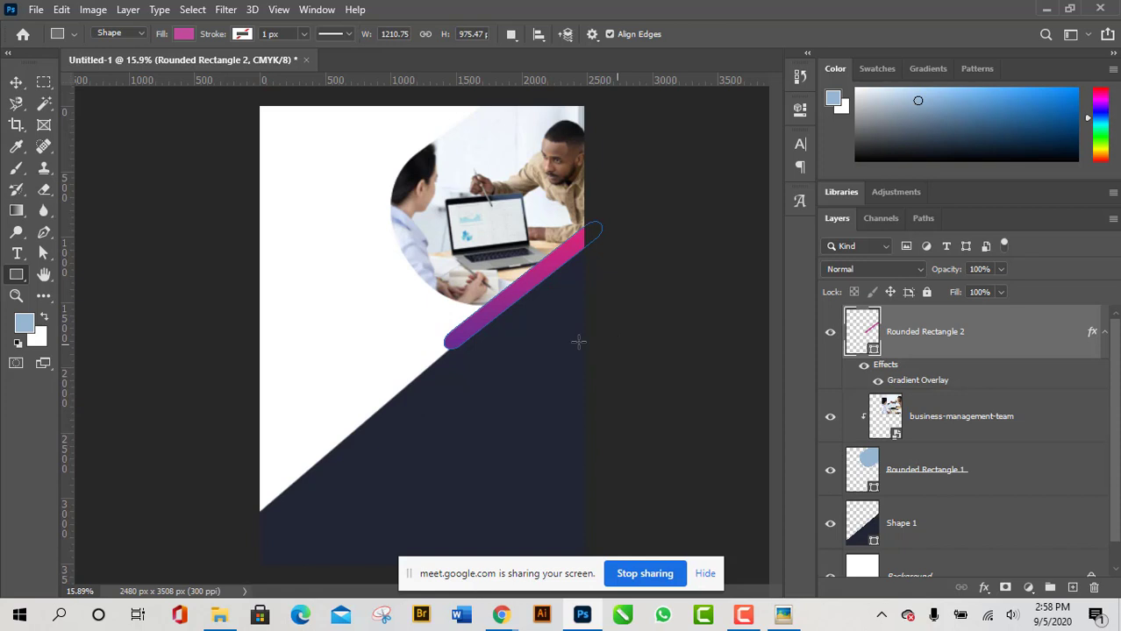
double_click(1085, 338)
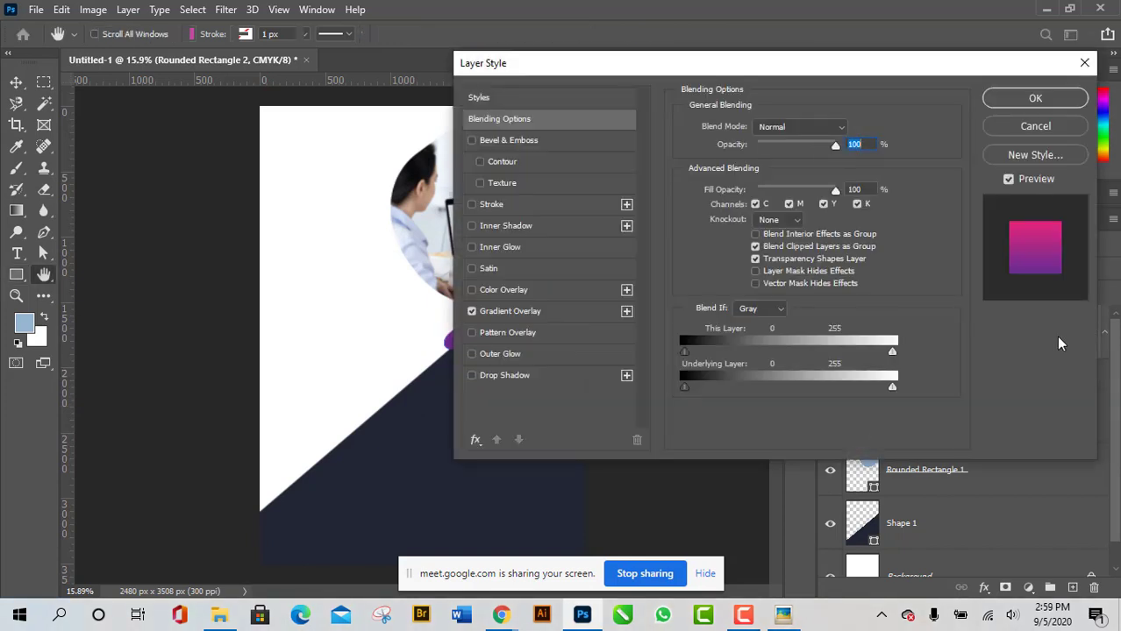
left_click(526, 311)
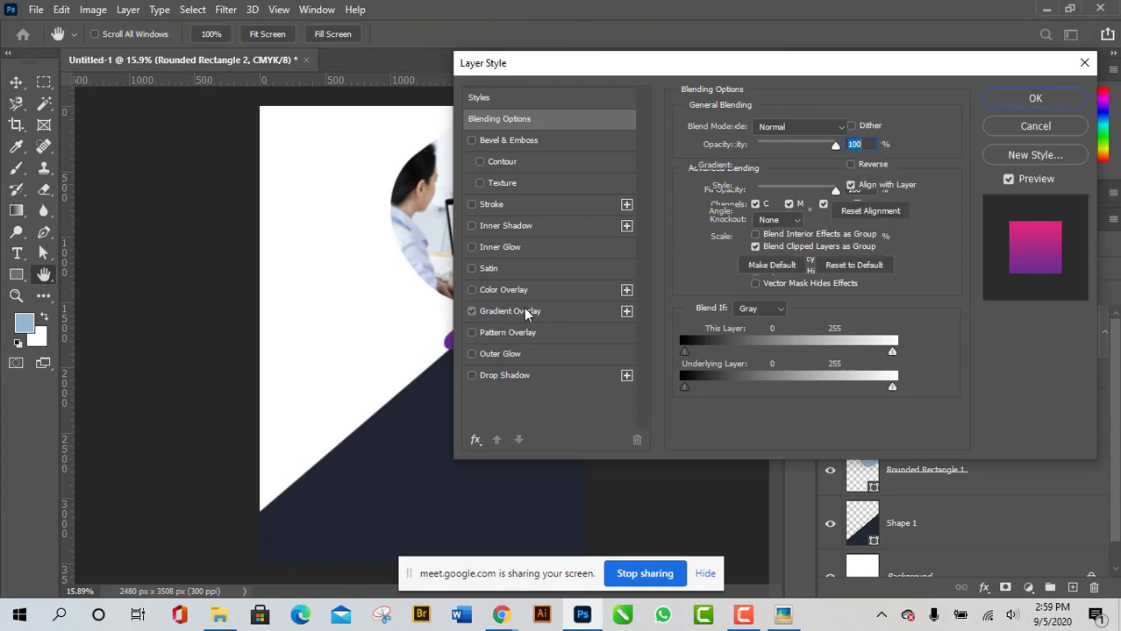
left_click_drag(605, 62, 743, 77)
left_click(1085, 138)
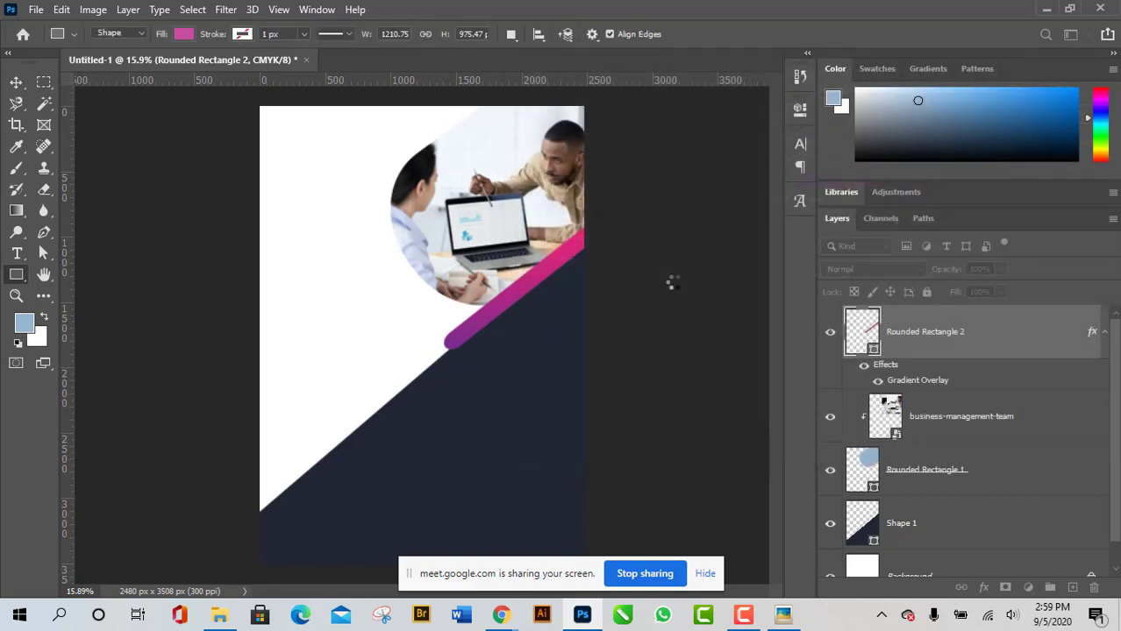
Move the gradient bar (Rounded Rectangle 2) off the dark shape's edge onto the white area below the photo.
left_click(16, 82)
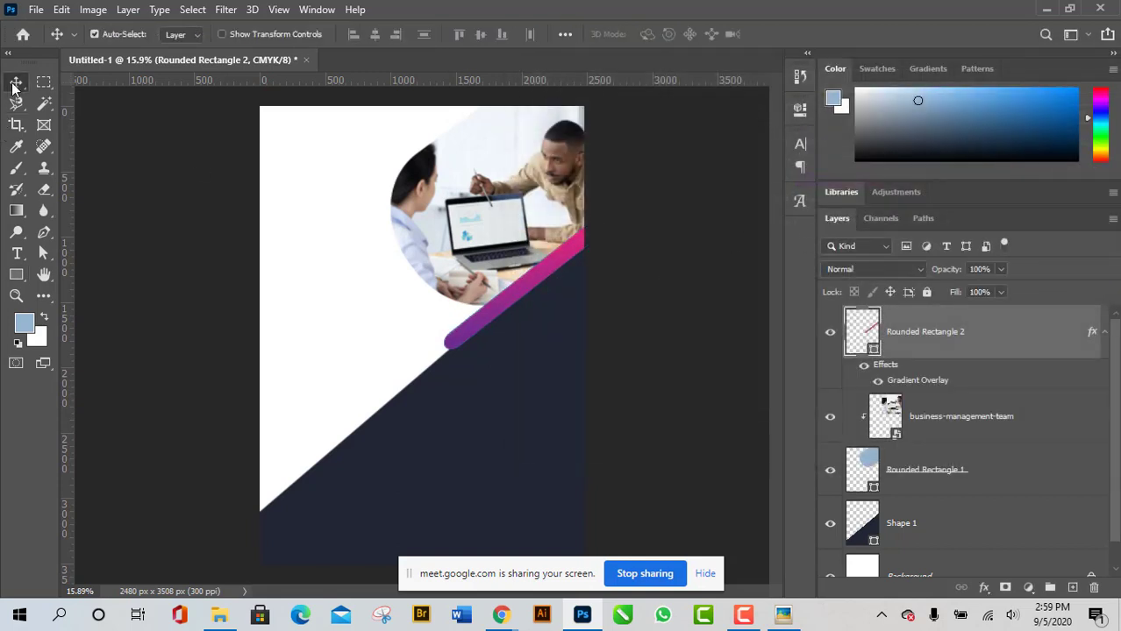
left_click_drag(528, 289, 372, 356)
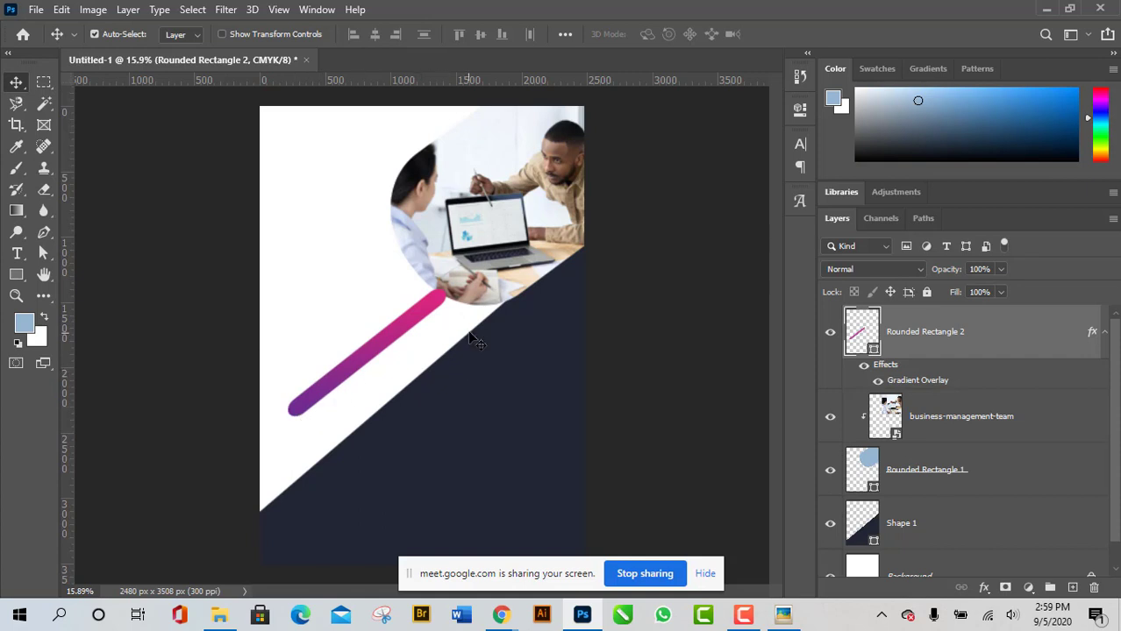
Duplicate the purple color stop in the bar's Gradient Overlay, placing the copy at 49% between purple and pink.
double_click(1028, 335)
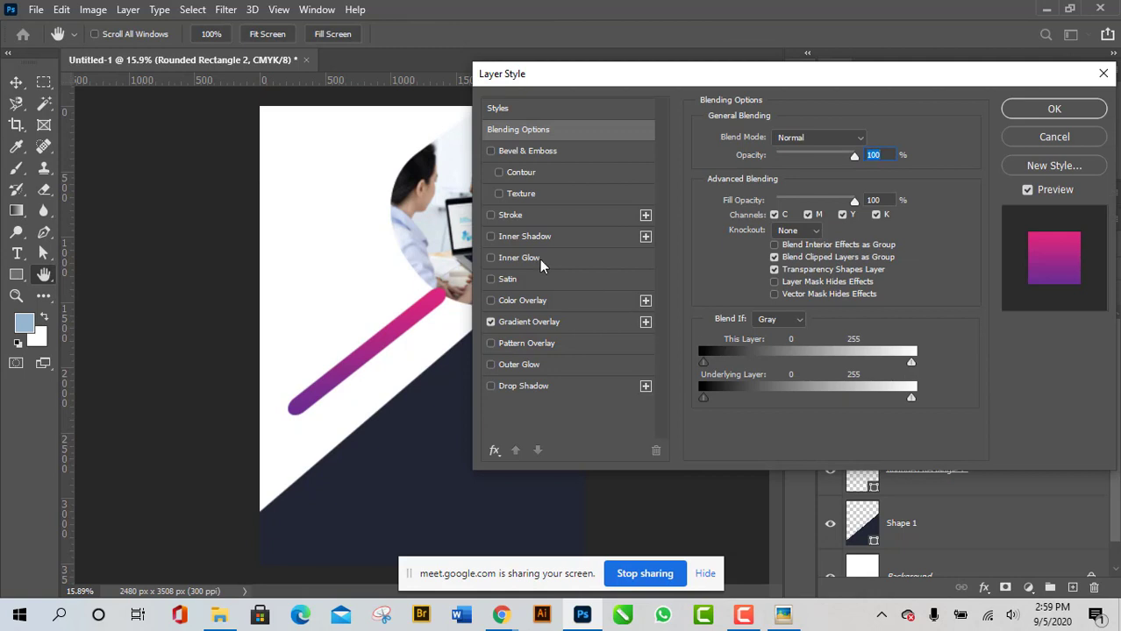
left_click(551, 322)
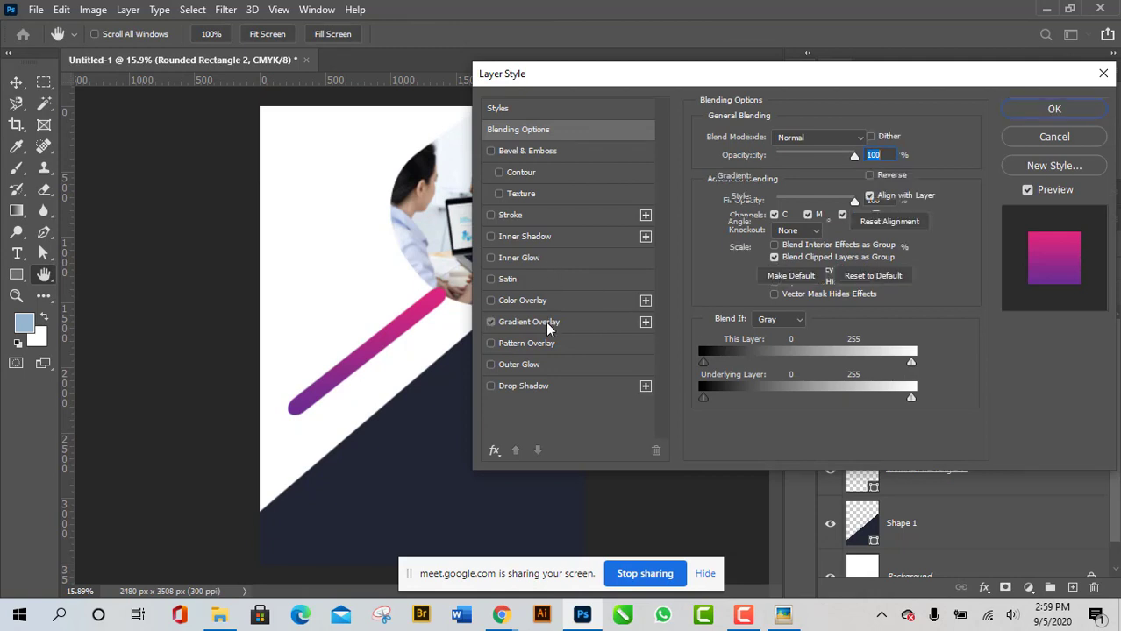
left_click(841, 182)
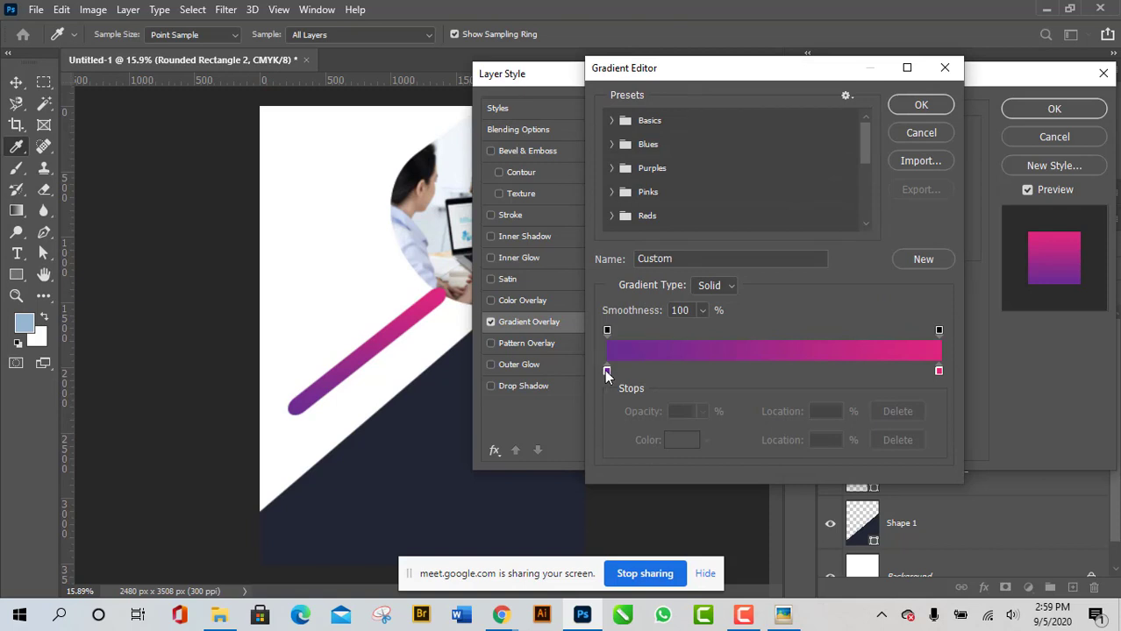
key("alt")
left_click_drag(605, 371, 768, 377)
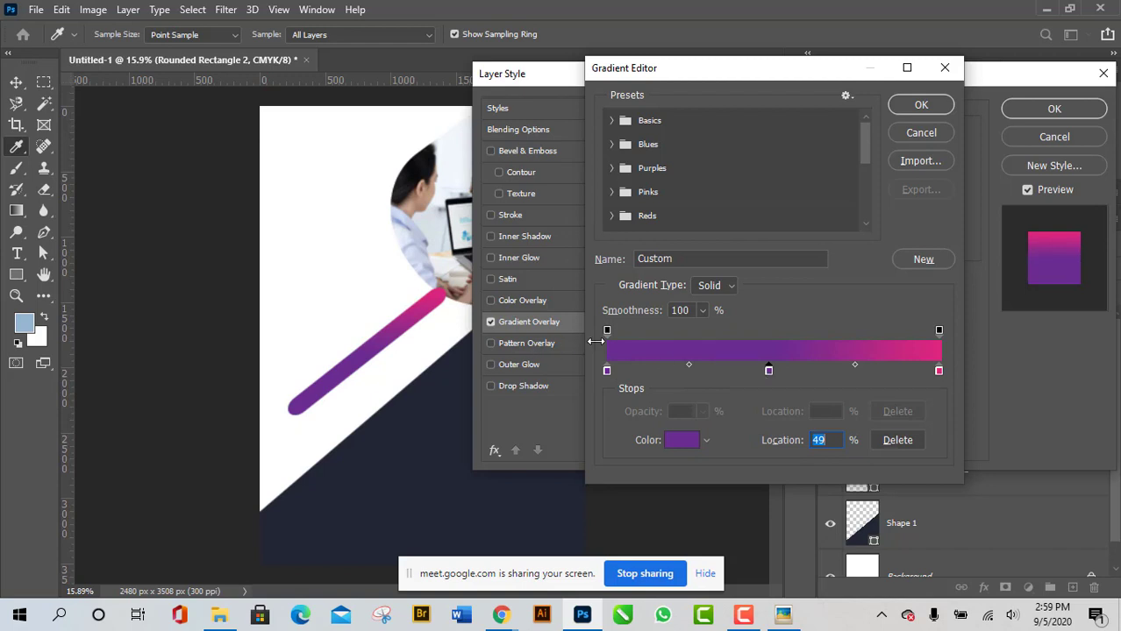
Recolor the middle gradient stop to blue 151edd and apply the updated Gradient Overlay to the bar.
double_click(770, 371)
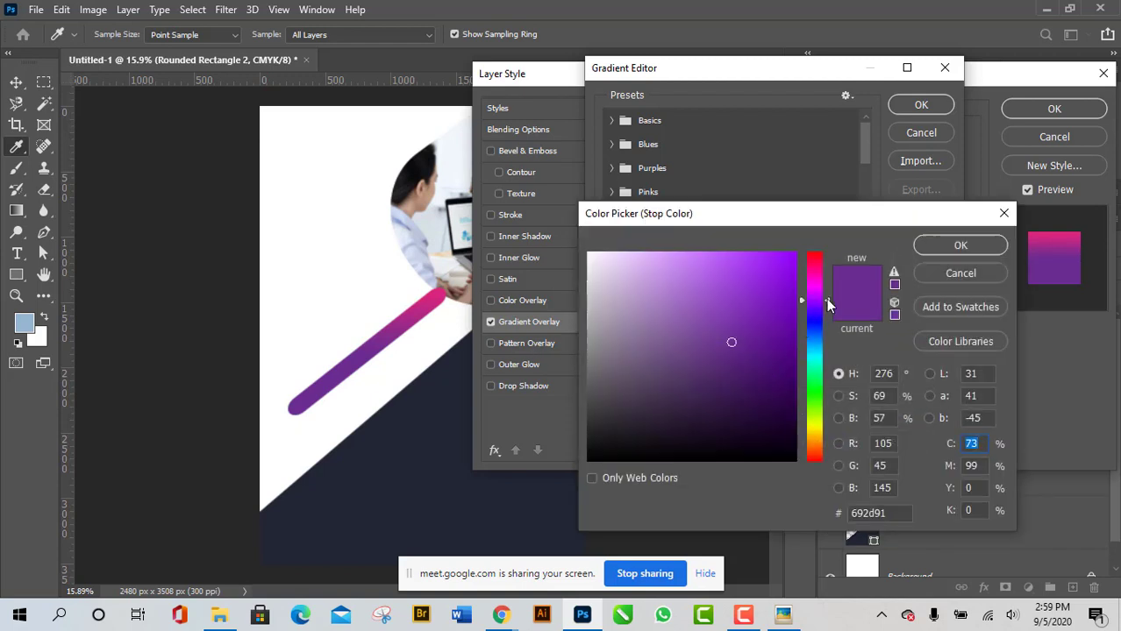
left_click_drag(829, 302, 762, 327)
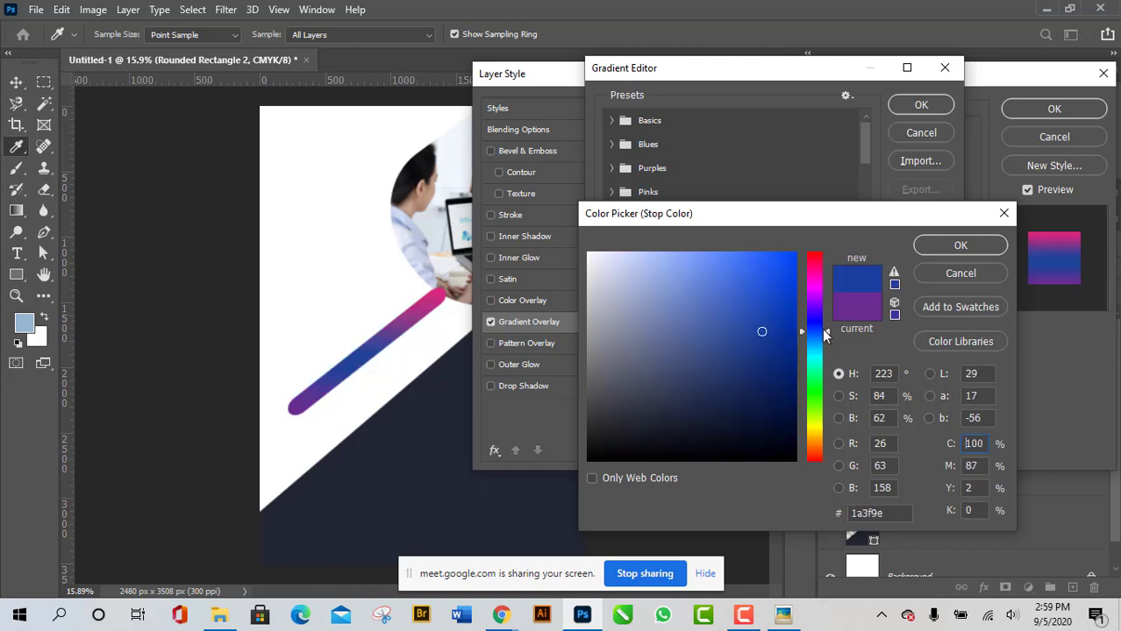
mouse_move(824, 328)
left_mouse_down()
mouse_move(774, 308)
mouse_move(783, 268)
mouse_move(771, 318)
mouse_move(774, 301)
left_mouse_up()
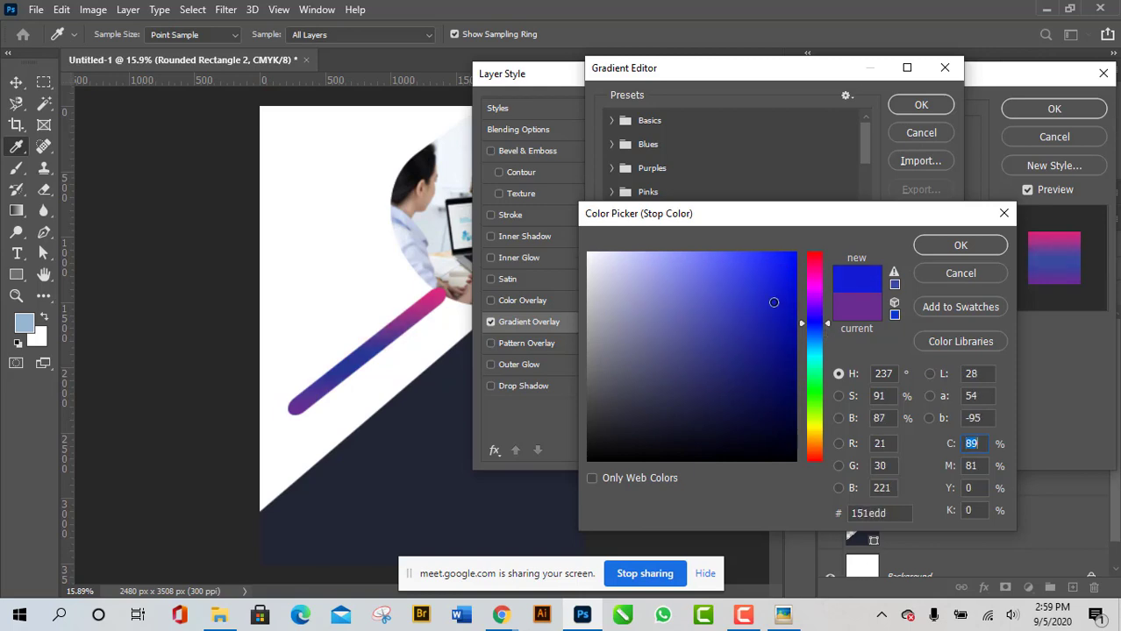
left_click(968, 253)
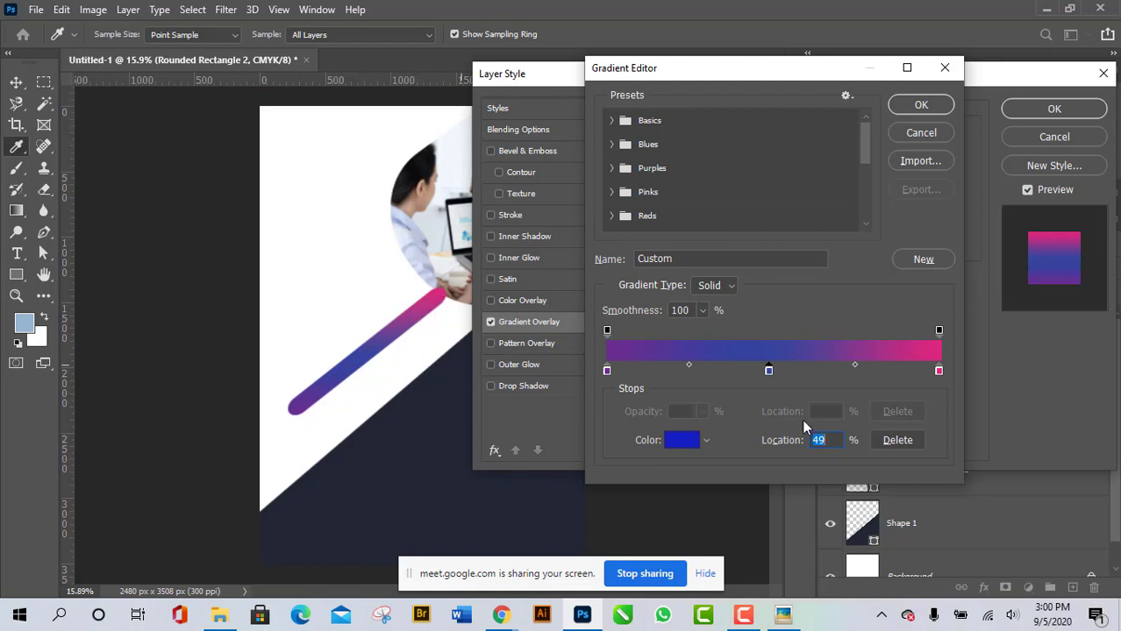
left_click(922, 106)
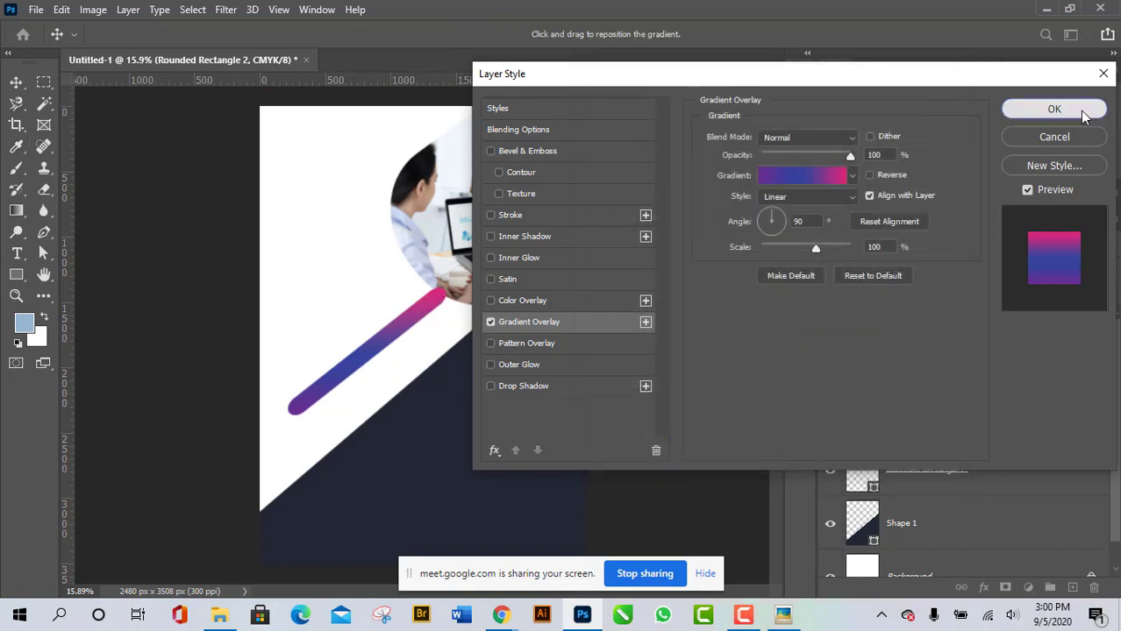
left_click(1054, 108)
Edit the bar's Gradient Overlay again and duplicate the blue stop so the two blue stops sit at 77% and 35%.
scroll(350, 370, "up", 4)
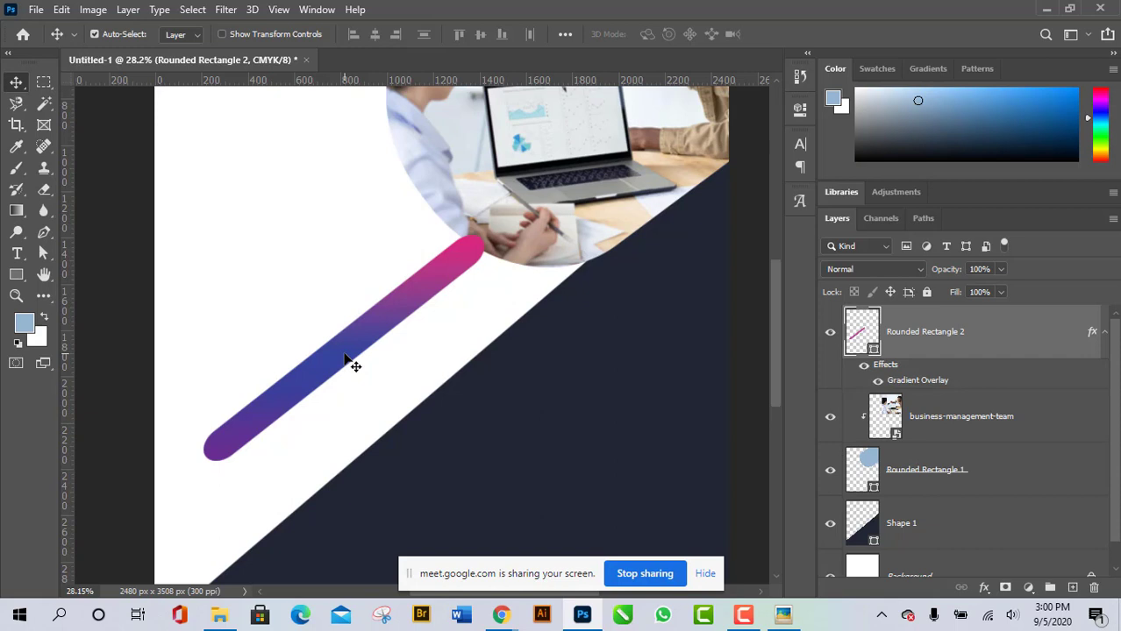
double_click(1046, 340)
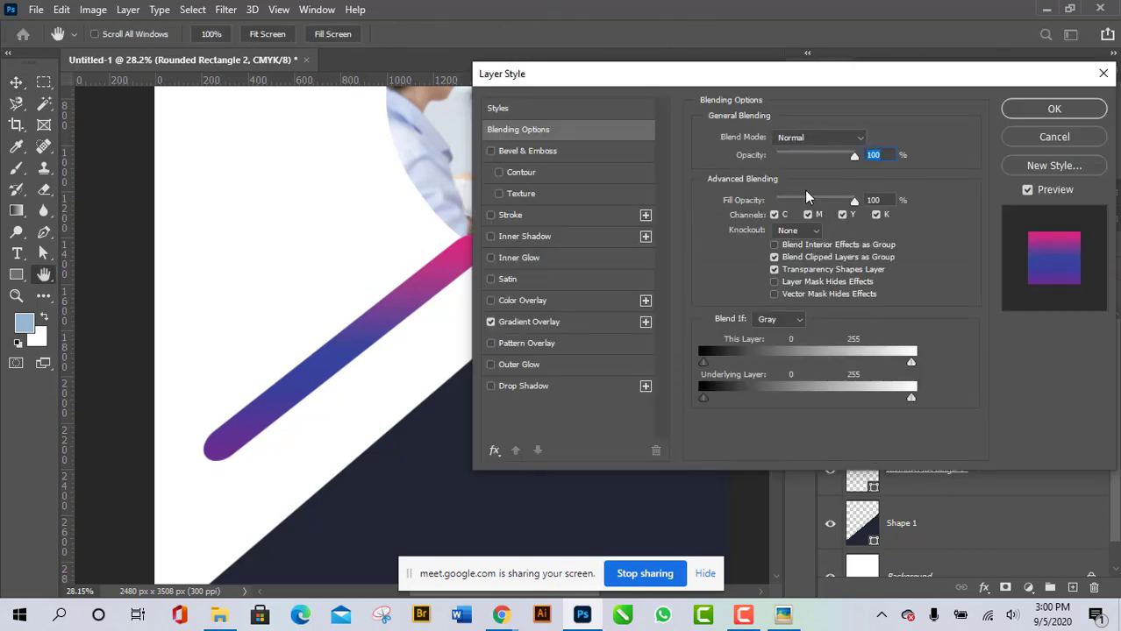
left_click(529, 321)
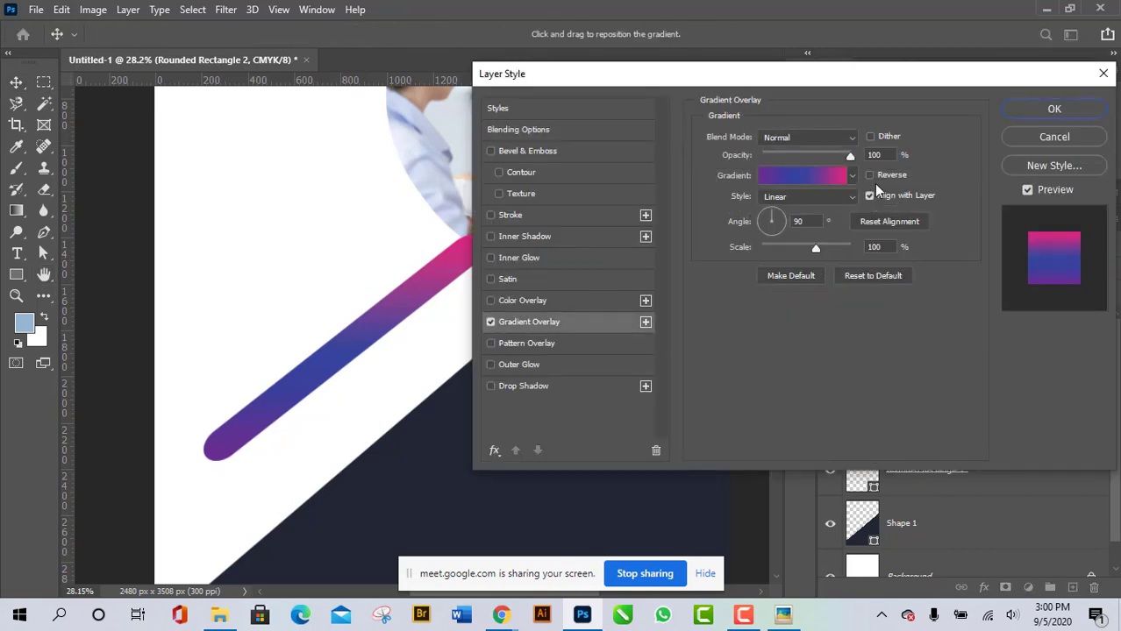
left_click(852, 176)
left_click(851, 181)
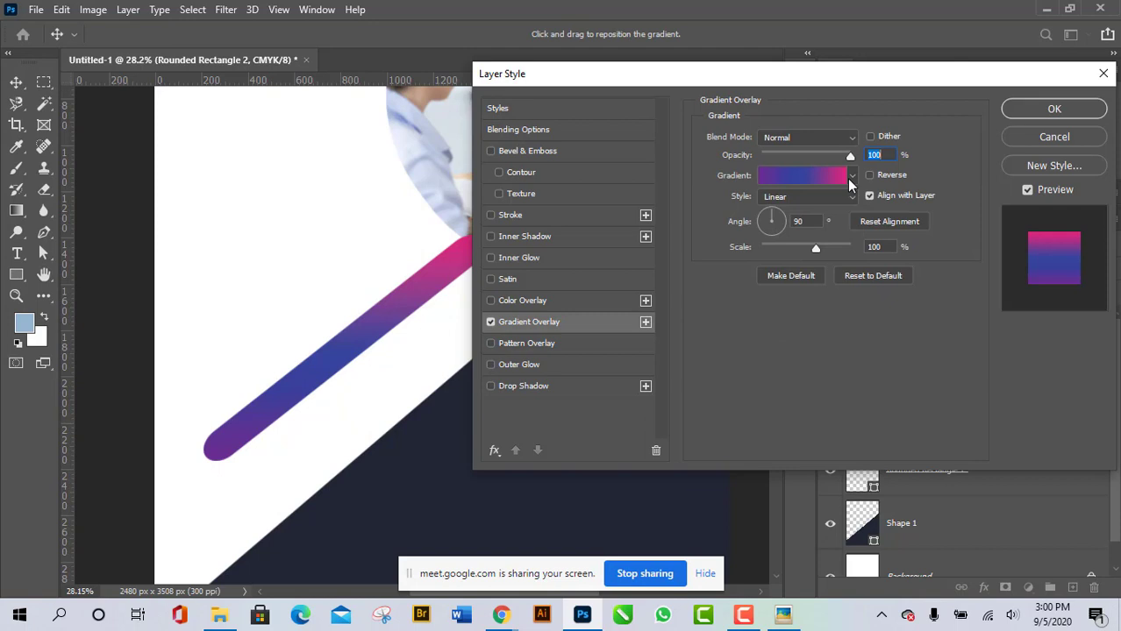
left_click(795, 178)
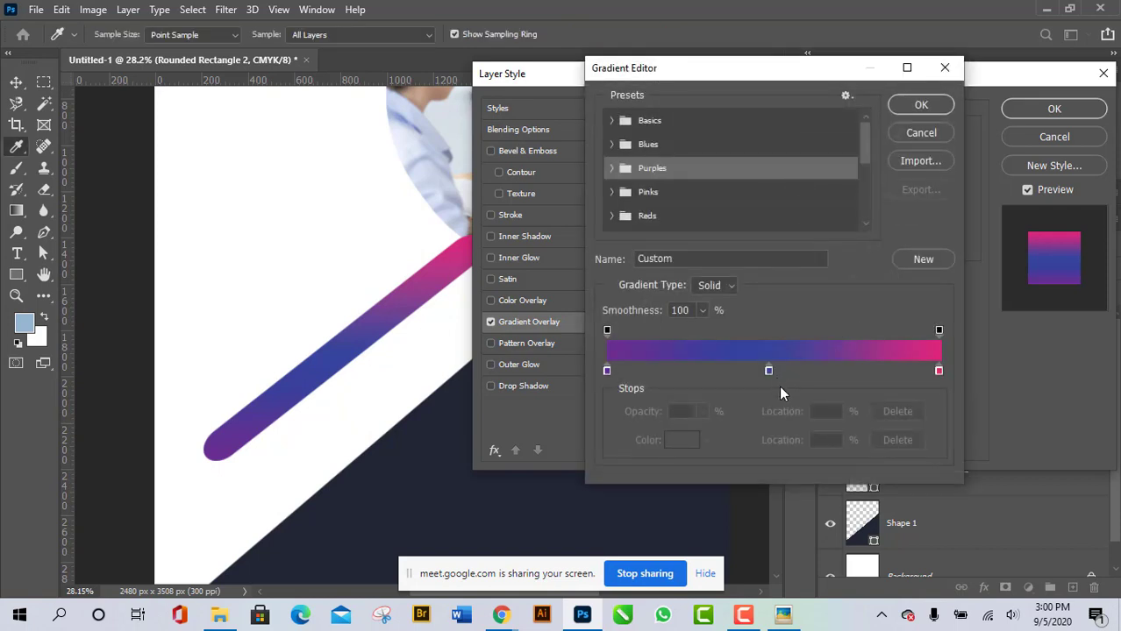
left_click_drag(769, 370, 725, 374)
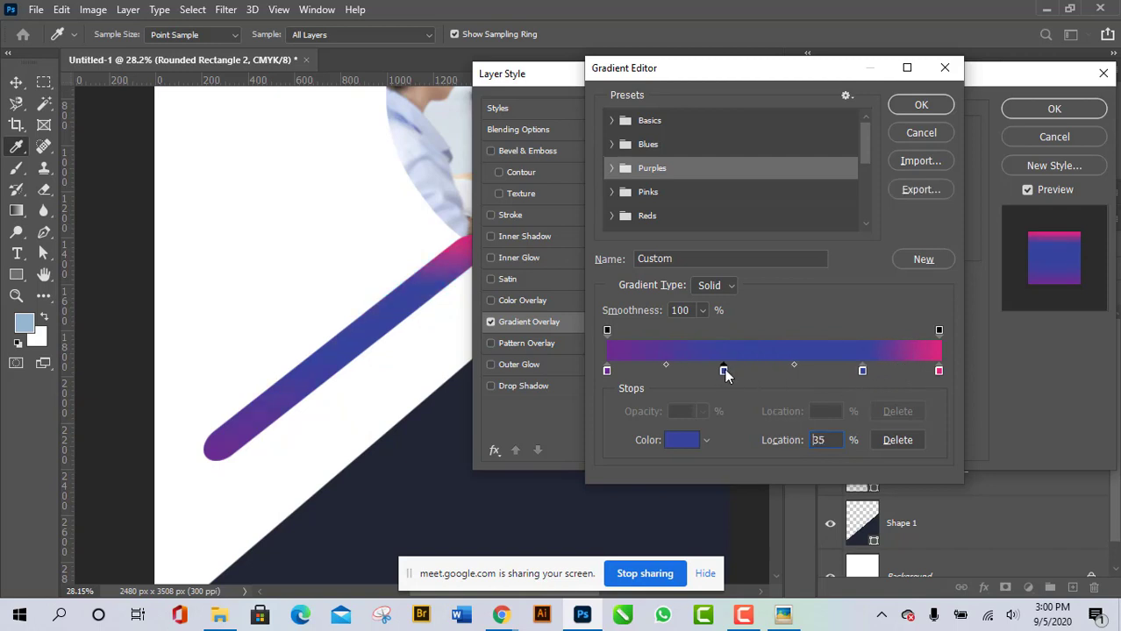
Change the color of the blue gradient stop nearest the pink end to red f41f1f.
left_click(862, 372)
double_click(861, 372)
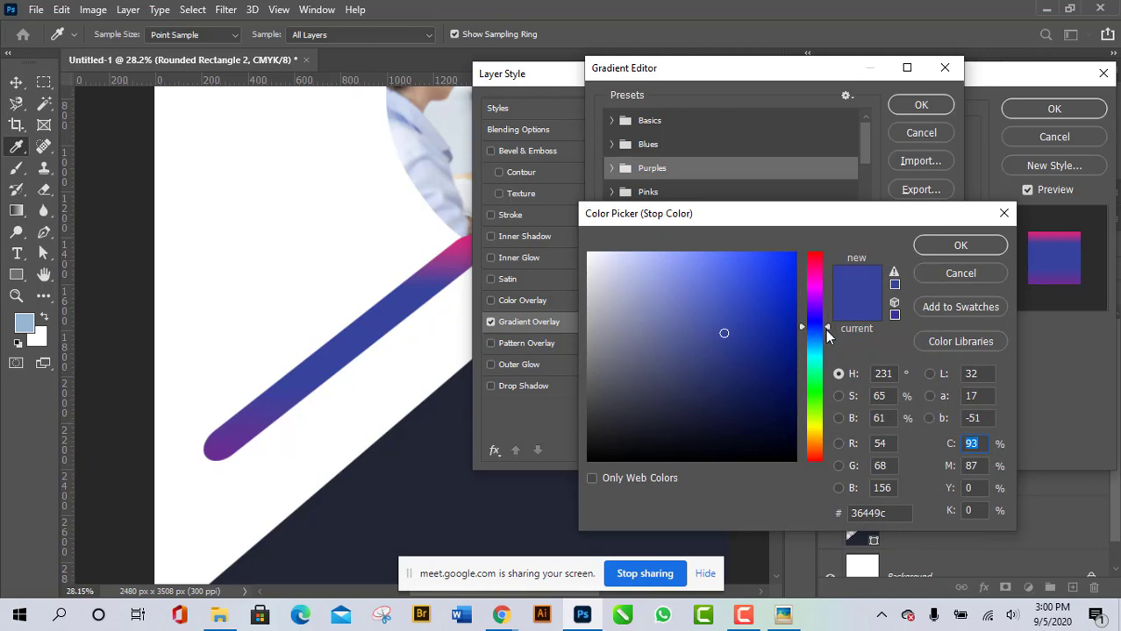
left_click_drag(825, 329, 830, 252)
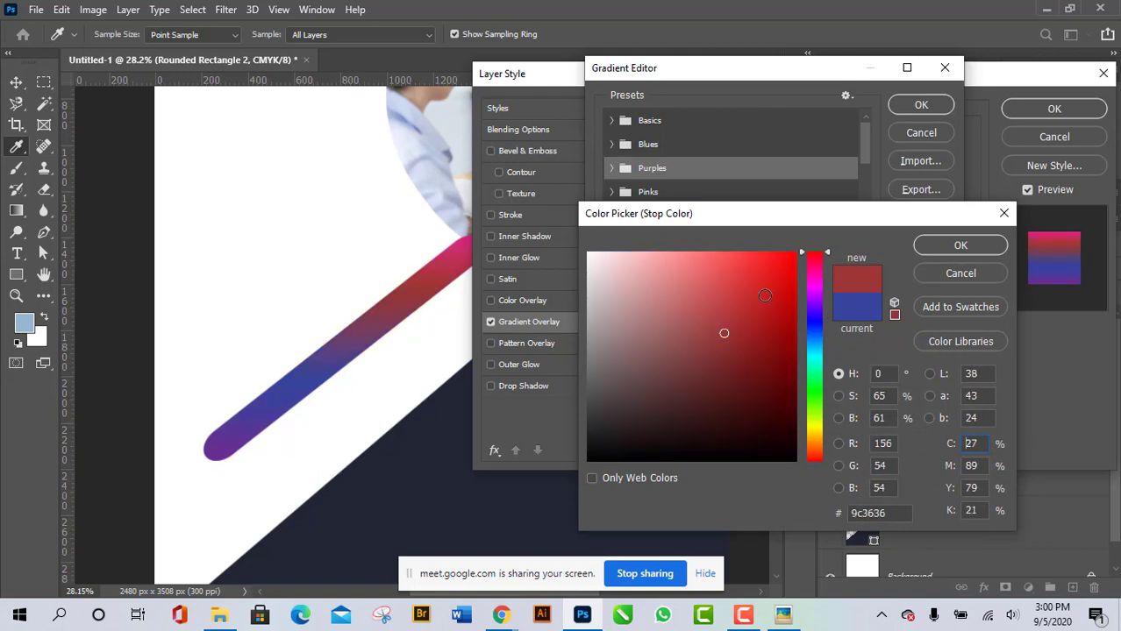
mouse_move(765, 295)
left_mouse_down()
mouse_move(775, 267)
mouse_move(739, 261)
mouse_move(778, 266)
mouse_move(782, 279)
mouse_move(770, 260)
left_mouse_up()
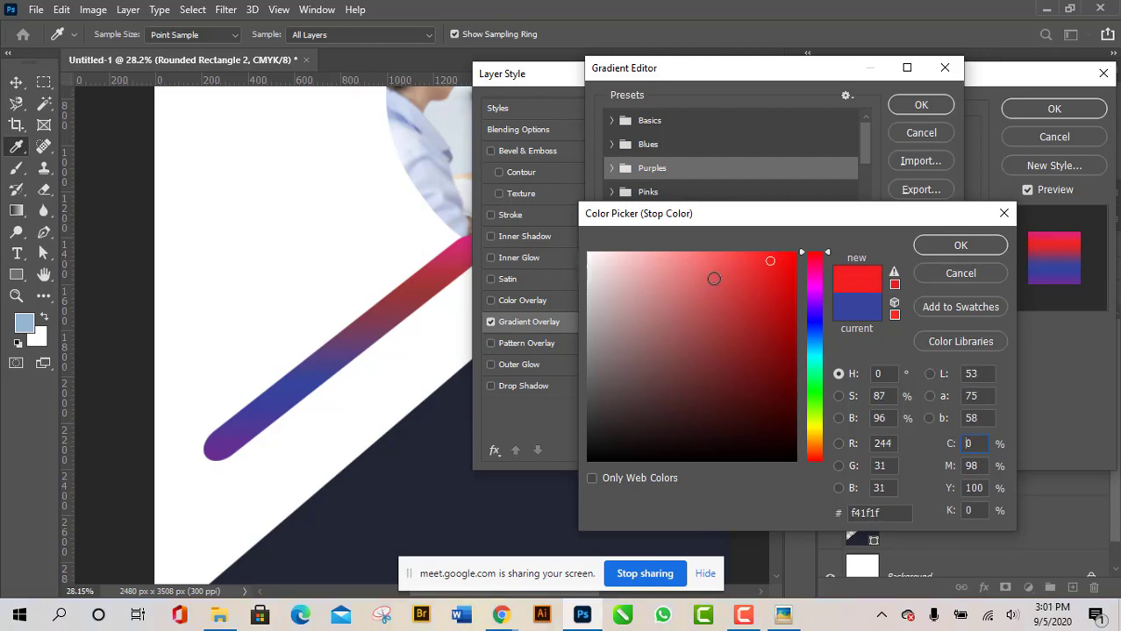
left_click(960, 246)
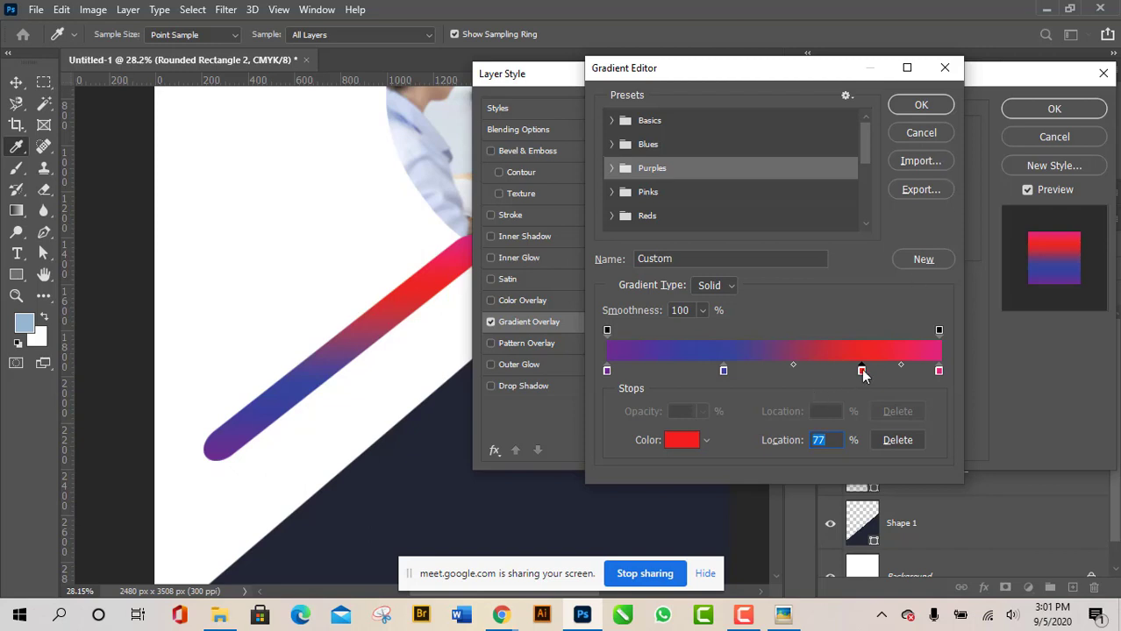
Swap the inner gradient stops, placing blue at 78% and red at 35%, and apply the Gradient Overlay.
mouse_move(863, 371)
left_mouse_down()
mouse_move(692, 363)
mouse_move(866, 379)
left_mouse_up()
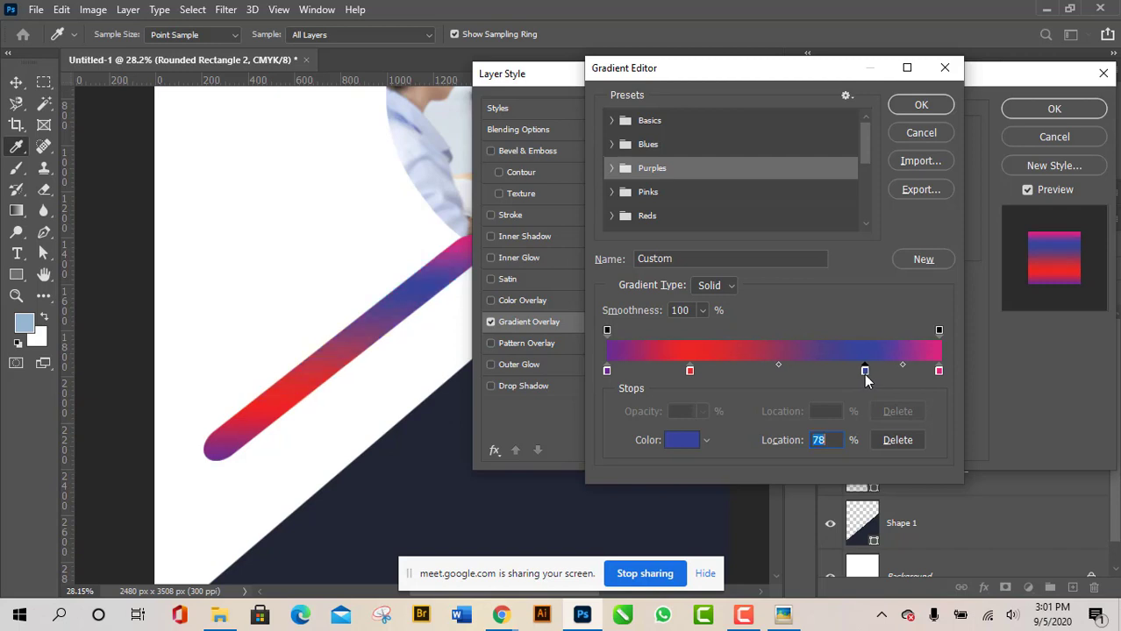
left_click_drag(690, 371, 727, 378)
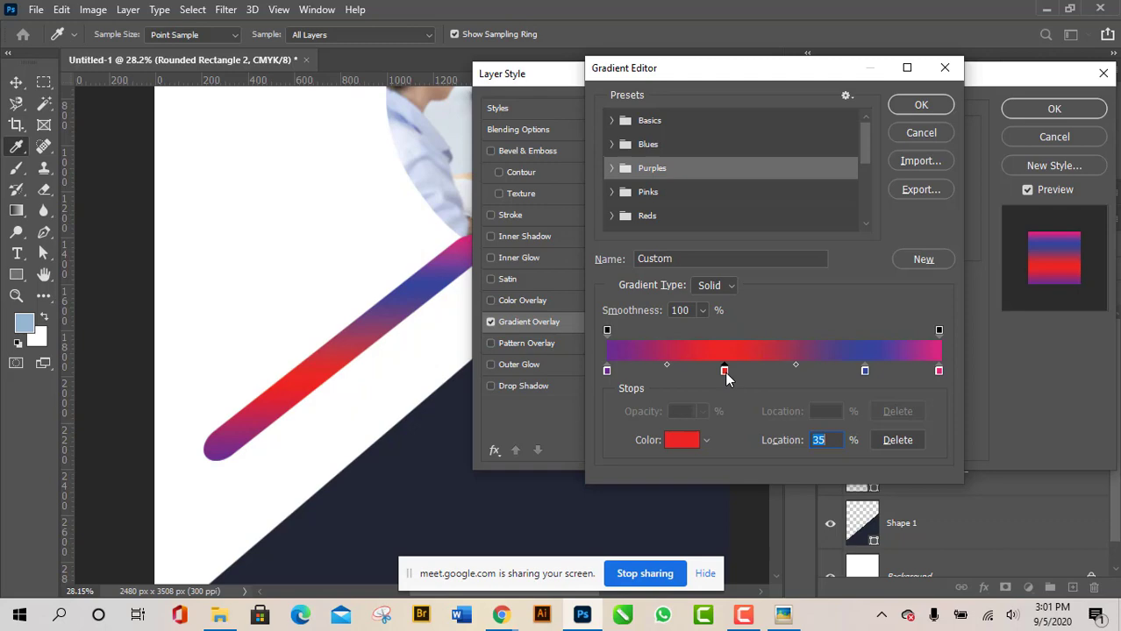
left_click(921, 106)
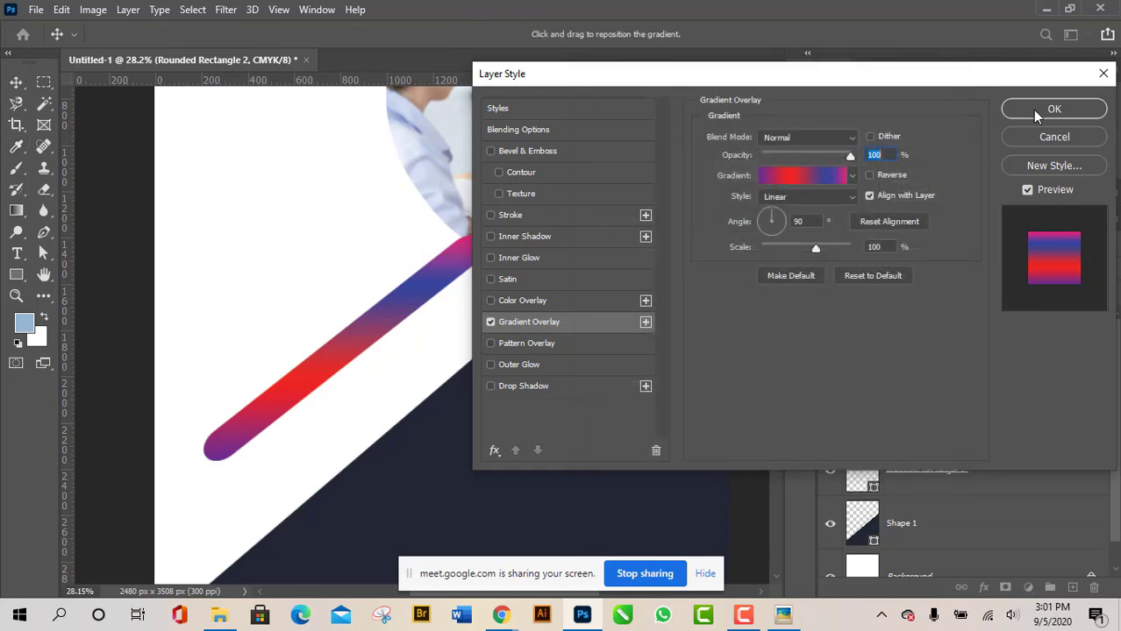
left_click(1052, 110)
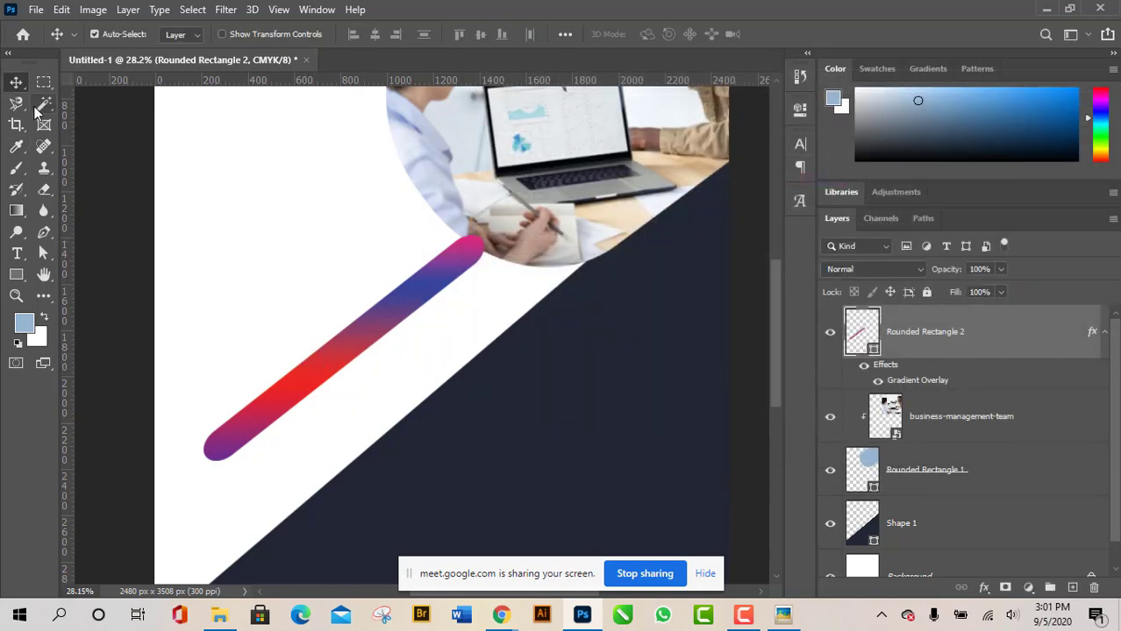
Shift the gradient bar slightly lower within the white area so it clears the photo's curved edge.
left_click_drag(383, 325, 367, 355)
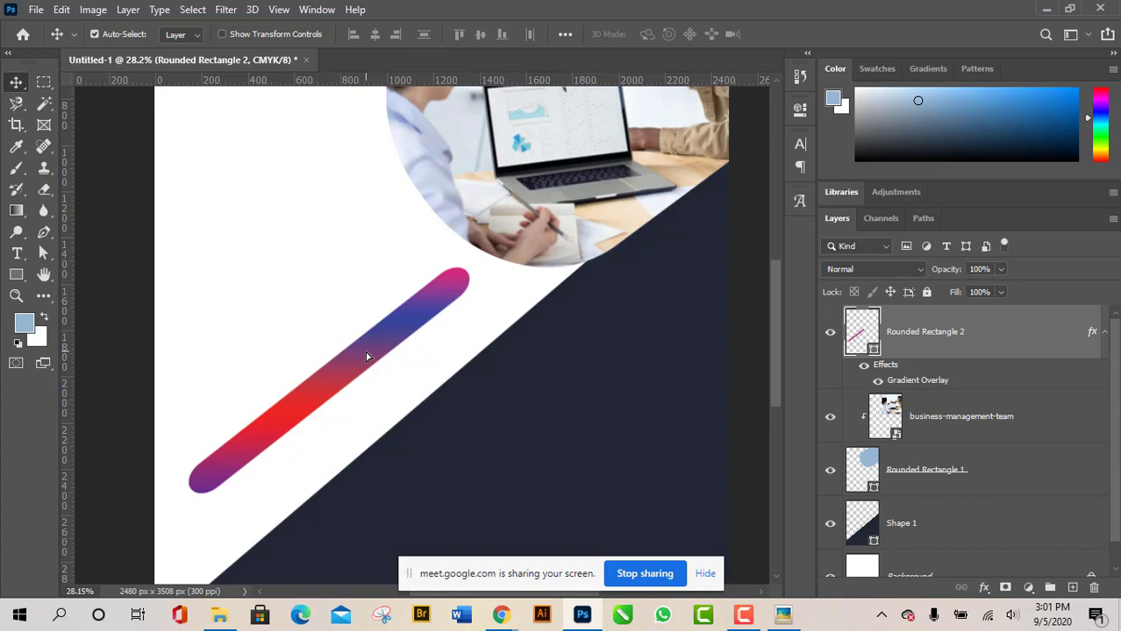
mouse_move(402, 318)
left_mouse_down()
mouse_move(431, 325)
mouse_move(420, 326)
left_mouse_up()
left_click_drag(420, 326, 420, 328)
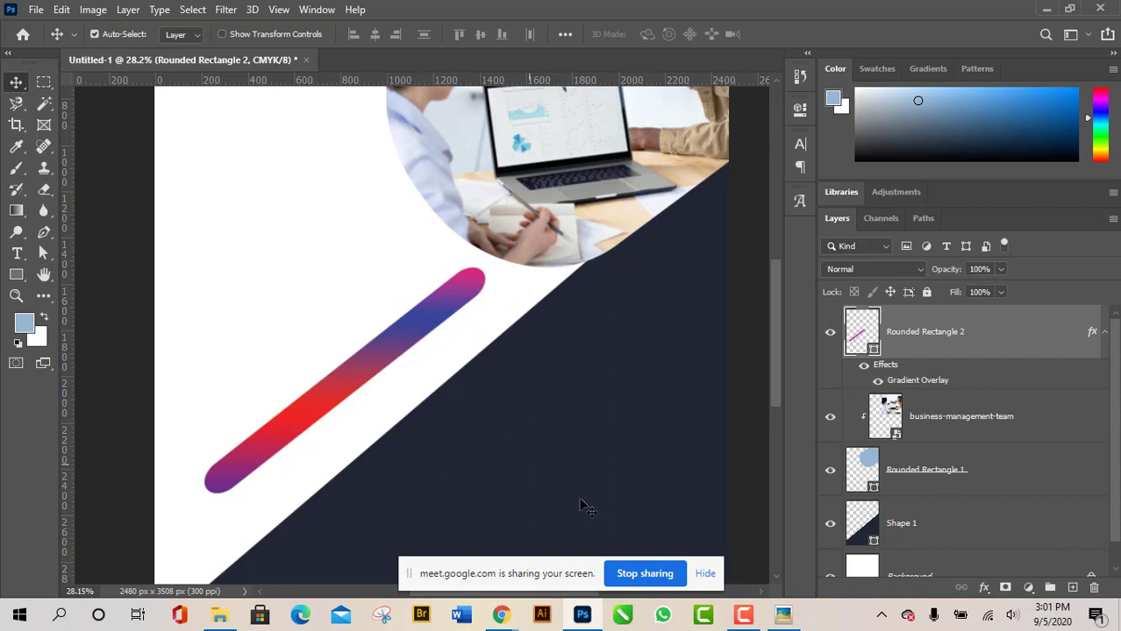
Minimize Photoshop and bring up the Google Meet call in Chrome.
left_click(1048, 11)
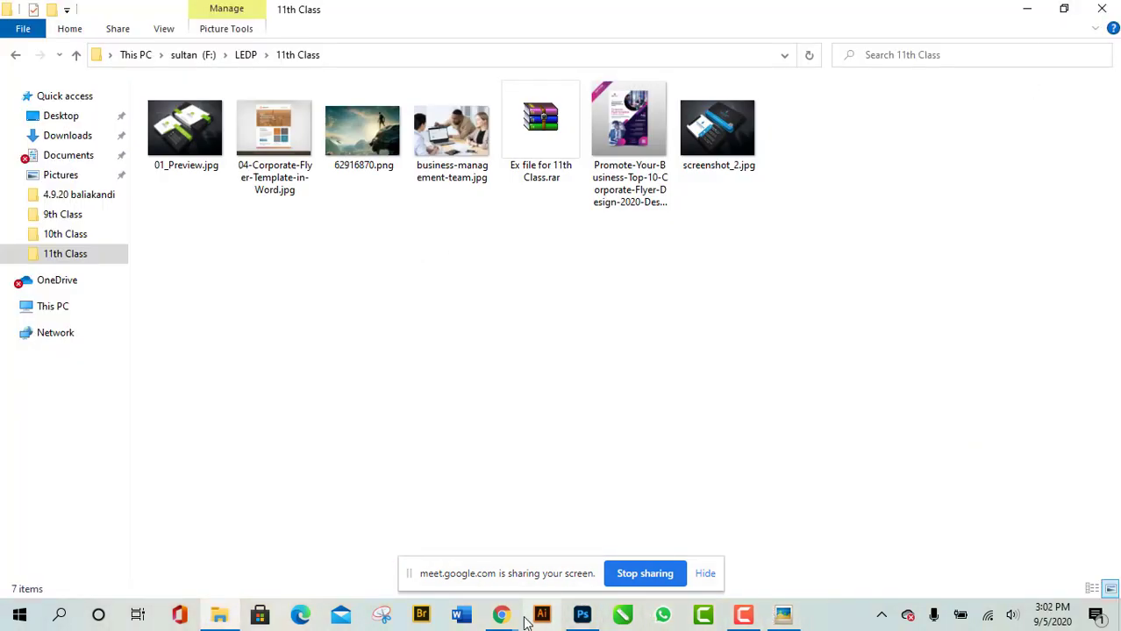
mouse_move(502, 617)
left_click(433, 561)
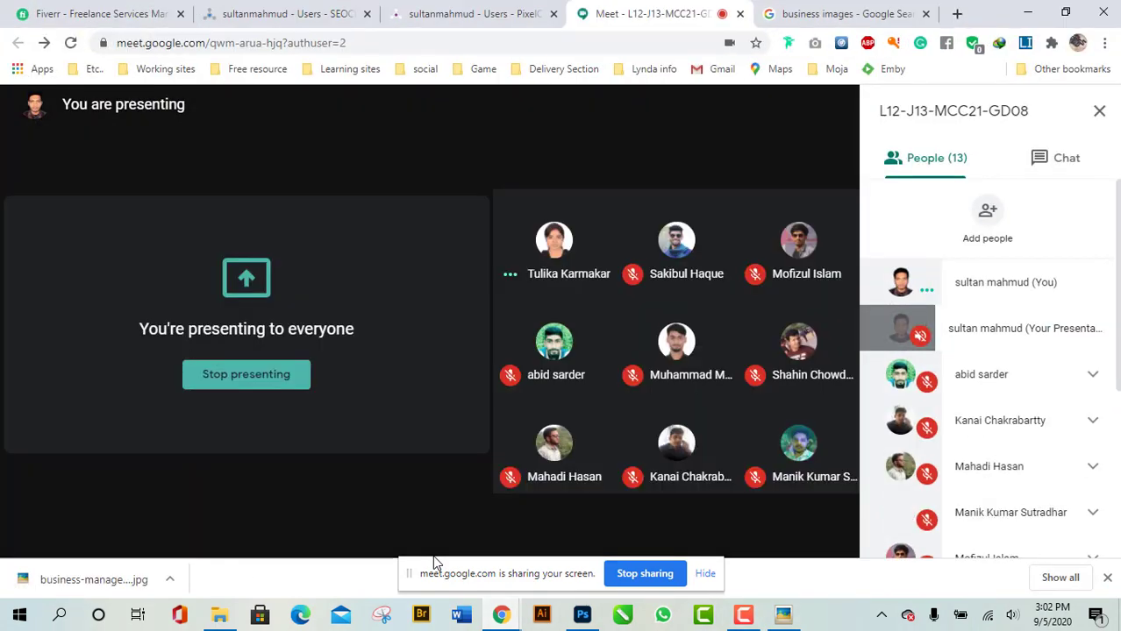
Stop the current Meet presentation, share the entire screen again, and switch back to Photoshop.
left_click(637, 575)
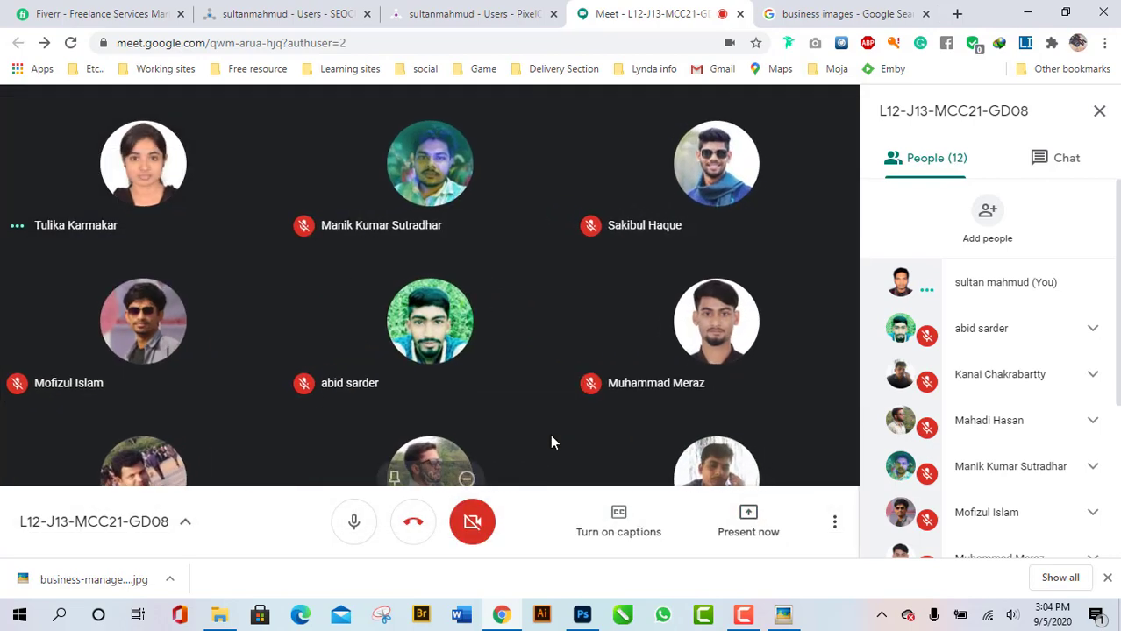
left_click(759, 534)
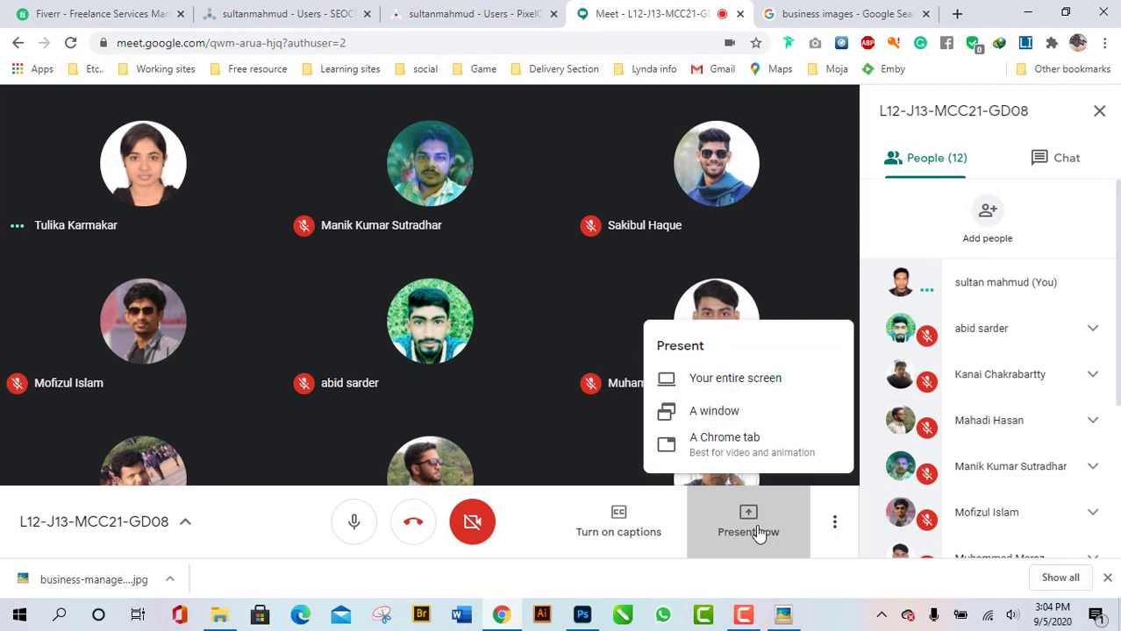
left_click(717, 390)
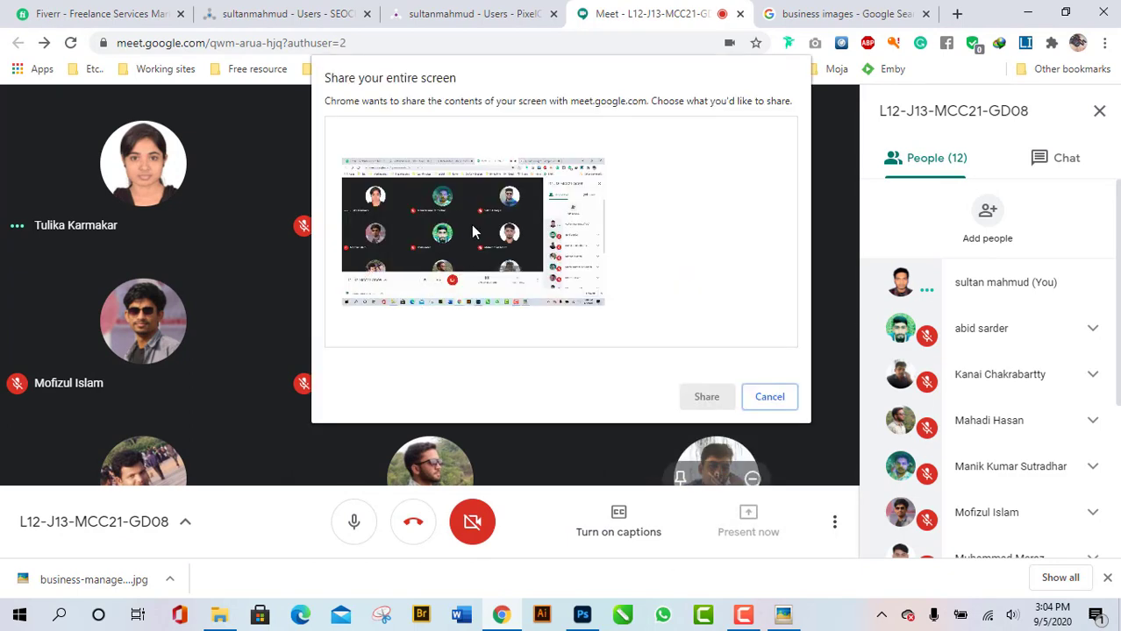
left_click(471, 225)
left_click(707, 397)
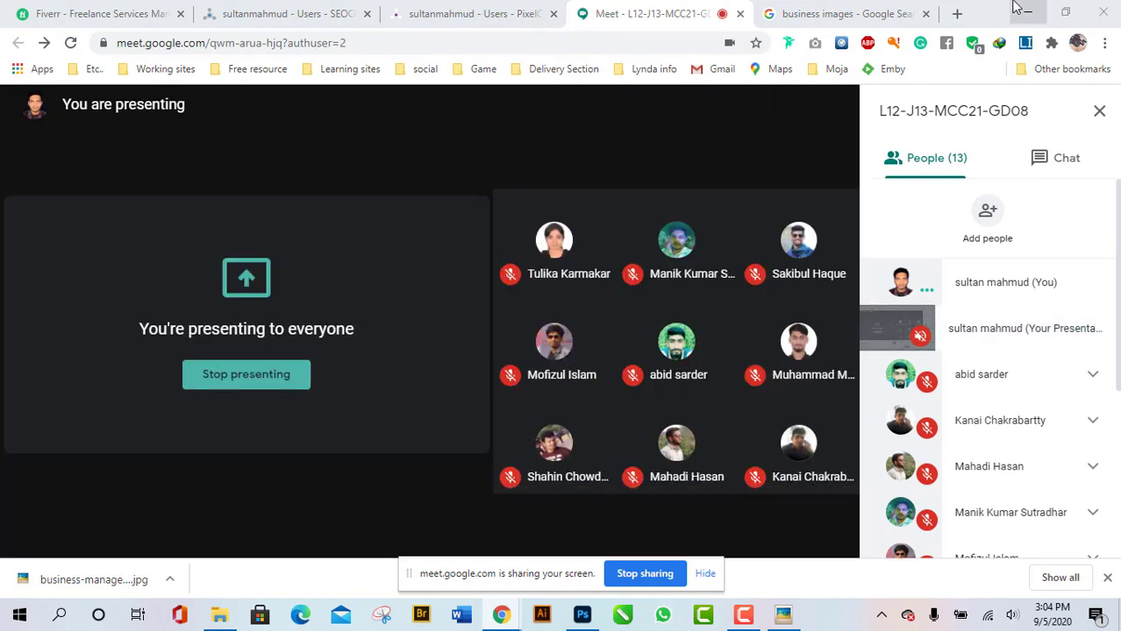
left_click(1027, 13)
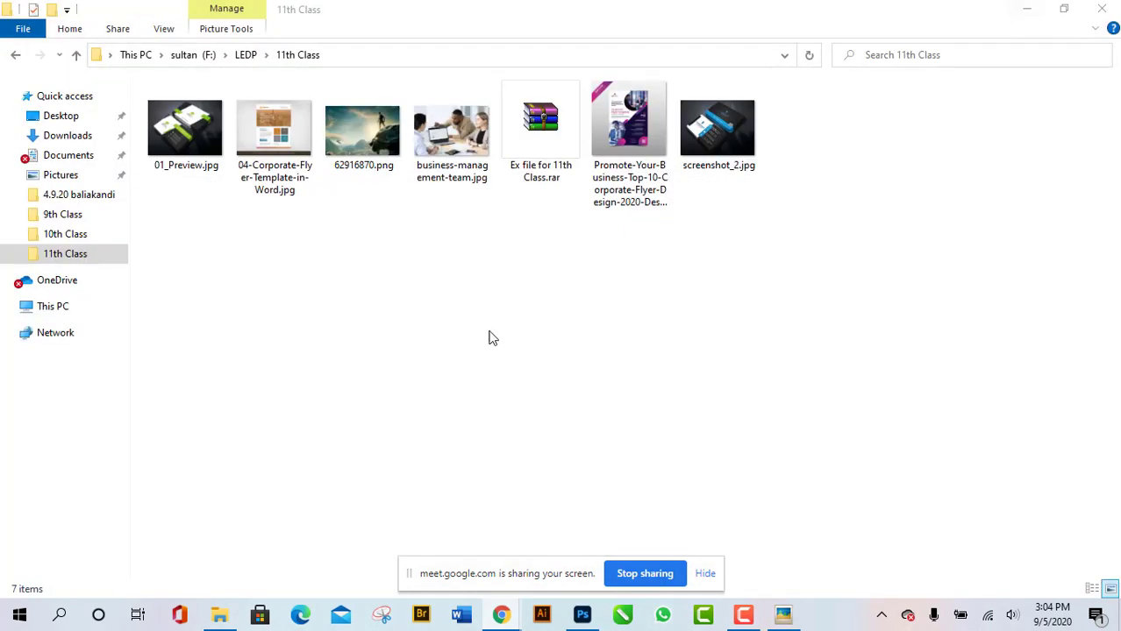
left_click(581, 615)
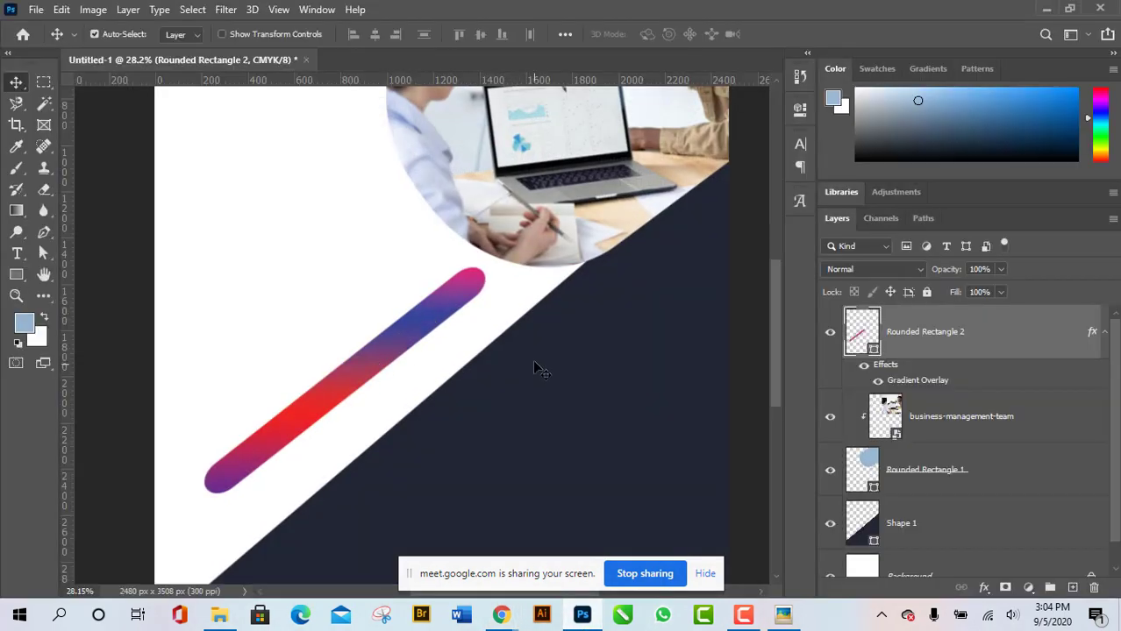
Move the gradient bar up and to the left within the white area so its pink end meets the photo's curved edge.
scroll(530, 343, "down", 2)
scroll(355, 354, "up", 2)
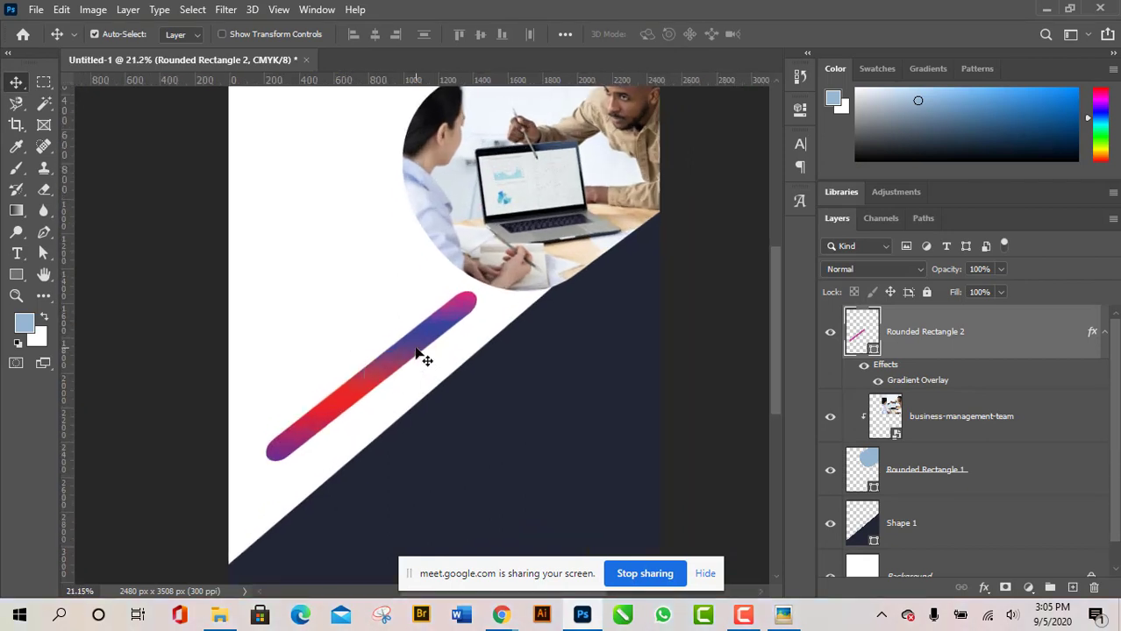
mouse_move(417, 353)
left_mouse_down()
mouse_move(410, 307)
mouse_move(439, 340)
mouse_move(422, 330)
mouse_move(421, 339)
left_mouse_up()
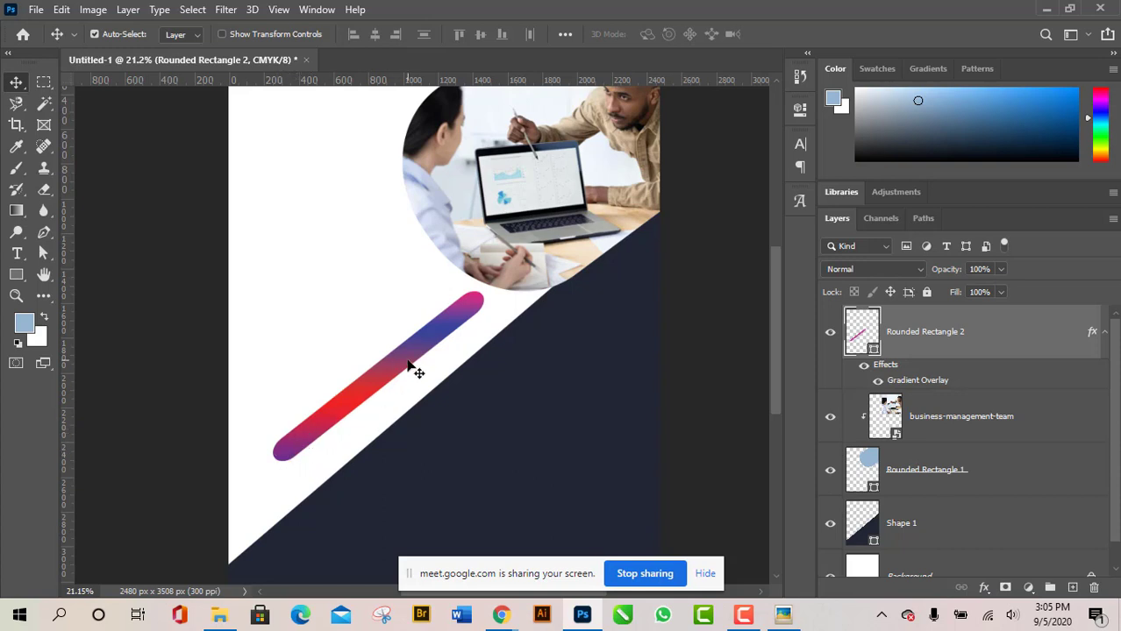
mouse_move(412, 368)
left_mouse_down()
mouse_move(399, 333)
mouse_move(404, 362)
left_mouse_up()
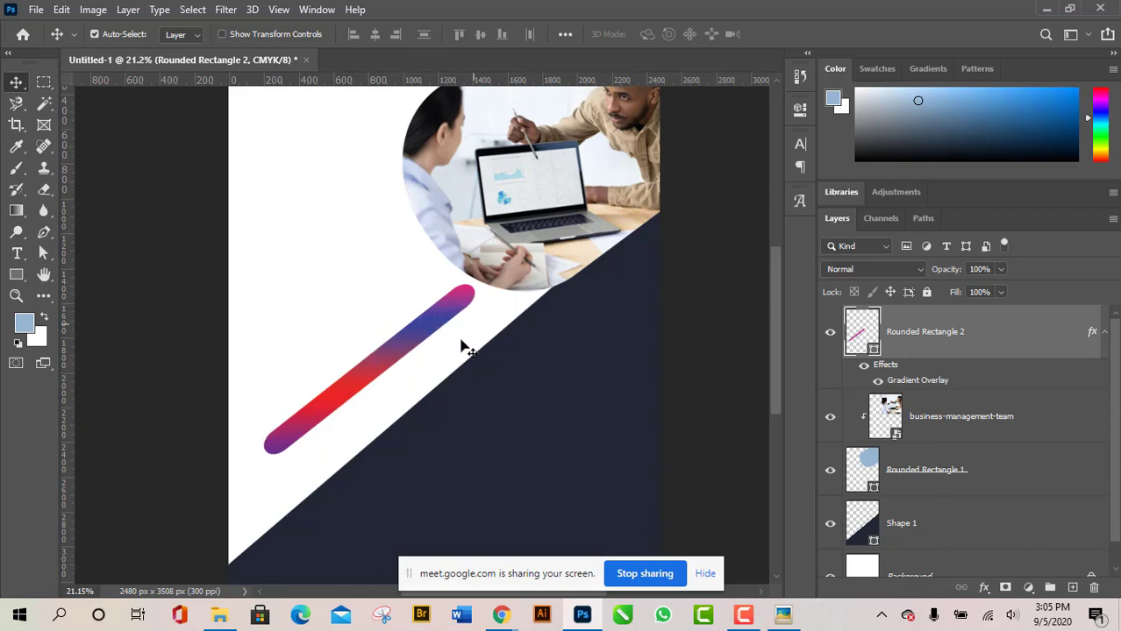
mouse_move(417, 348)
left_mouse_down()
mouse_move(390, 250)
mouse_move(357, 378)
mouse_move(417, 329)
mouse_move(377, 356)
mouse_move(396, 356)
mouse_move(396, 345)
left_mouse_up()
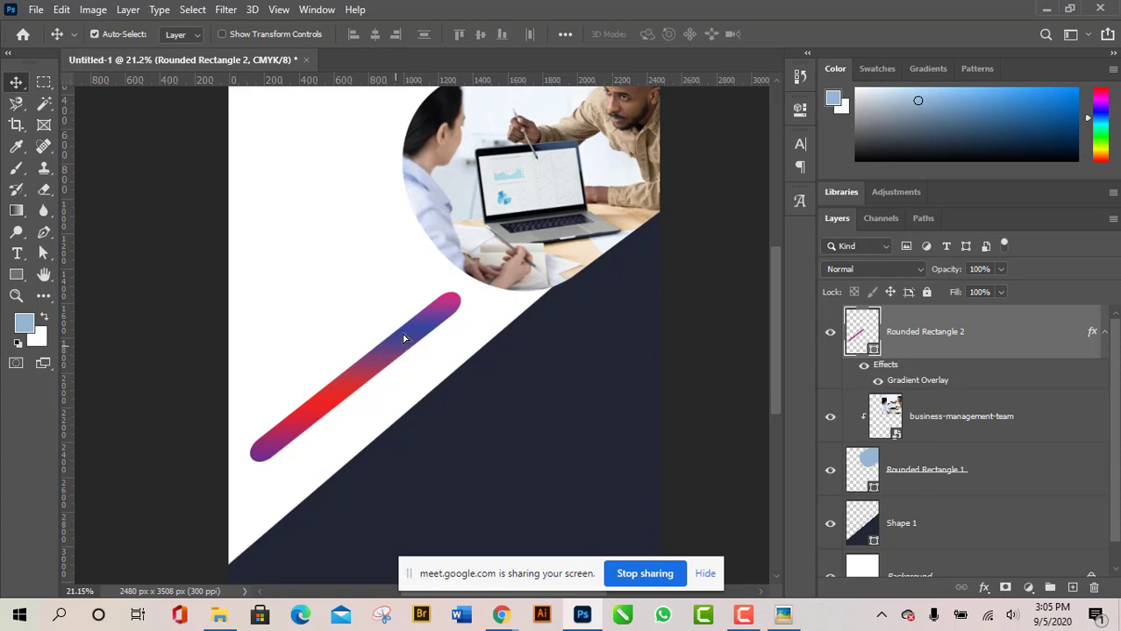
left_click_drag(400, 355, 376, 370)
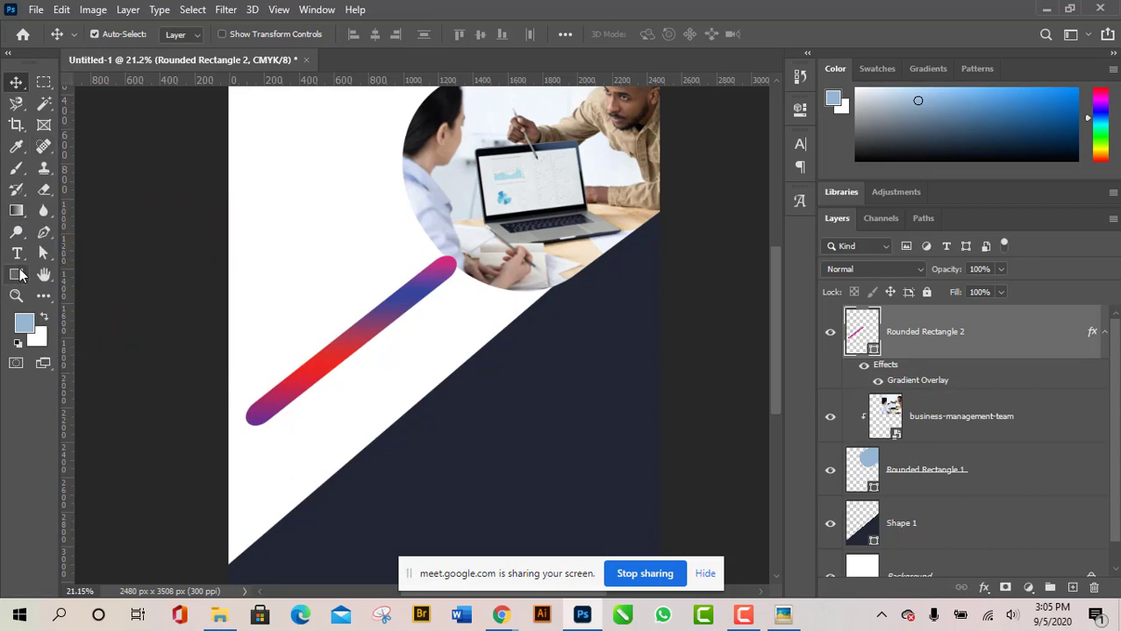
Change the shape fill of the Rounded Rectangle 2 bar from a solid color to a linear gradient.
left_click(21, 275)
left_click(116, 273)
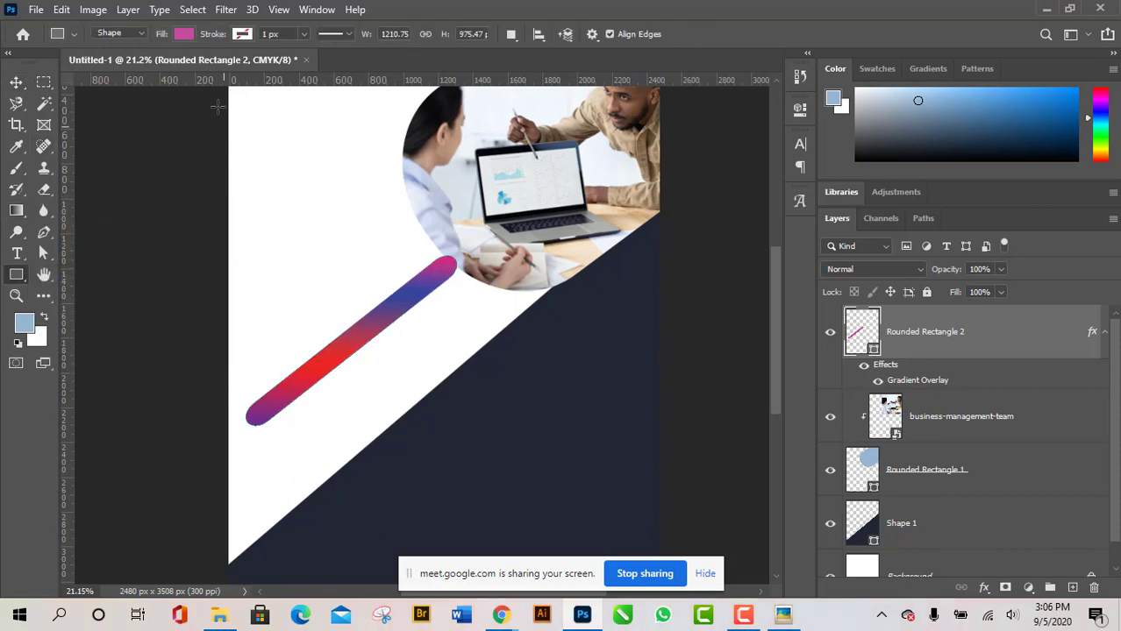
left_click(185, 34)
left_click(145, 66)
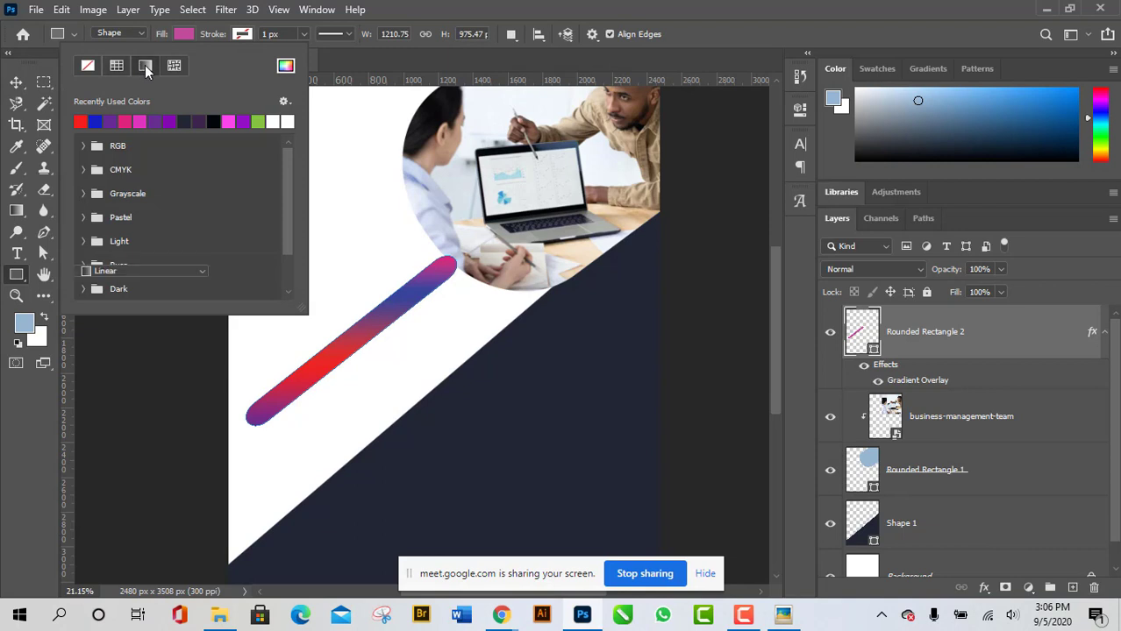
left_click(184, 27)
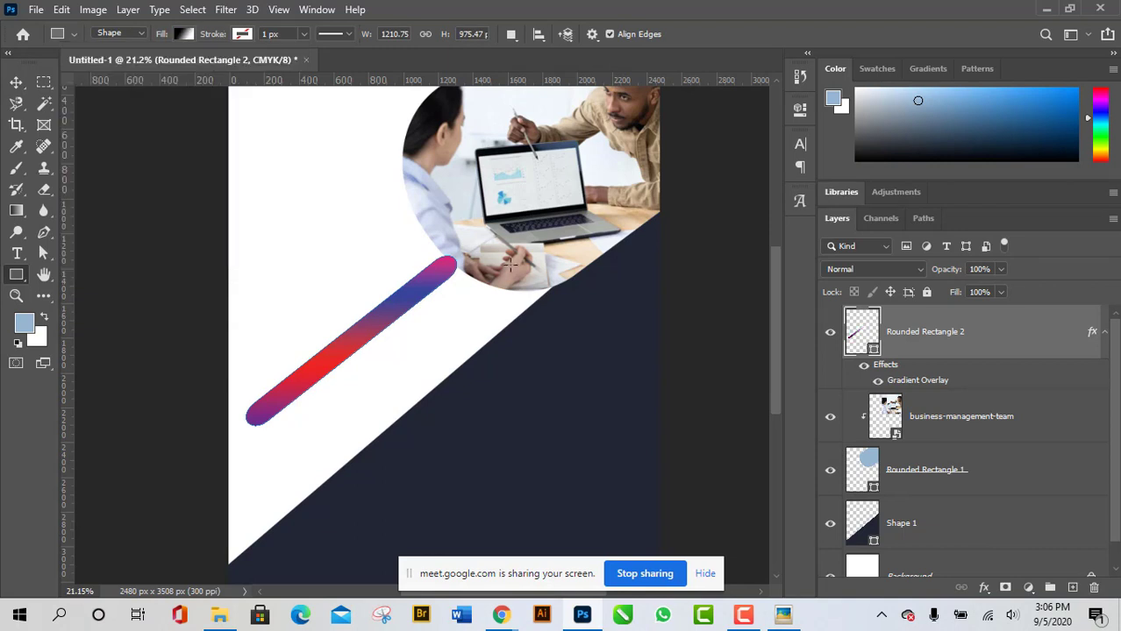
Look at the Layer Style blending options of Rounded Rectangle 2 and close them without changes.
double_click(1089, 336)
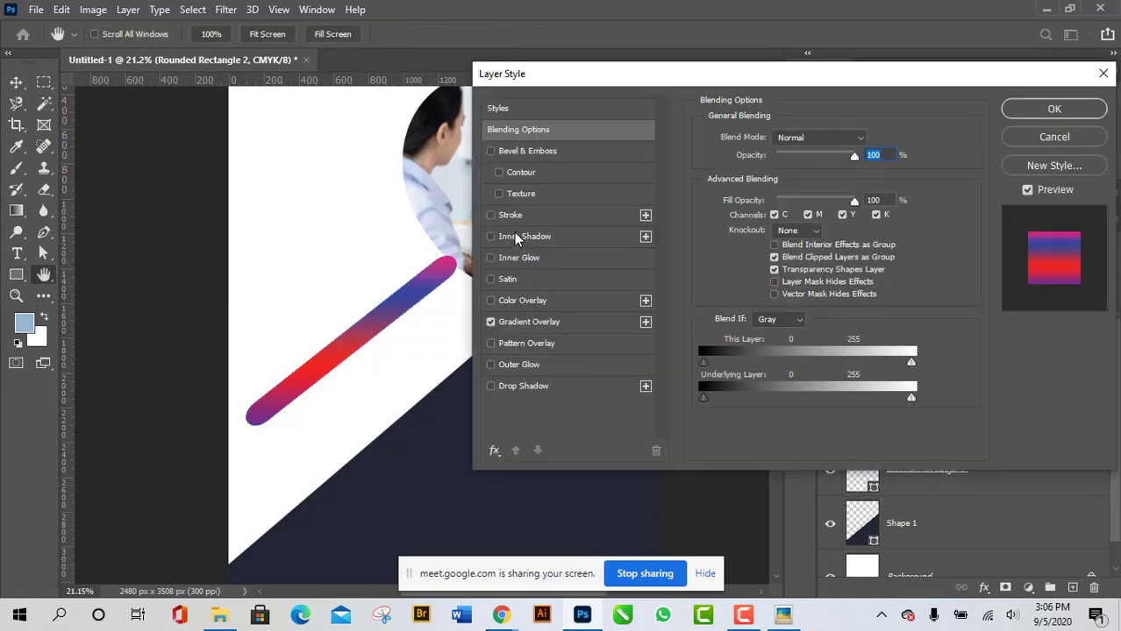
left_click(1044, 138)
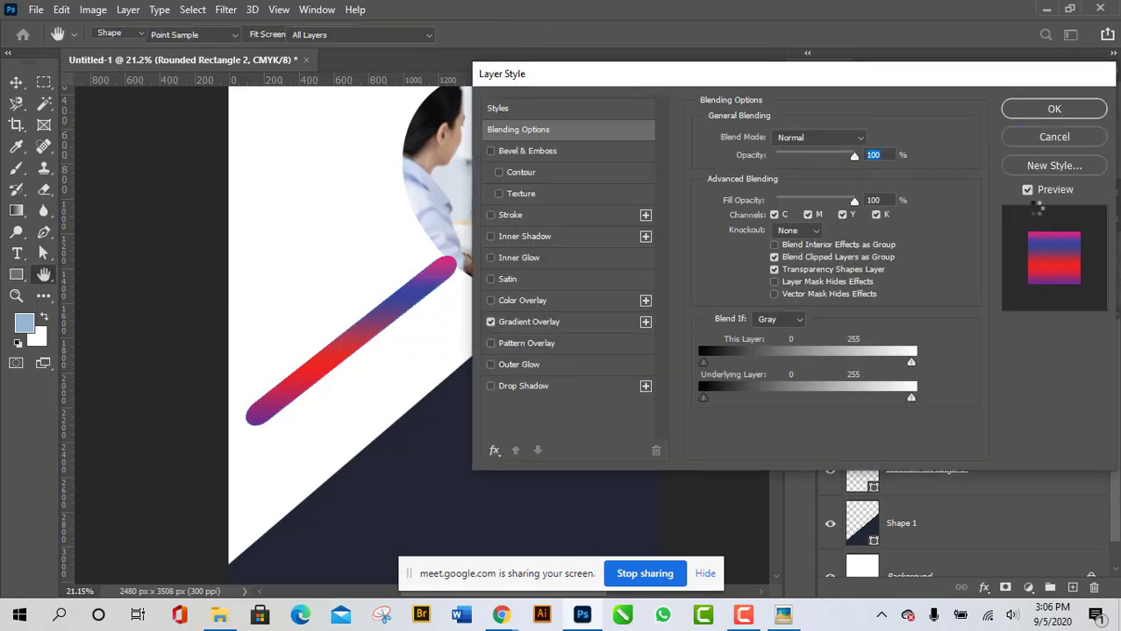
left_click(16, 82)
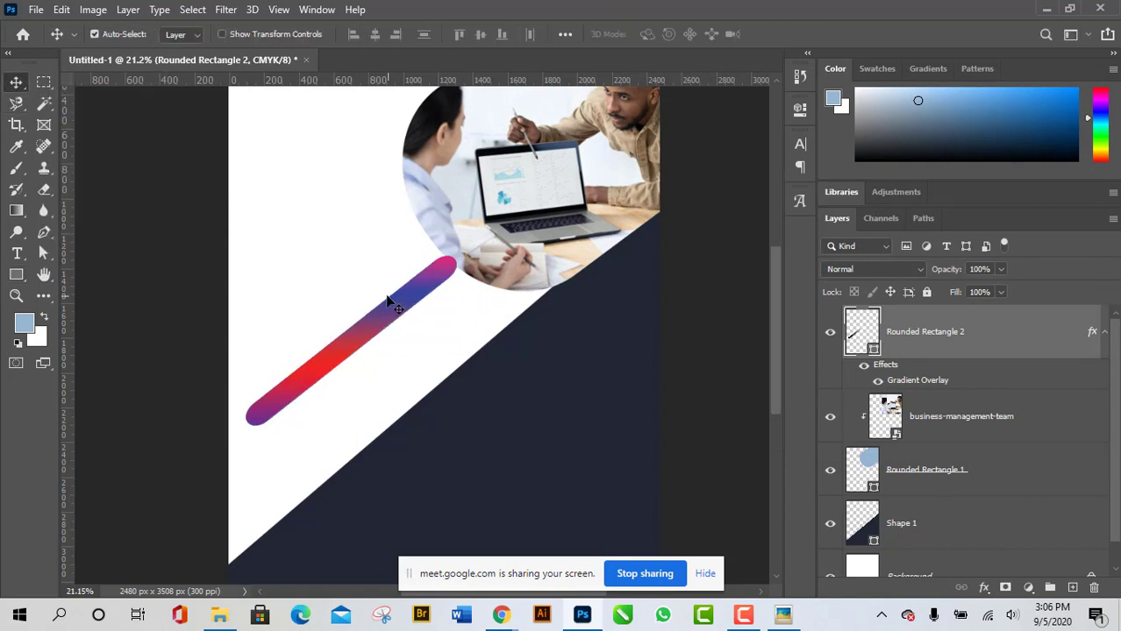
left_click(365, 270, "shift")
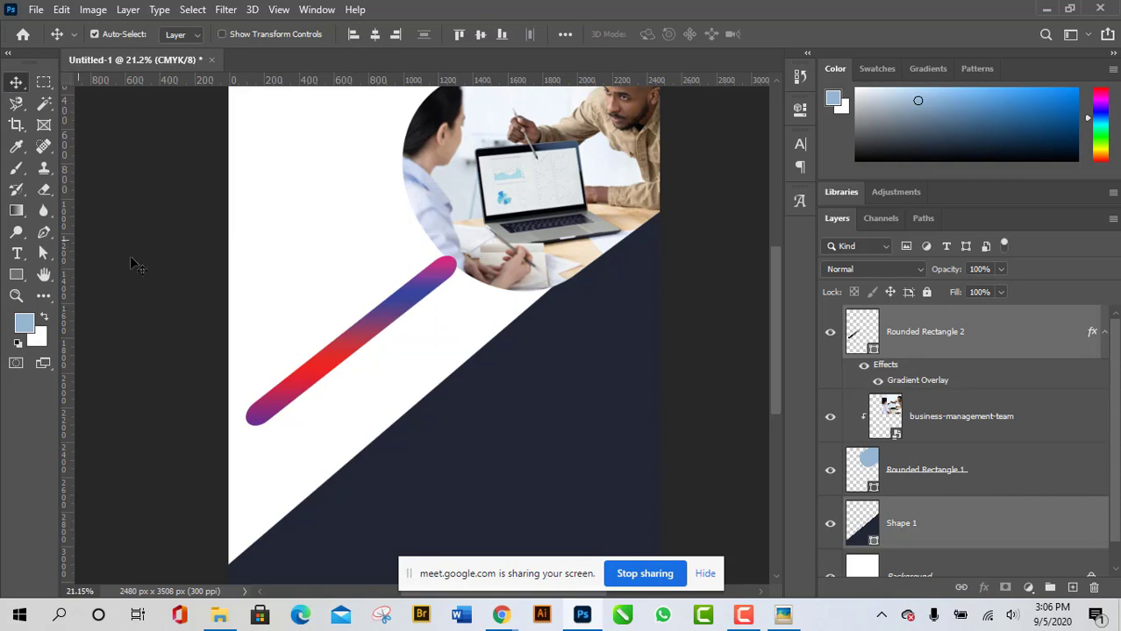
left_click_drag(373, 334, 377, 294)
key("ctrl+z")
left_click(22, 211)
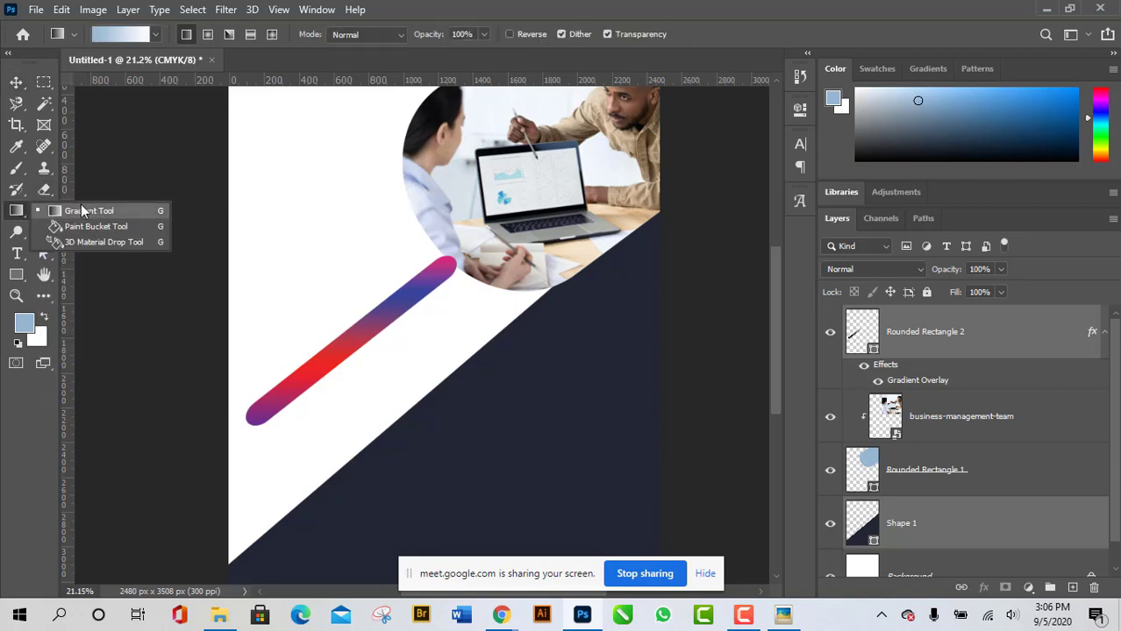
left_click(79, 211)
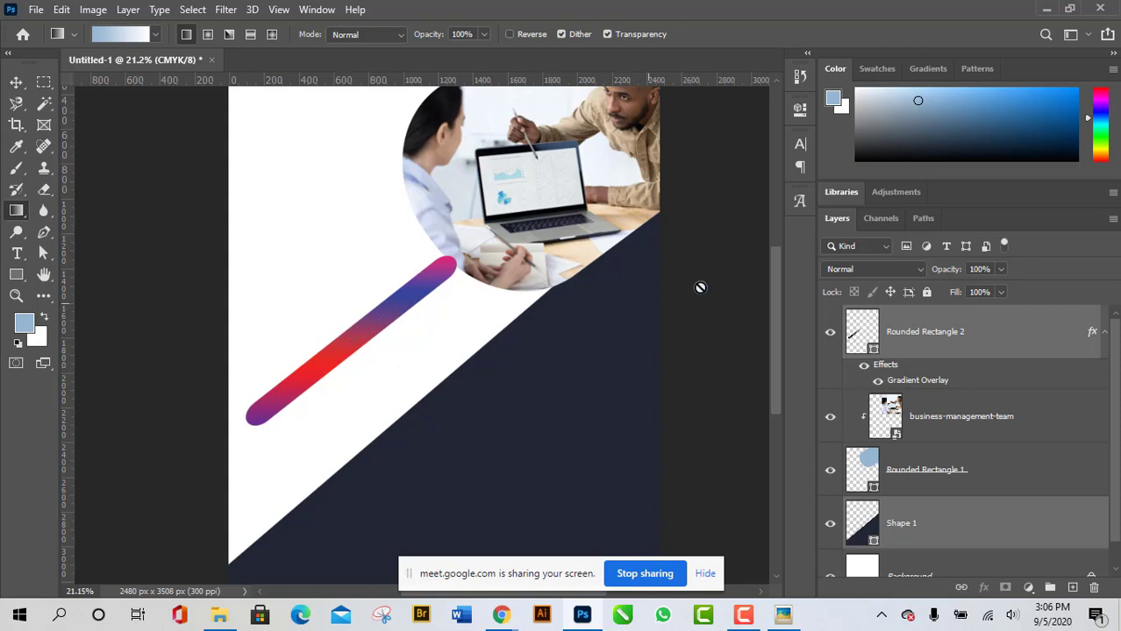
left_click(16, 83)
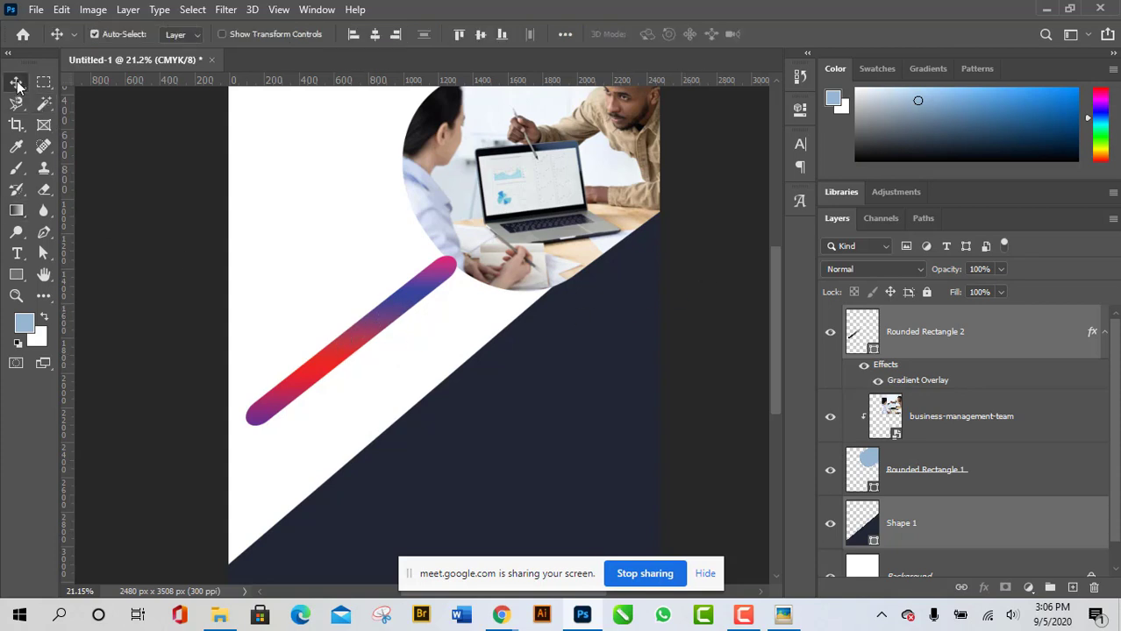
left_click(954, 404)
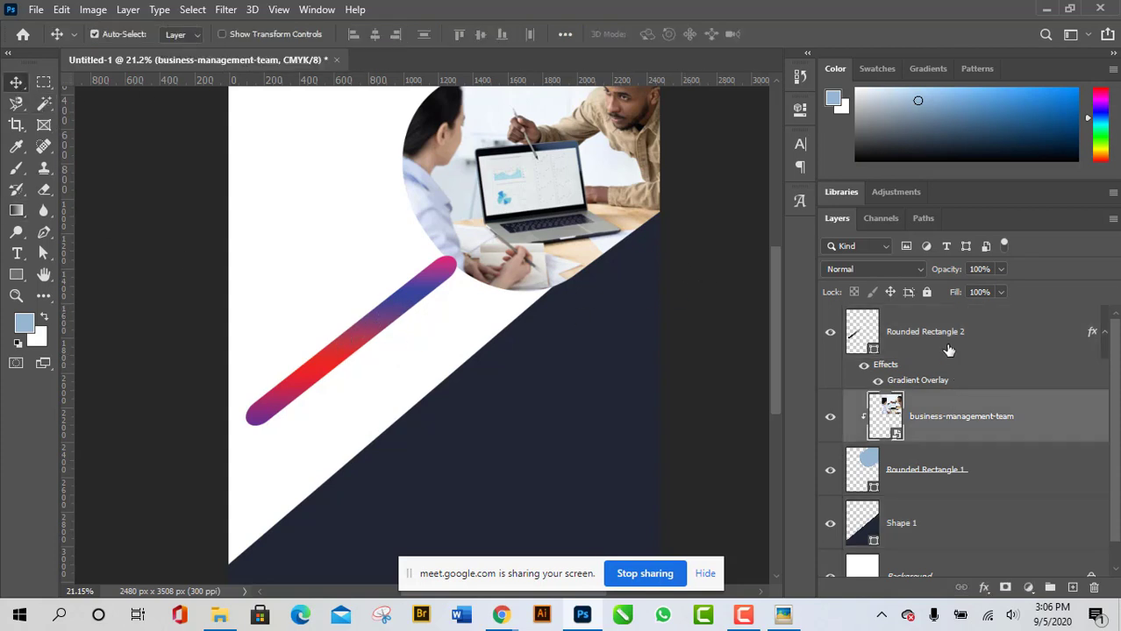
left_click(947, 349)
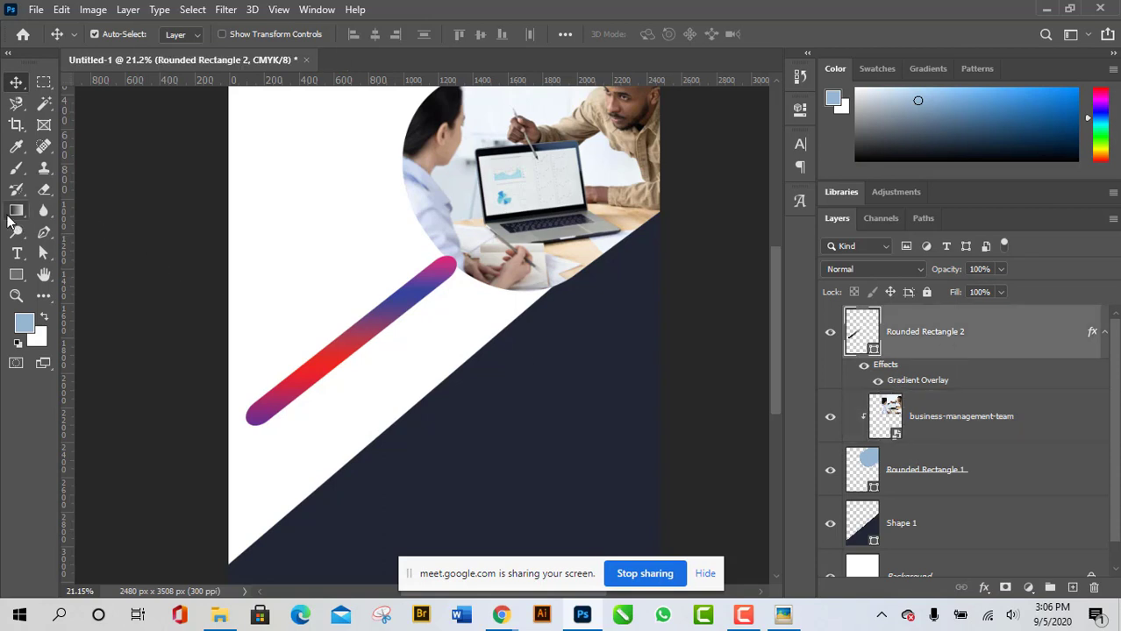
Hide the Rounded Rectangle 2, business-management-team, Rounded Rectangle 1 and Shape 1 layers, leaving only the Background shown.
scroll(493, 370, "down", 5)
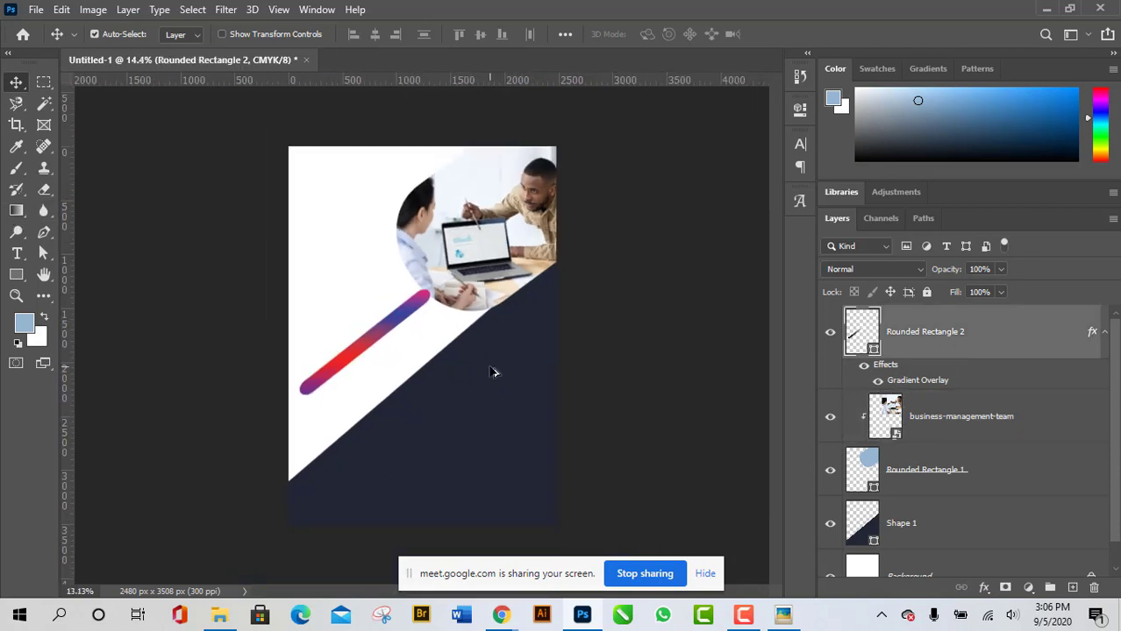
left_click(829, 332)
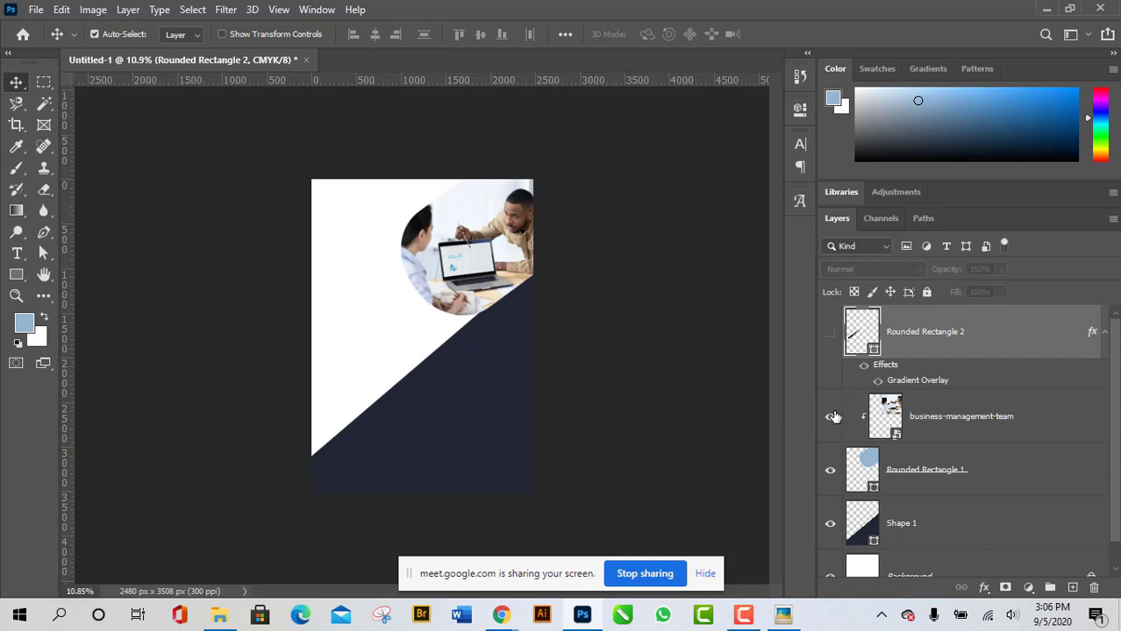
left_click(829, 417)
left_click(829, 475)
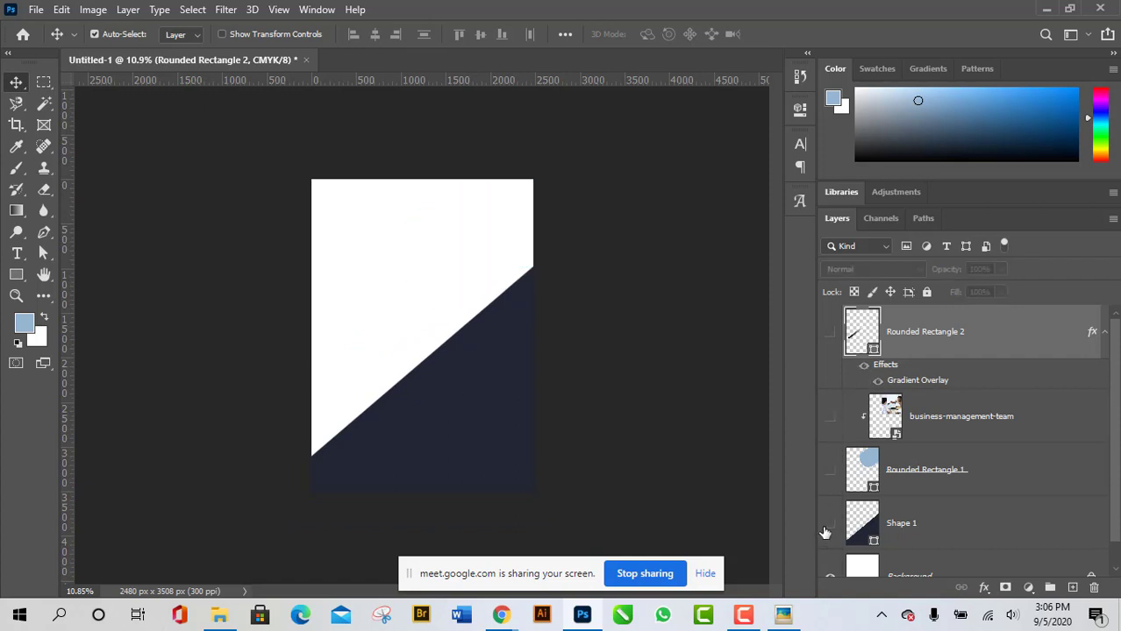
left_click(830, 524)
scroll(866, 544, "down", 1)
scroll(513, 387, "up", 3)
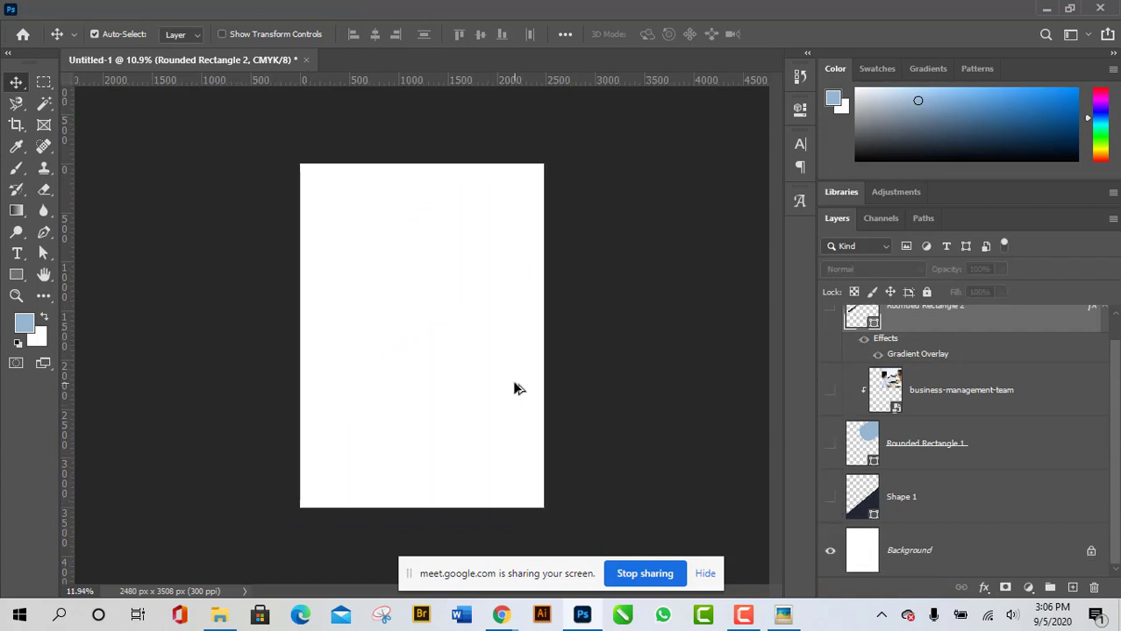
scroll(515, 390, "down", 1)
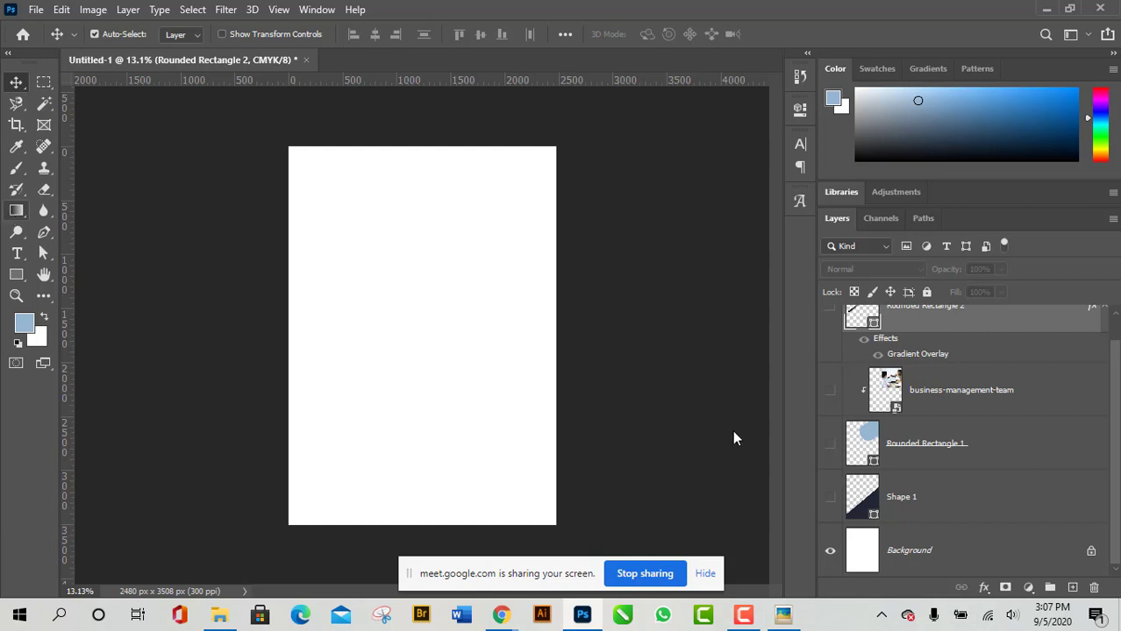
Apply the blue-to-white linear gradient to the Background layer repeatedly in opposite vertical directions, ending with white above and blue below.
key("g")
left_click(990, 544)
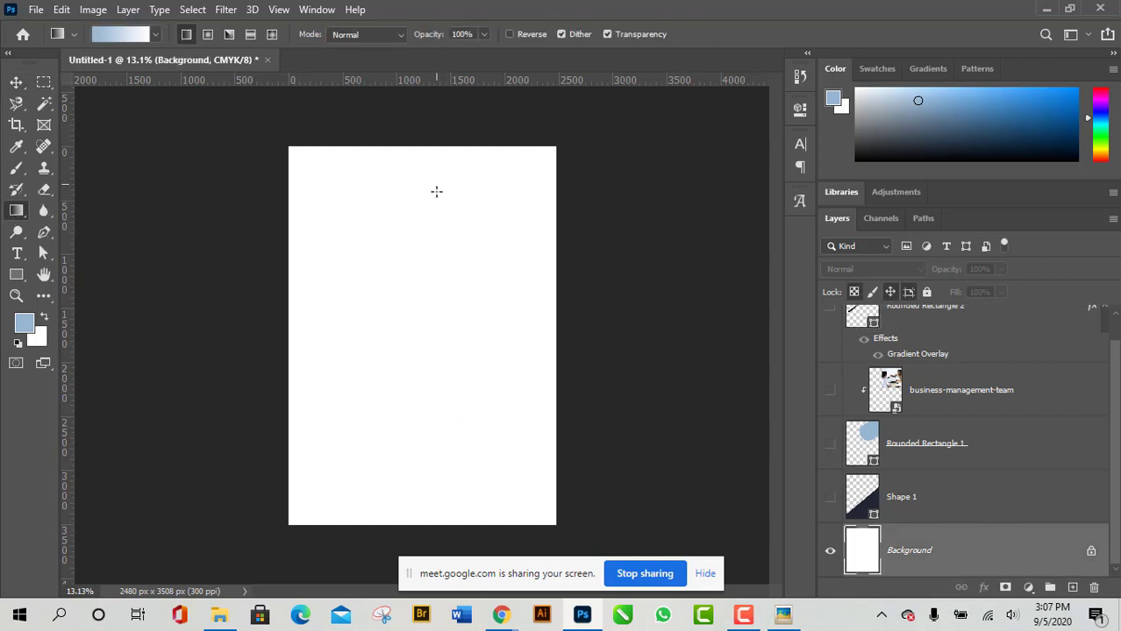
left_click_drag(436, 185, 437, 474)
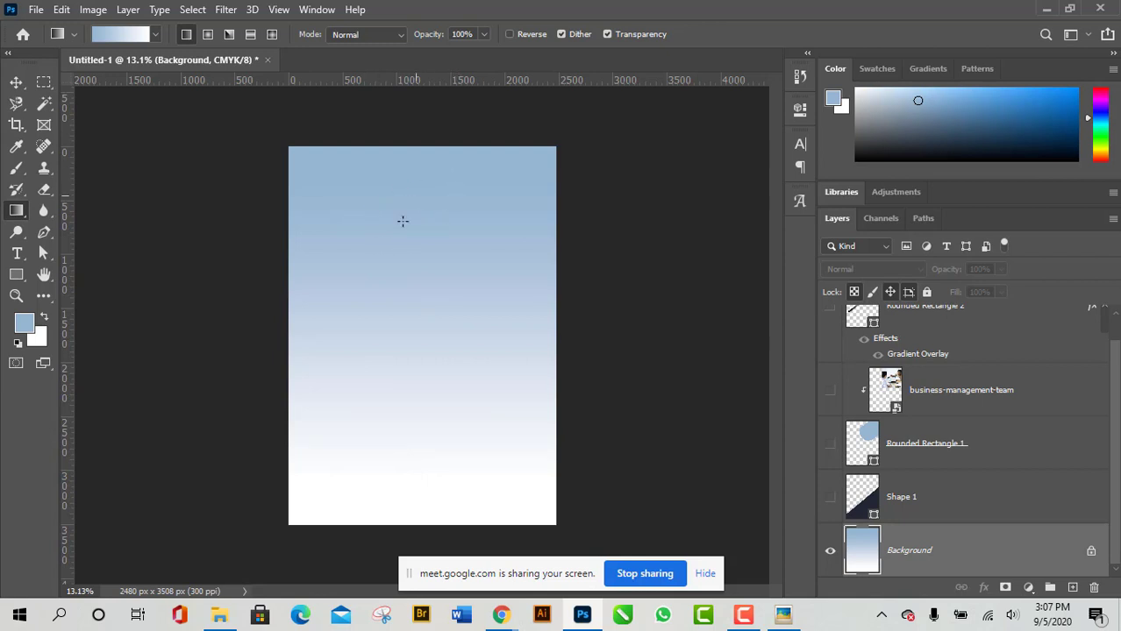
left_click_drag(400, 244, 391, 543)
left_click_drag(466, 282, 430, 541)
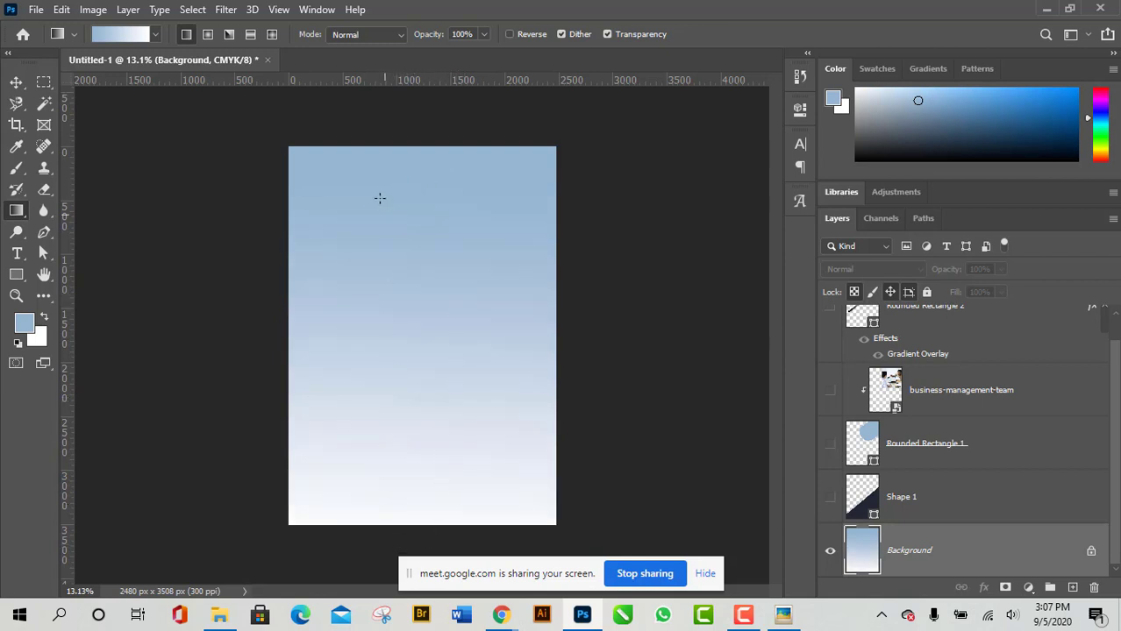
left_click_drag(411, 453, 431, 185)
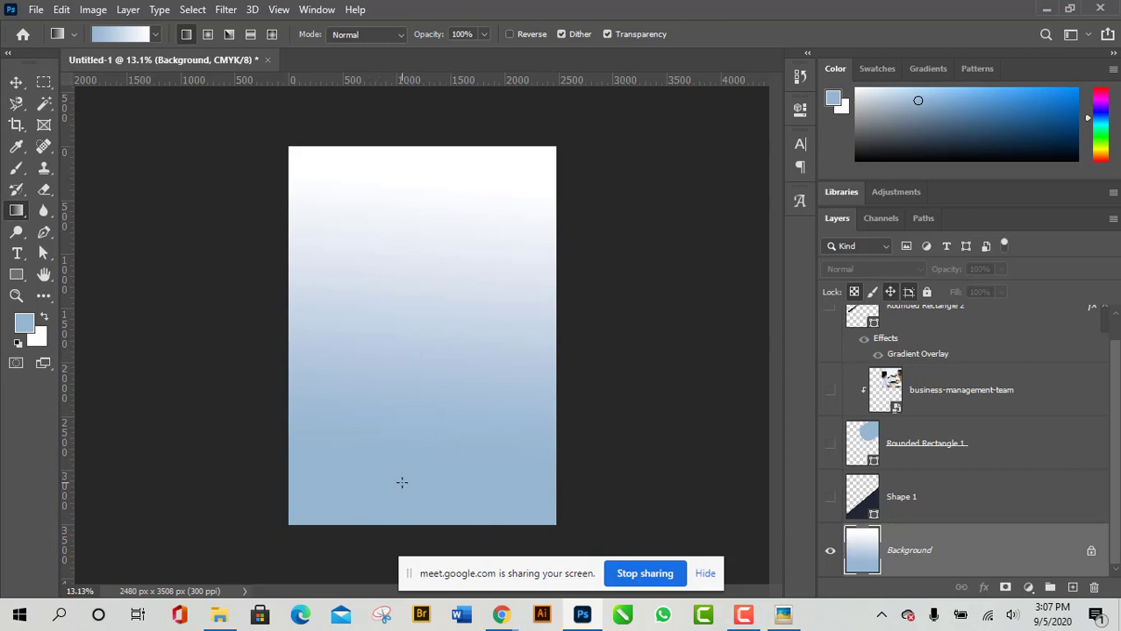
left_click_drag(402, 482, 417, 222)
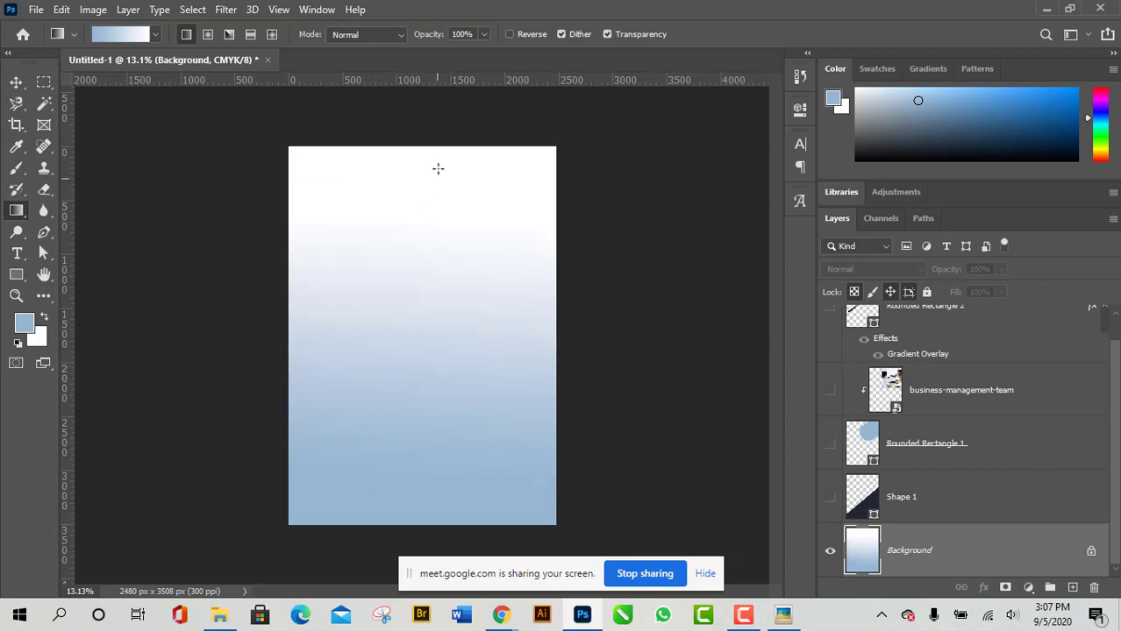
left_click_drag(438, 169, 415, 464)
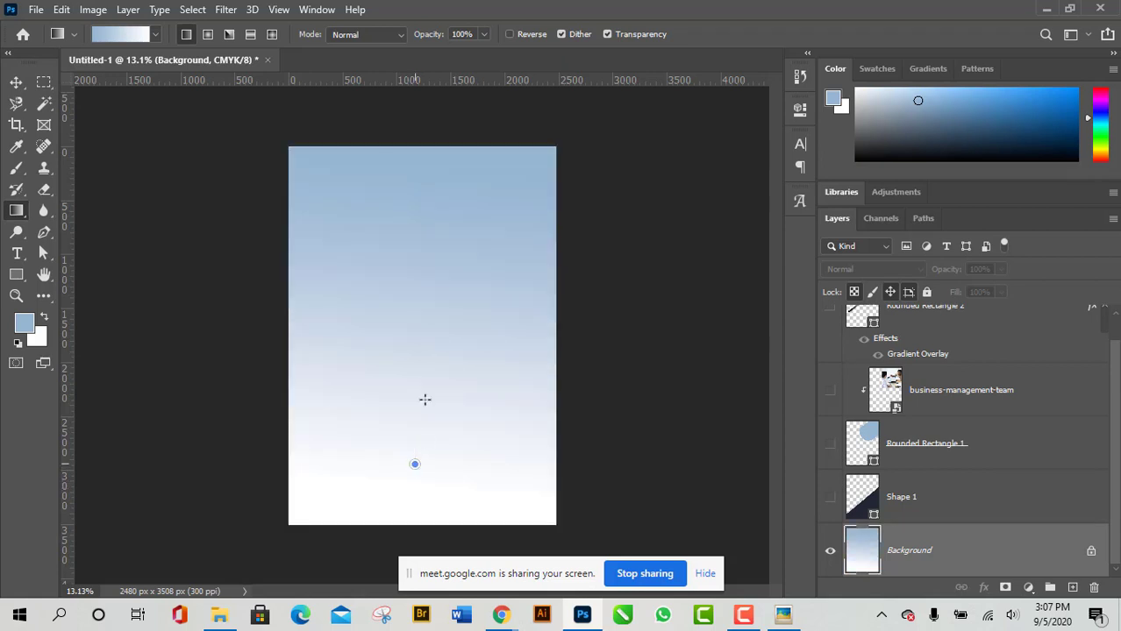
left_click_drag(424, 399, 433, 237)
Edit the Gradient tool's gradient to run from bright blue 0087ff at the start to red at the end.
left_click(157, 35)
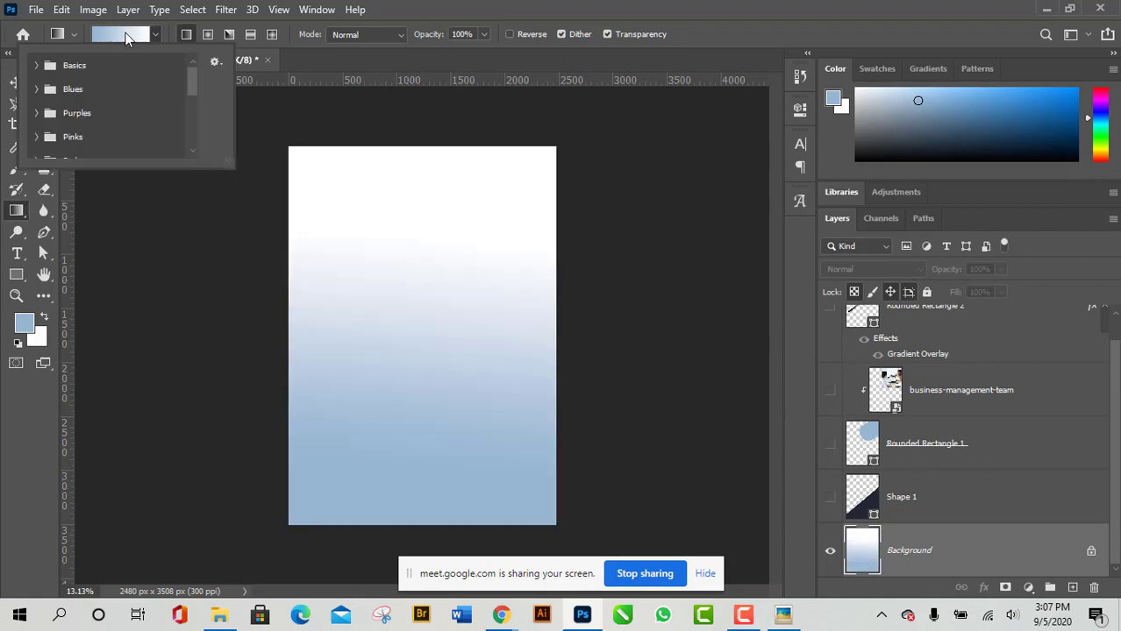
left_click(125, 37)
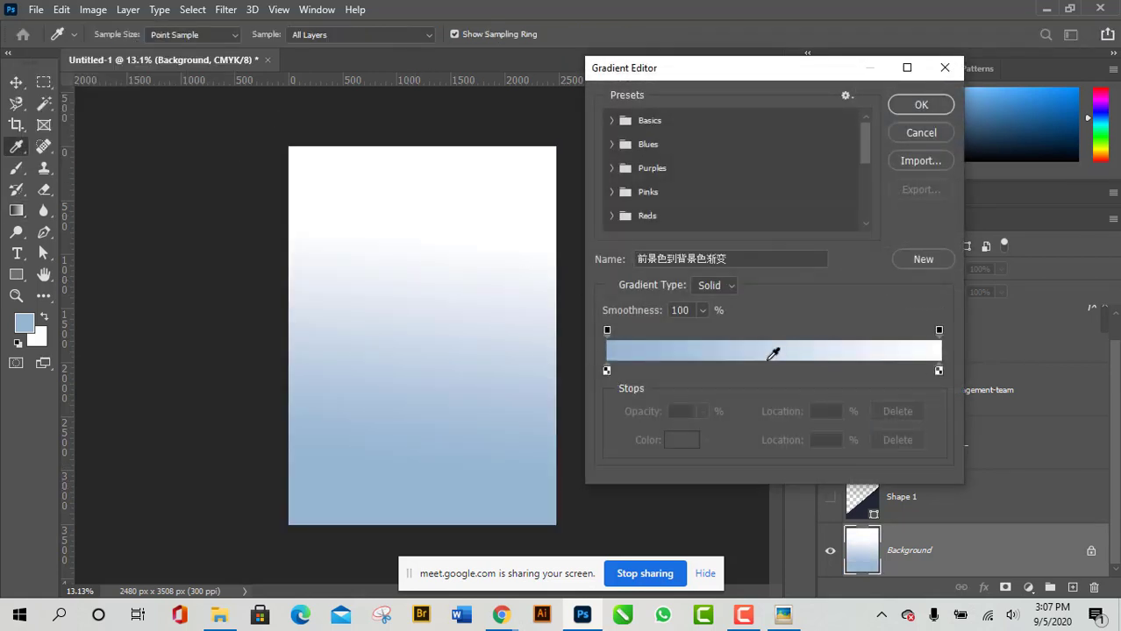
double_click(607, 371)
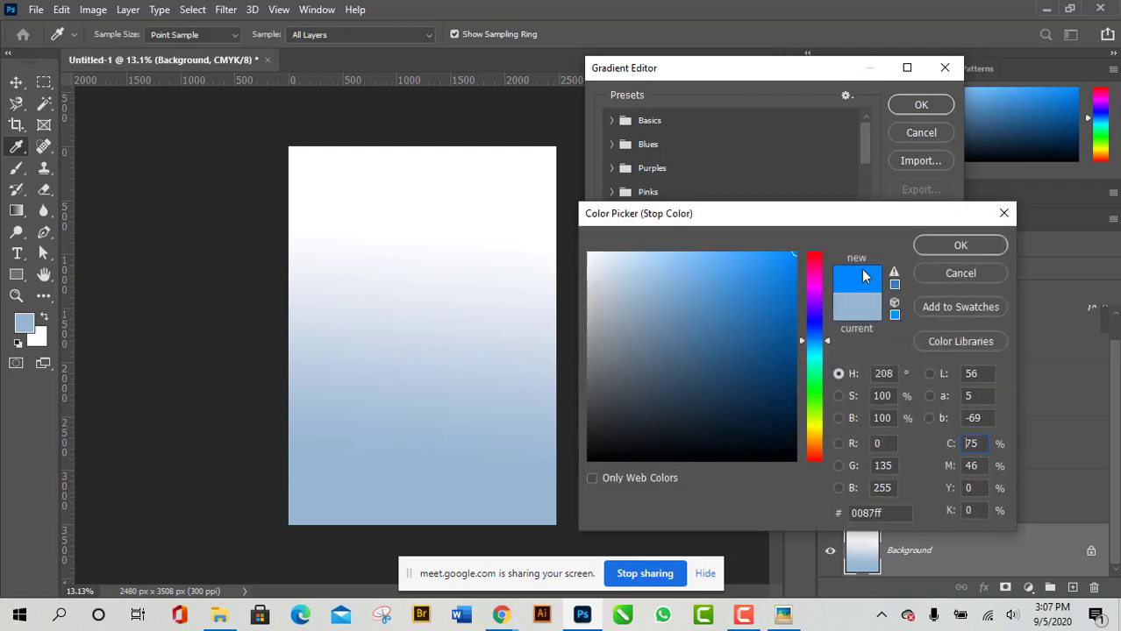
left_click(995, 246)
double_click(939, 371)
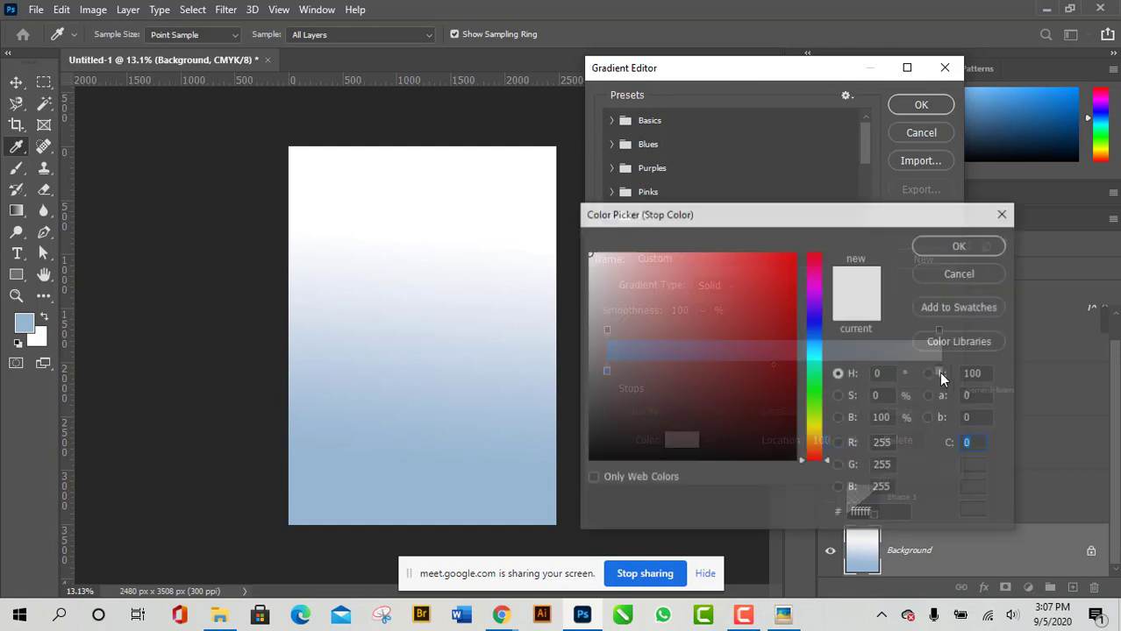
left_click_drag(764, 307, 824, 255)
left_click(946, 248)
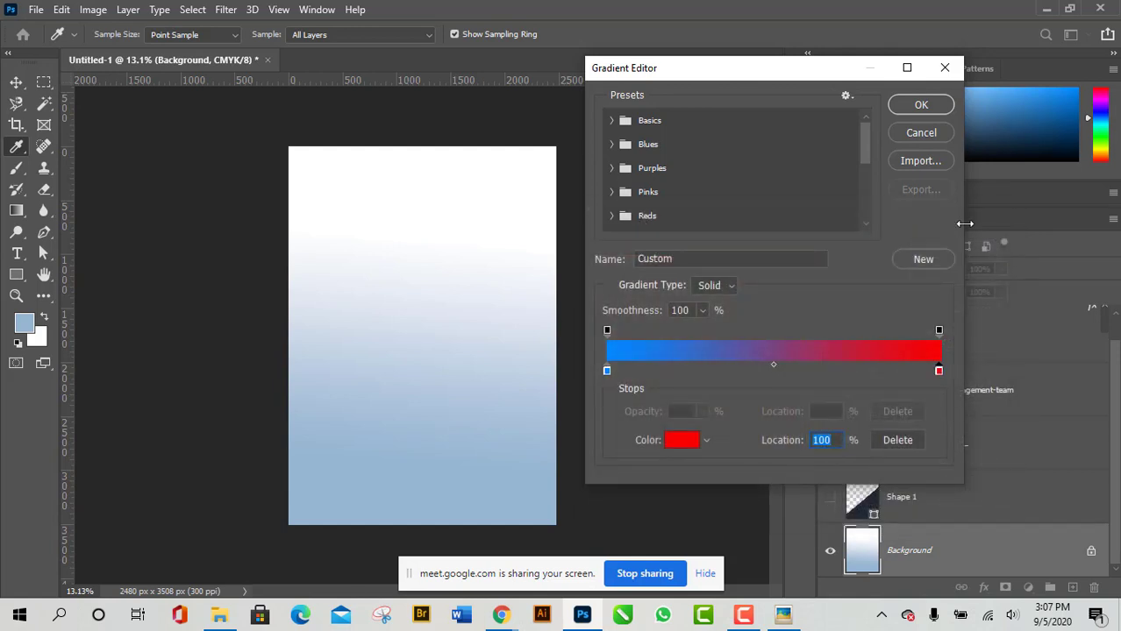
left_click(923, 105)
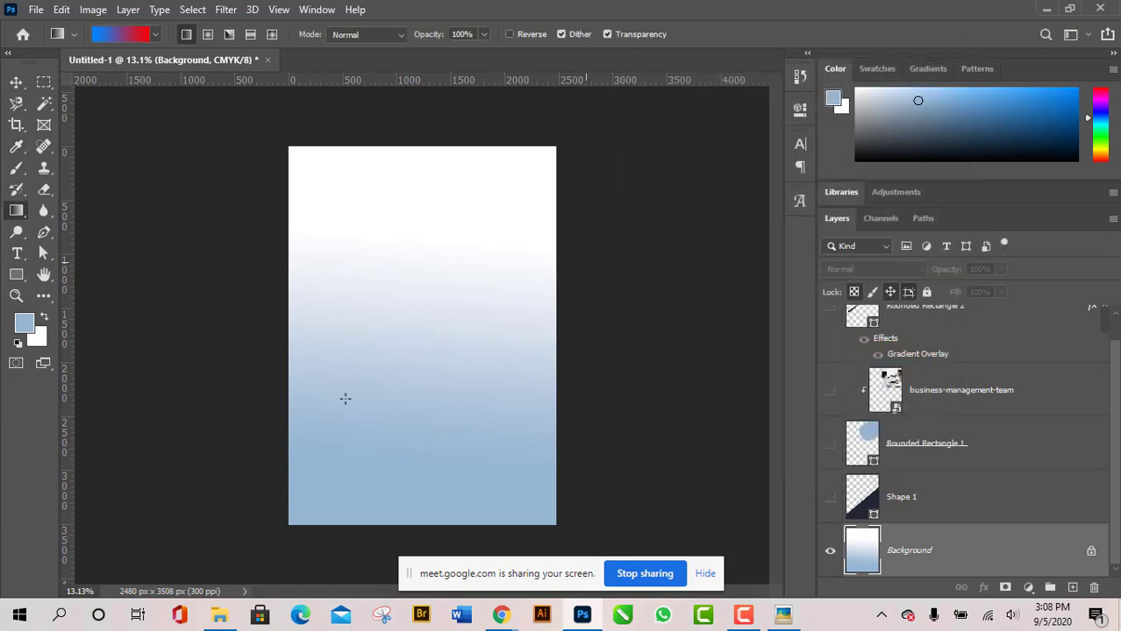
Apply the blue-to-red linear gradient vertically to the Background layer, with blue above and red below.
left_click_drag(424, 207, 453, 489)
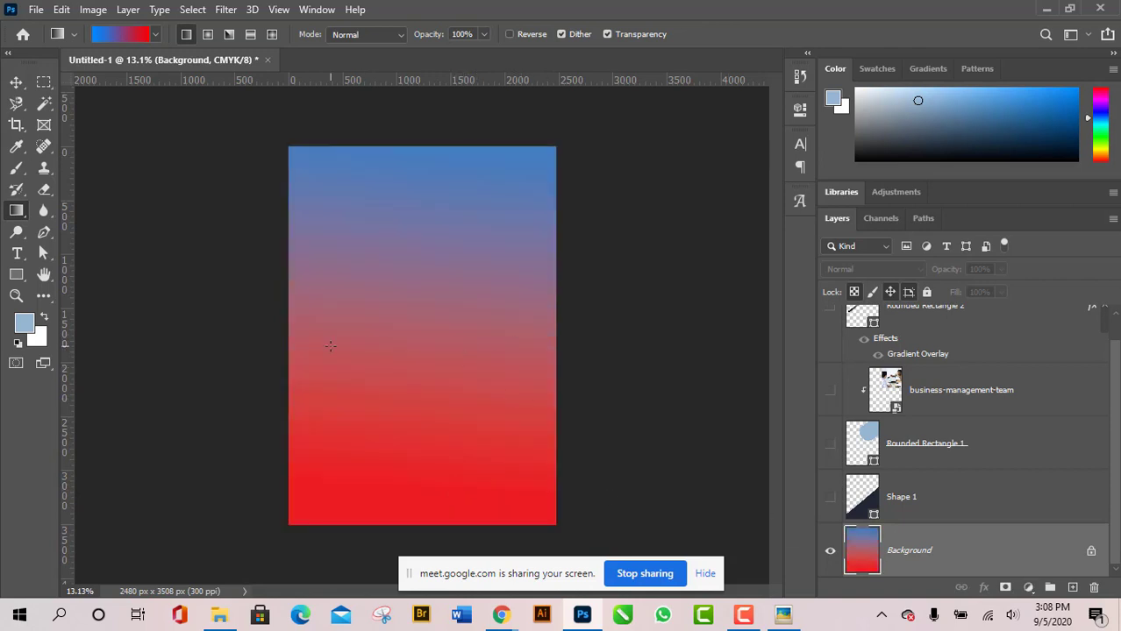
left_click(128, 34)
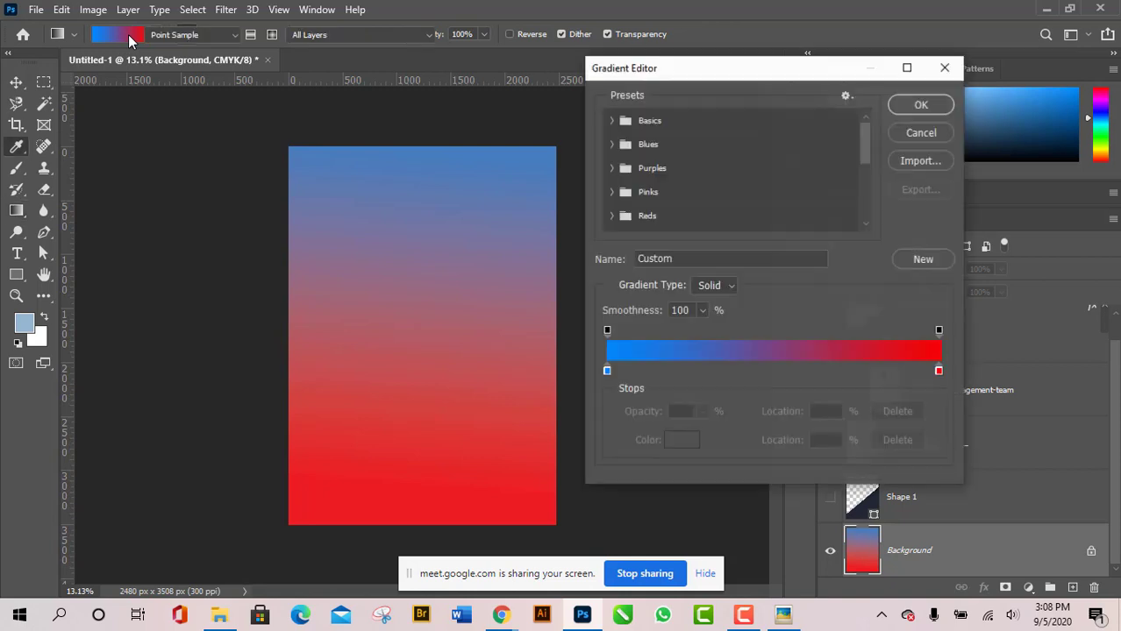
left_click(919, 134)
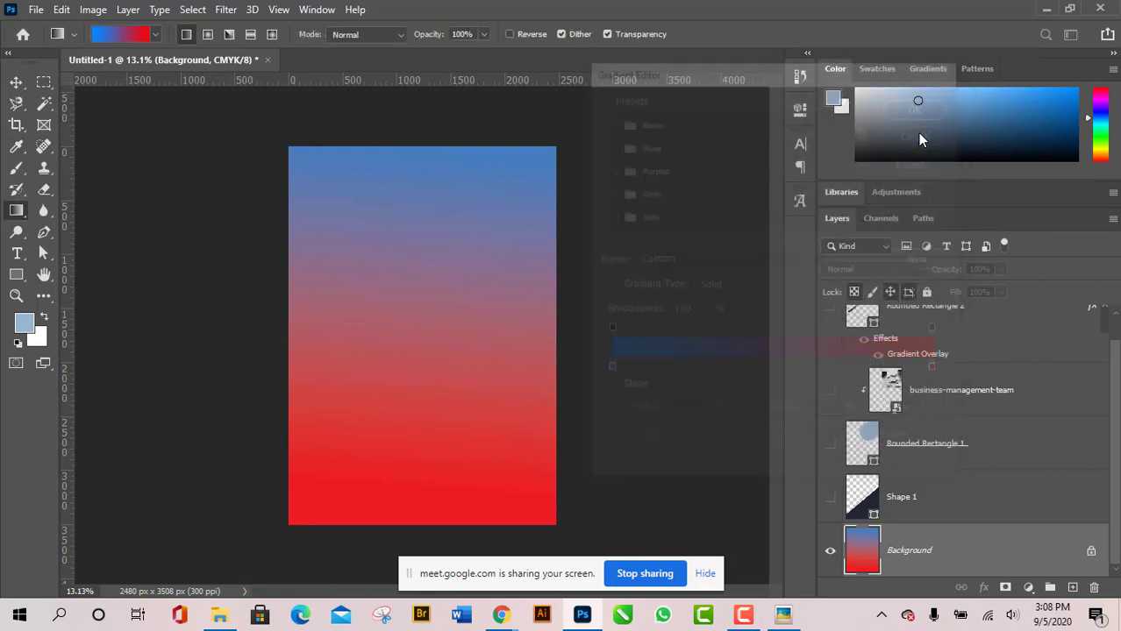
Draw a rectangle shape of about 2808 by 3516 px covering the whole page above the Background.
left_click(16, 81)
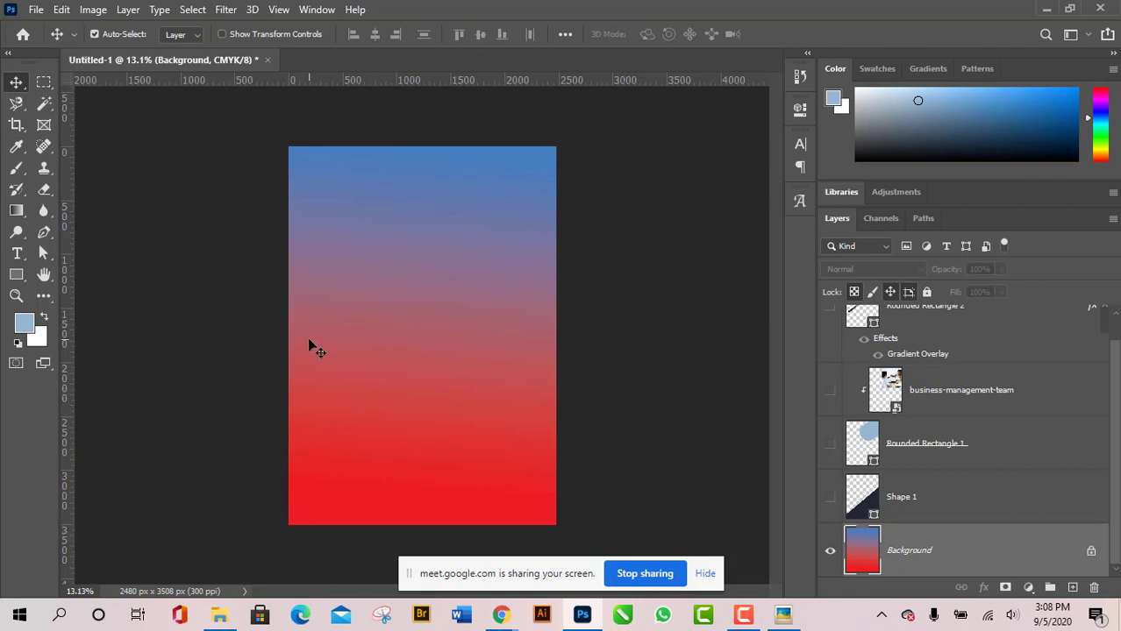
left_click(15, 275)
left_click_drag(278, 147, 581, 524)
left_click_drag(580, 524, 581, 526)
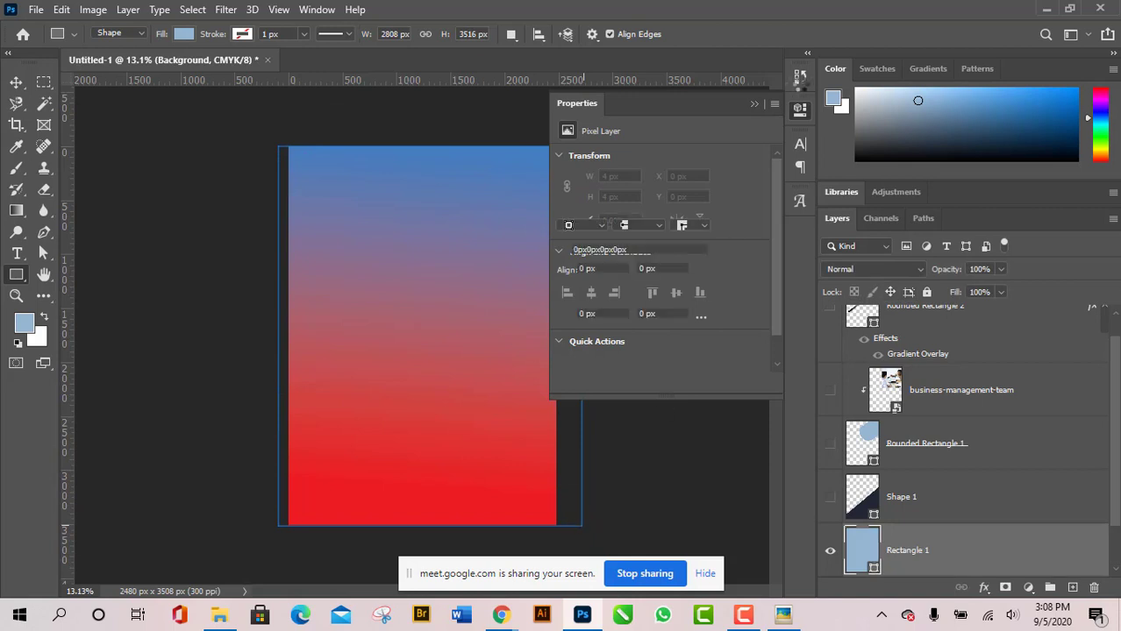
left_click(800, 110)
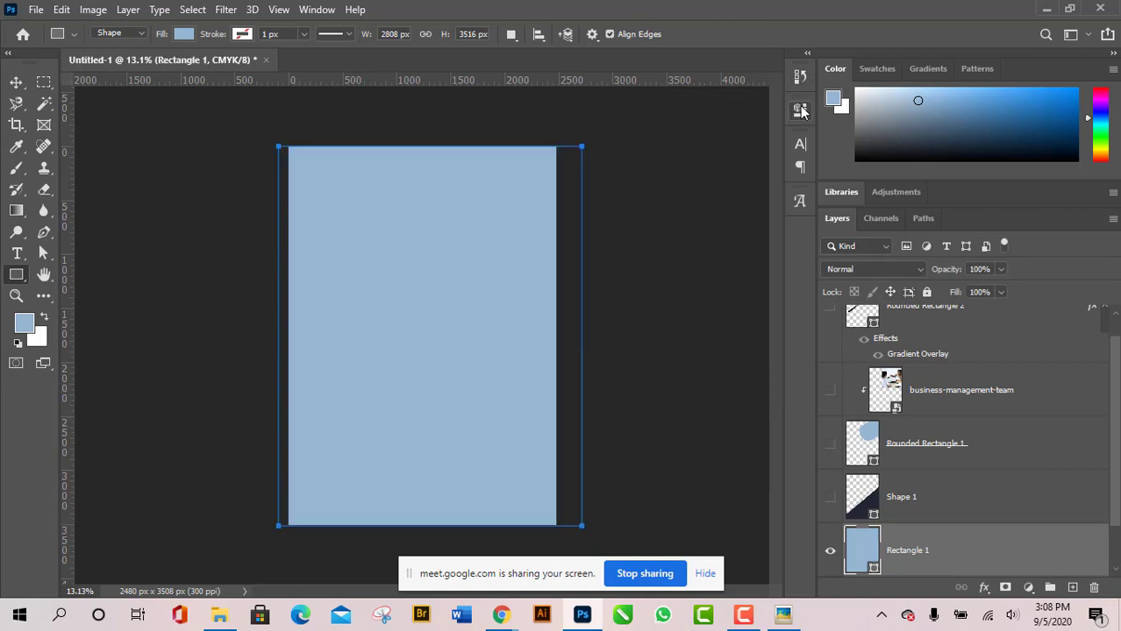
Change the page-sized rectangle's fill to purple from the recently used colors.
left_click(184, 34)
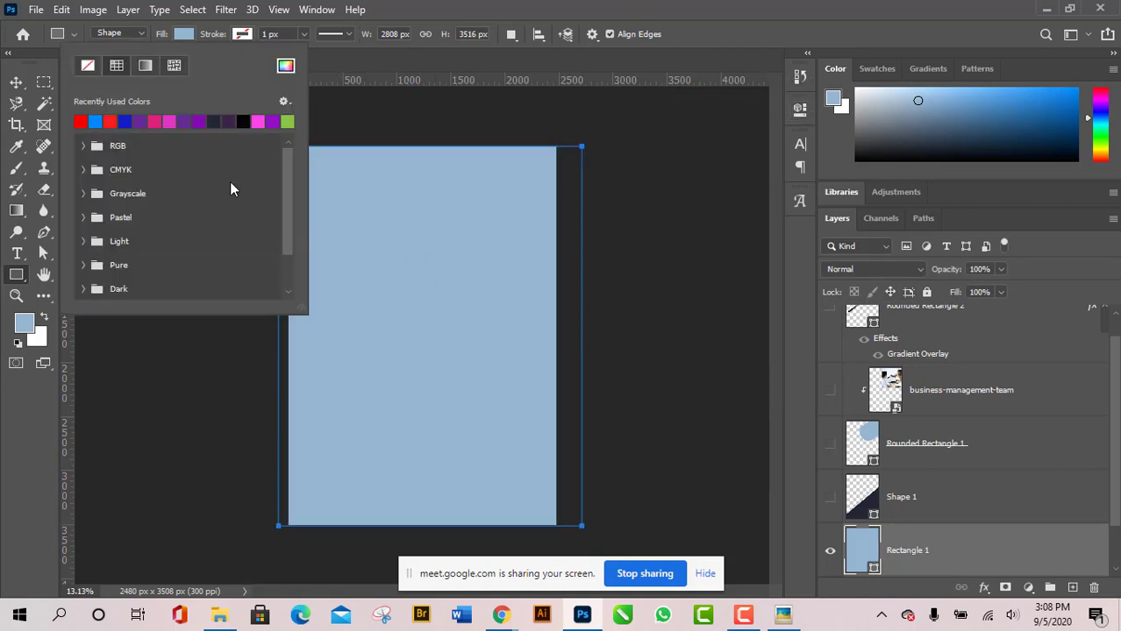
left_click(146, 123)
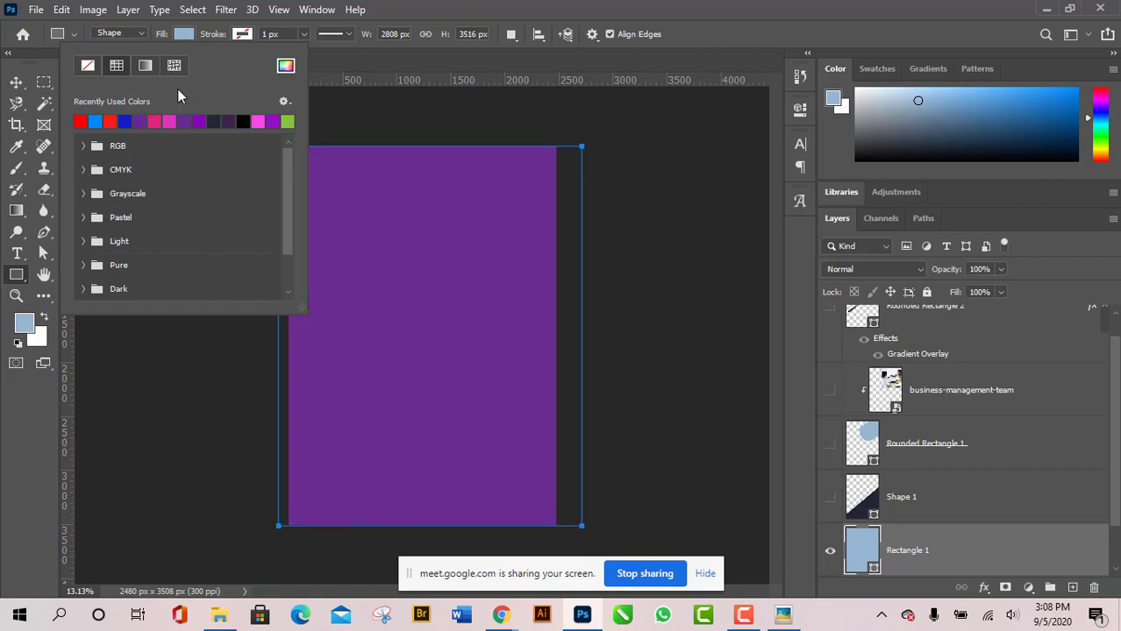
left_click(197, 35)
Move the purple rectangle aside to uncover the gradient, move it back over the page, and delete it.
left_click(16, 83)
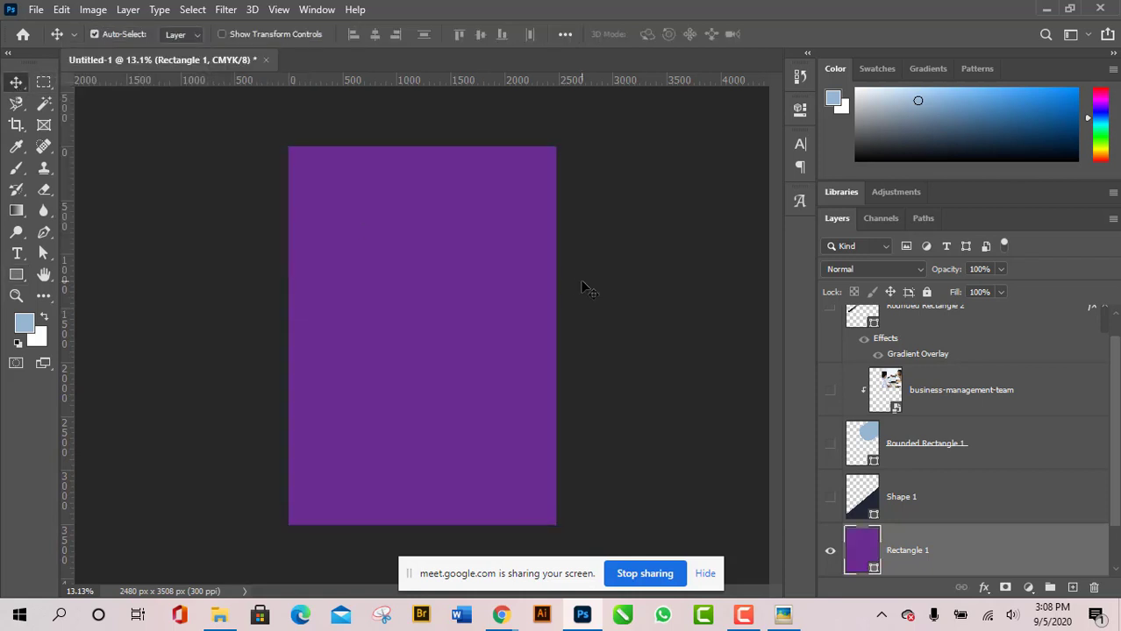
left_click_drag(501, 247, 561, 265)
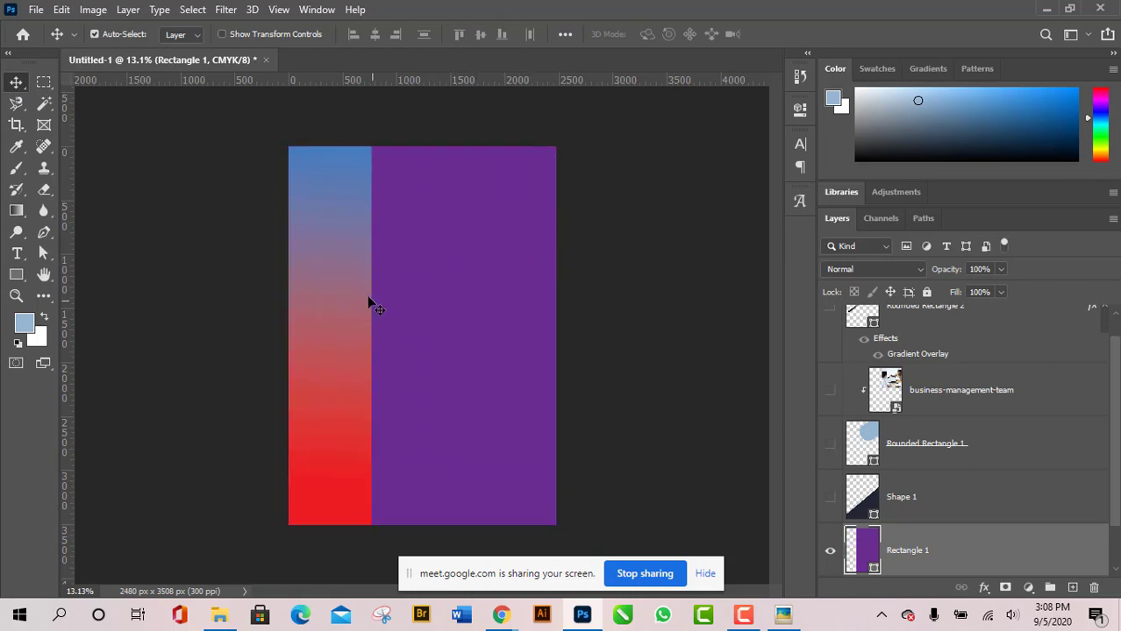
left_click_drag(329, 289, 422, 309)
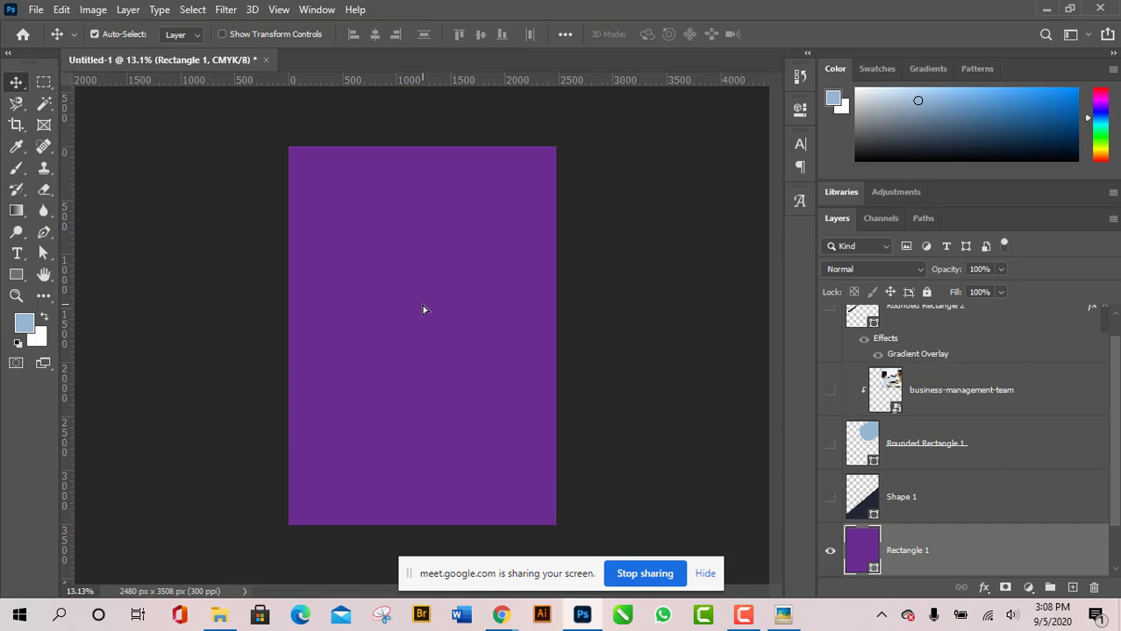
key("Delete")
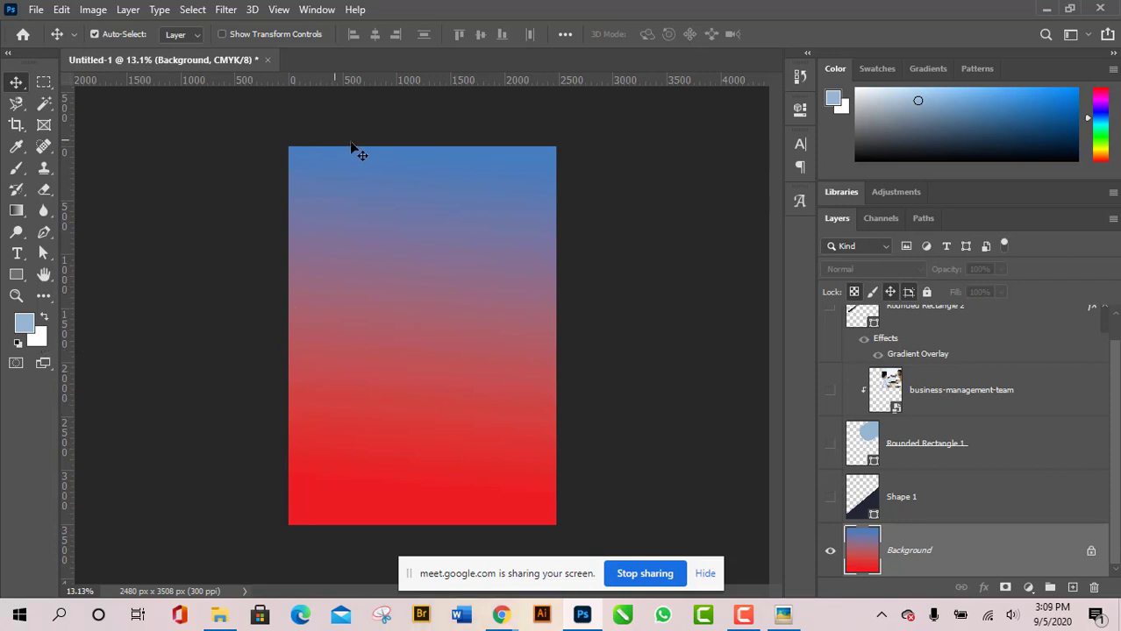
Set the foreground color to a more saturated medium blue and return to the Move tool.
left_click(24, 326)
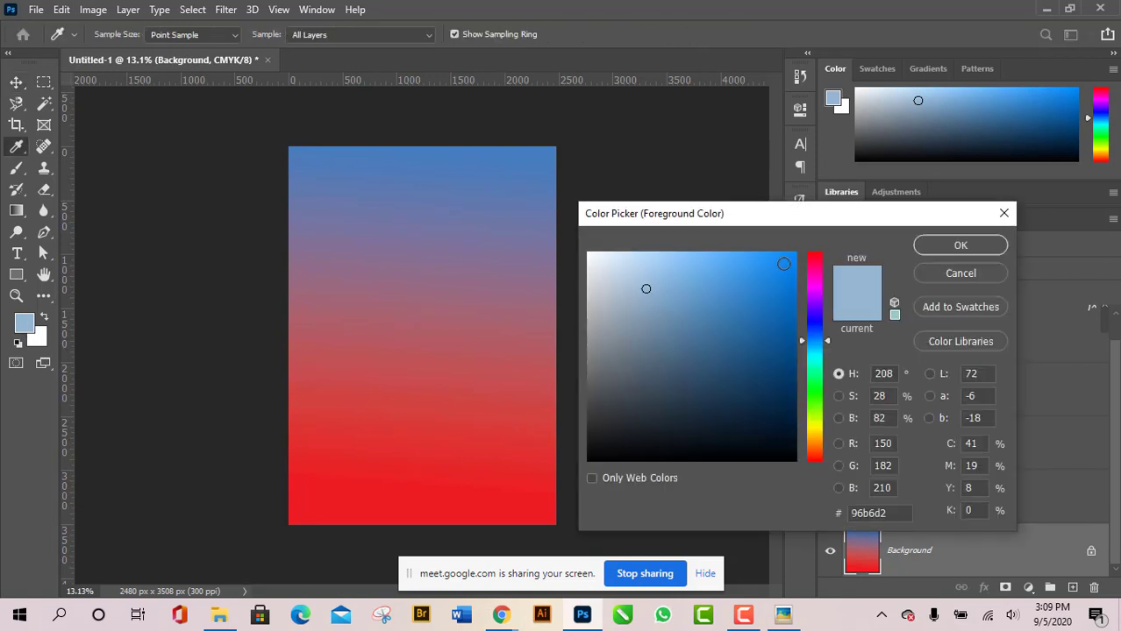
mouse_move(756, 276)
left_mouse_down()
mouse_move(773, 265)
mouse_move(777, 284)
mouse_move(764, 287)
left_mouse_up()
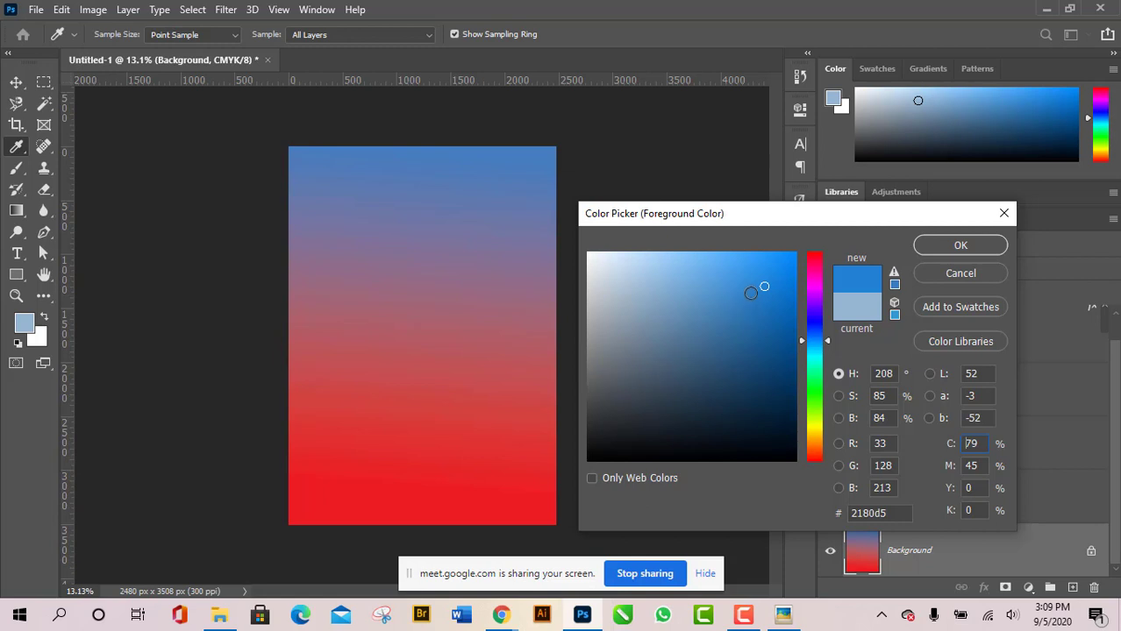
left_click(759, 303)
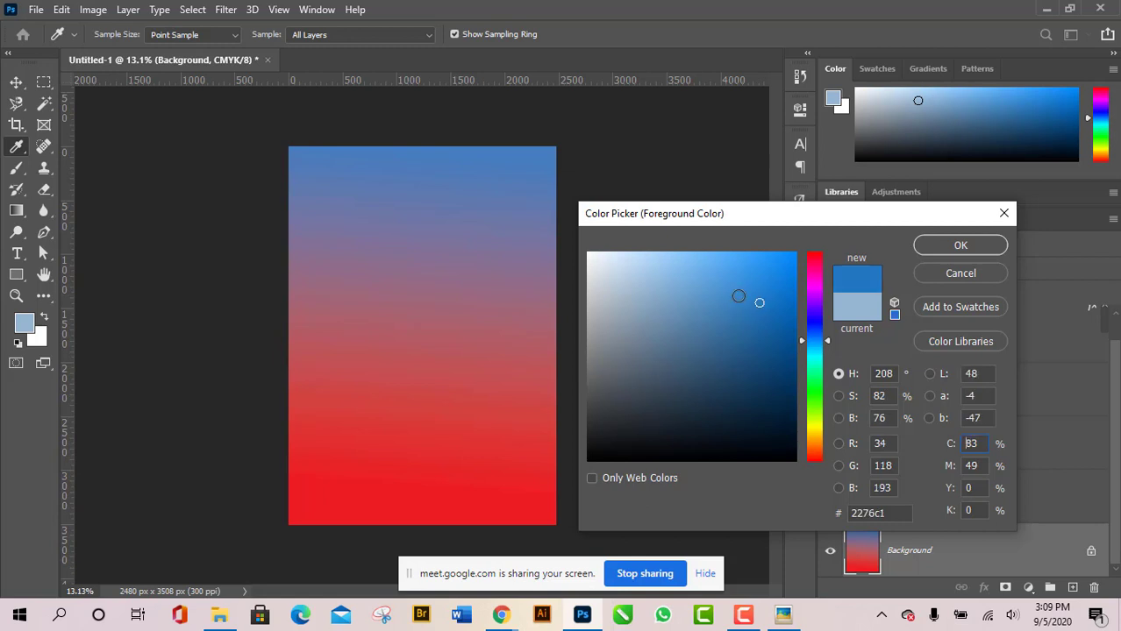
left_click(960, 246)
key("v")
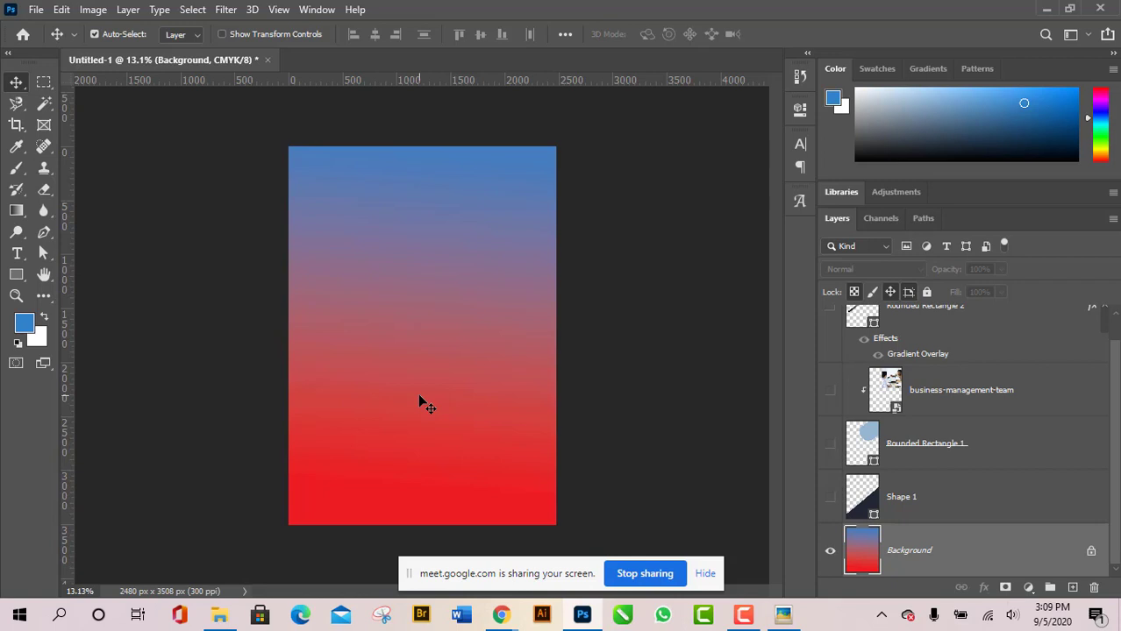
Look at the background color without changing it, and swap the foreground and background colors back and forth.
left_click(40, 336)
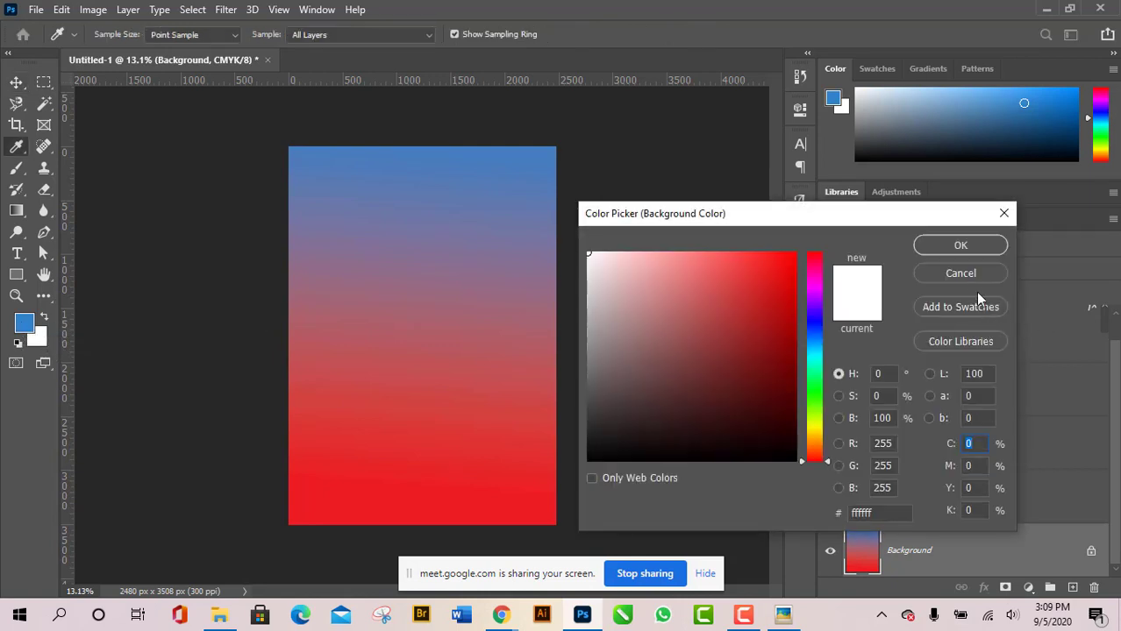
left_click(962, 273)
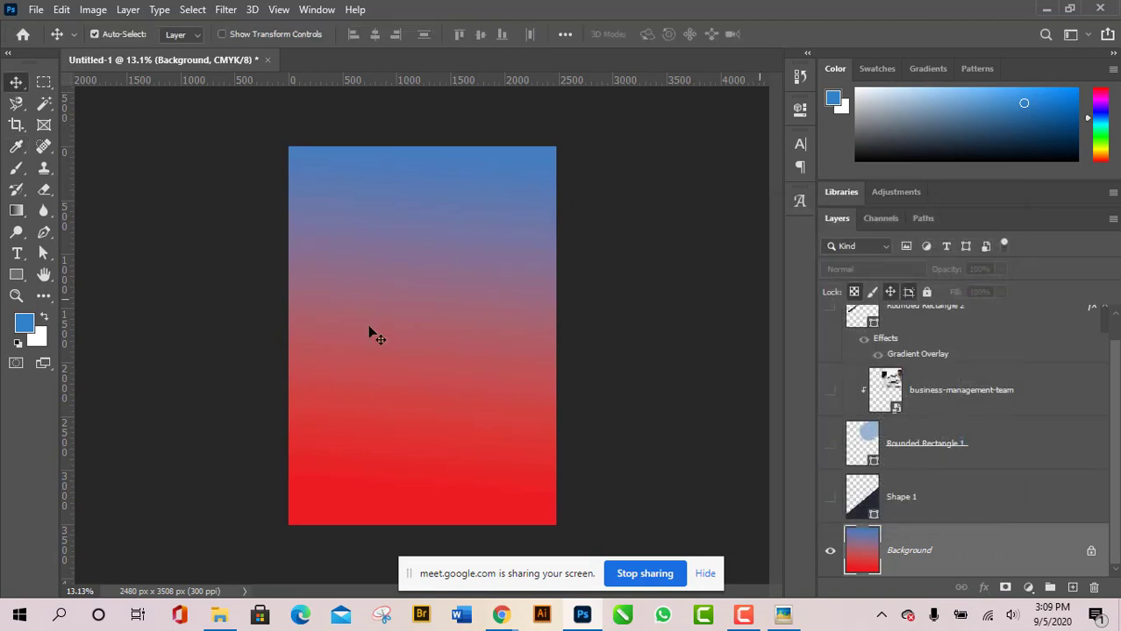
left_click(43, 319)
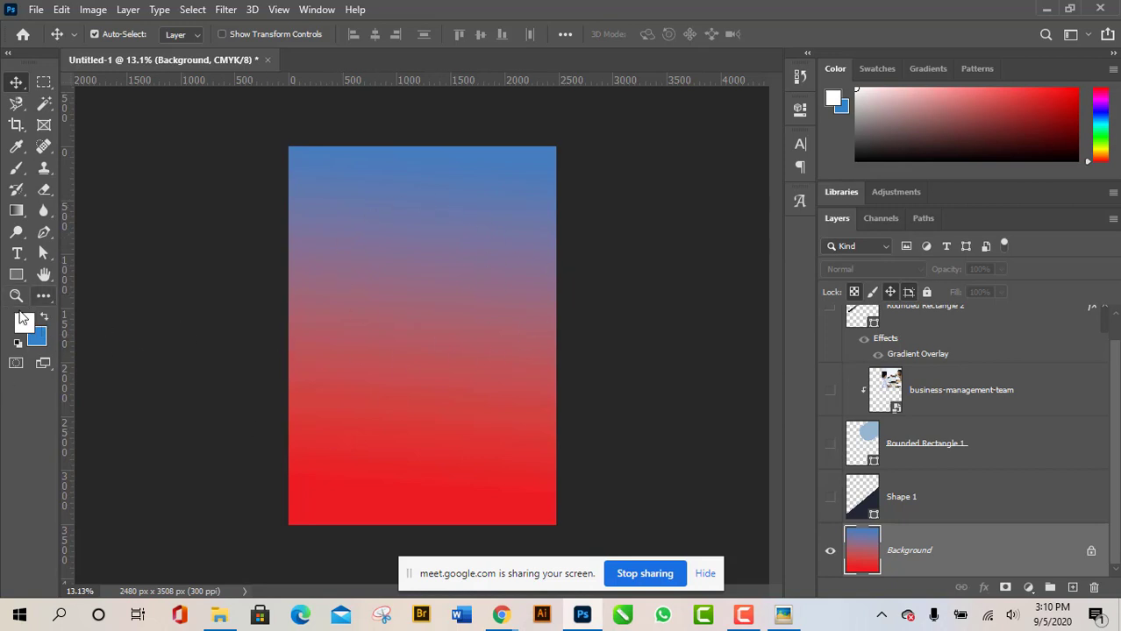
left_click(45, 318)
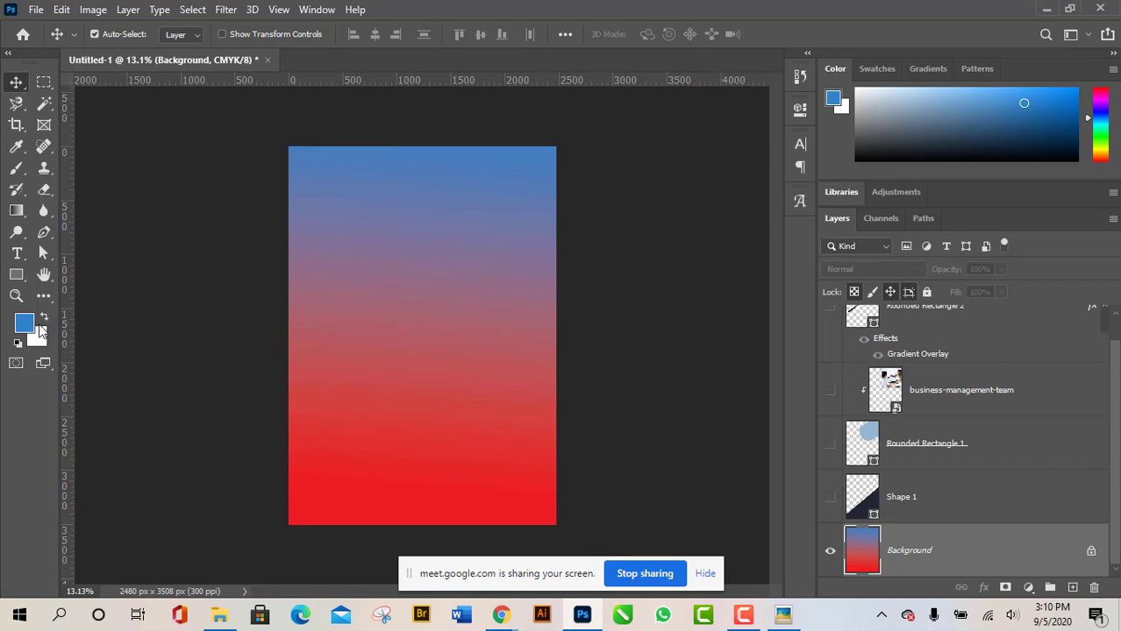
Fill the Background layer with the white background color, undo the fill, and fill it with white again.
key("ctrl")
key("ctrl+BackSpace")
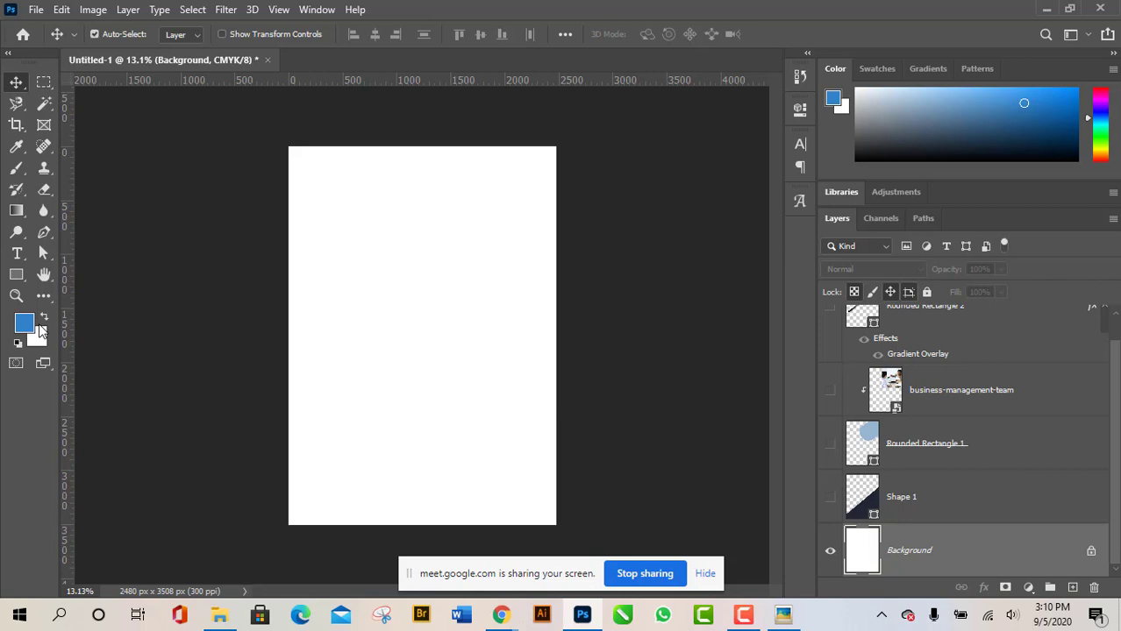
key("ctrl")
key("ctrl+z")
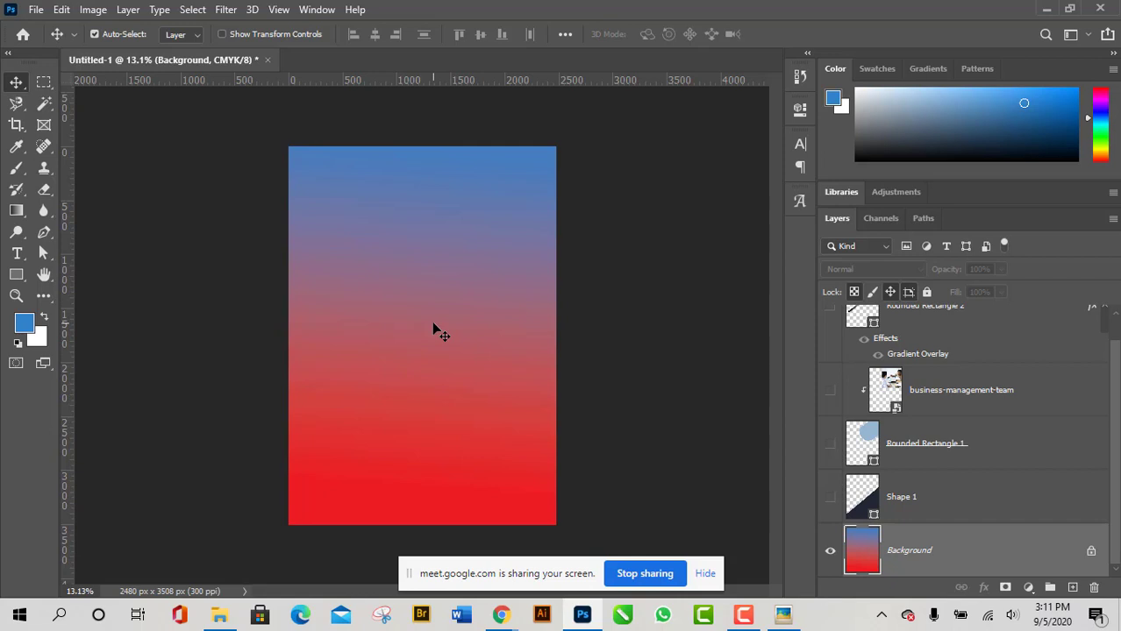
key("ctrl+BackSpace")
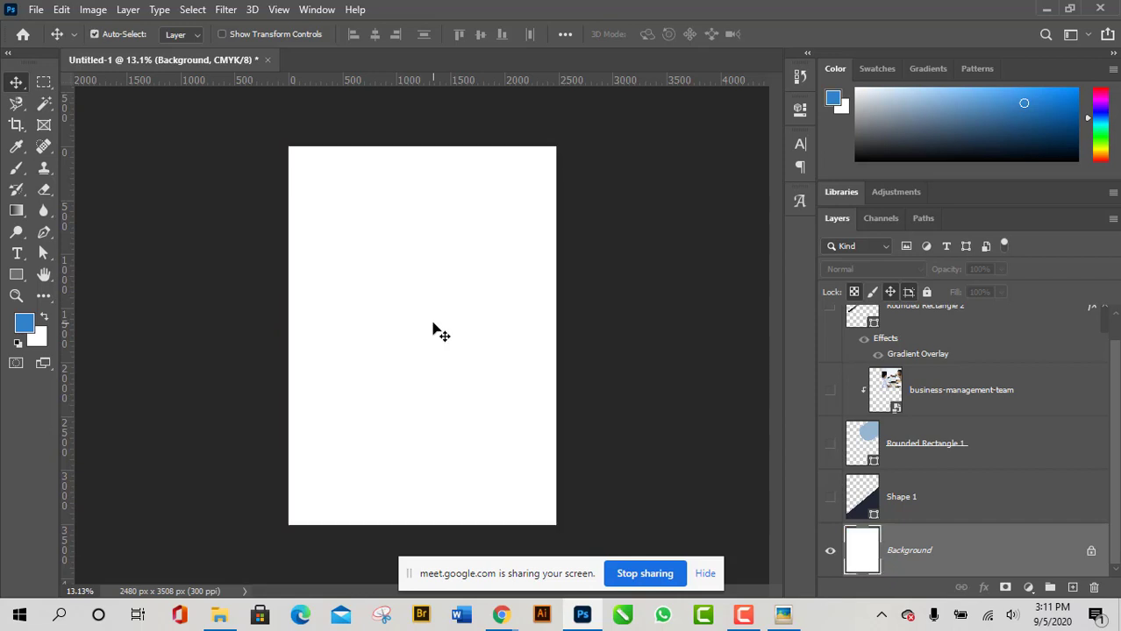
key("ctrl")
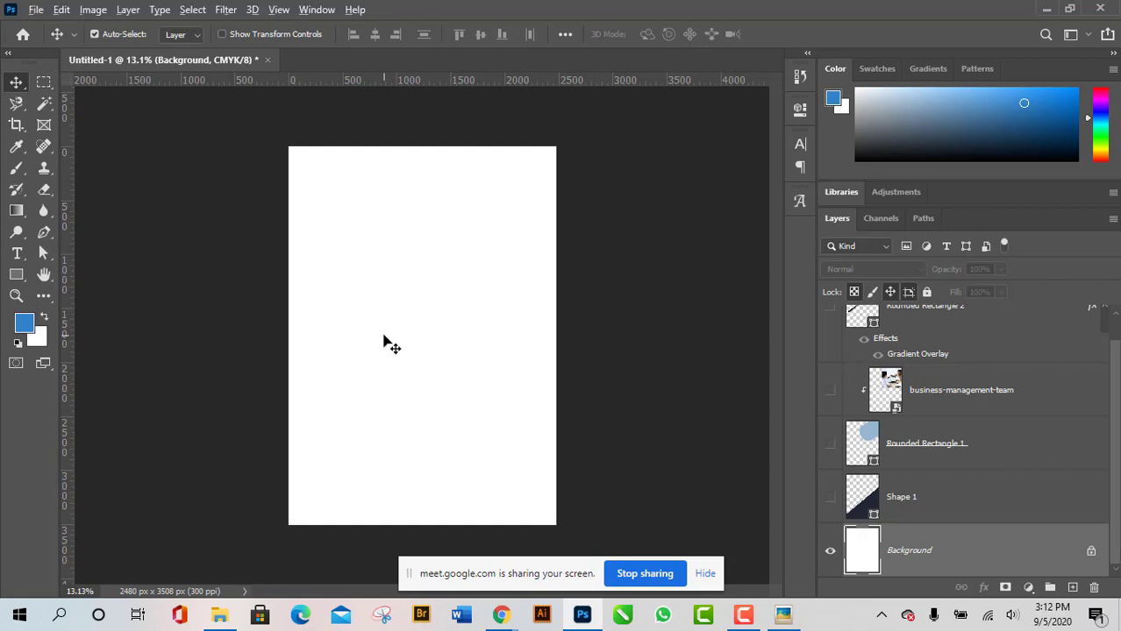
Fill the Background layer with the blue foreground color and undo that fill.
key("alt+BackSpace")
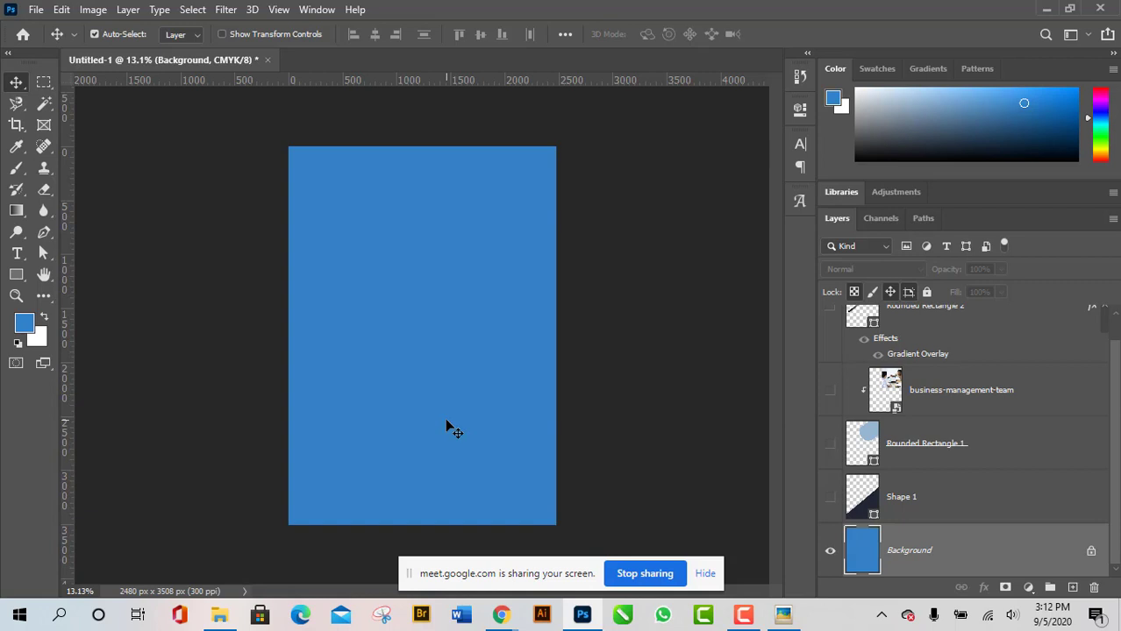
key("ctrl+z")
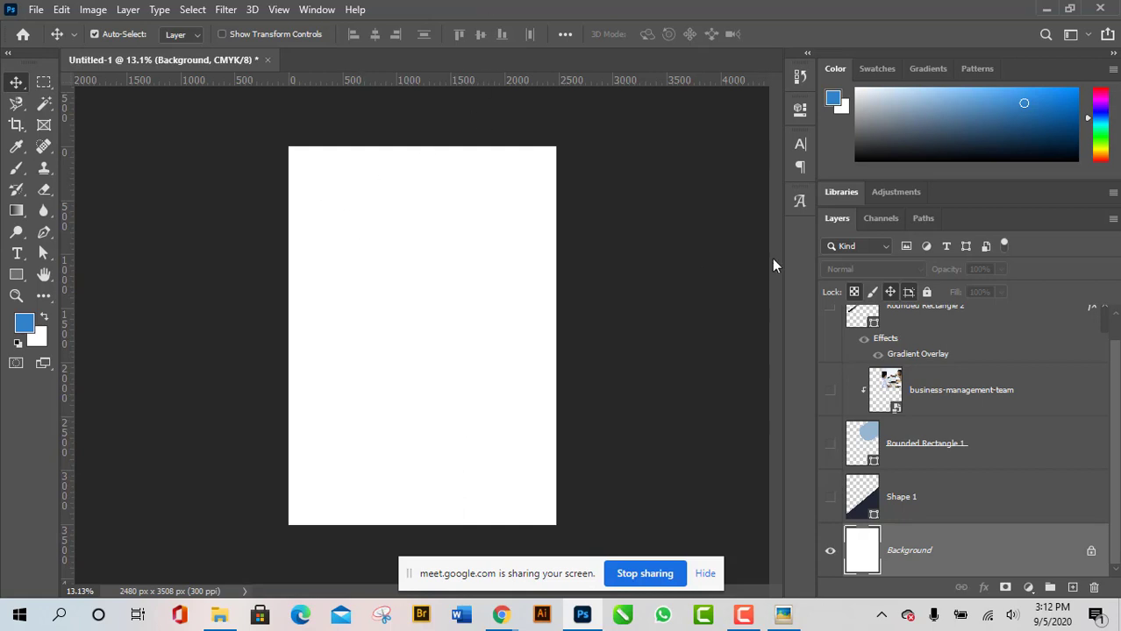
Show the Shape 1, Rounded Rectangle 1, business-management-team and Rounded Rectangle 2 layers again, and select Rounded Rectangle 2.
left_click(830, 497)
left_click(829, 444)
left_click(829, 390)
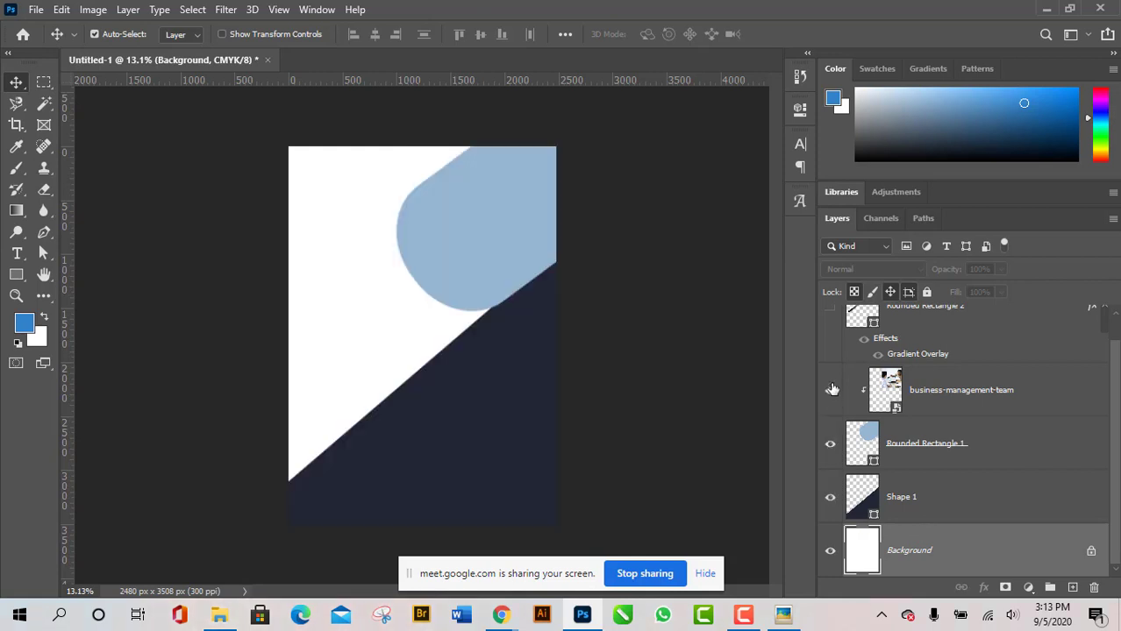
left_click(830, 319)
scroll(846, 338, "up", 1)
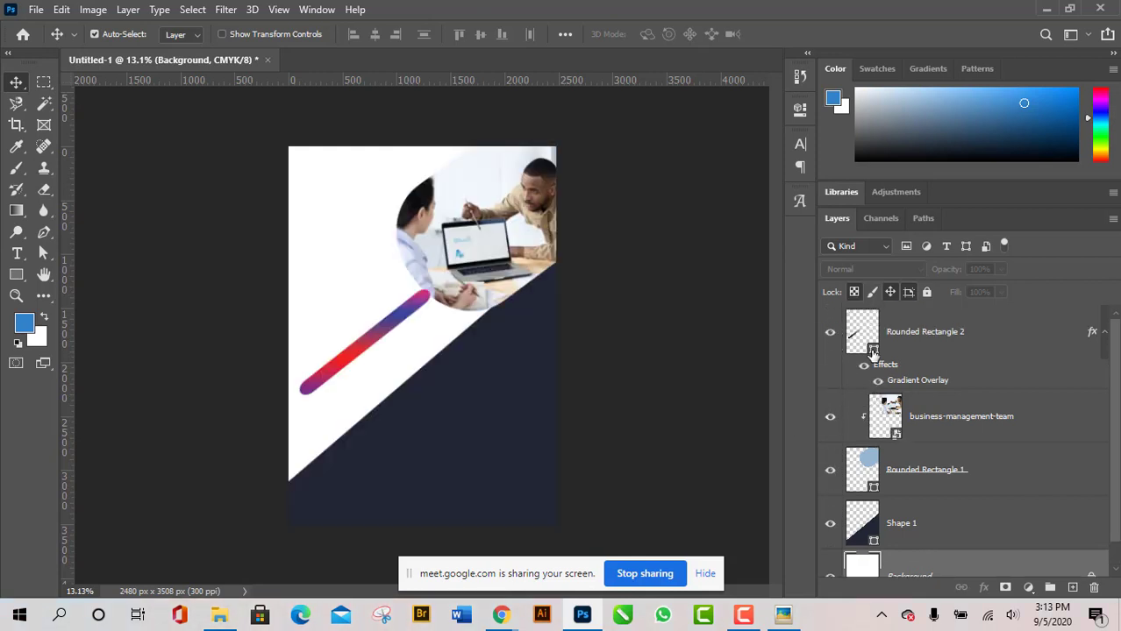
left_click(932, 331)
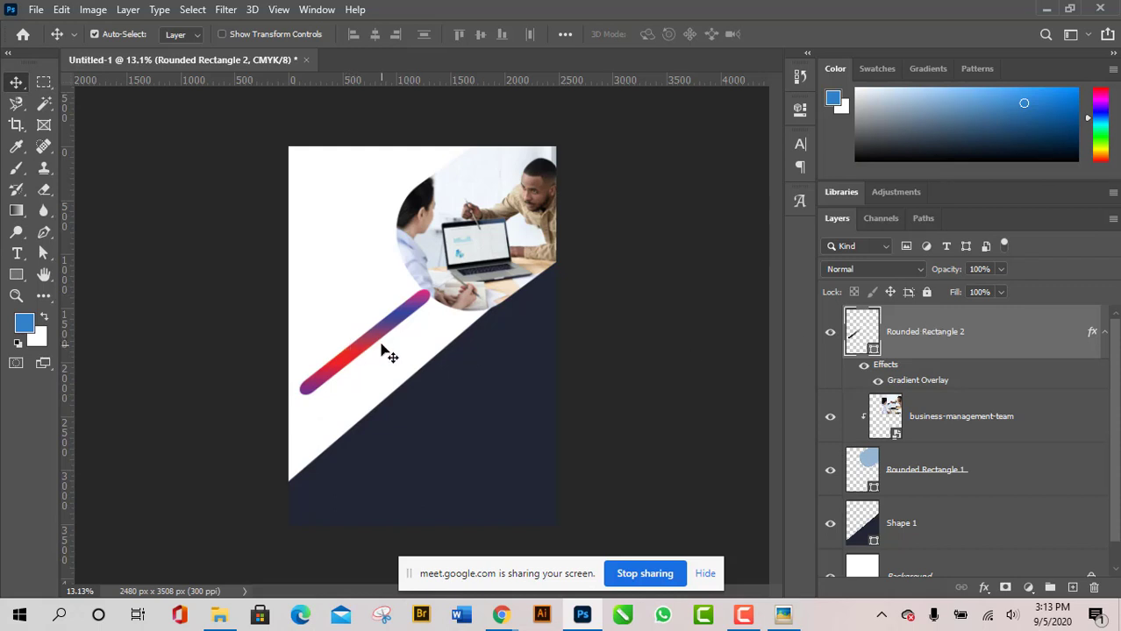
Move the gradient-filled rounded bar onto the dark shape's diagonal edge, just below the photo.
left_click_drag(381, 347, 529, 279)
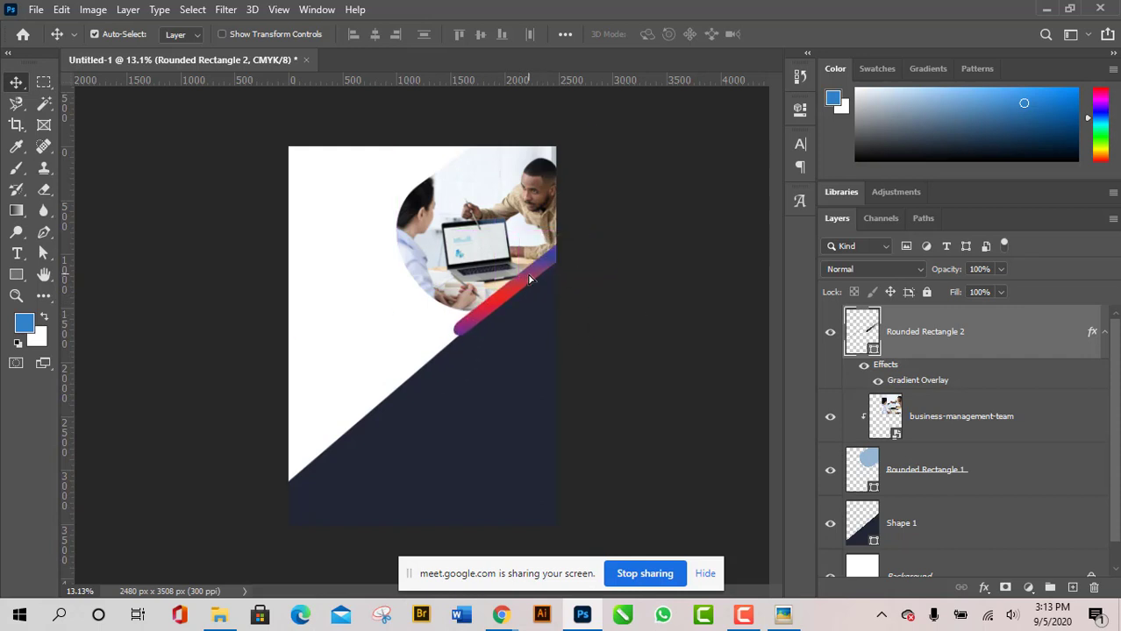
left_click_drag(507, 293, 537, 281)
Edit the Gradient Overlay of Rounded Rectangle 2 and delete the red and blue color stops, leaving purple to pink.
double_click(1082, 341)
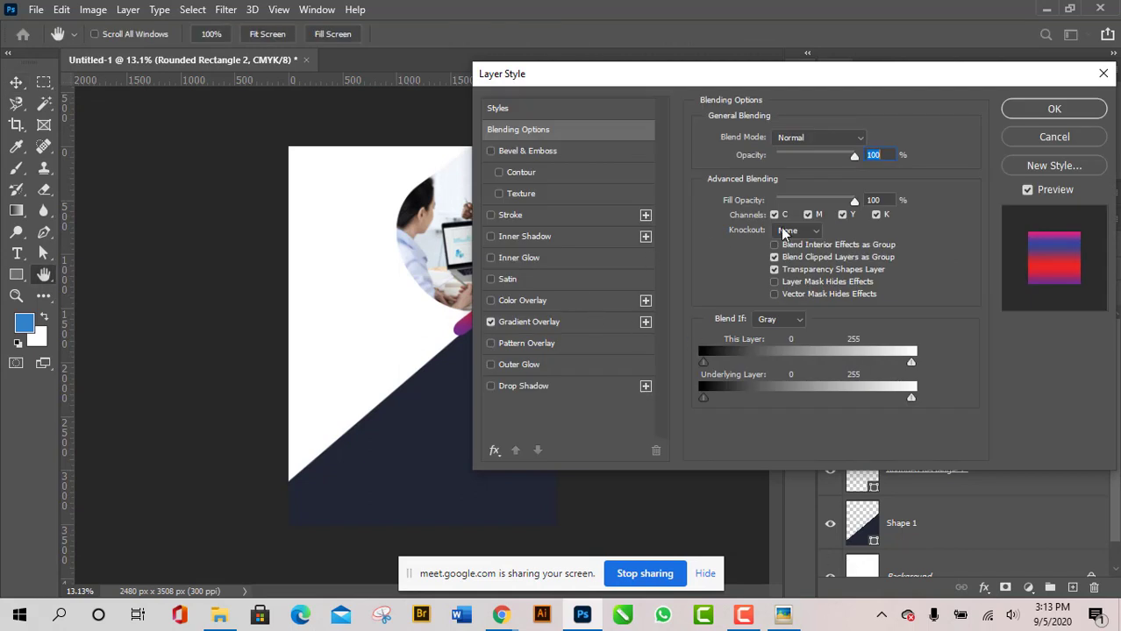
left_click(575, 321)
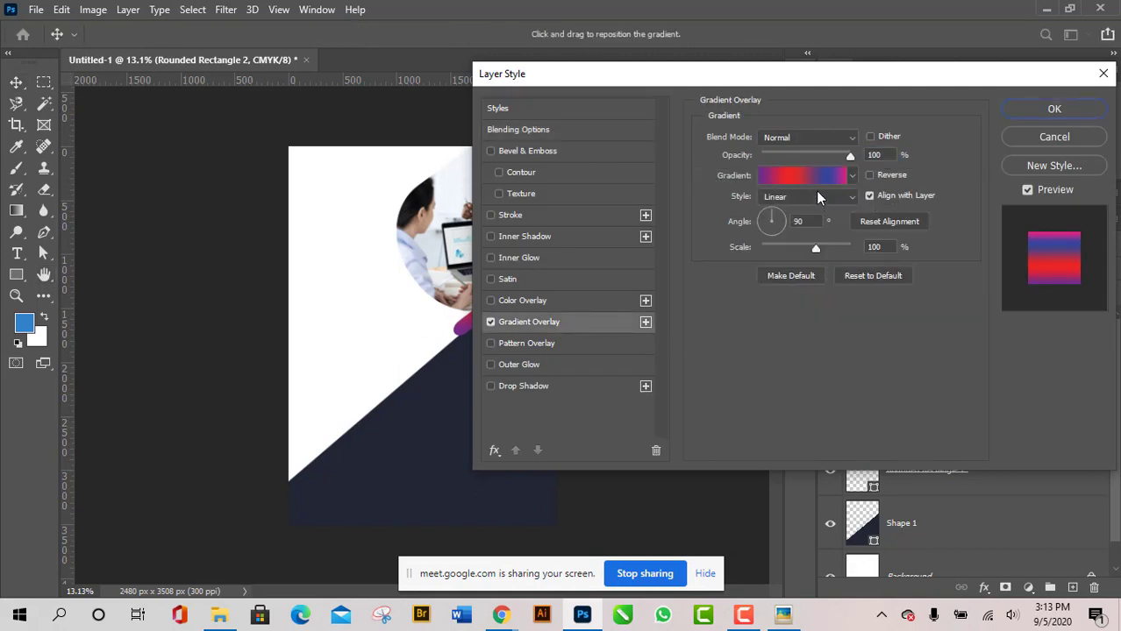
left_click(849, 177)
left_click(815, 178)
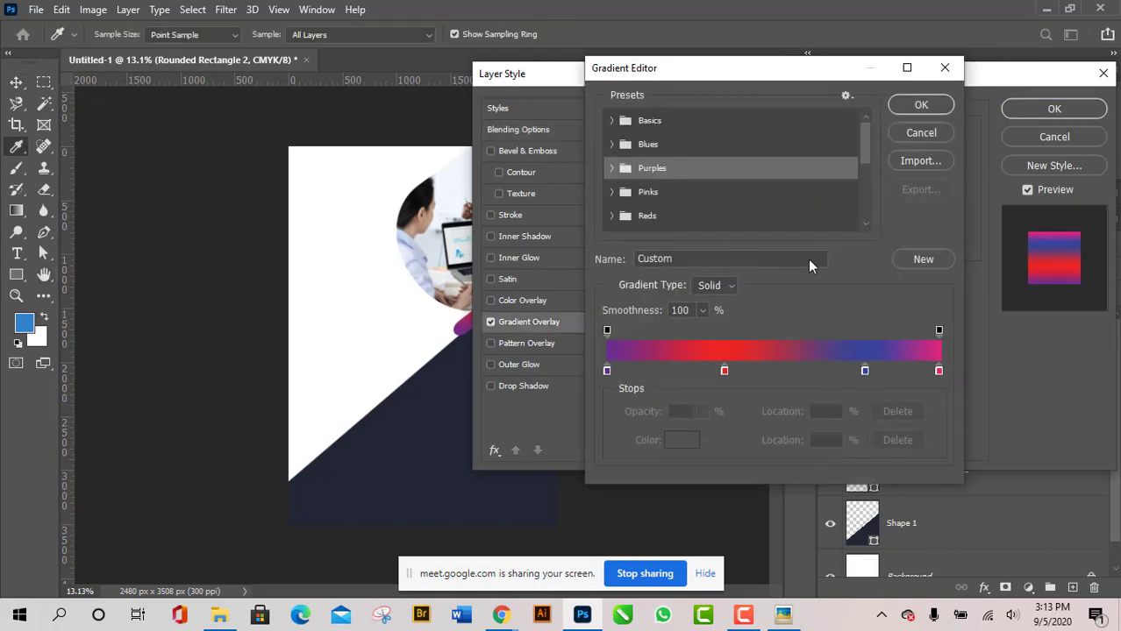
left_click(725, 371)
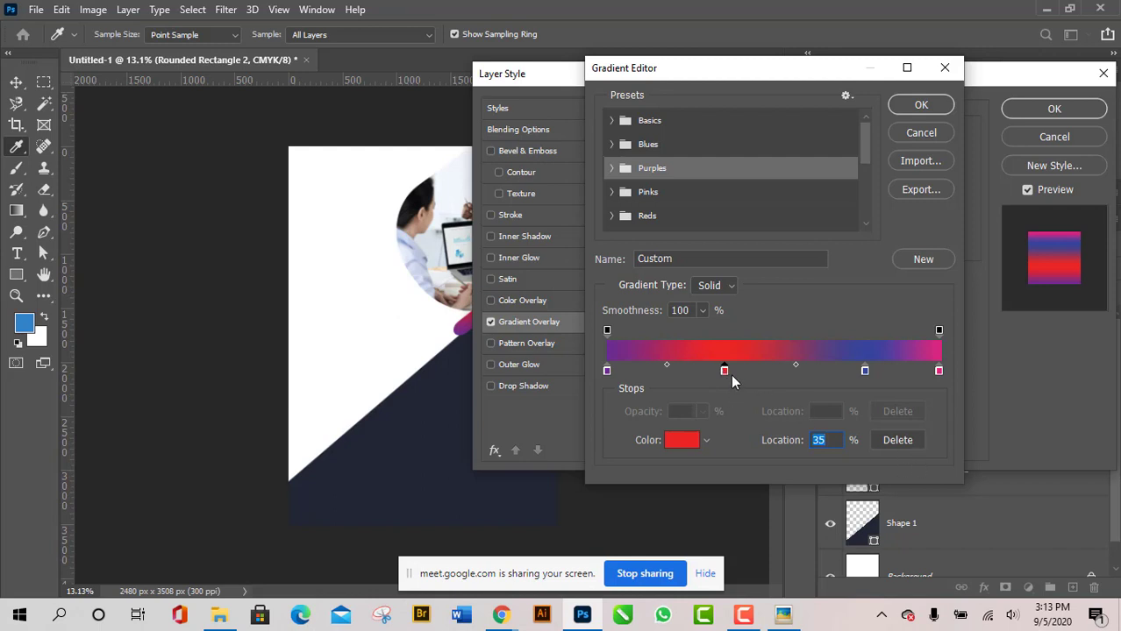
left_click(900, 440)
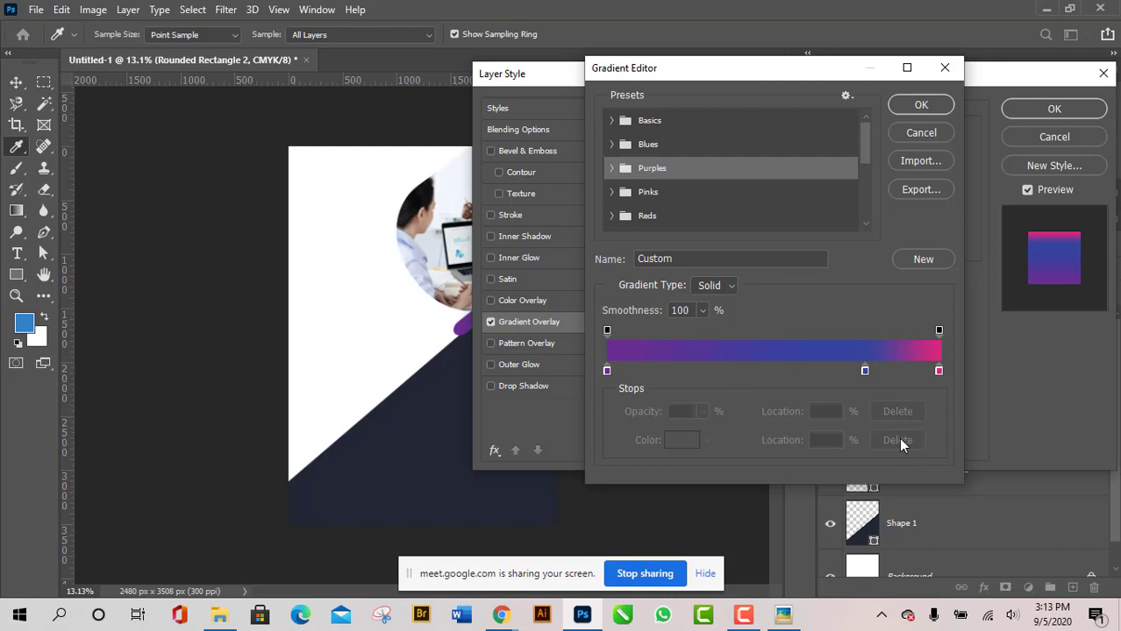
left_click(865, 369)
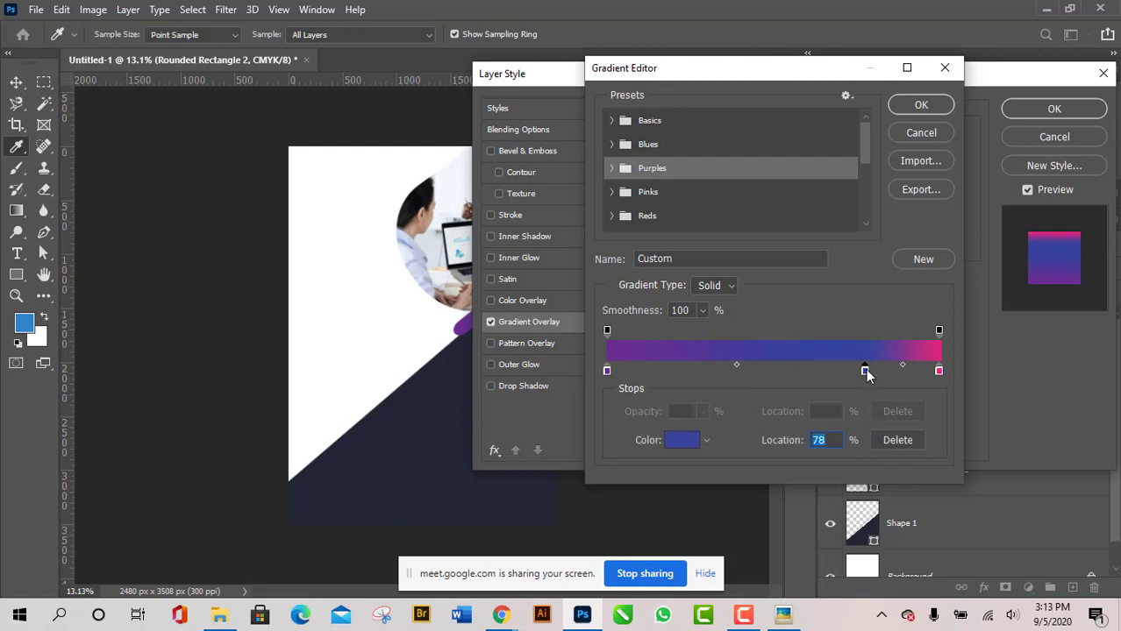
left_click_drag(867, 370, 823, 369)
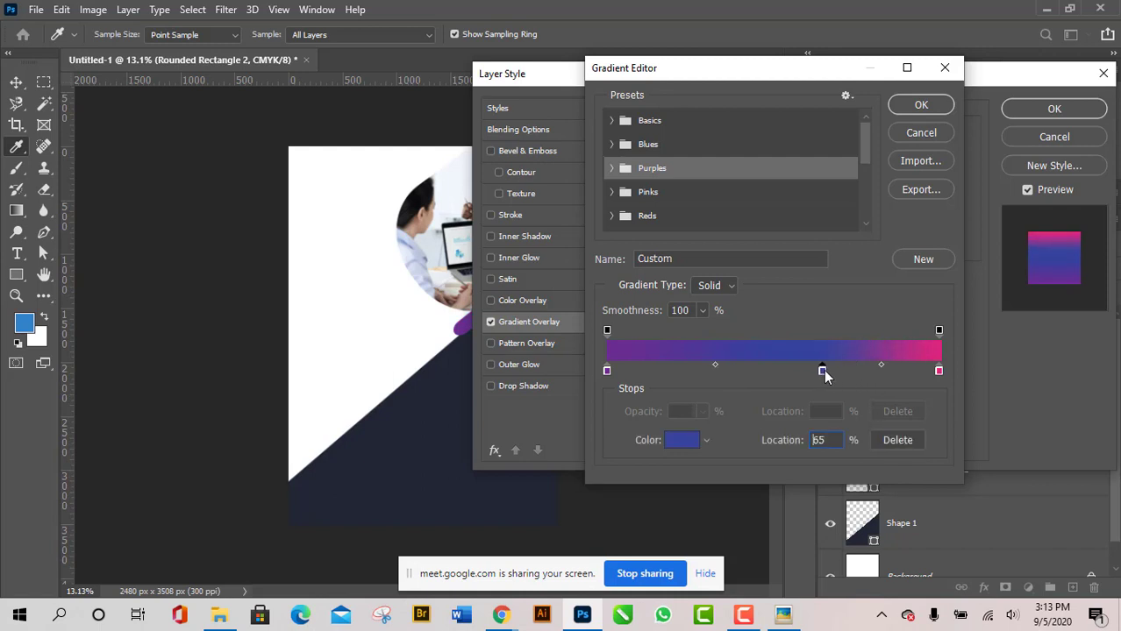
left_click(898, 441)
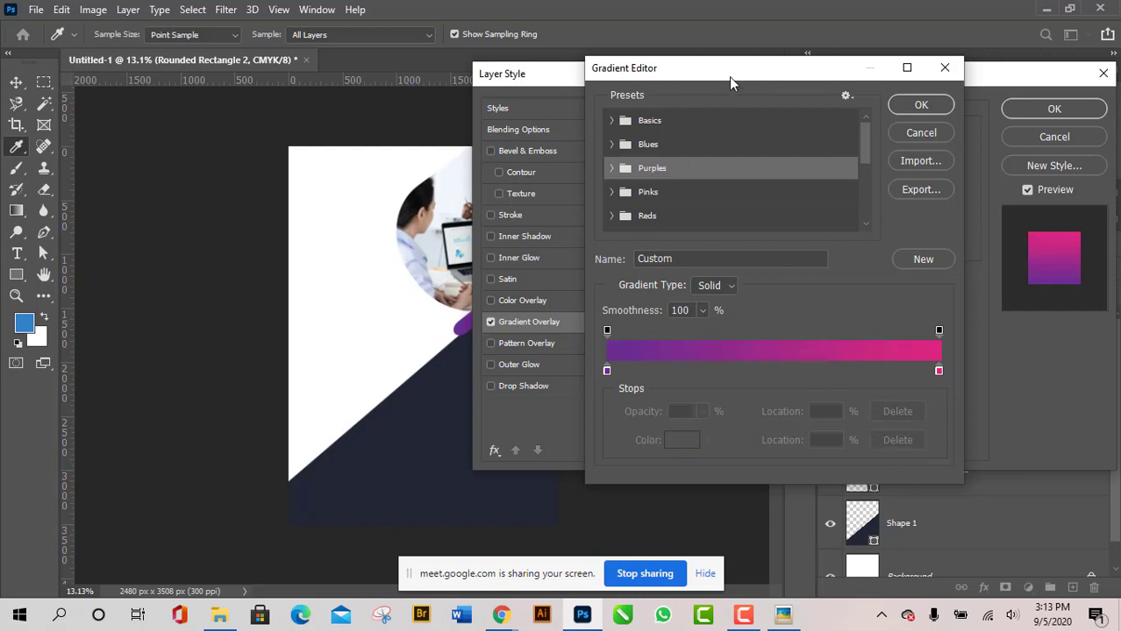
Apply the purple-to-pink gradient overlay and shift the bar slightly down along the dark shape's diagonal edge.
left_click_drag(729, 76, 731, 164)
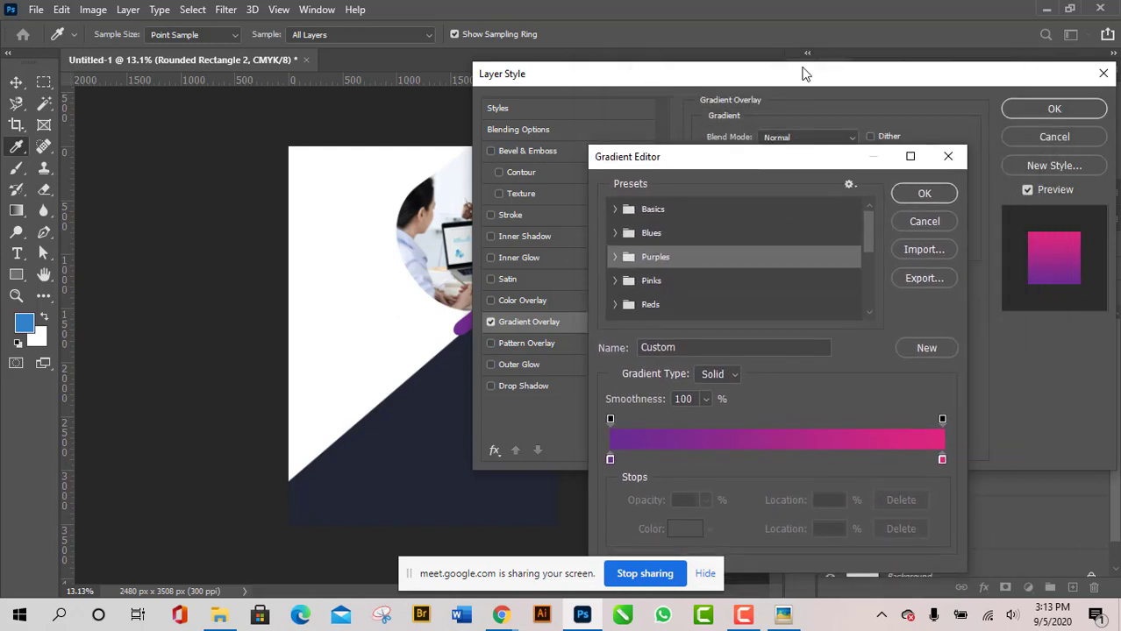
left_click(923, 194)
left_click_drag(780, 83, 909, 53)
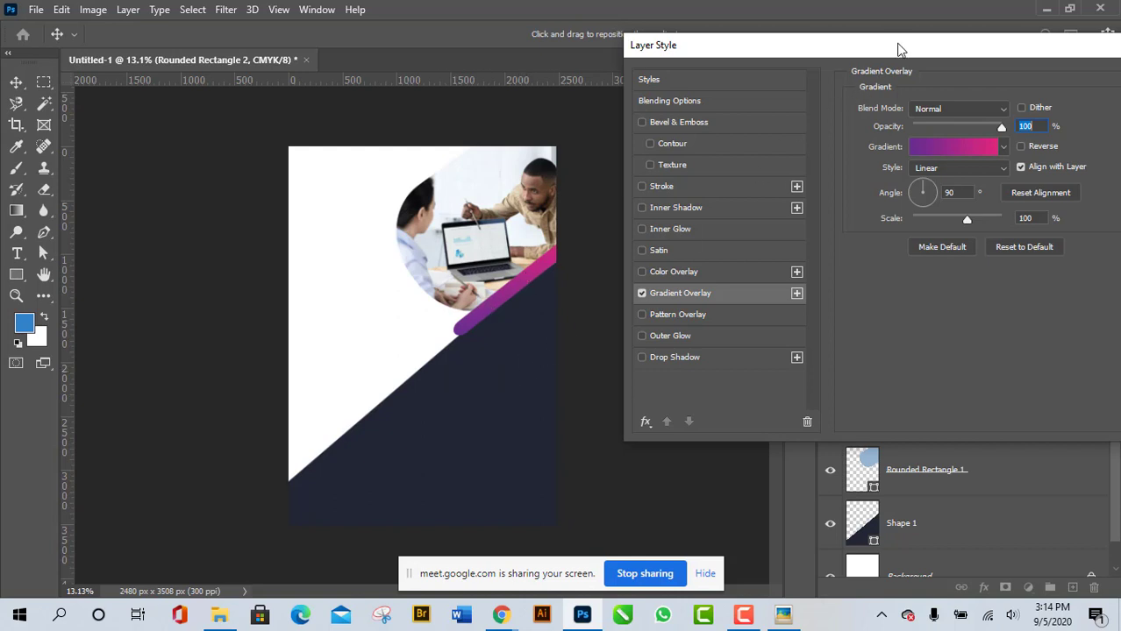
left_click_drag(898, 48, 525, 156)
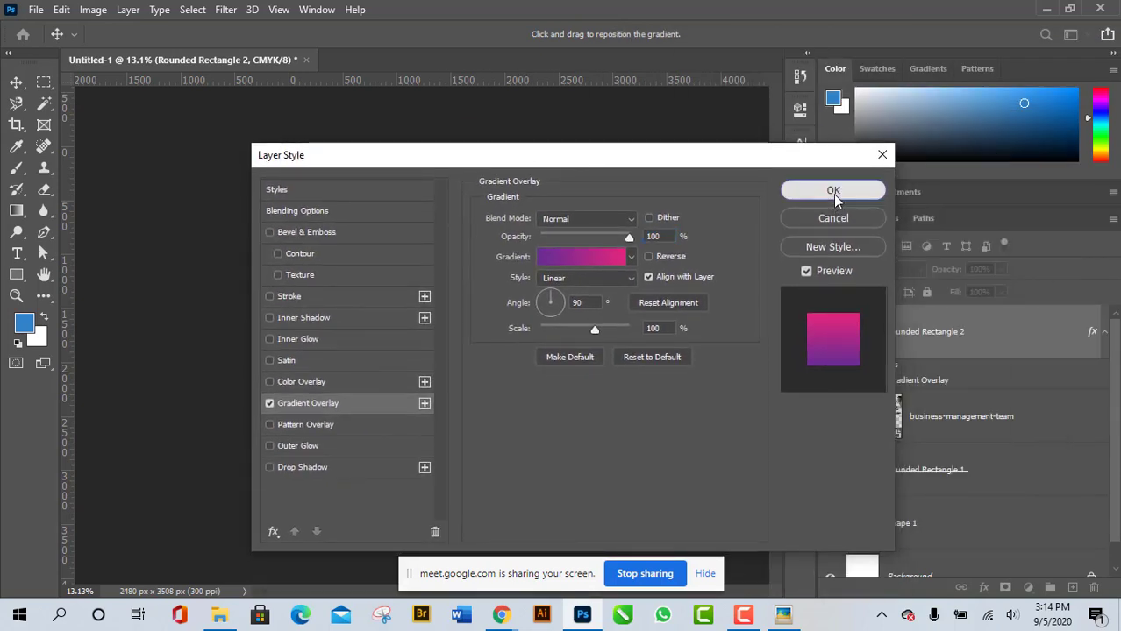
left_click(833, 193)
mouse_move(532, 275)
left_mouse_down()
mouse_move(556, 282)
mouse_move(532, 296)
left_mouse_up()
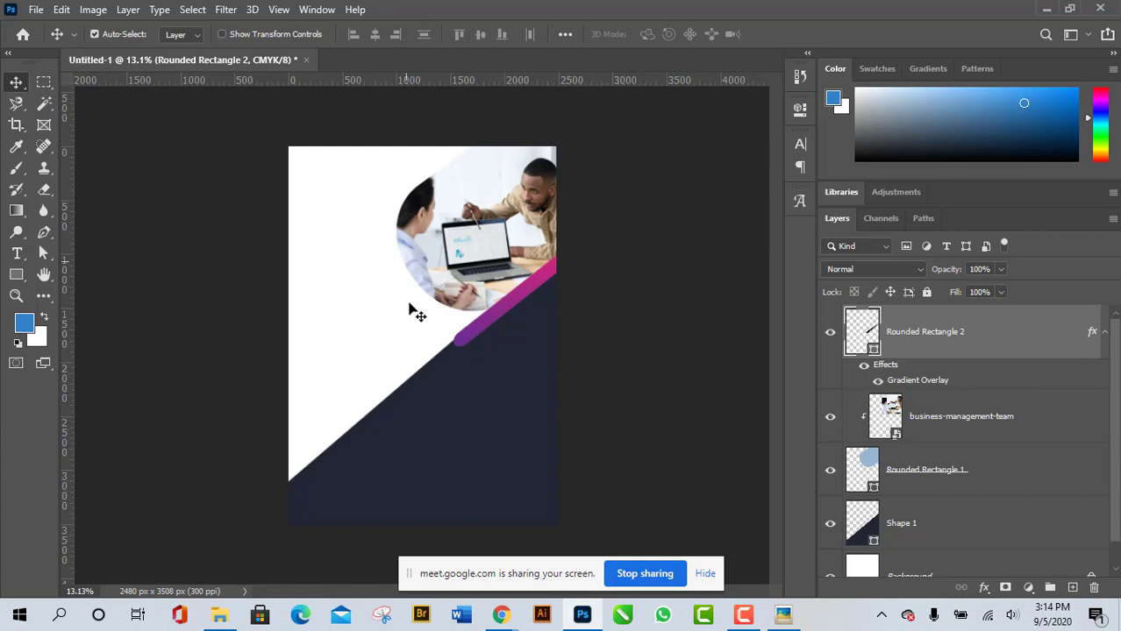
Examine the reference corporate flyer image in the picture viewer, including its photos, gradient shapes, text blocks and QR code area, and close it.
left_click(783, 615)
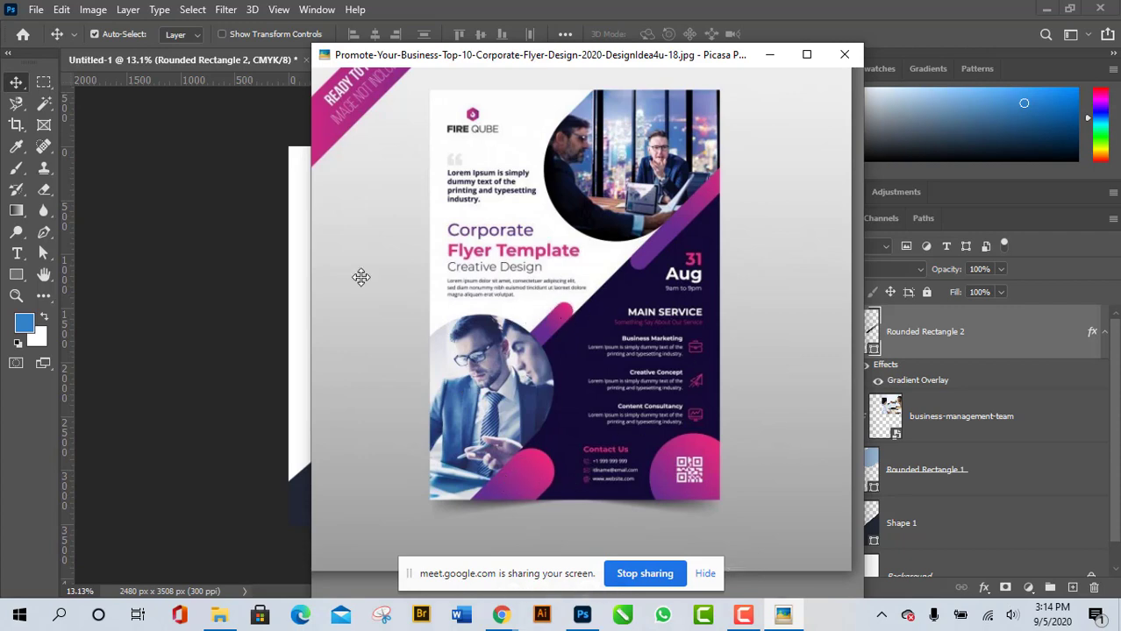
scroll(512, 421, "up", 2)
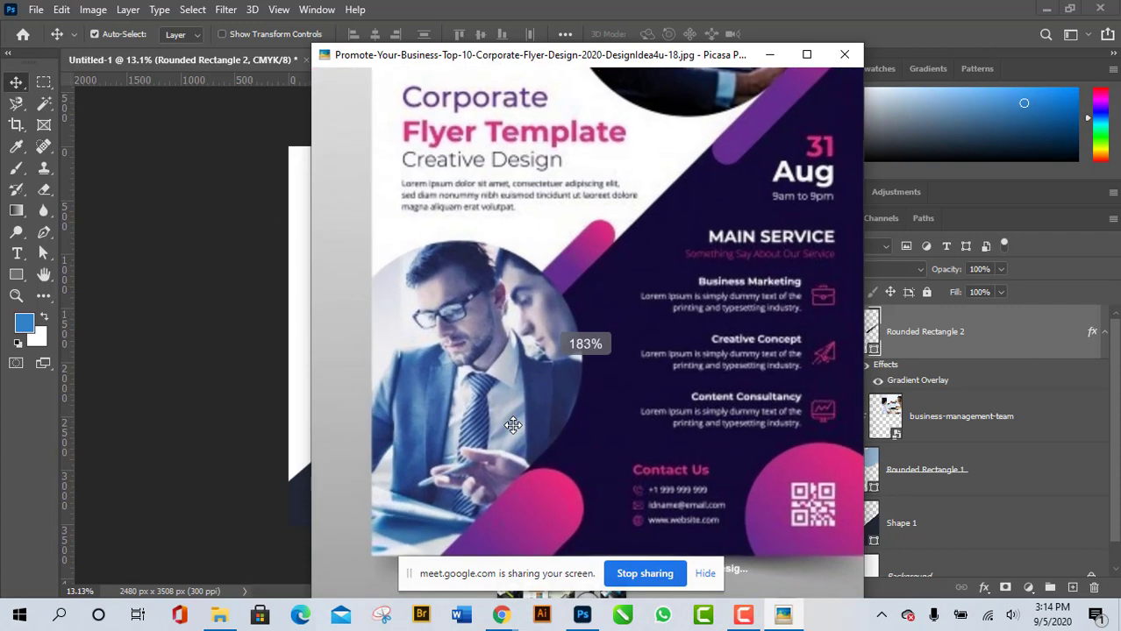
scroll(518, 423, "down", 2)
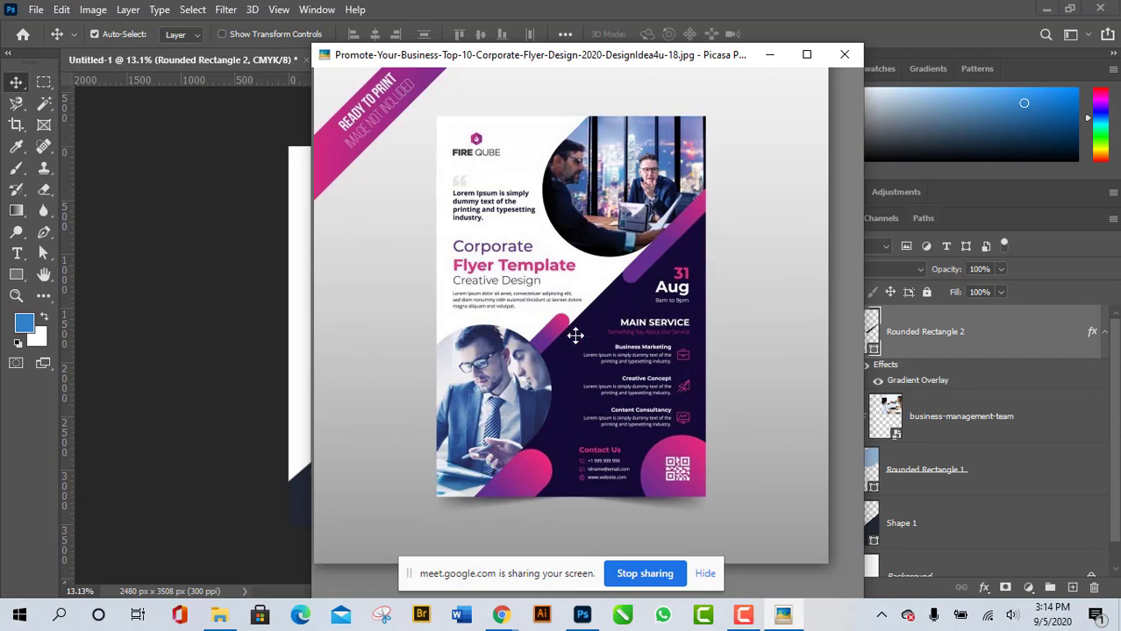
scroll(539, 365, "down", 3)
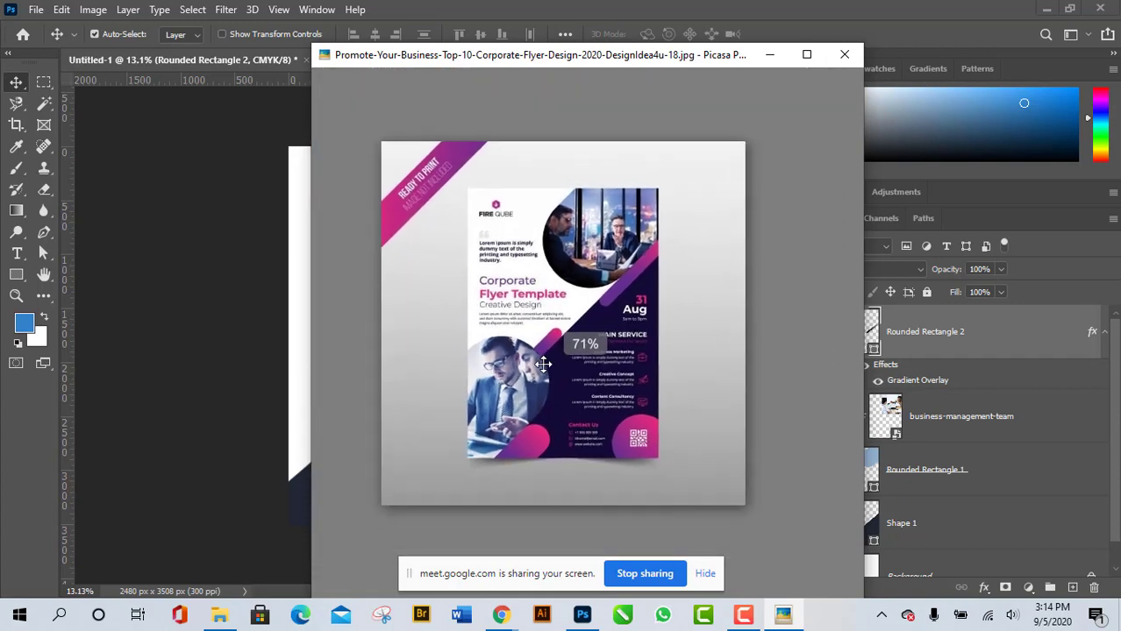
scroll(543, 363, "up", 1)
scroll(544, 363, "up", 1)
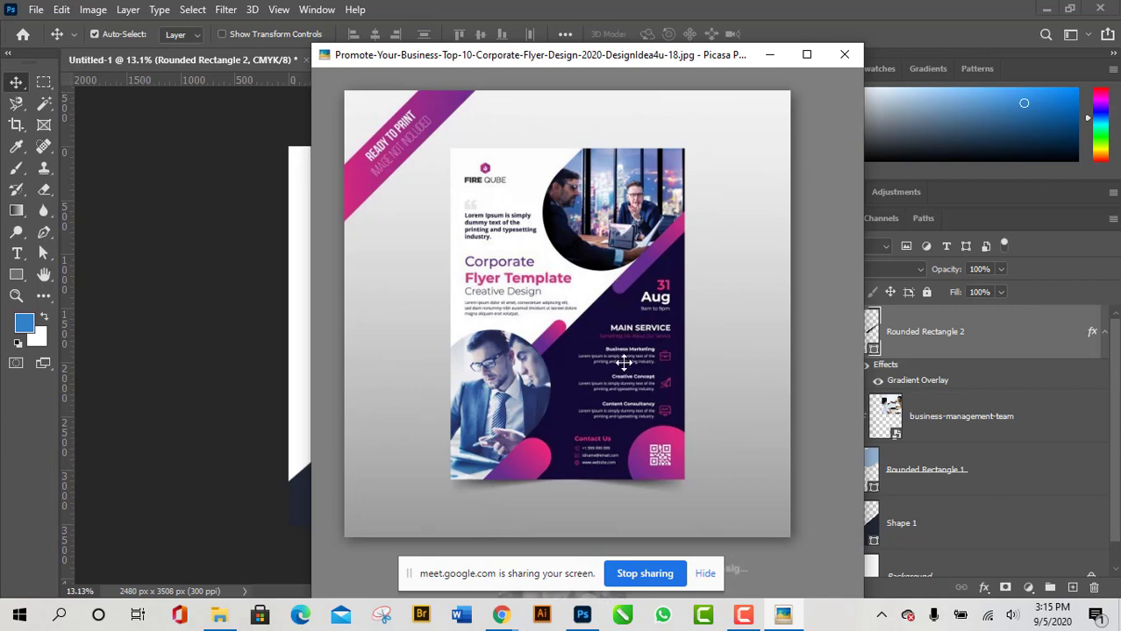
scroll(622, 408, "up", 3)
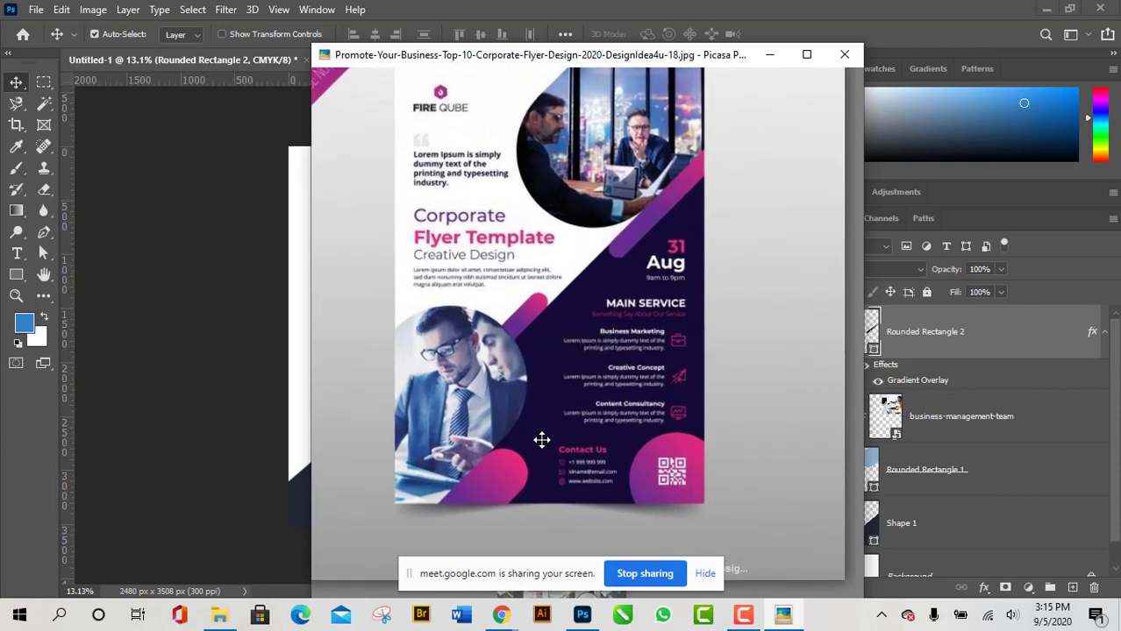
scroll(557, 377, "down", 2)
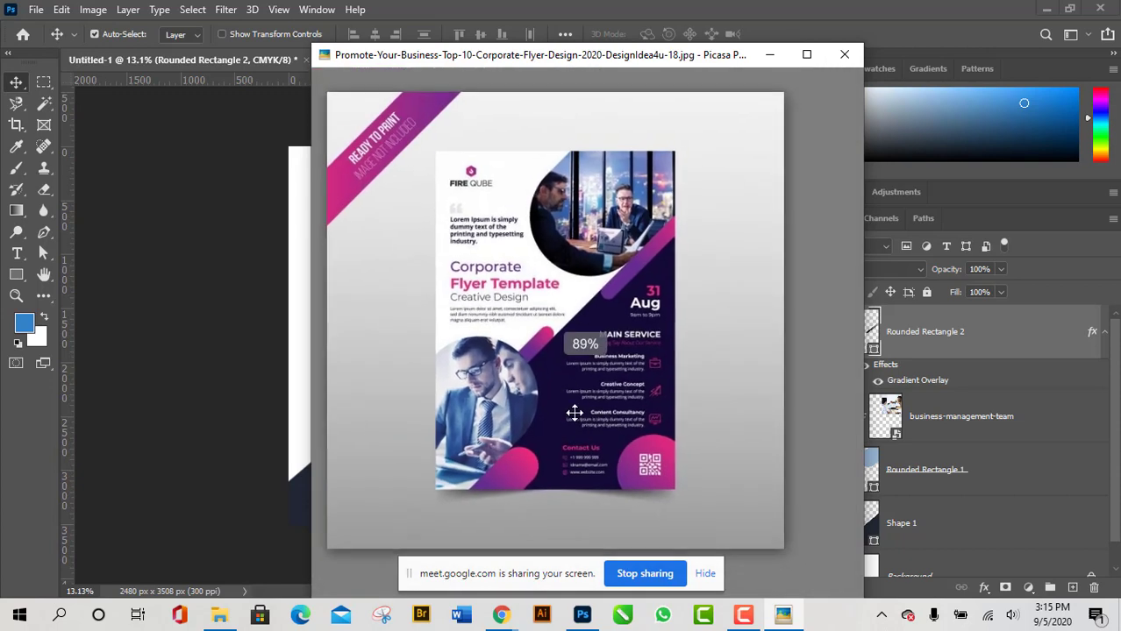
scroll(562, 363, "up", 1)
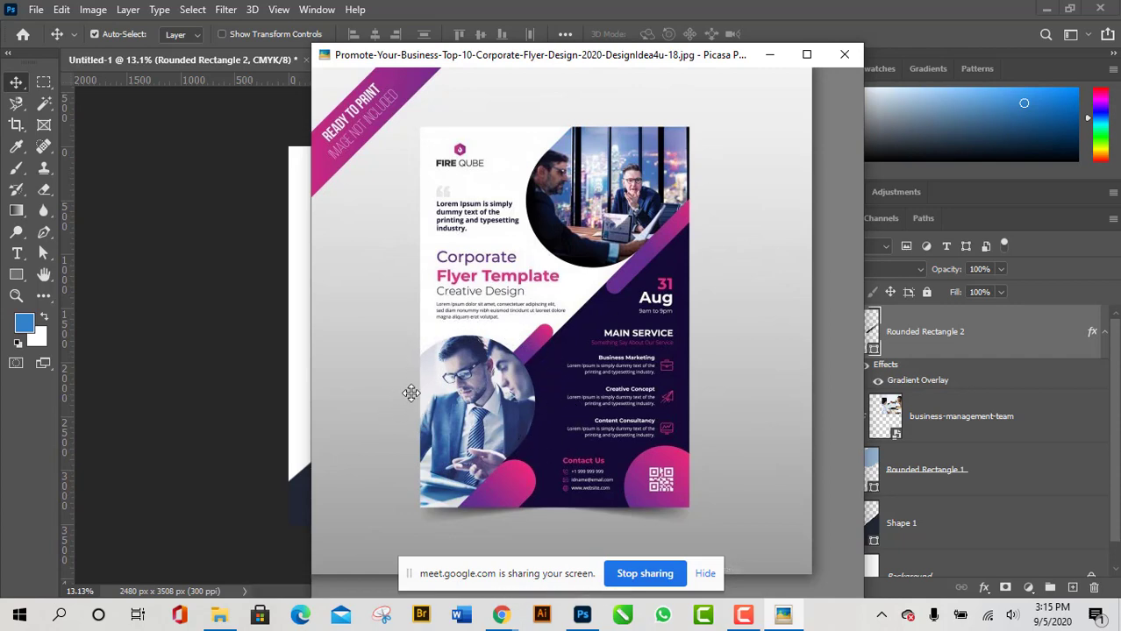
scroll(522, 376, "up", 1)
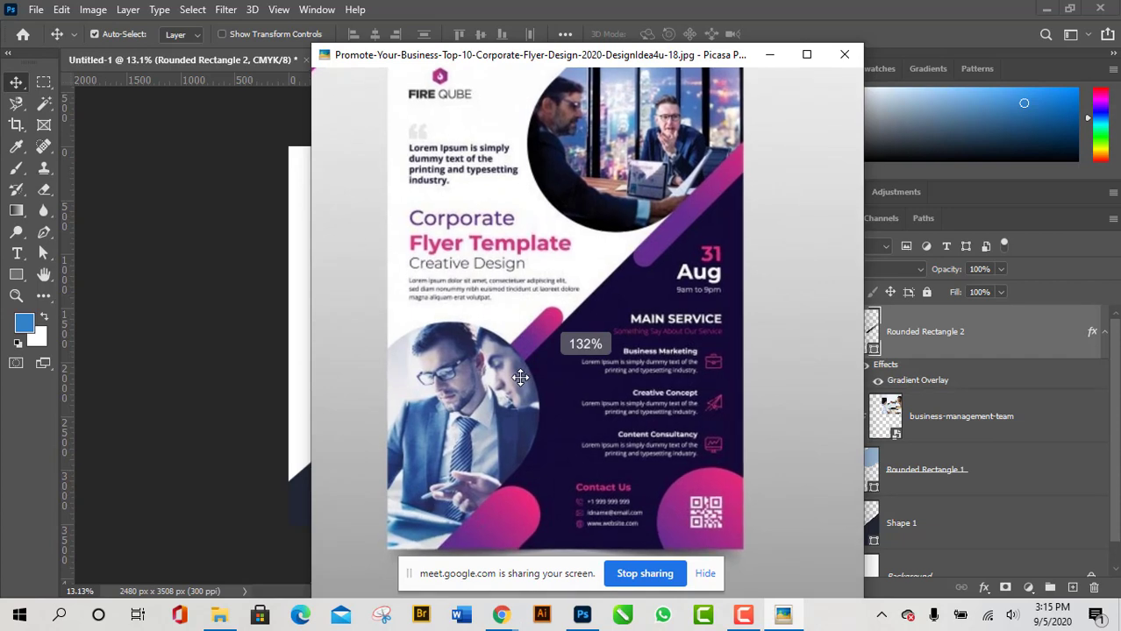
scroll(524, 360, "down", 1)
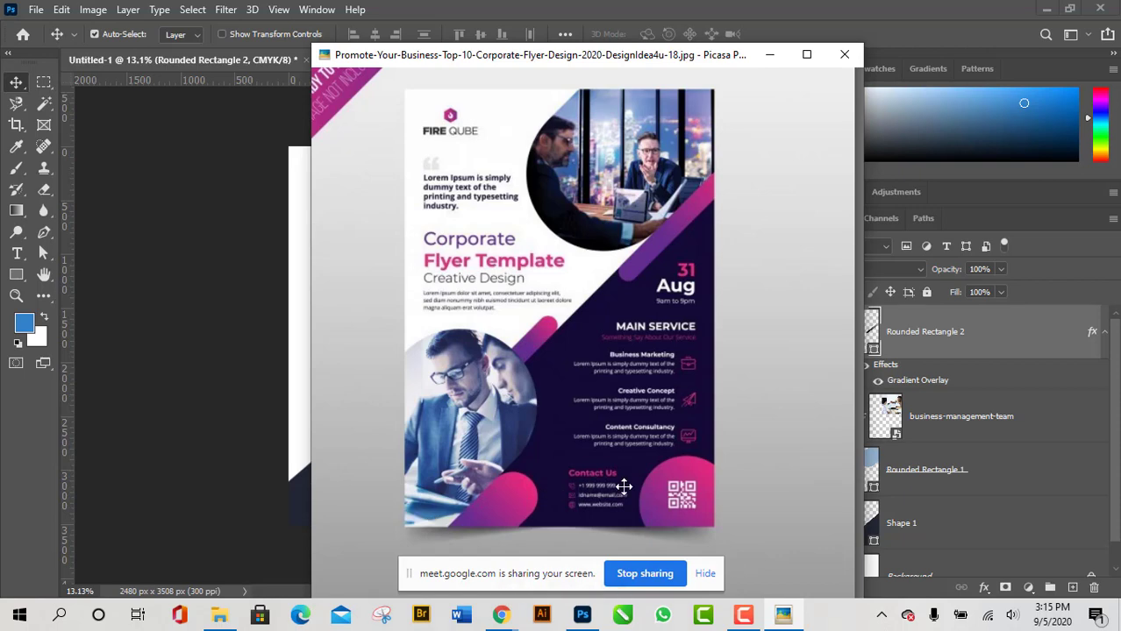
scroll(626, 483, "down", 3)
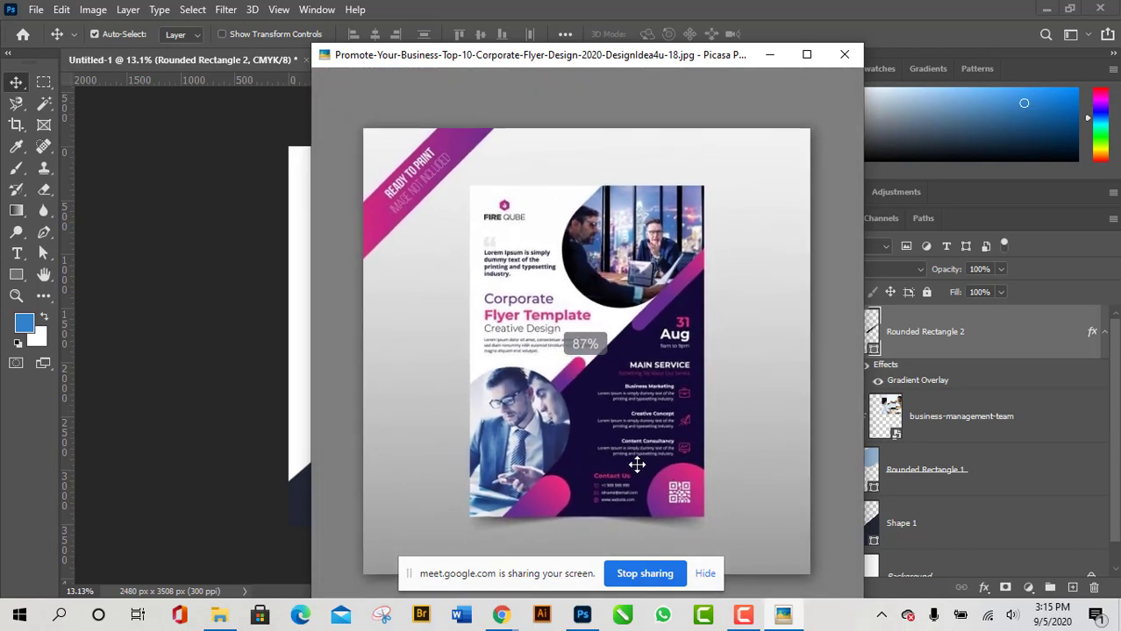
scroll(636, 465, "up", 4)
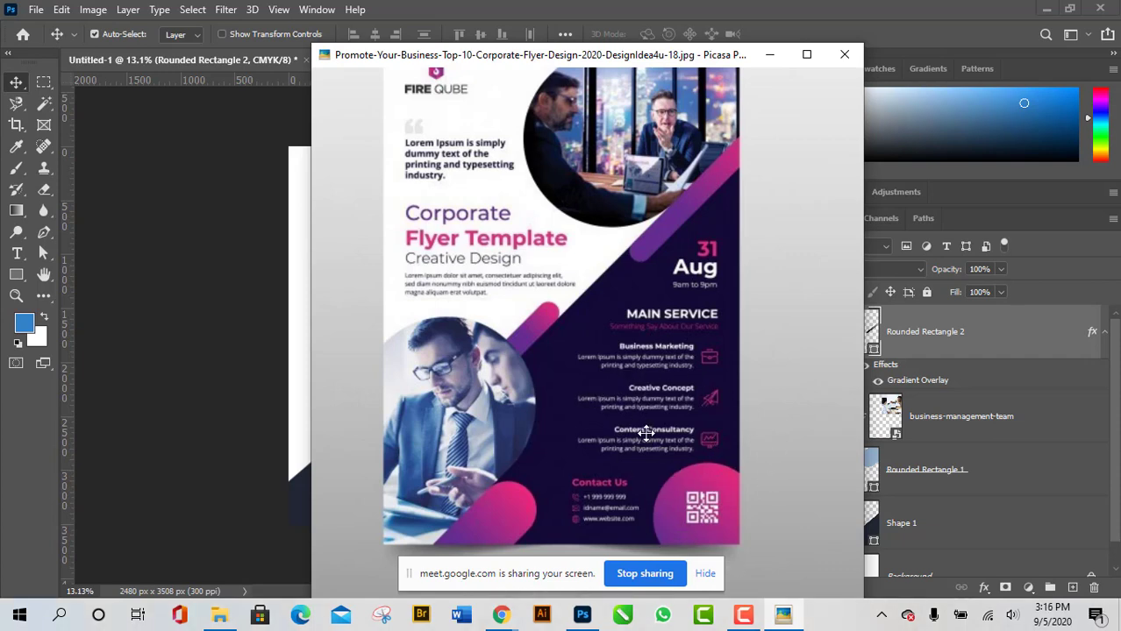
scroll(649, 433, "down", 2)
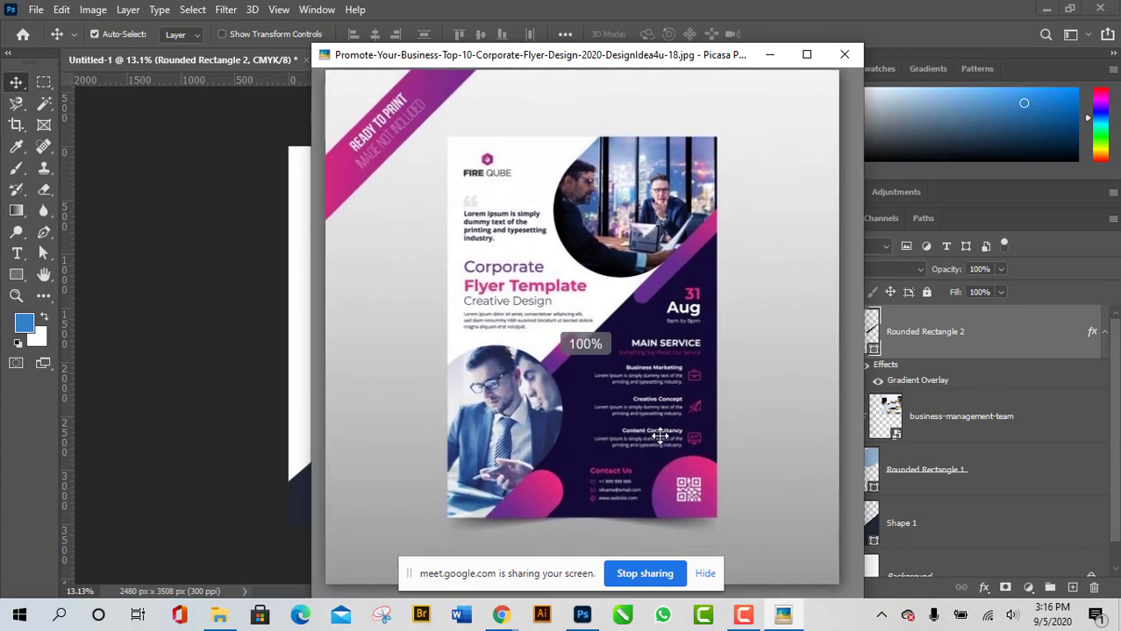
scroll(660, 434, "up", 1)
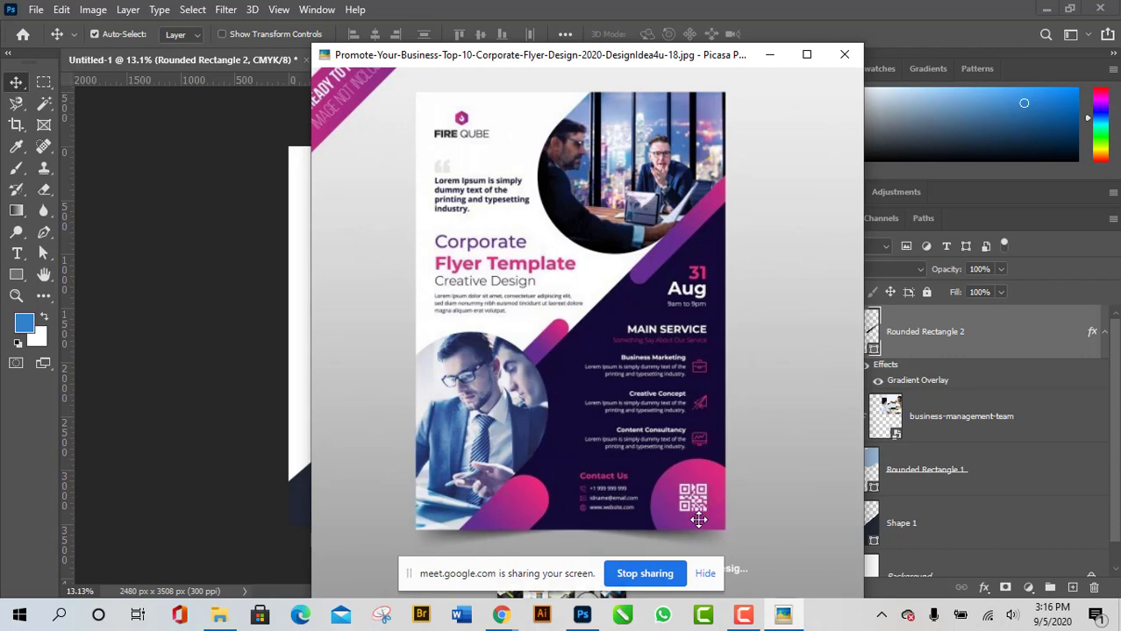
scroll(706, 519, "up", 4)
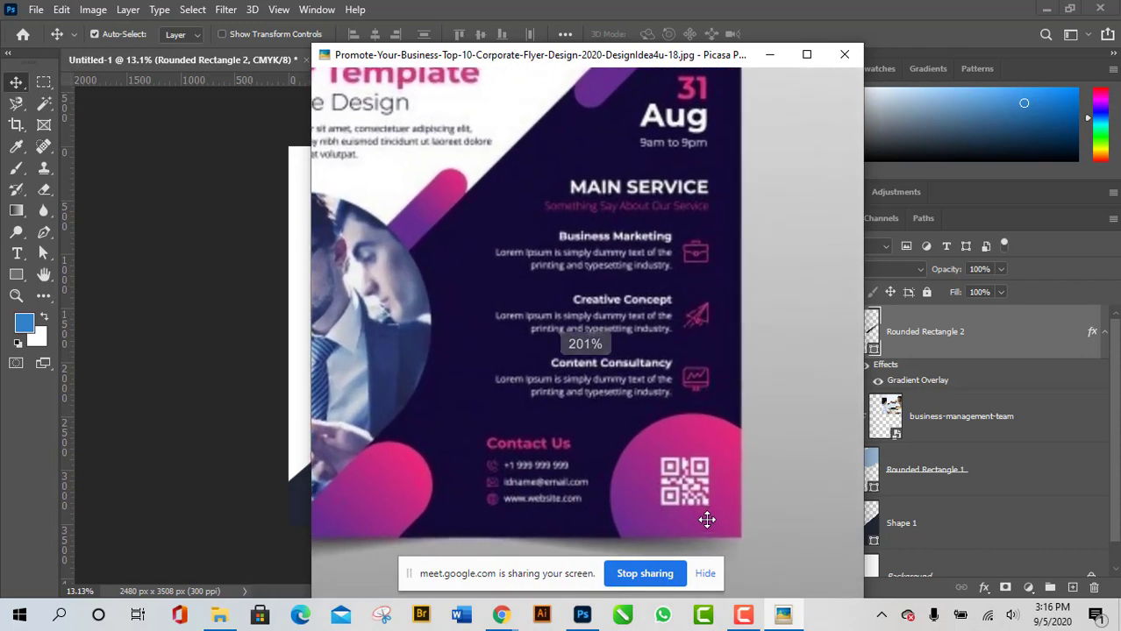
scroll(706, 463, "down", 4)
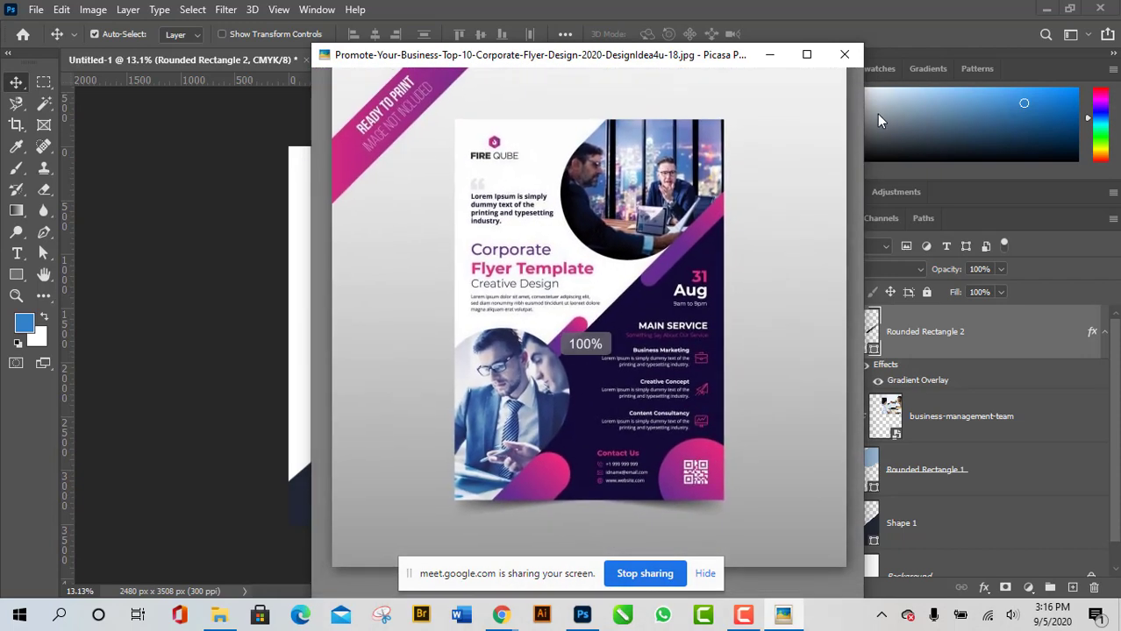
left_click(845, 54)
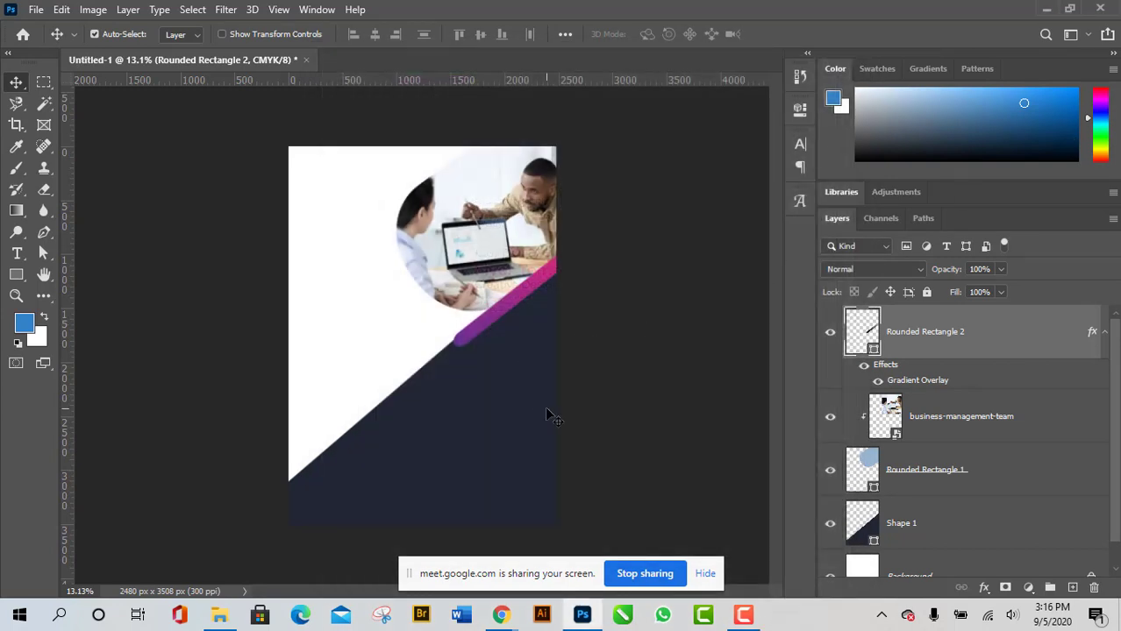
Minimize Photoshop, switch to Chrome and open a new browser tab beside the business images search.
left_click(1048, 13)
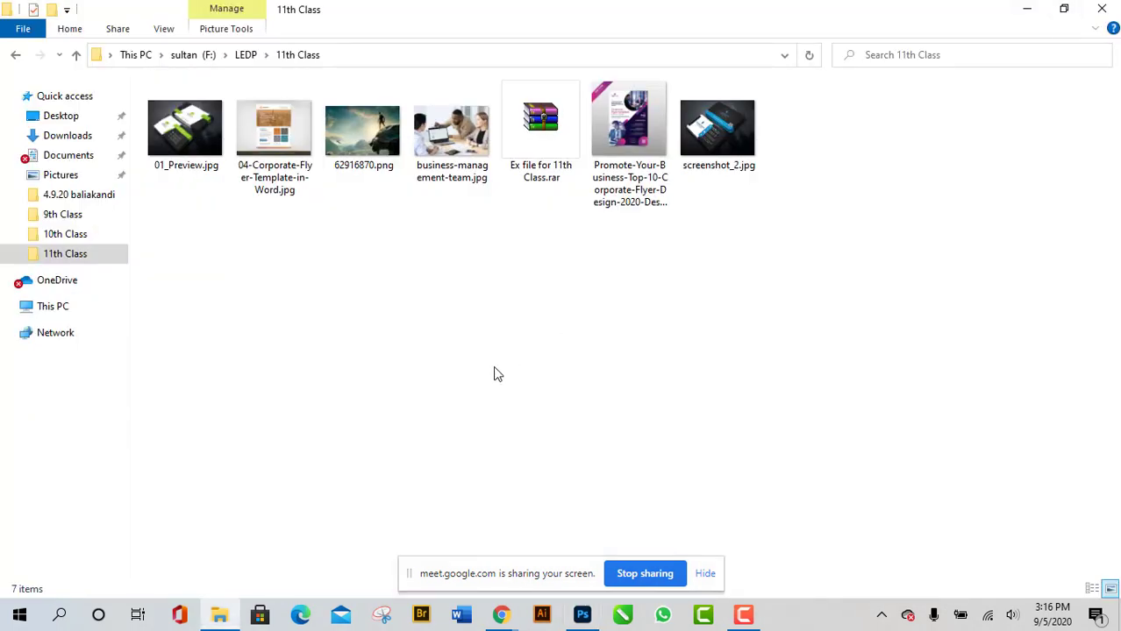
left_click(500, 614)
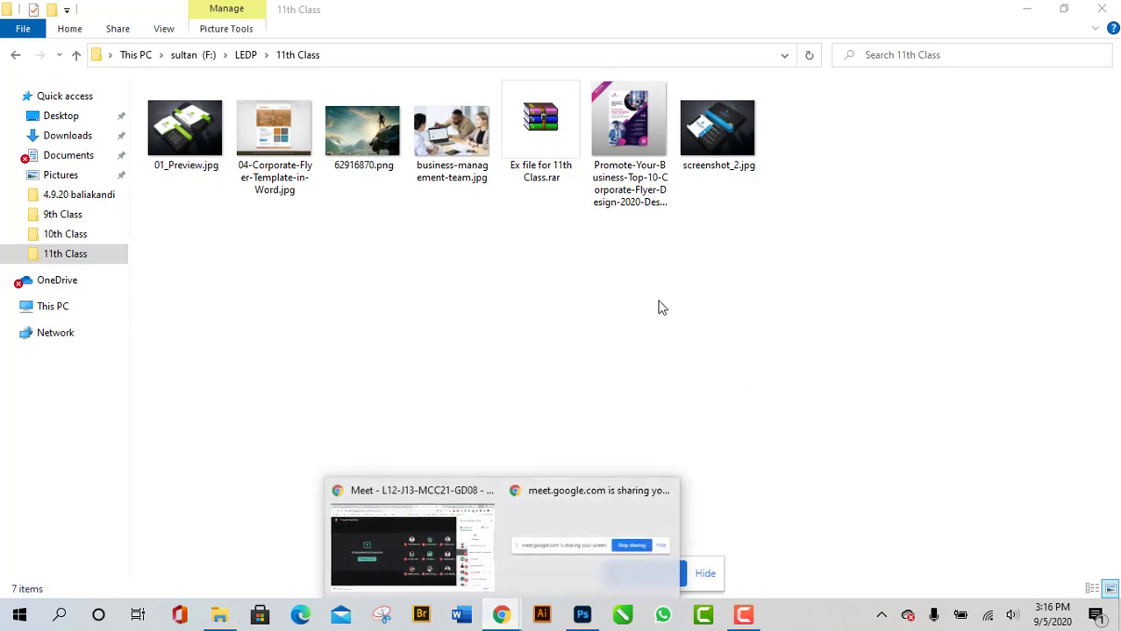
left_click(462, 526)
left_click(912, 14)
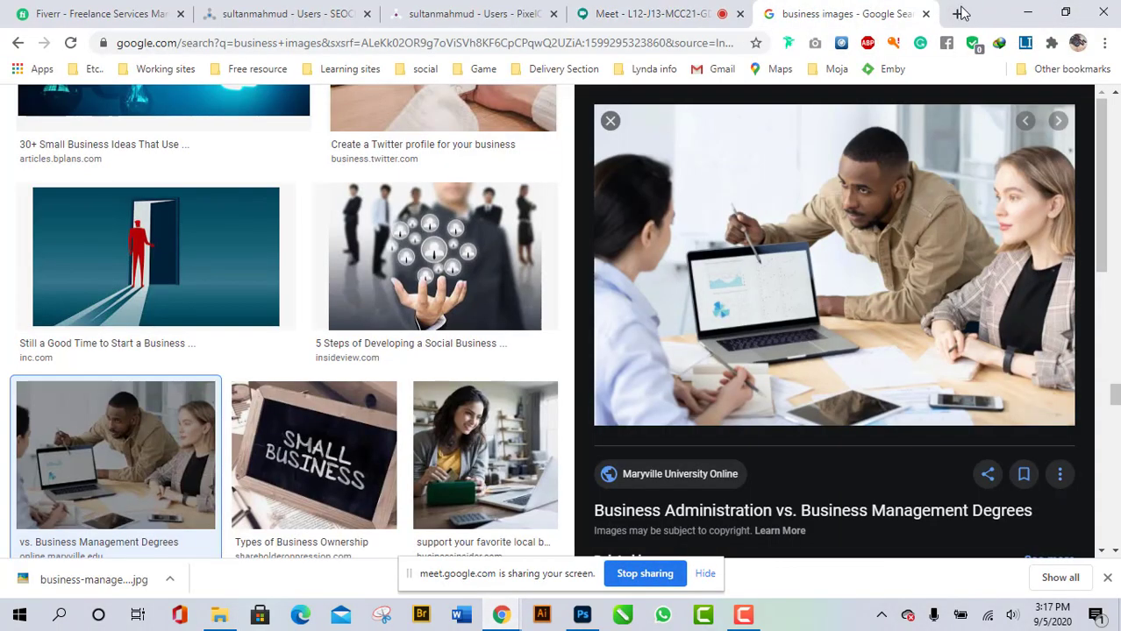
left_click(957, 13)
left_click(730, 11)
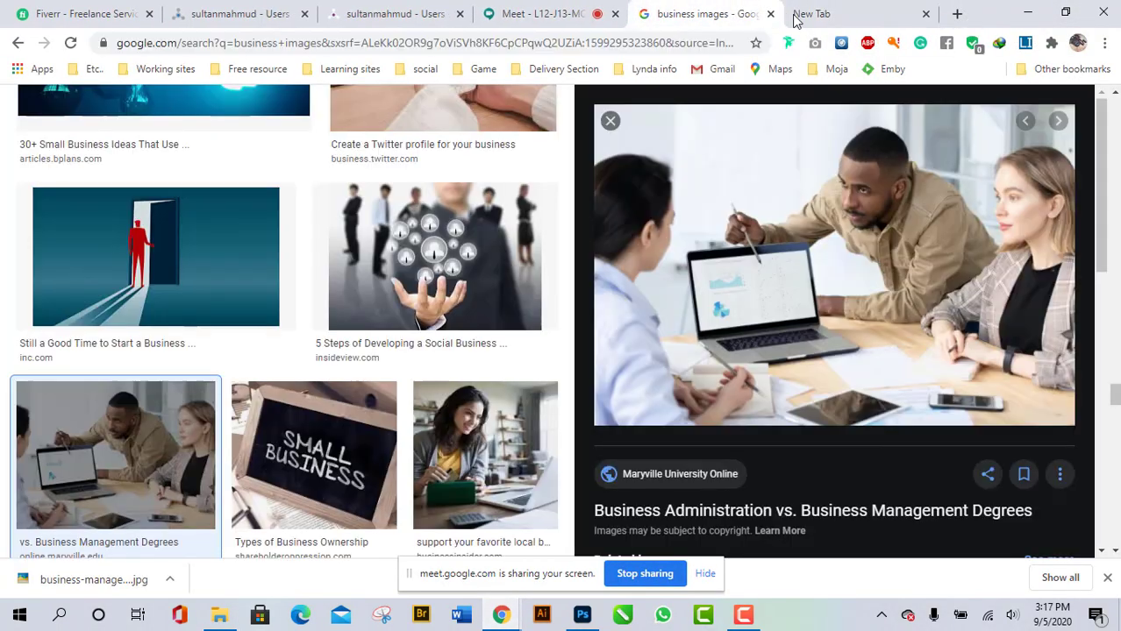
left_click(798, 15)
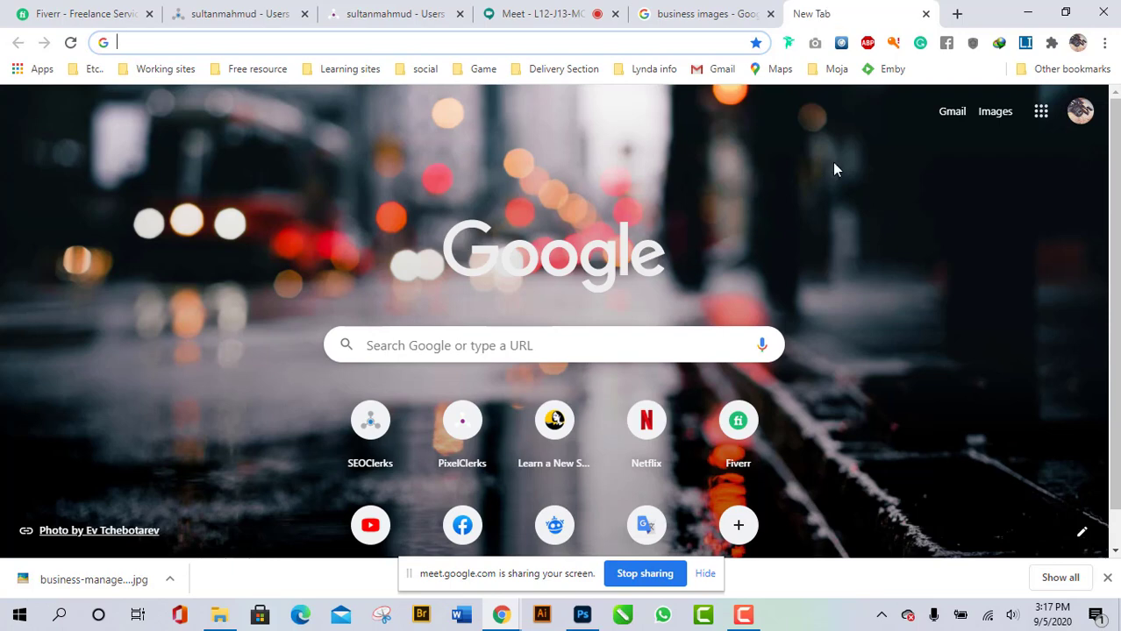
left_click(743, 13)
left_click(864, 10)
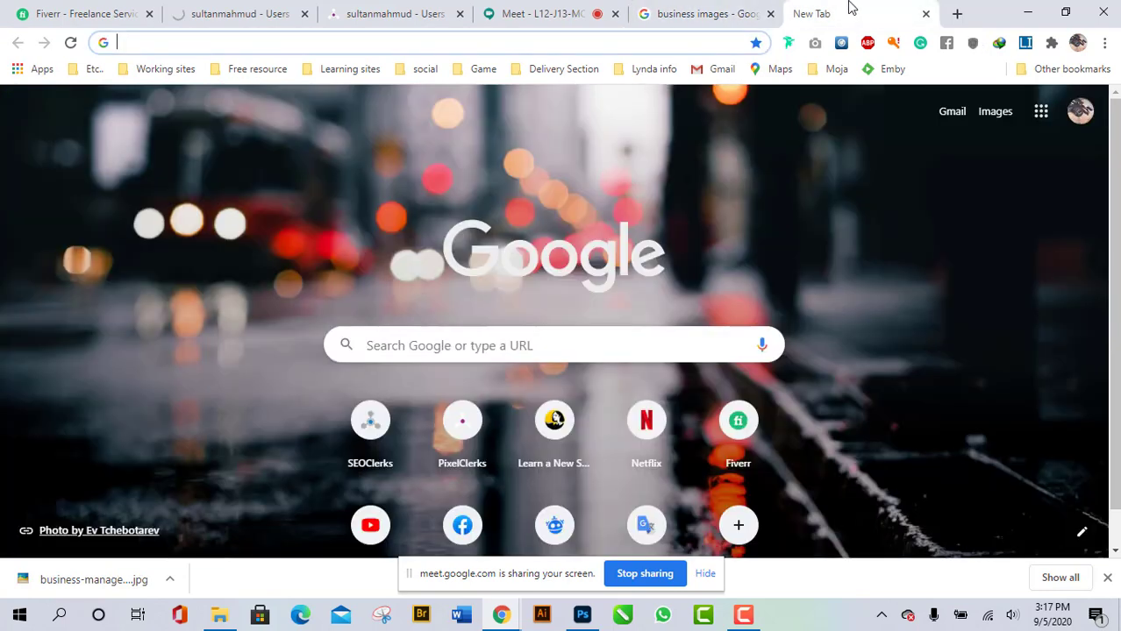
left_click(753, 11)
left_click(844, 14)
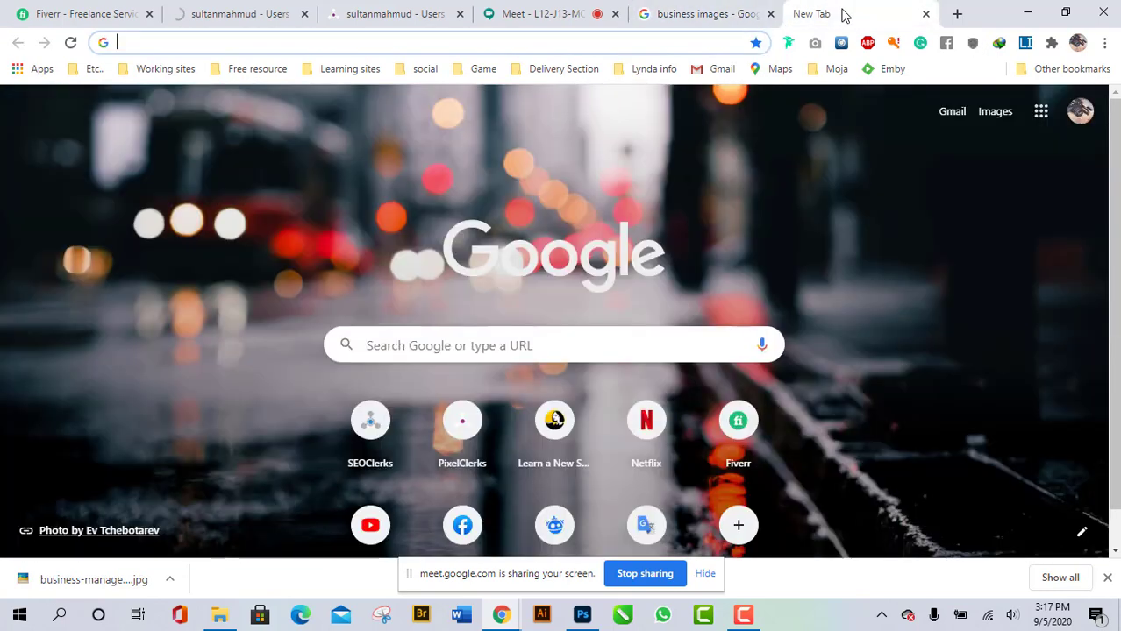
left_click(572, 42)
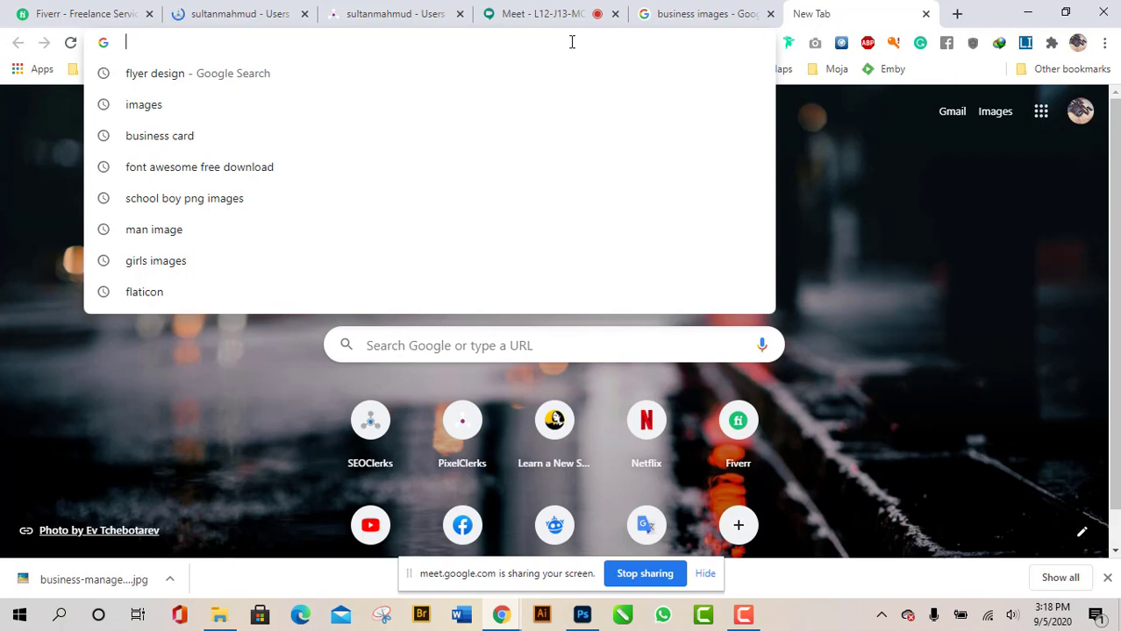
Switch to the 11th Class folder, examine the QR code on the business card in screenshot_2.jpg, and close the image.
left_click(226, 621)
left_click(744, 158)
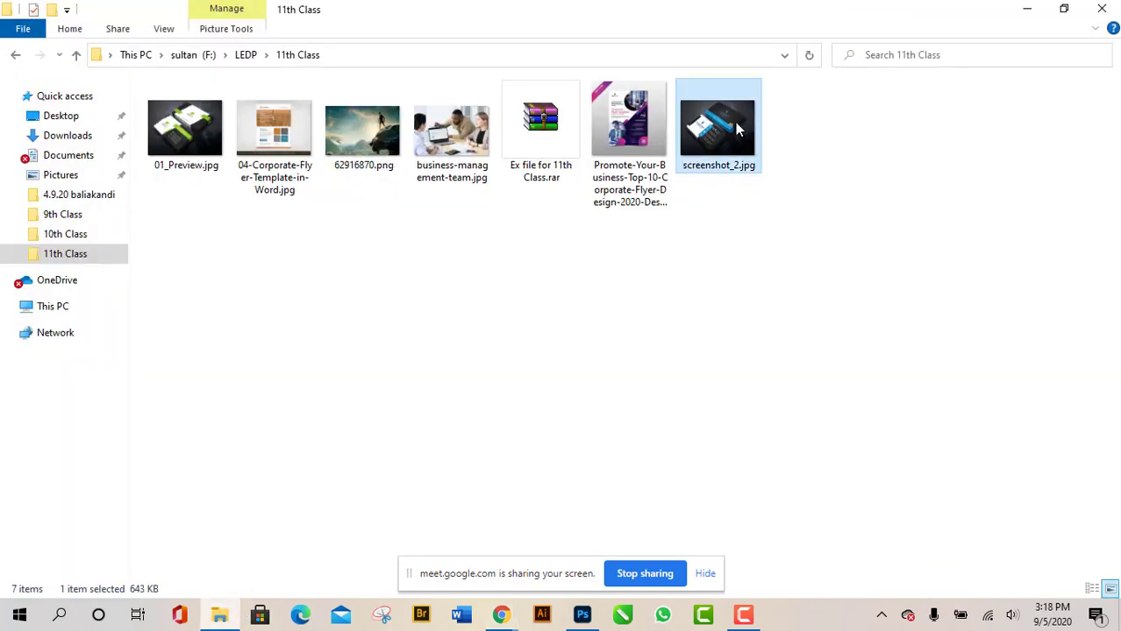
double_click(737, 129)
scroll(700, 315, "up", 3)
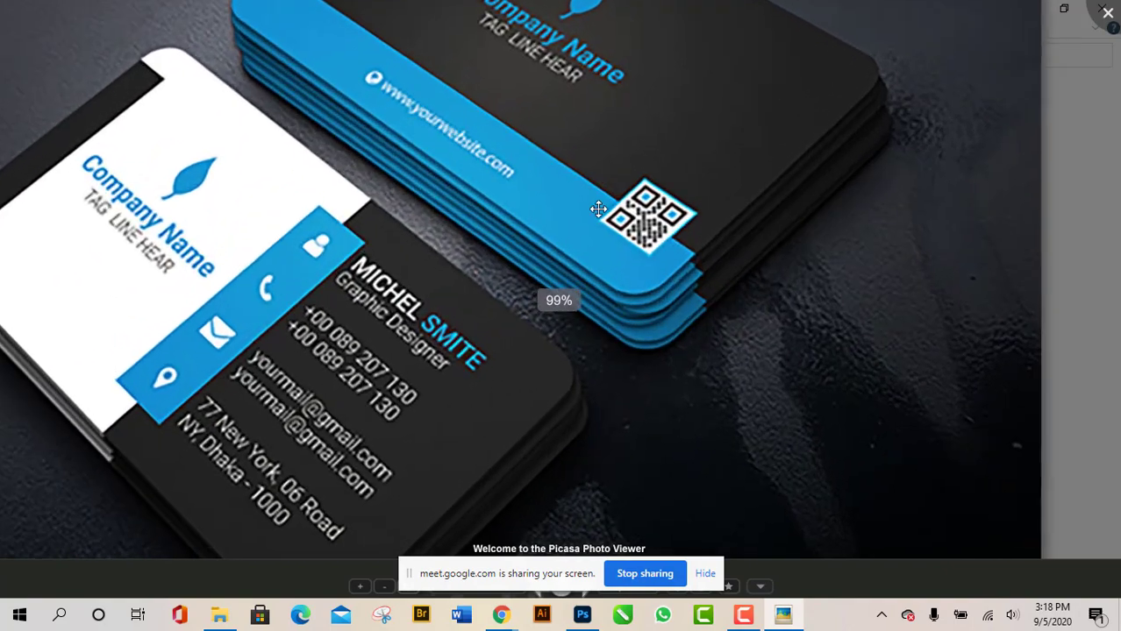
scroll(666, 193, "up", 4)
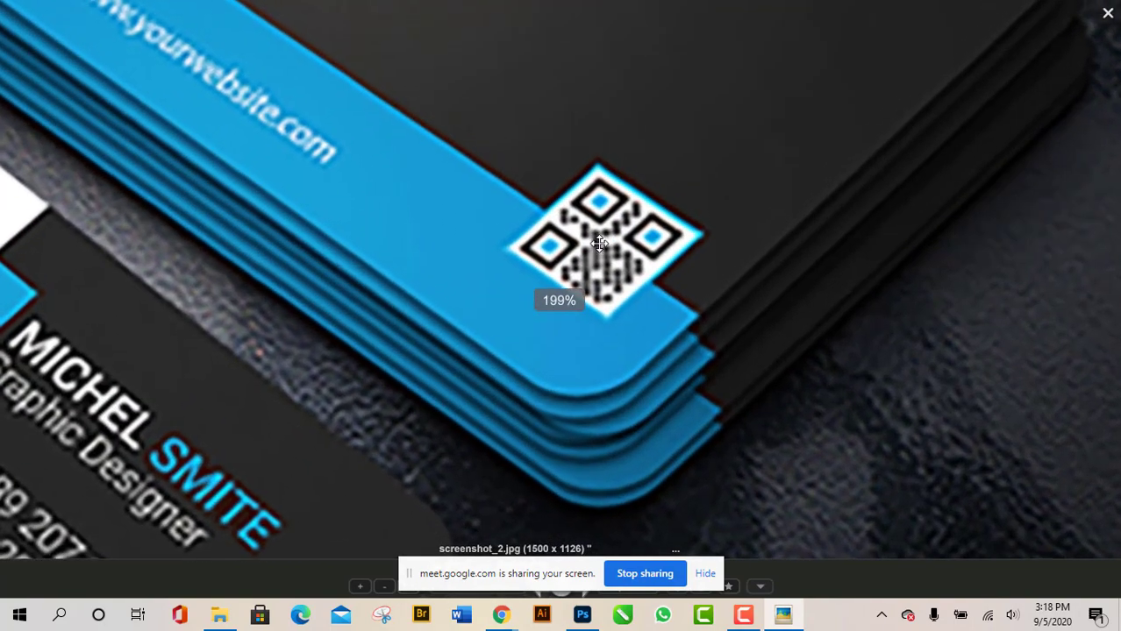
scroll(599, 244, "down", 4)
left_click(1108, 13)
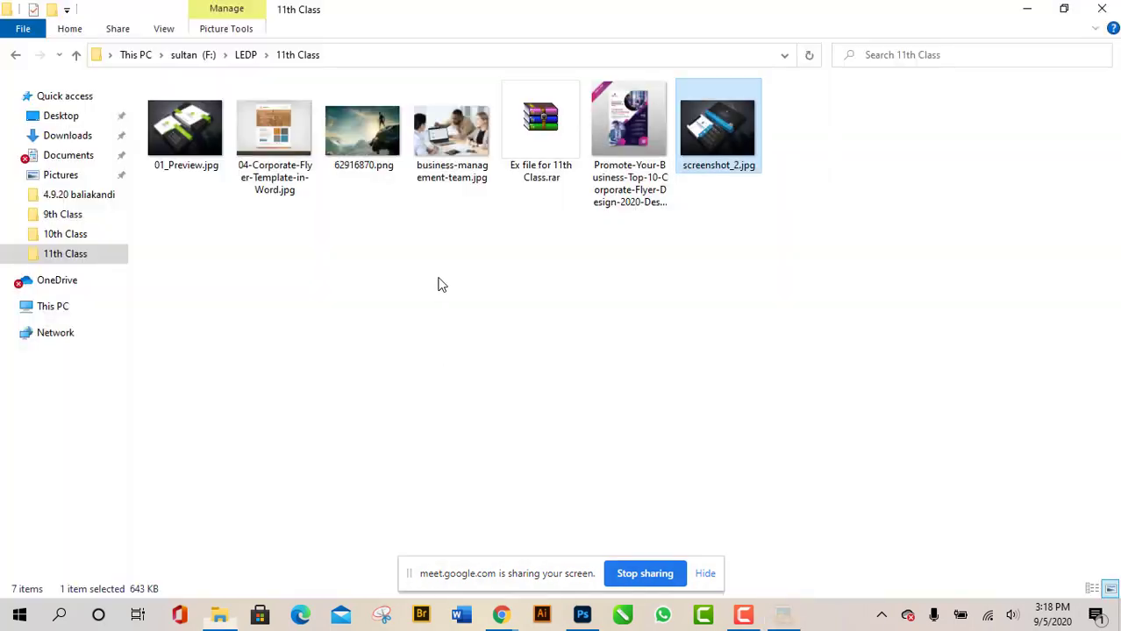
Inspect the QR code area of the corporate flyer image and the business cards in 01_Preview.jpg, closing each image.
double_click(626, 123)
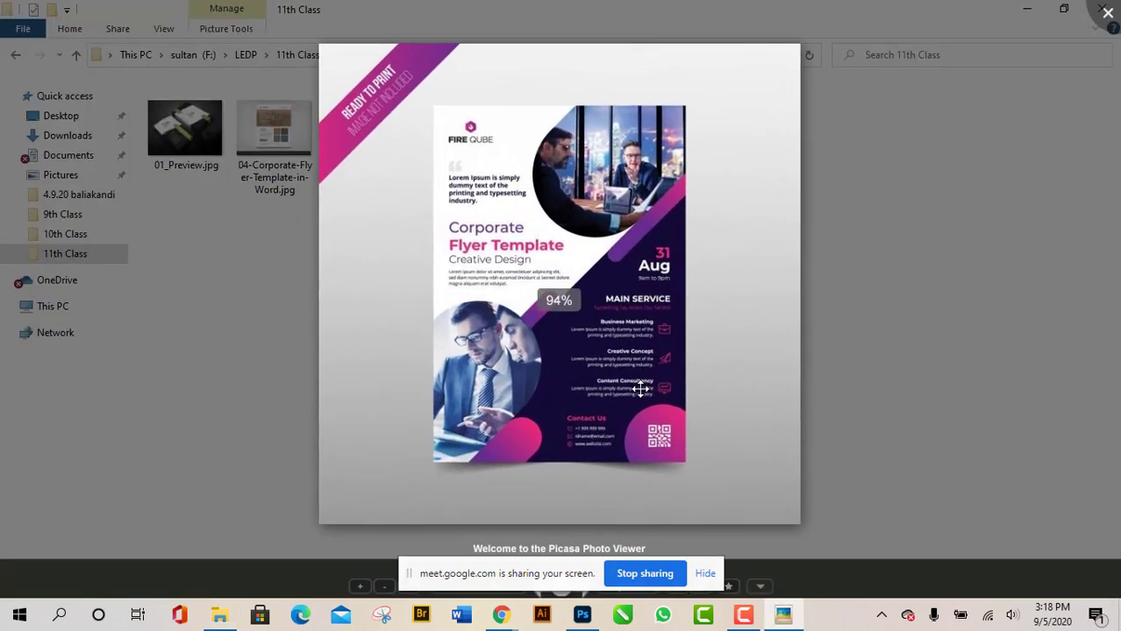
scroll(642, 388, "up", 3)
left_click_drag(562, 424, 531, 226)
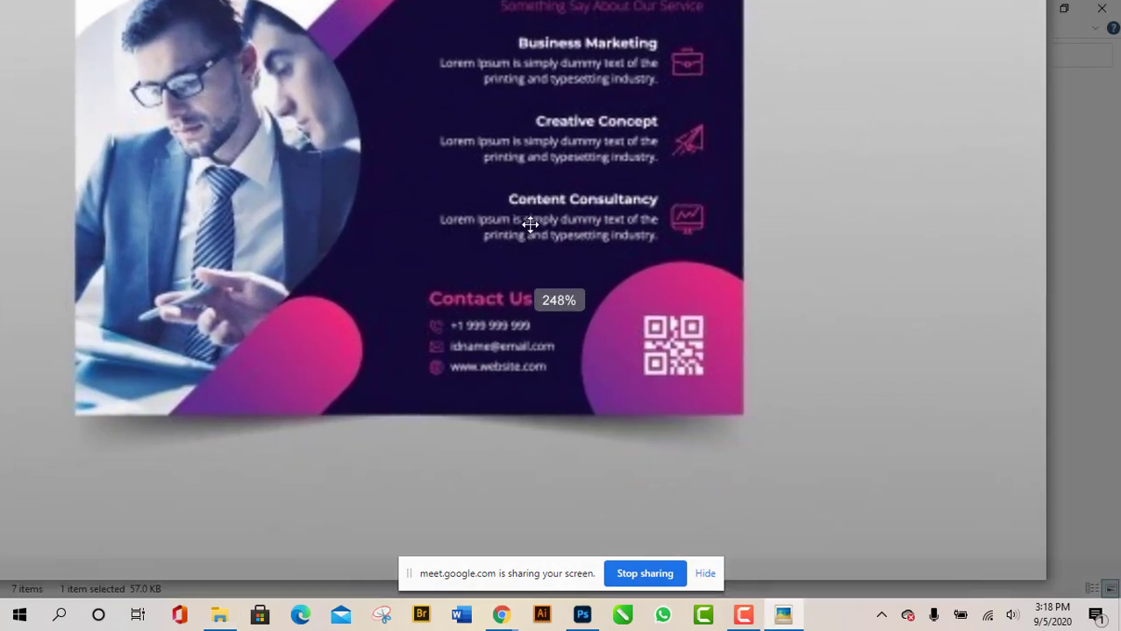
left_click(1103, 12)
left_click(198, 151)
double_click(198, 150)
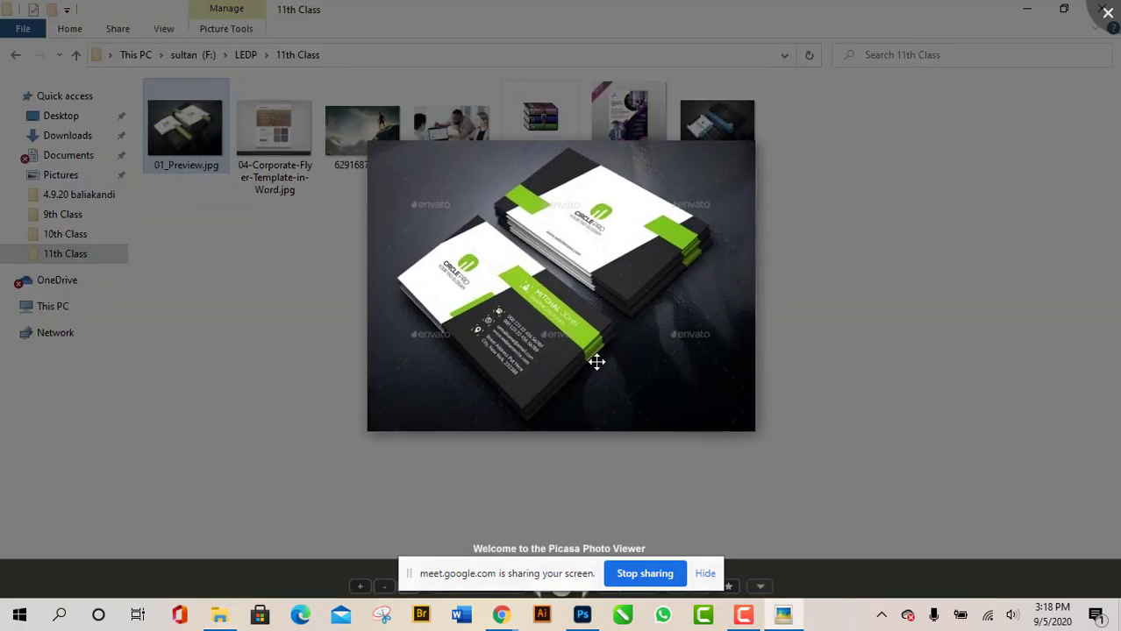
left_click(1104, 14)
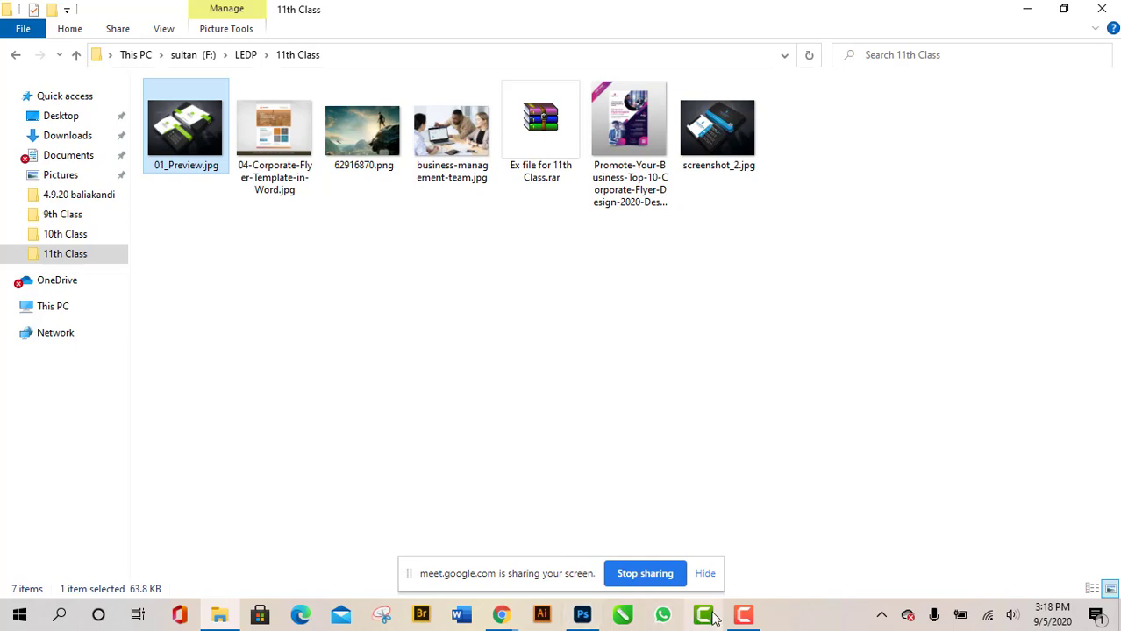
Switch back to Chrome and search Google for "qr code generator" in the new tab.
left_click(501, 615)
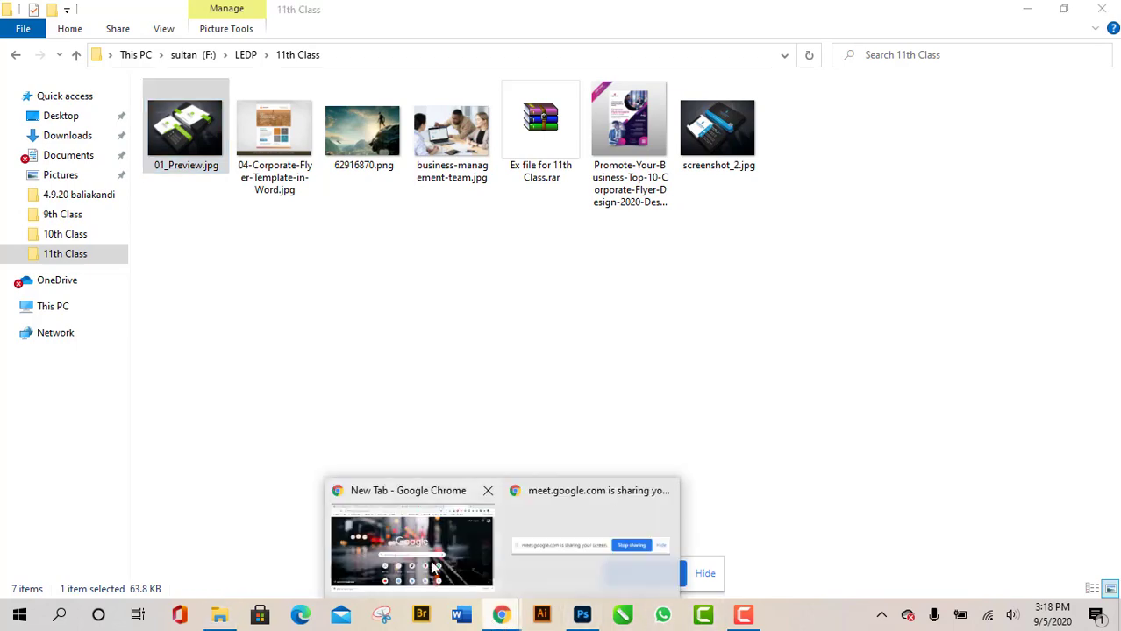
left_click(434, 569)
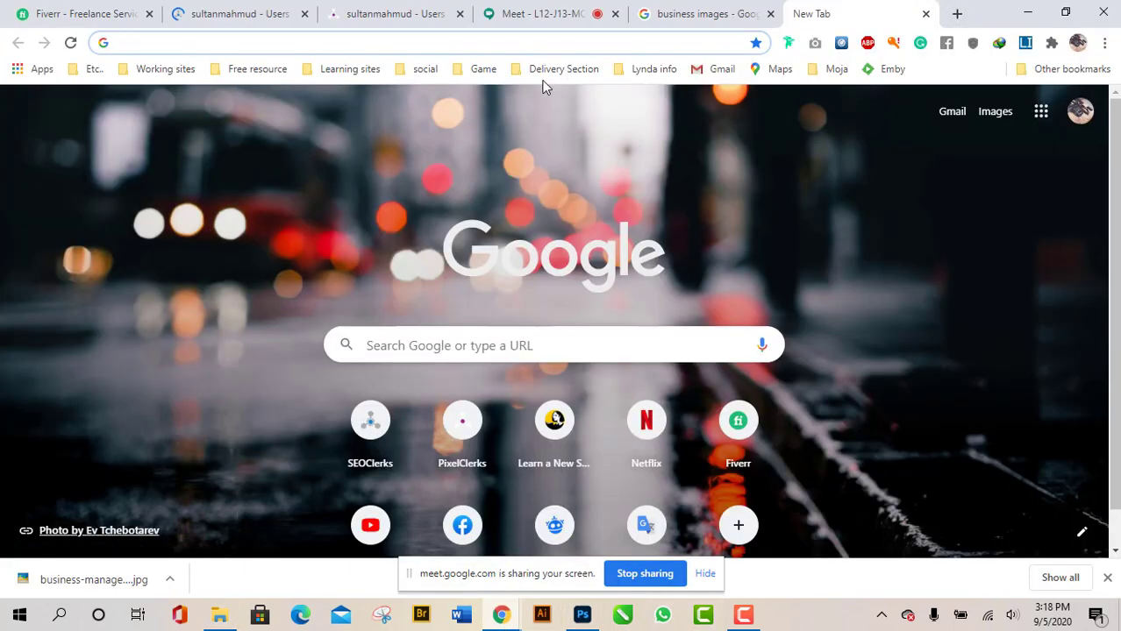
left_click(536, 41)
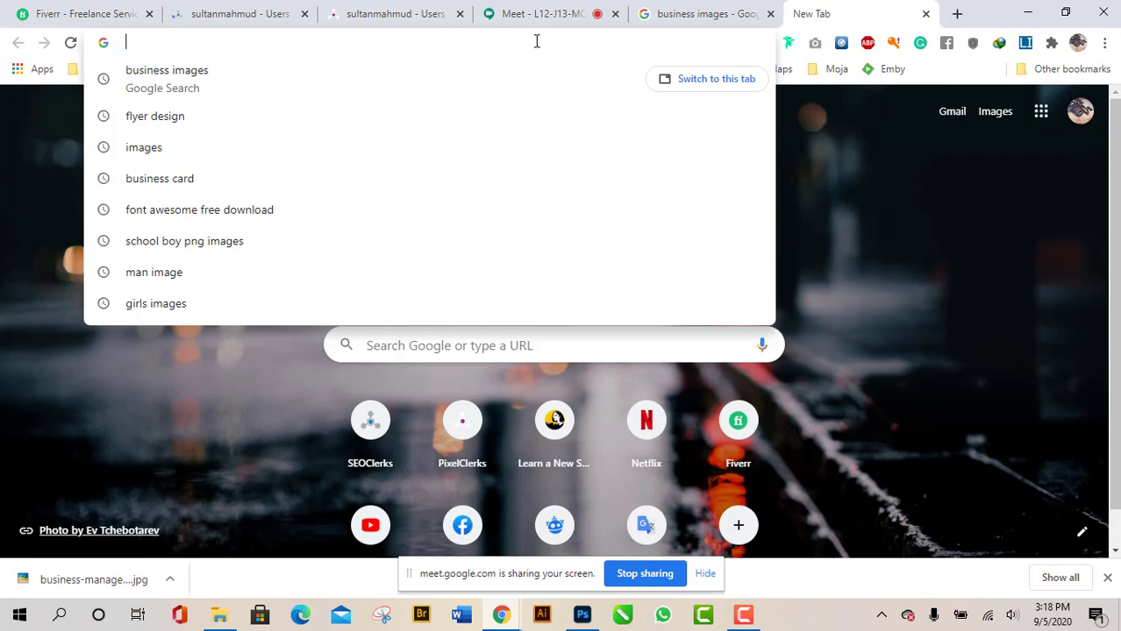
type("q")
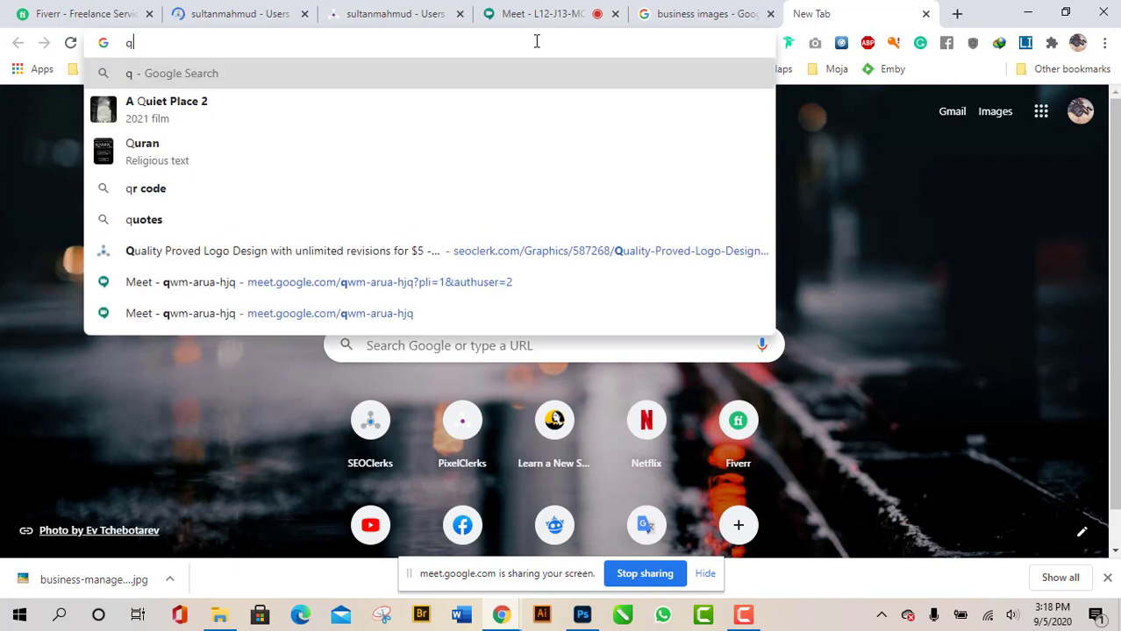
type("r co")
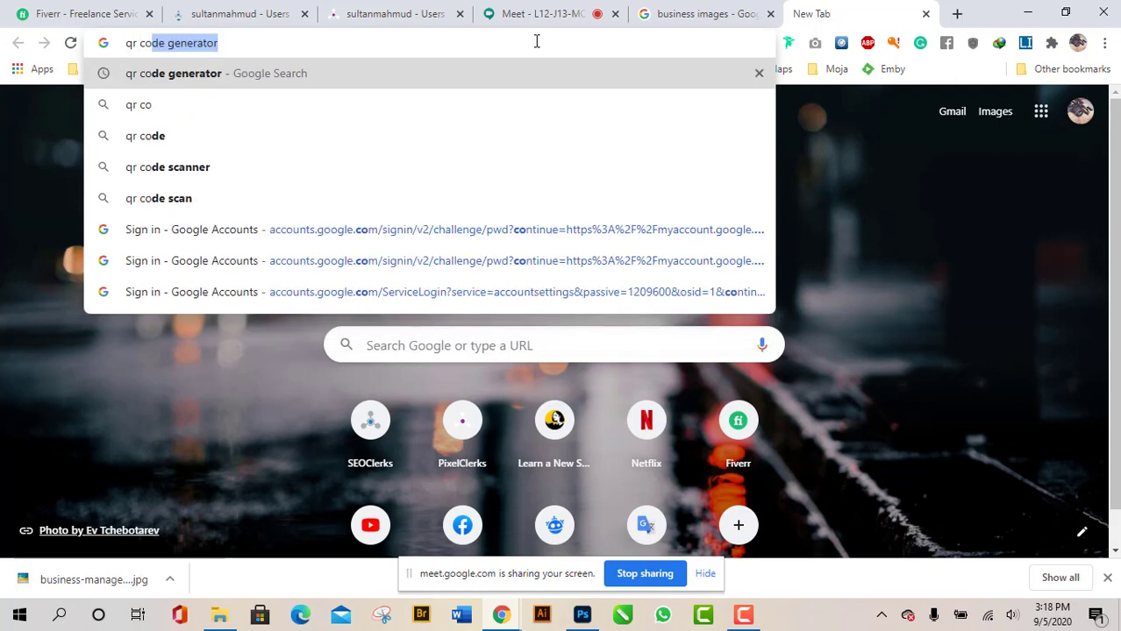
type("de")
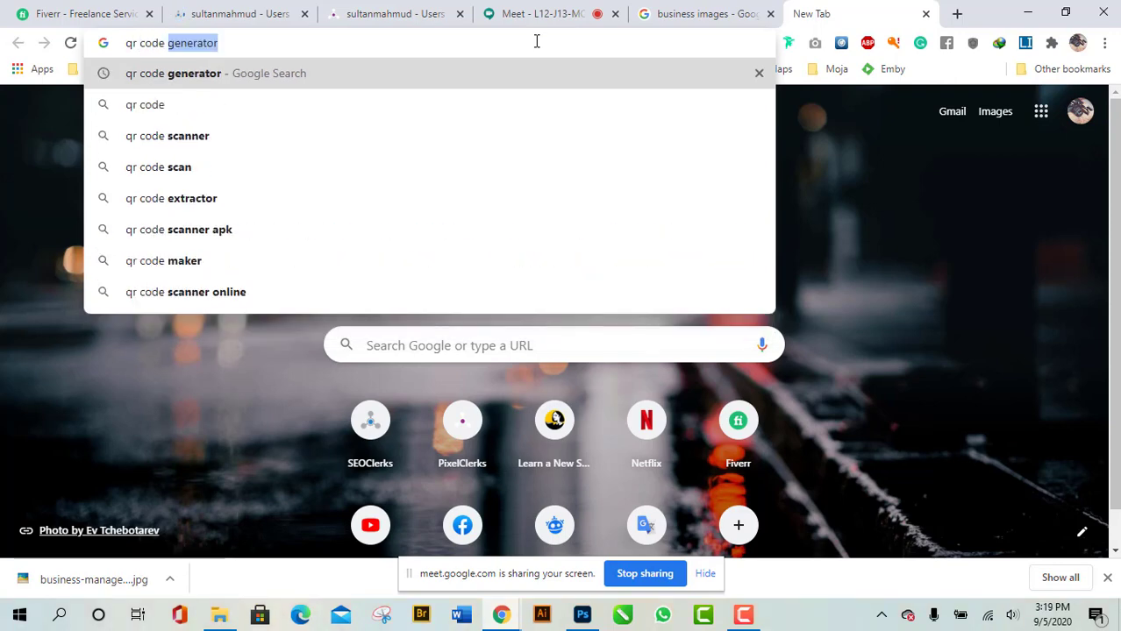
key("BackSpace")
key("Return")
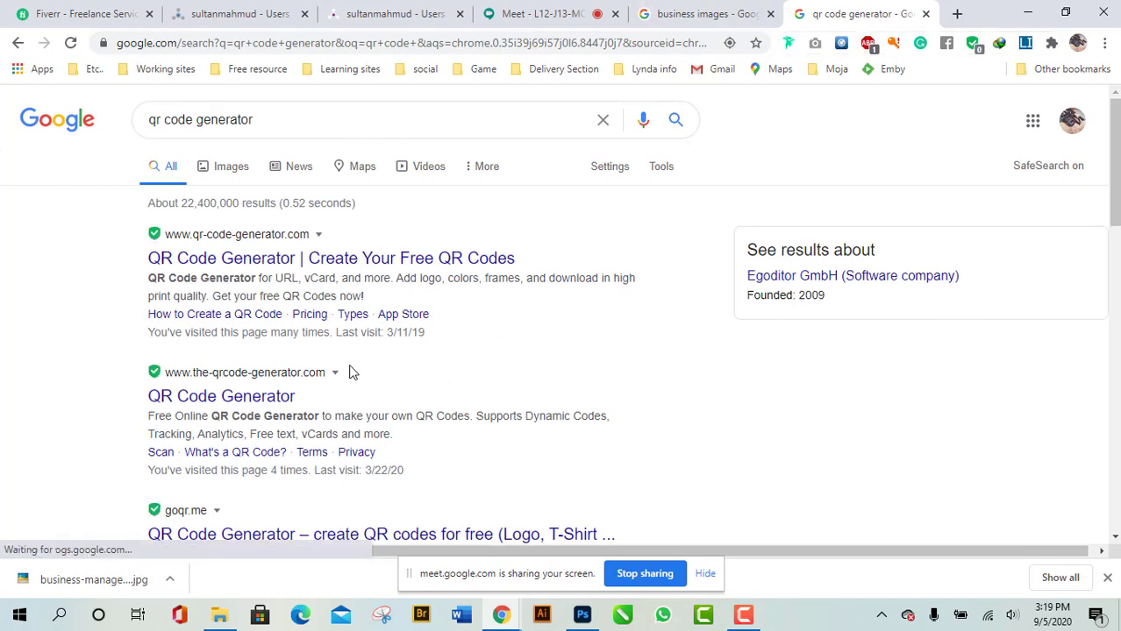
Look through the search results and open the qr-code-generator.com site in a separate browser tab.
scroll(282, 385, "down", 4)
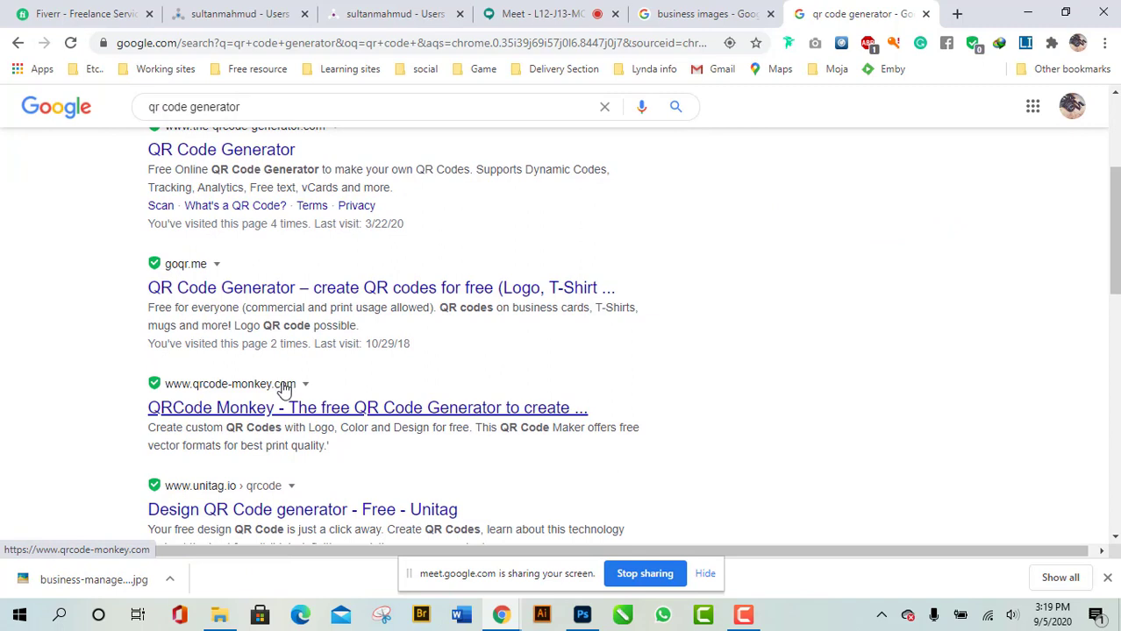
scroll(393, 418, "up", 3)
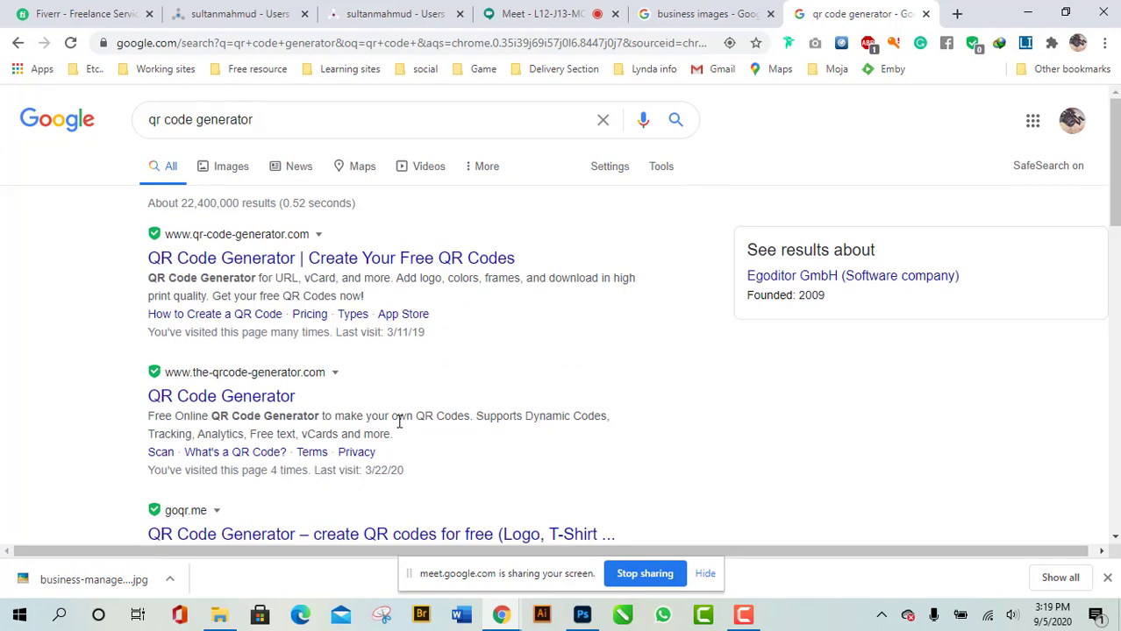
scroll(349, 399, "down", 1)
scroll(349, 399, "down", 15)
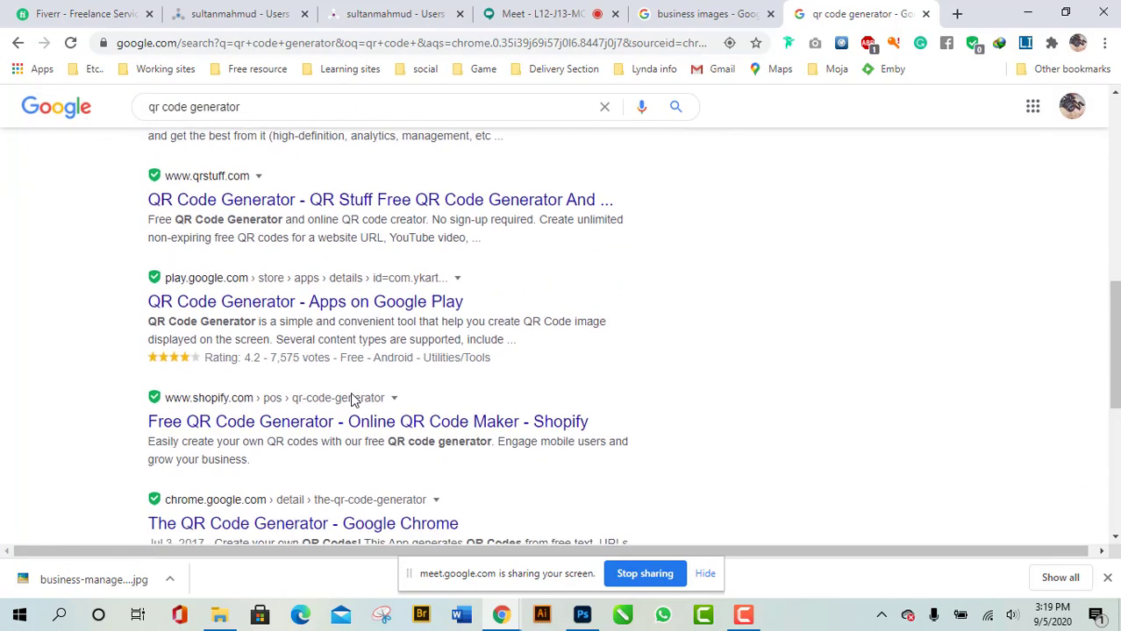
scroll(359, 392, "up", 3)
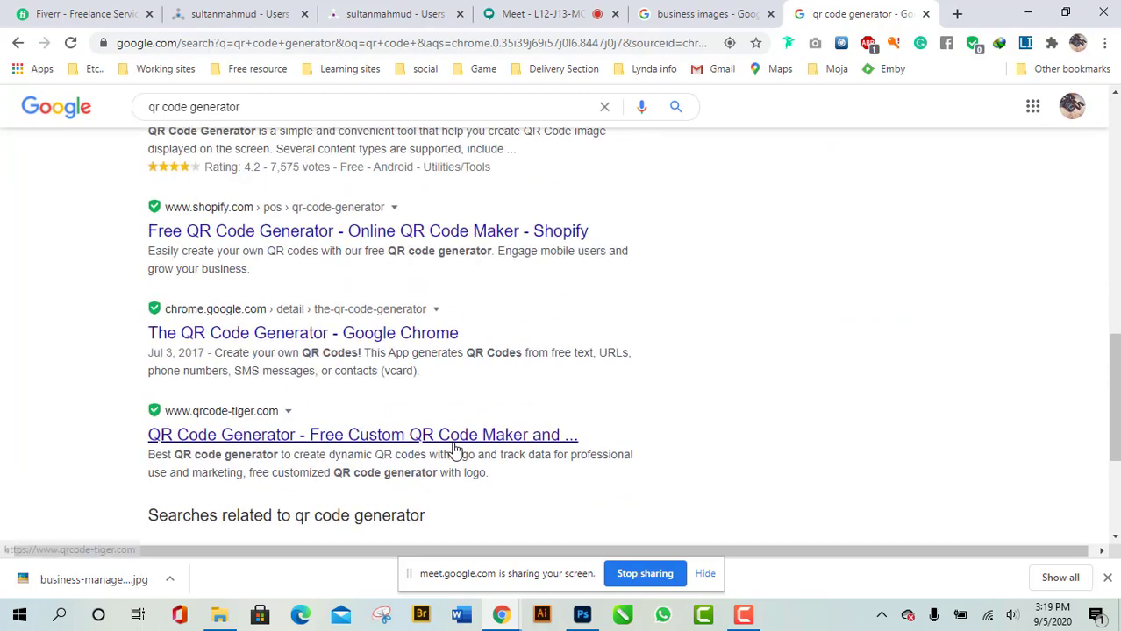
scroll(452, 447, "up", 15)
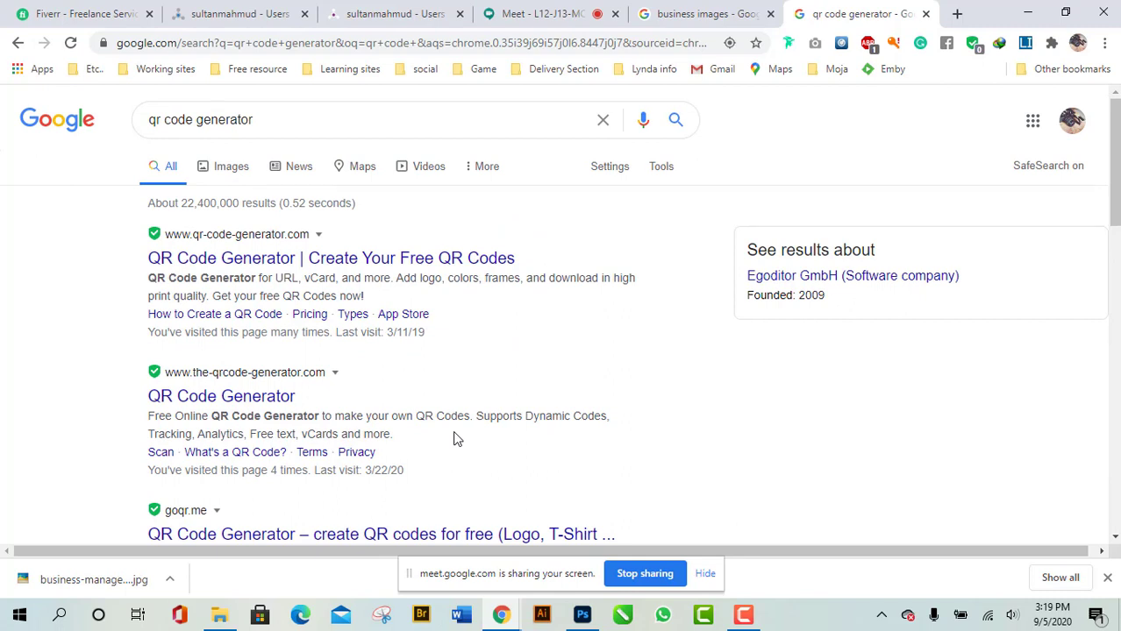
middle_click(370, 257)
left_click(858, 10)
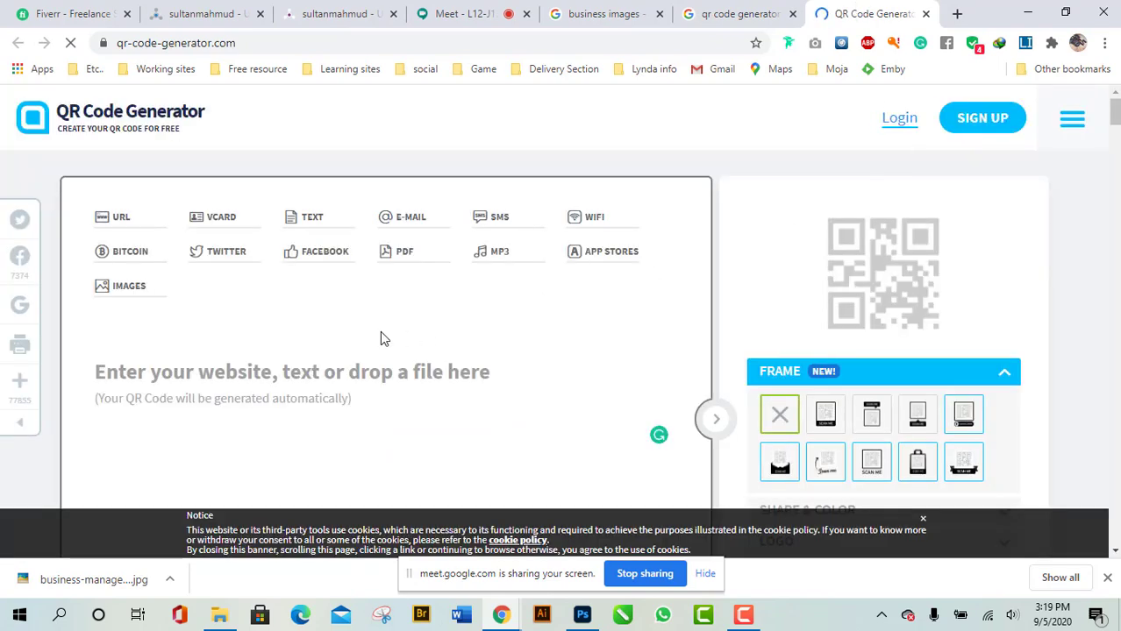
Examine the QR Code Generator page's content types, website or text entry area, frame options and download formats.
left_click(314, 387)
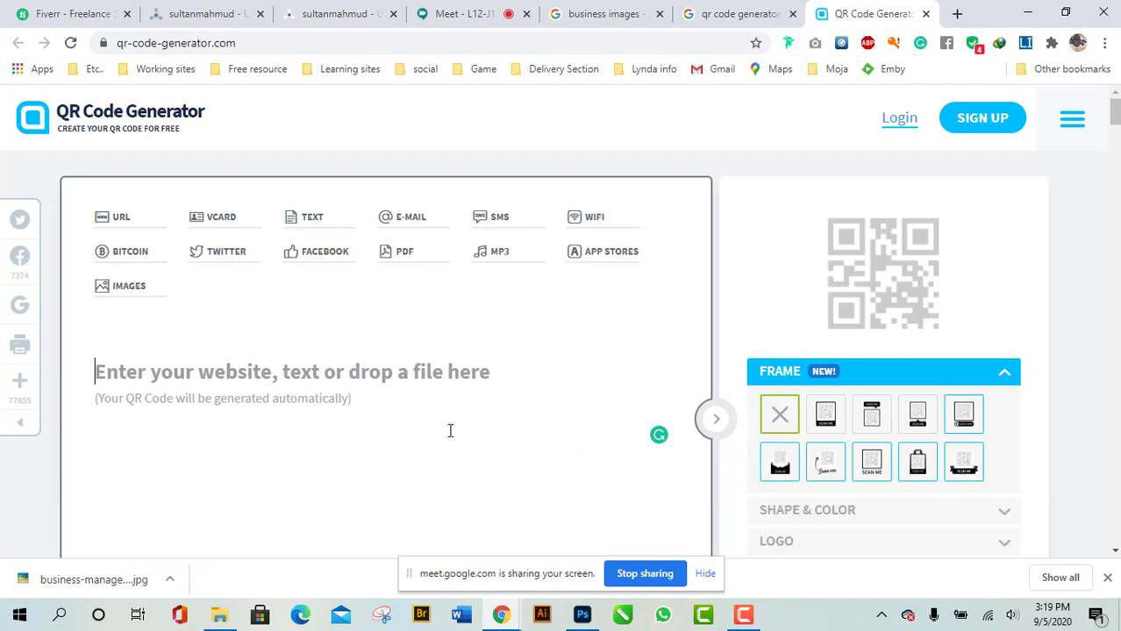
scroll(450, 430, "down", 3)
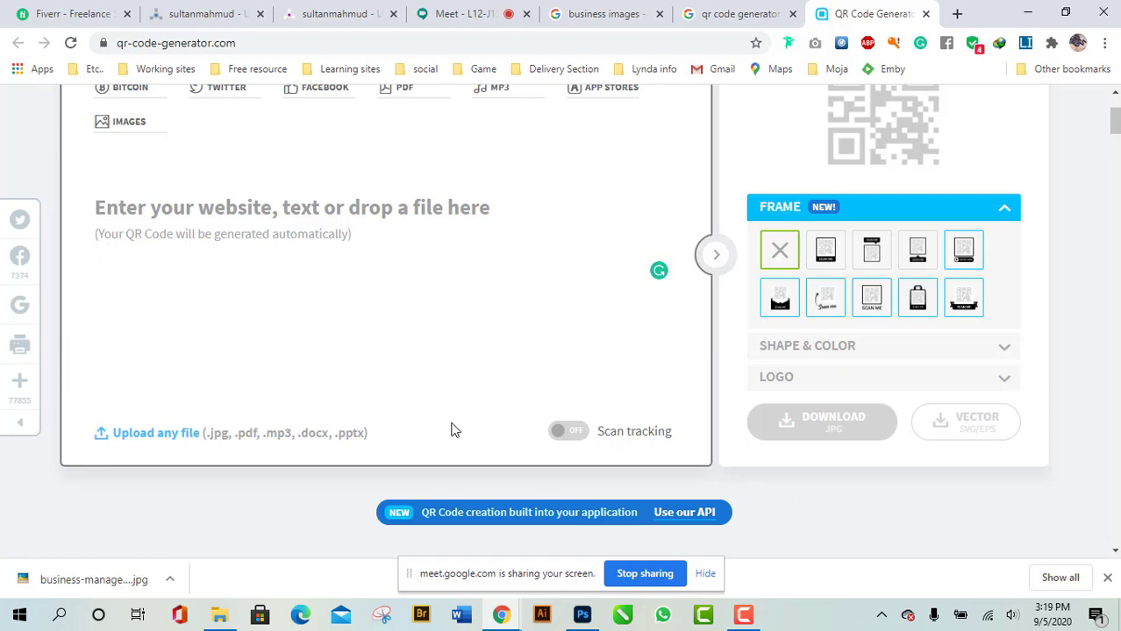
scroll(578, 443, "up", 2)
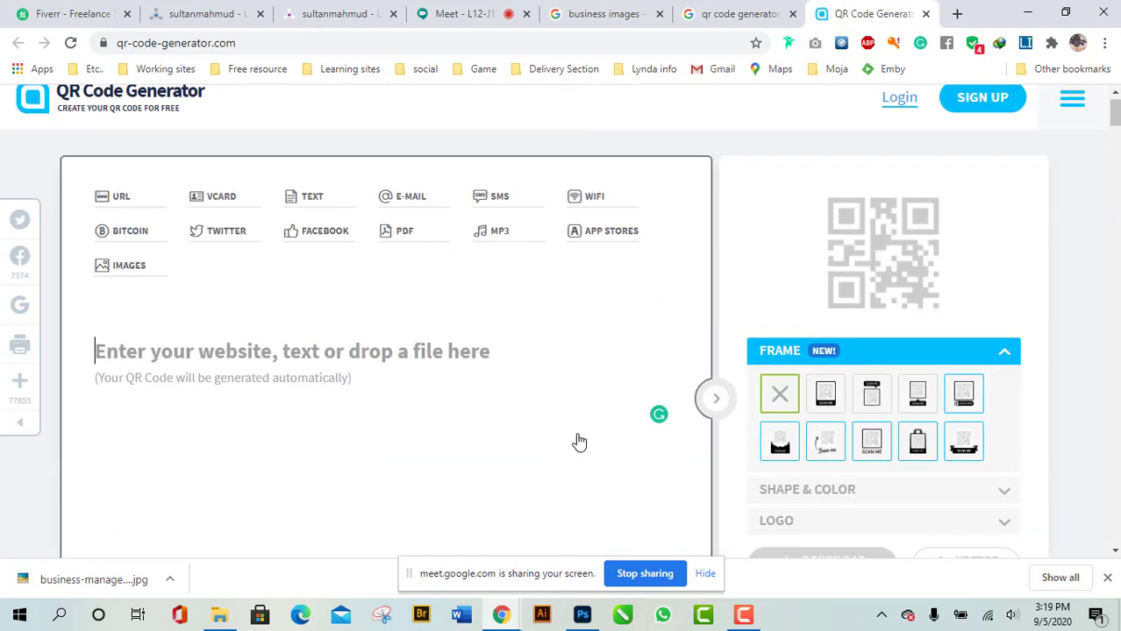
left_click(754, 13)
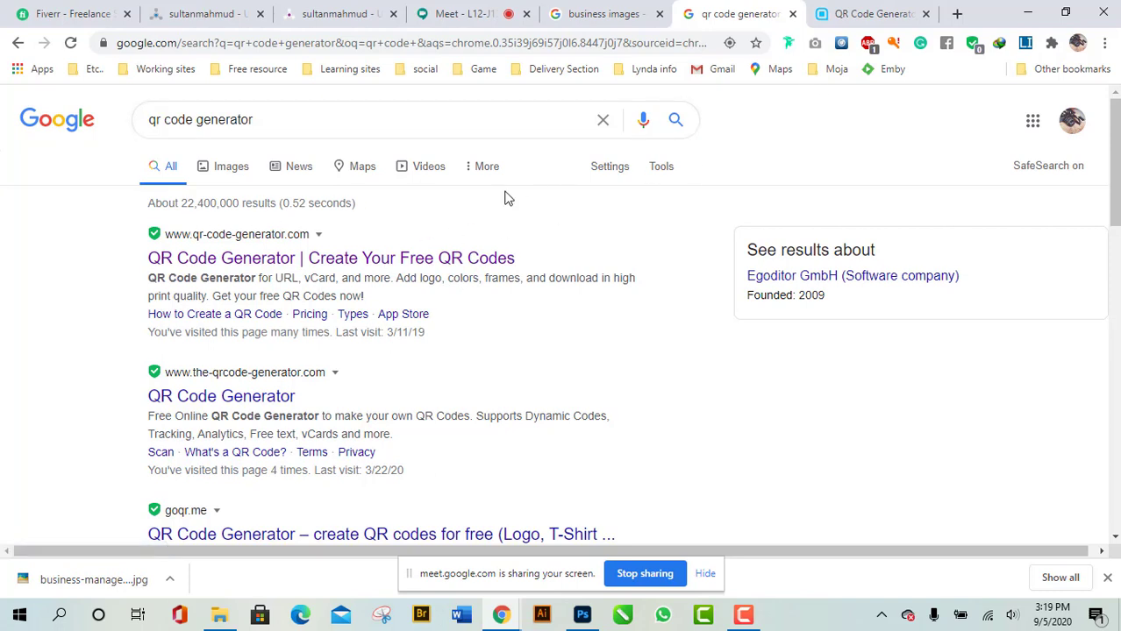
left_click(873, 13)
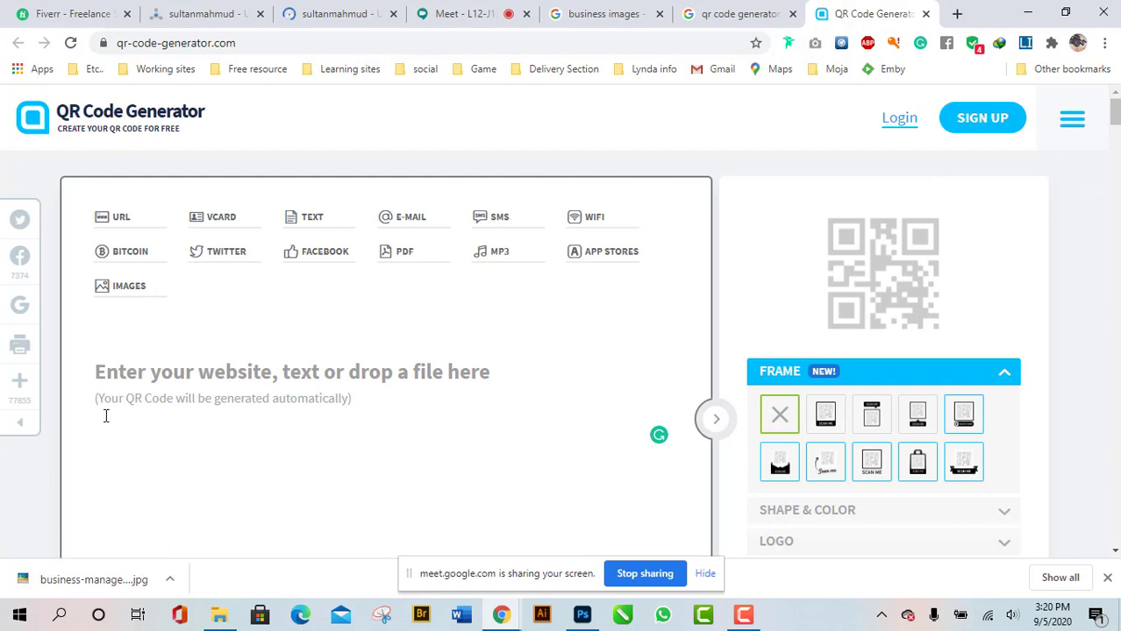
scroll(293, 407, "down", 2)
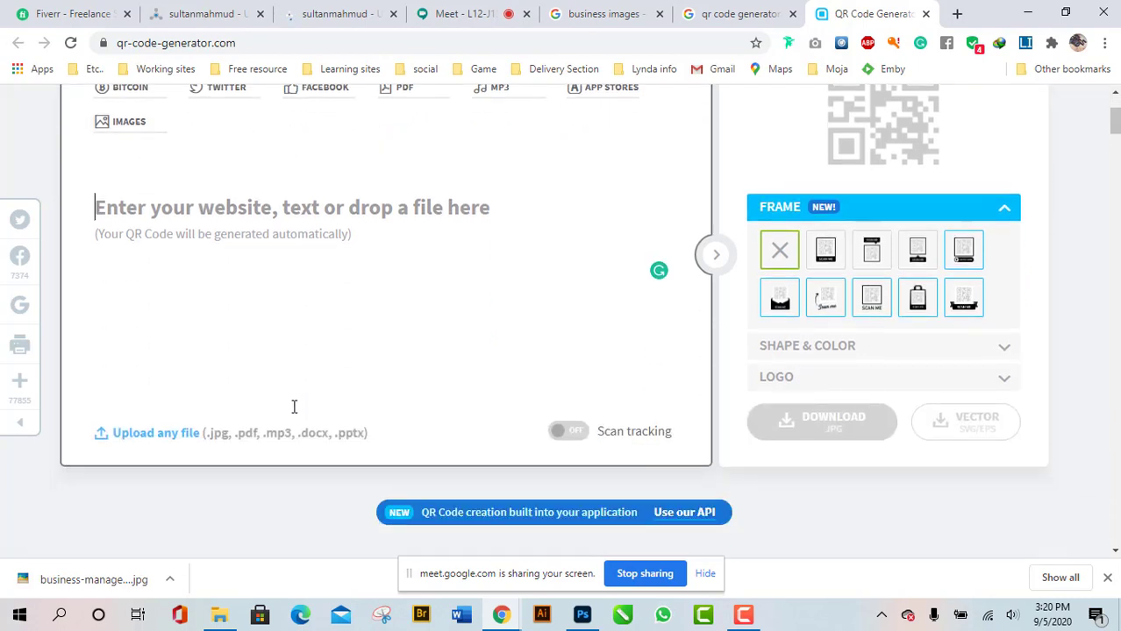
scroll(293, 406, "up", 2)
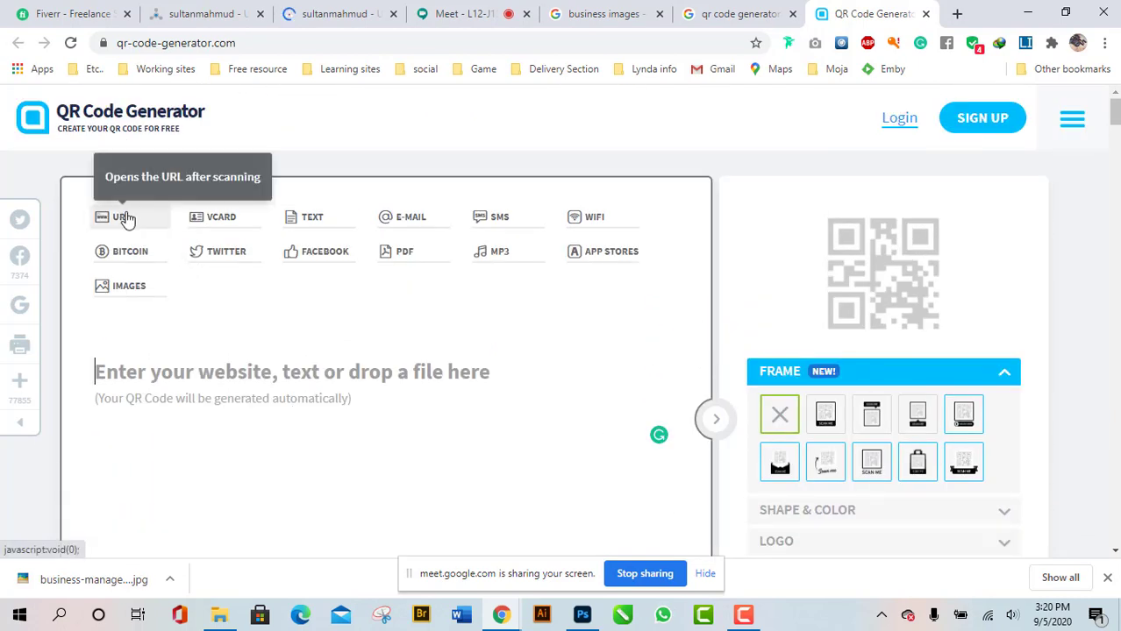
left_click(273, 382)
Look through the Google results for alternative QR code generator sites.
left_click(723, 12)
scroll(413, 445, "down", 5)
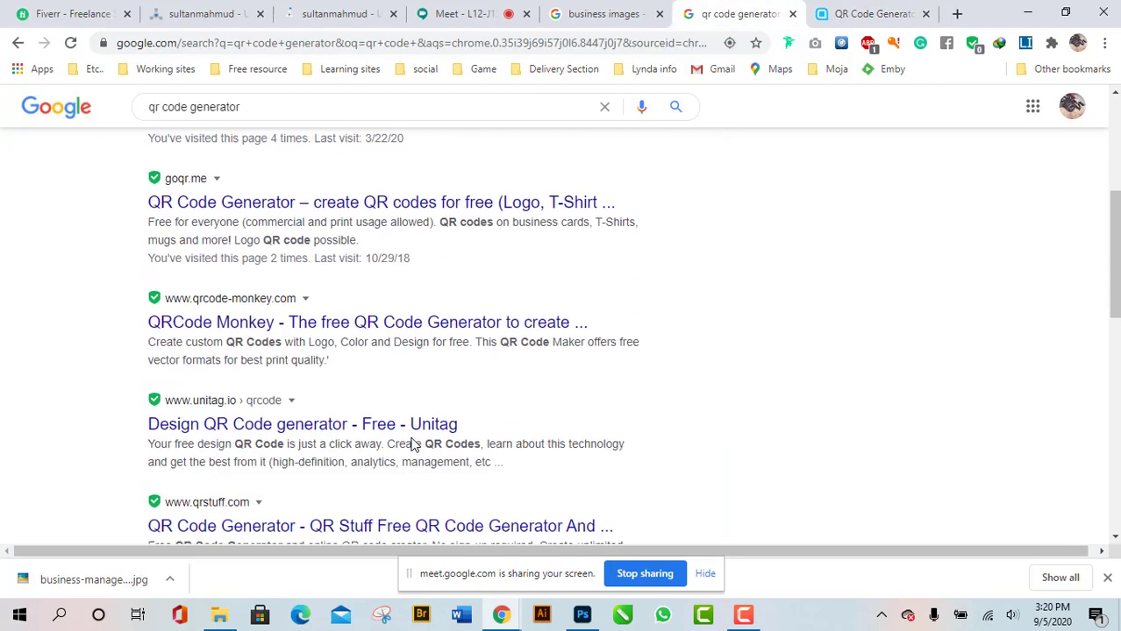
scroll(429, 443, "down", 2)
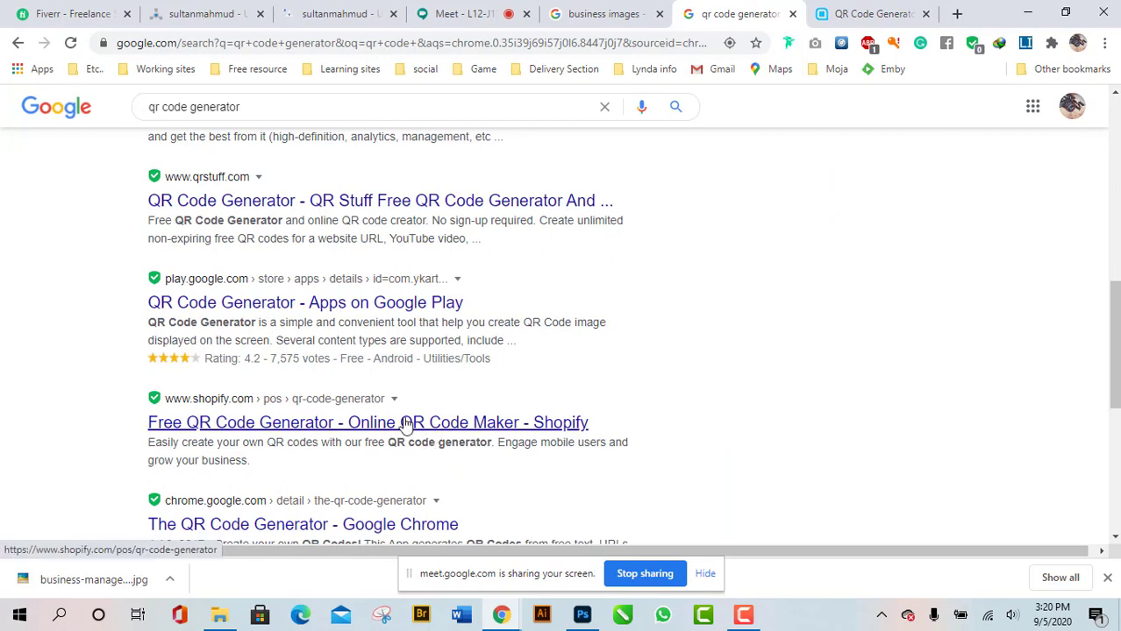
scroll(403, 414, "up", 10)
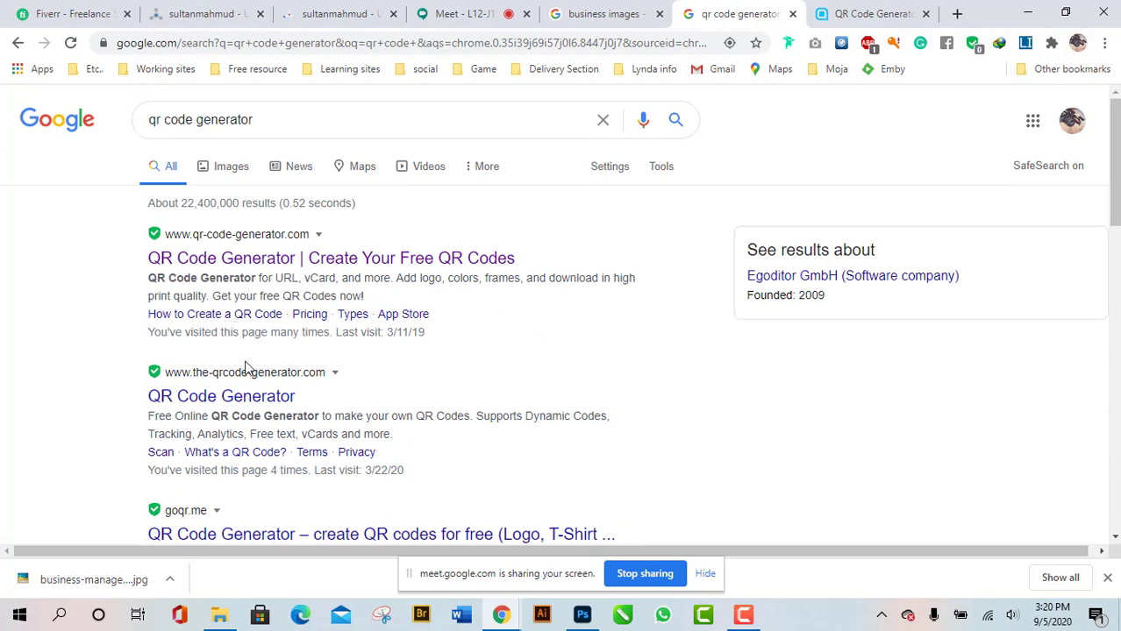
scroll(294, 448, "down", 2)
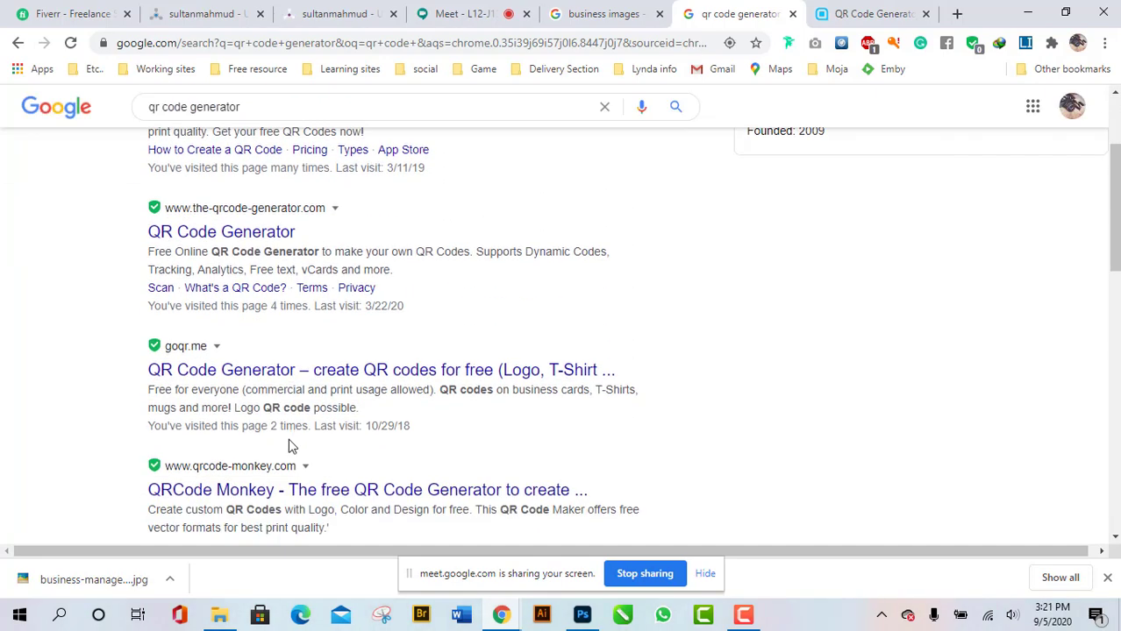
scroll(497, 386, "up", 2)
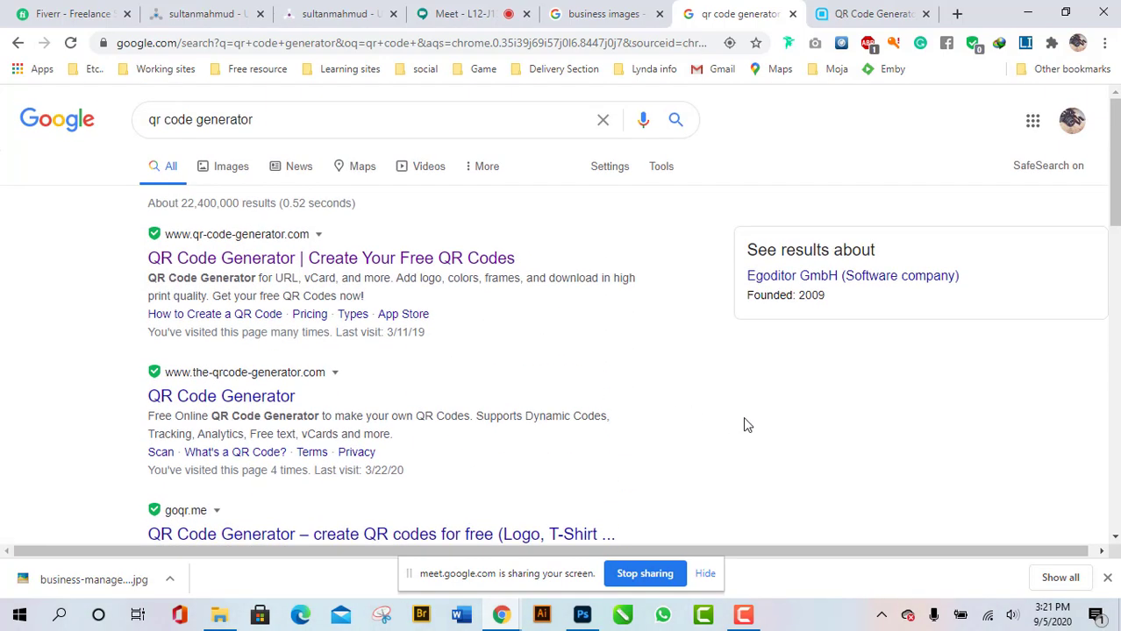
Return to the QR Code Generator page and examine its frame and download options and the URL content type's website entry area.
left_click(846, 13)
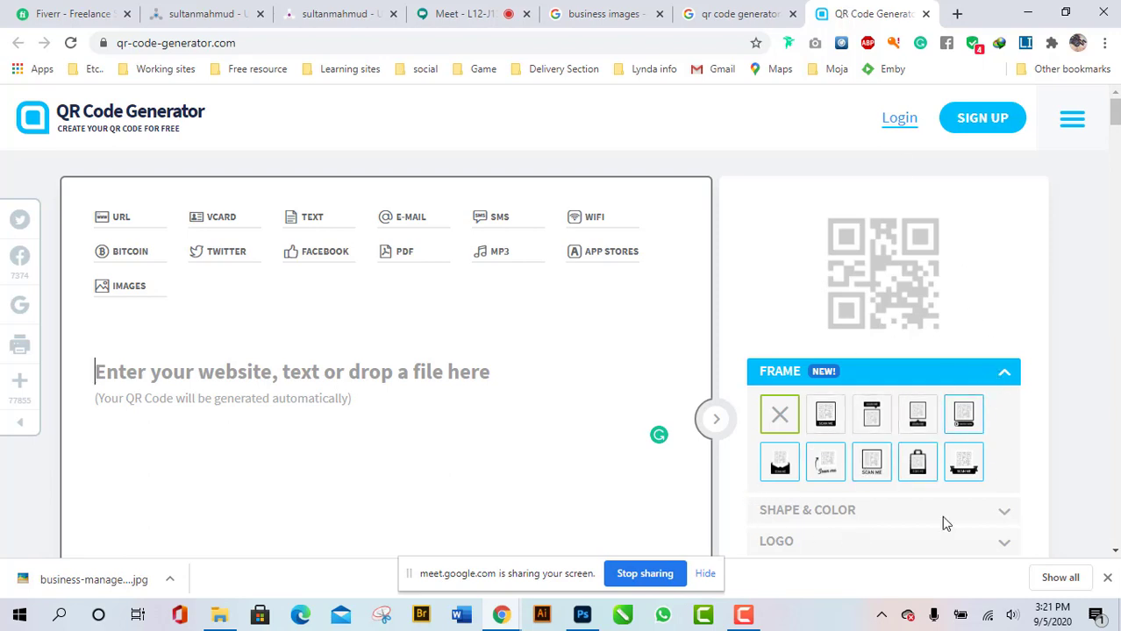
scroll(842, 491, "down", 2)
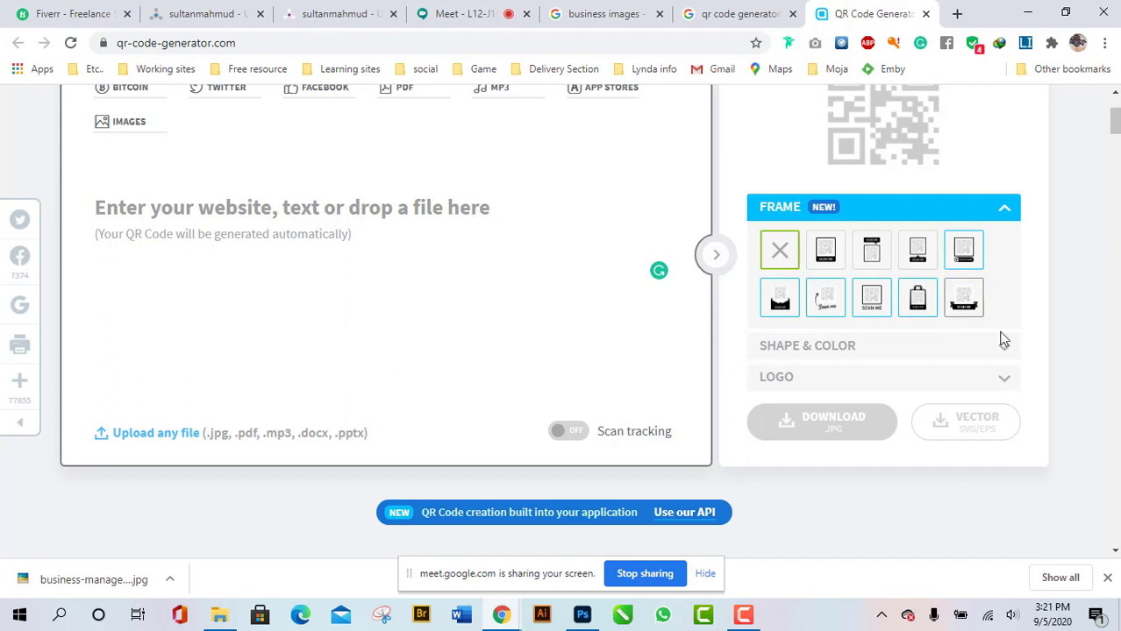
scroll(253, 333, "up", 2)
left_click(240, 383)
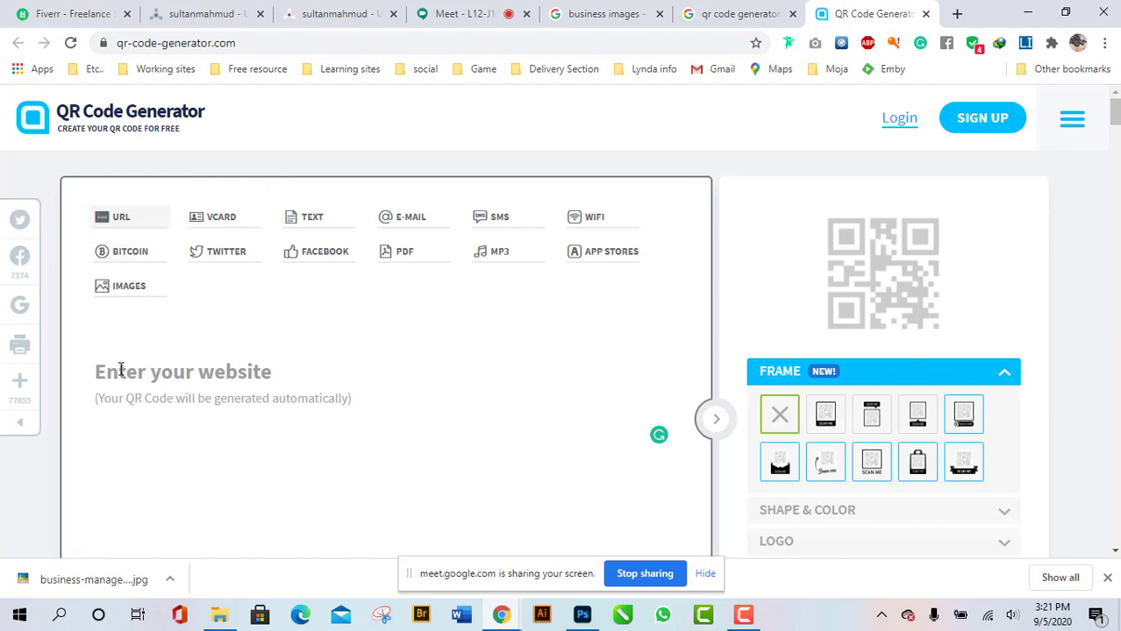
scroll(299, 386, "down", 1)
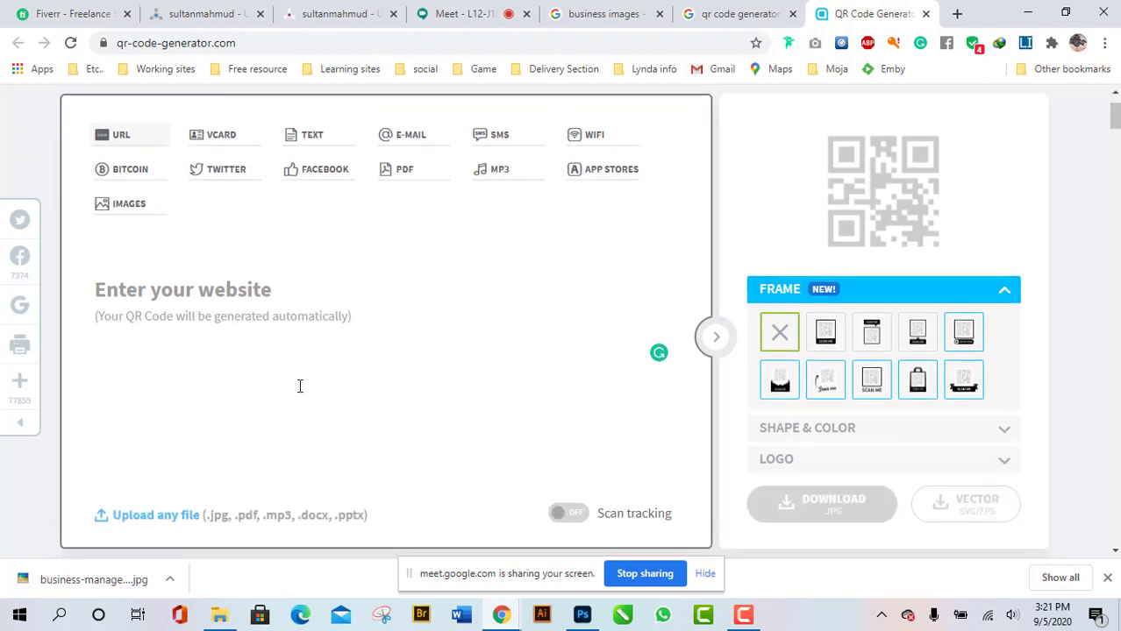
scroll(299, 386, "up", 1)
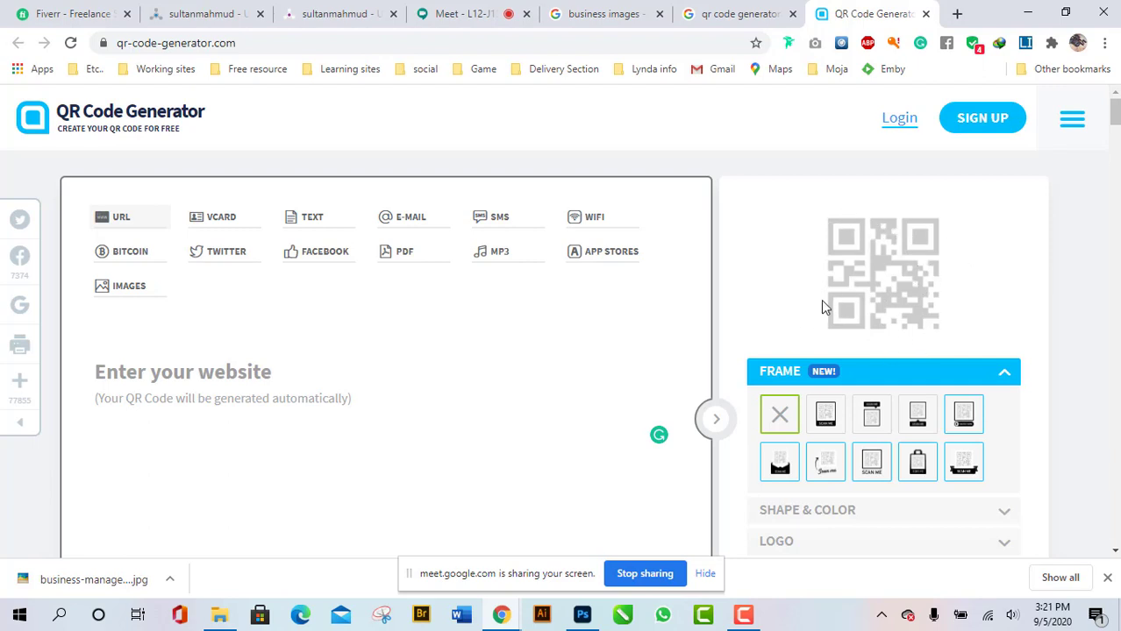
Open the vCard QR code type and examine its contact, company, address and website fields.
left_click(237, 229)
scroll(378, 402, "down", 2)
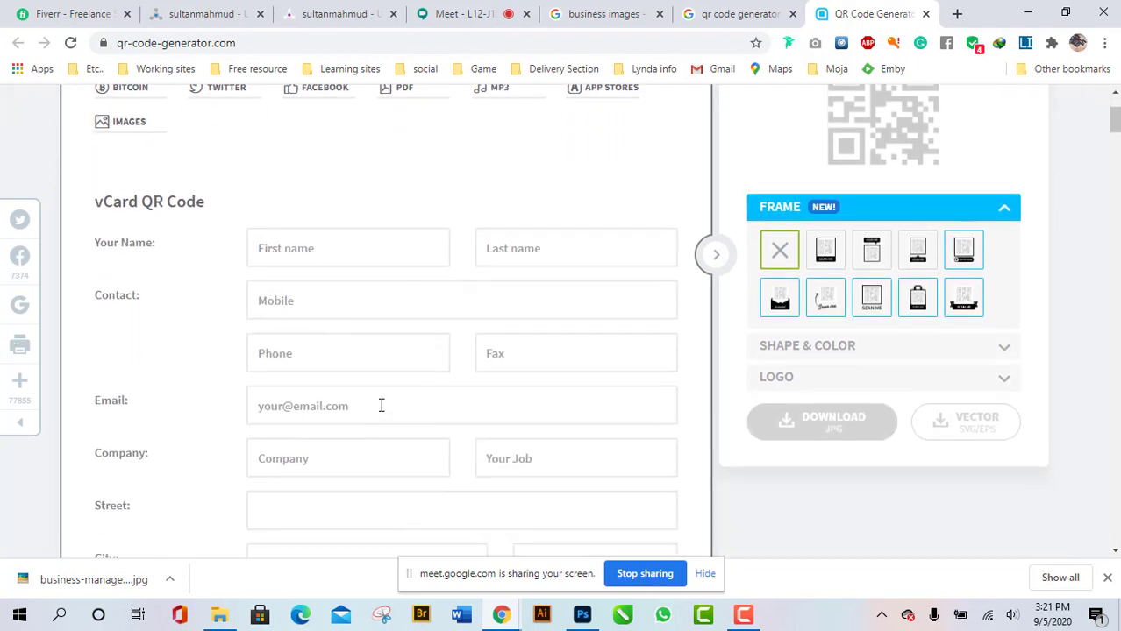
scroll(303, 358, "down", 6)
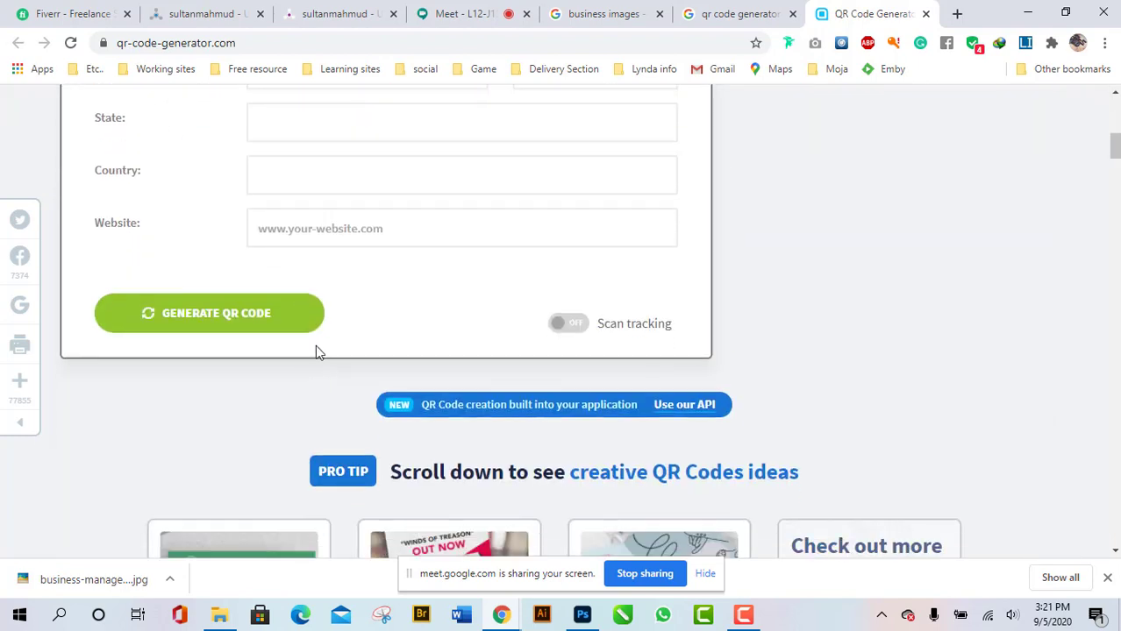
scroll(317, 346, "up", 7)
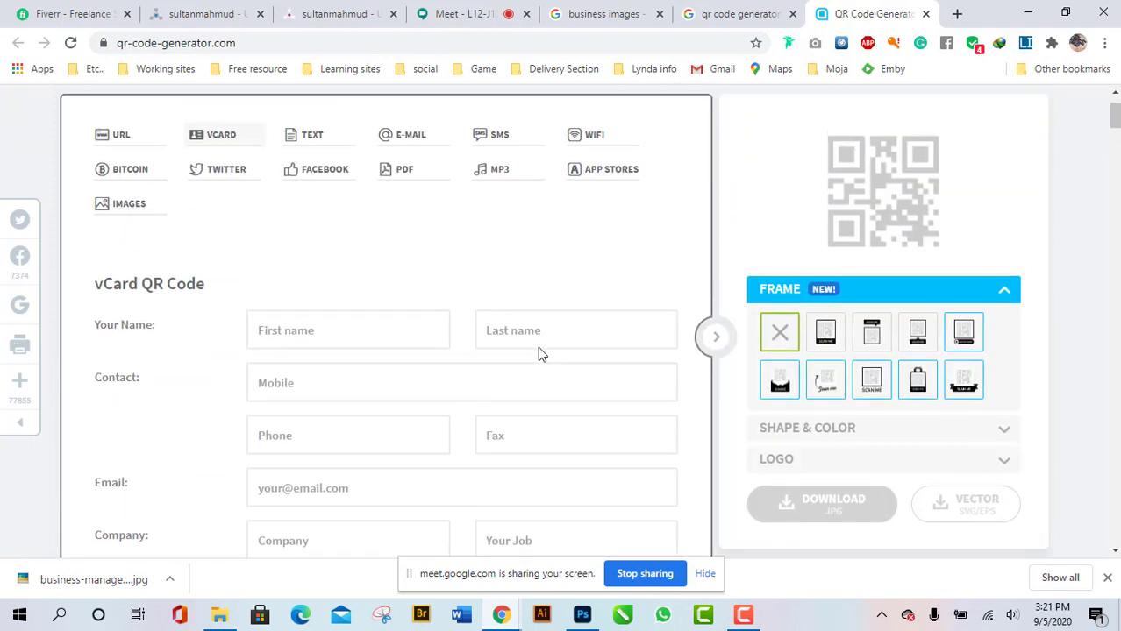
scroll(254, 342, "up", 1)
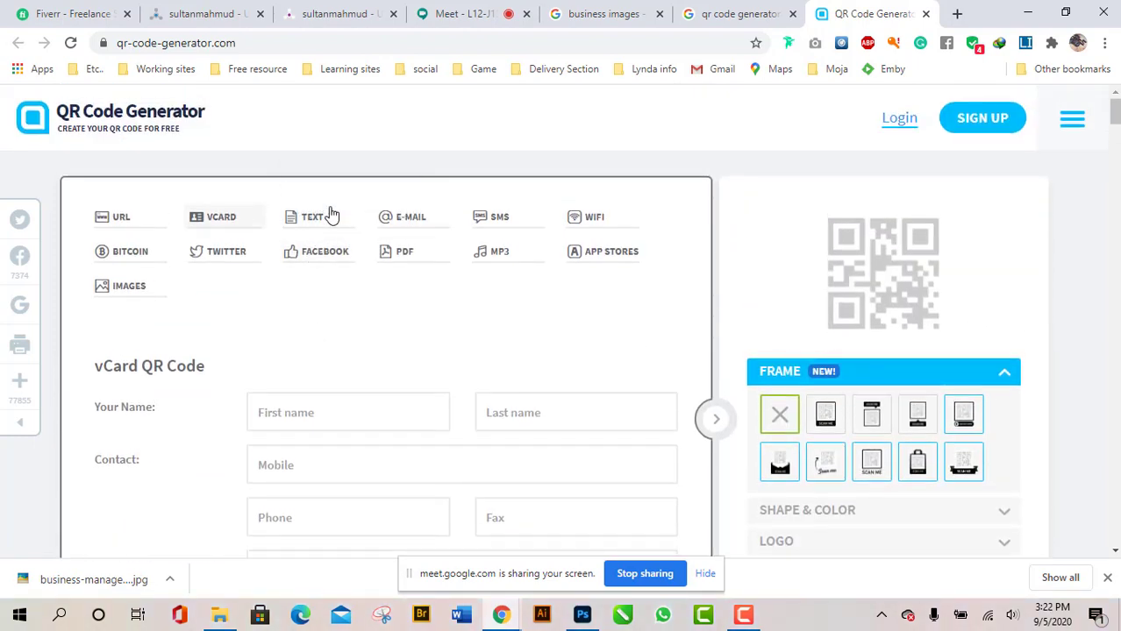
View the Text QR code type and the WiFi type's network name, password and encryption settings.
left_click(330, 216)
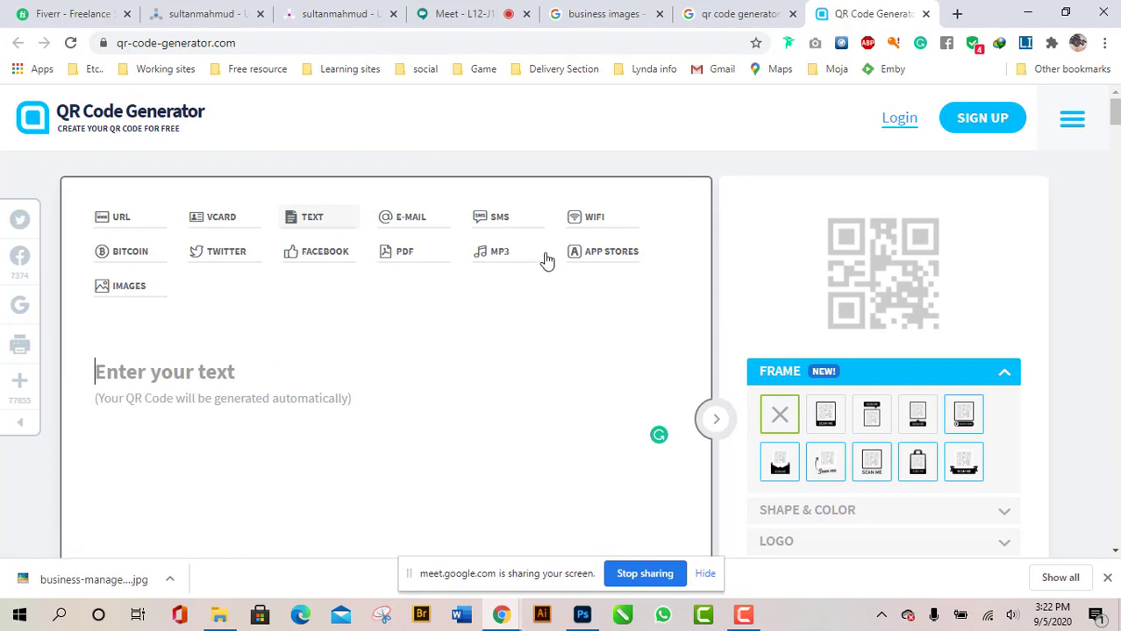
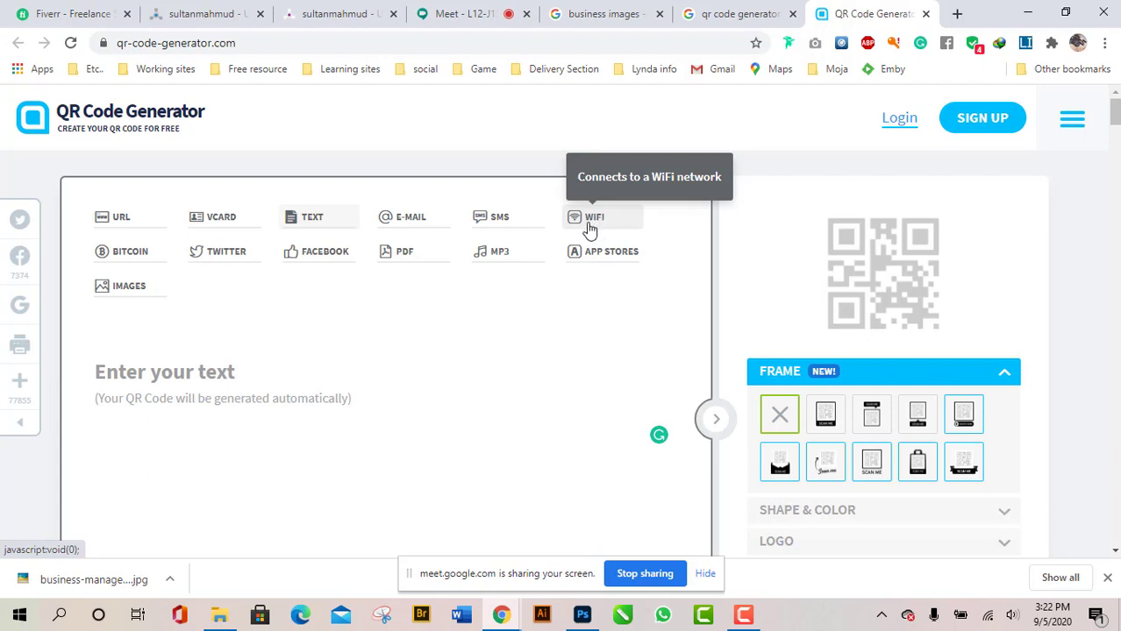
left_click(594, 227)
scroll(300, 398, "down", 1)
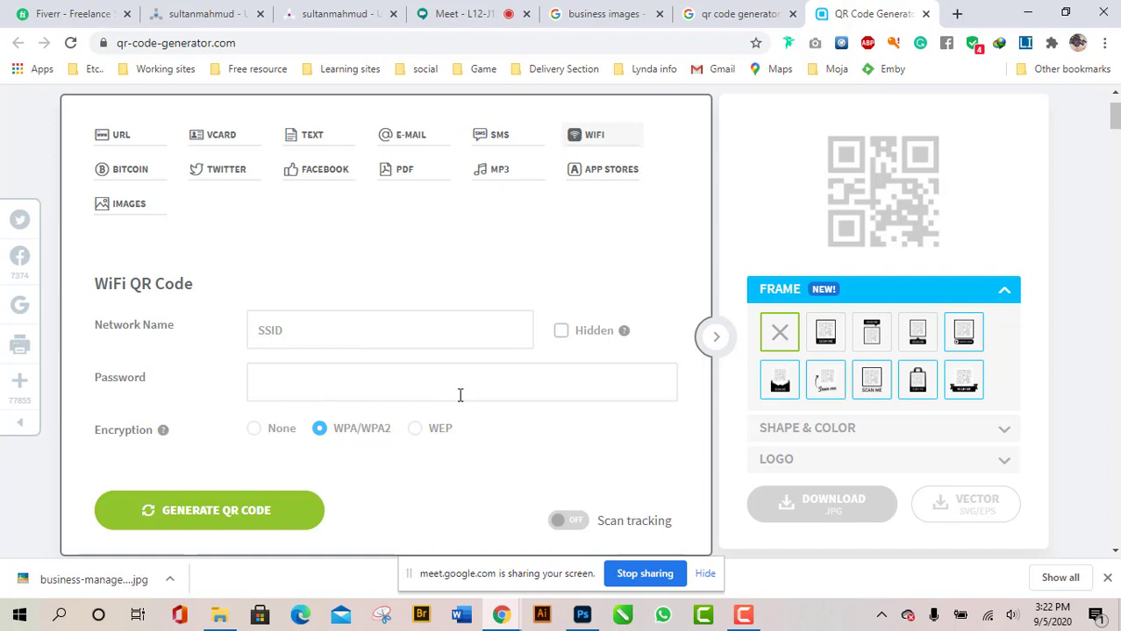
scroll(459, 394, "up", 1)
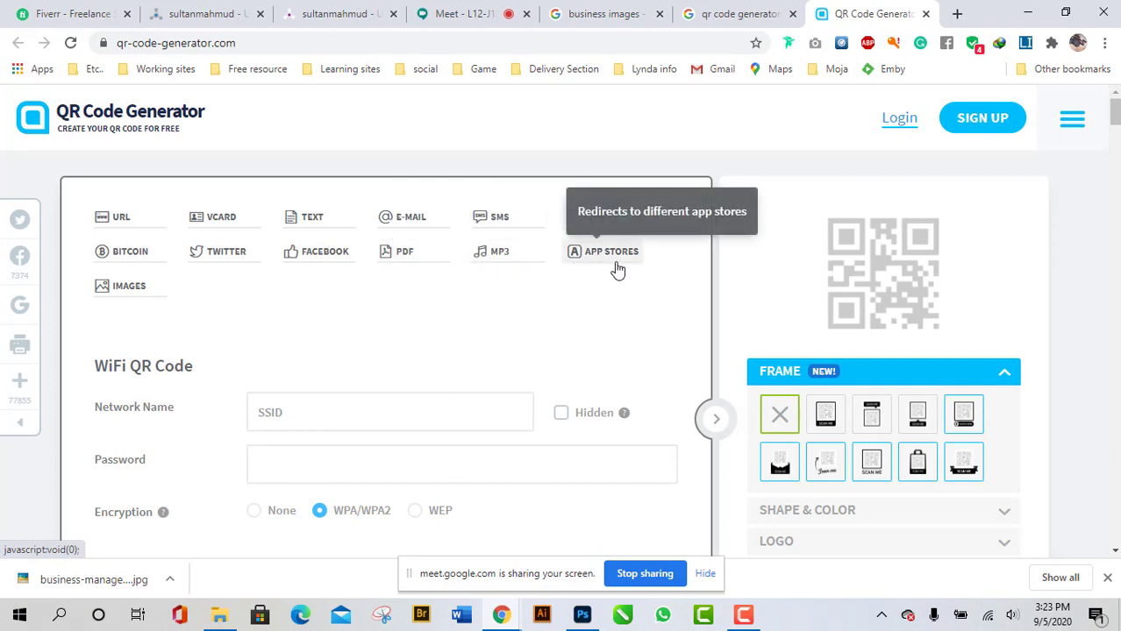
Check the Images QR code type and switch the content type back to URL.
left_click(144, 294)
scroll(195, 421, "down", 1)
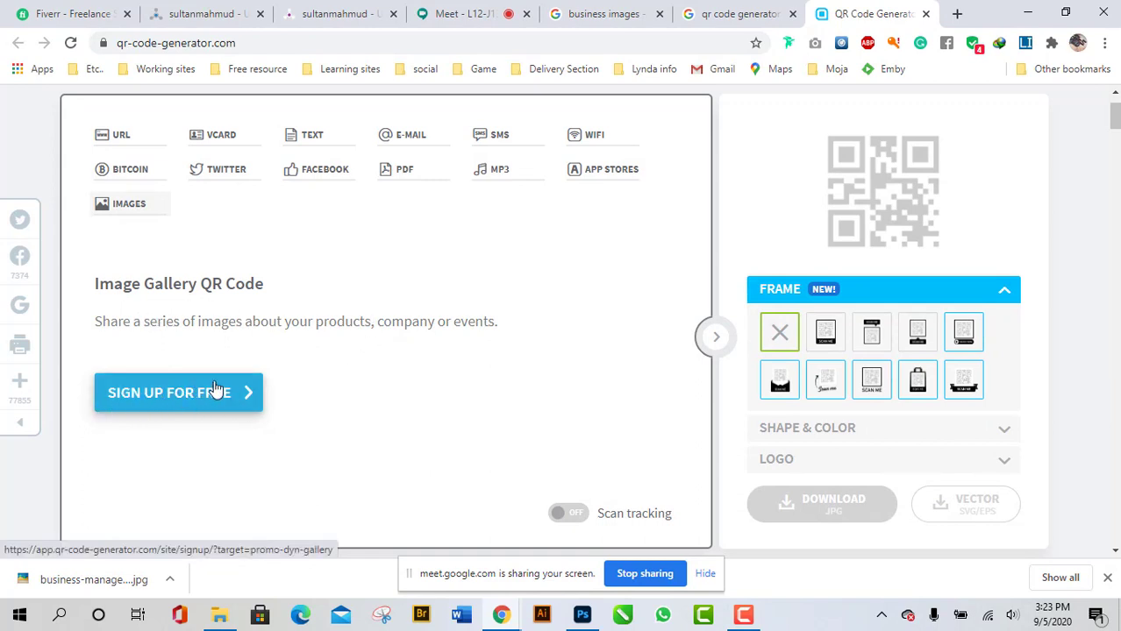
scroll(272, 460, "up", 1)
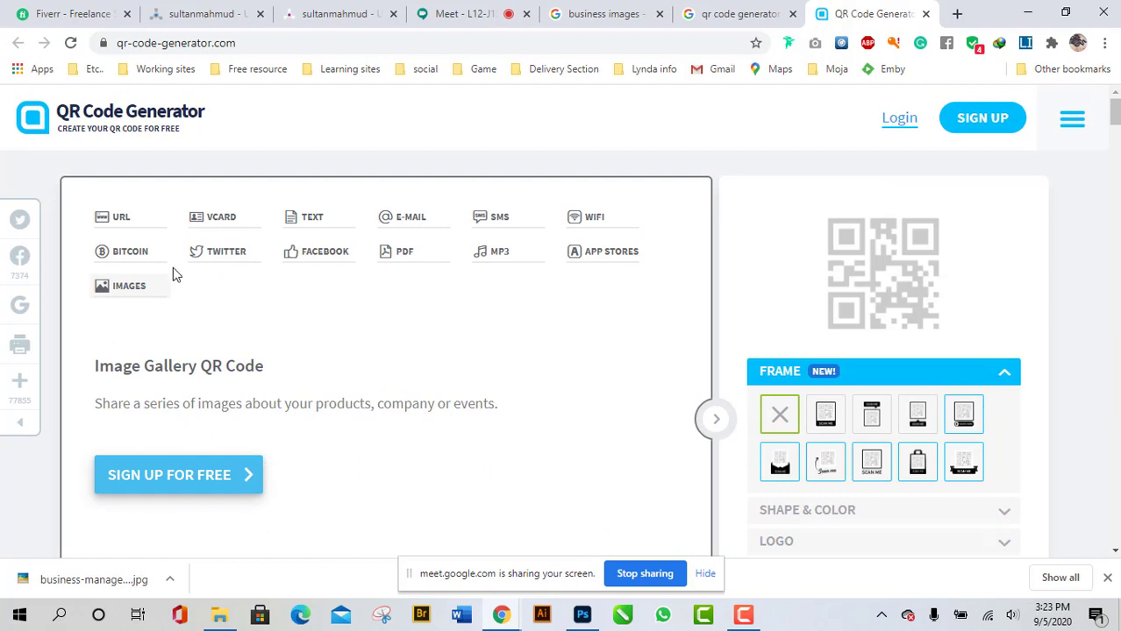
left_click(116, 218)
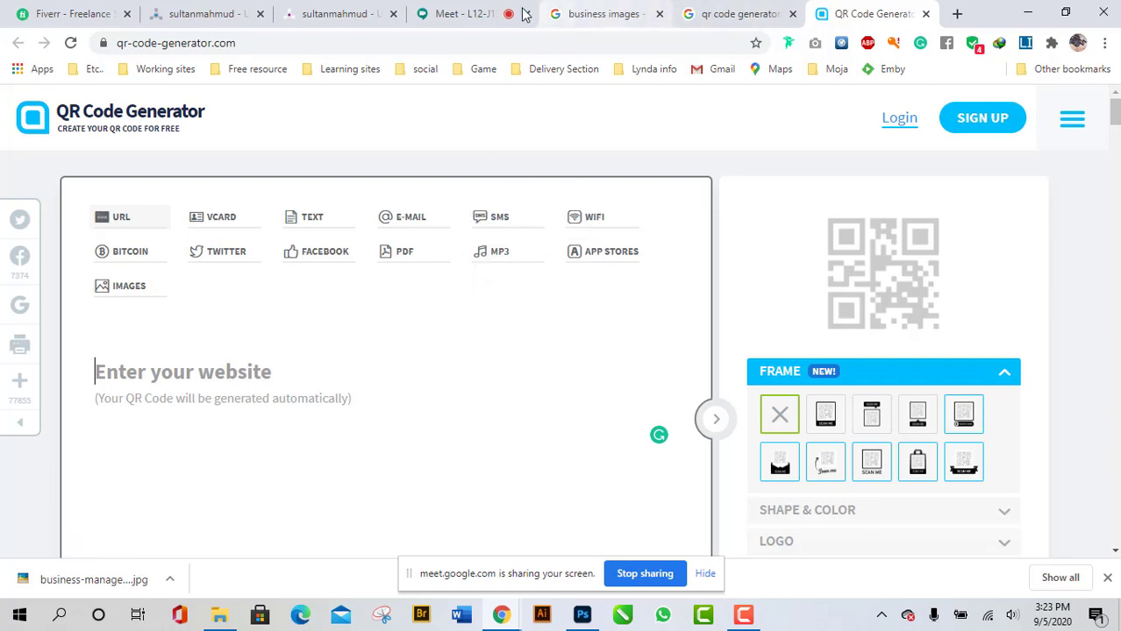
Switch to the Google Meet class, dismiss the browser's downloads bar and mute the microphone.
left_click(461, 13)
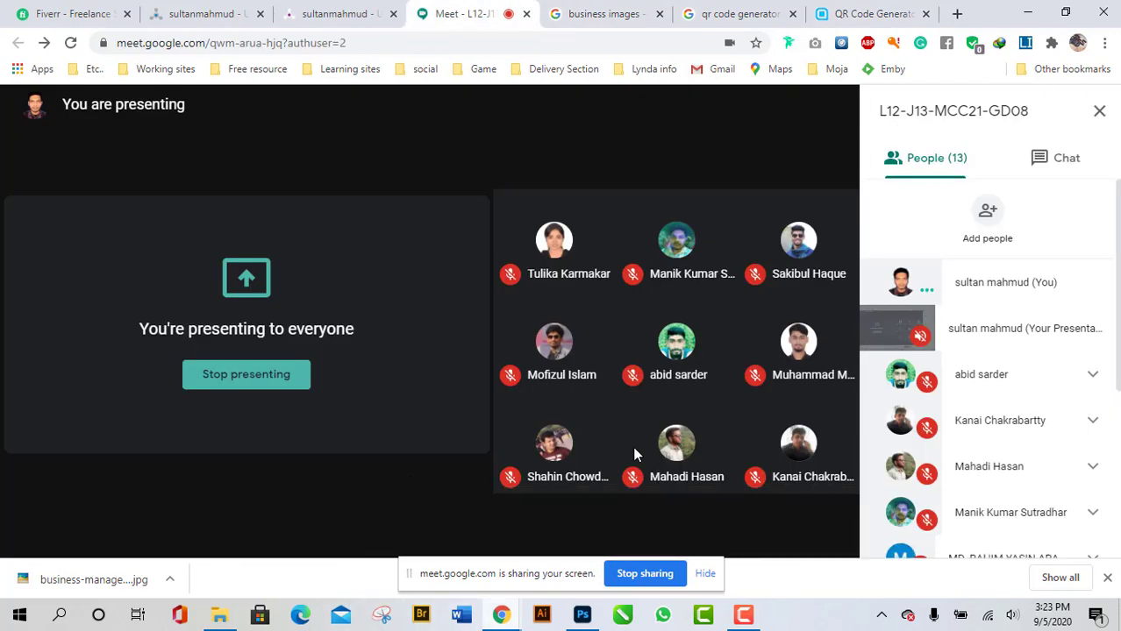
left_click(1107, 578)
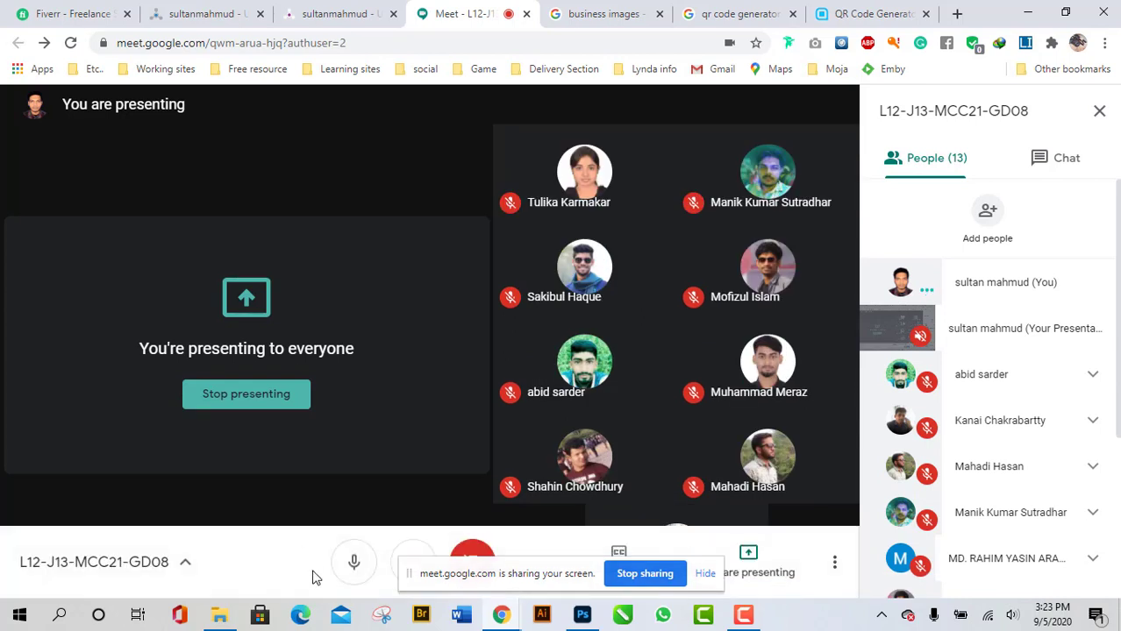
left_click(356, 568)
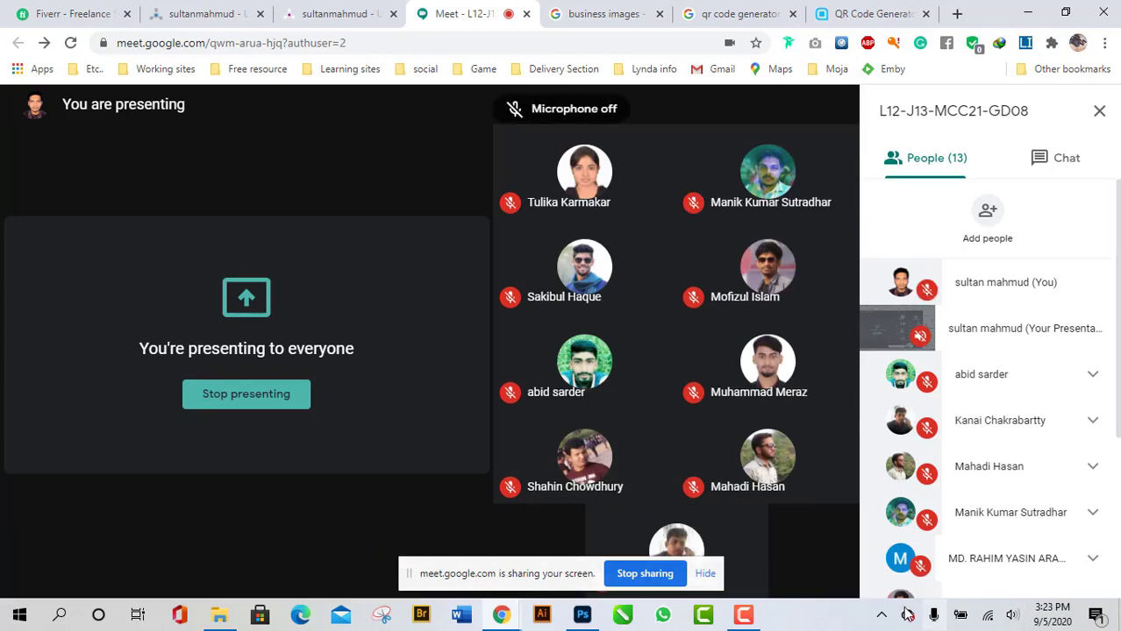
Pause and resume the screen recording, and return to the QR Code Generator page with the recorder minimized.
left_click(961, 616)
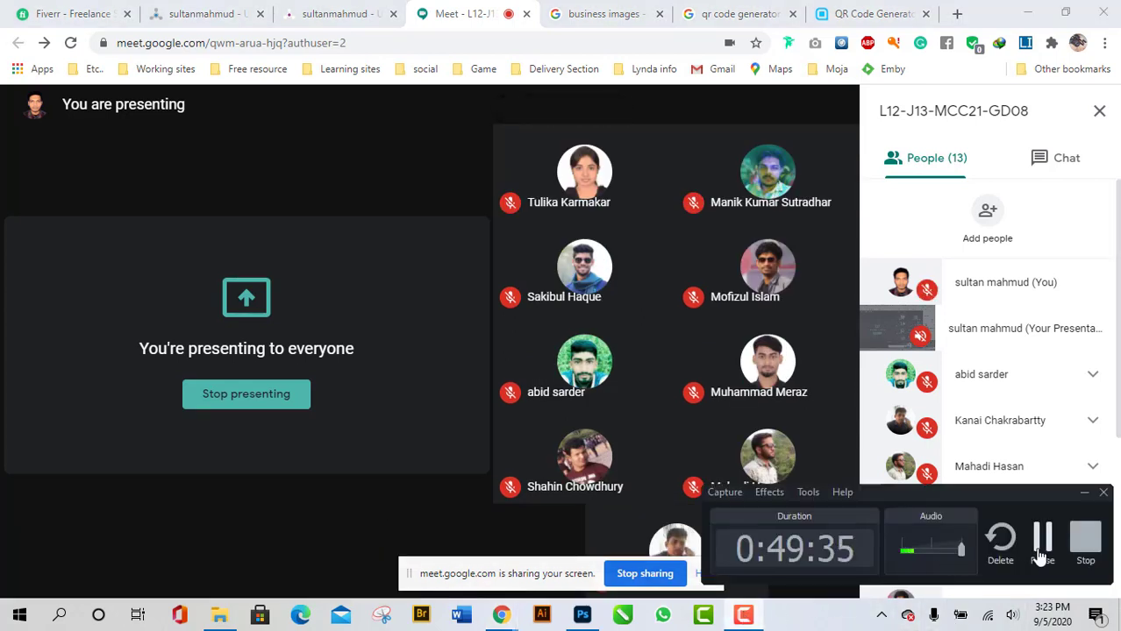
left_click(1041, 545)
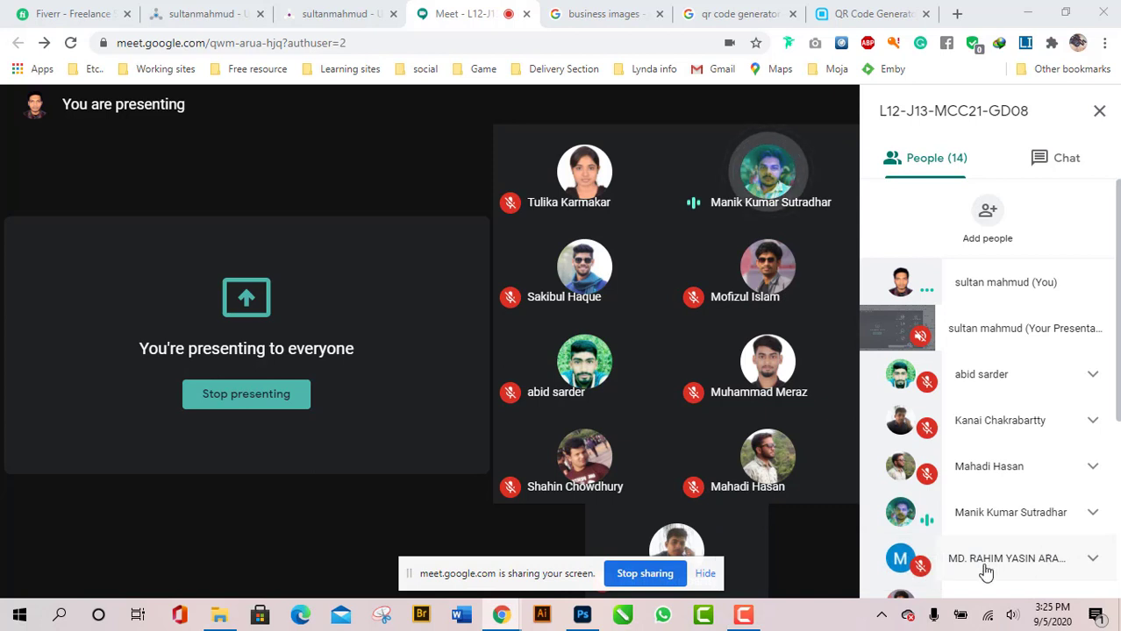
left_click(743, 615)
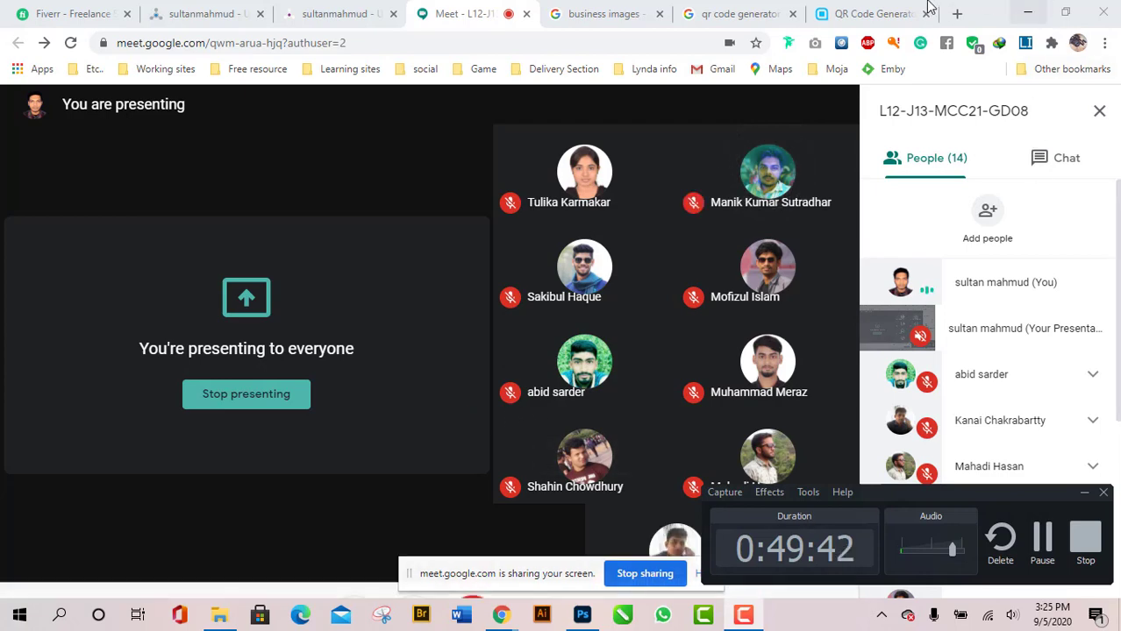
left_click(877, 13)
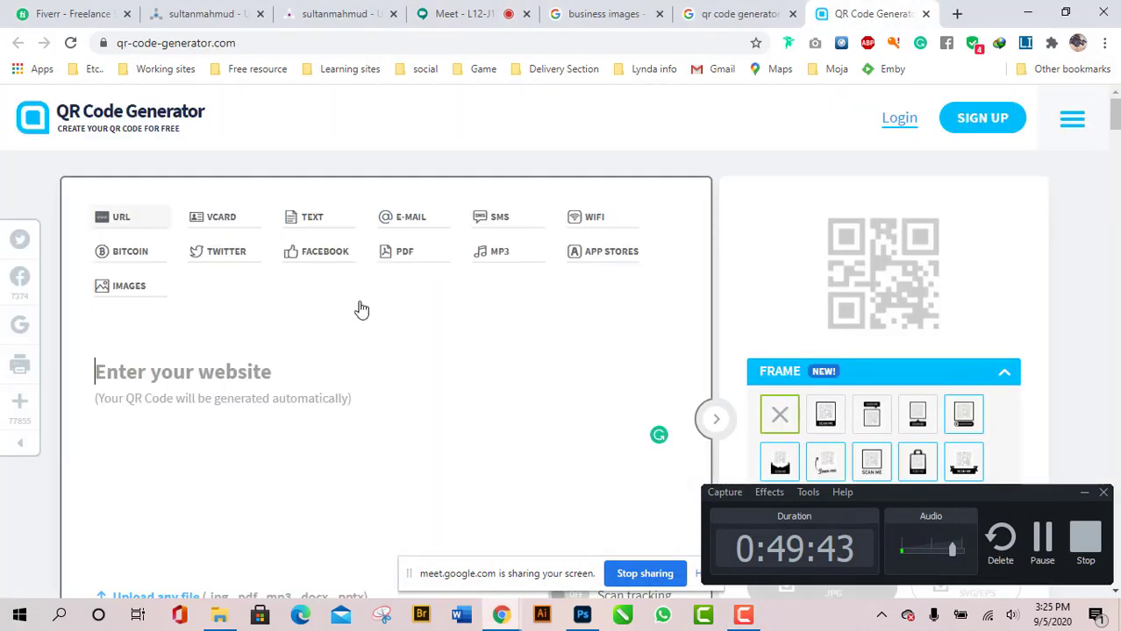
left_click(1086, 496)
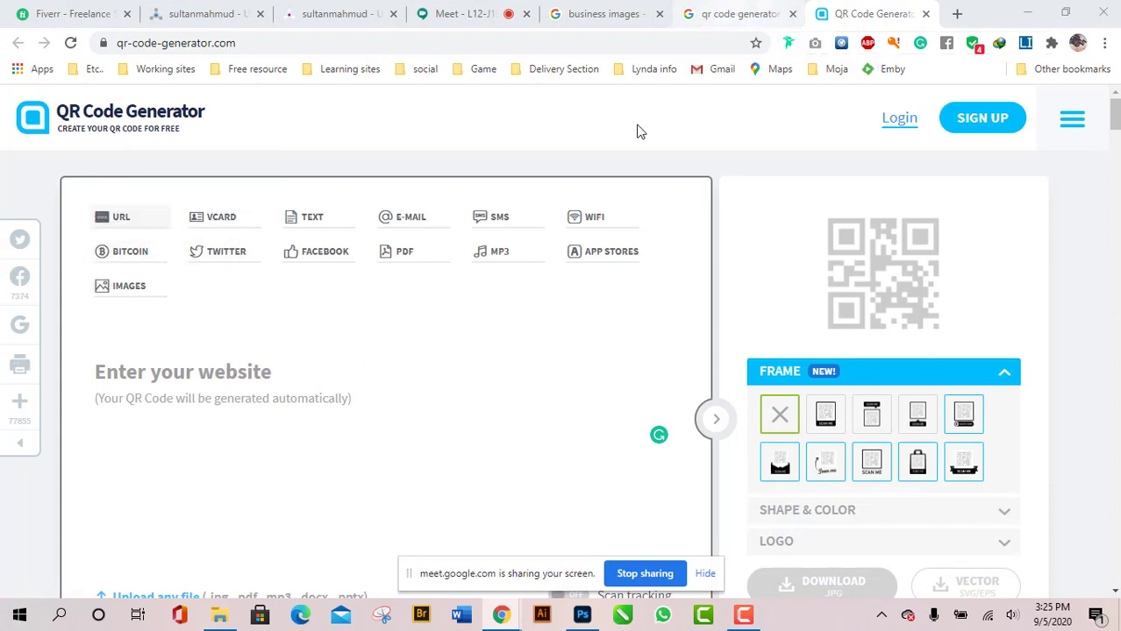
Open a blank browser tab and look through the Learning sites, Free resource, Etc., Delivery Section and Game bookmark folders.
left_click(957, 15)
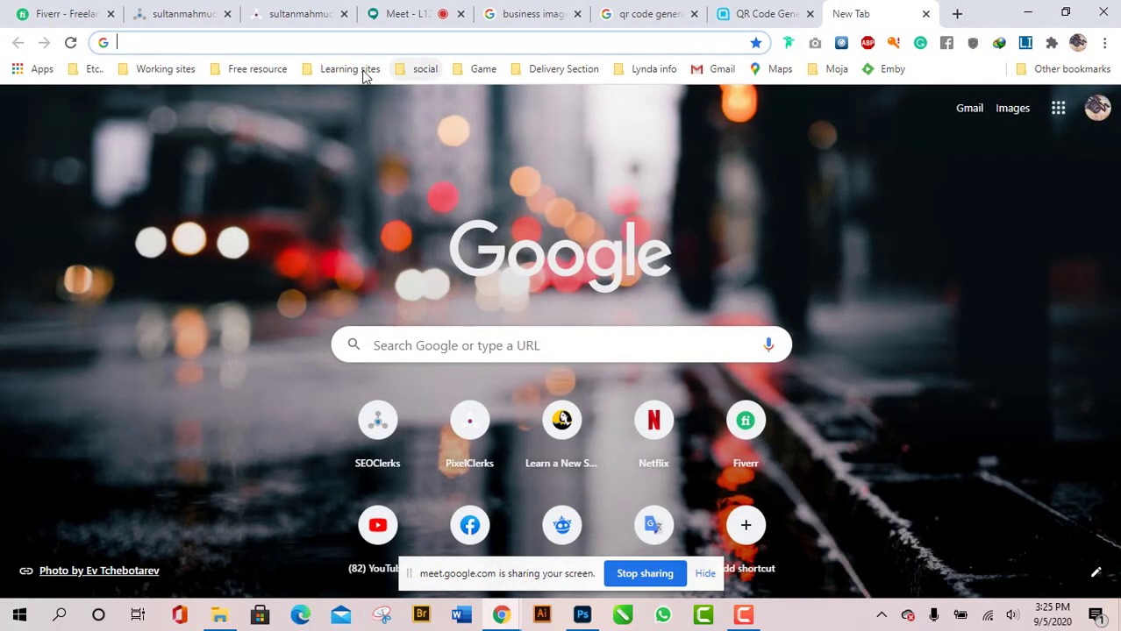
left_click(354, 75)
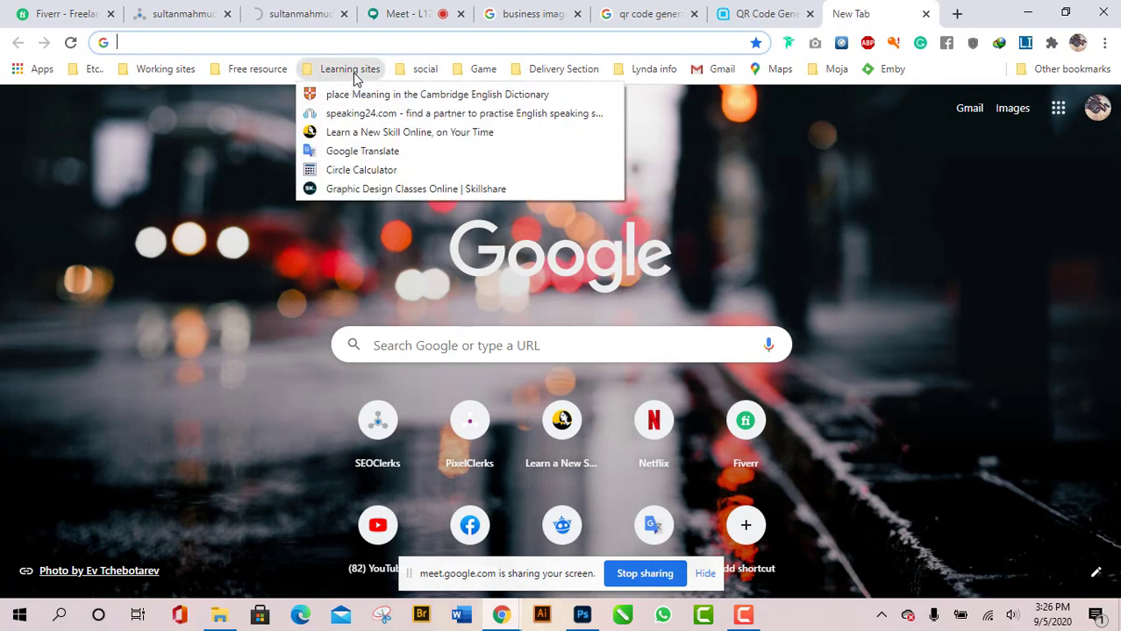
mouse_move(279, 71)
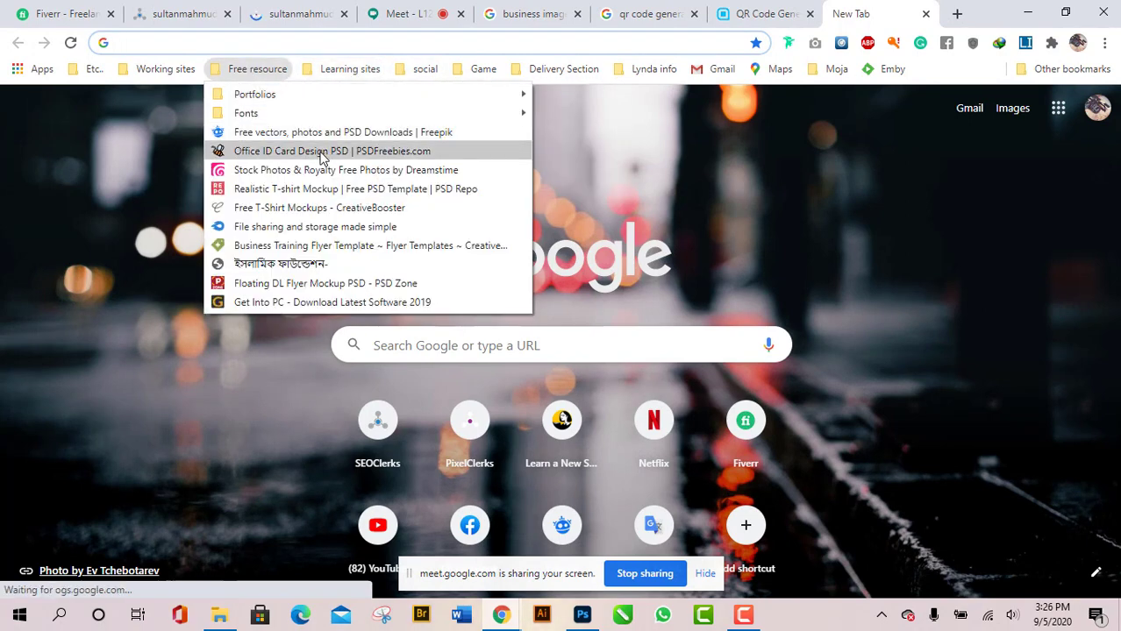
left_click(233, 72)
left_click(172, 70)
mouse_move(94, 74)
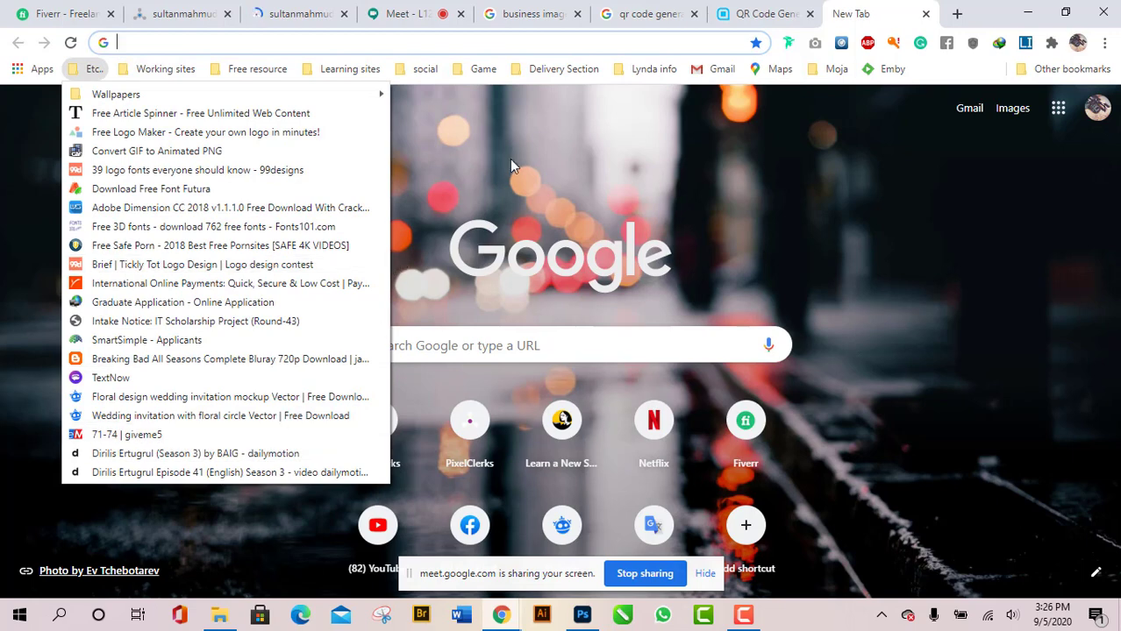
mouse_move(551, 76)
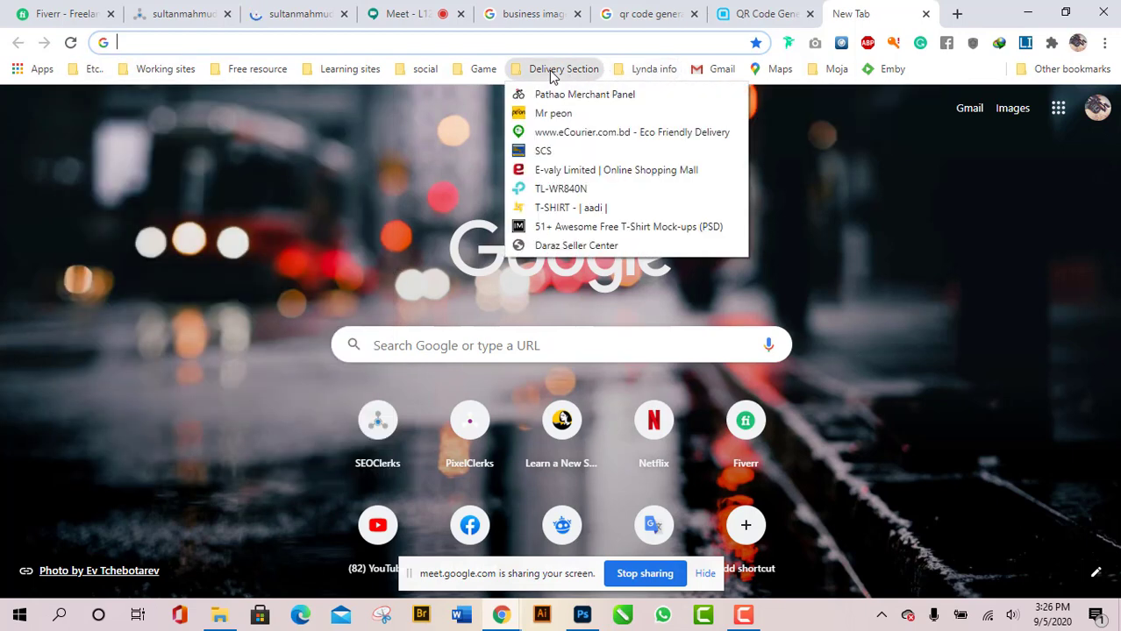
mouse_move(488, 74)
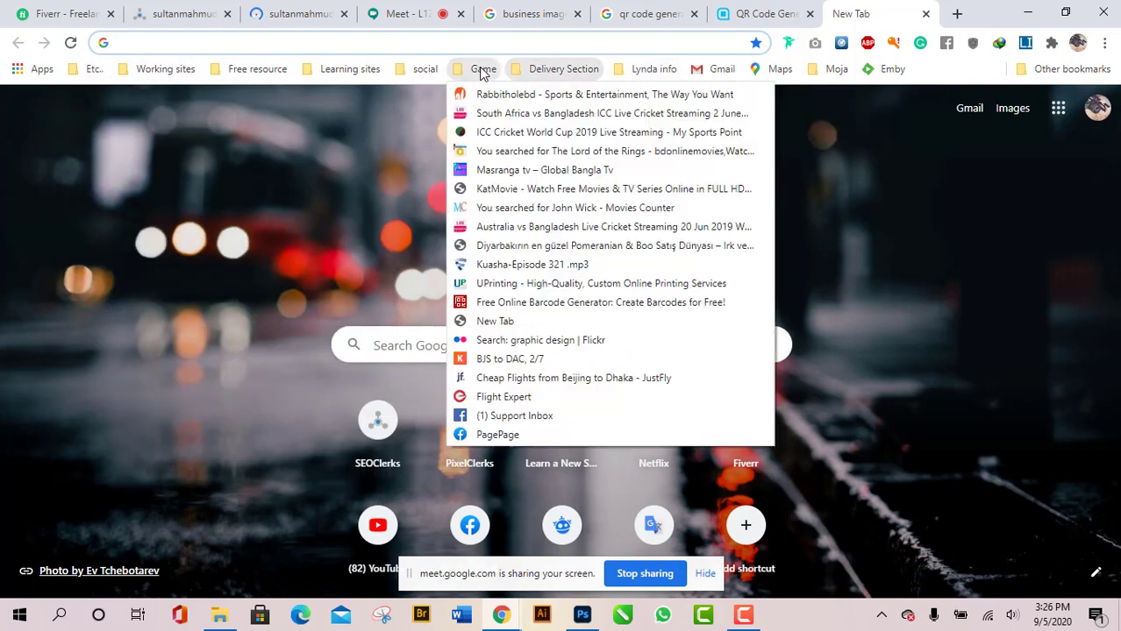
Try to open the bookmarked Rabbitholebd and South Africa vs Bangladesh live cricket sites, and replace their tab with a blank one.
left_click(528, 96)
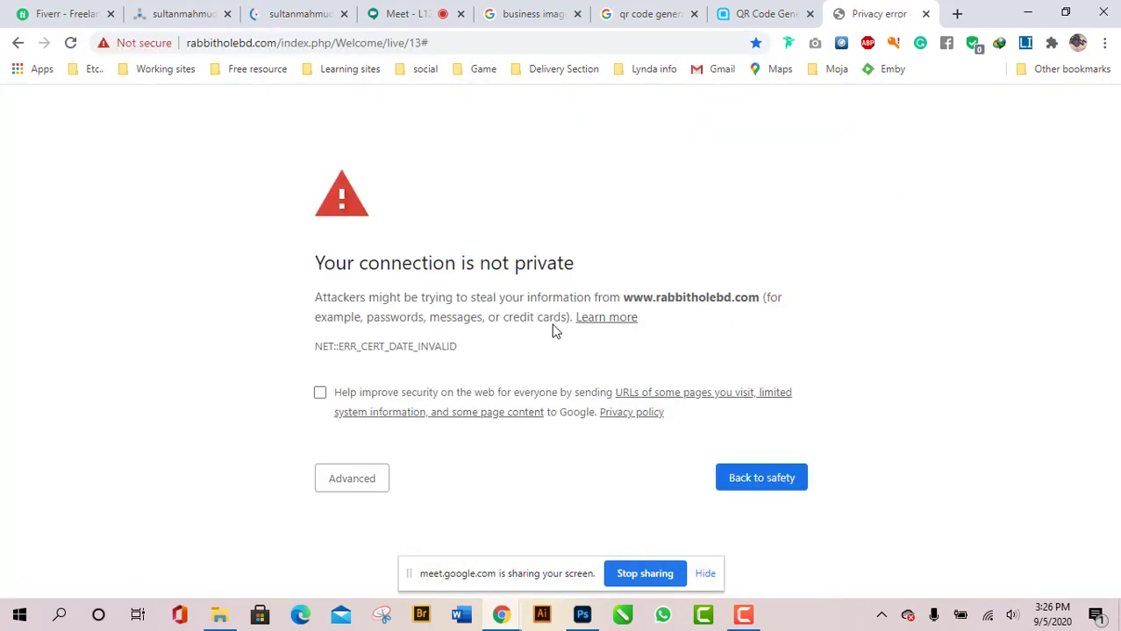
left_click(583, 69)
mouse_move(478, 70)
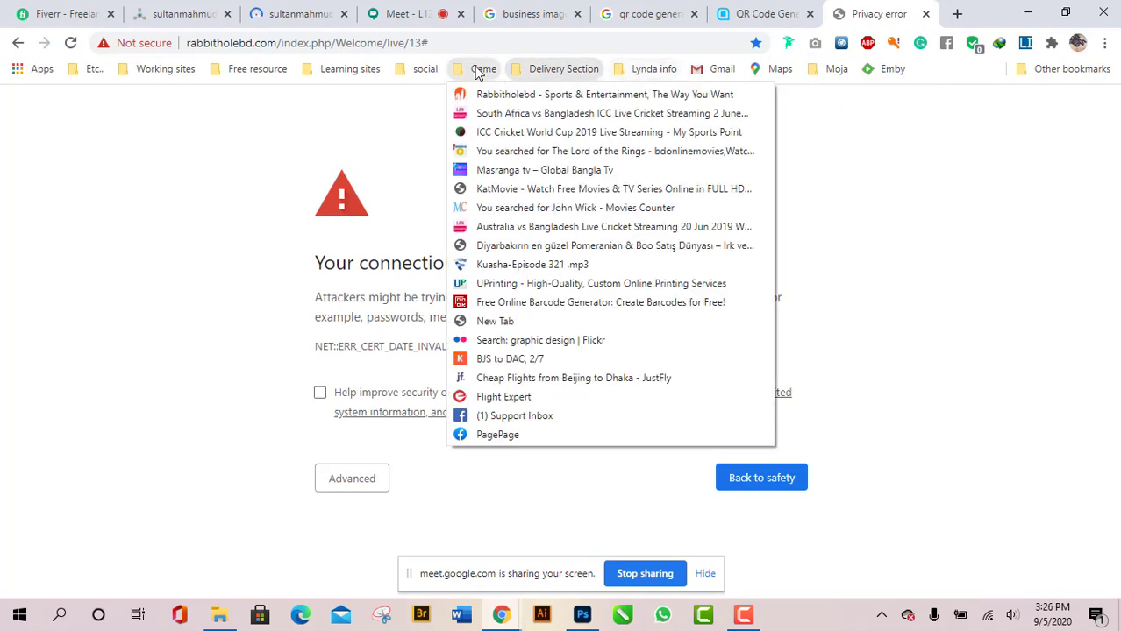
left_click(484, 118)
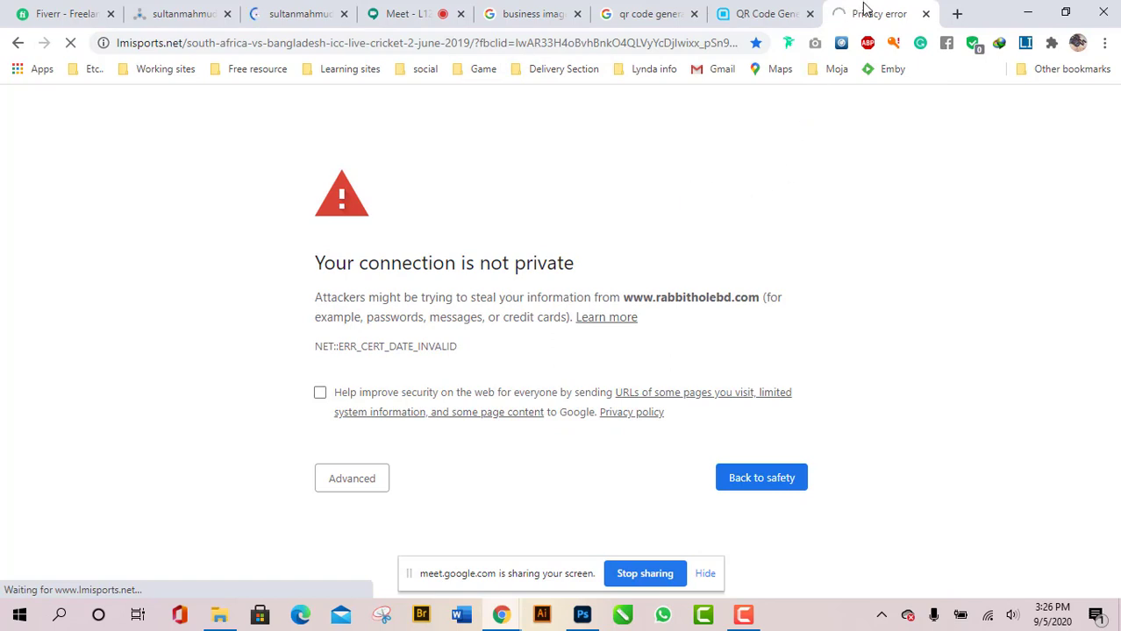
left_click(955, 15)
left_click(803, 14)
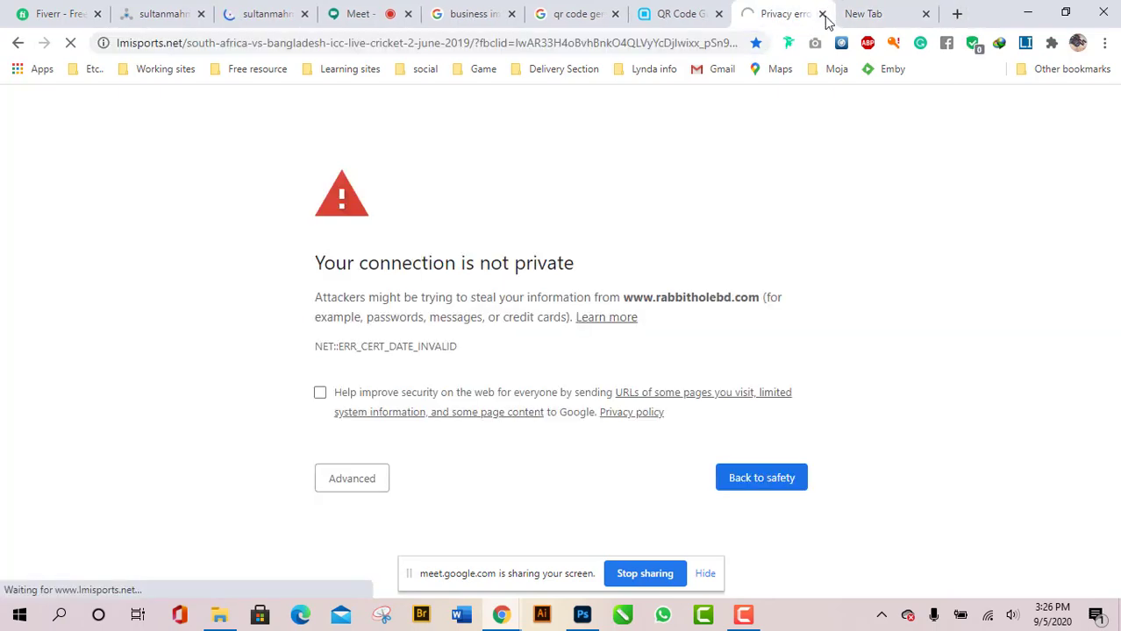
left_click(822, 14)
Check the Game bookmarks and load the Facebook site from the social bookmarks in the blank tab.
left_click(488, 70)
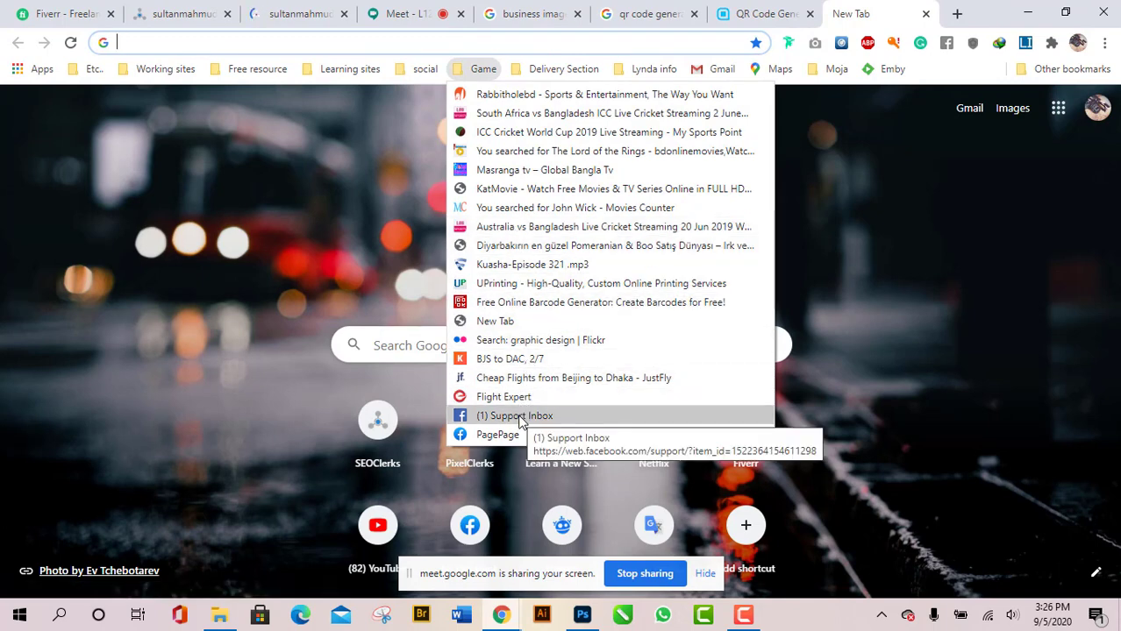
left_click(513, 79)
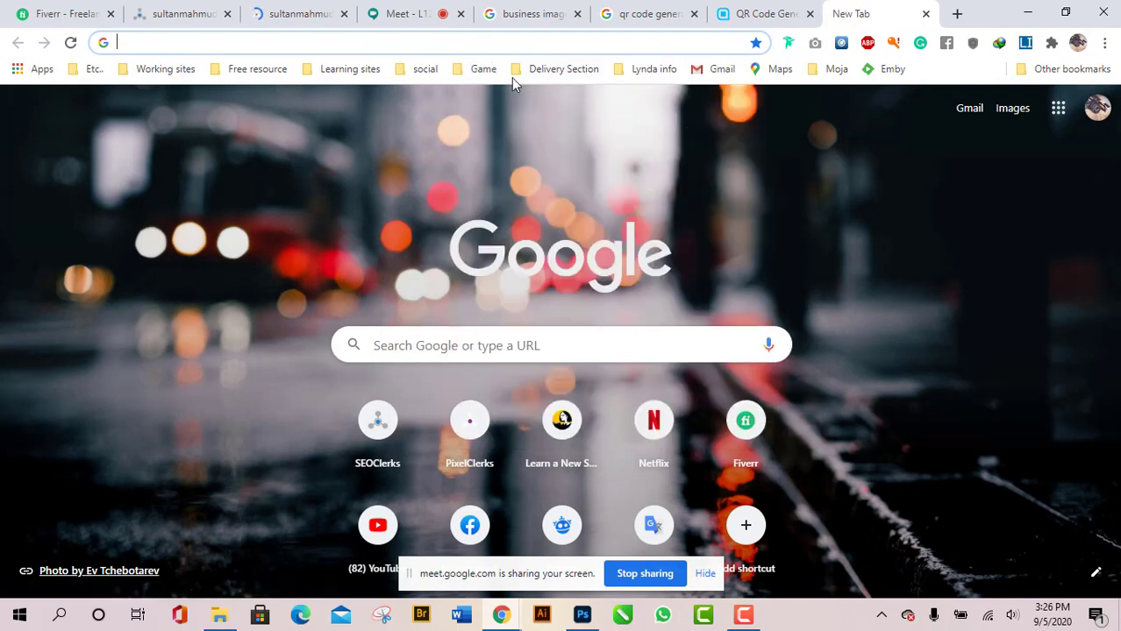
left_click(429, 73)
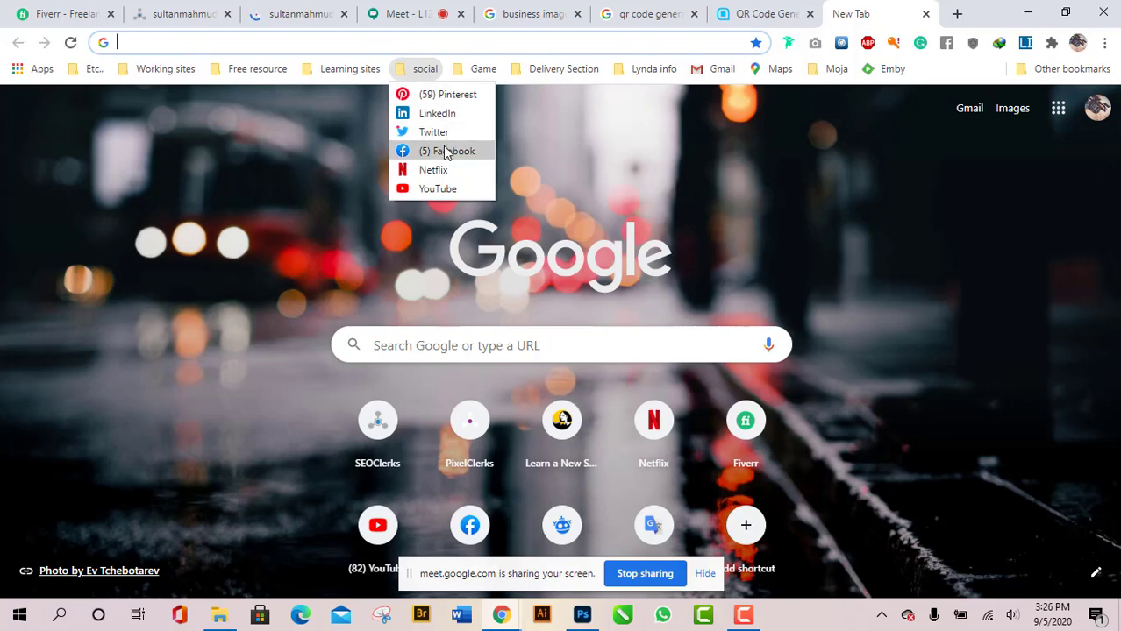
left_click(443, 150)
left_click(763, 7)
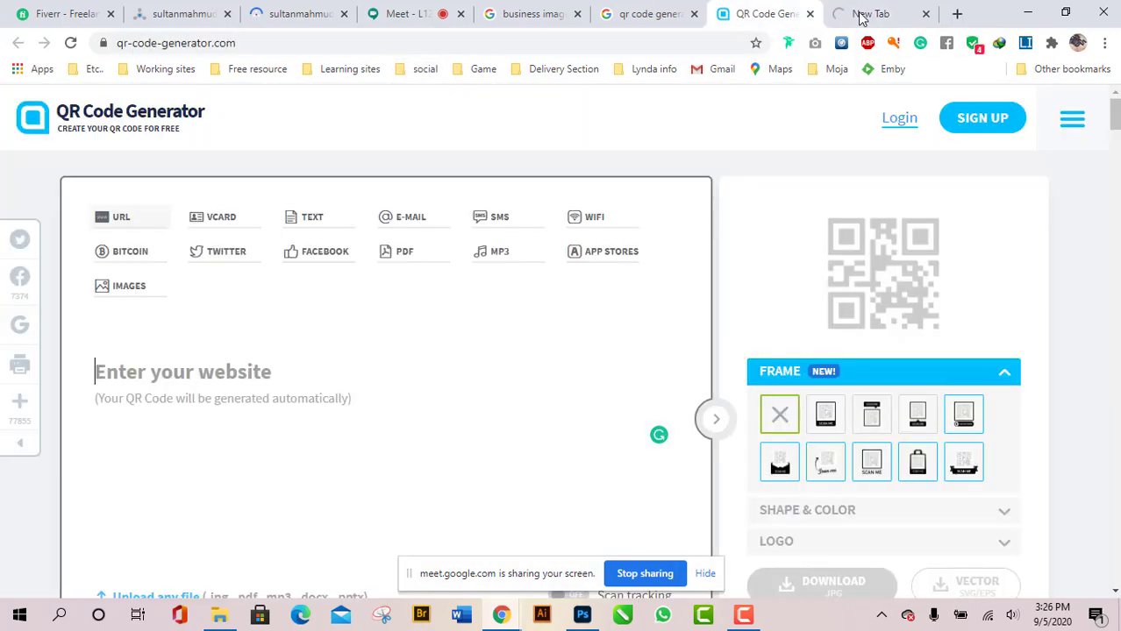
left_click(864, 13)
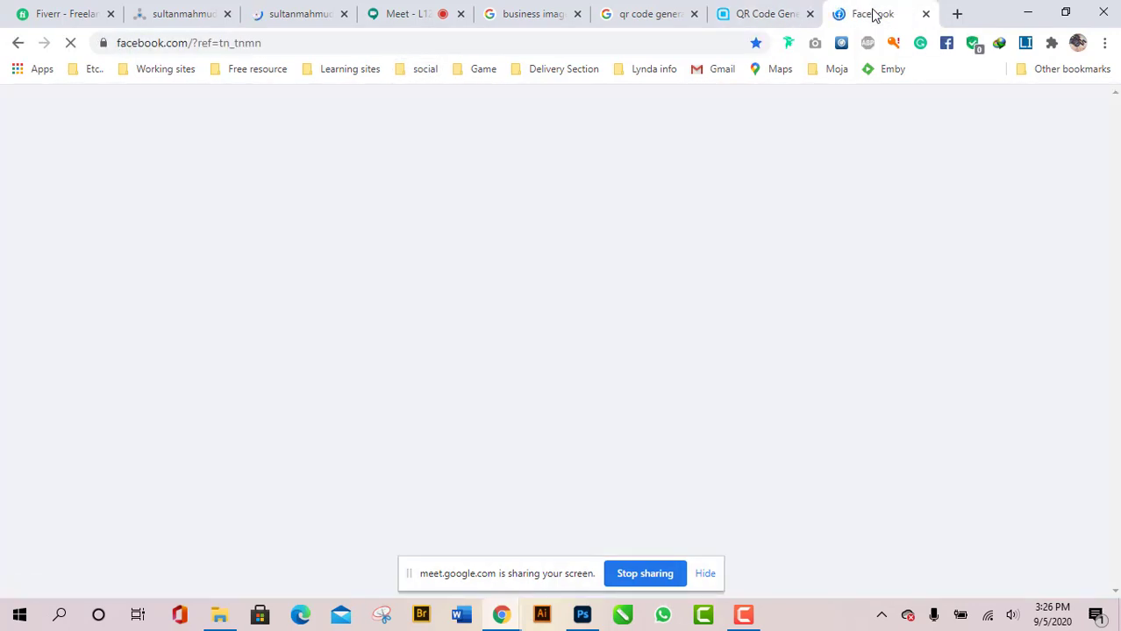
Copy the Facebook page address into QR Code Generator as the website for the code, and dismiss the social media offer.
left_click(309, 44)
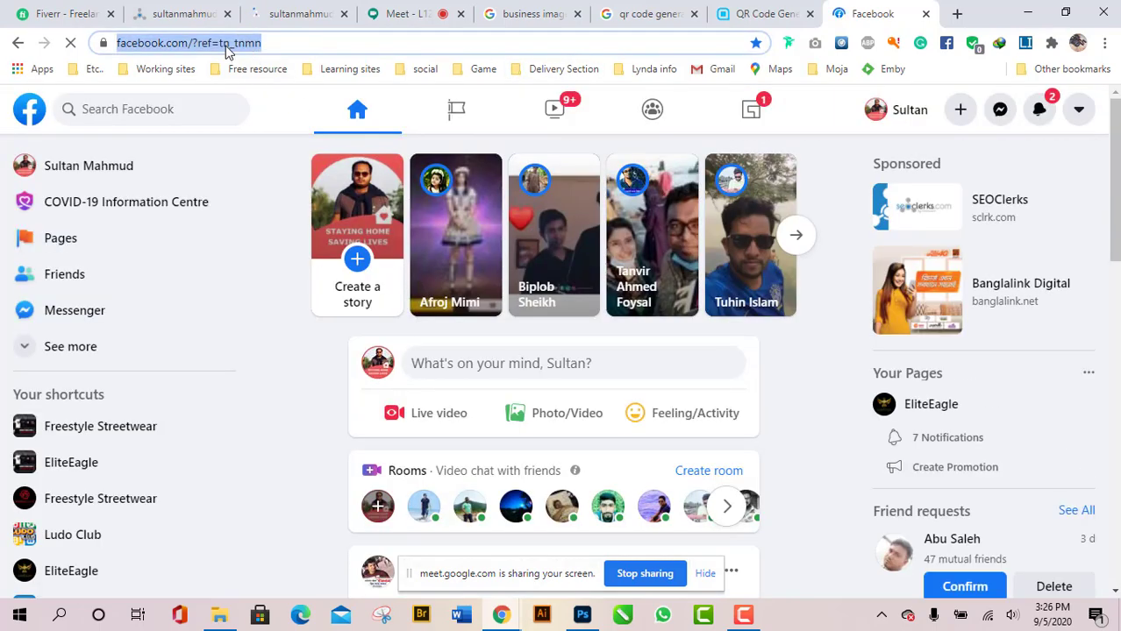
right_click(226, 46)
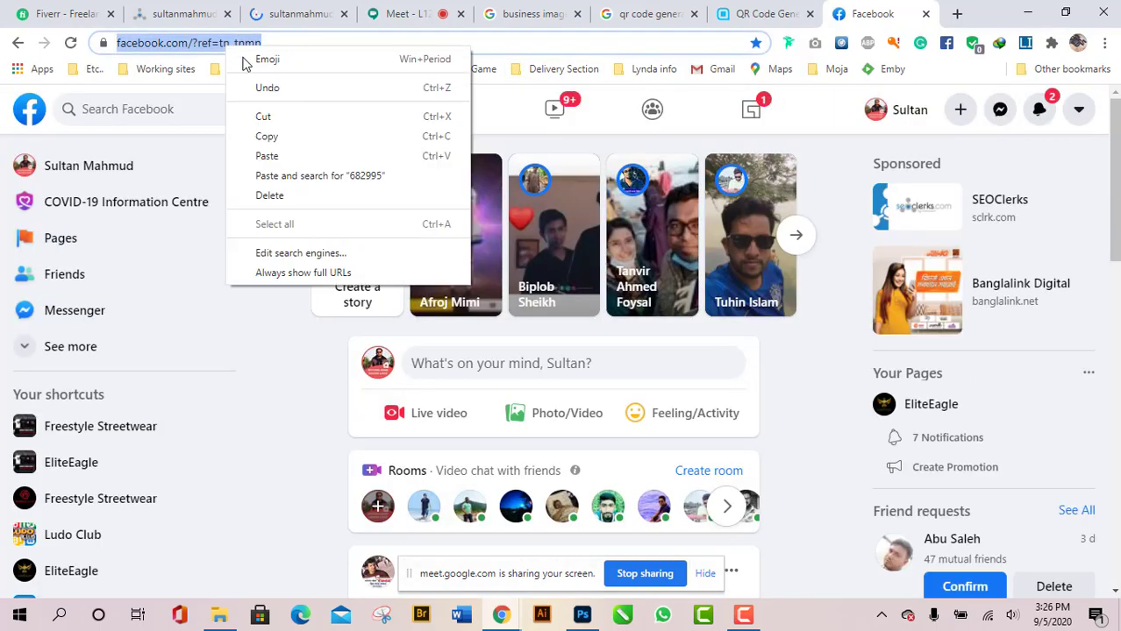
left_click(285, 139)
left_click(763, 14)
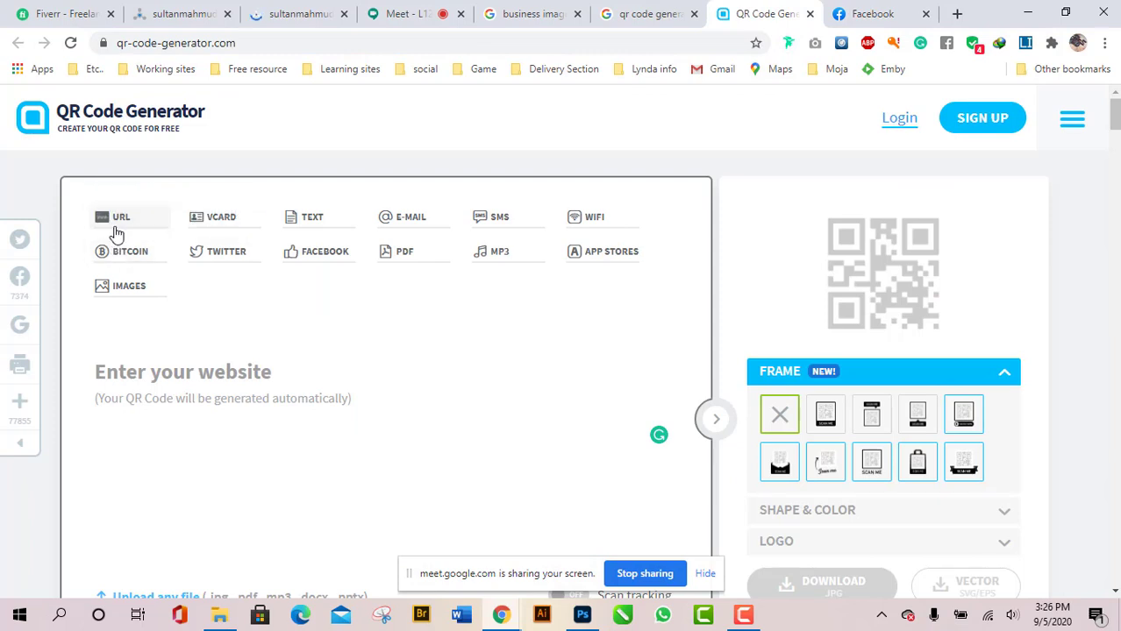
left_click(110, 372)
right_click(134, 383)
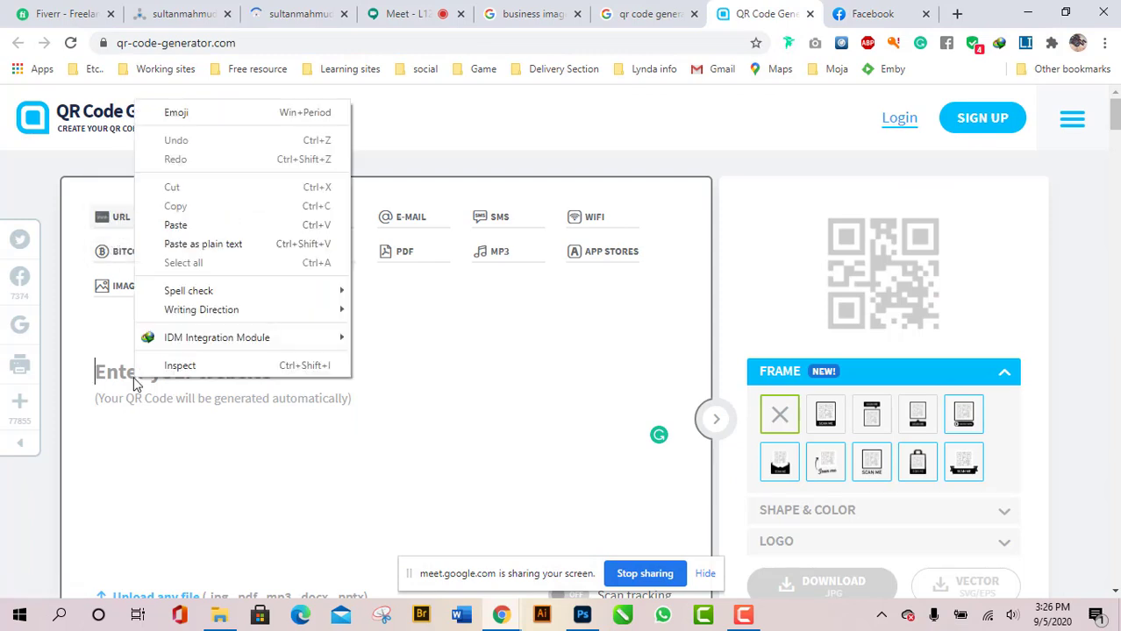
left_click(207, 226)
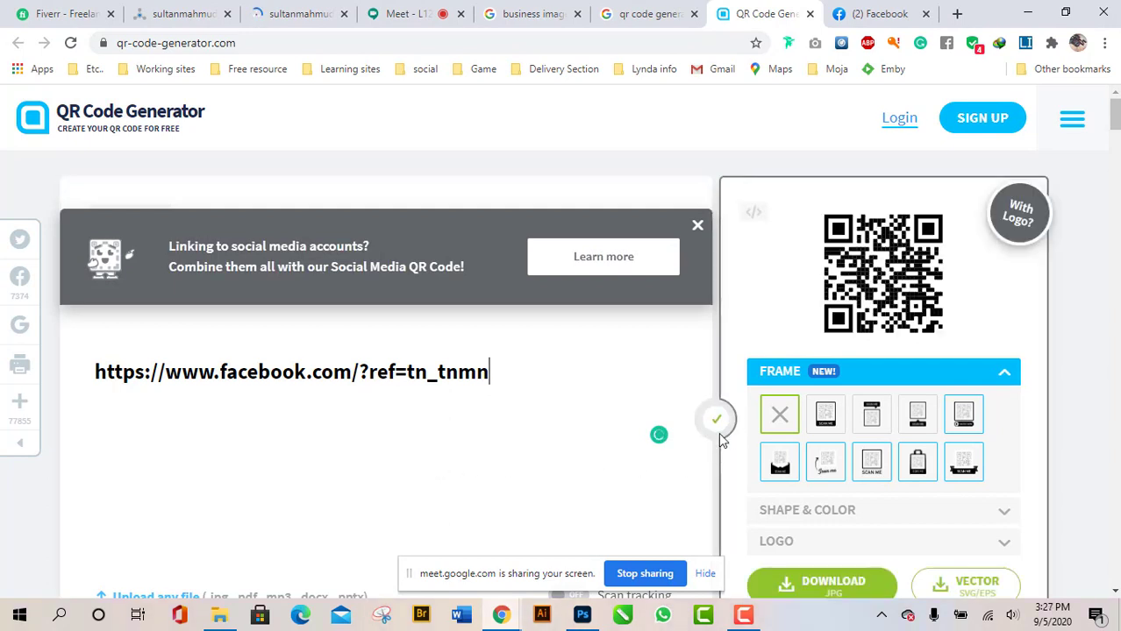
left_click(698, 227)
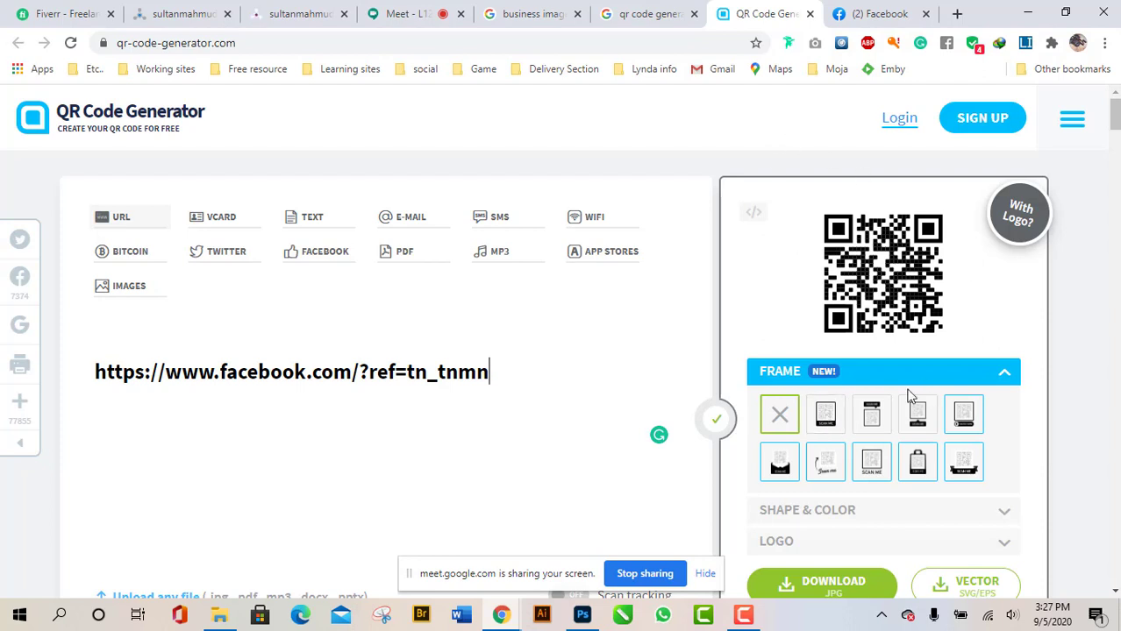
Preview the three basic SCAN ME frames on the QR code and try the first premium frame, dismissing its sign-up offer.
left_click(825, 414)
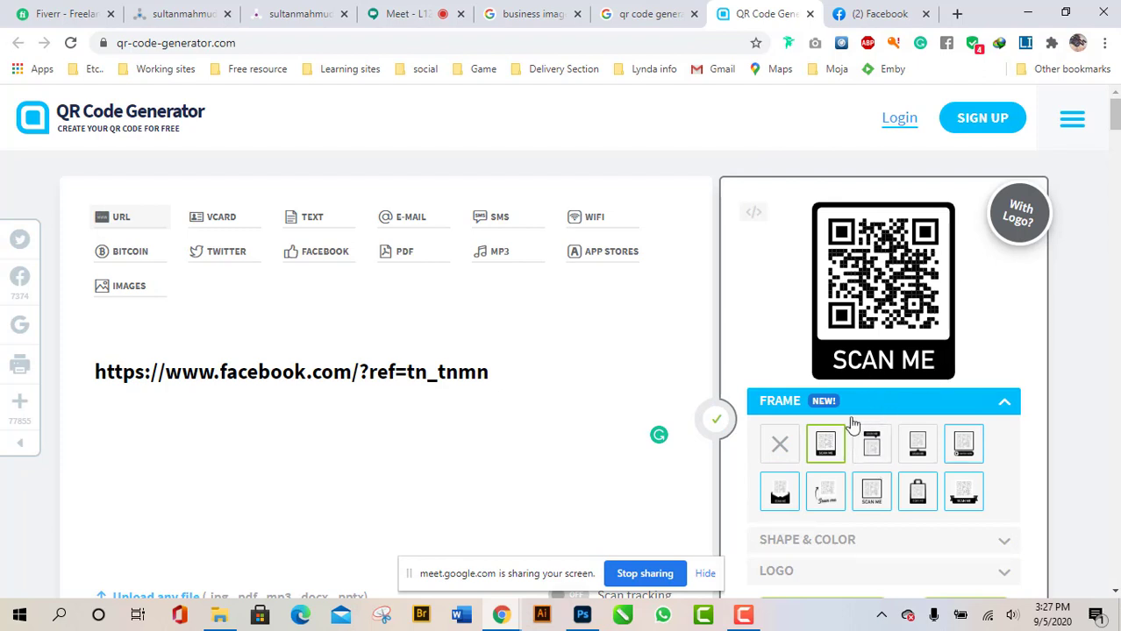
left_click(873, 449)
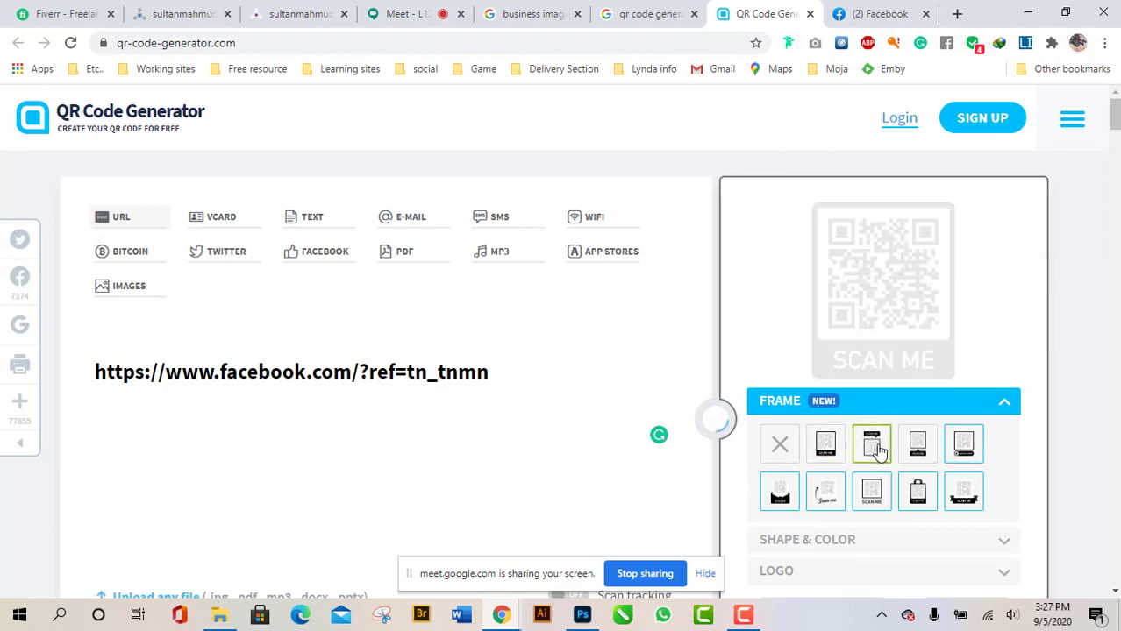
left_click(916, 478)
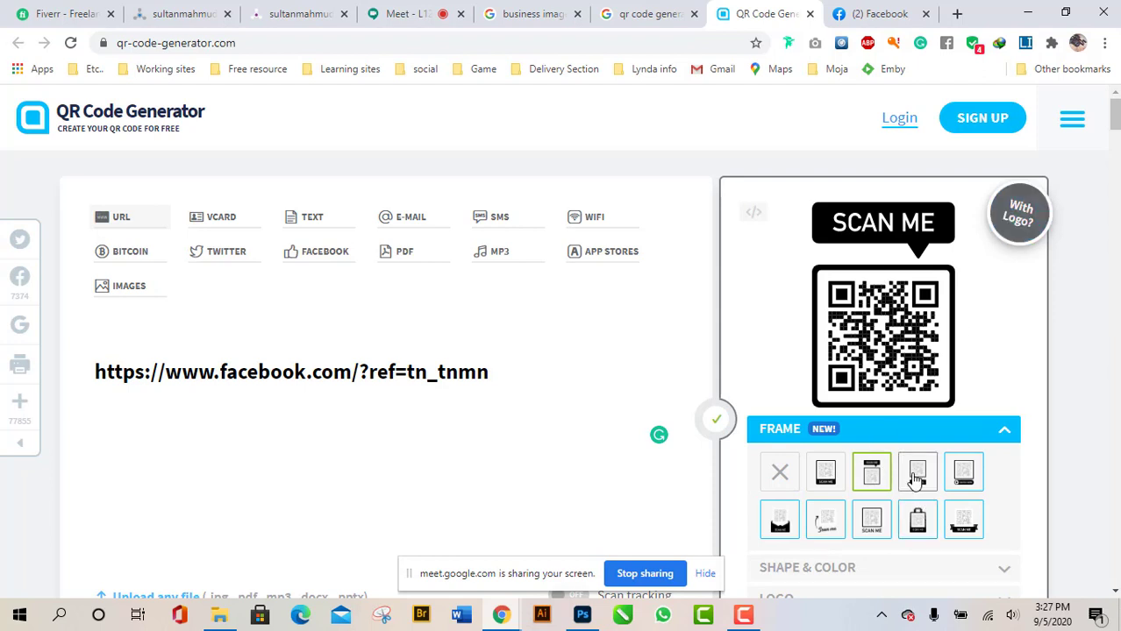
left_click(970, 473)
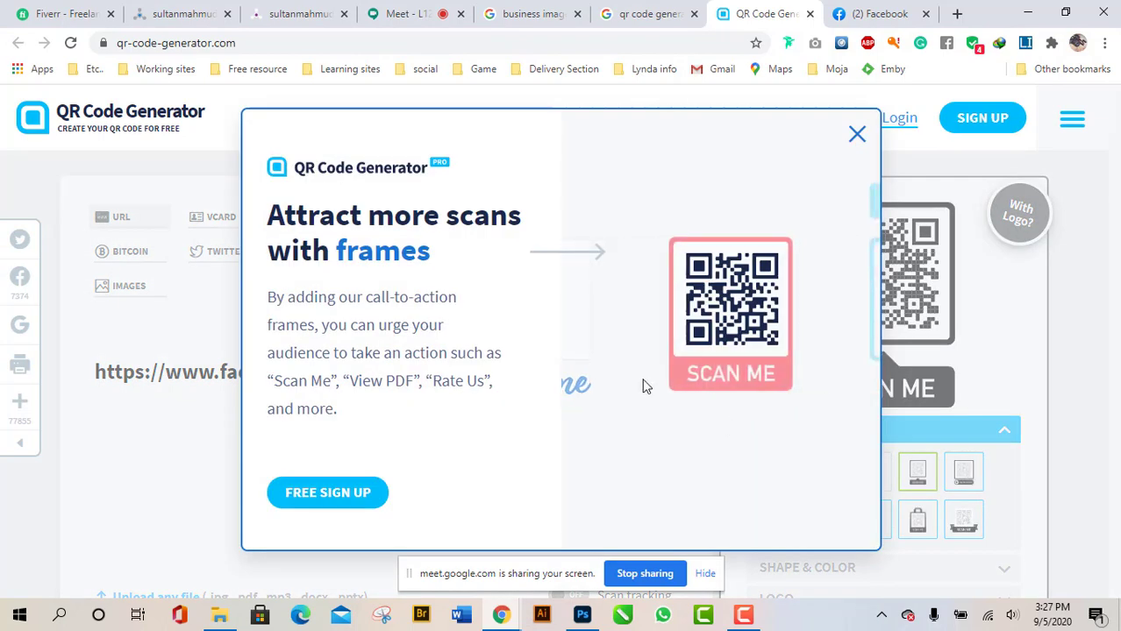
left_click(857, 136)
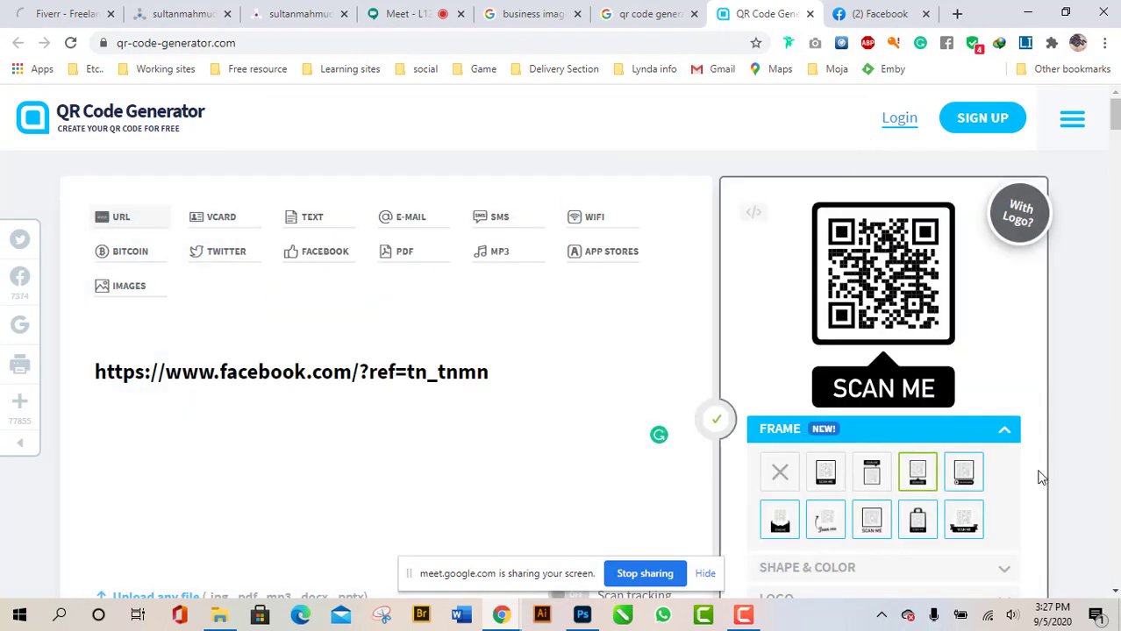
scroll(1038, 473, "down", 1)
left_click(968, 392)
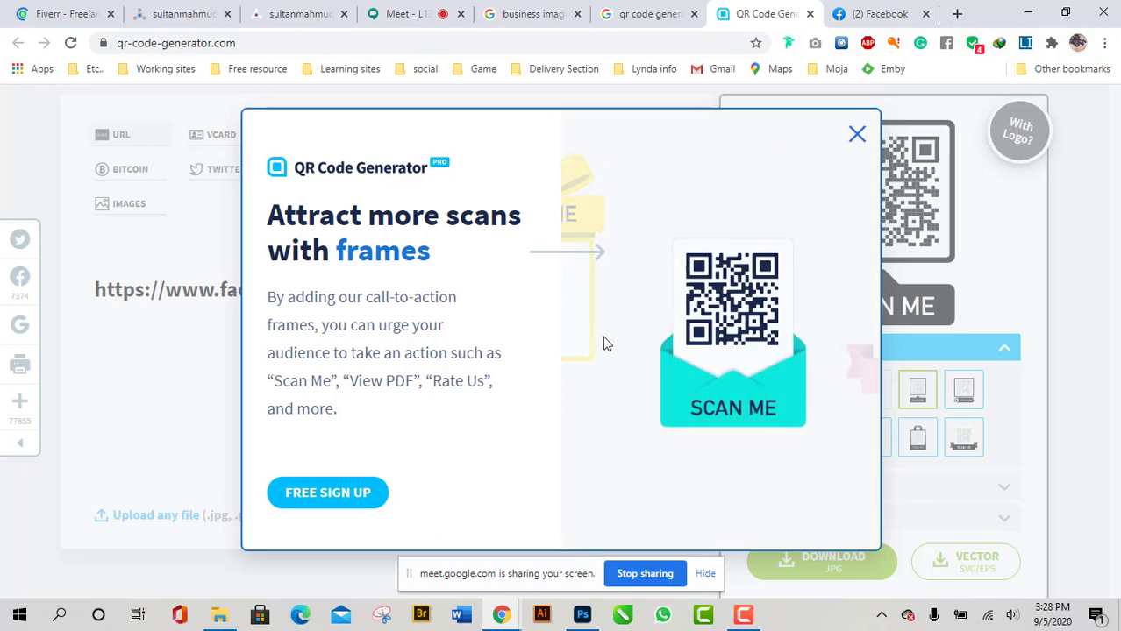
left_click(858, 136)
Try the premium envelope, handwritten Scan me and shopping bag frames, dismissing each sign-up offer.
scroll(1016, 420, "down", 1)
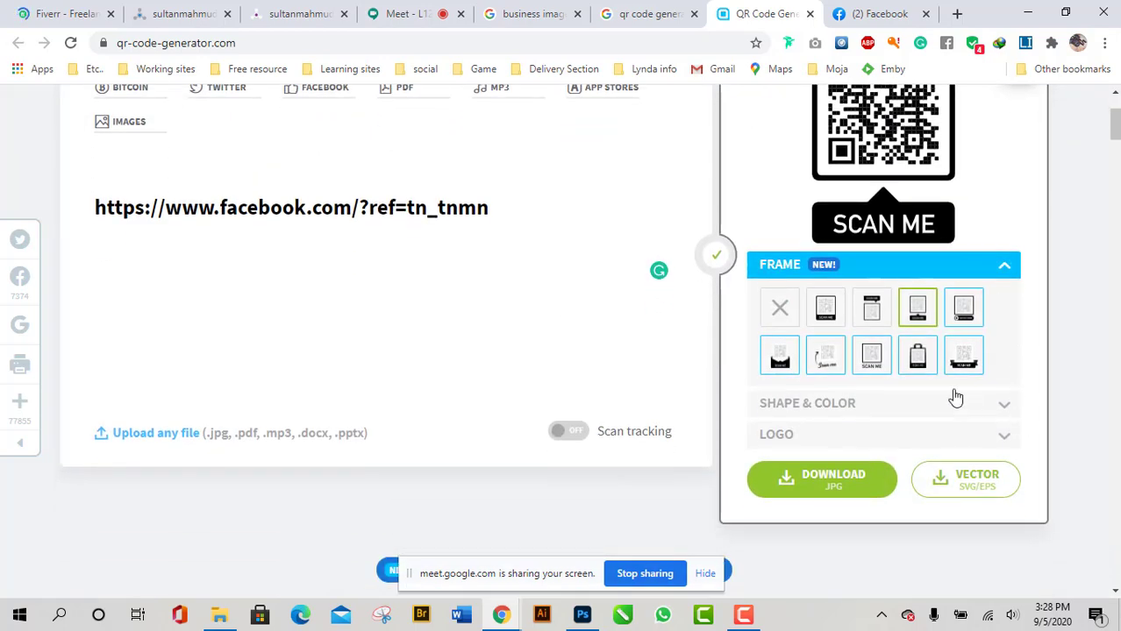
left_click(777, 366)
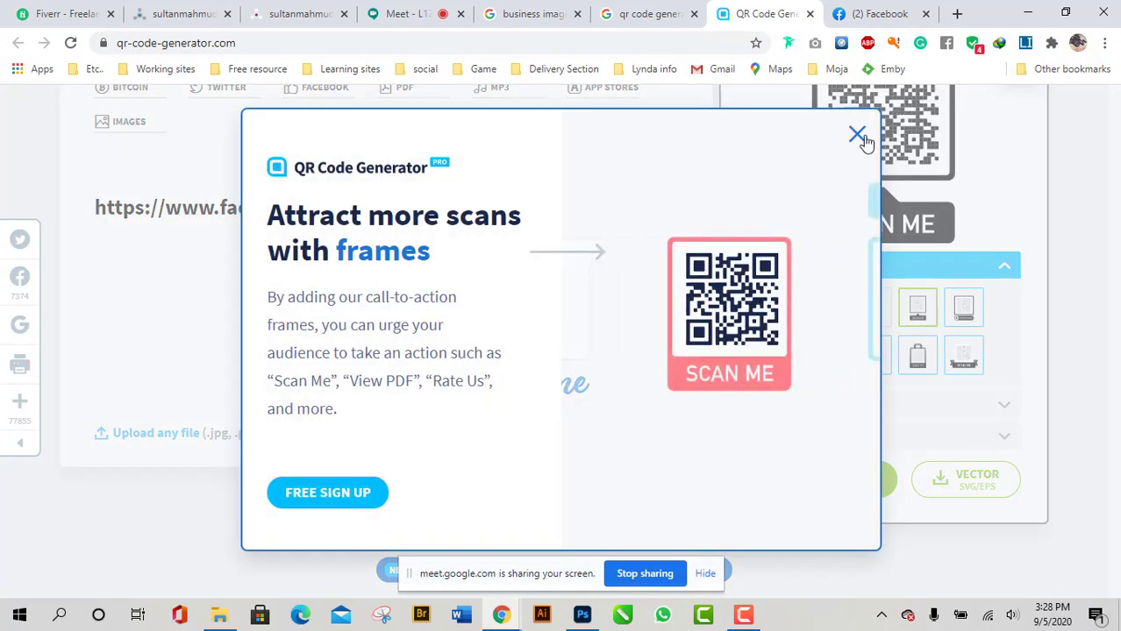
left_click(860, 136)
left_click(823, 375)
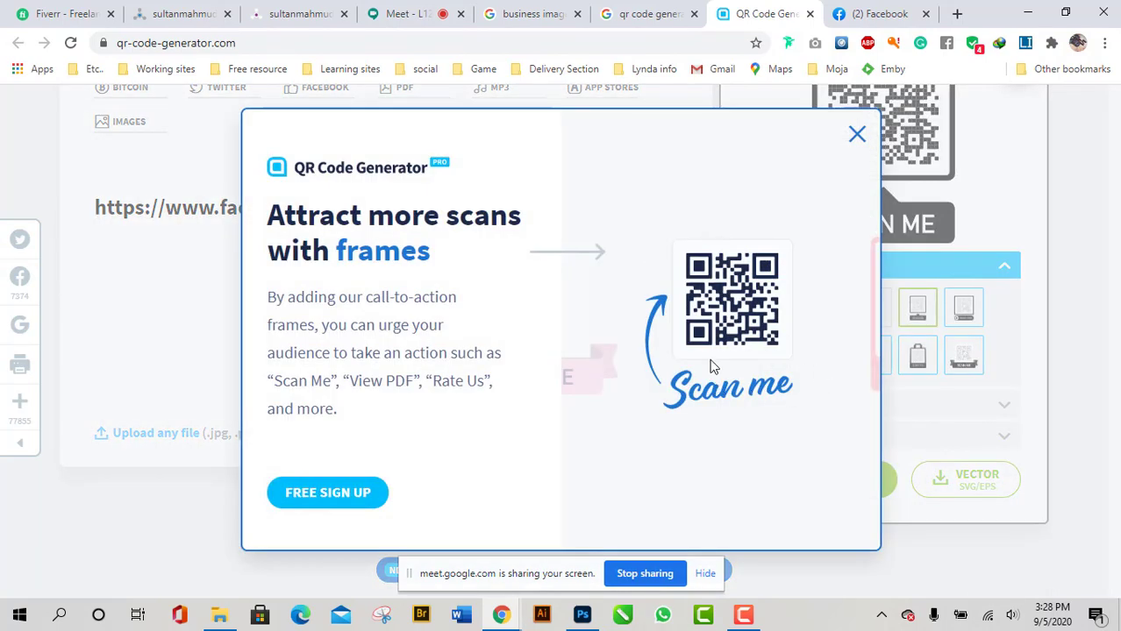
left_click(859, 135)
left_click(930, 364)
left_click(856, 138)
Apply the basic bordered frame with SCAN ME in its base to the QR code, and display the shape and color options.
left_click(825, 312)
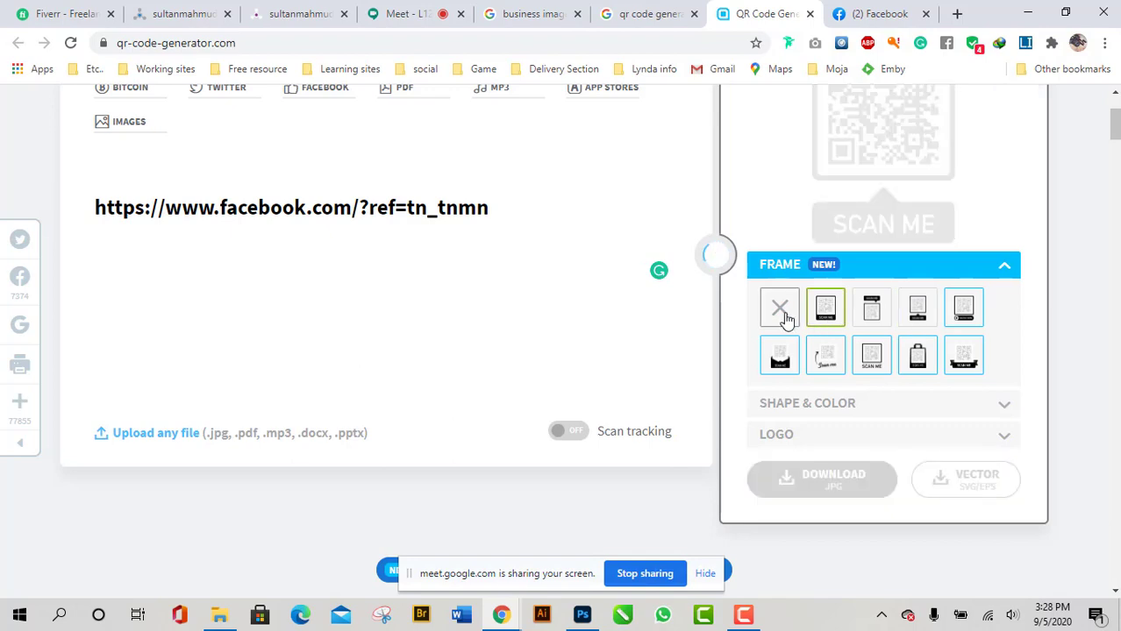
left_click(858, 137)
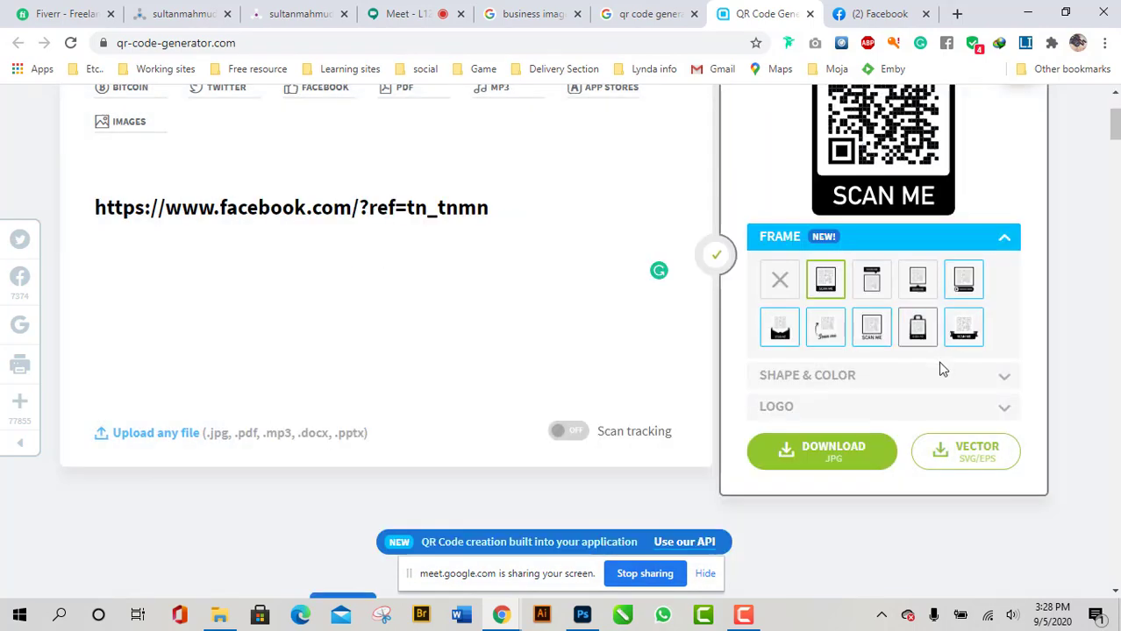
scroll(939, 369, "up", 1)
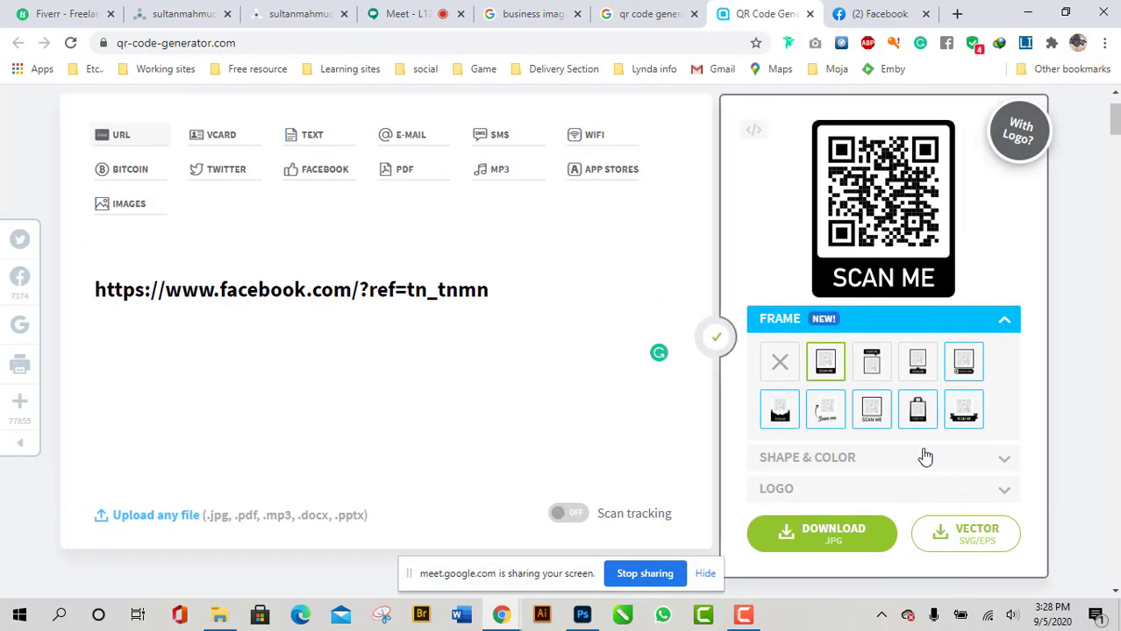
scroll(930, 438, "down", 1)
left_click(948, 378)
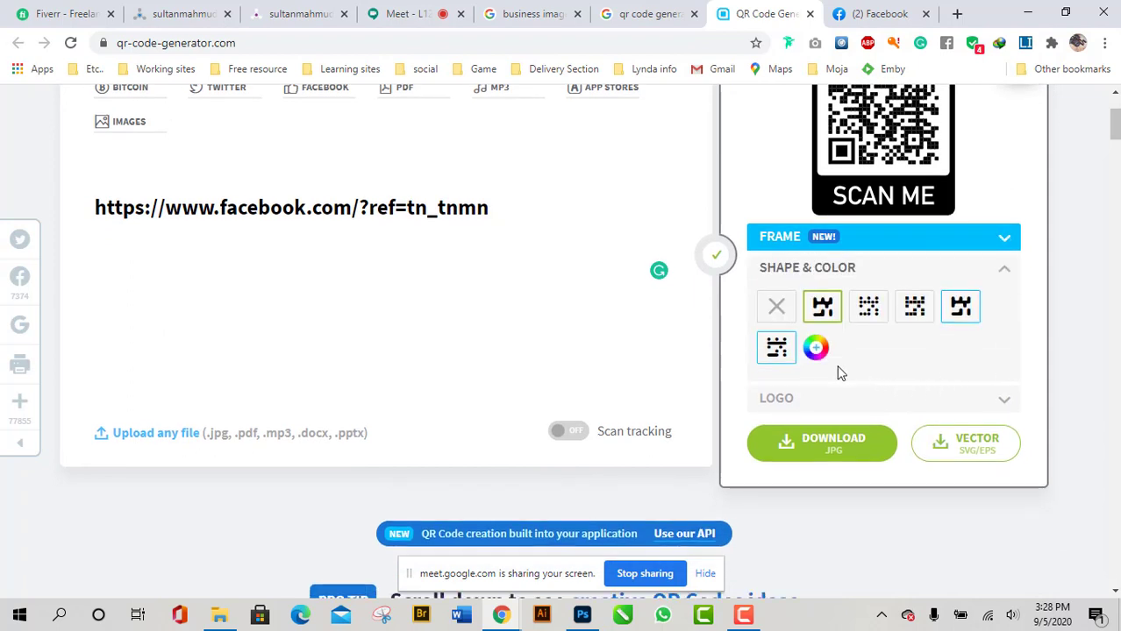
scroll(869, 438, "up", 1)
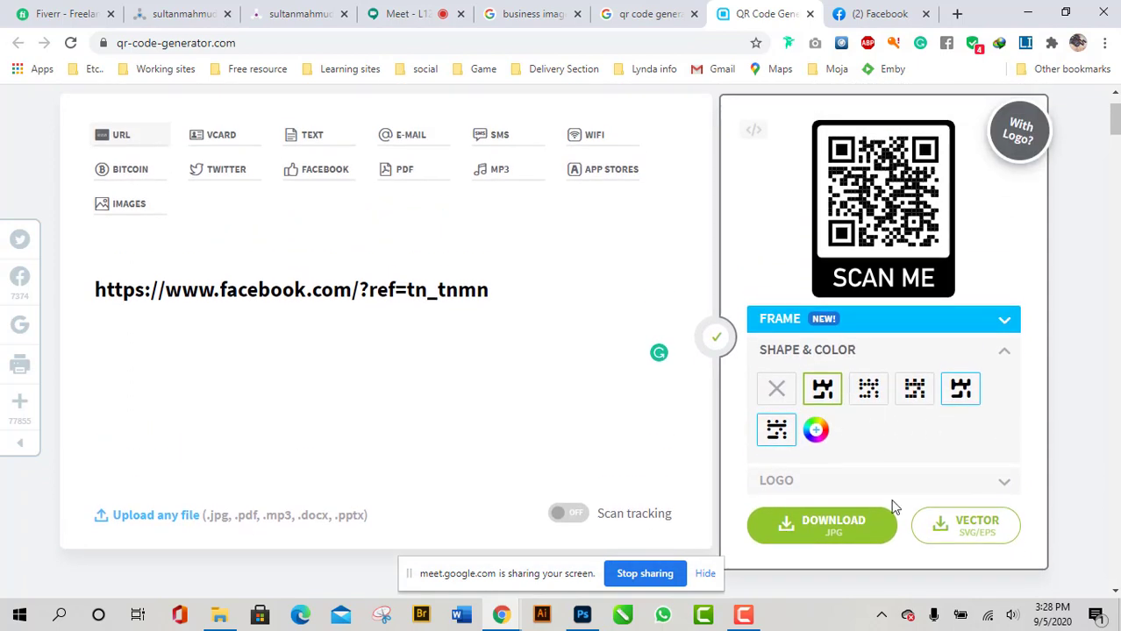
Preview the first two basic module shapes on the QR code and apply the third basic shape.
scroll(880, 483, "up", 1)
left_click(836, 488)
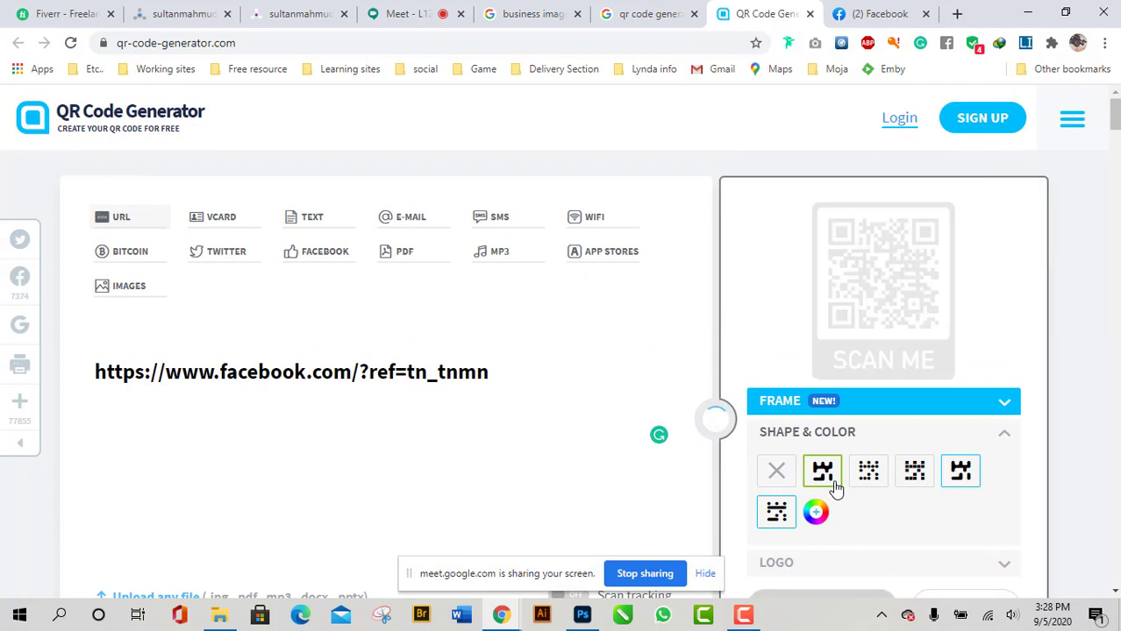
left_click(869, 485)
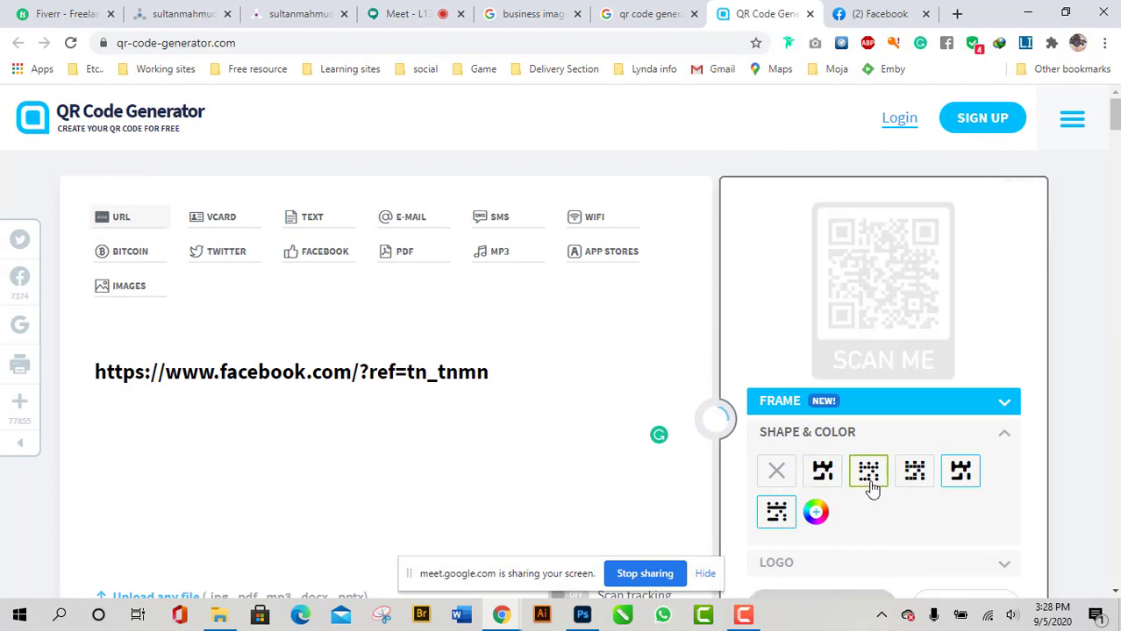
left_click(913, 482)
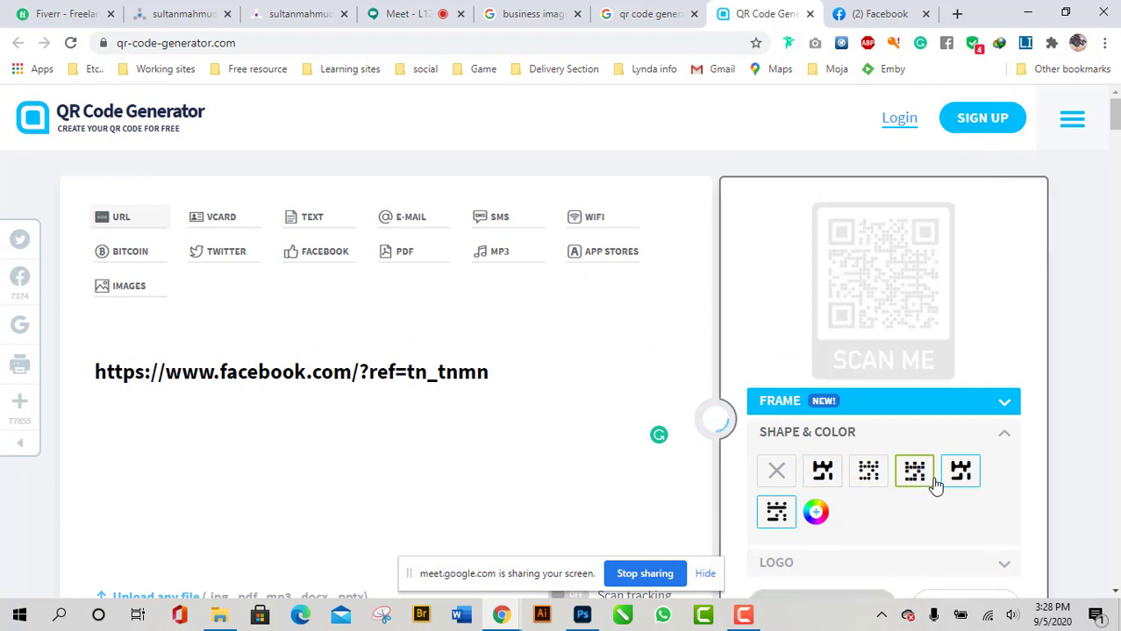
Try the two premium module shapes on the QR code, dismissing each sign-up offer.
left_click(963, 491)
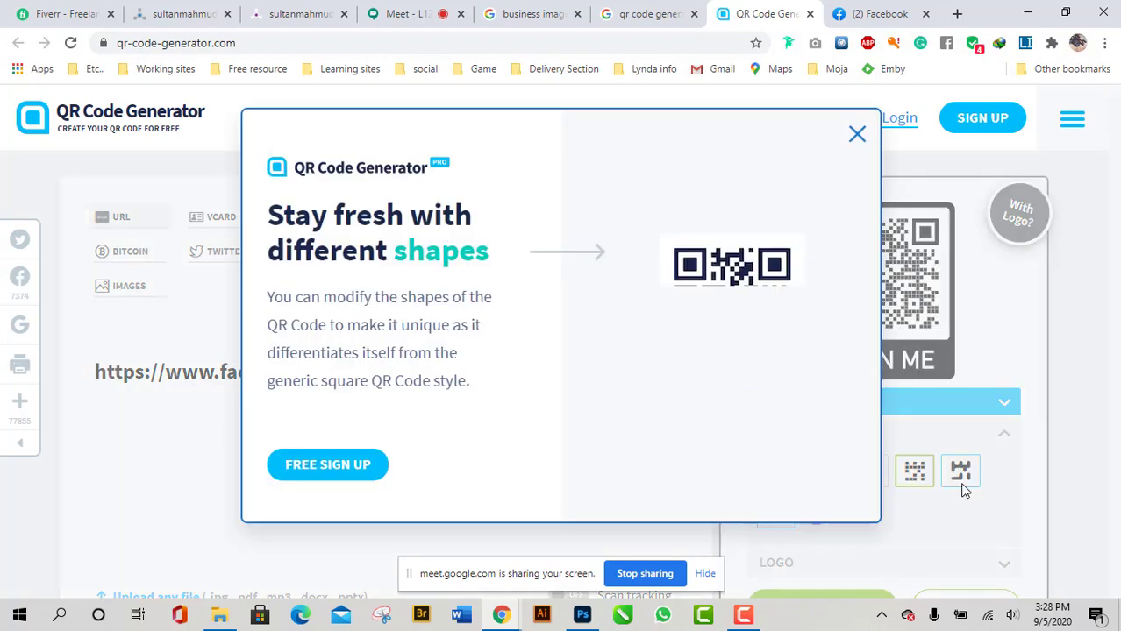
left_click(857, 136)
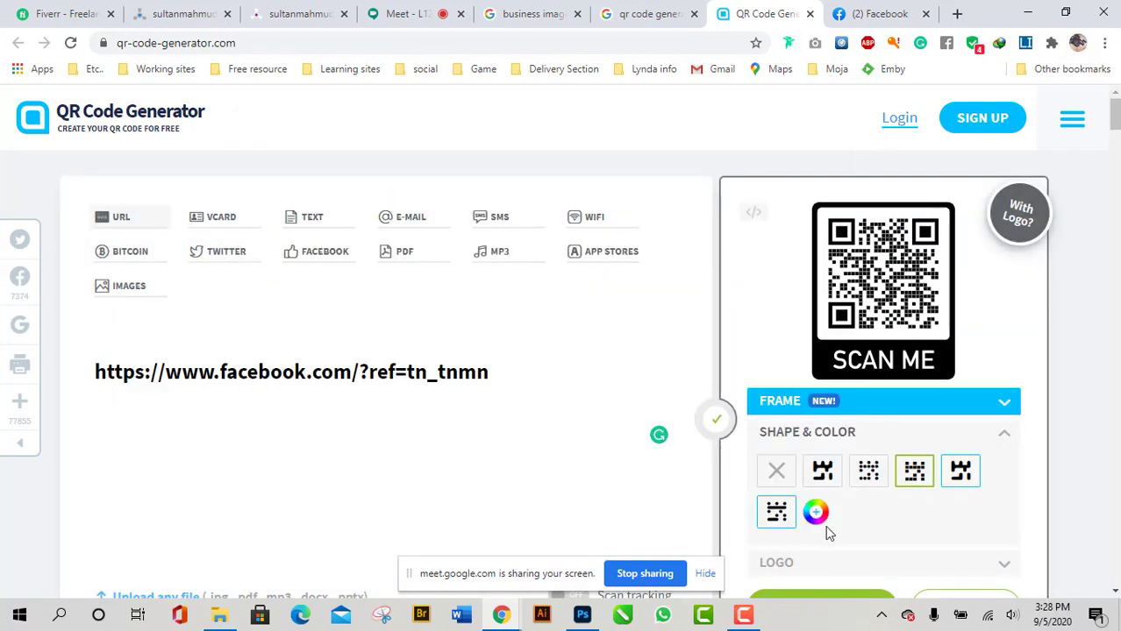
left_click(776, 513)
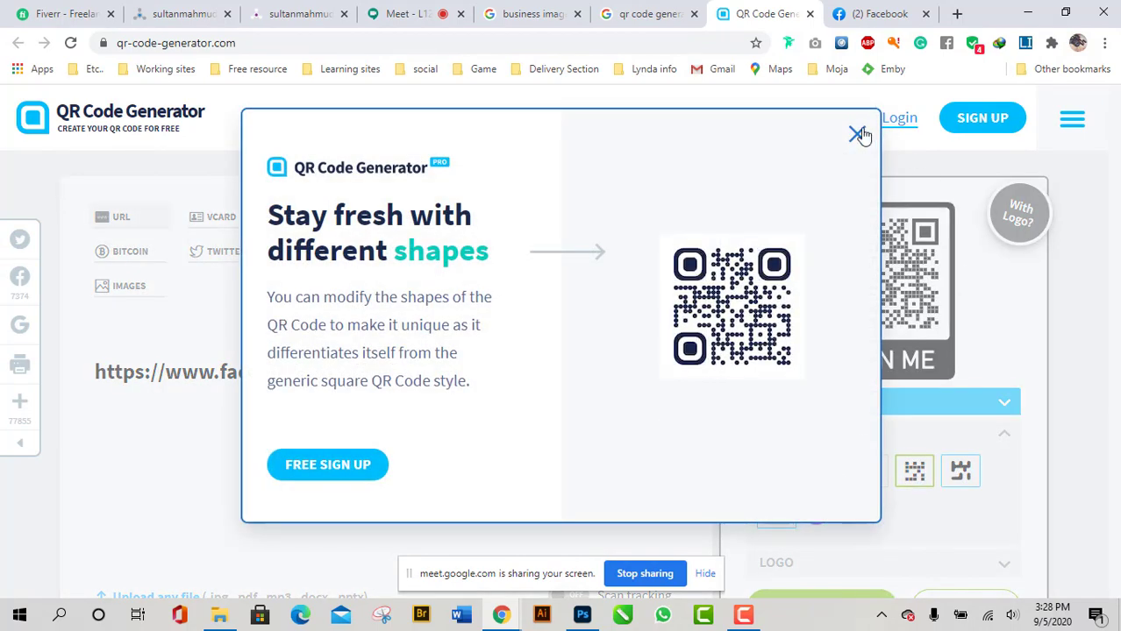
left_click(857, 134)
Try the preset green, white, blue, yellow, orange and red colors on the QR code.
scroll(908, 507, "down", 2)
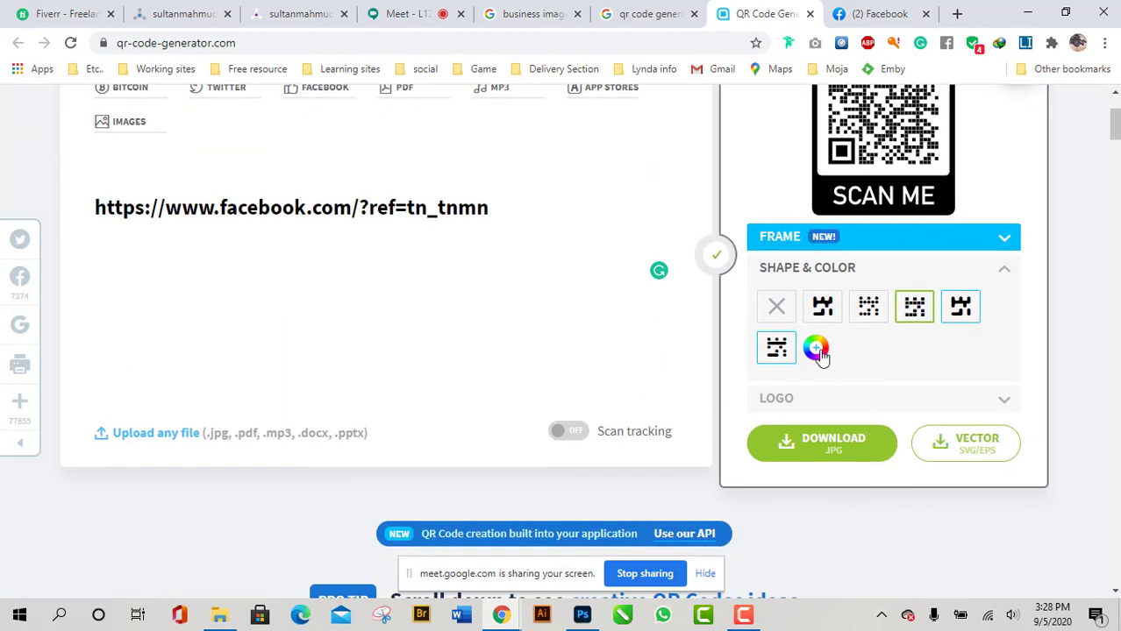
left_click(817, 350)
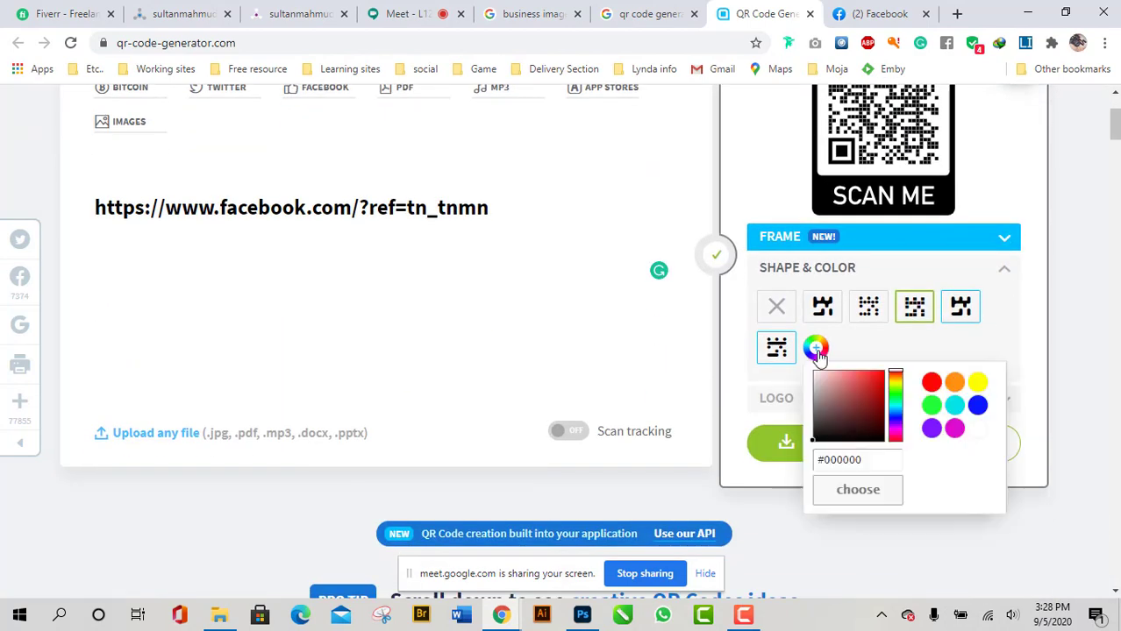
left_click(933, 407)
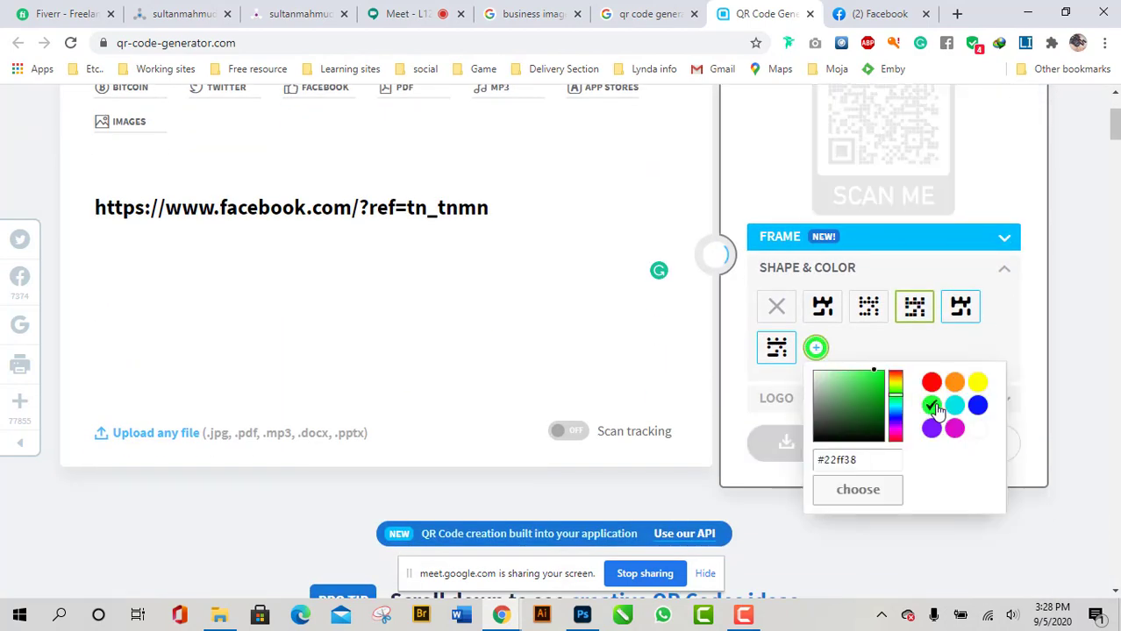
left_click(980, 431)
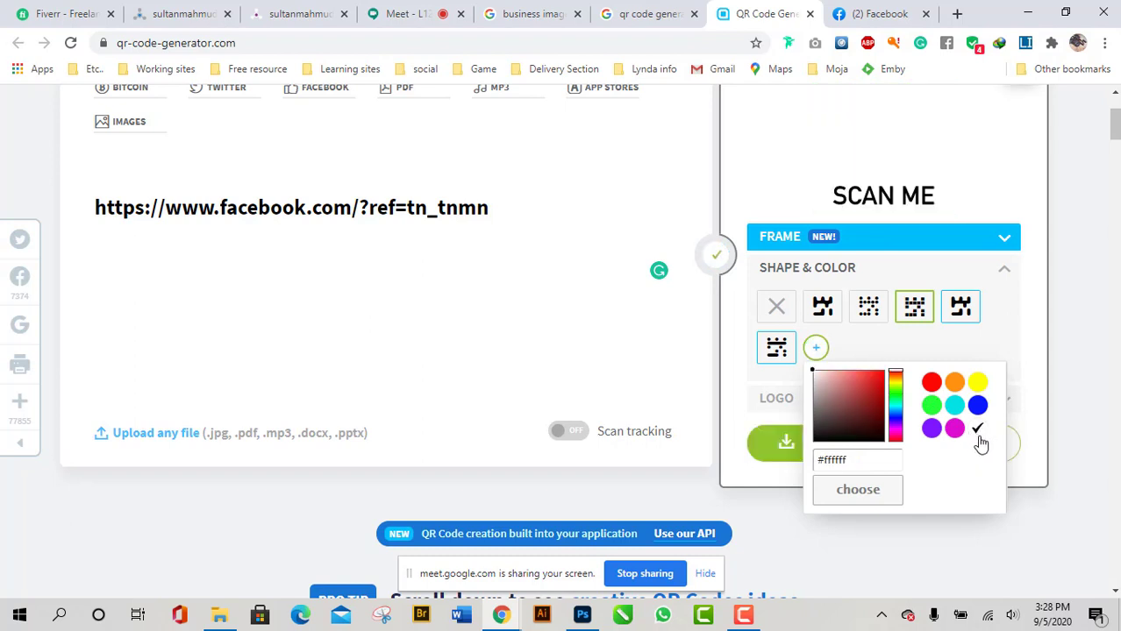
left_click(979, 407)
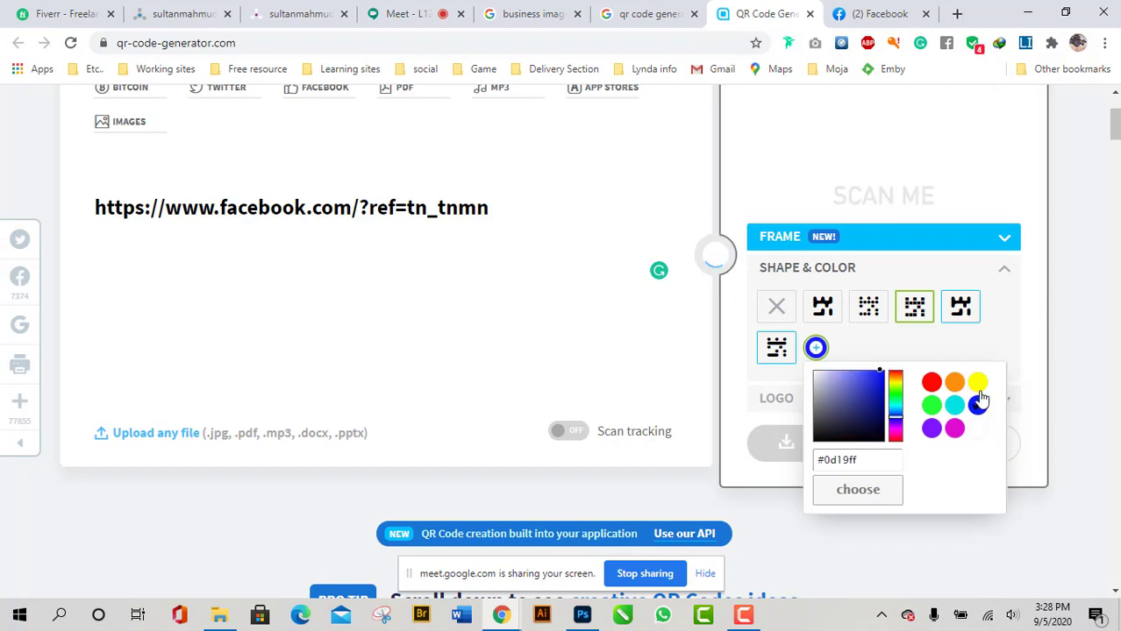
left_click(978, 382)
left_click(954, 382)
left_click(931, 383)
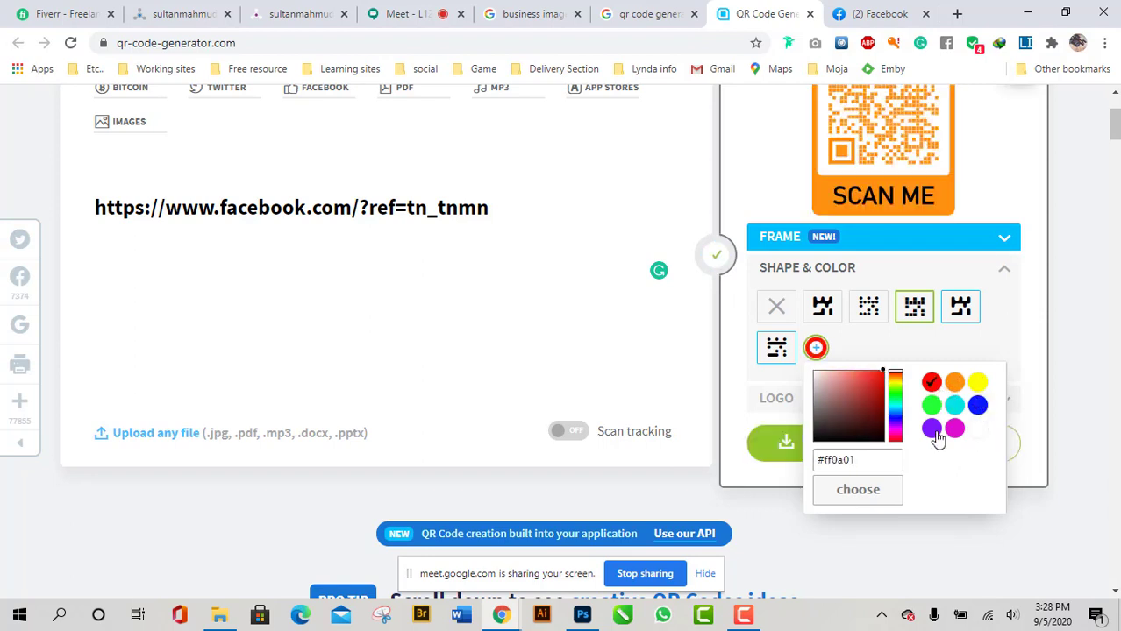
Preview the preset violet, magenta and cyan colors, and apply green #22ff38 to the QR code.
left_click(932, 430)
left_click(953, 430)
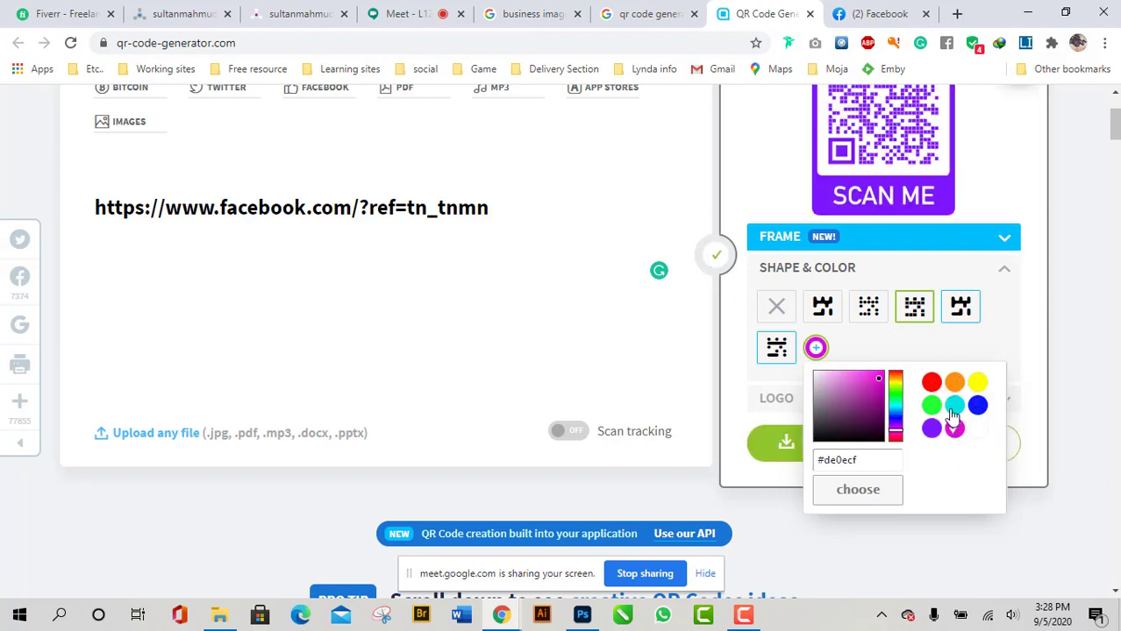
left_click(951, 408)
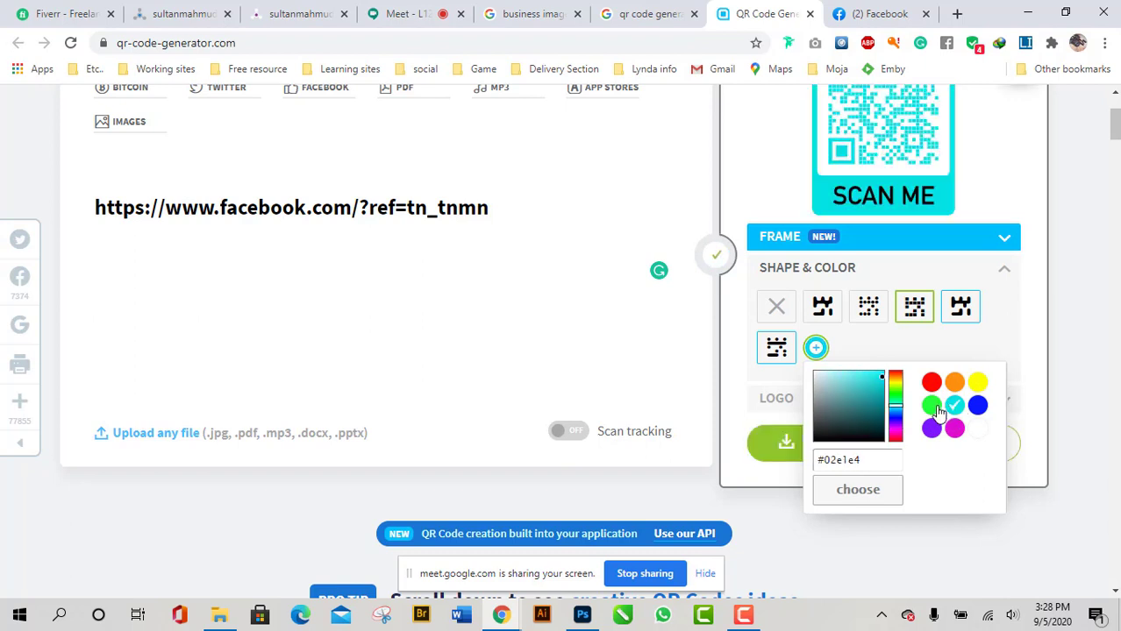
left_click(931, 405)
left_click(816, 348)
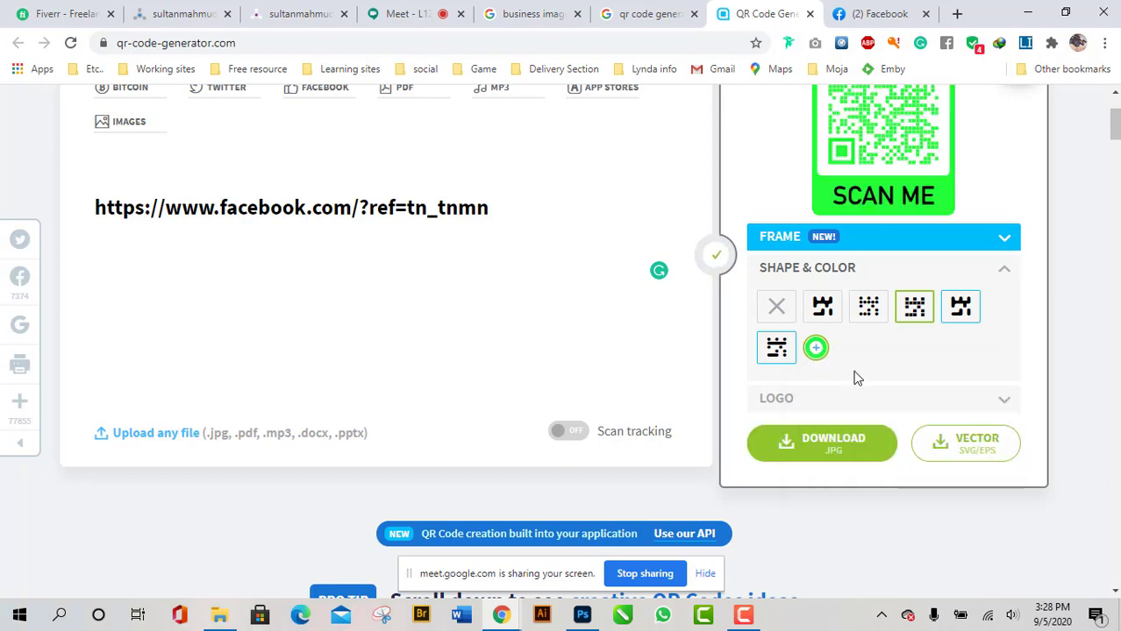
Try to download the QR code in vector format, and dismiss the free registration offer.
scroll(918, 404, "up", 1)
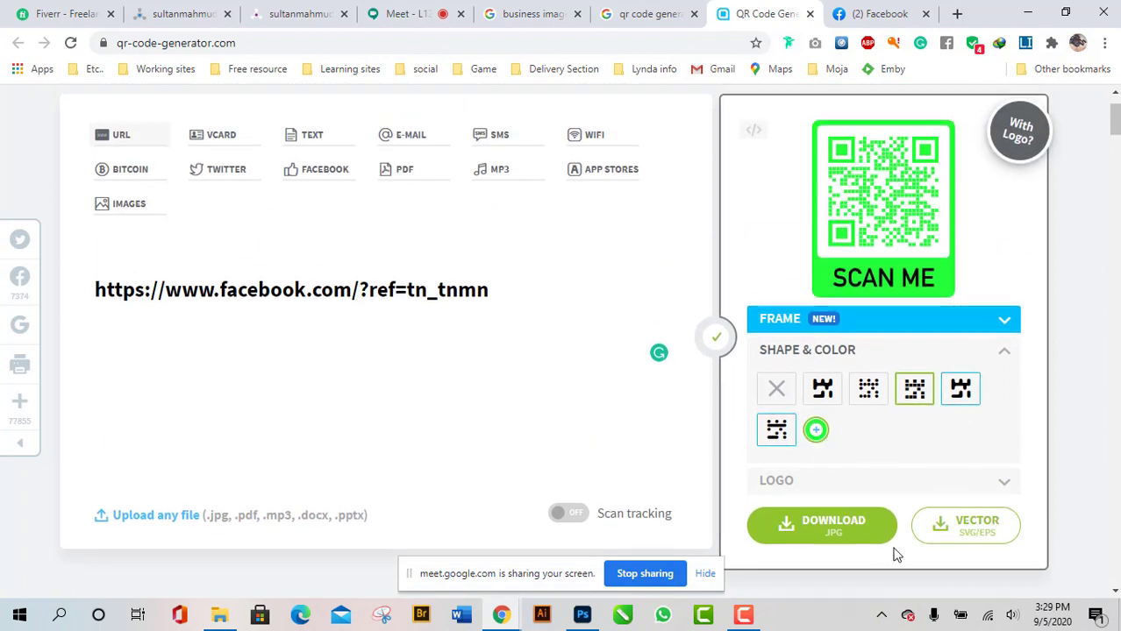
scroll(868, 547, "down", 1)
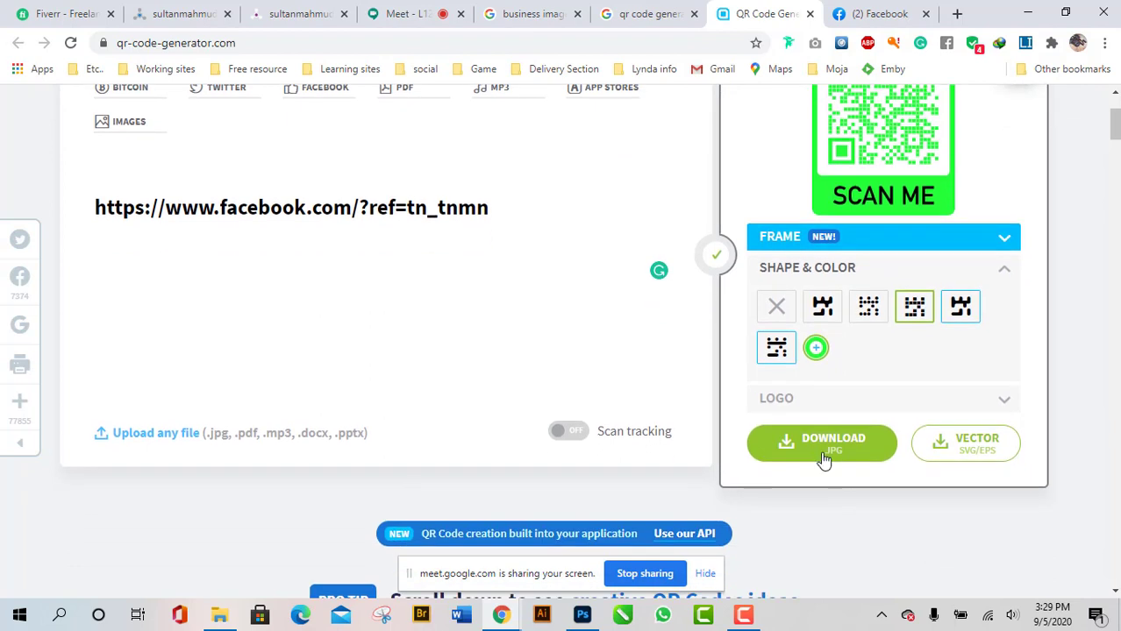
left_click(969, 450)
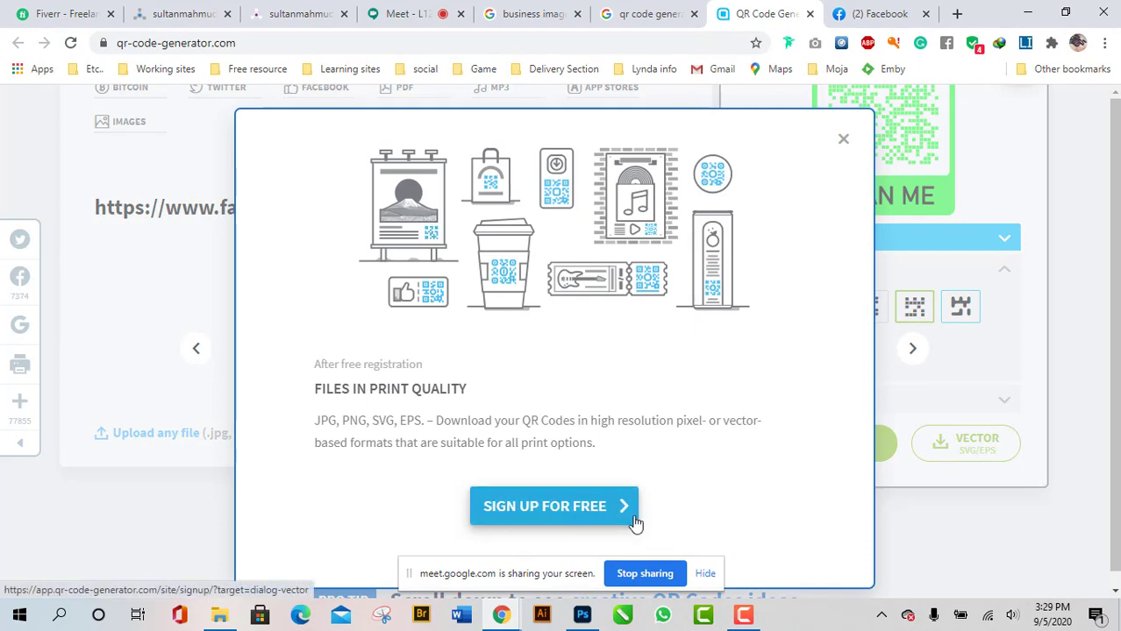
left_click(842, 139)
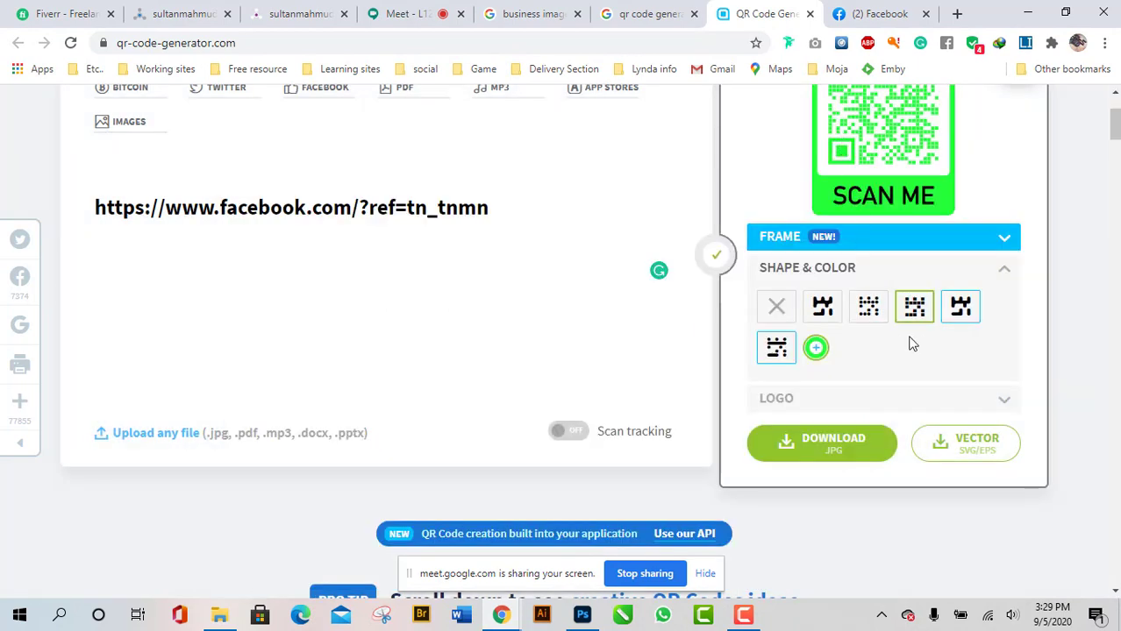
Download the green SCAN ME QR code with the JPG option, and dismiss the Pro customization offer.
scroll(927, 346, "down", 2)
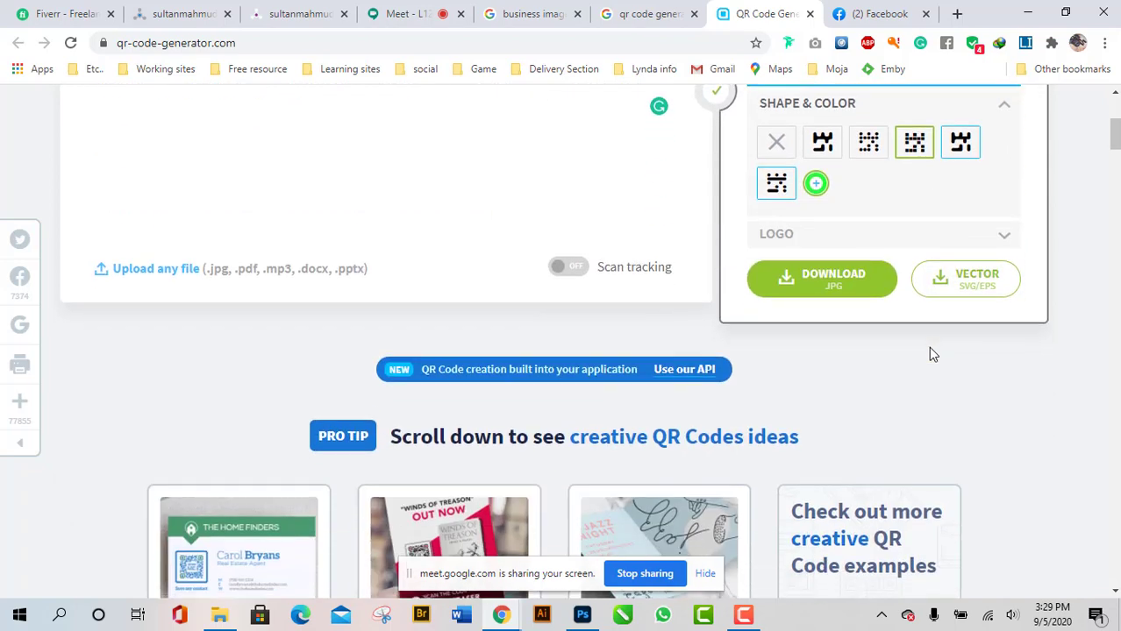
scroll(928, 347, "up", 3)
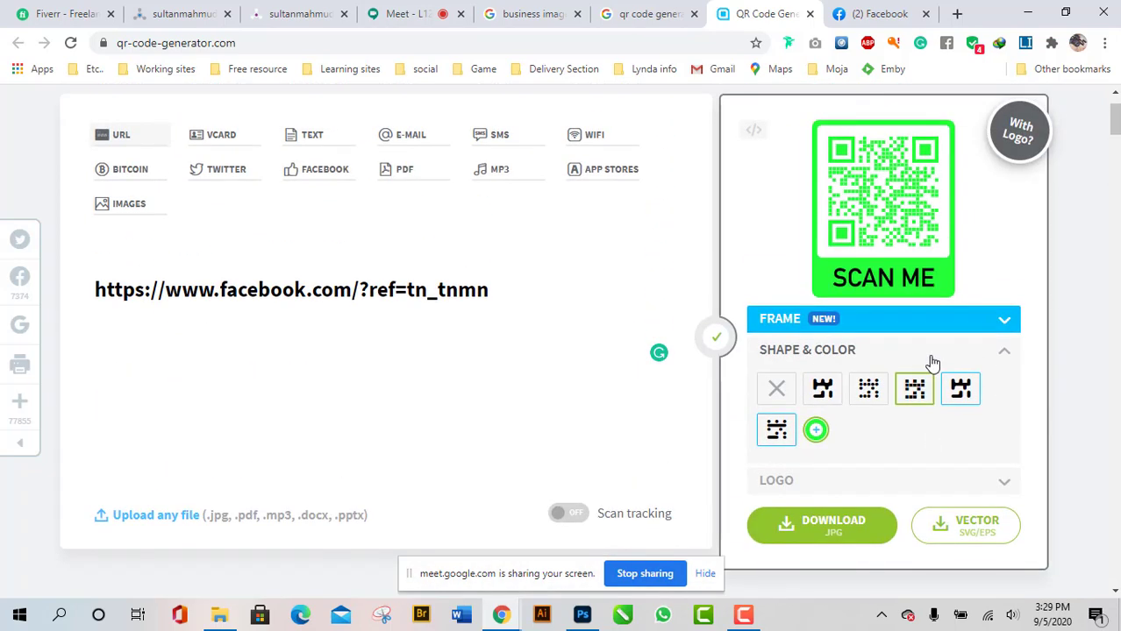
scroll(930, 357, "down", 1)
scroll(932, 367, "down", 1)
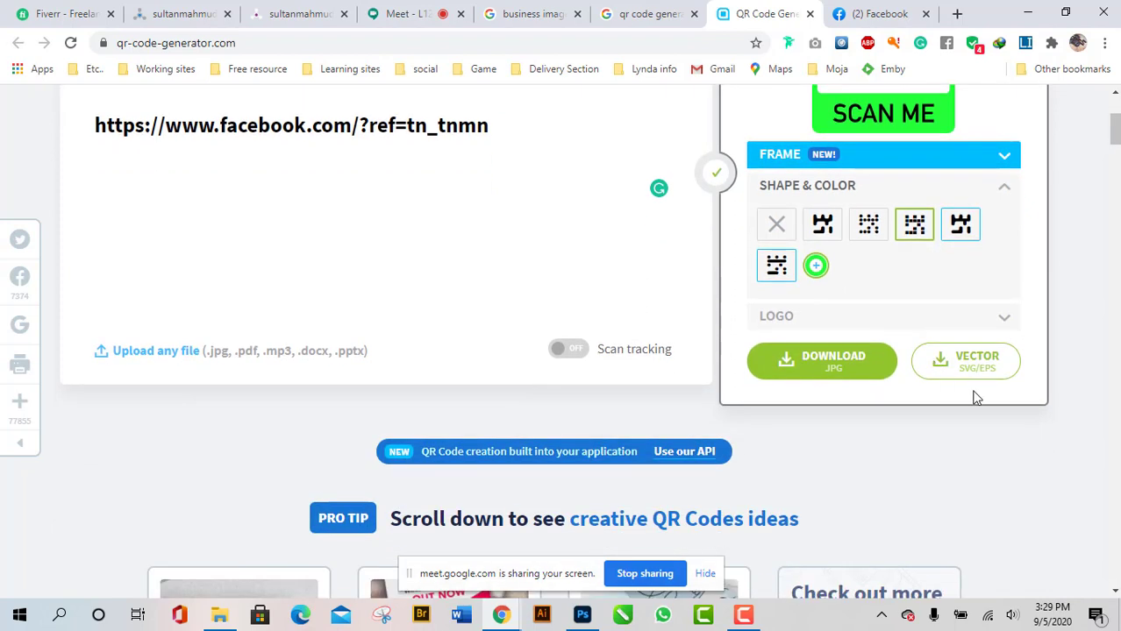
left_click(842, 374)
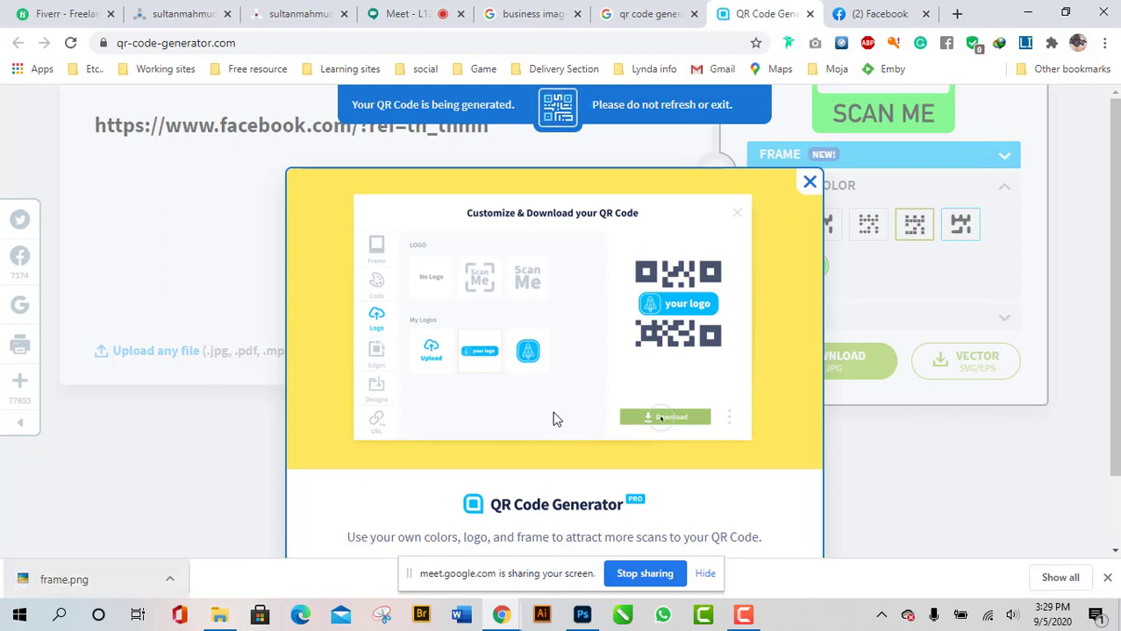
left_click(810, 182)
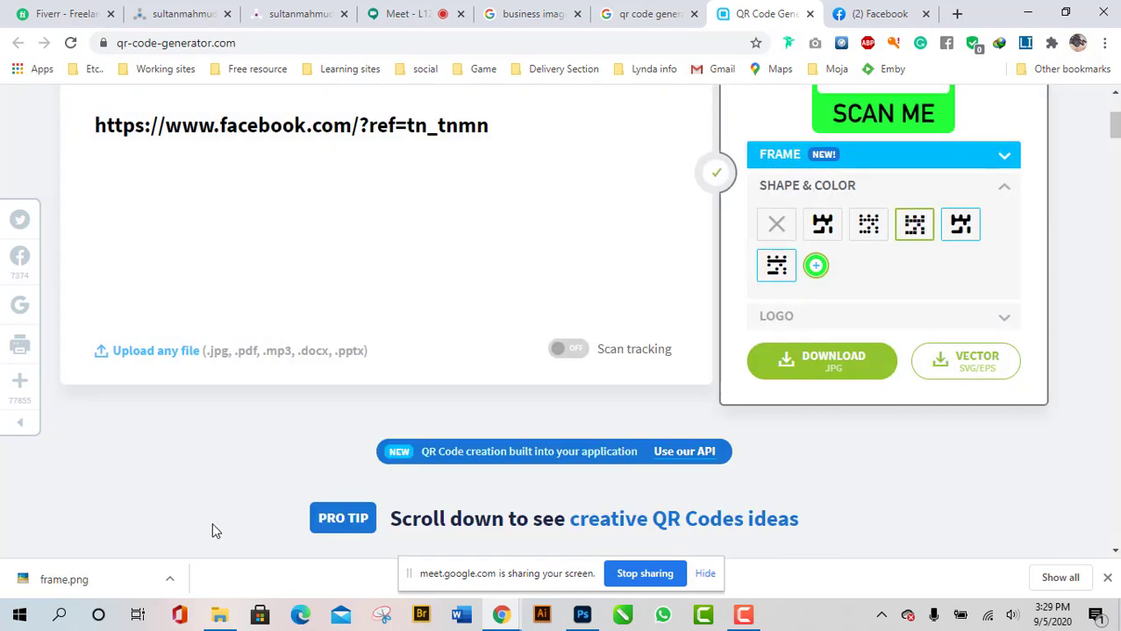
Examine the downloaded frame.png at different magnifications in the photo viewer, and close the viewer.
left_click(60, 580)
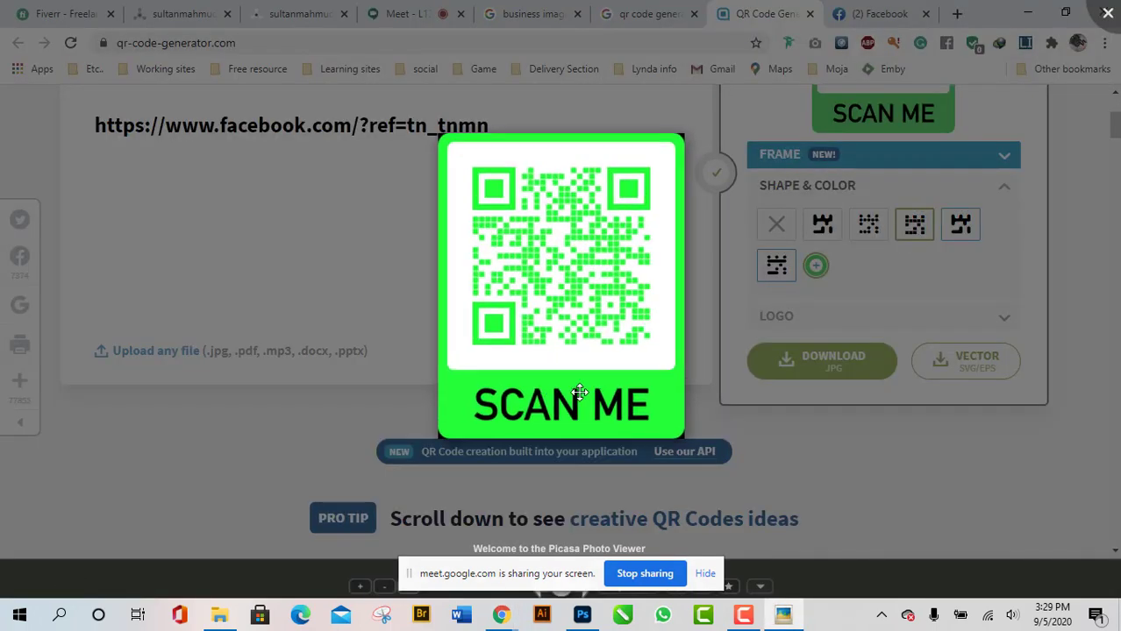
scroll(599, 383, "up", 3)
scroll(599, 384, "down", 3)
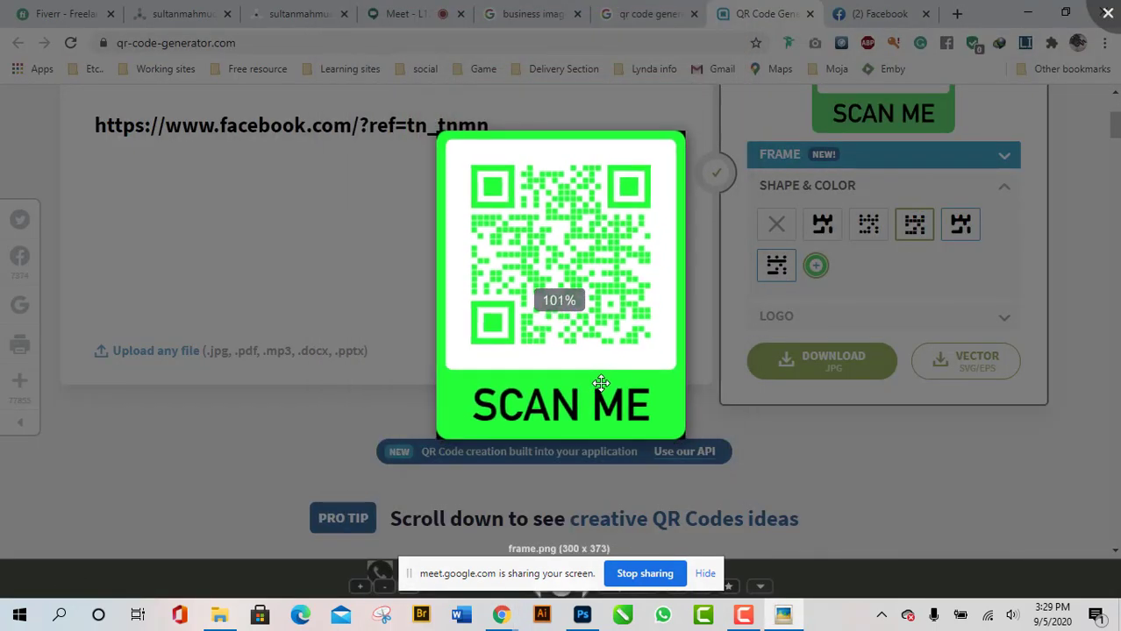
scroll(599, 384, "up", 1)
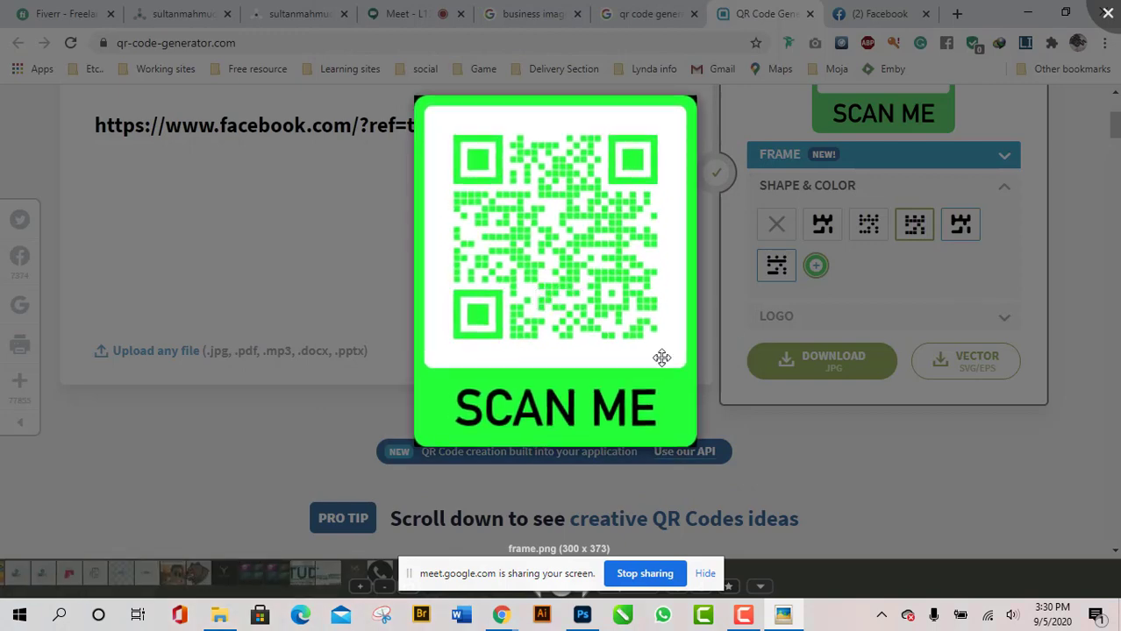
left_click(1073, 105)
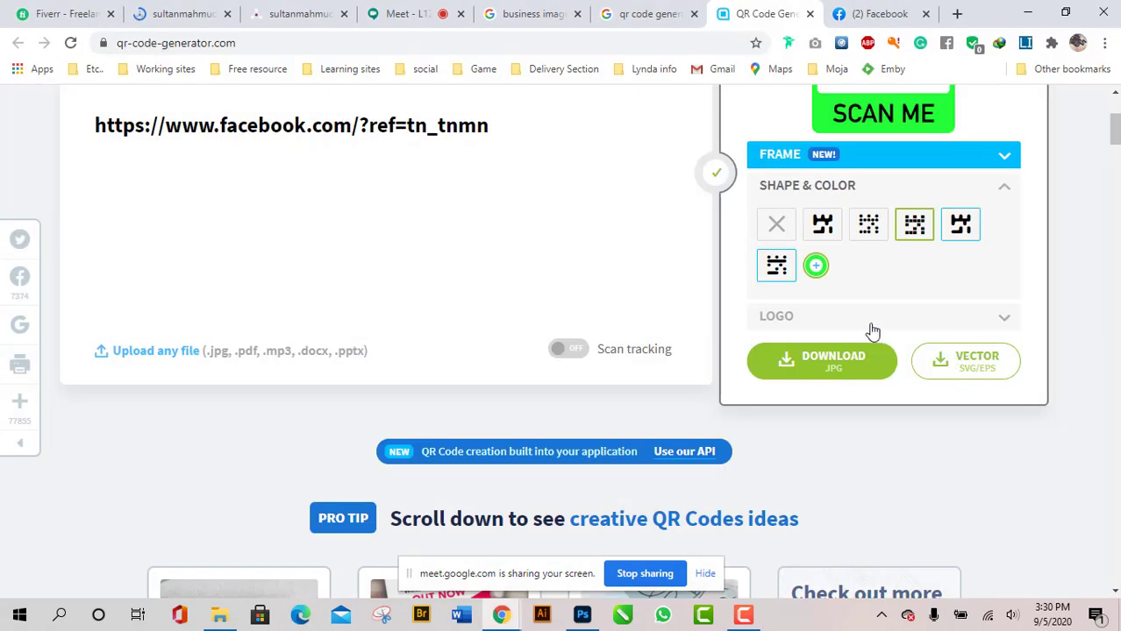
Try preset white and custom dark red #470a0a as the QR code's color, and vary the hue.
scroll(877, 320, "up", 1)
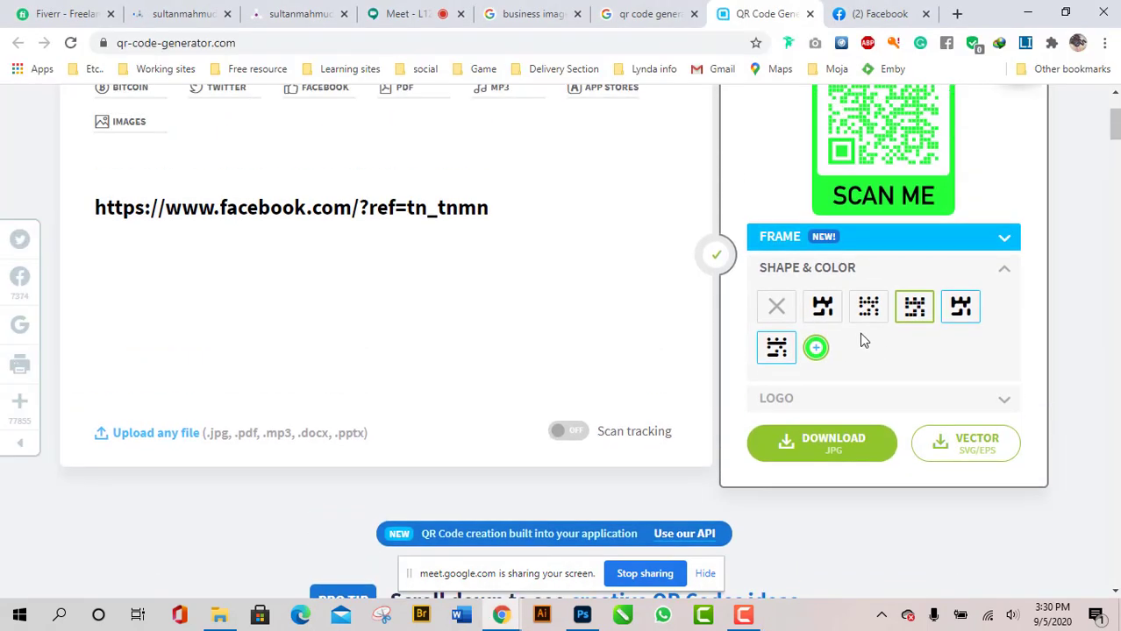
left_click(815, 348)
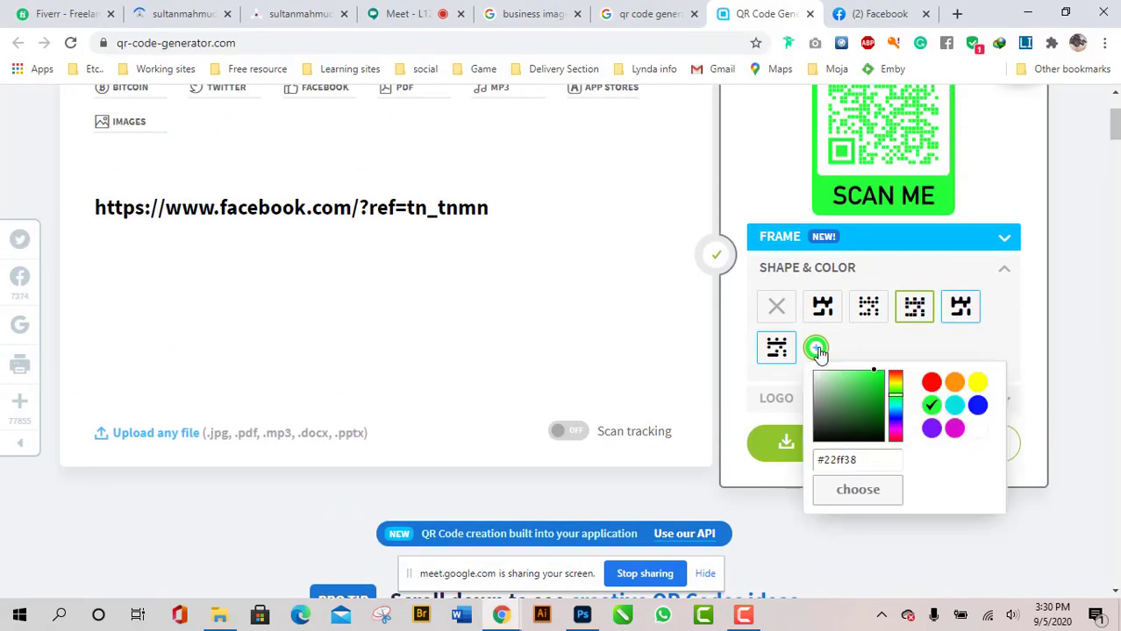
left_click(977, 435)
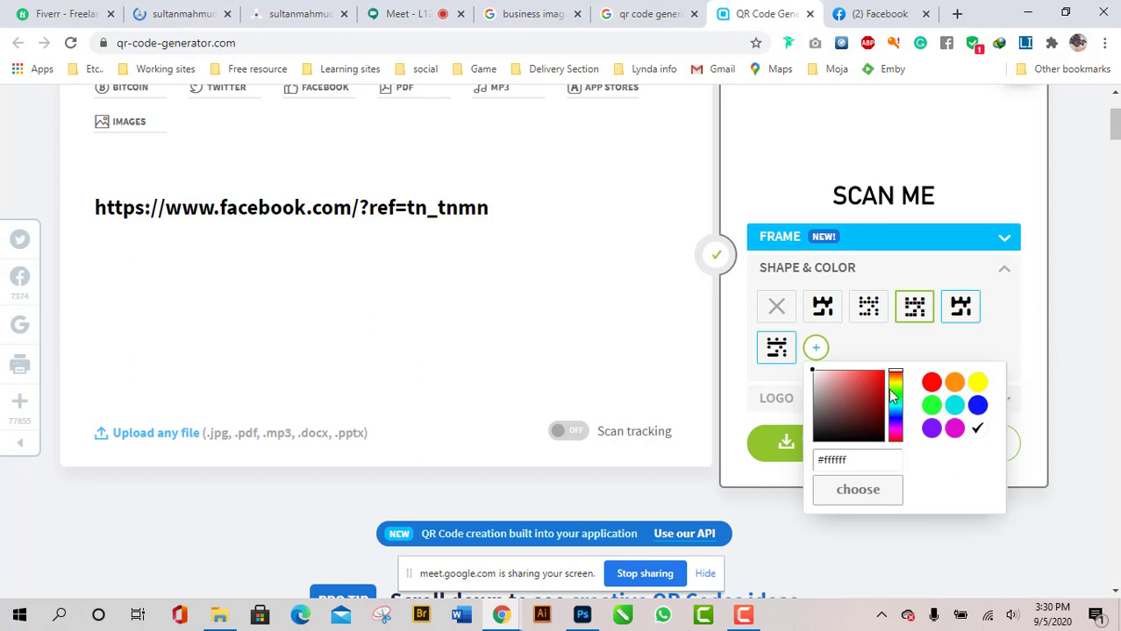
left_click(873, 421)
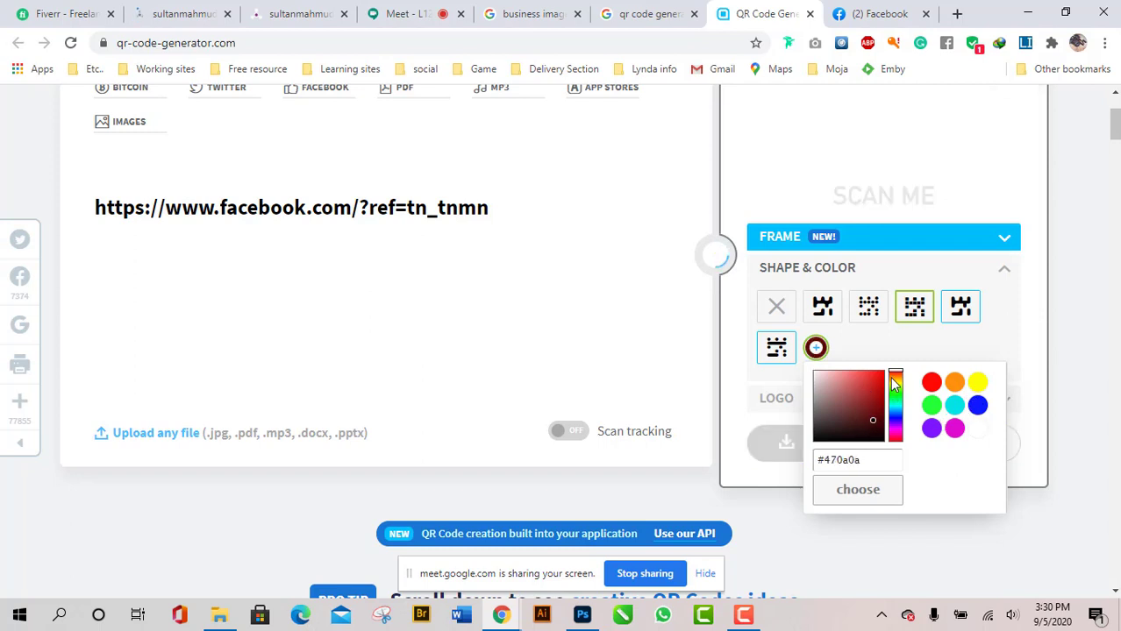
left_click(896, 403)
mouse_move(900, 413)
left_mouse_down()
mouse_move(898, 435)
mouse_move(898, 402)
mouse_move(896, 450)
left_mouse_up()
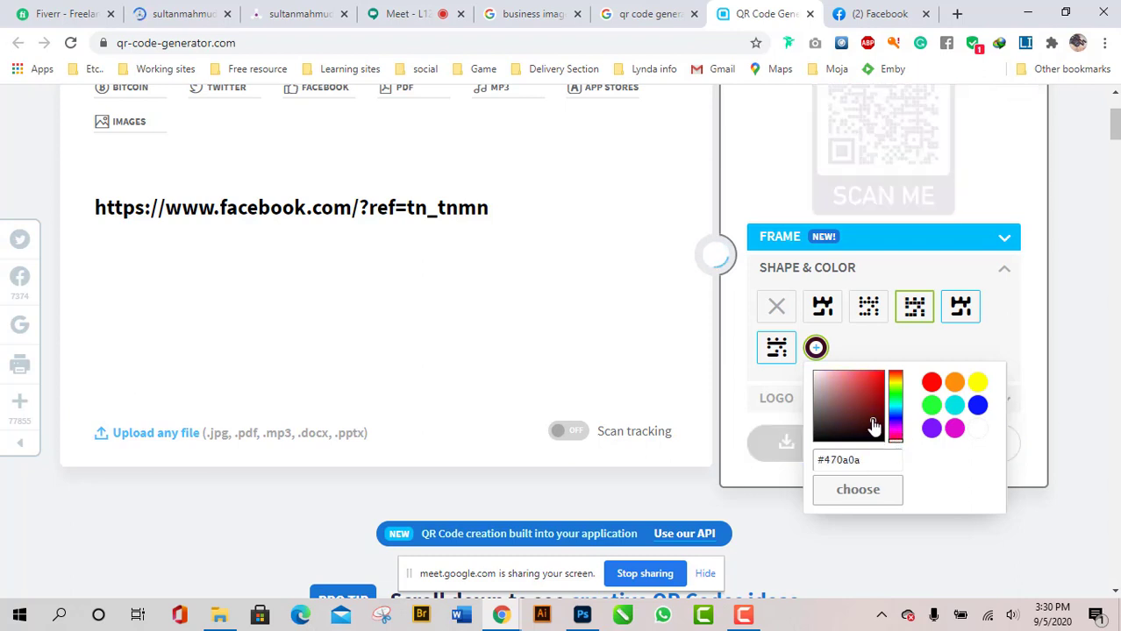
Set the QR code's custom color to dark olive green #4a5906 and close the color picker.
left_click(875, 409)
mouse_move(875, 409)
left_mouse_down()
mouse_move(875, 391)
mouse_move(878, 418)
mouse_move(899, 433)
mouse_move(899, 392)
left_mouse_up()
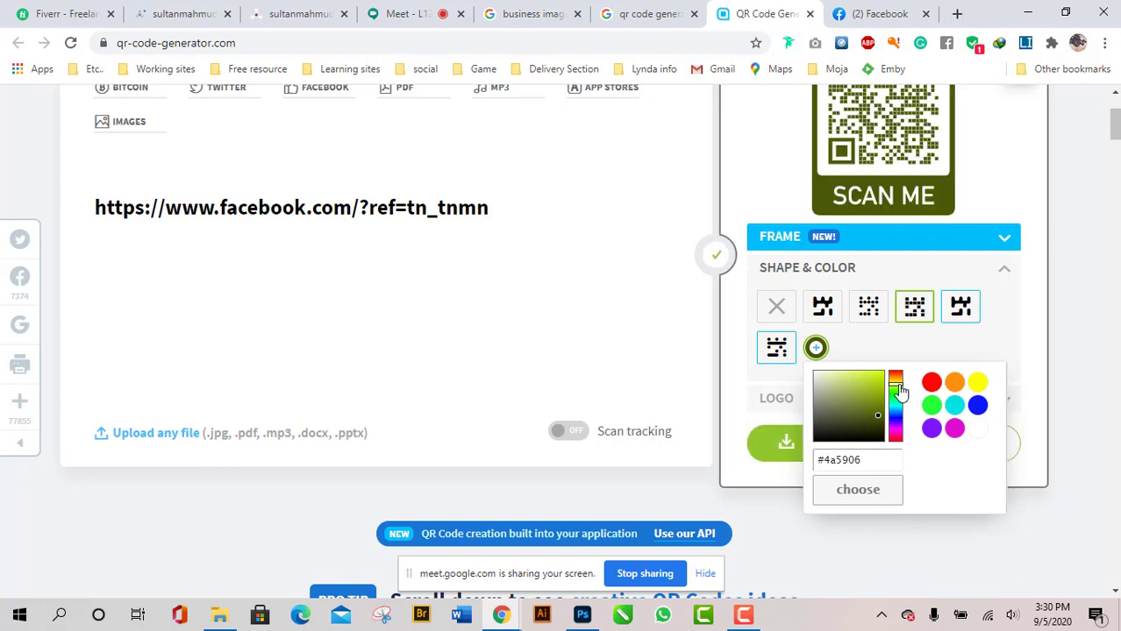
left_click(1008, 314)
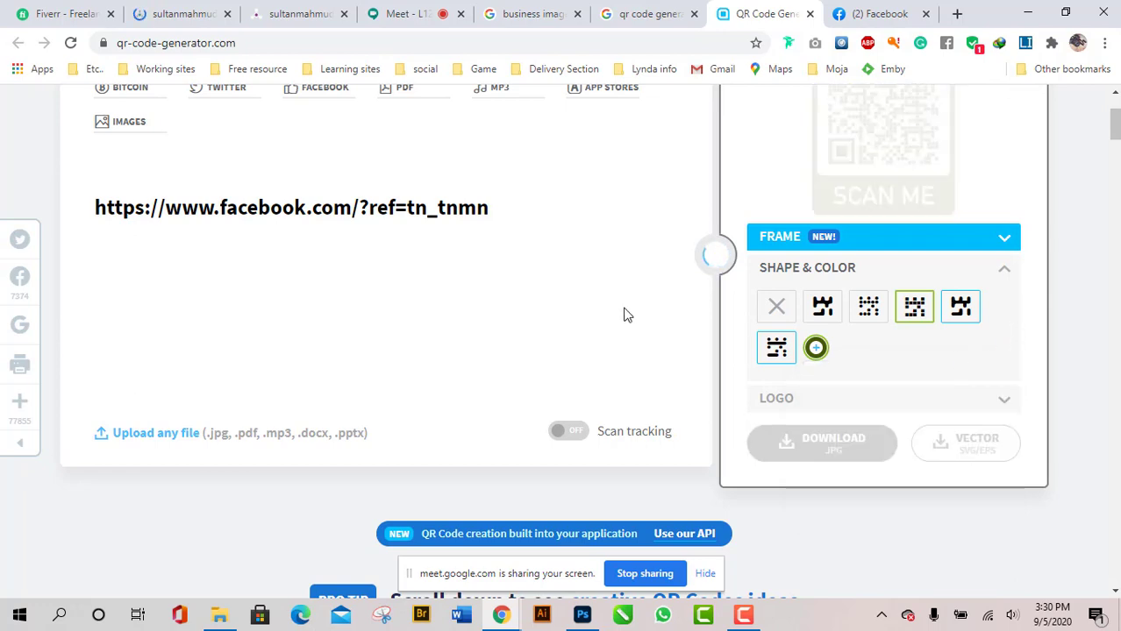
Look through the Google results for "qr code generator" down to the related searches, and return to the QR Code Generator page.
scroll(625, 310, "up", 2)
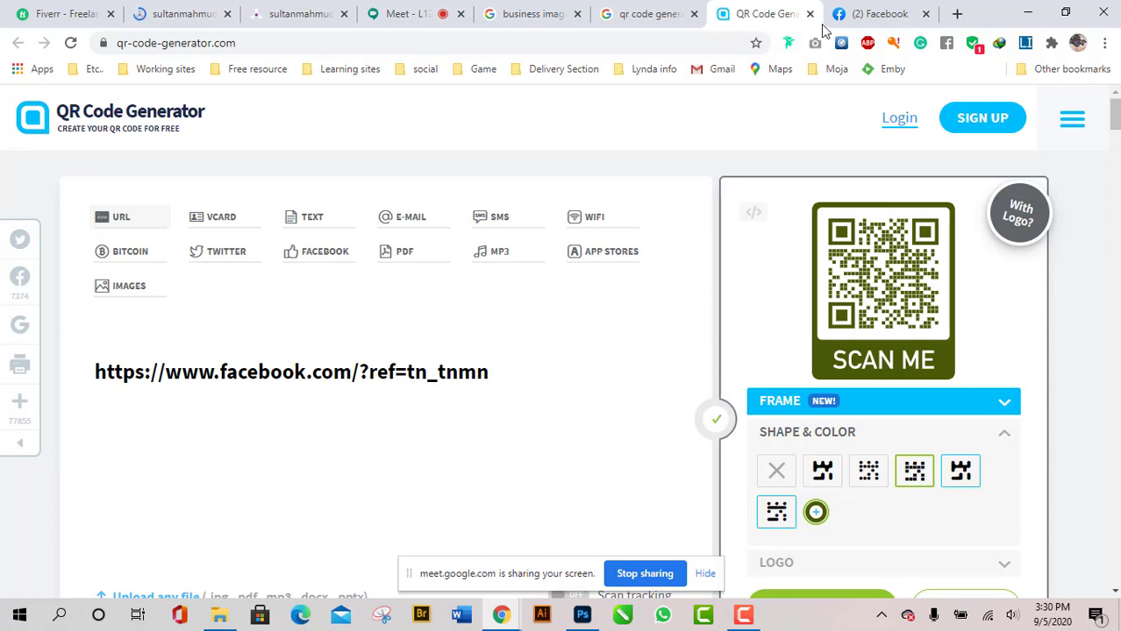
left_click(666, 13)
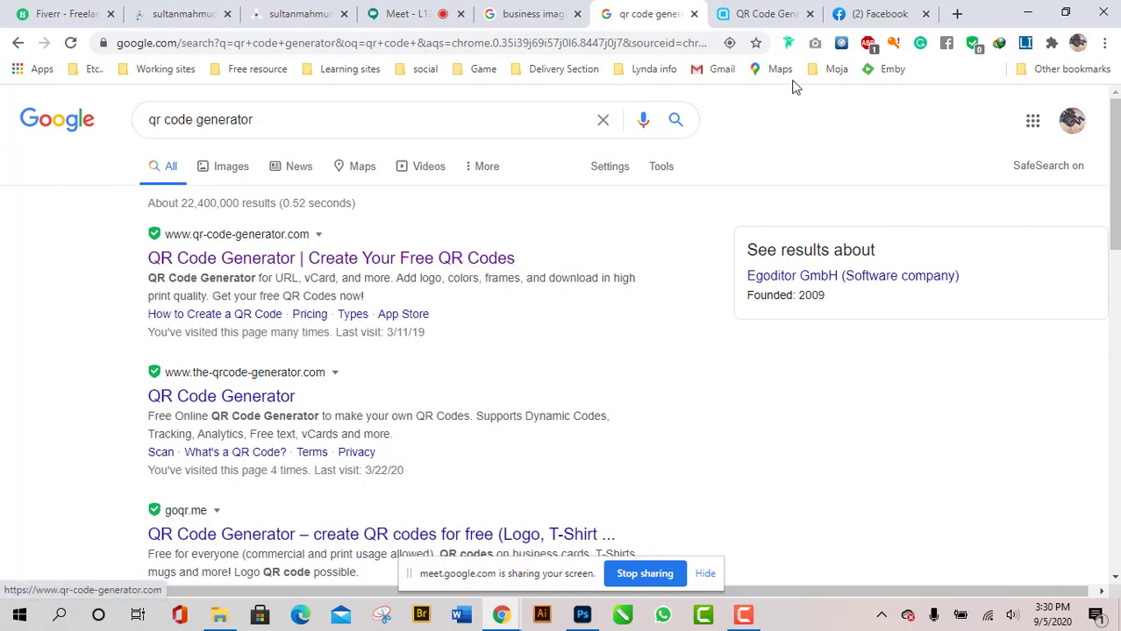
scroll(565, 317, "down", 5)
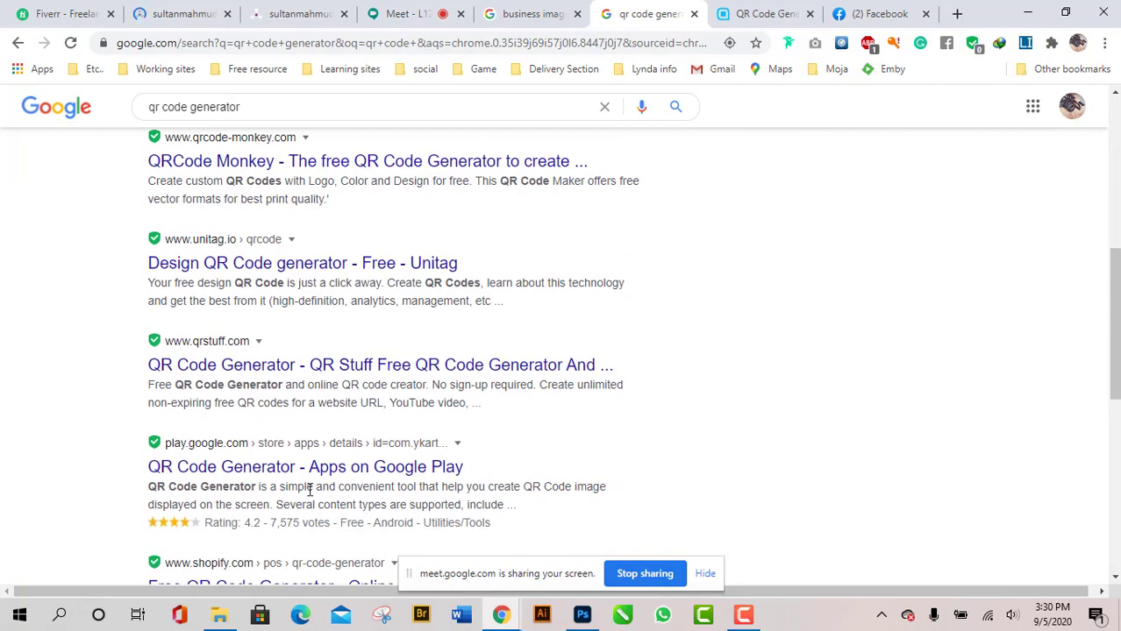
scroll(393, 470, "down", 5)
scroll(400, 465, "down", 2)
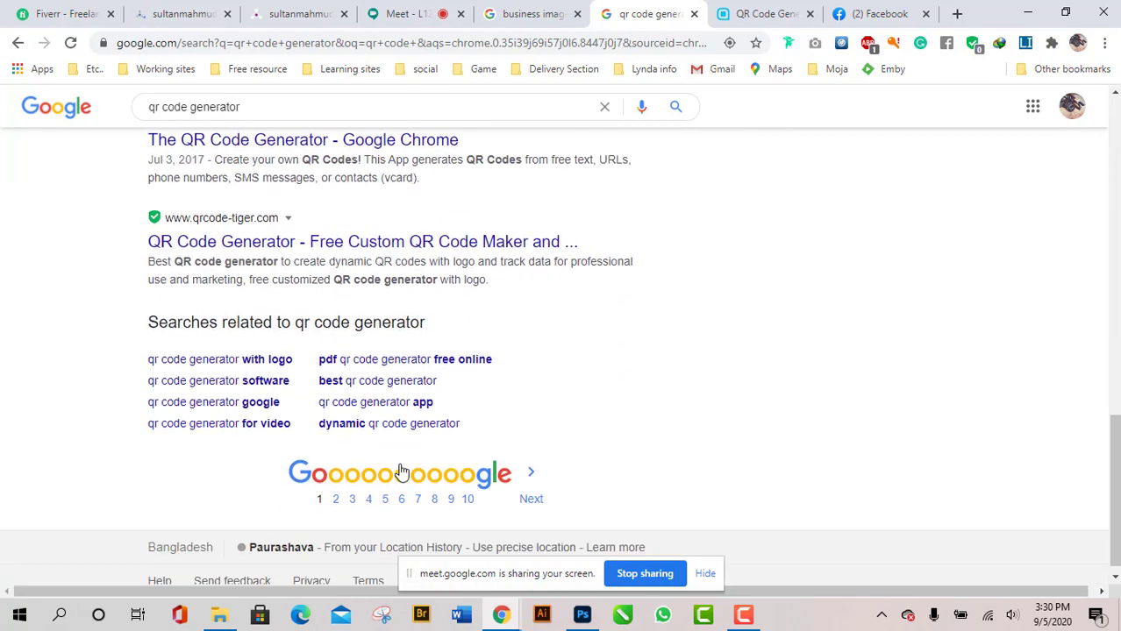
scroll(400, 465, "up", 12)
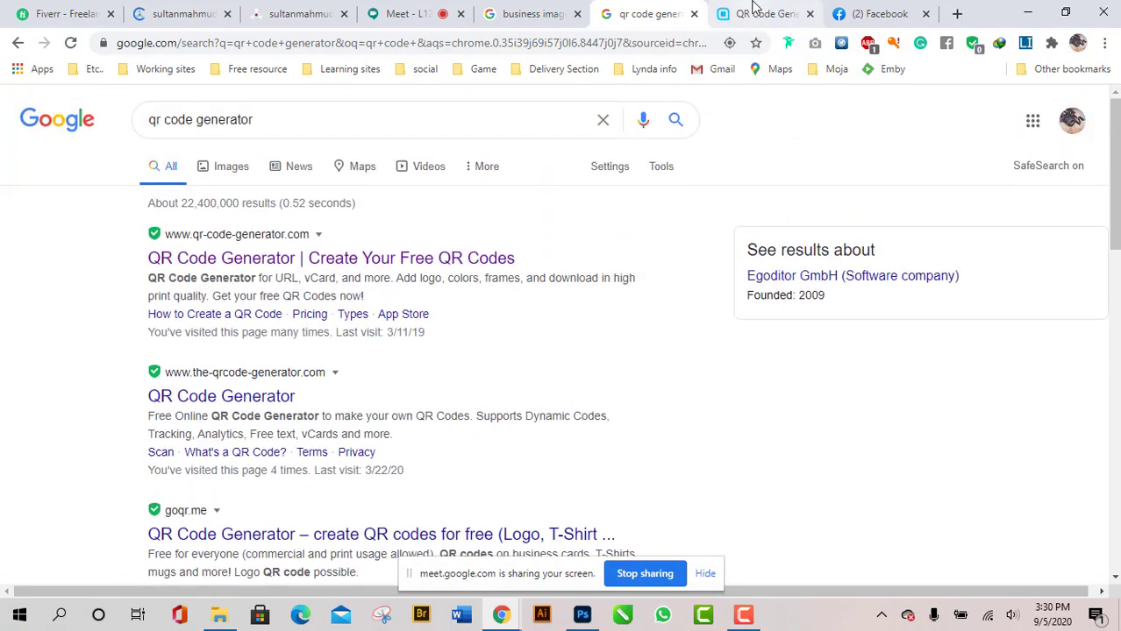
left_click(754, 14)
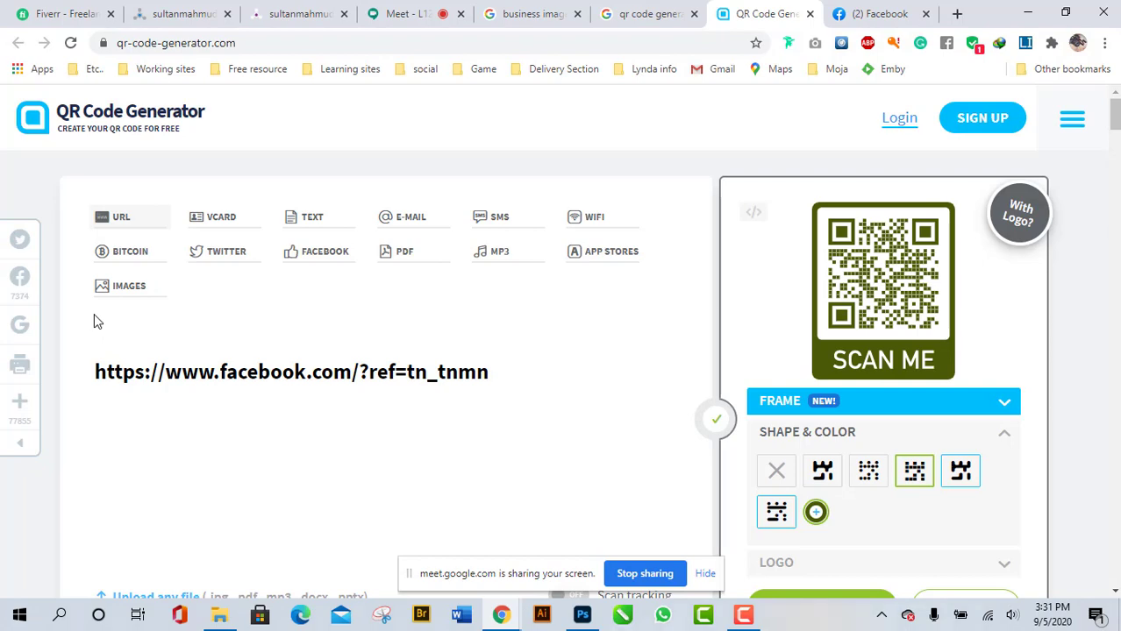
left_click(861, 11)
left_click(776, 9)
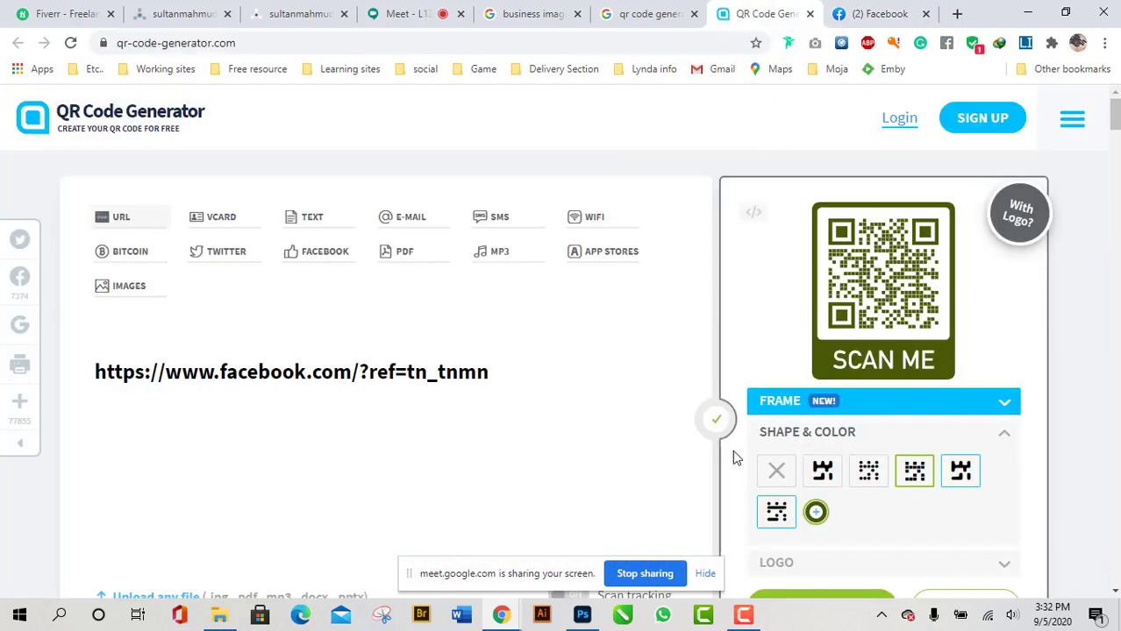
left_click(612, 9)
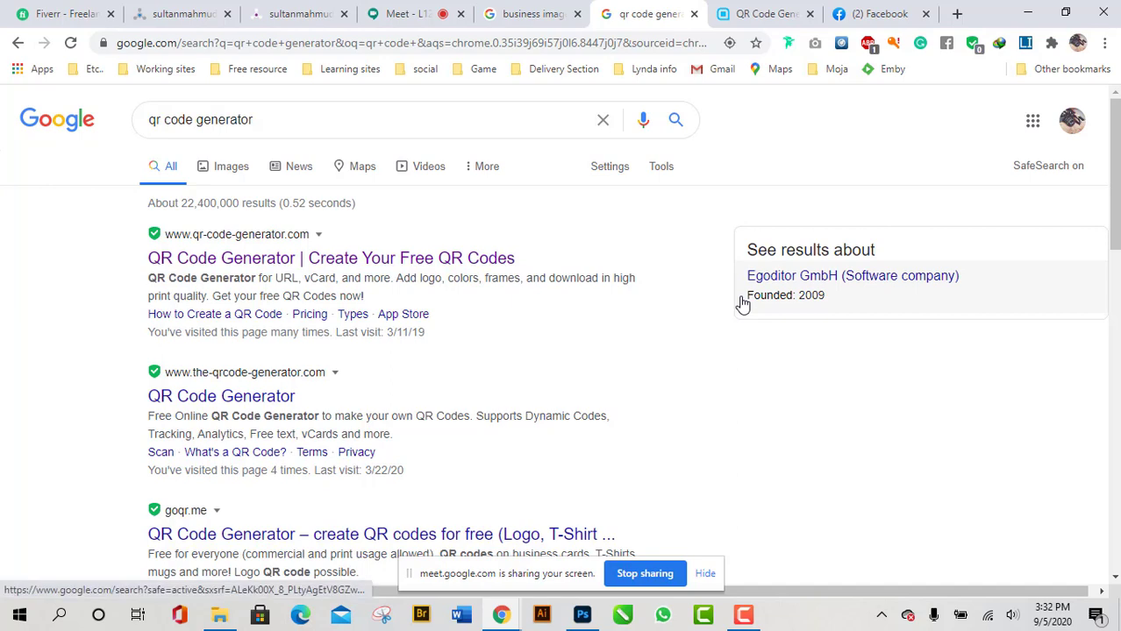
left_click(761, 13)
left_click(635, 8)
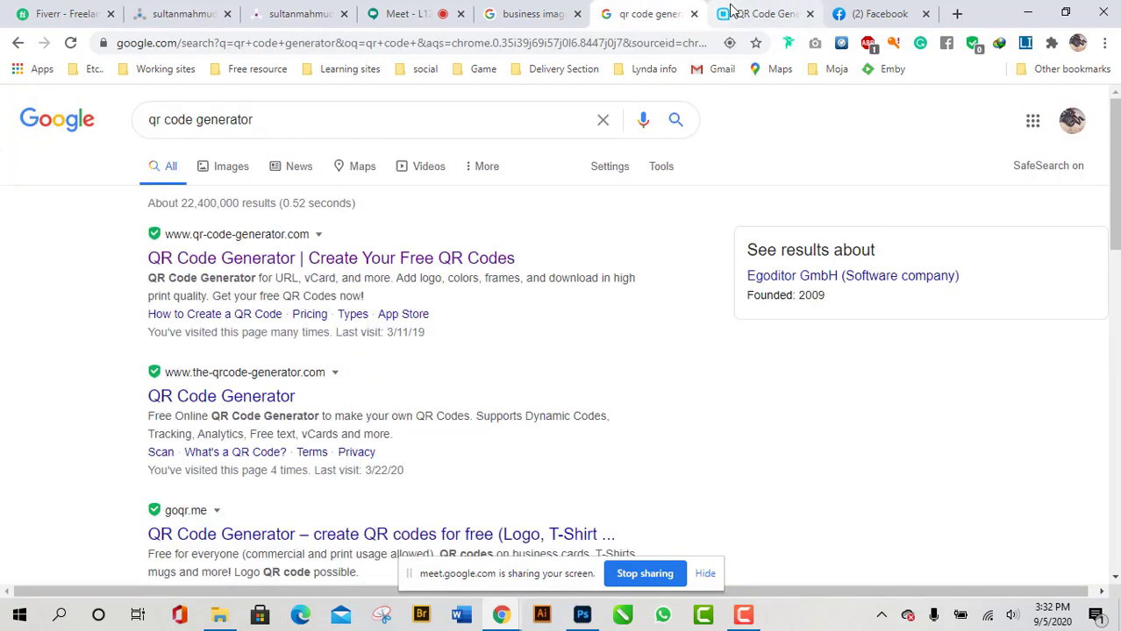
left_click(735, 11)
left_click(663, 8)
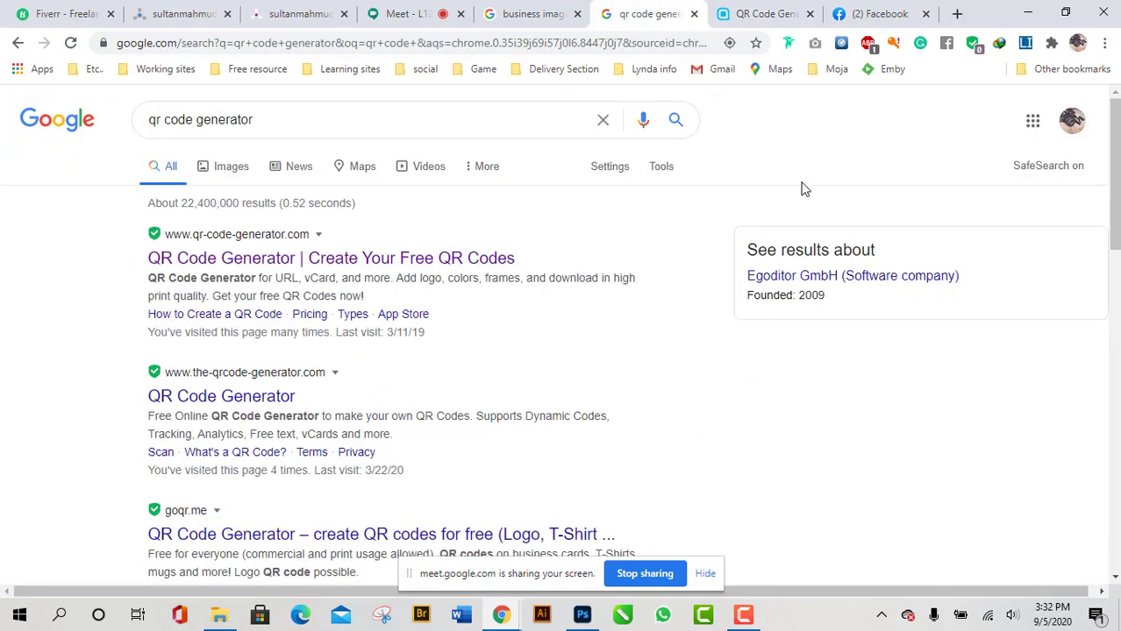
left_click(752, 13)
left_click(685, 8)
left_click_drag(158, 124, 145, 132)
Close the QR code search, QR Code Generator and Facebook pages, and minimize the browser to show the 11th Class folder.
left_click(693, 14)
left_click(693, 14)
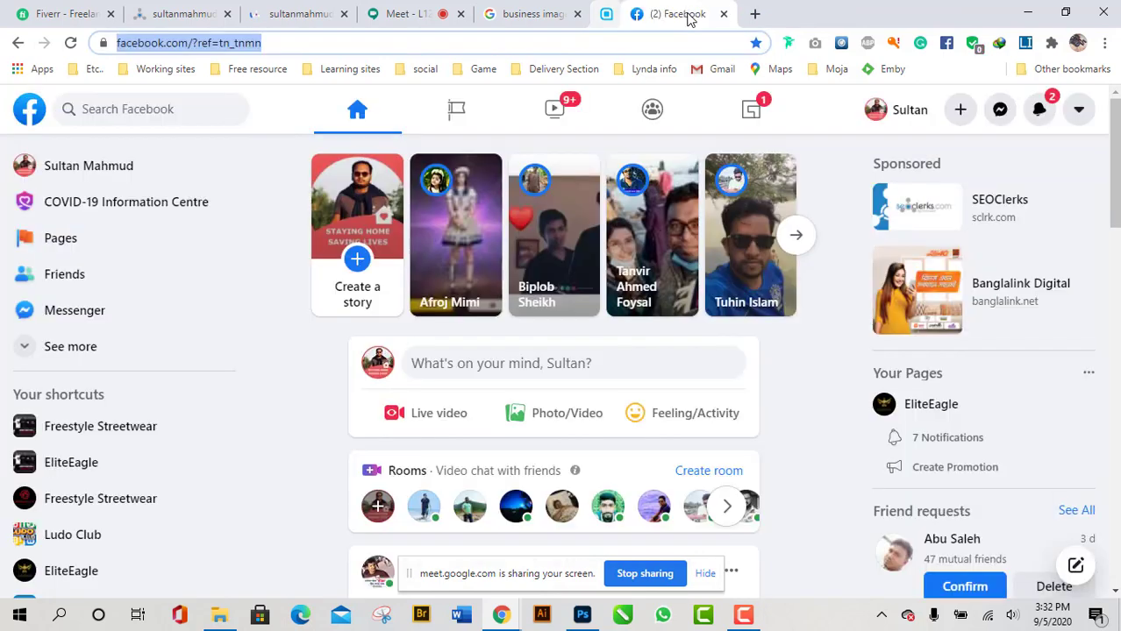
left_click(691, 14)
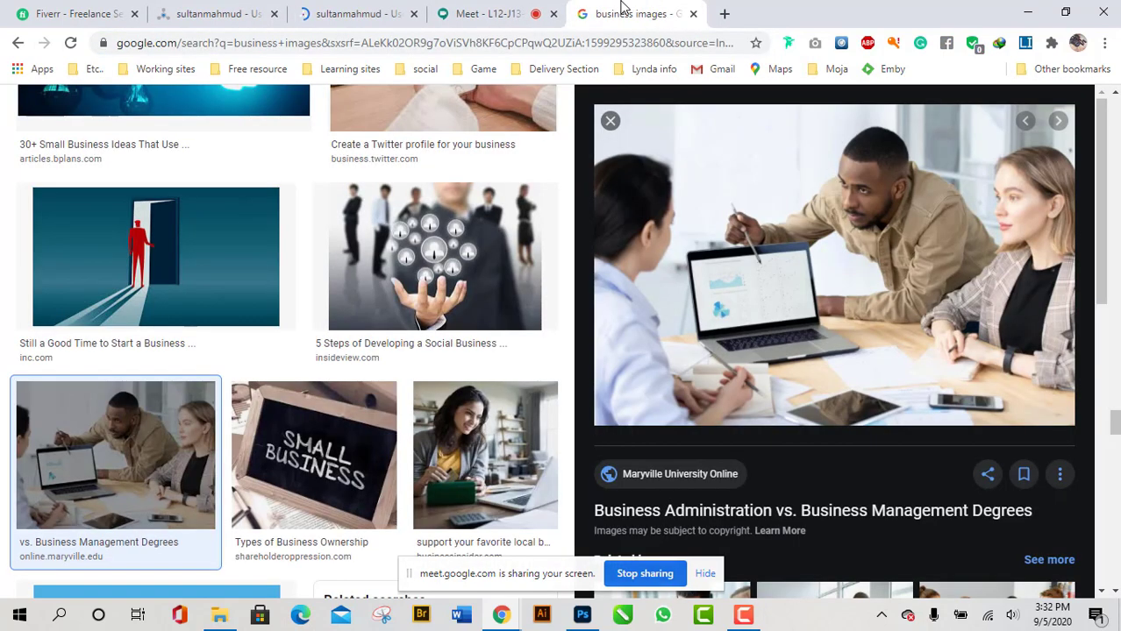
left_click(548, 7)
left_click(163, 11)
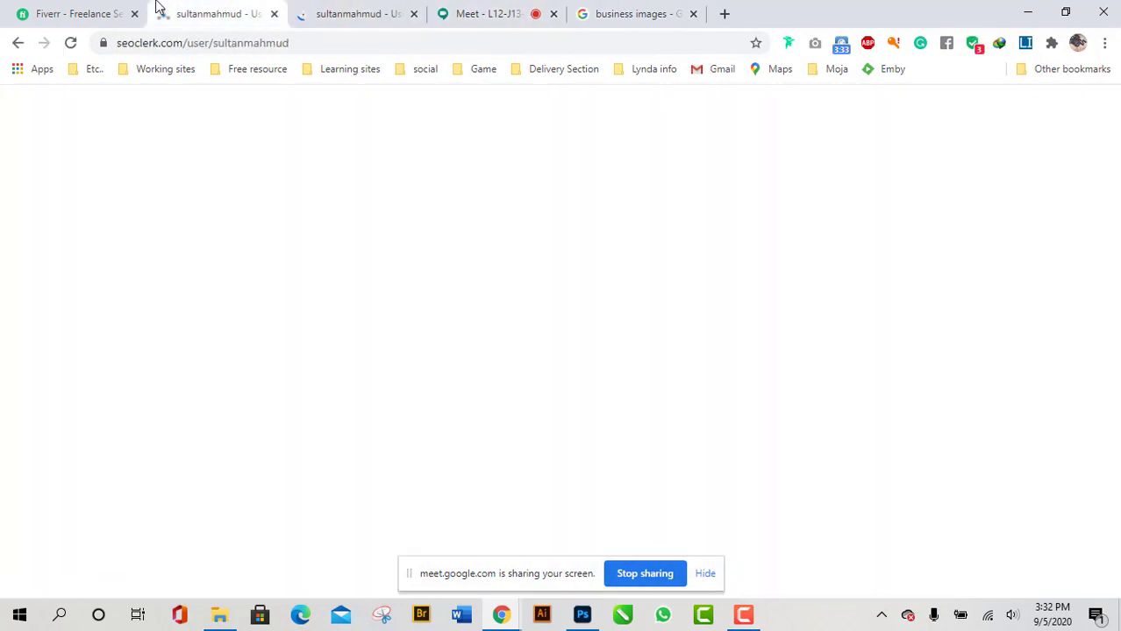
left_click(72, 7)
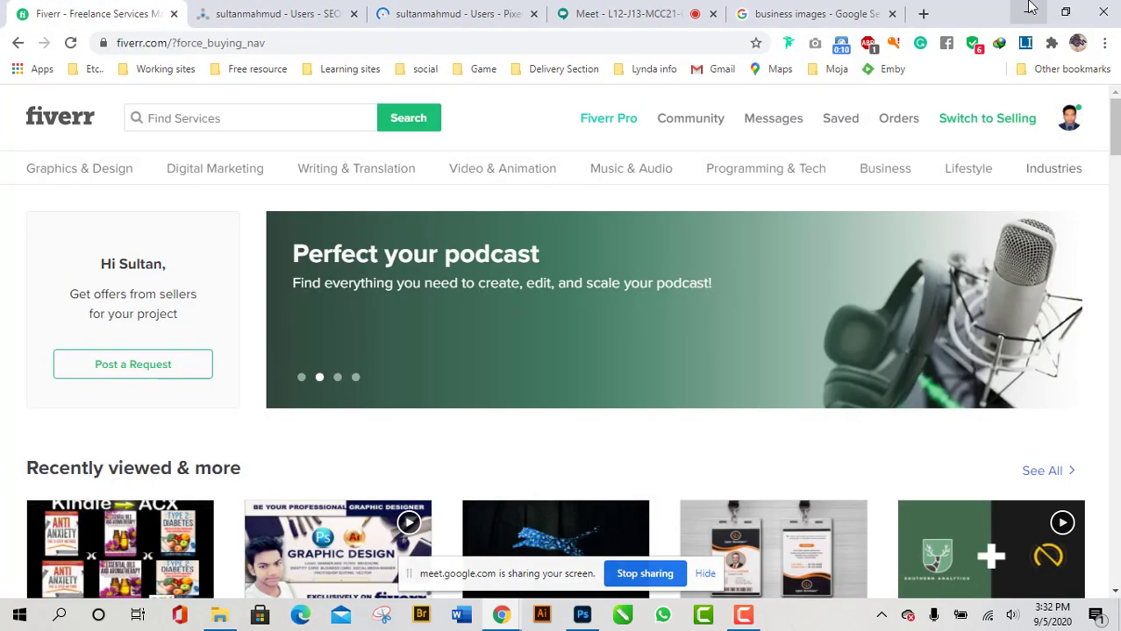
left_click(1027, 10)
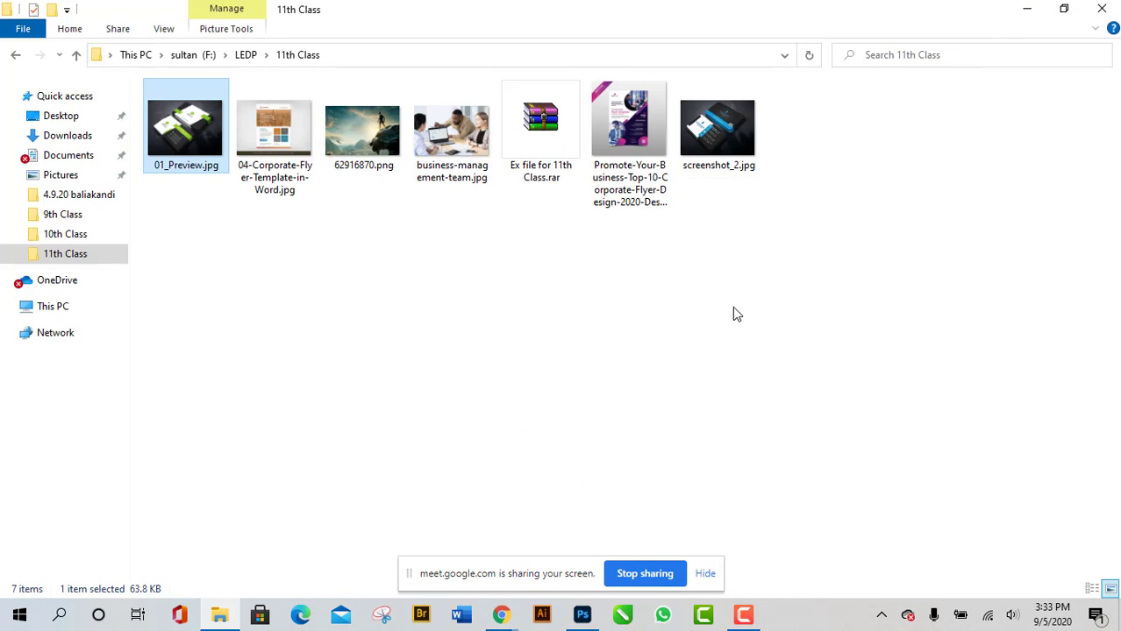
View the Promote-Your-Business corporate flyer image, and examine the business card design in 01_Preview.jpg at different magnifications.
left_click(637, 168)
double_click(637, 169)
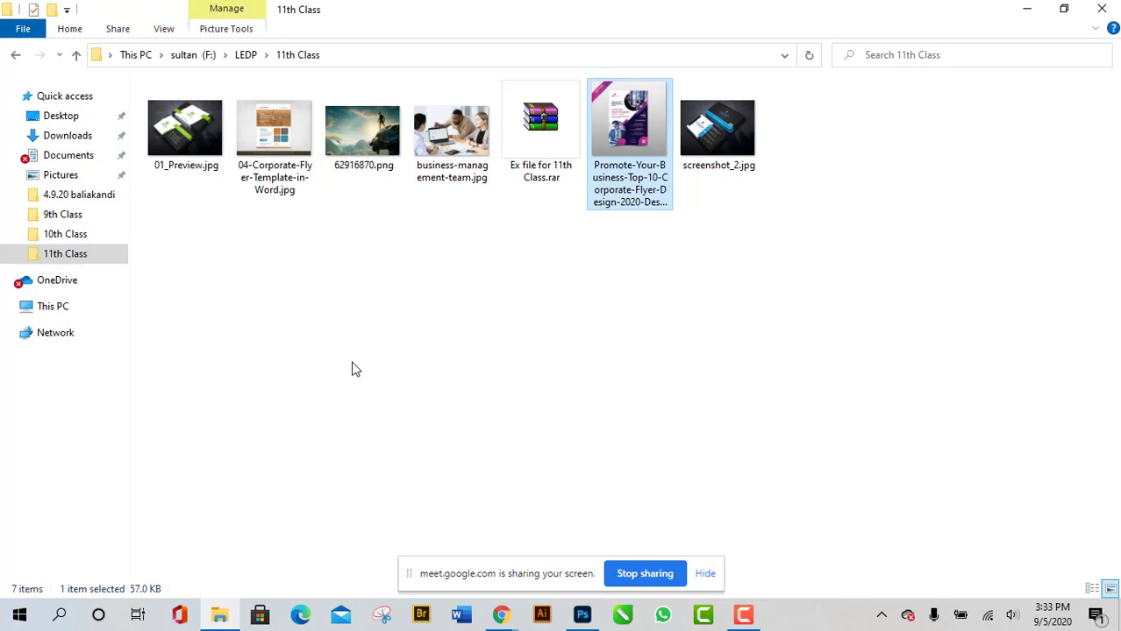
left_click(202, 146)
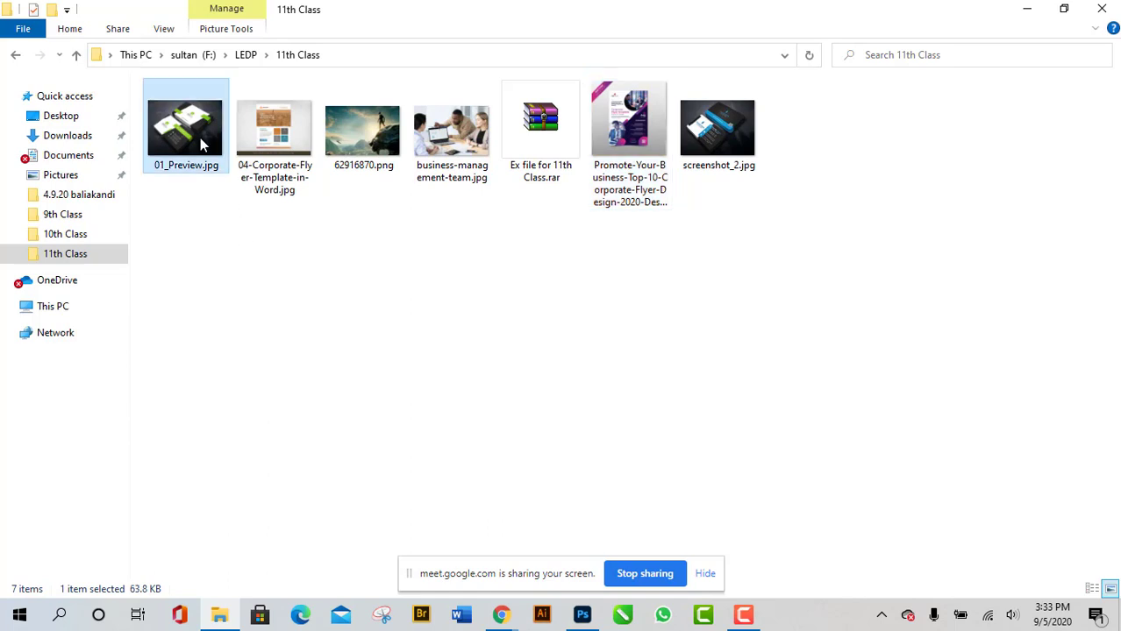
double_click(202, 147)
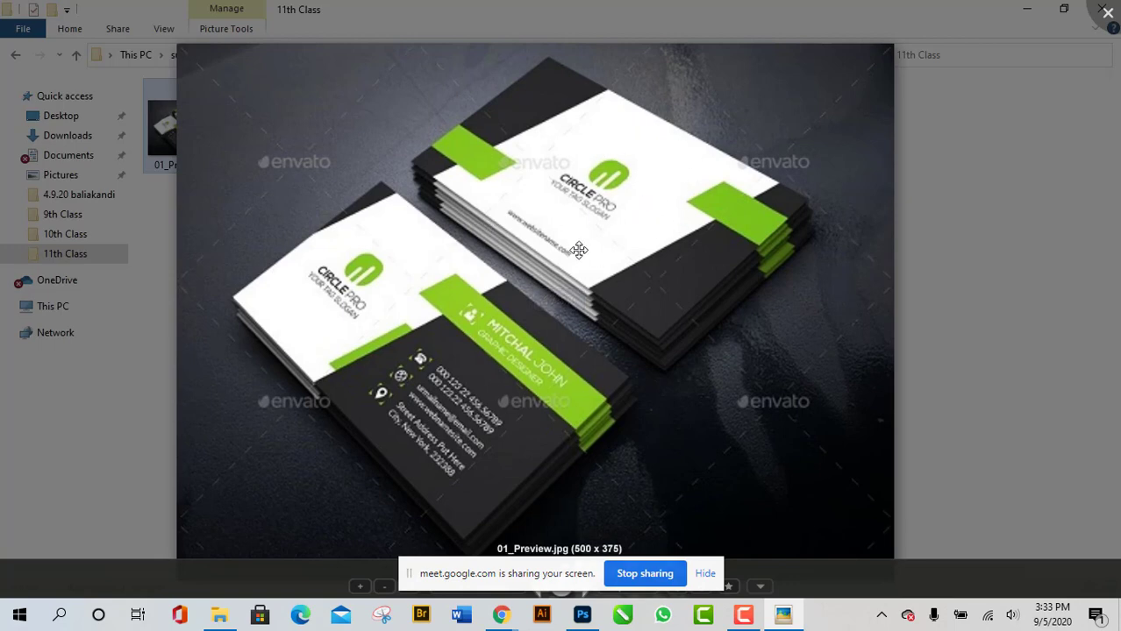
scroll(559, 360, "down", 3)
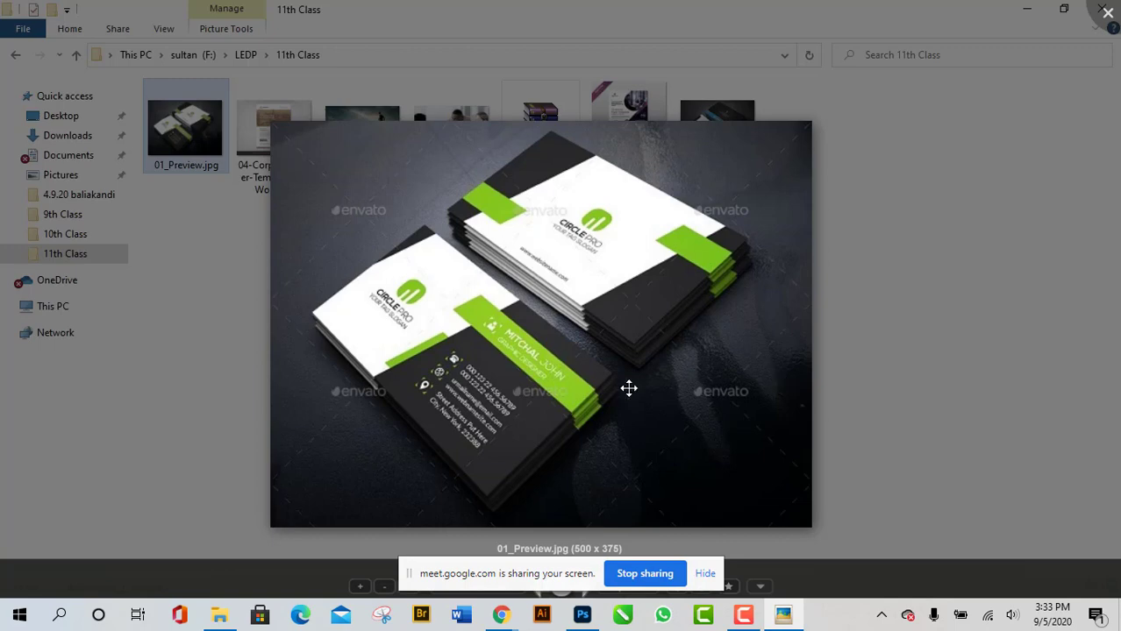
scroll(526, 324, "up", 4)
scroll(492, 321, "down", 2)
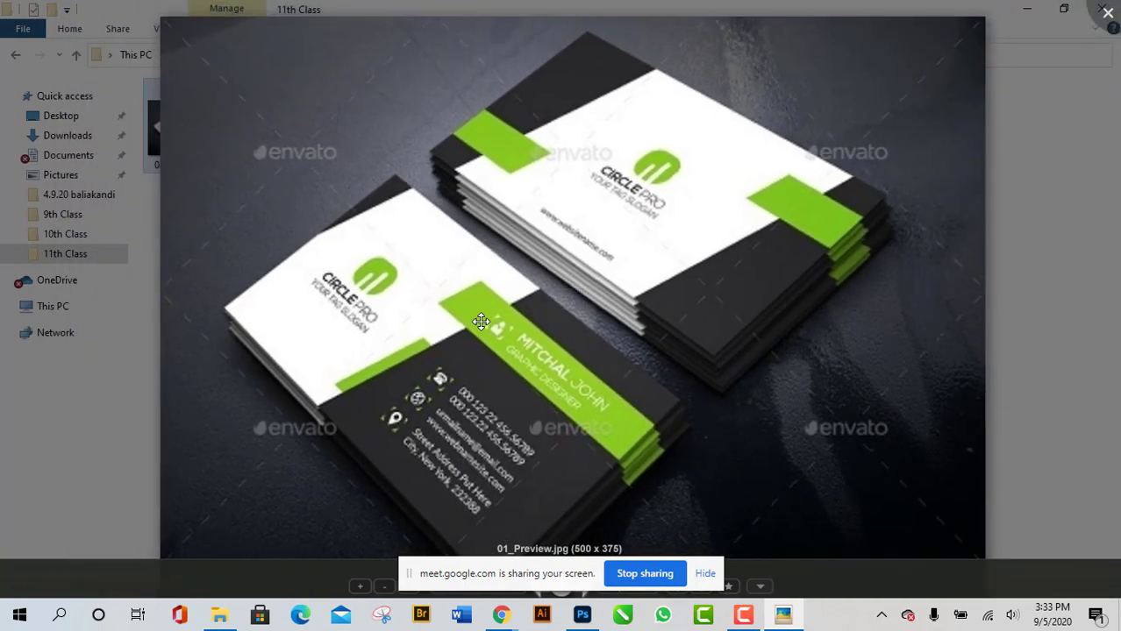
scroll(716, 368, "down", 2)
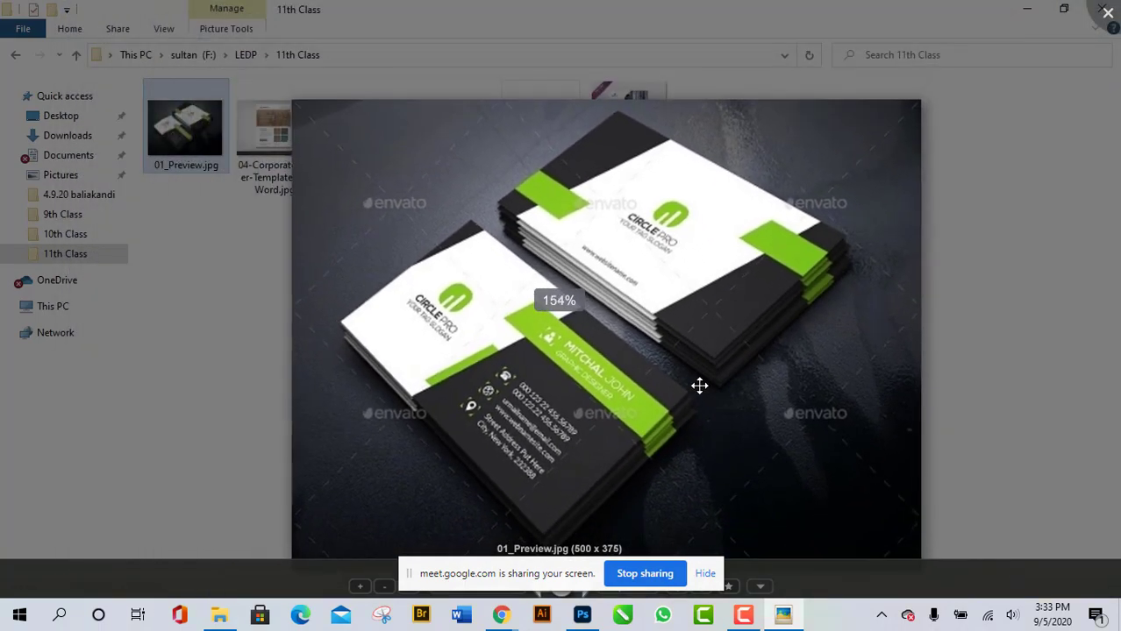
scroll(649, 404, "up", 1)
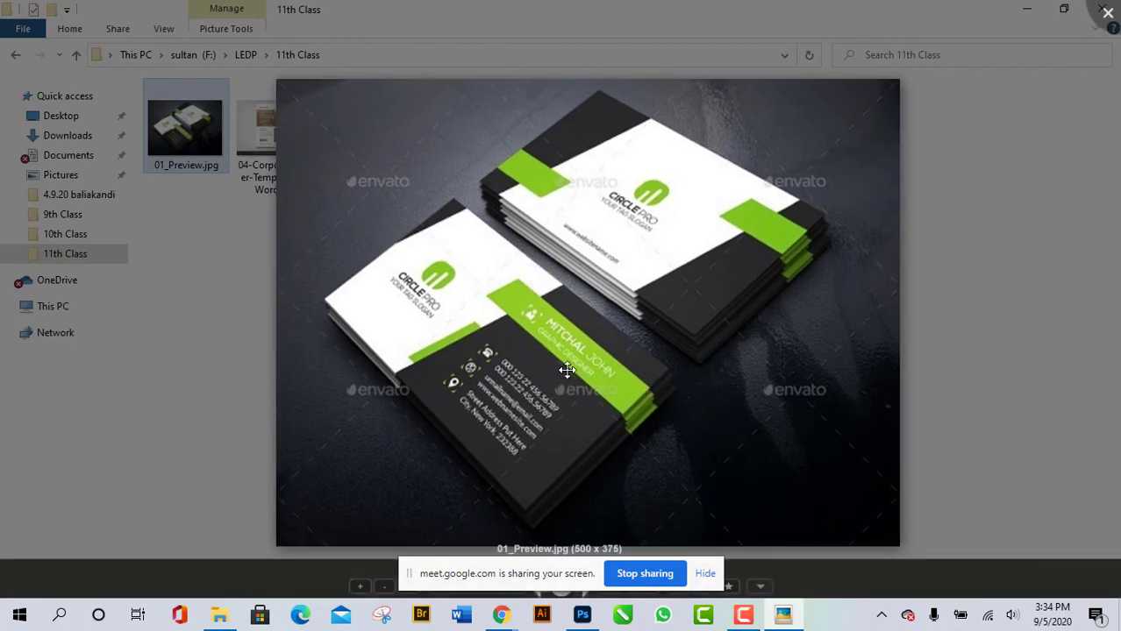
Examine the business card preview image, focusing on the round green logo with its white bars.
scroll(567, 369, "up", 1)
scroll(570, 367, "up", 1)
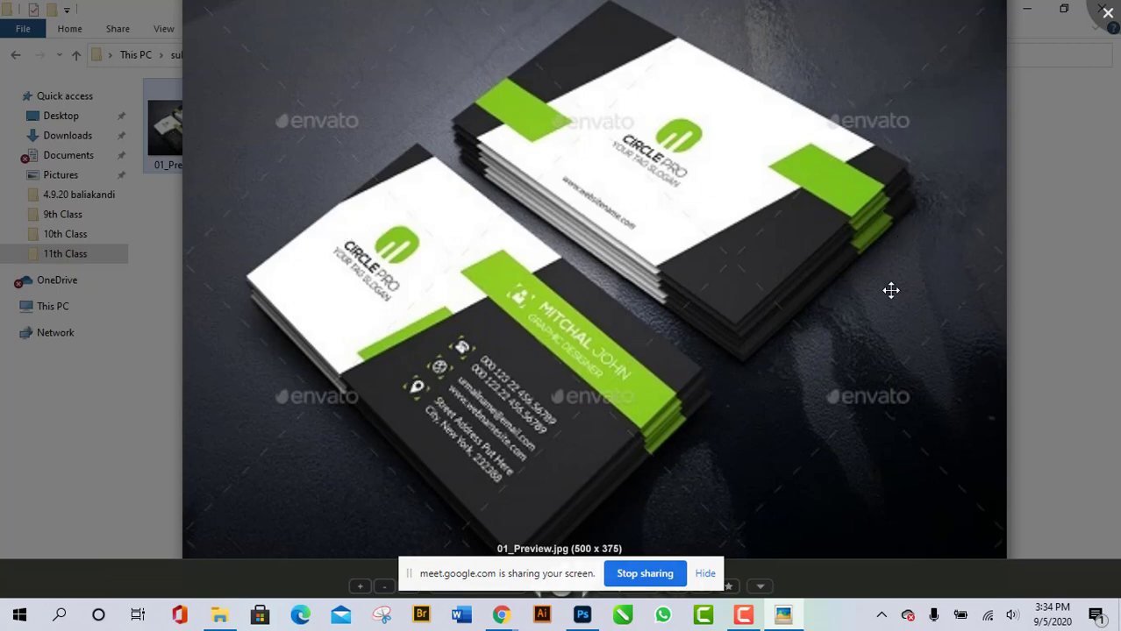
scroll(562, 407, "down", 3)
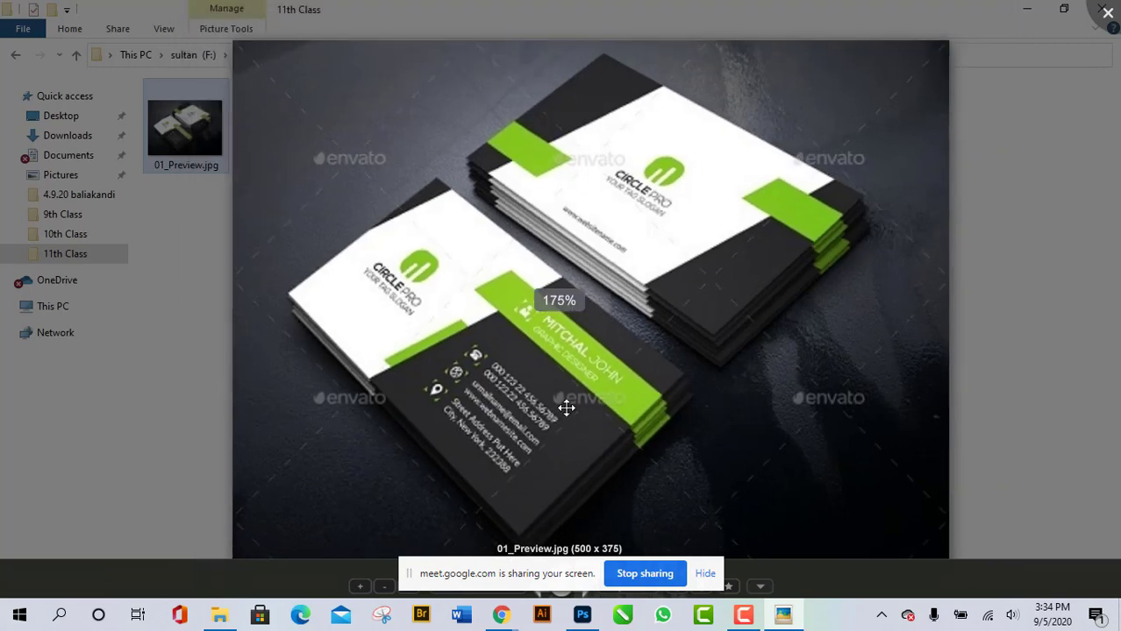
scroll(566, 408, "up", 3)
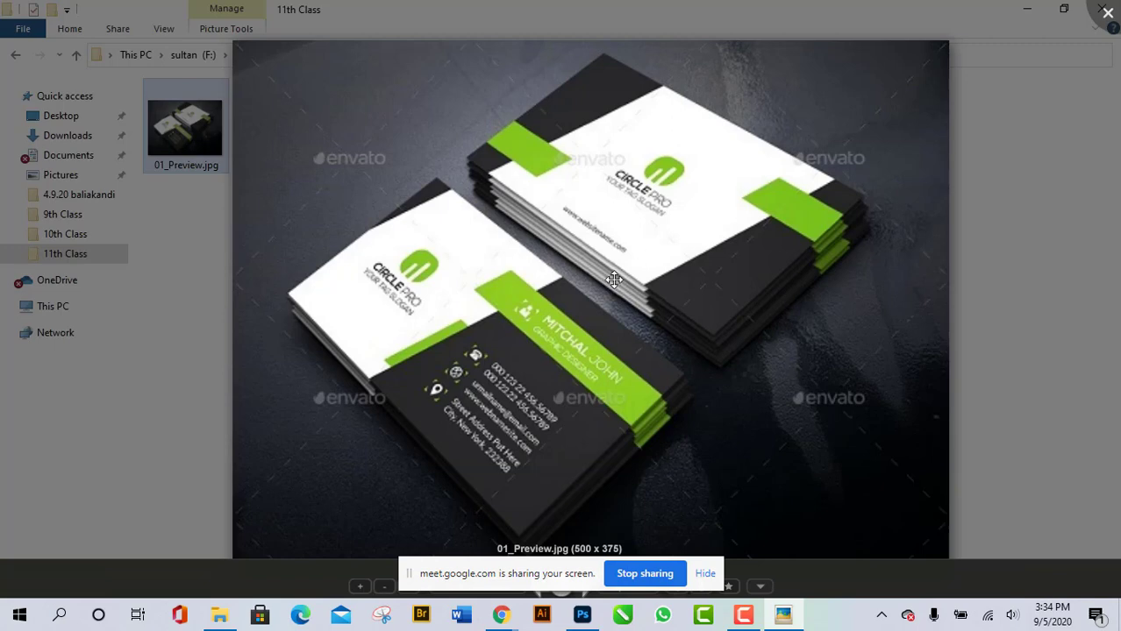
scroll(588, 324, "down", 2)
scroll(580, 321, "up", 2)
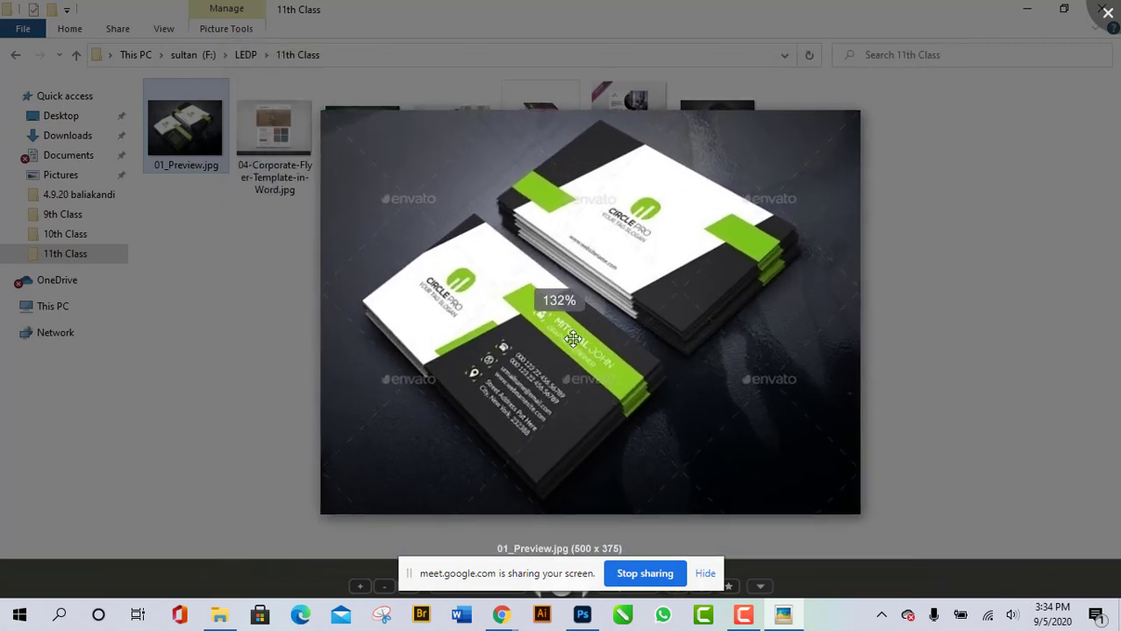
scroll(538, 388, "up", 4)
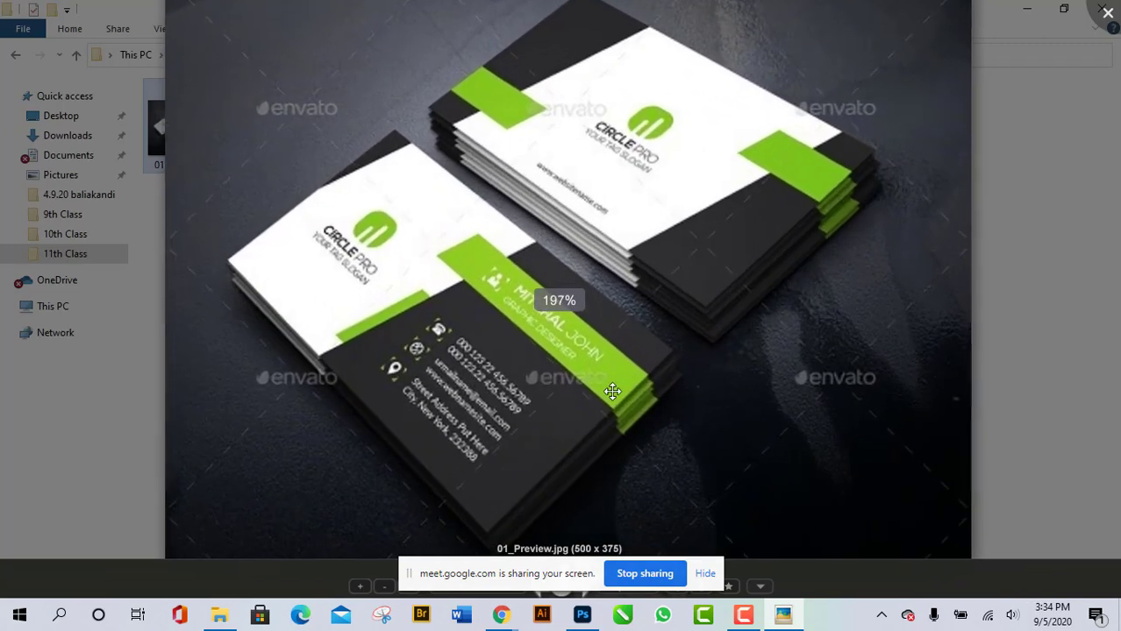
scroll(527, 406, "down", 2)
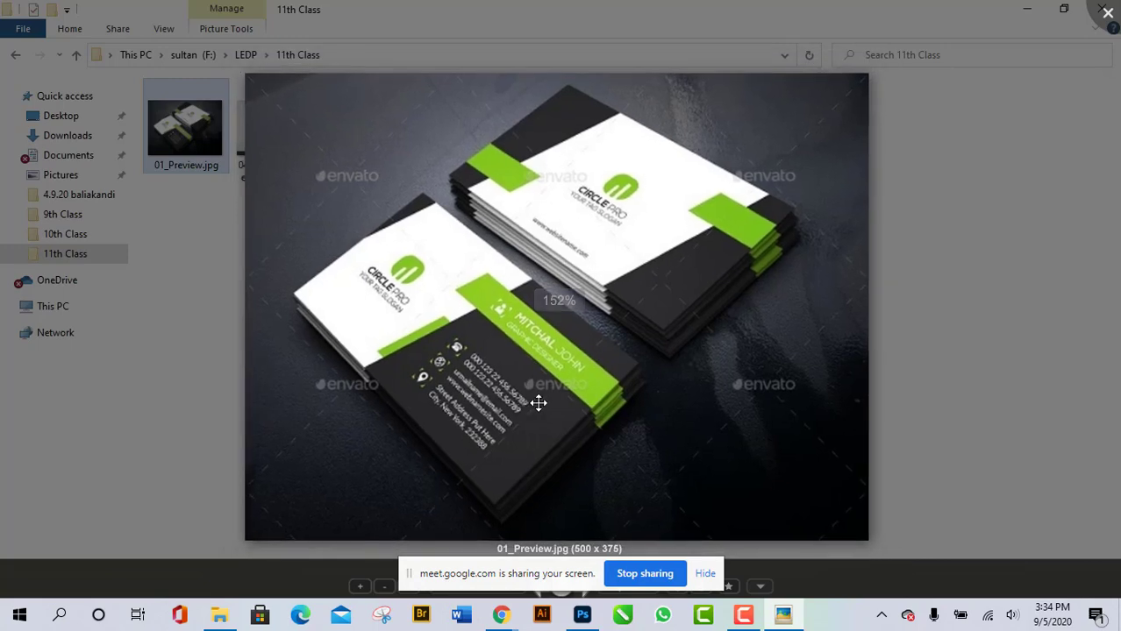
scroll(526, 403, "down", 3)
scroll(502, 401, "up", 2)
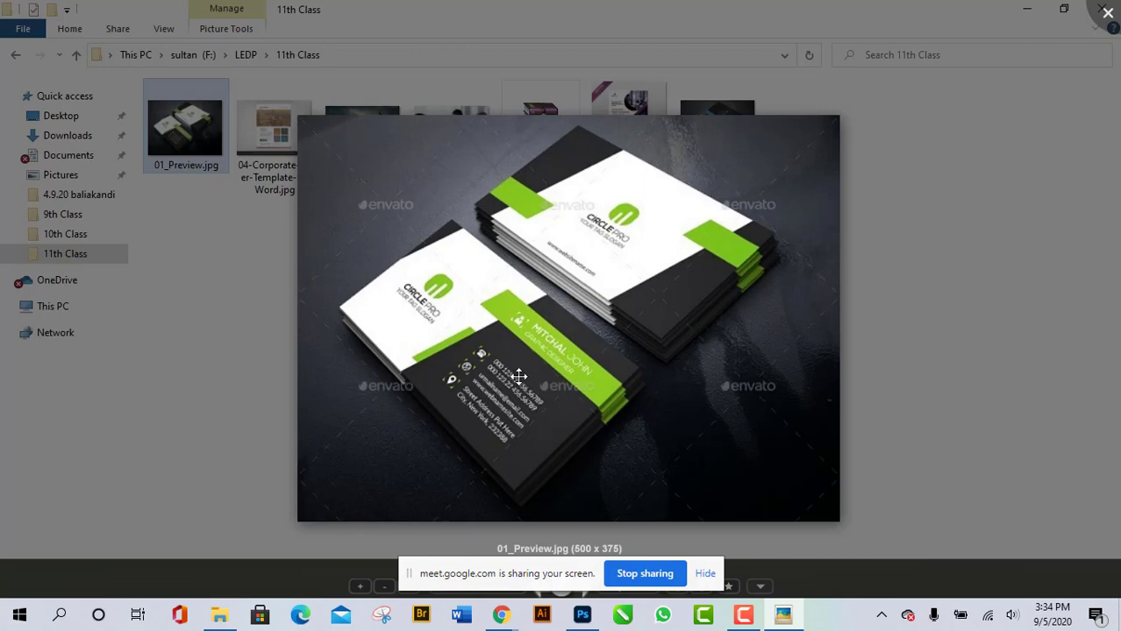
scroll(518, 376, "up", 3)
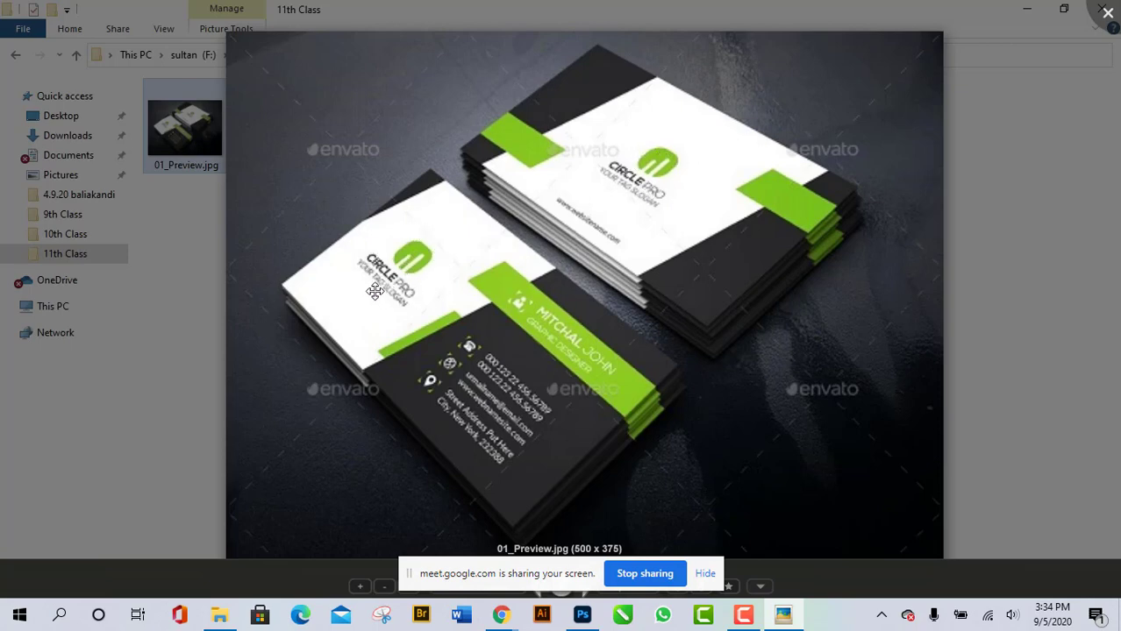
scroll(389, 255, "up", 2)
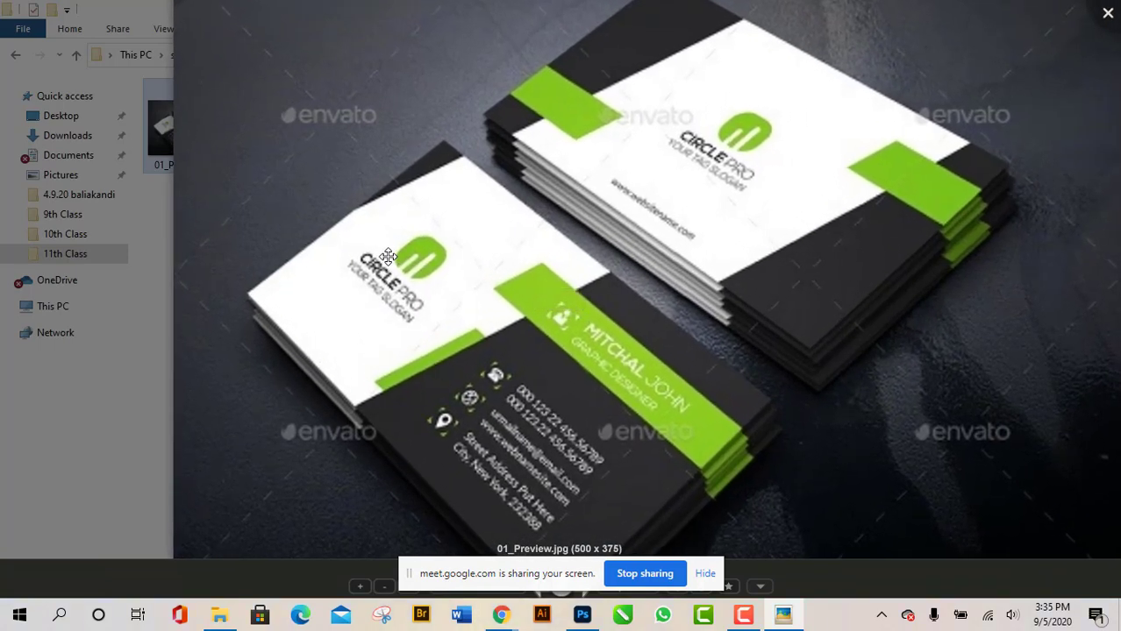
scroll(478, 279, "up", 3)
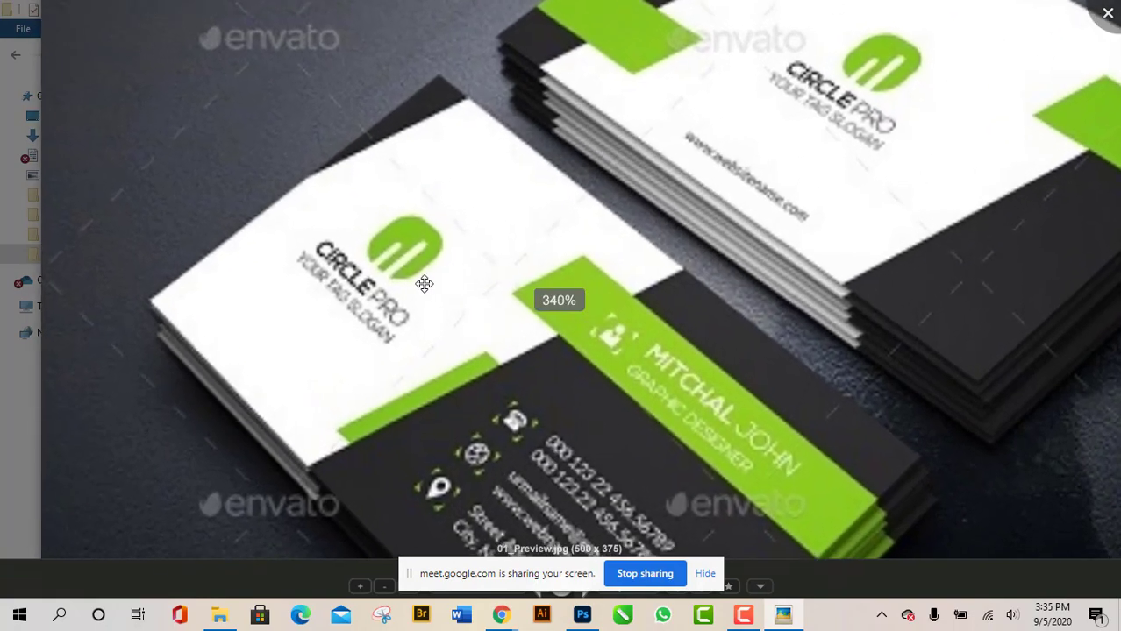
scroll(502, 279, "down", 1)
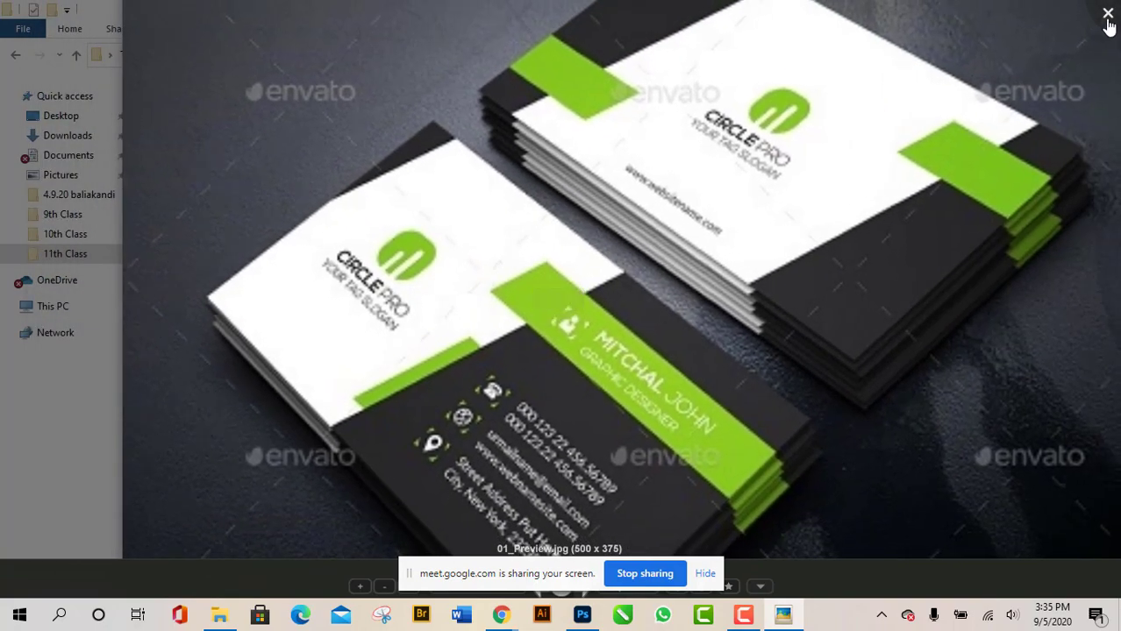
Switch to Photoshop and draw a rounded square about 411 px wide with 110 px corner radius in the flyer's white area, beside the photo.
left_click(590, 620)
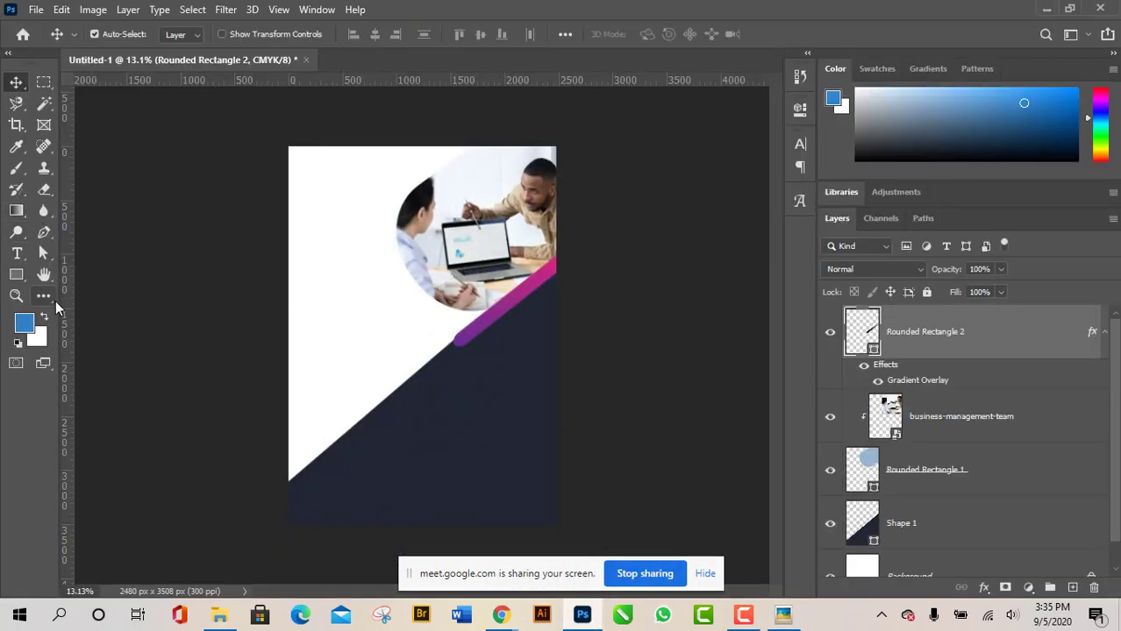
left_click(17, 276)
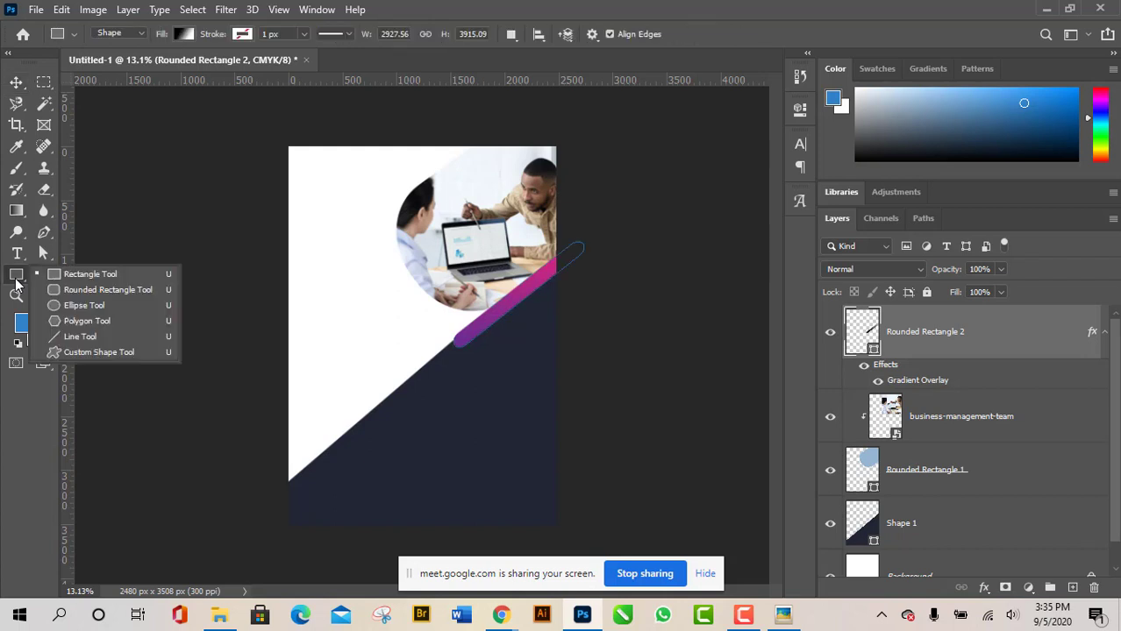
left_click(86, 294)
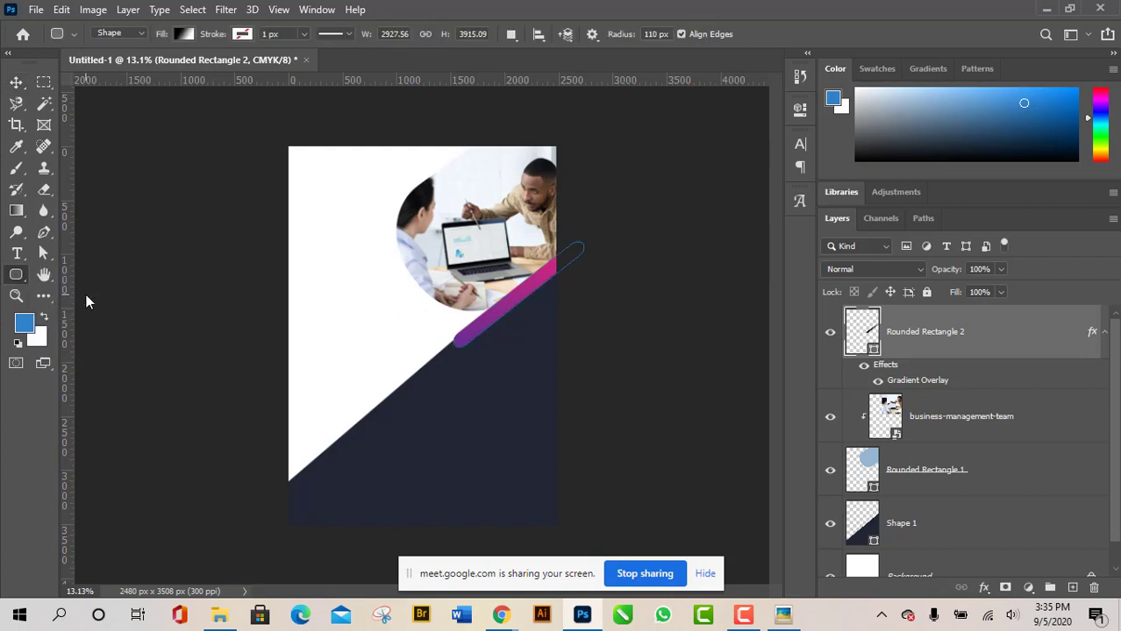
left_click(27, 275)
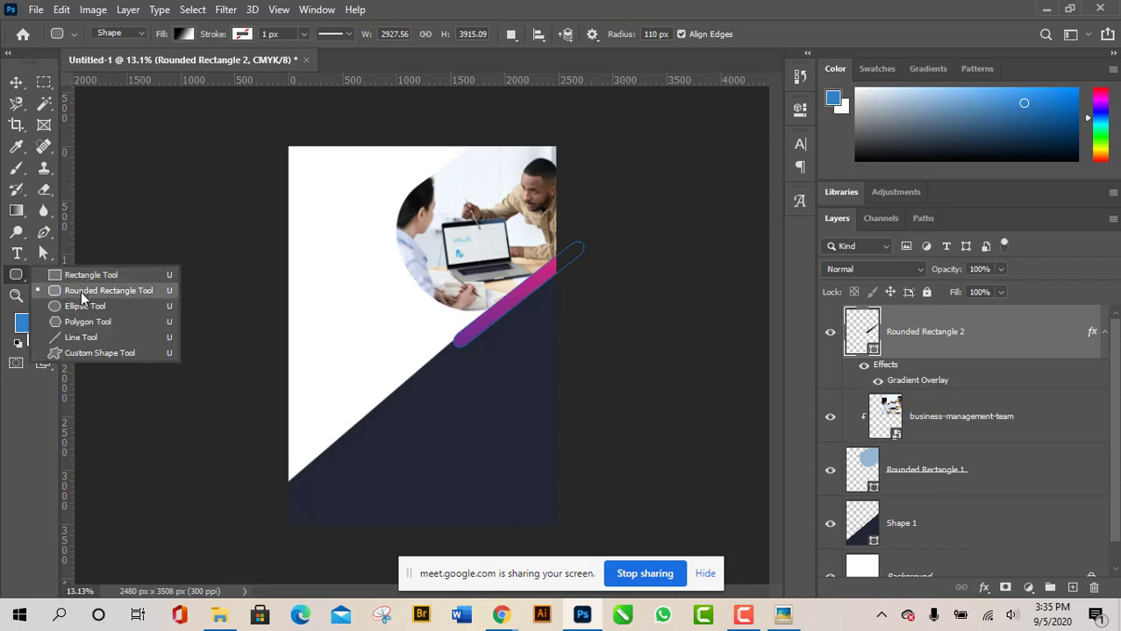
left_click(80, 293)
left_click_drag(323, 241, 366, 289)
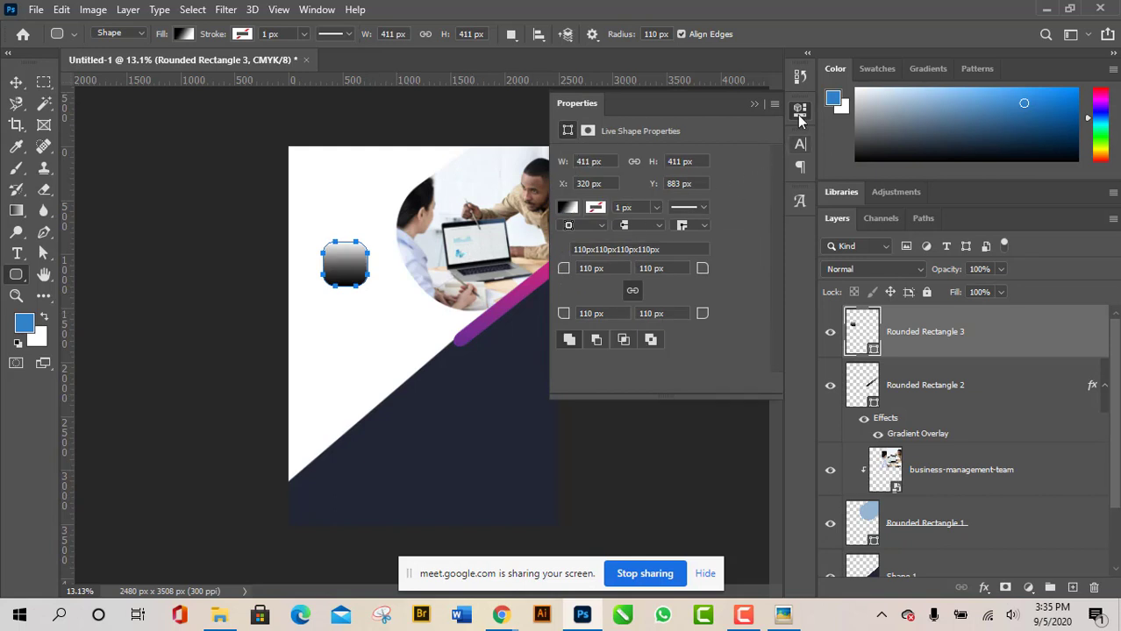
Change the rounded square's fill from gradient to solid bright green (4bee20).
left_click(183, 35)
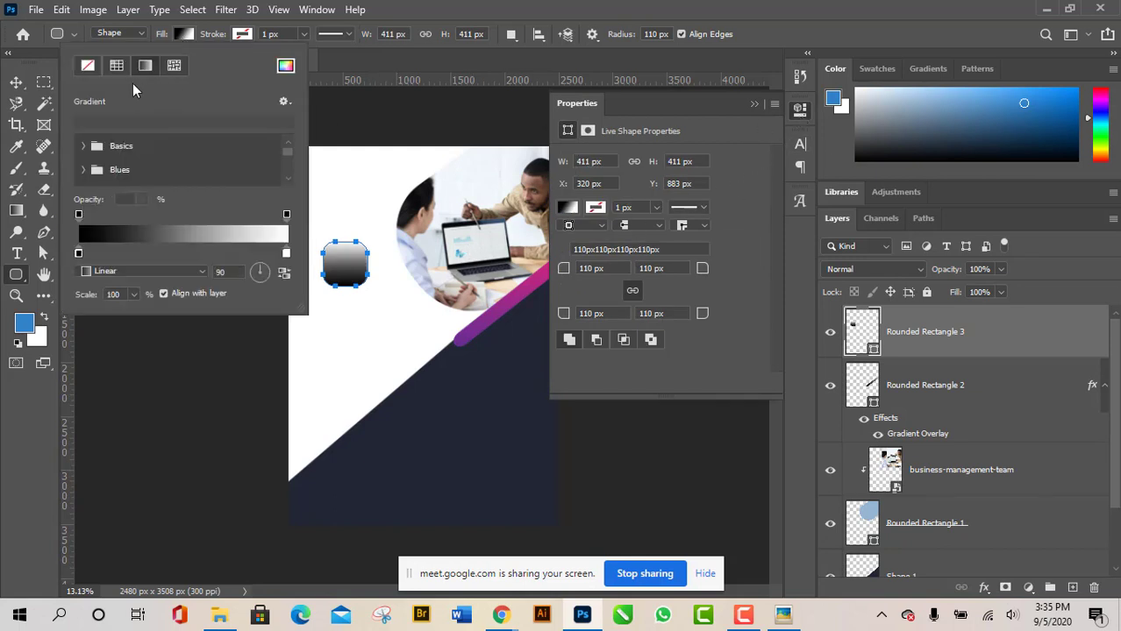
left_click(116, 65)
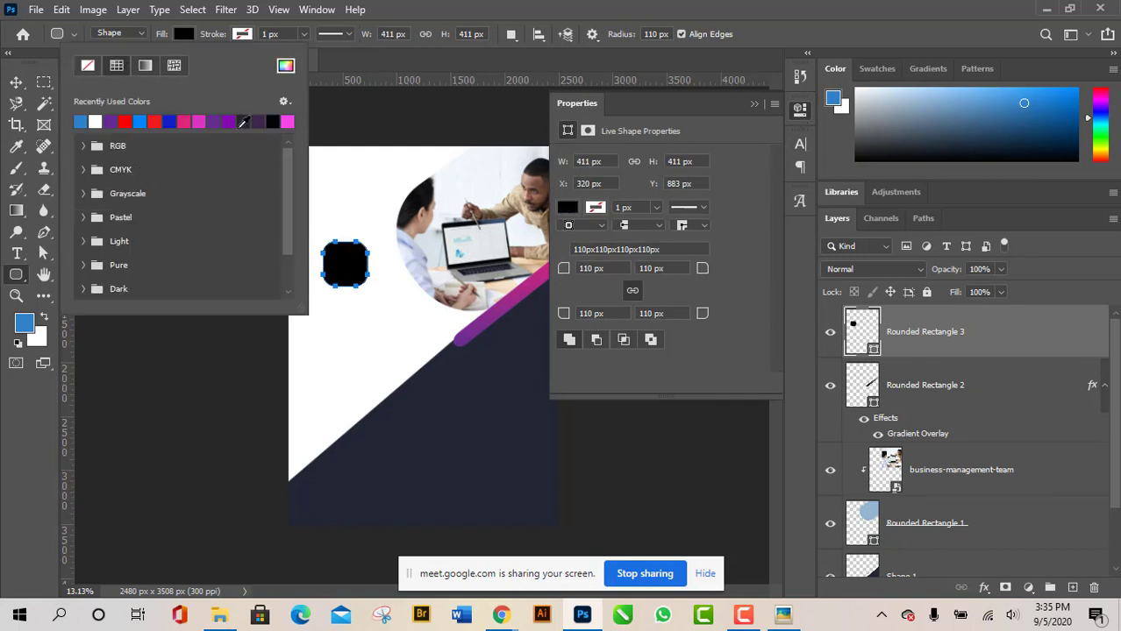
left_click(285, 65)
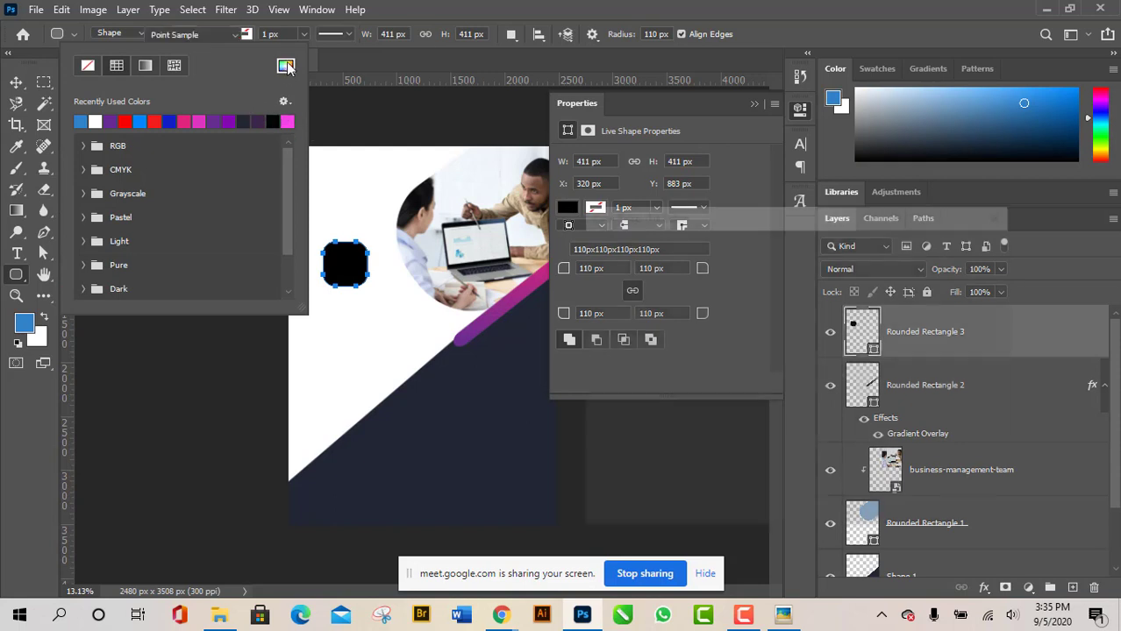
left_click_drag(816, 373, 813, 392)
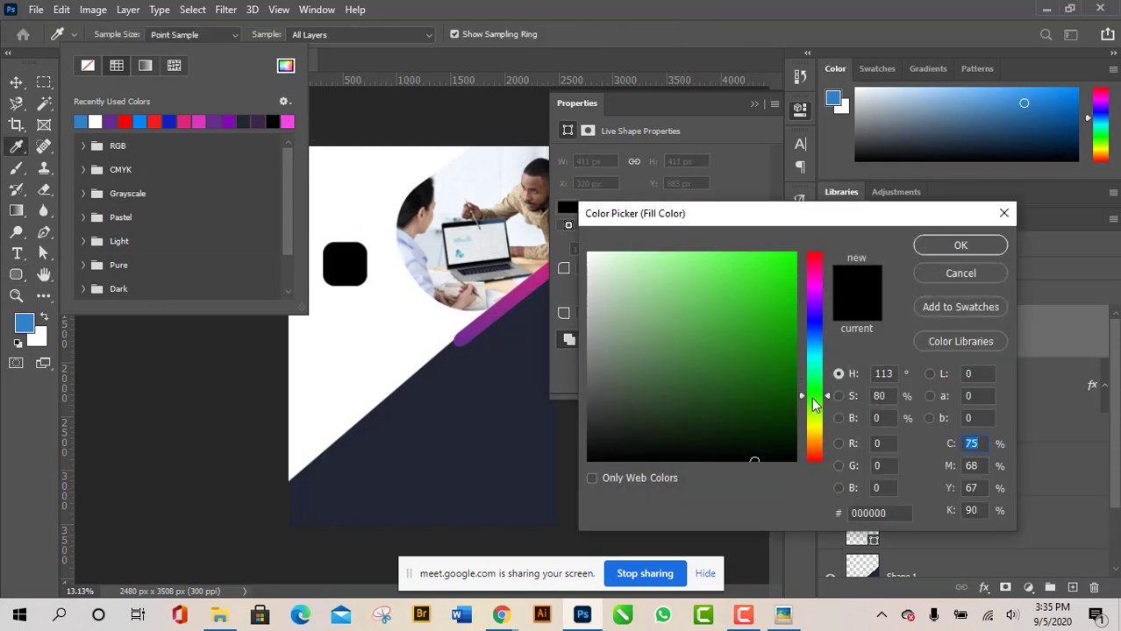
left_click_drag(770, 283, 769, 266)
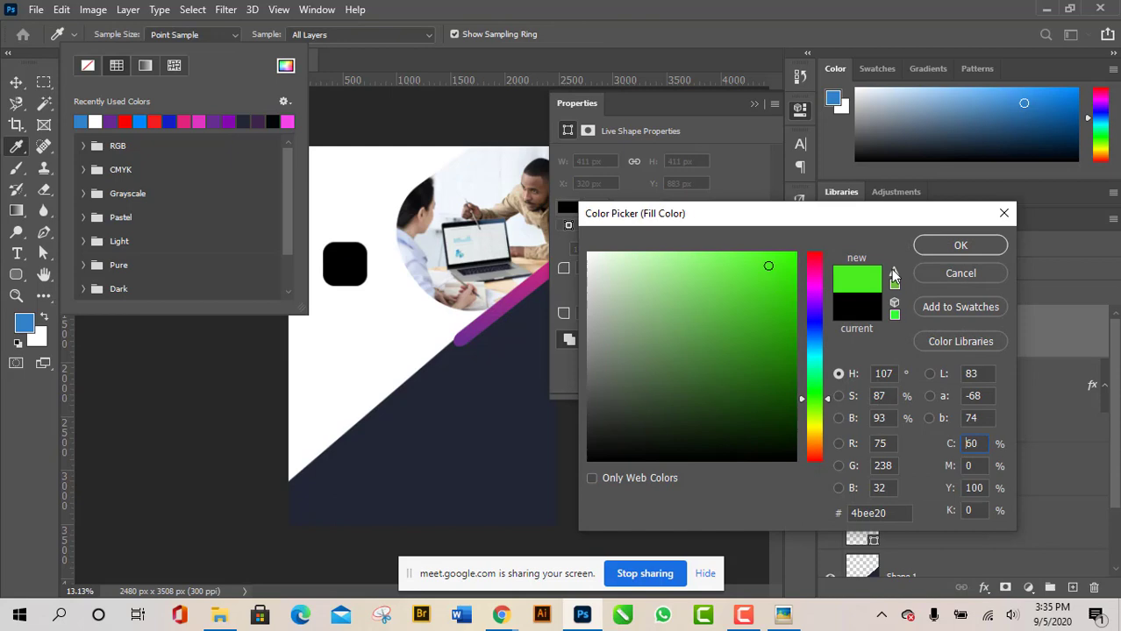
left_click(958, 246)
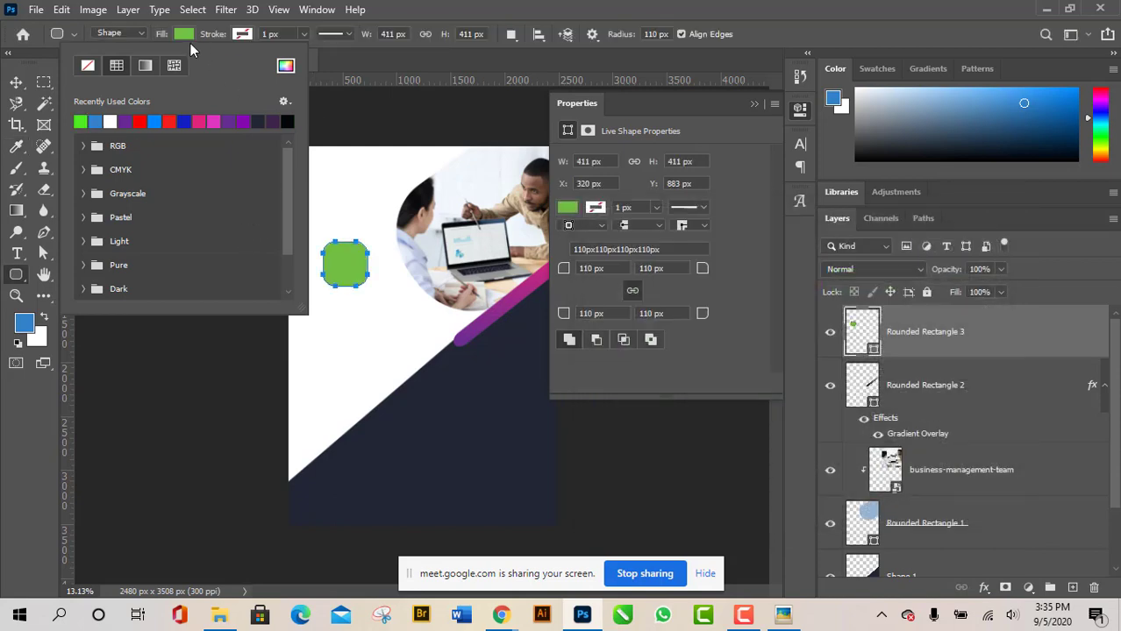
left_click(191, 43)
left_click(16, 81)
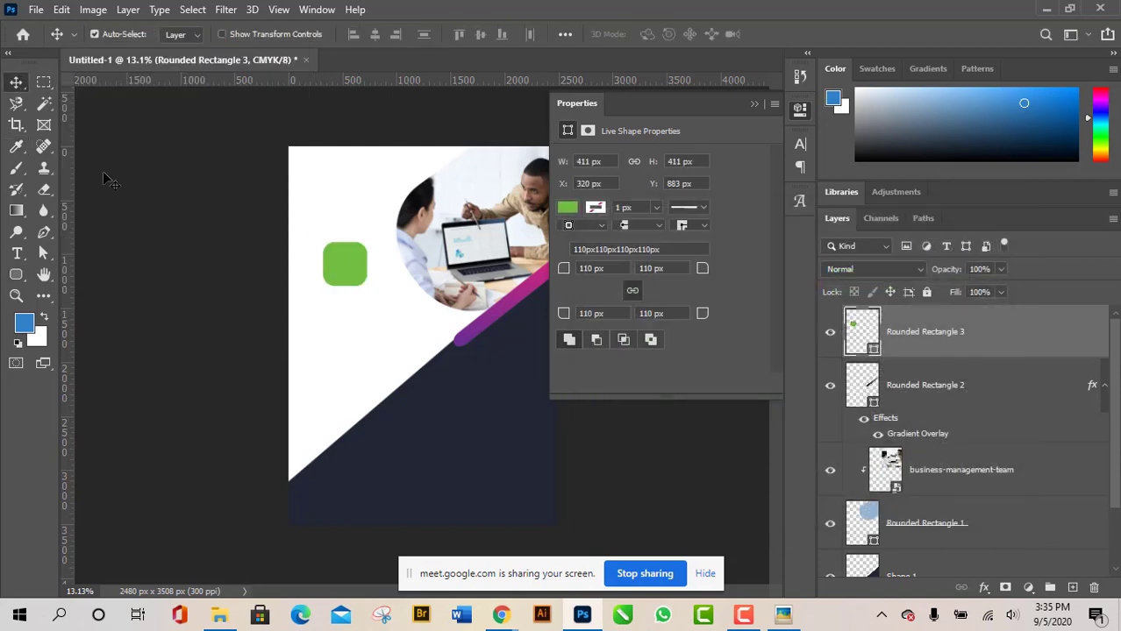
Draw a narrow vertical rounded rectangle about 48 by 348 px over the green square, extending past its lower edge.
key("ctrl+plus")
scroll(357, 313, "up", 5)
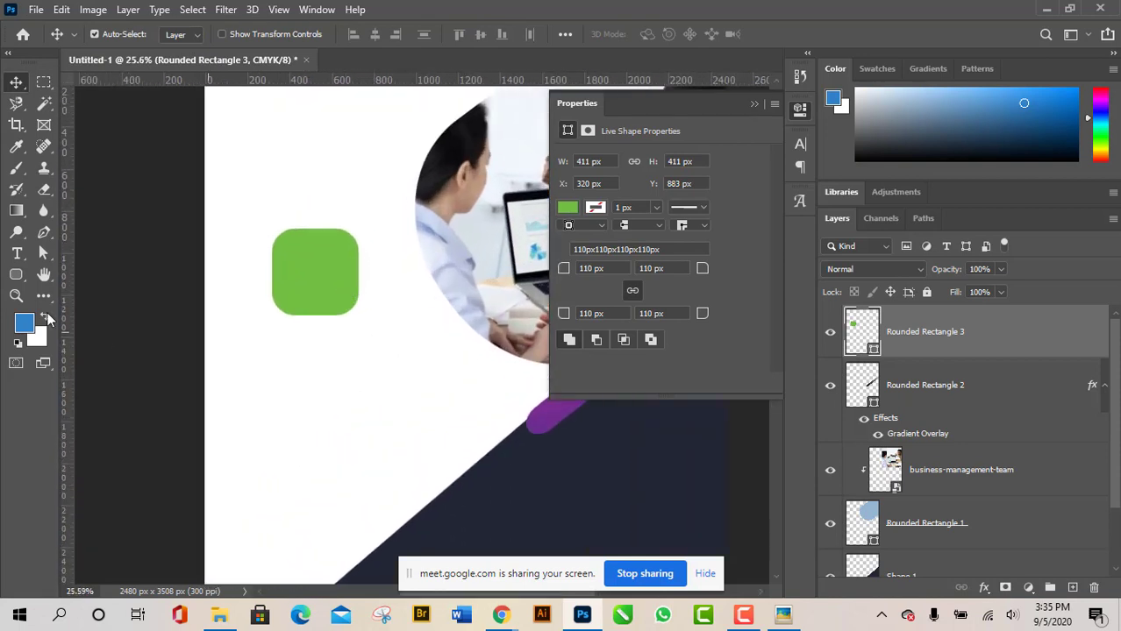
right_click(16, 275)
left_click(91, 291)
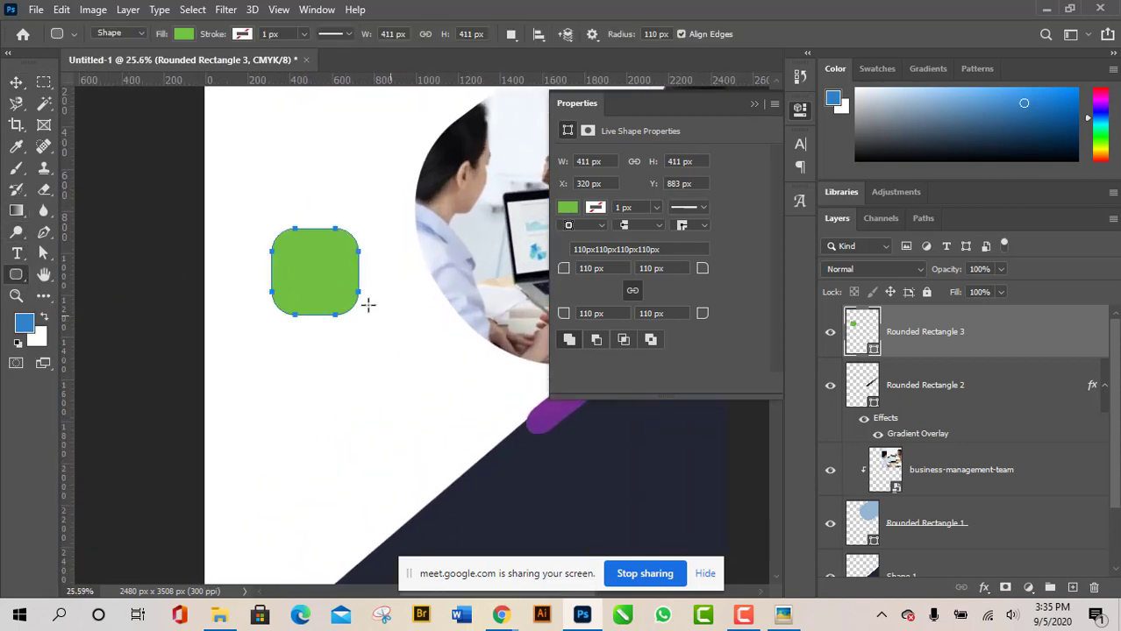
left_click_drag(292, 260, 301, 332)
Fill the narrow rounded bar with white so it cuts visually into the green square.
left_click(187, 36)
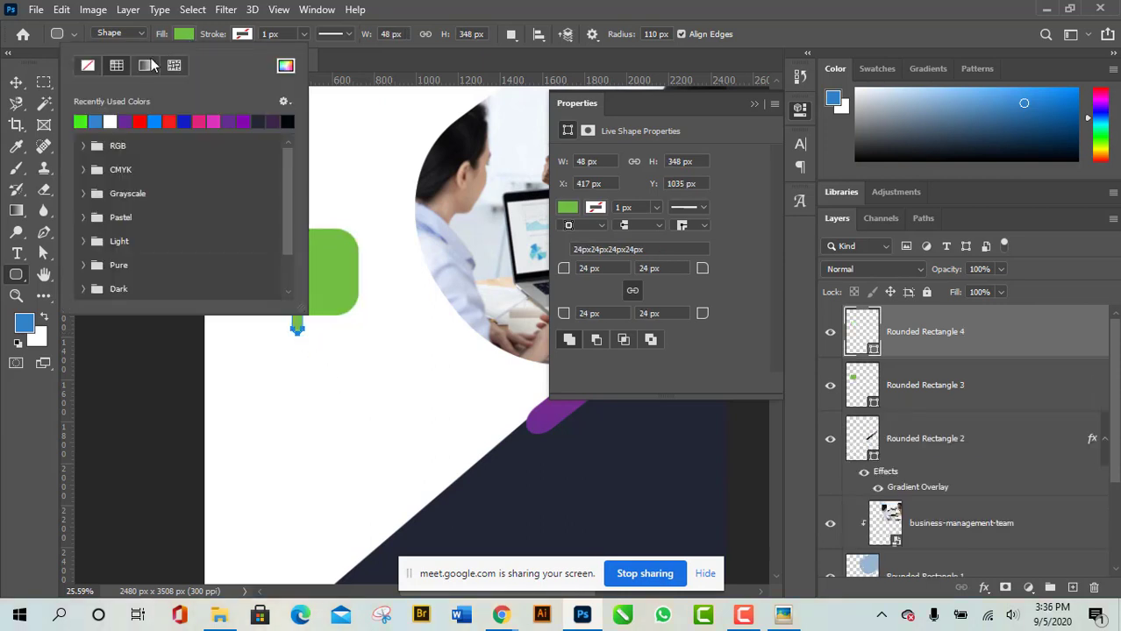
left_click(112, 123)
left_click(183, 34)
left_click(21, 84)
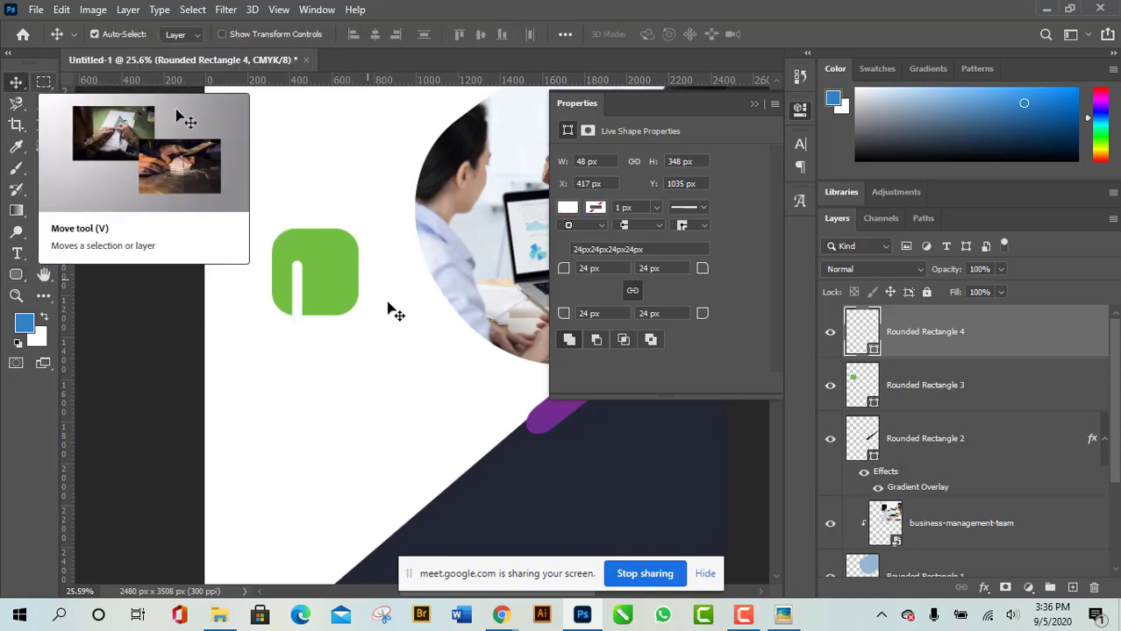
Duplicate the white bar horizontally, placing the copy to its right on the green square.
left_click(355, 380)
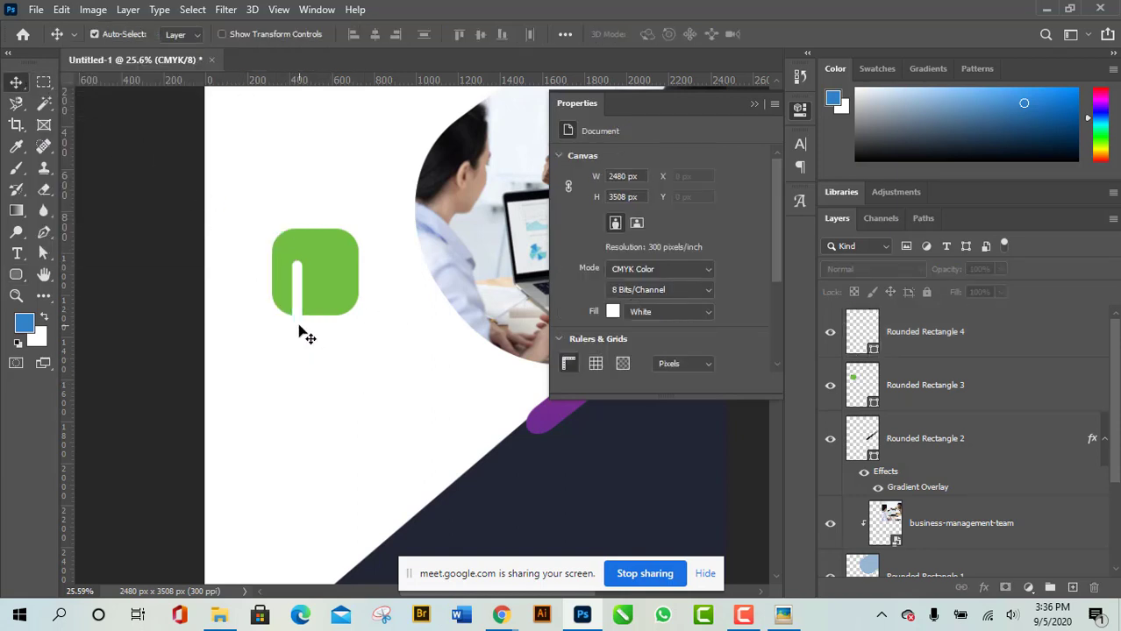
left_click(300, 321)
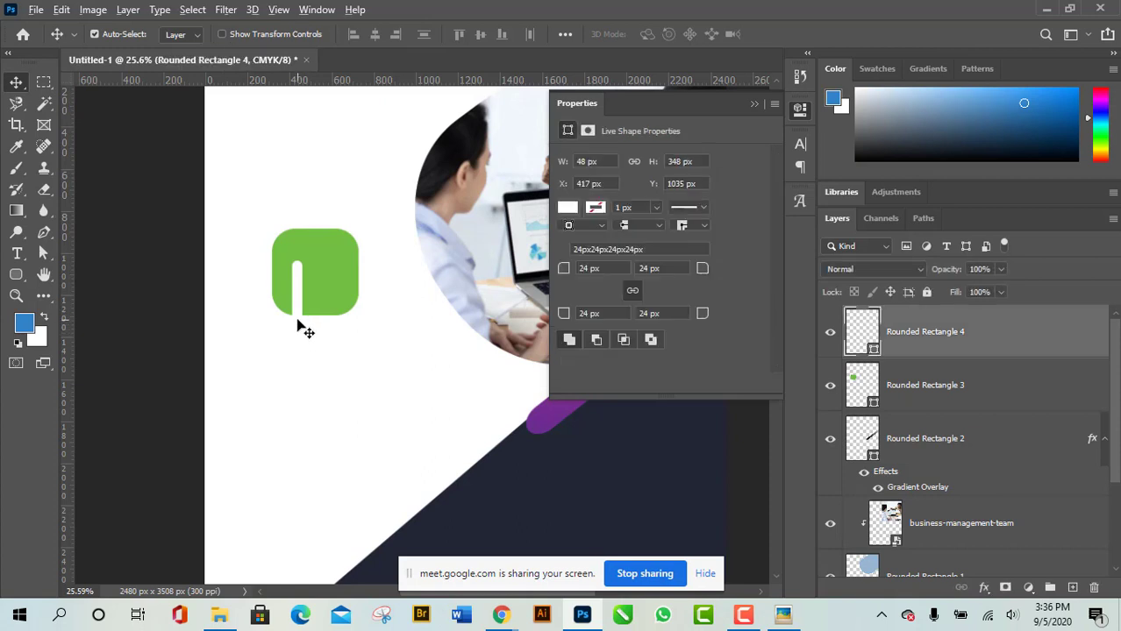
left_click_drag(300, 320, 329, 334)
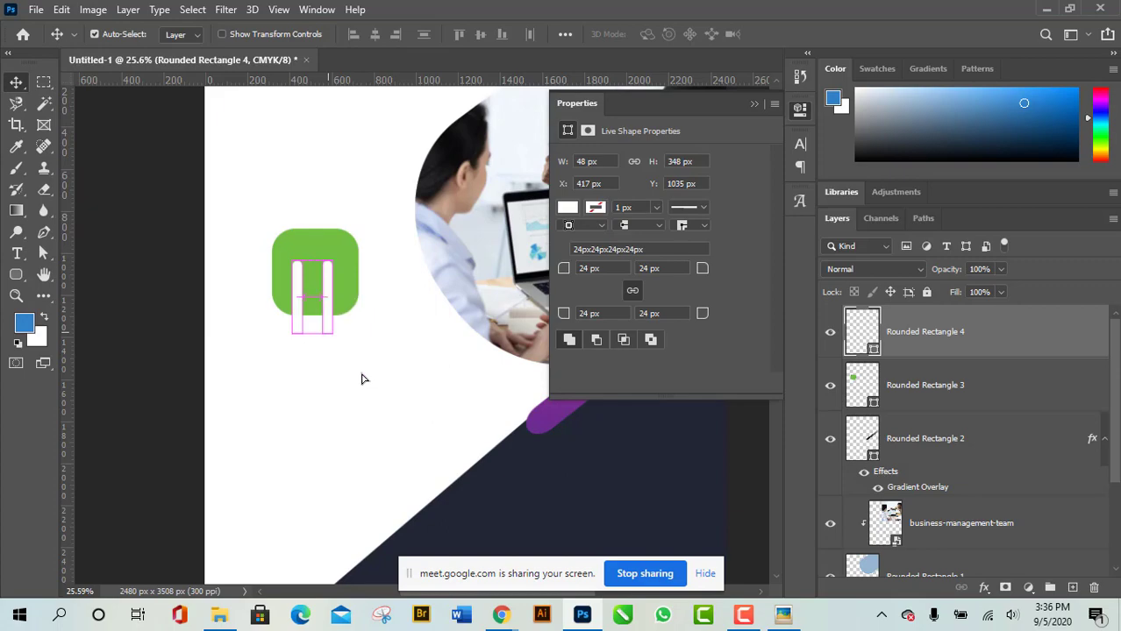
Compare the two-bar logo with the one on the business card preview image.
left_click(785, 618)
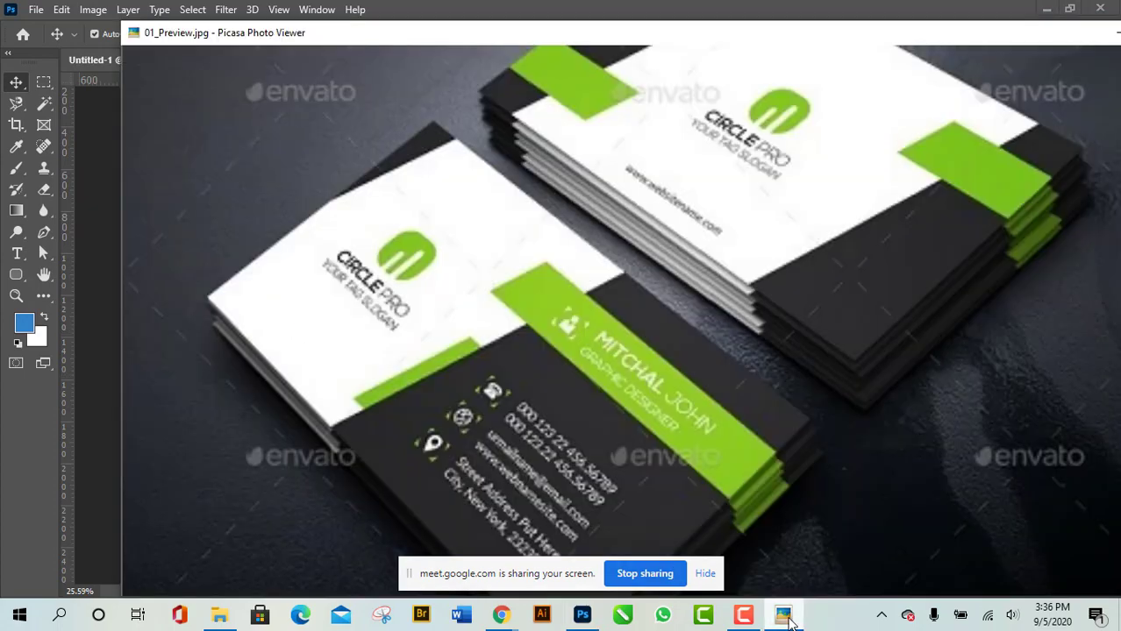
left_click(785, 617)
left_click(785, 617)
left_click(785, 618)
left_click(785, 617)
left_click(785, 618)
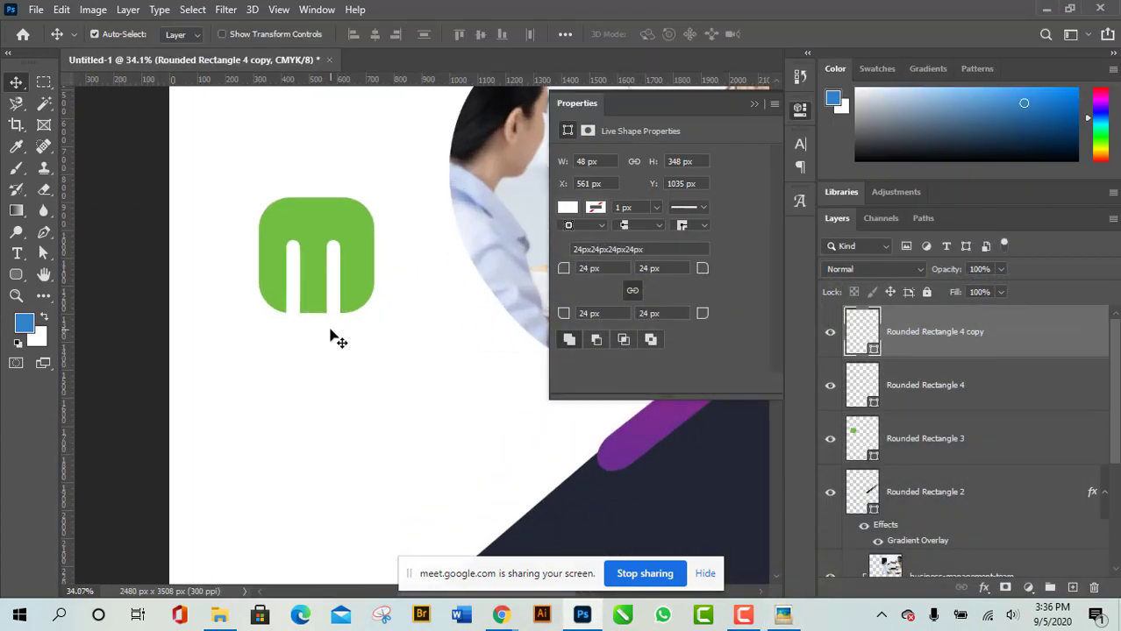
Stagger the two white bars by lowering the left one and raising the right one slightly within the green square.
left_click_drag(331, 333, 293, 344)
mouse_move(333, 291)
left_mouse_down()
mouse_move(335, 319)
mouse_move(332, 307)
left_mouse_up()
left_click(275, 421)
key("ctrl+0")
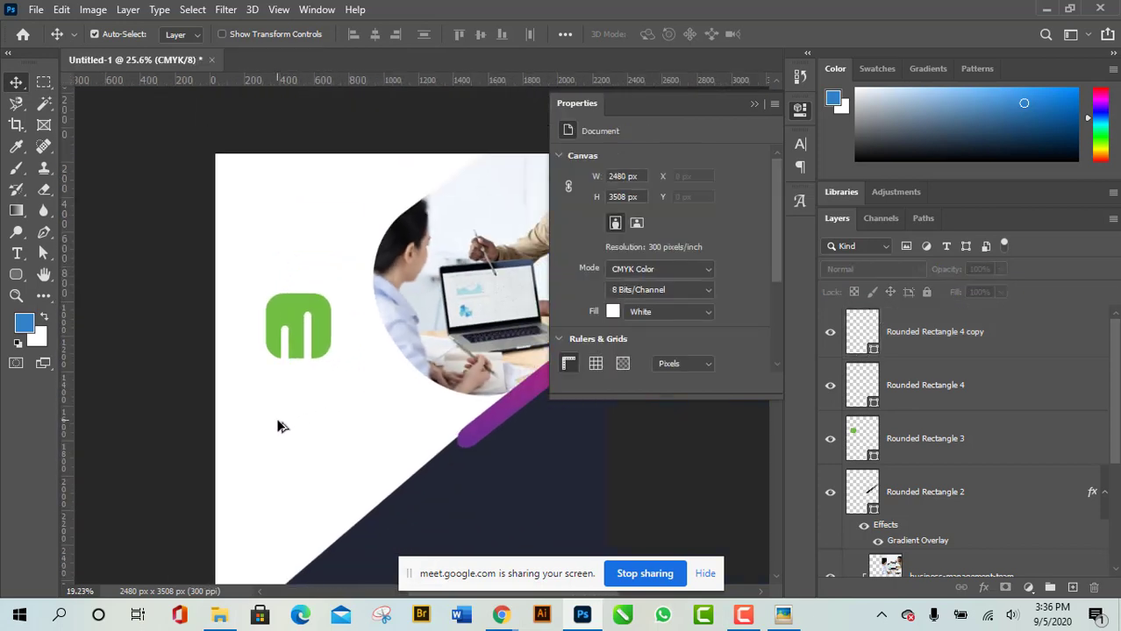
Bring up the business card preview image again and close its viewer.
left_click(781, 615)
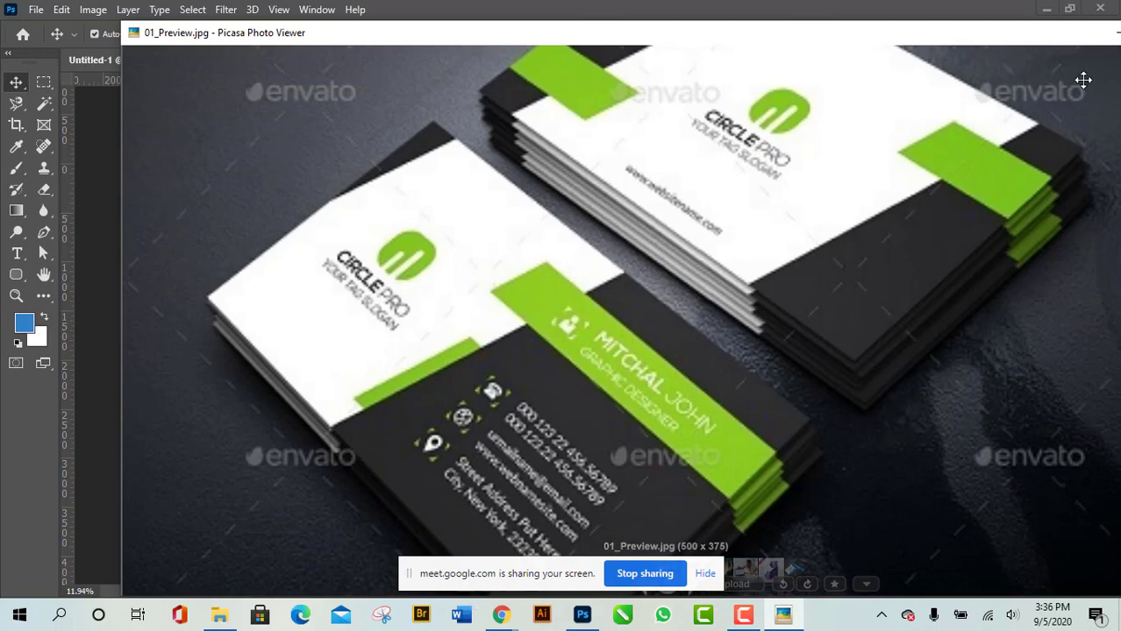
left_click(1115, 34)
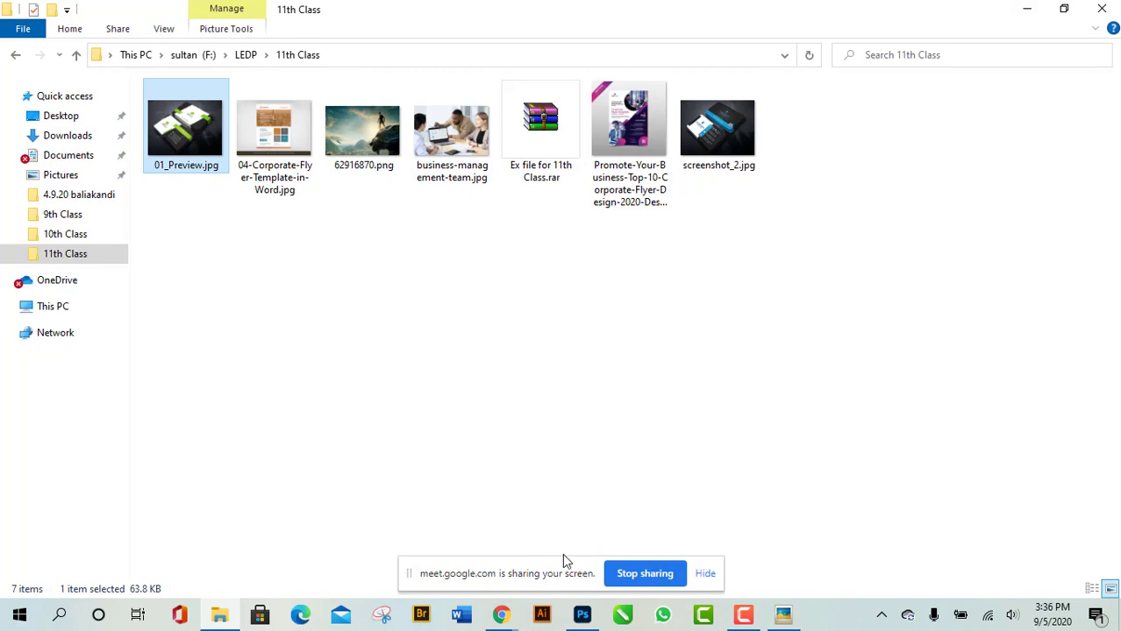
Switch to the Google Meet call in Chrome, check its connection and participants, and minimize the browser.
mouse_move(501, 615)
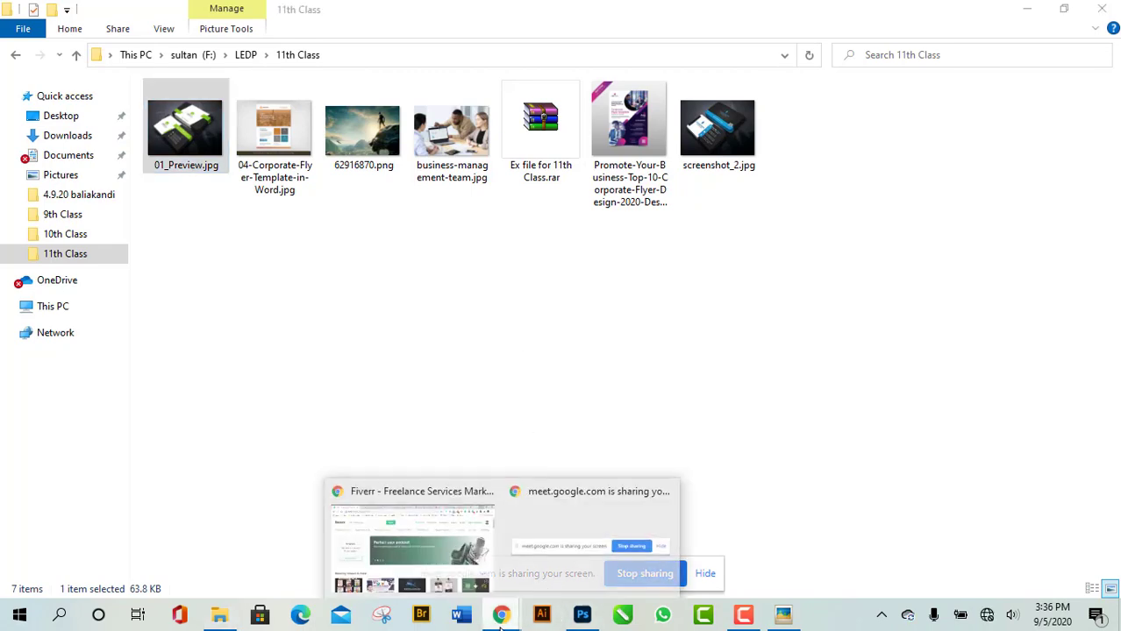
left_click(423, 534)
left_click(607, 21)
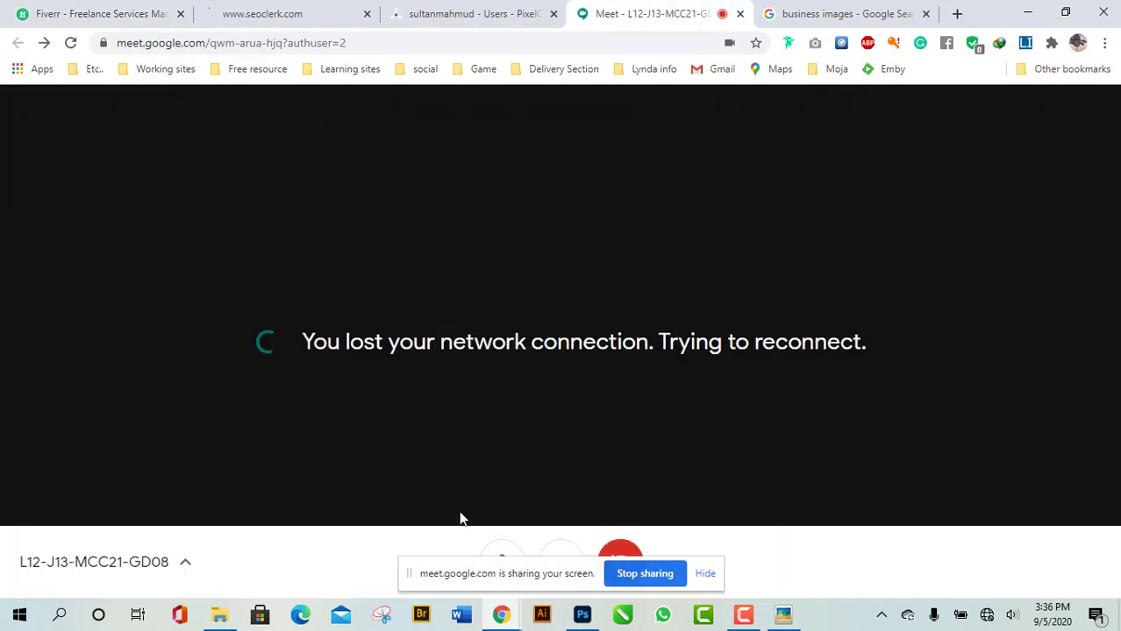
left_click_drag(513, 577, 131, 593)
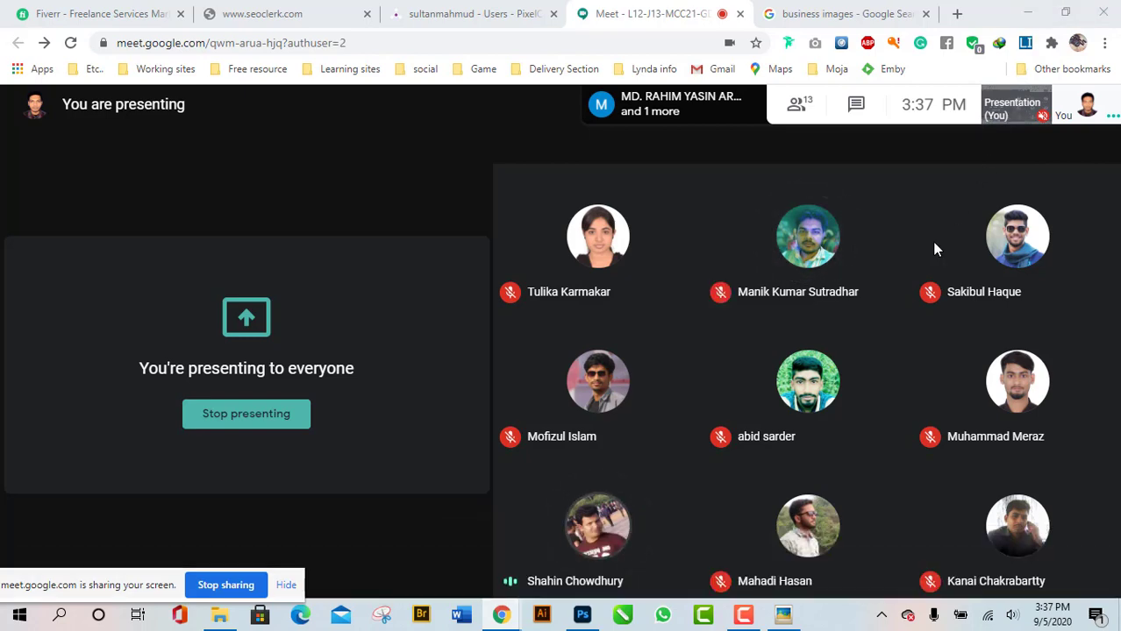
mouse_move(848, 369)
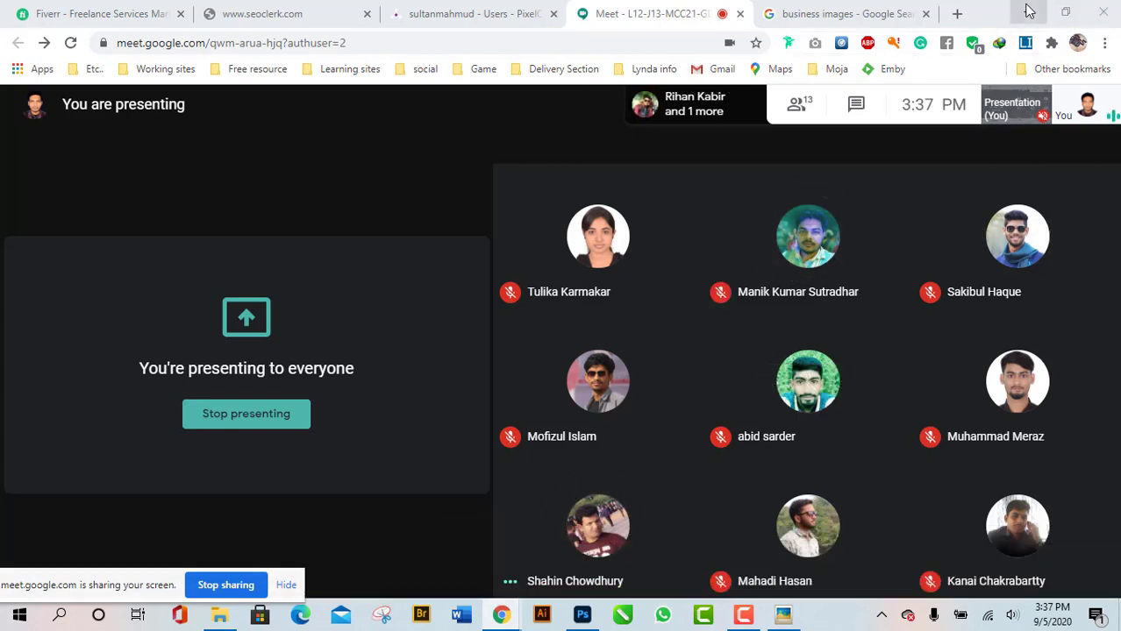
left_click(1030, 12)
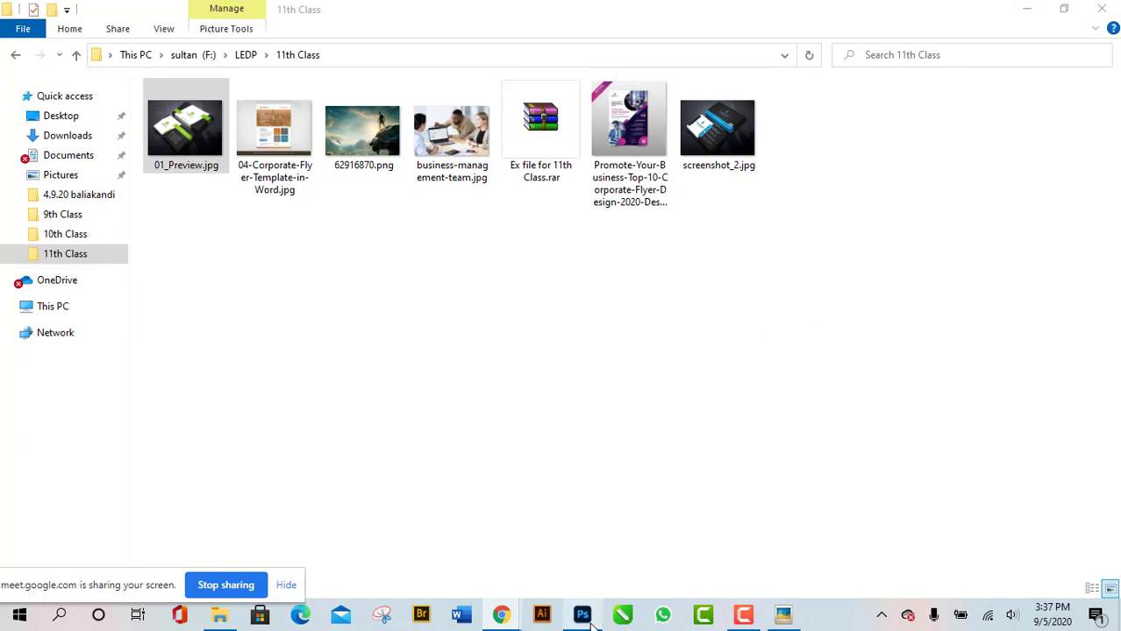
Switch back to the flyer document in Photoshop and collapse the Properties panel beside it.
mouse_move(591, 623)
left_click(582, 544)
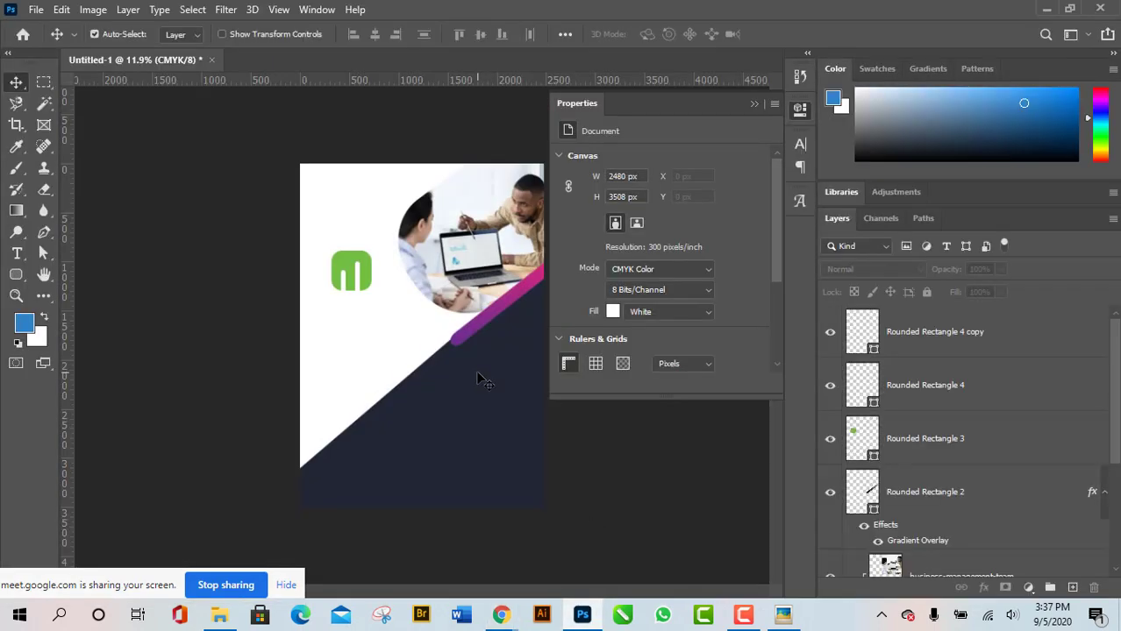
left_click(798, 112)
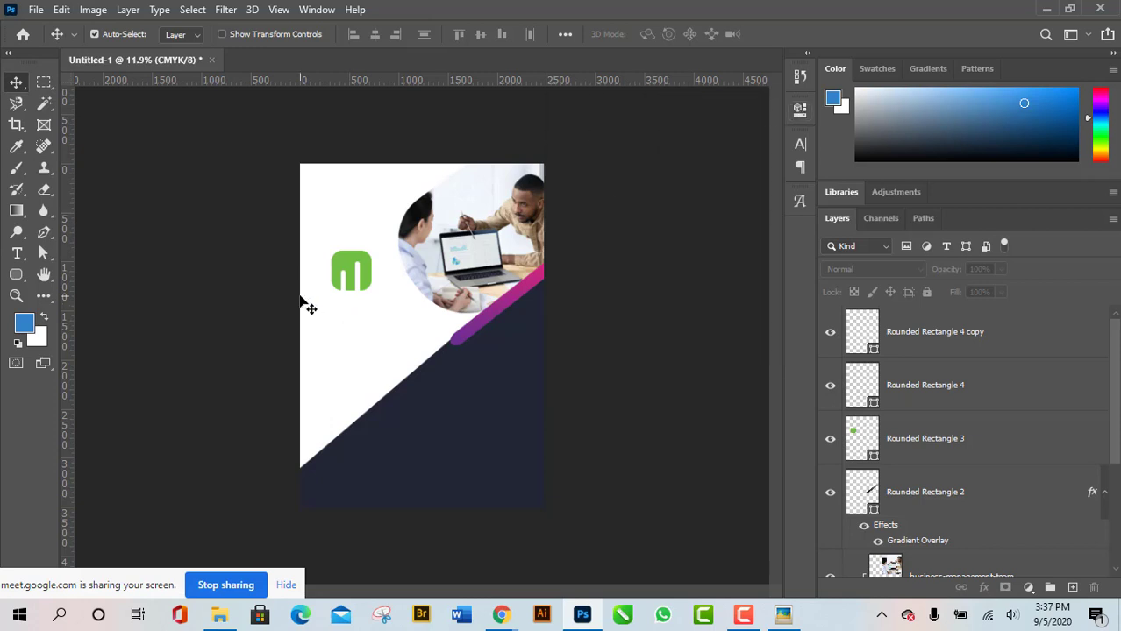
scroll(302, 234, "up", 1)
scroll(301, 233, "up", 3)
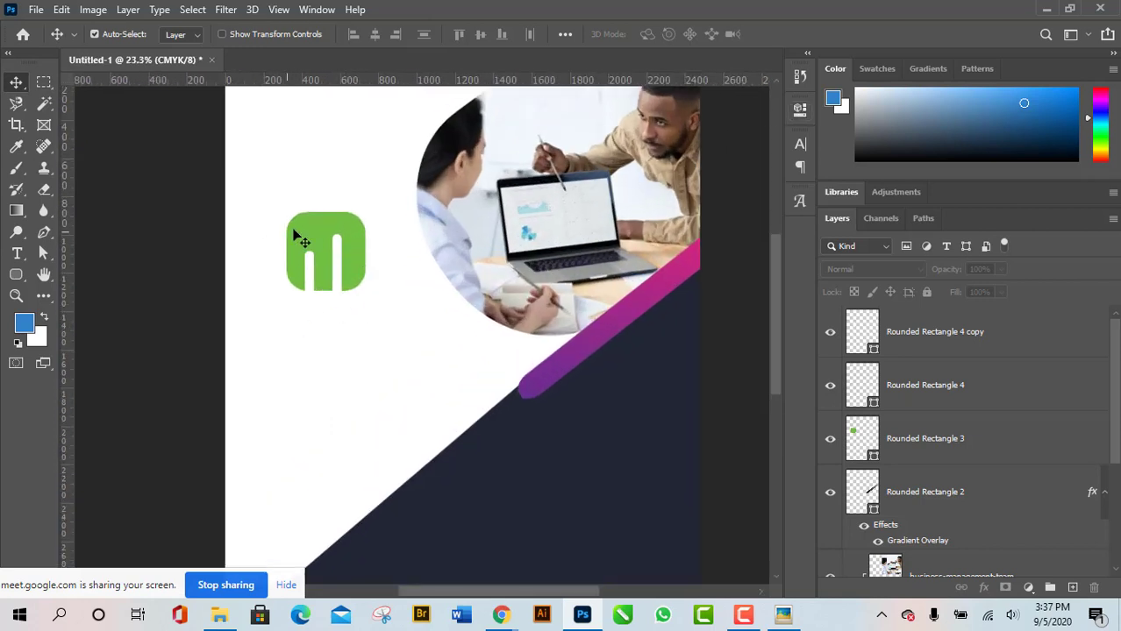
Examine the logo and layout on the business card preview image at different magnifications and close its viewer.
left_click(785, 619)
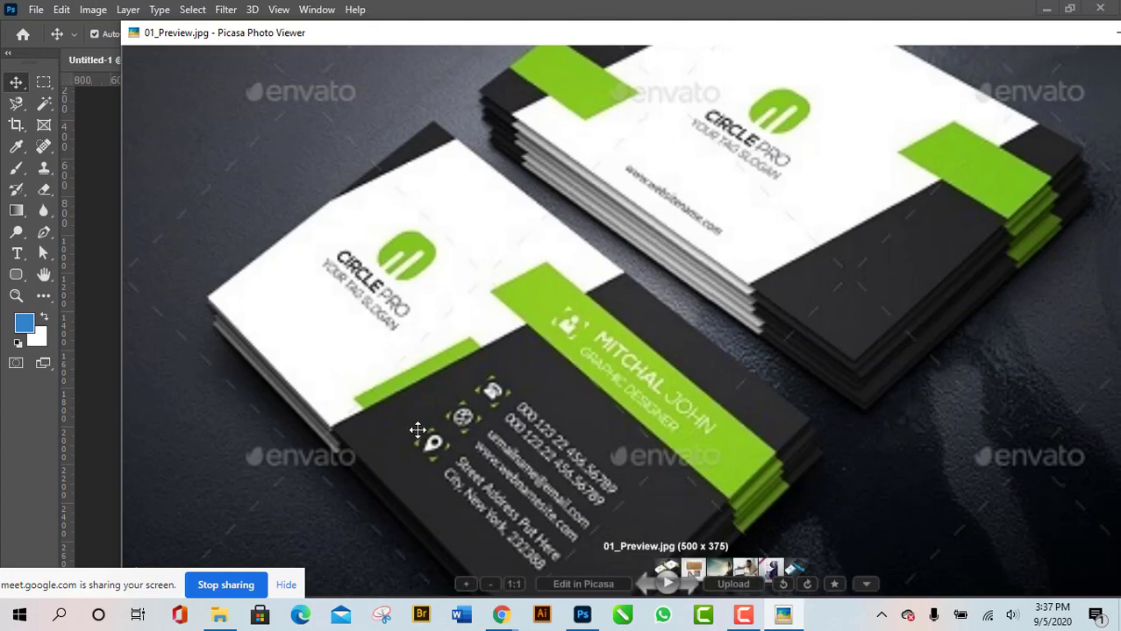
scroll(545, 457, "down", 2)
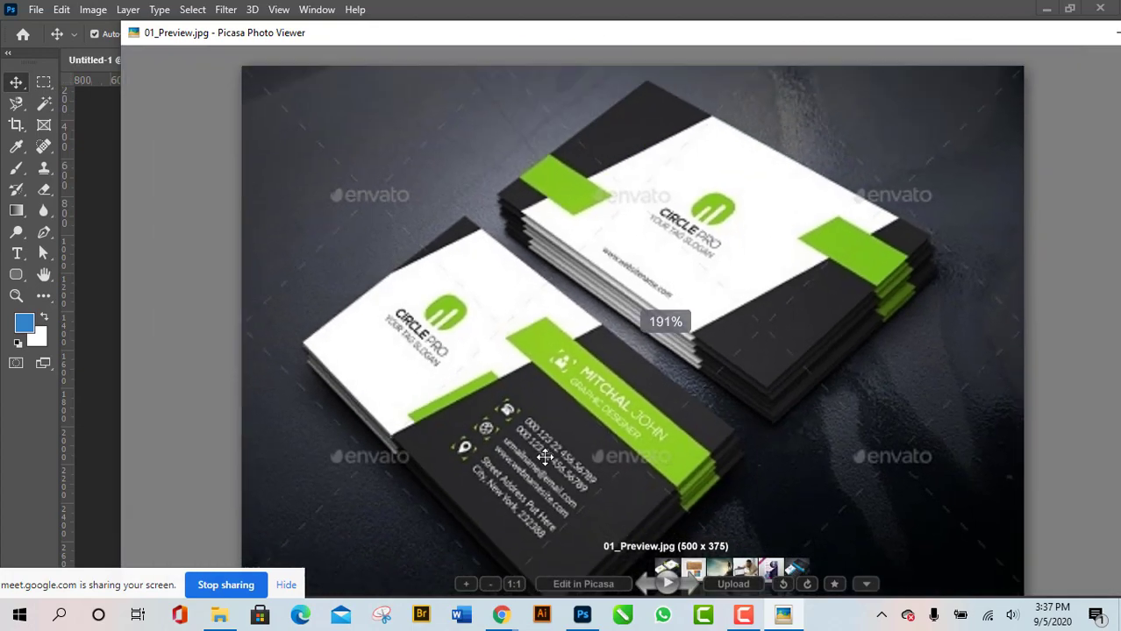
scroll(601, 436, "down", 1)
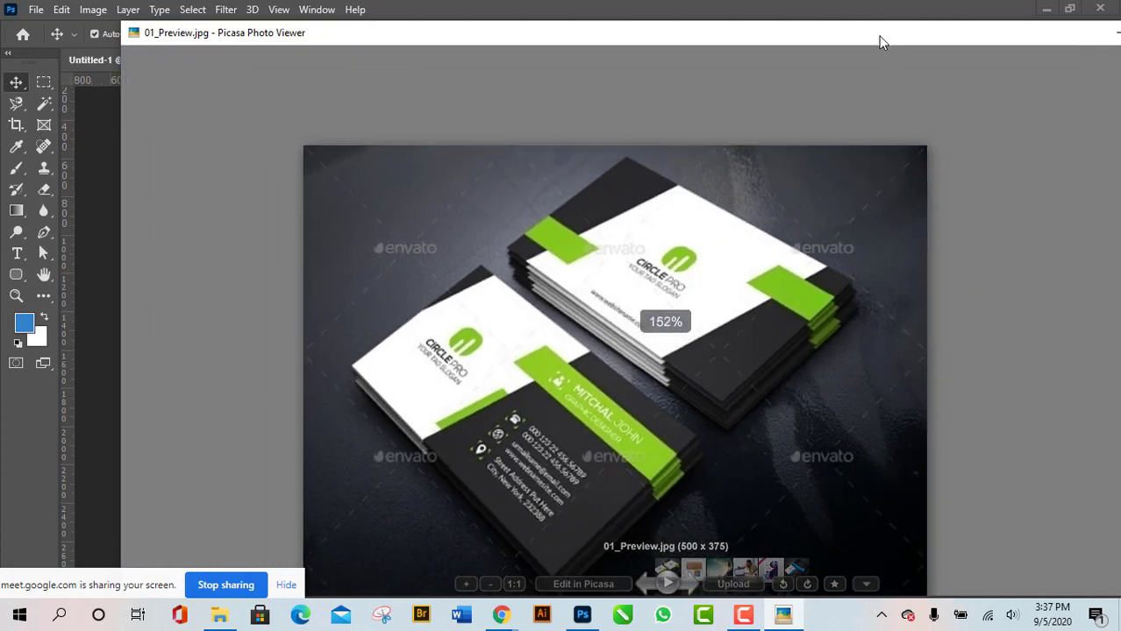
left_click_drag(878, 36, 714, 53)
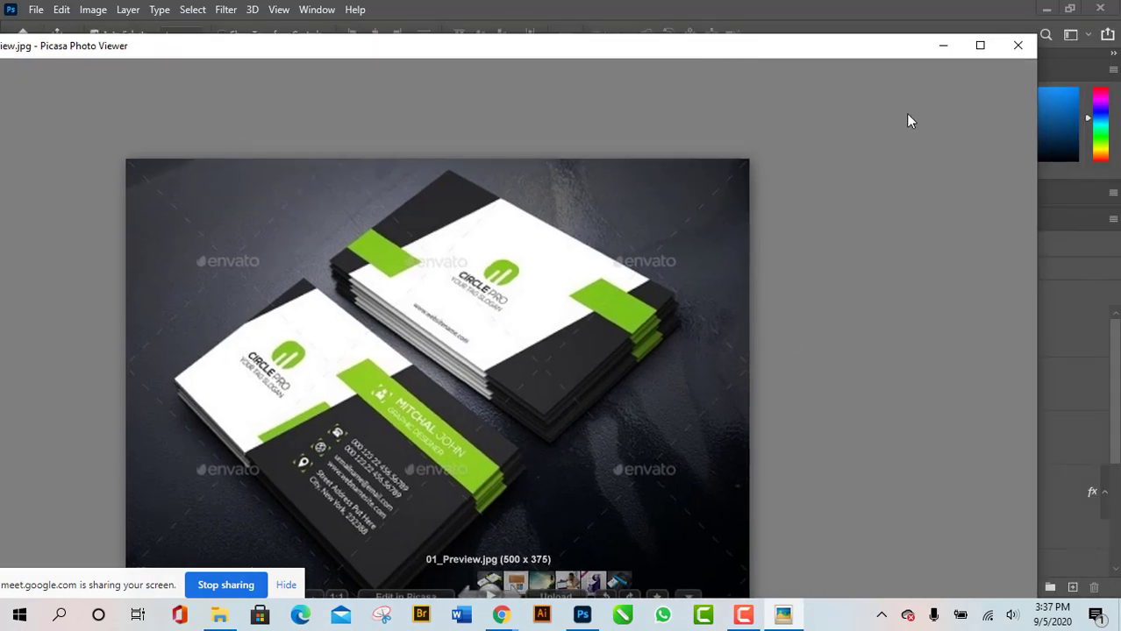
scroll(309, 464, "up", 5)
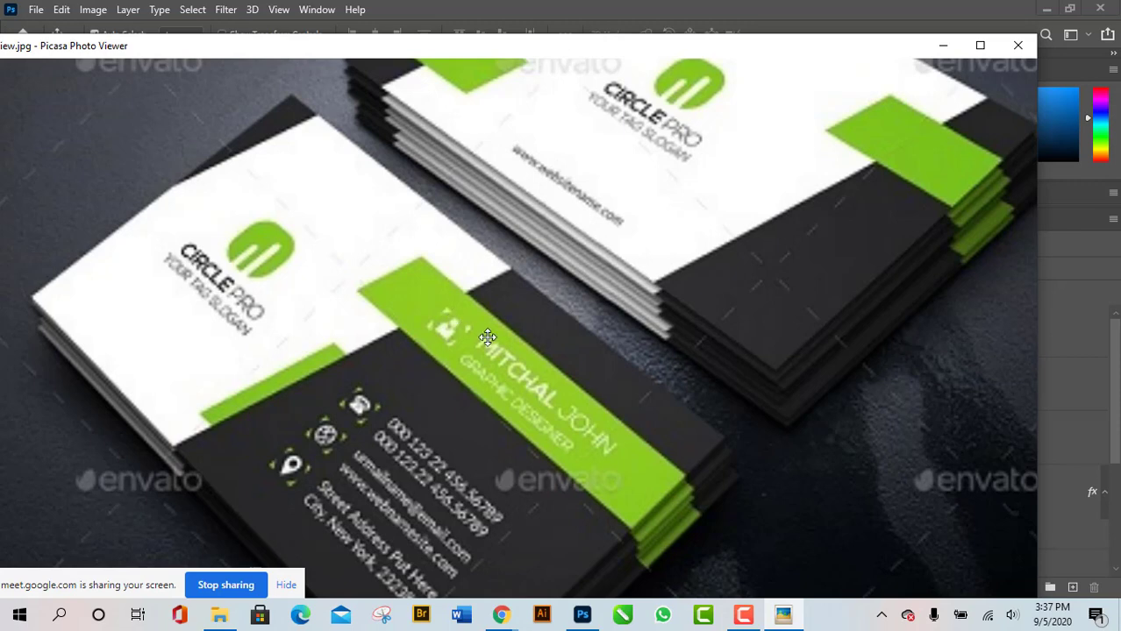
scroll(476, 432, "down", 2)
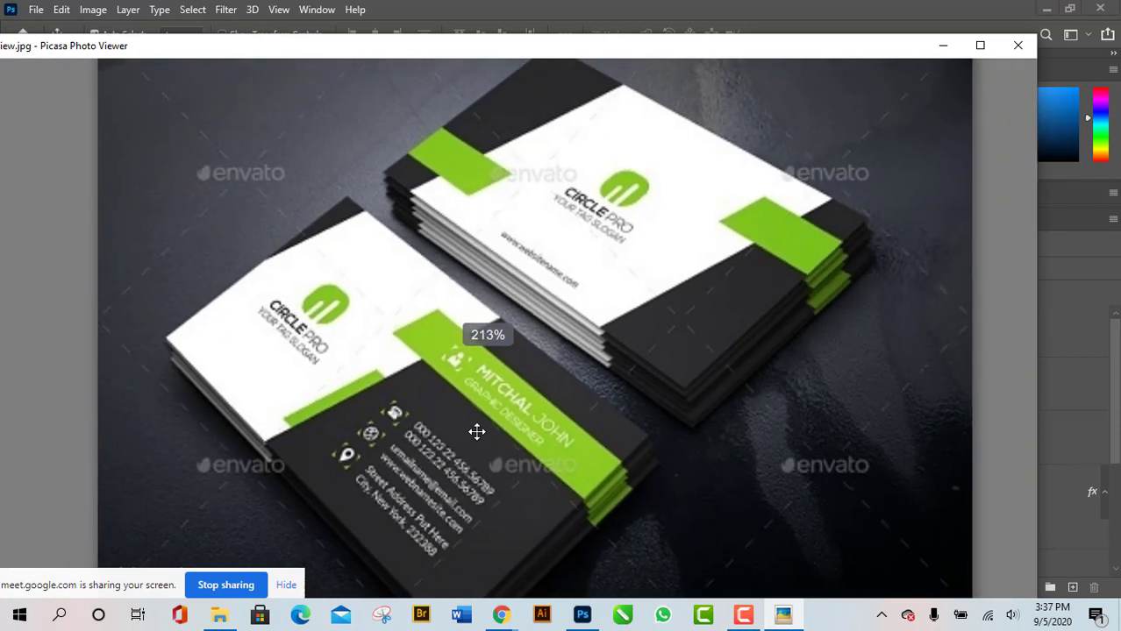
scroll(476, 431, "down", 1)
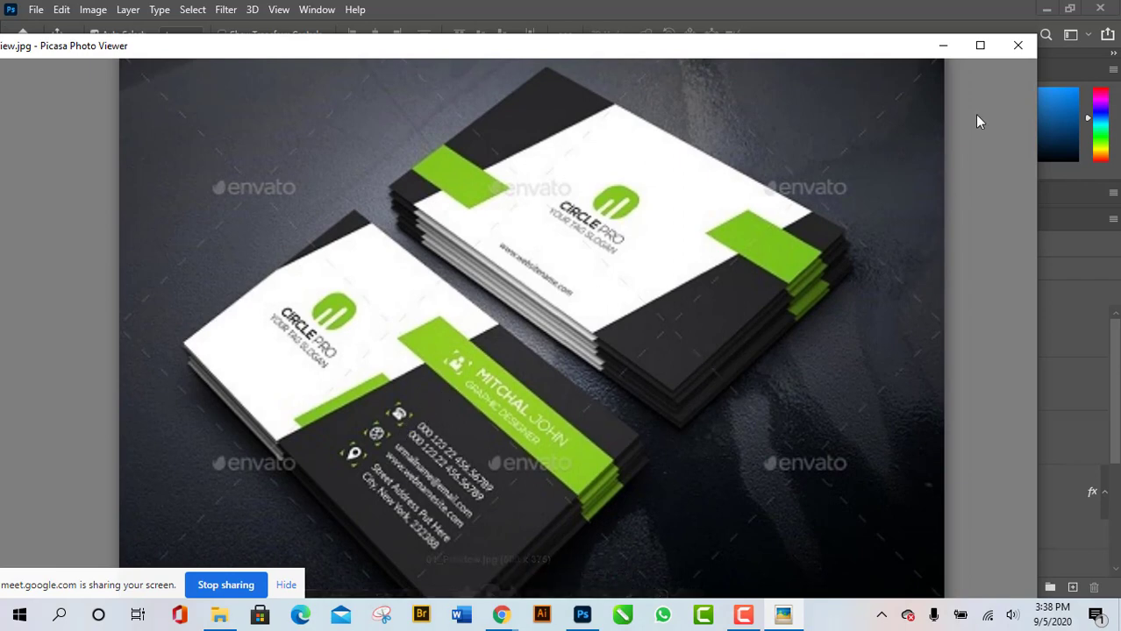
left_click(1011, 46)
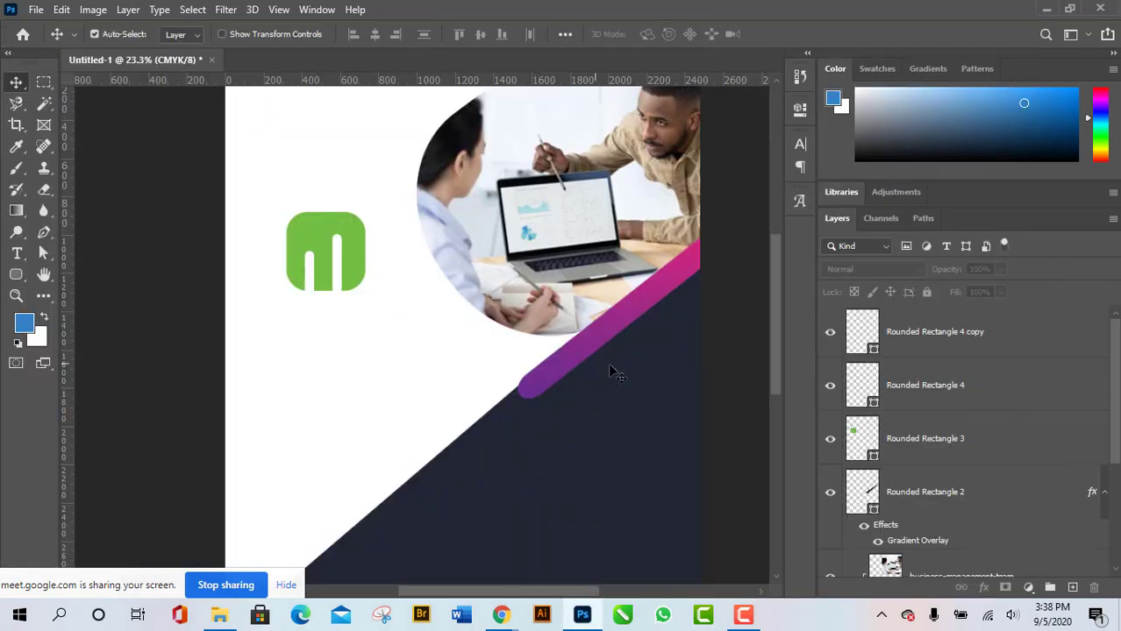
Reopen 01_Preview.jpg from the 11th Class folder, study the business card design, and close the image.
scroll(462, 382, "down", 4)
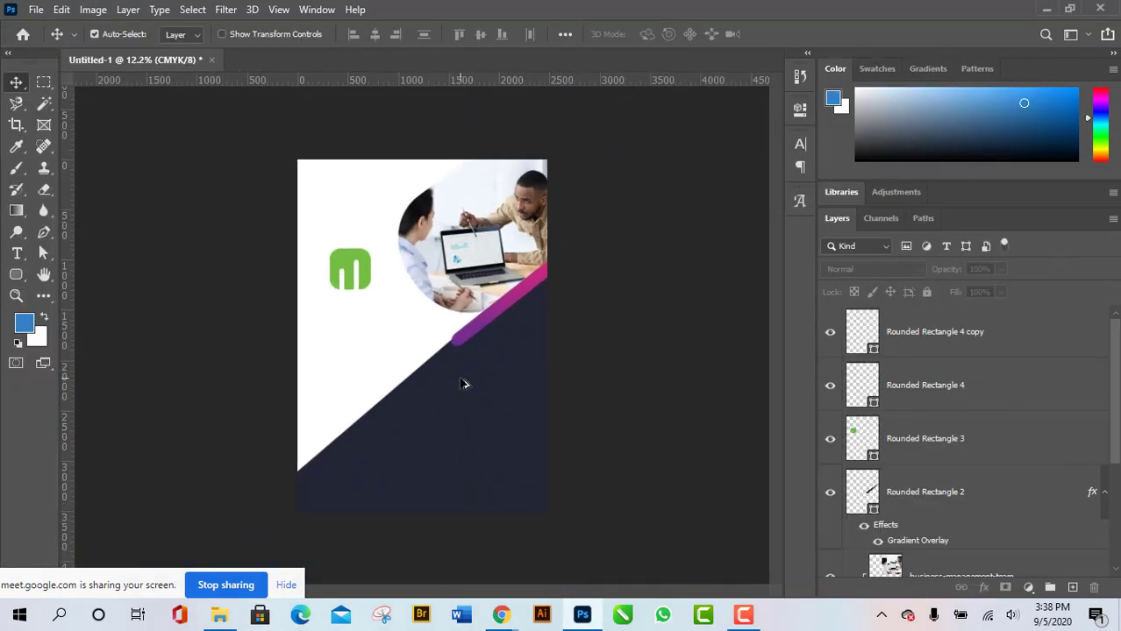
scroll(463, 383, "up", 2)
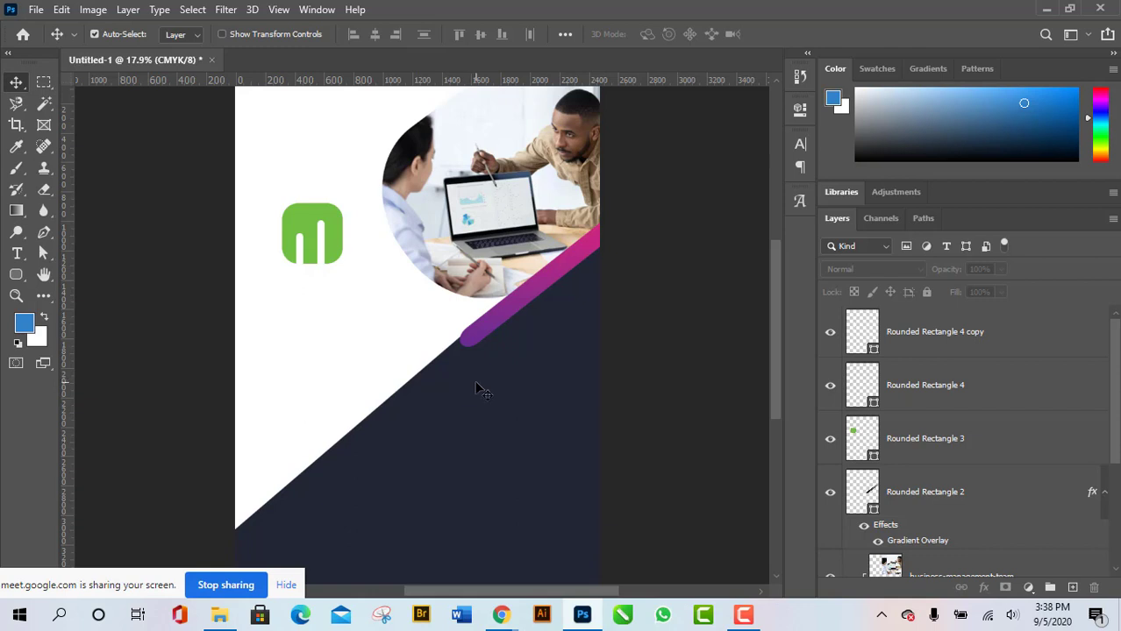
left_click_drag(128, 589, 448, 491)
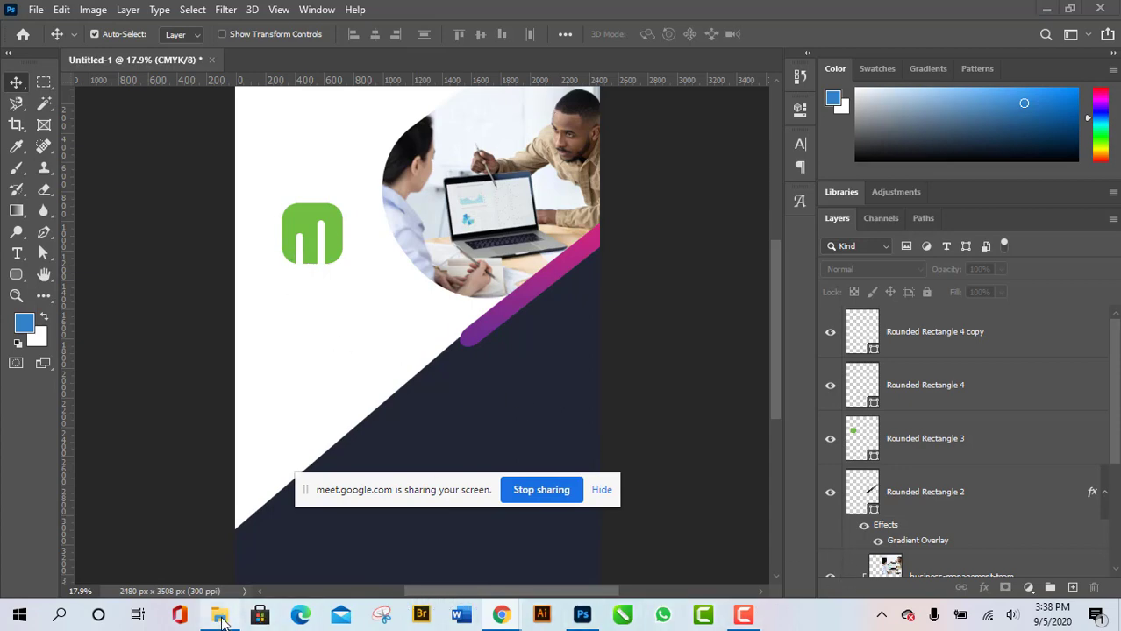
left_click(220, 615)
double_click(180, 166)
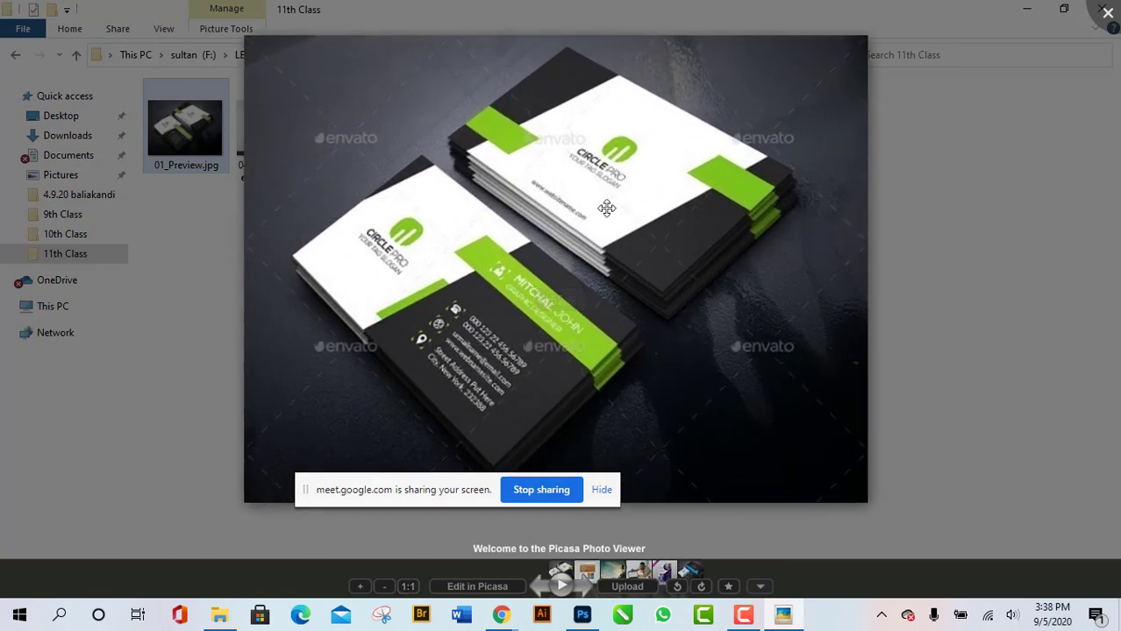
scroll(543, 401, "up", 3)
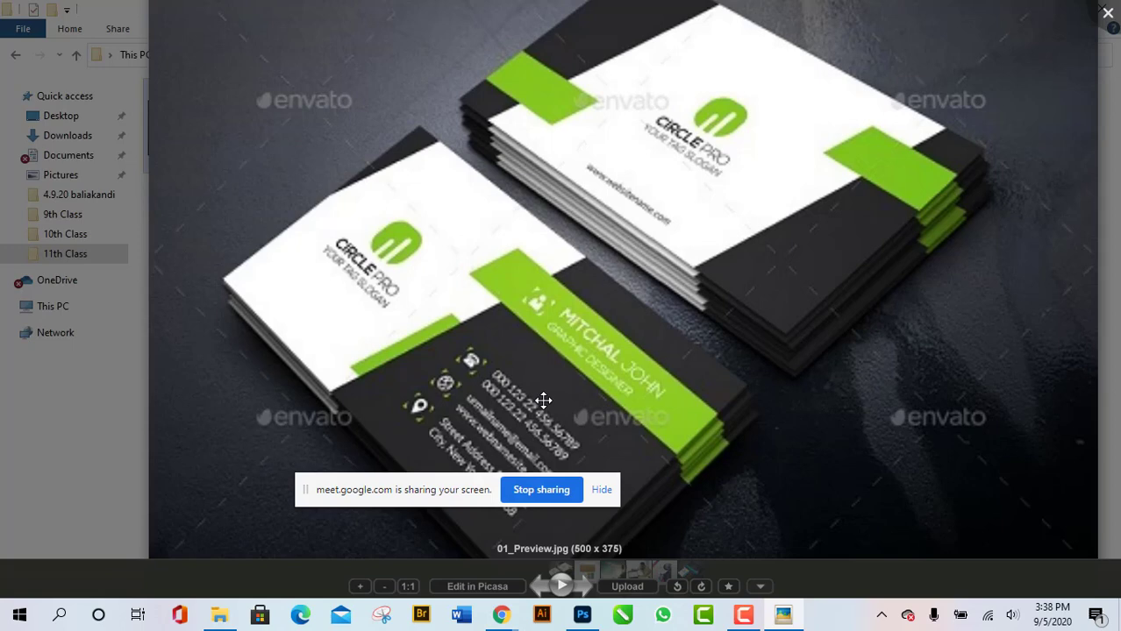
scroll(495, 363, "down", 2)
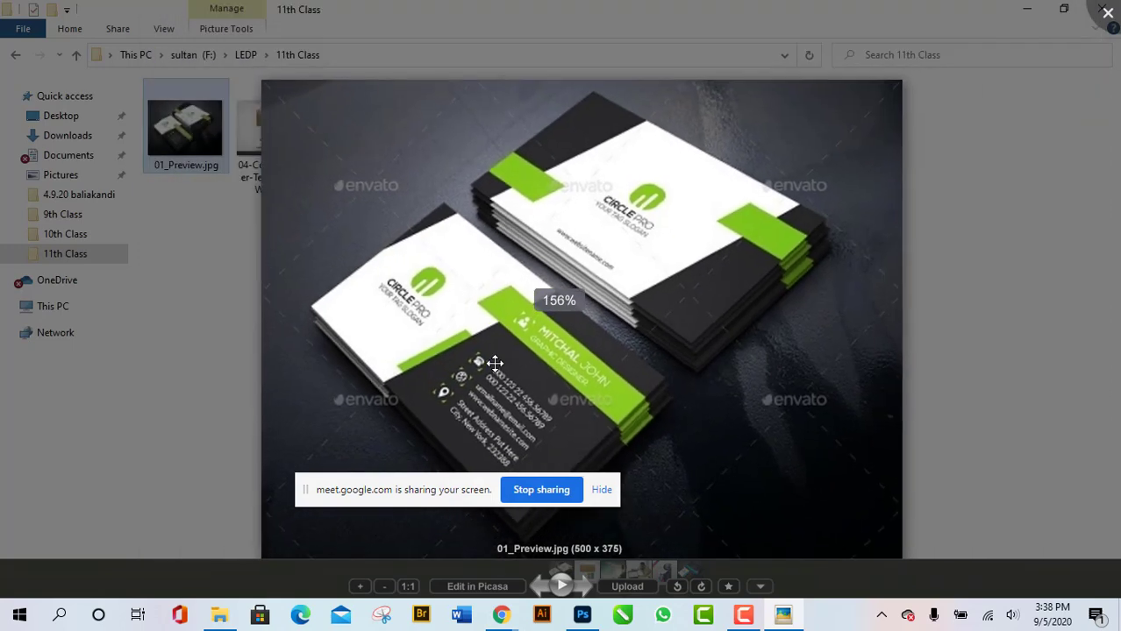
scroll(494, 363, "down", 1)
key("Escape")
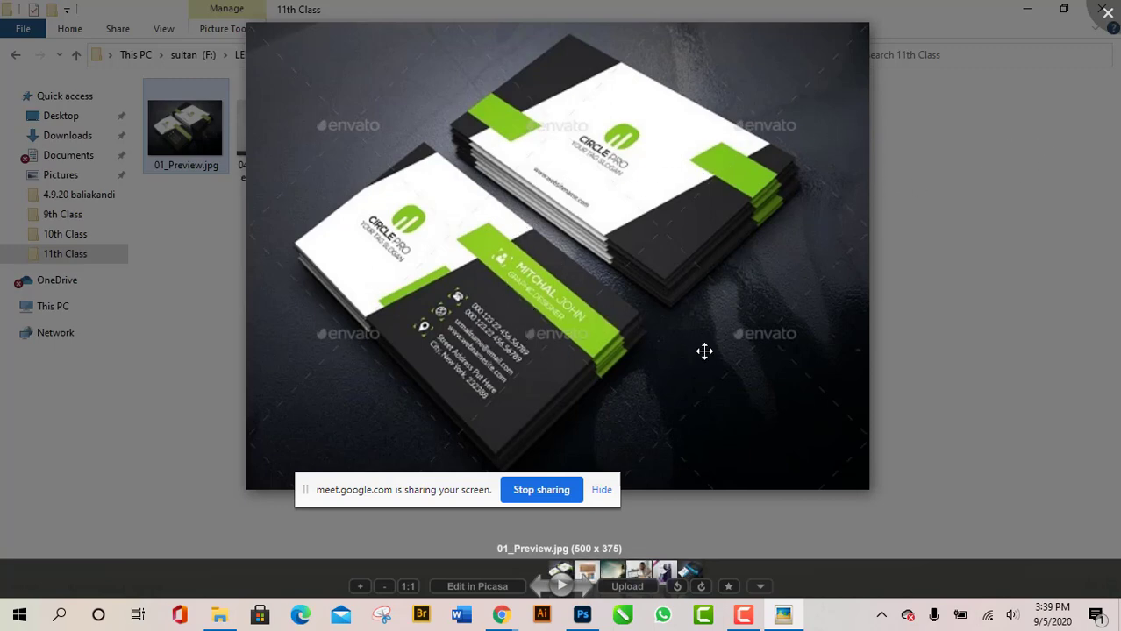
scroll(707, 350, "down", 2)
scroll(709, 349, "up", 2)
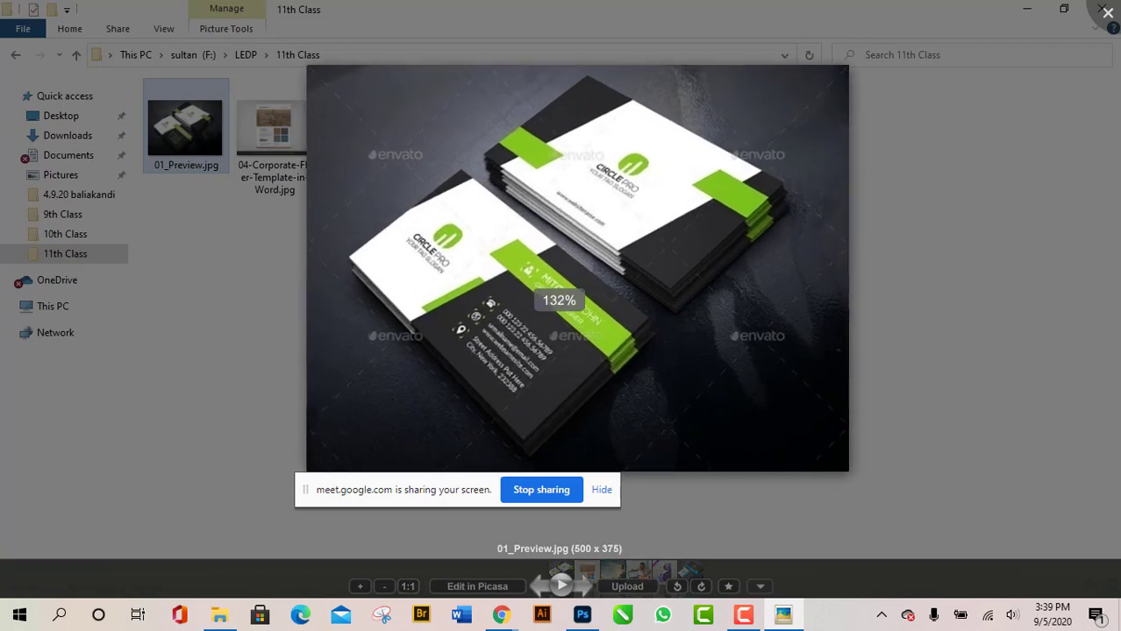
left_click(1106, 18)
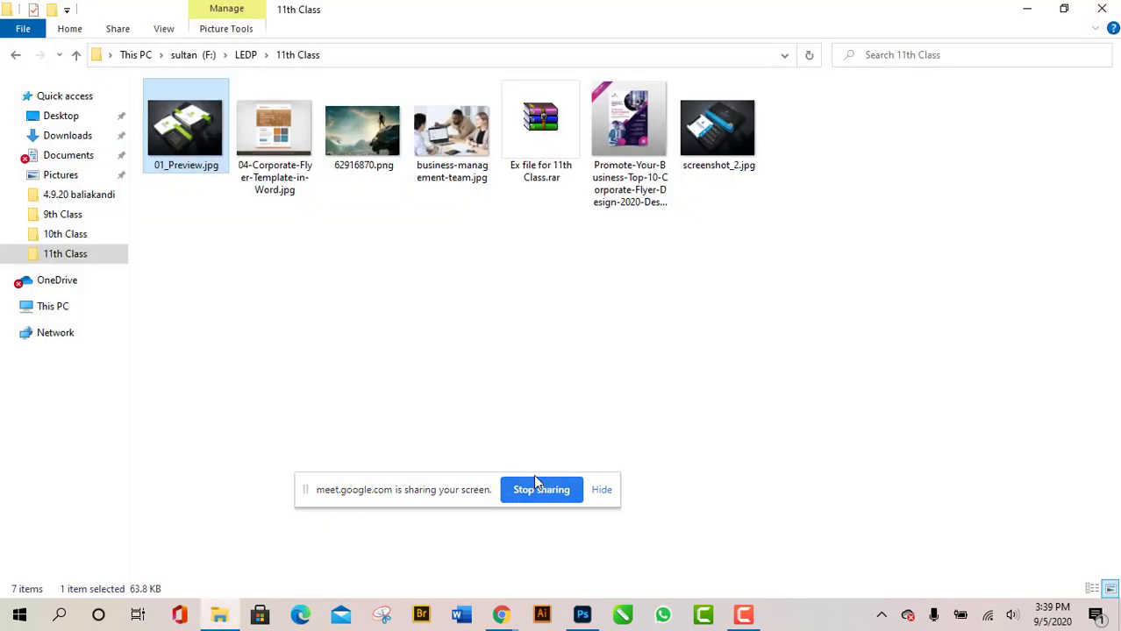
Switch to the Google Meet call in Chrome and turn off the microphone.
left_click_drag(412, 494, 639, 549)
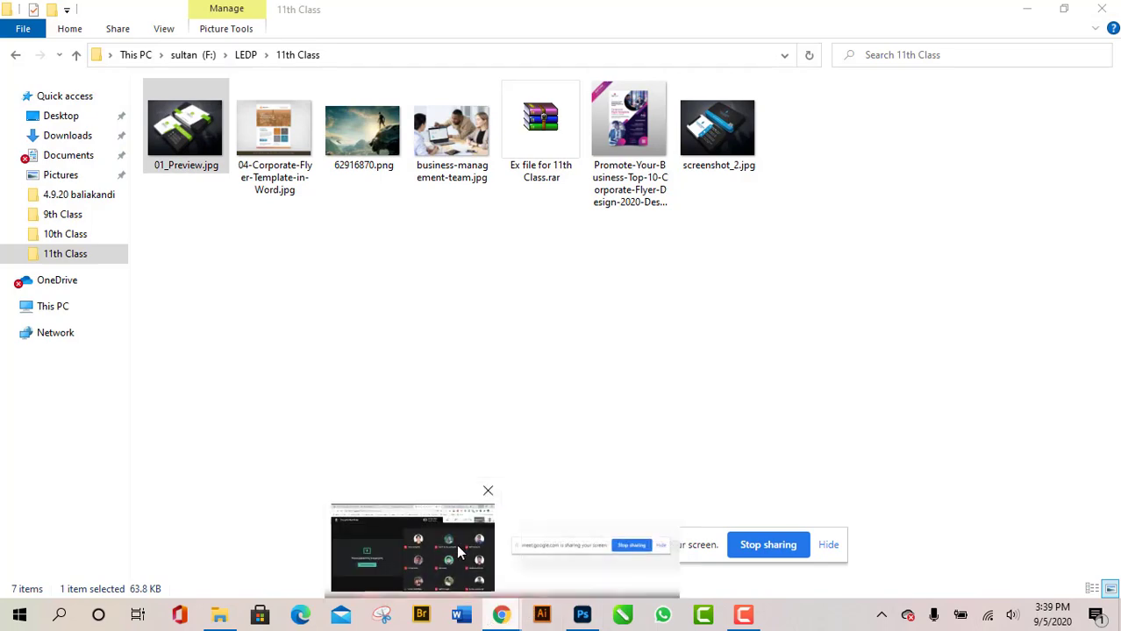
left_click(450, 491)
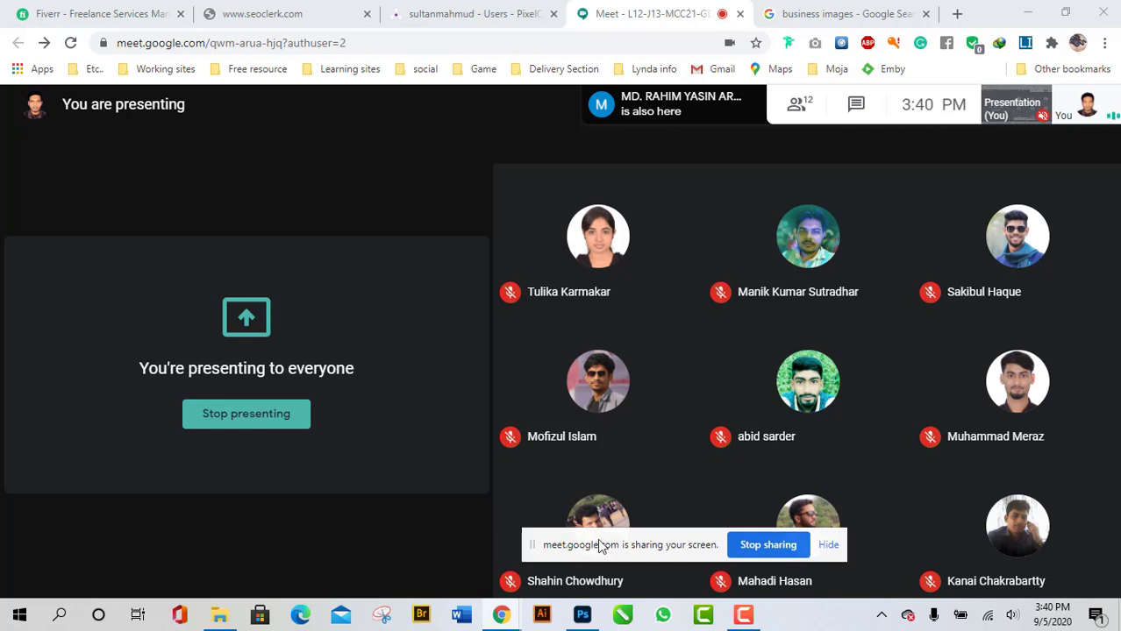
mouse_move(441, 549)
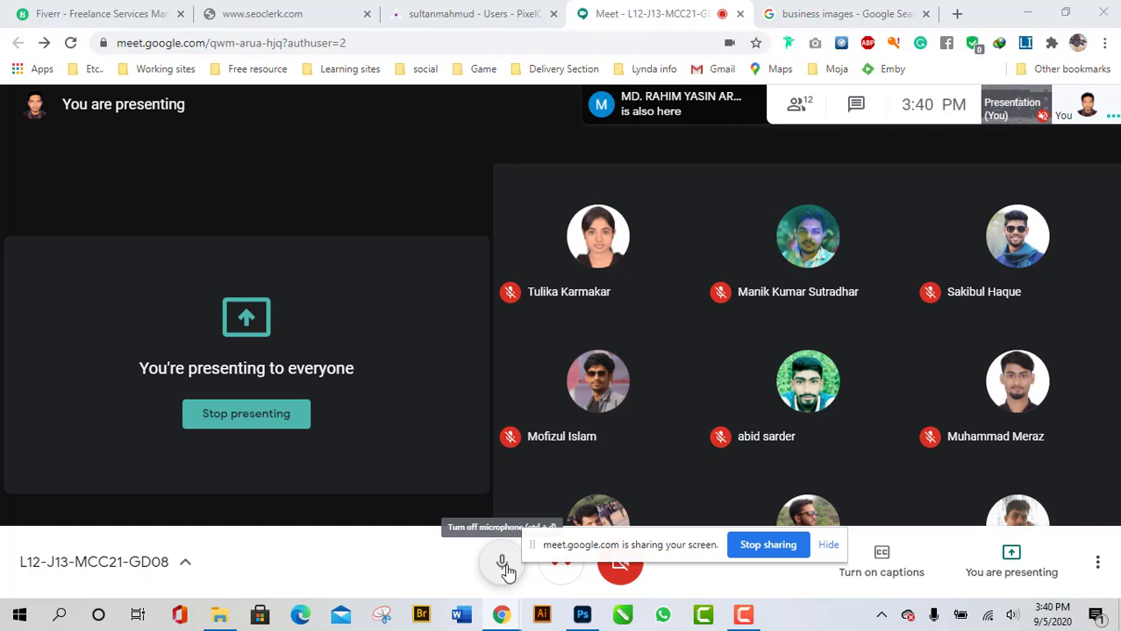
left_click(503, 566)
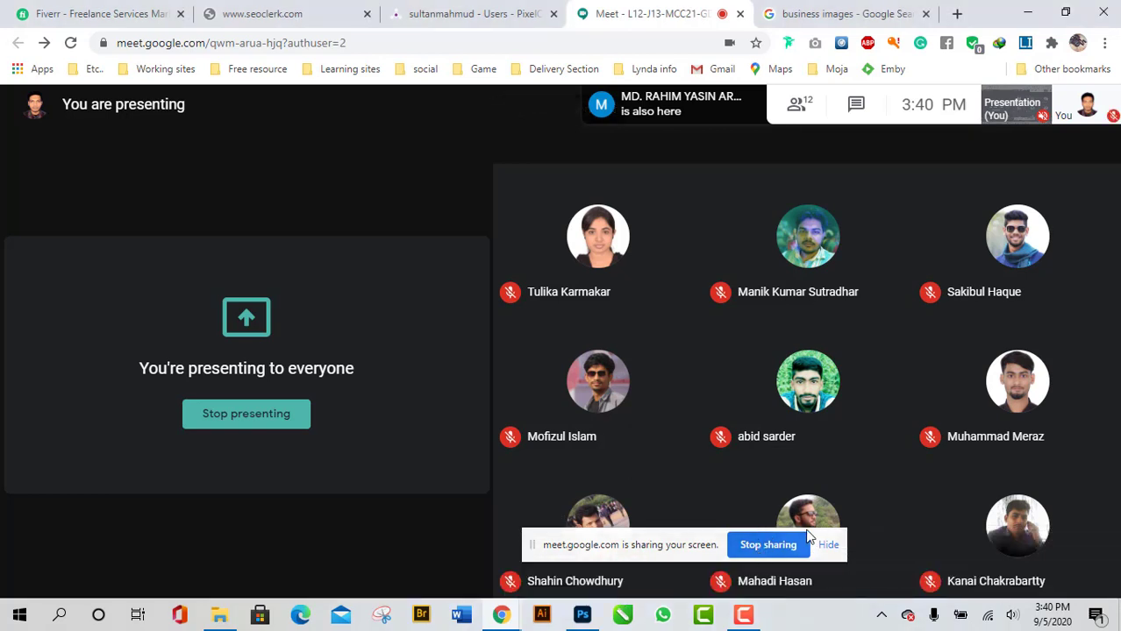
left_click(742, 615)
left_click(1040, 553)
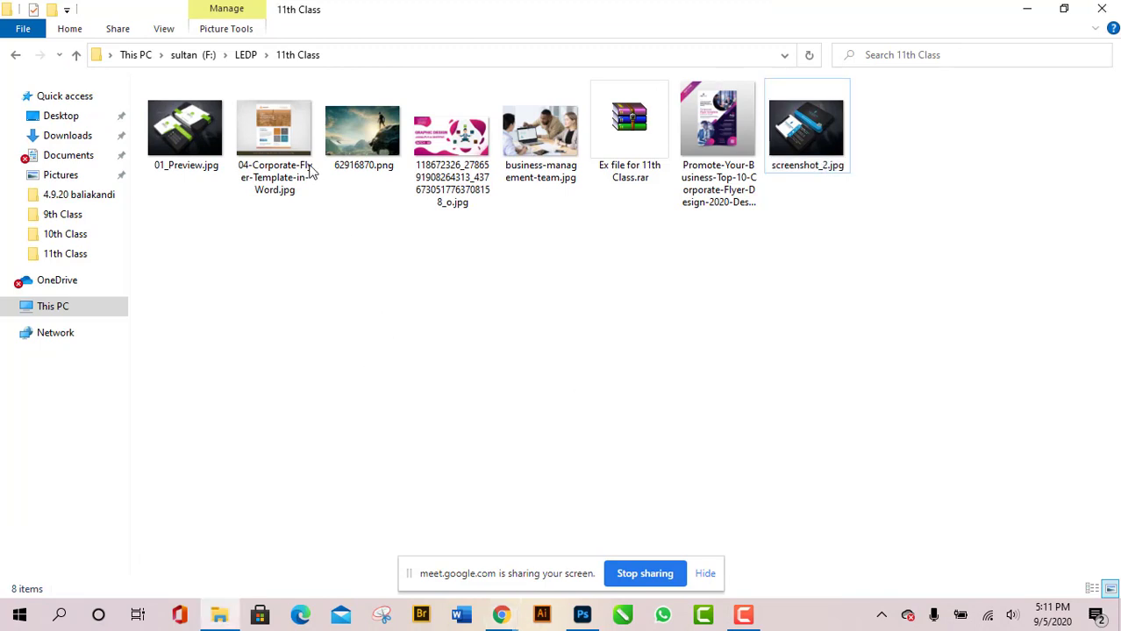
Review the Word corporate flyer template, the Promote-Your-Business flyer and the screenshot_2.jpg business card in the 11th Class folder.
left_click(277, 130)
double_click(279, 130)
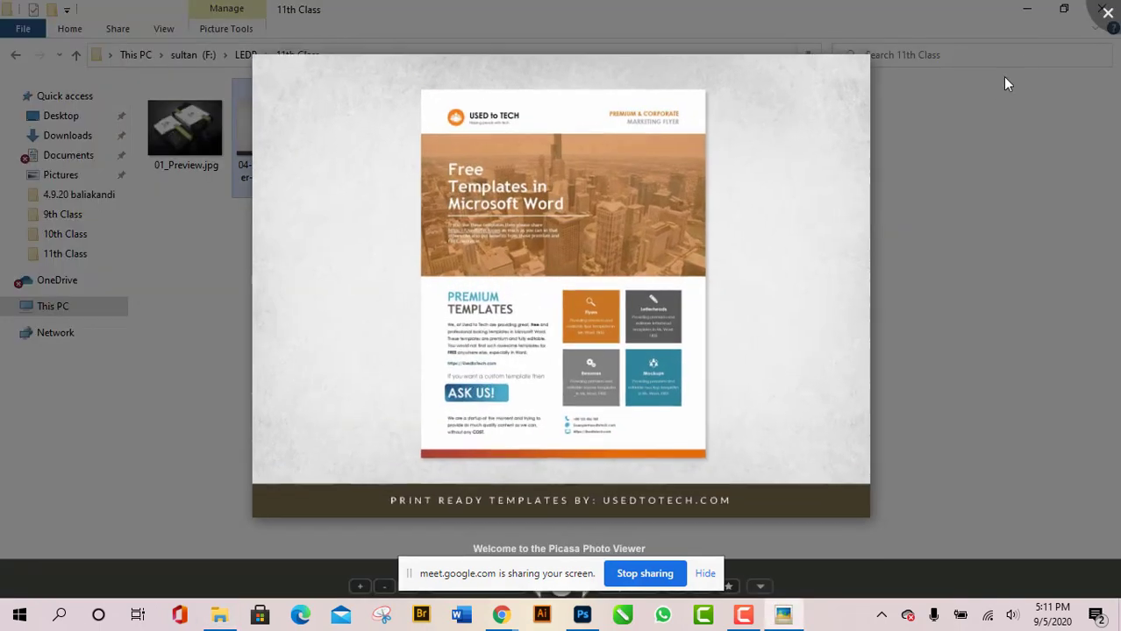
left_click(1107, 17)
double_click(745, 145)
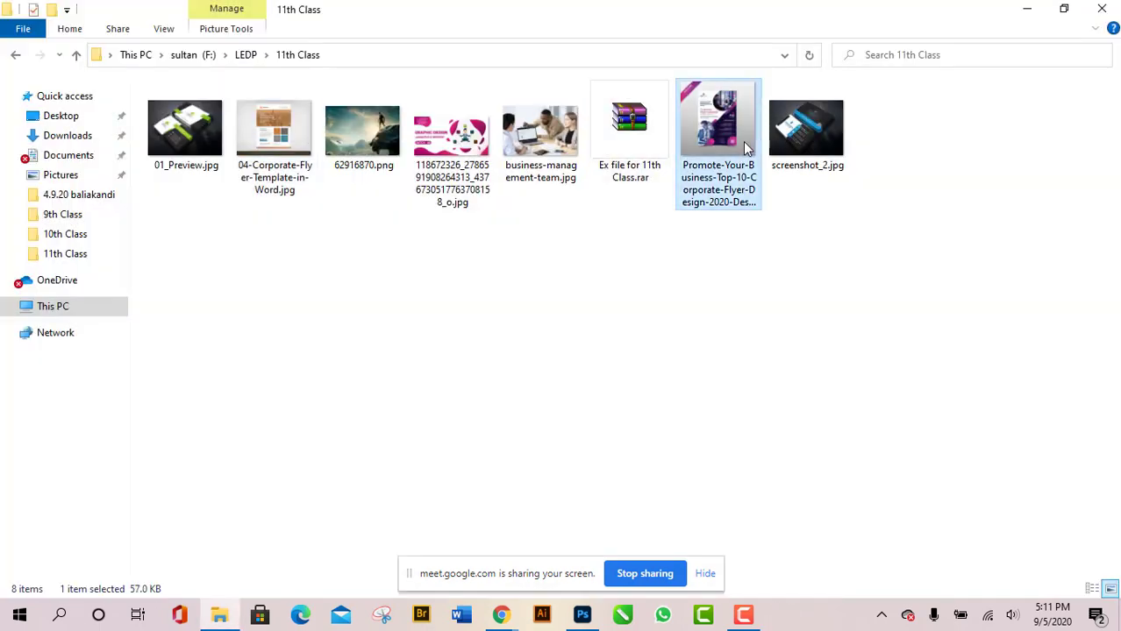
left_click(1105, 15)
double_click(800, 142)
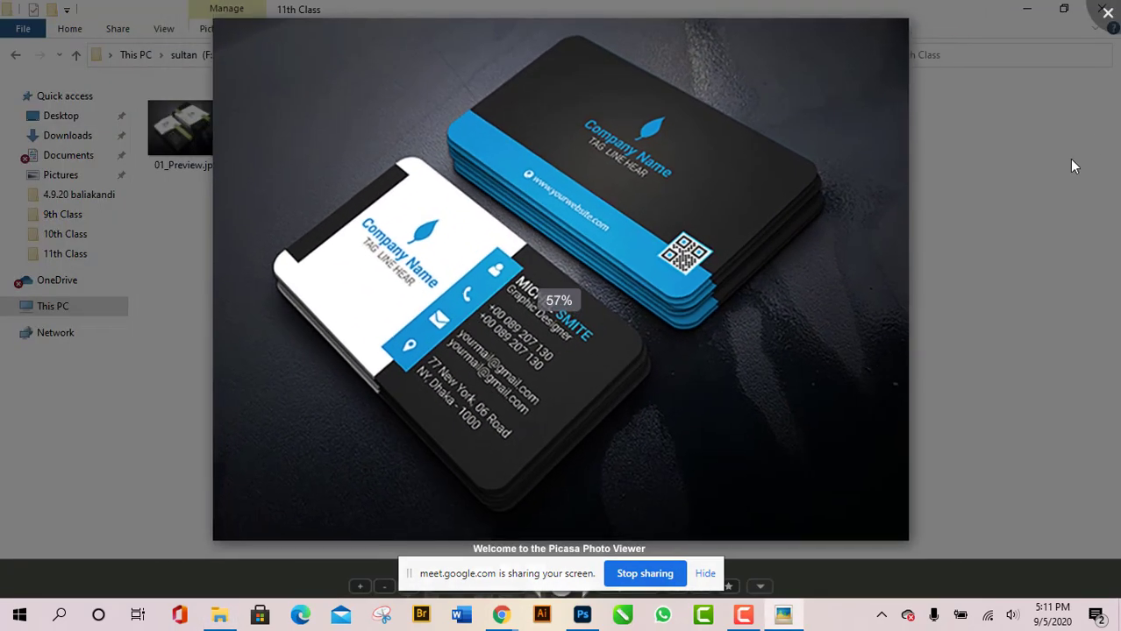
left_click(1106, 13)
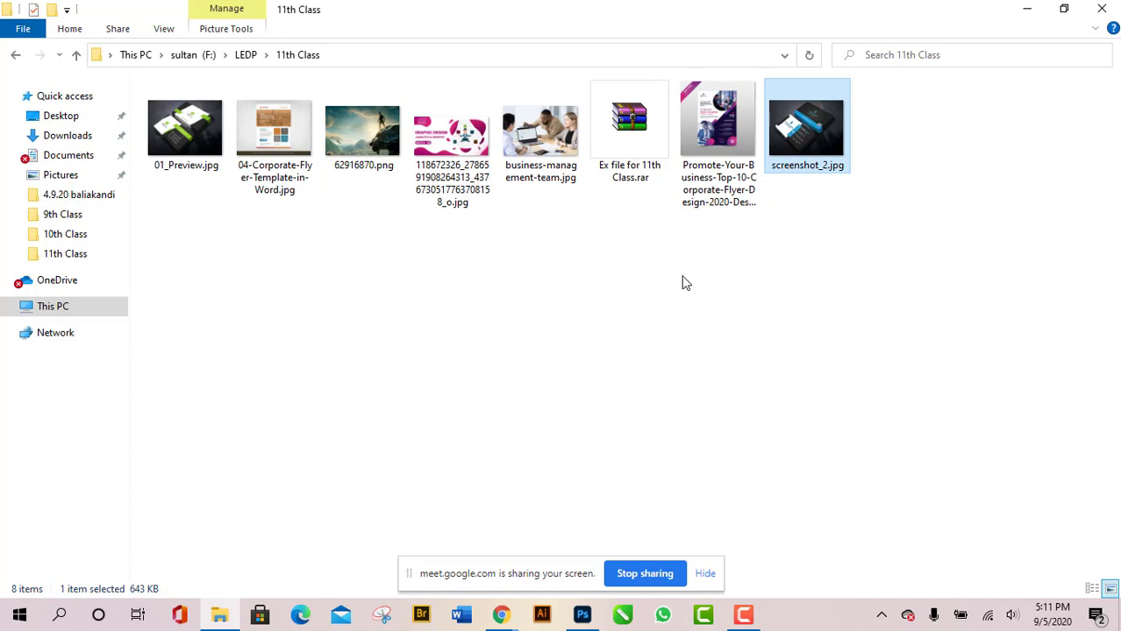
left_click(465, 335)
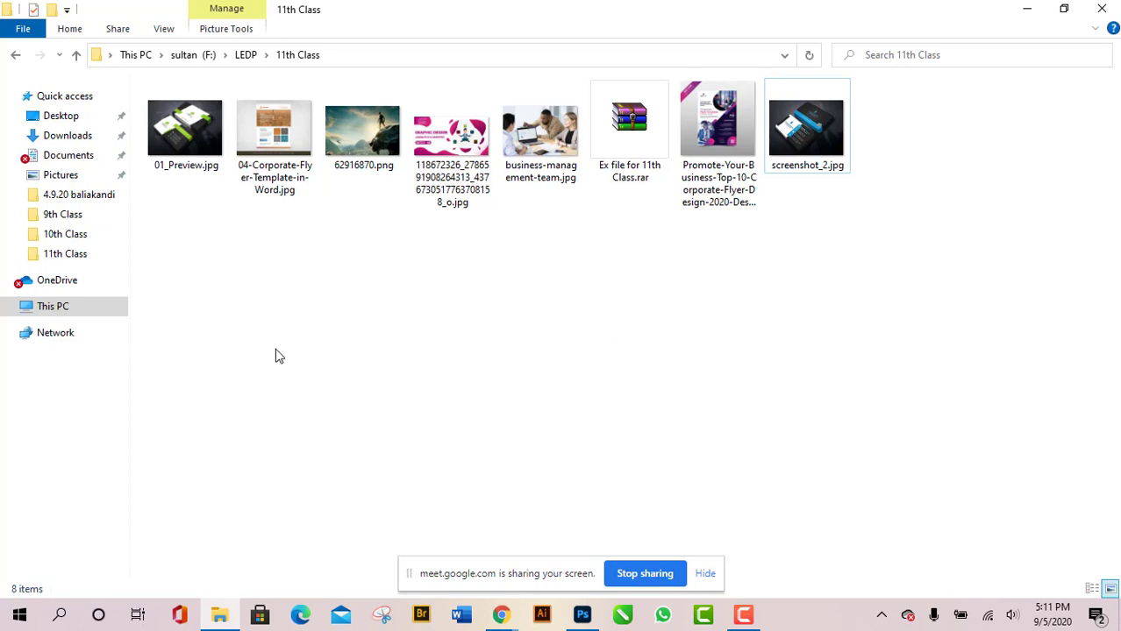
Open 62916870.png from the 11th Class folder, examine the image at different magnifications, and close its viewer.
left_click(361, 140)
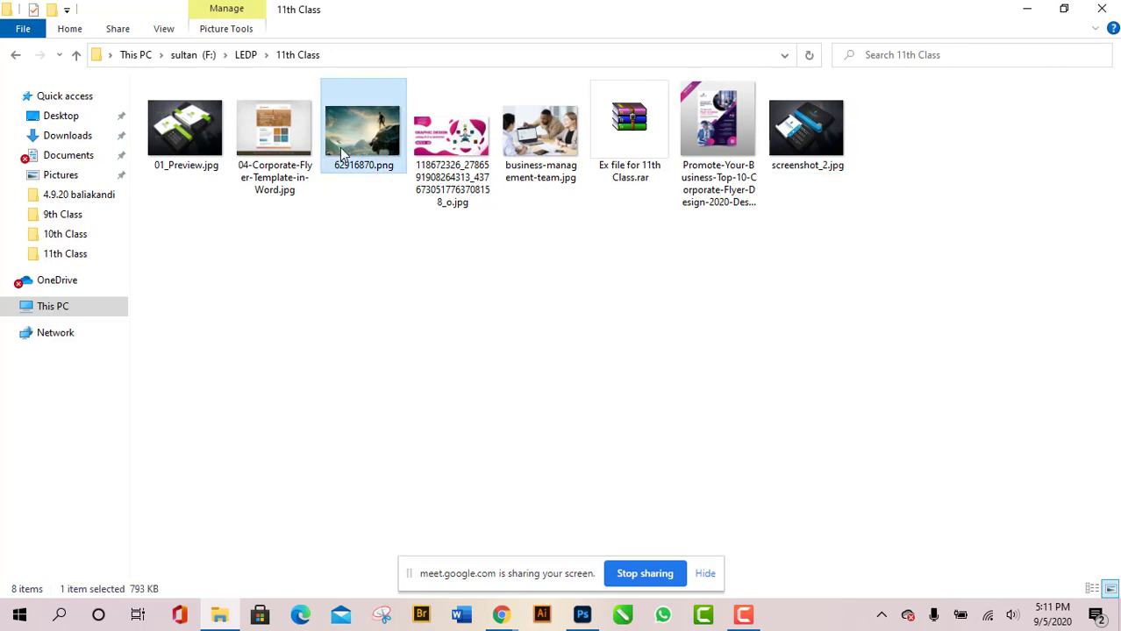
double_click(348, 149)
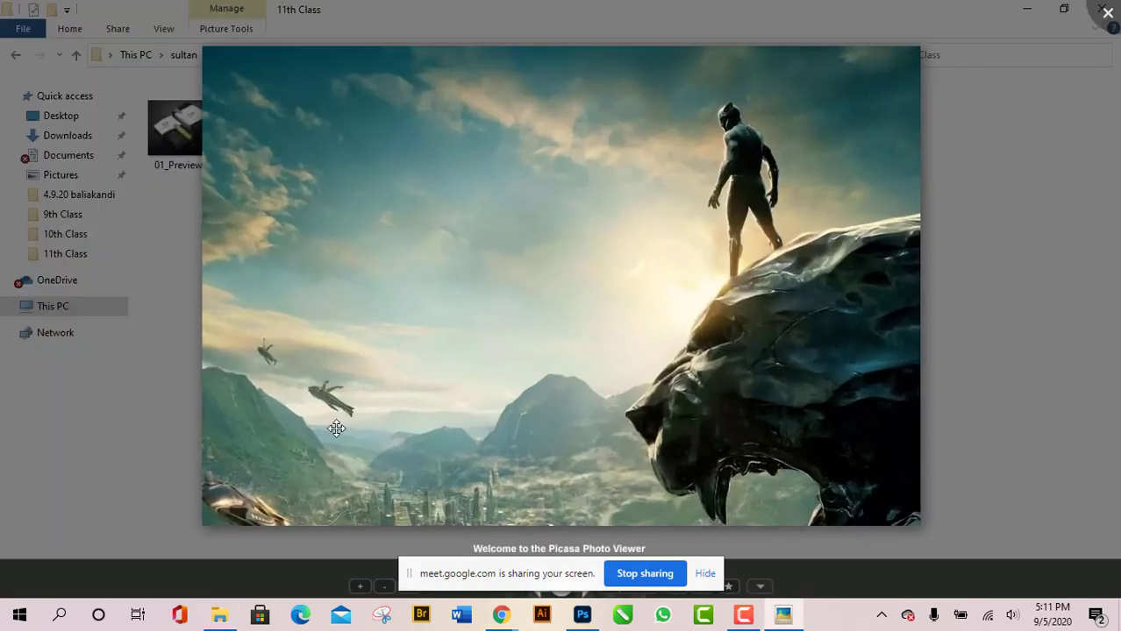
scroll(323, 427, "up", 1)
scroll(321, 426, "up", 2)
scroll(443, 430, "down", 3)
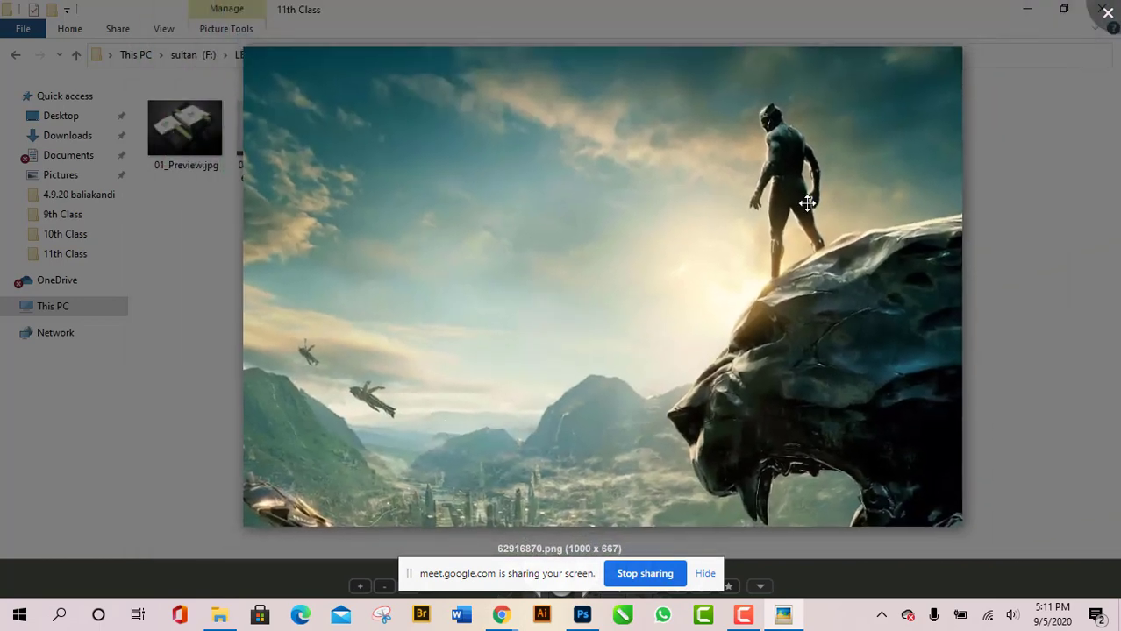
scroll(649, 421, "down", 3)
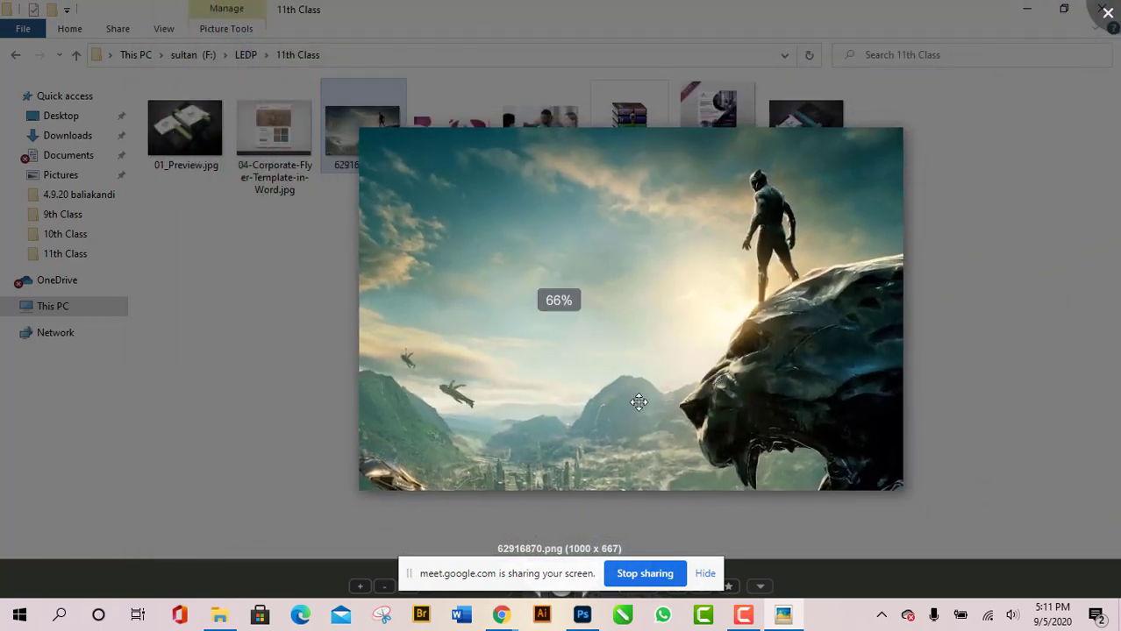
scroll(605, 403, "up", 3)
scroll(583, 403, "down", 1)
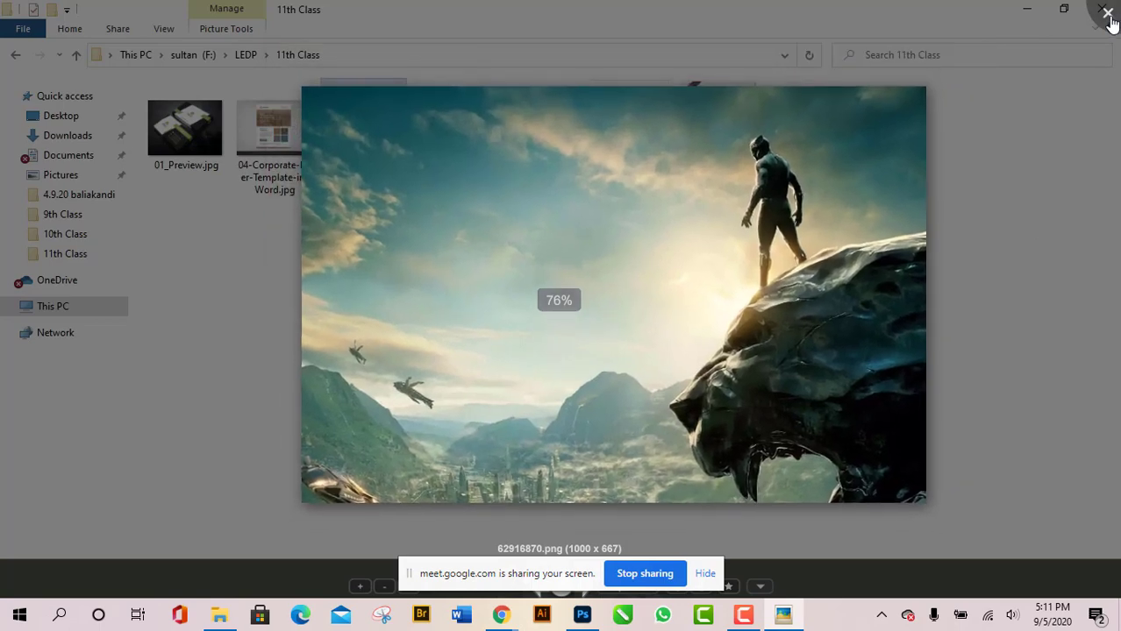
left_click(1108, 12)
Open 62916870.png from the 11th Class folder in Photoshop.
left_click(394, 356)
left_click(367, 135)
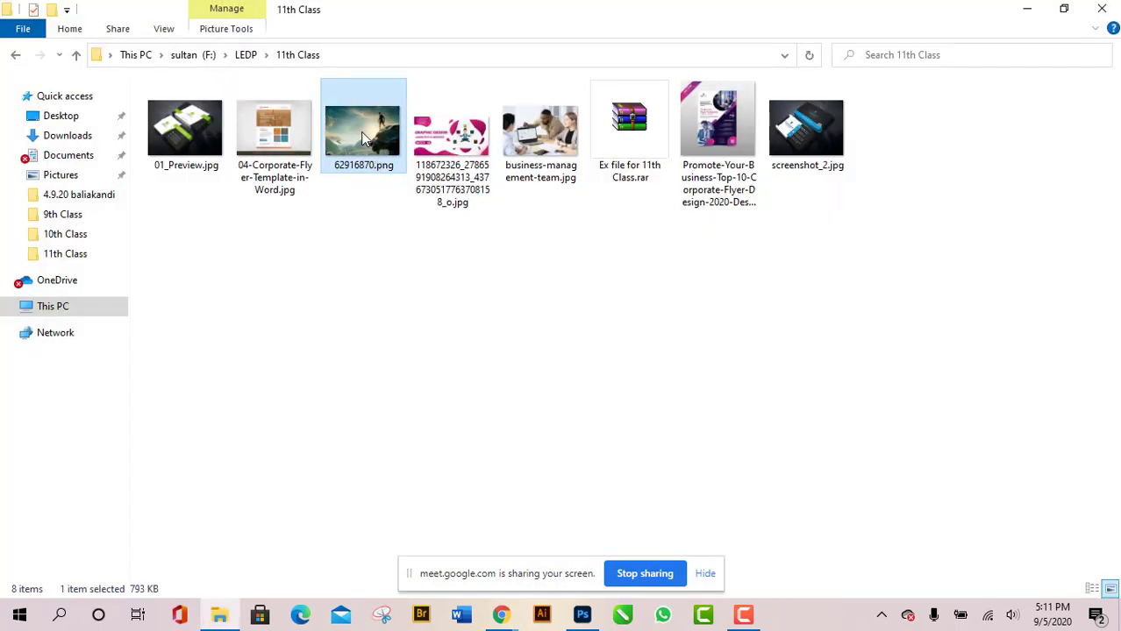
right_click(366, 136)
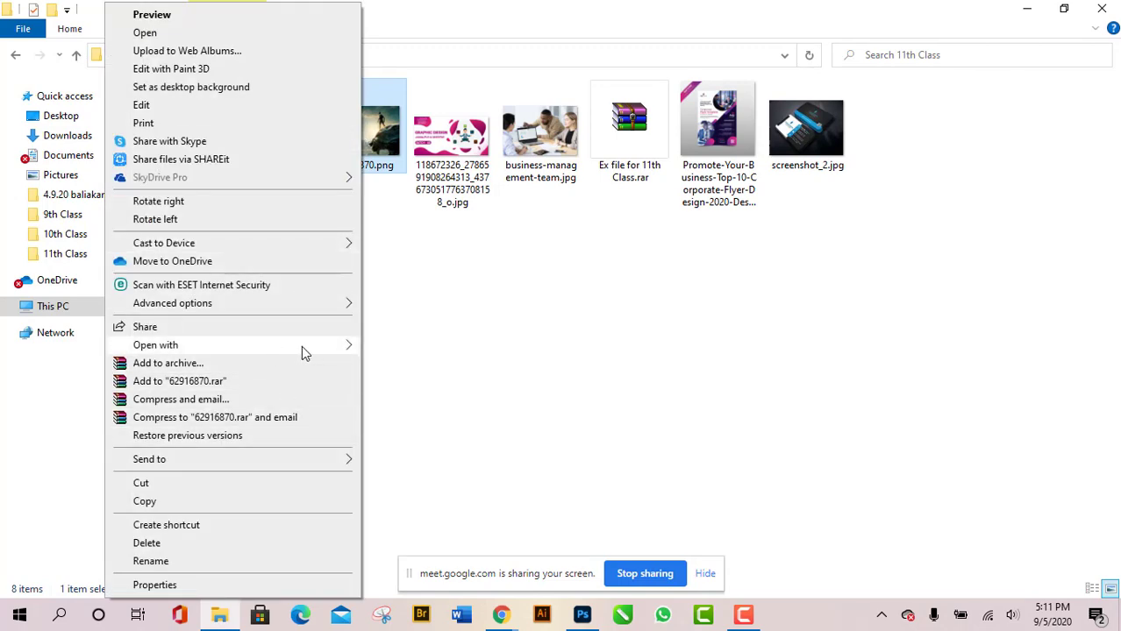
mouse_move(349, 351)
left_click(388, 367)
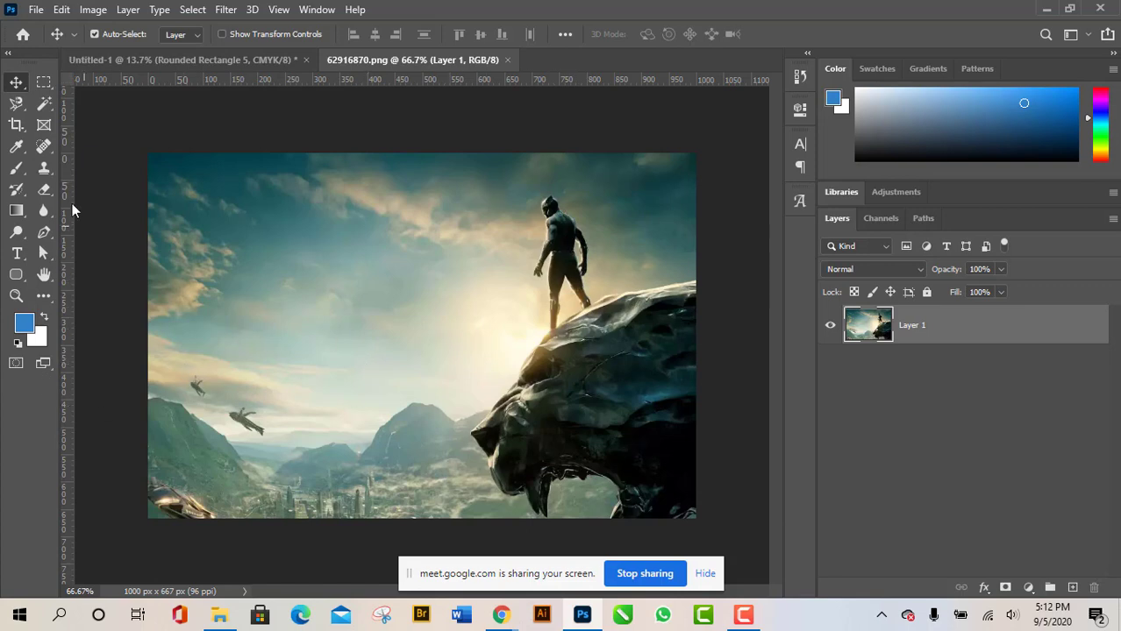
Add the text "DARK NIGHT" over the sky in blue Montserrat ExtraBold at 60 pt.
left_click(16, 253)
left_click(78, 253)
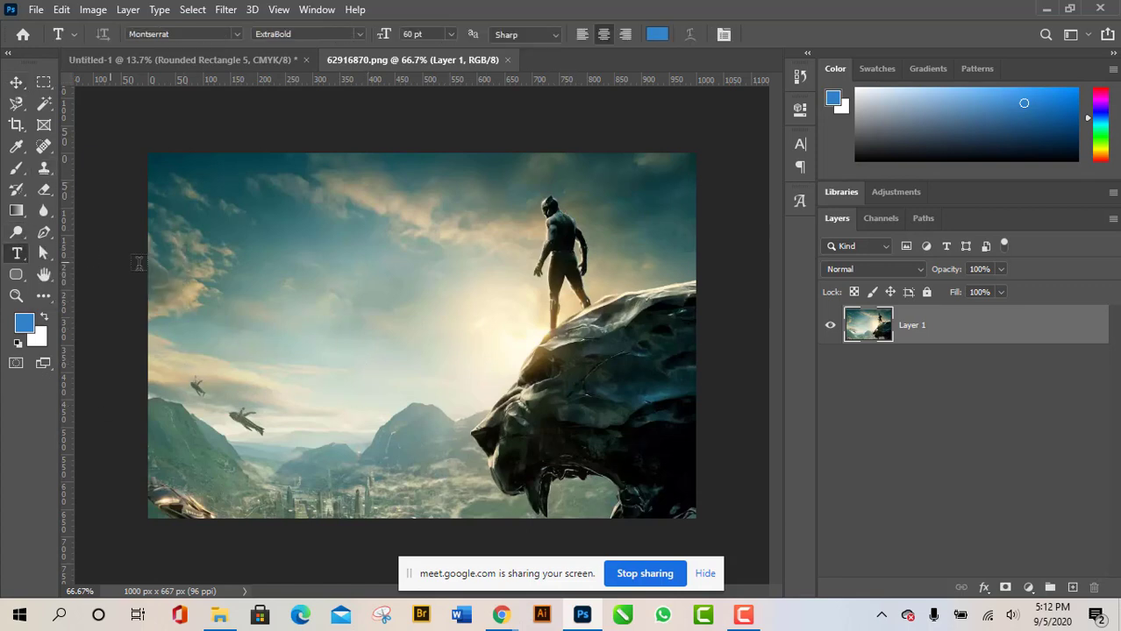
left_click(294, 254)
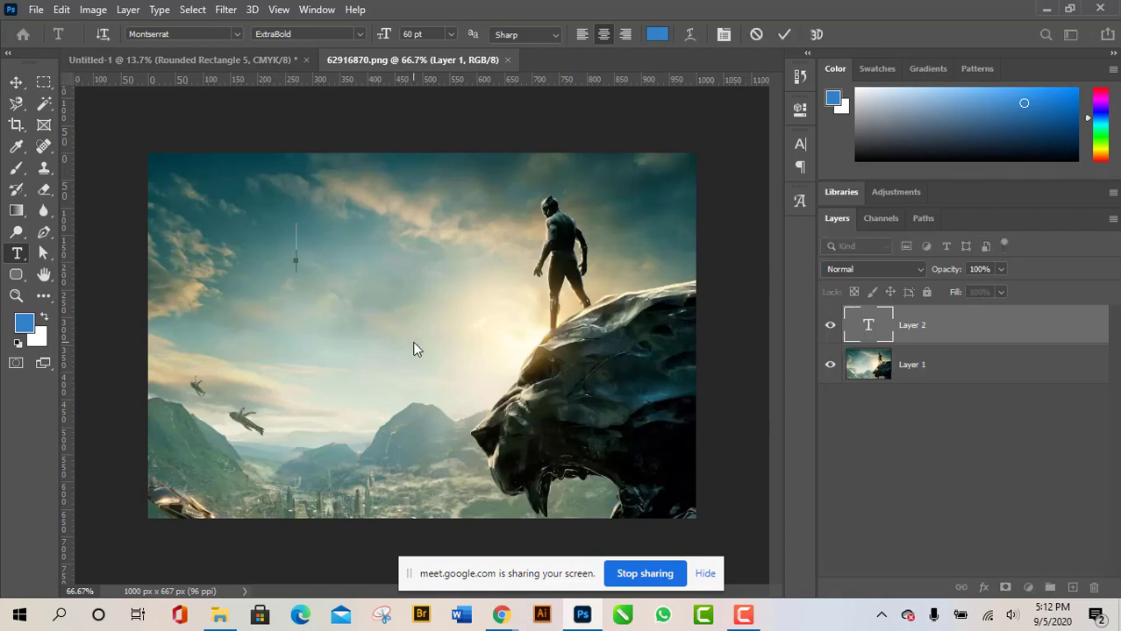
type("d")
key("BackSpace")
type("DARK ")
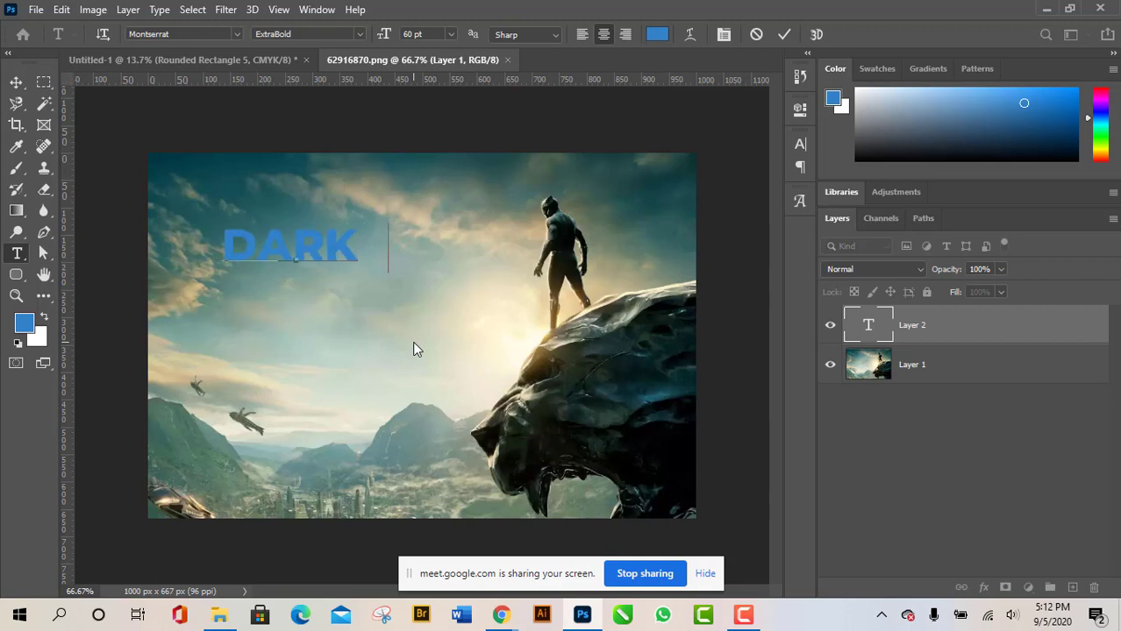
type("NIGHT")
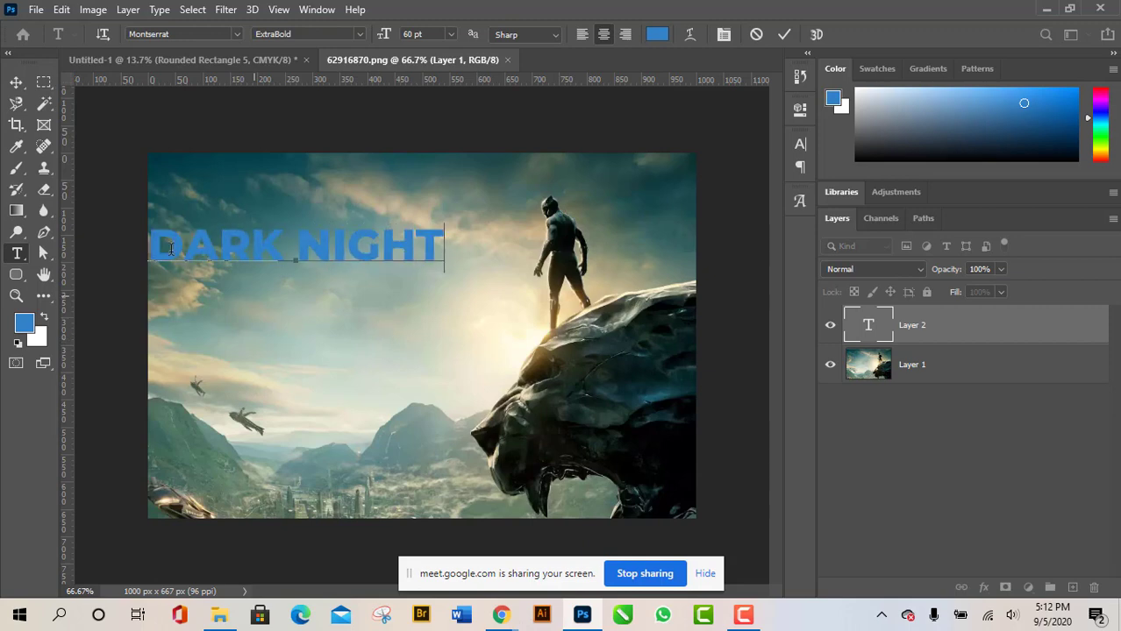
Commit the DARK NIGHT text and move it across the sky to sit just beside the standing figure.
left_click(16, 82)
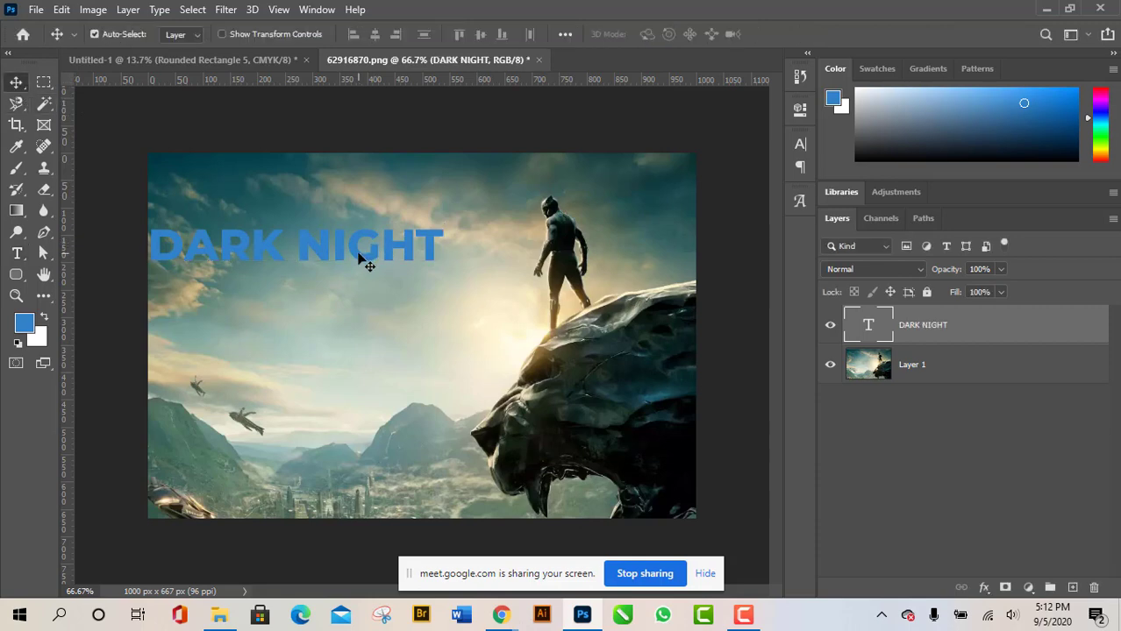
left_click_drag(359, 261, 422, 275)
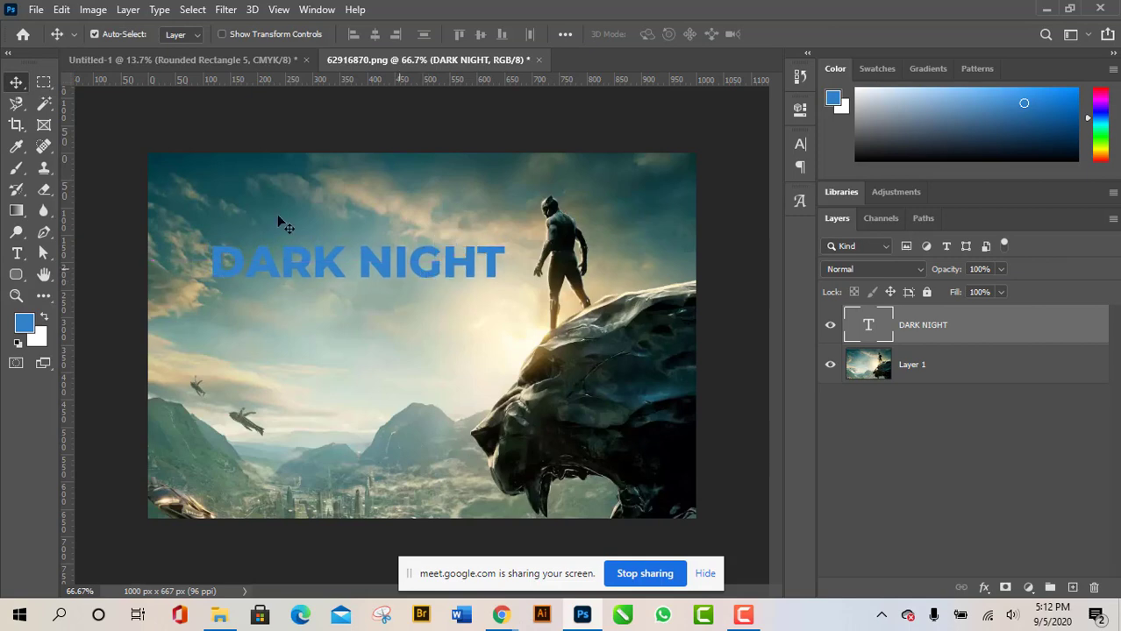
left_click_drag(370, 263, 373, 257)
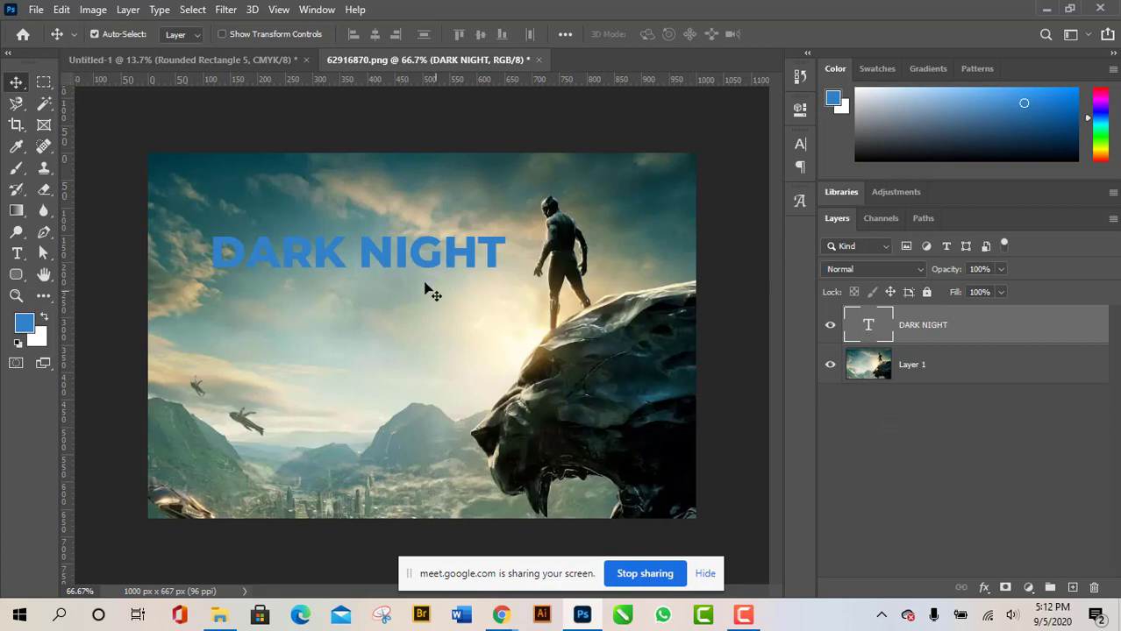
Load the outline of the DARK NIGHT text layer as a selection and inspect its edges around the letters.
key("ctrl")
left_click(868, 326, "ctrl")
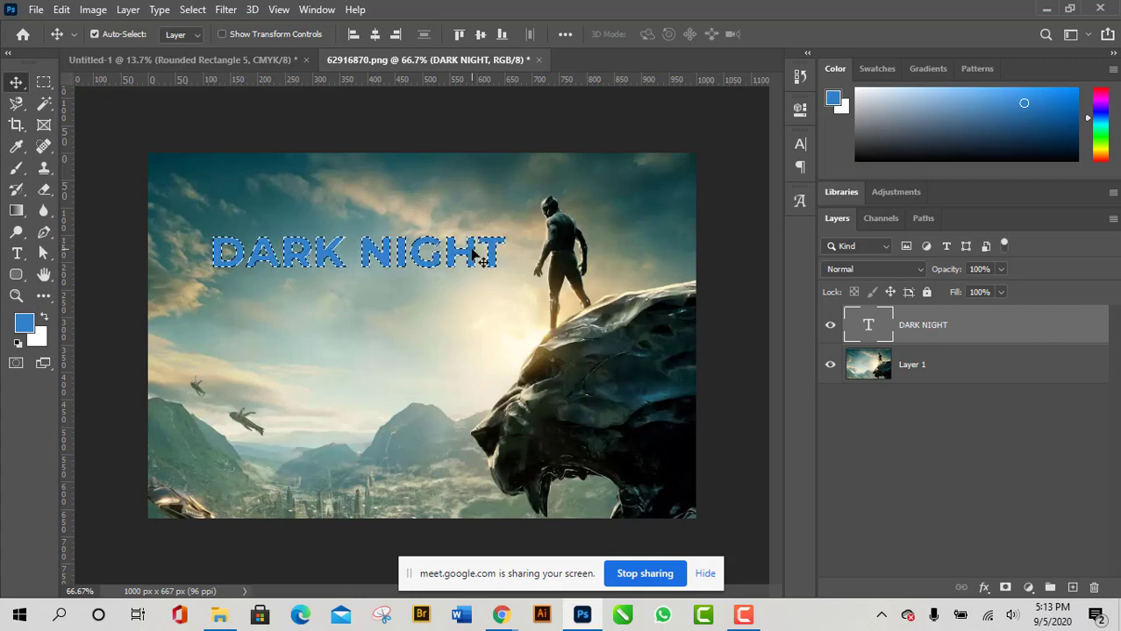
scroll(426, 201, "up", 5)
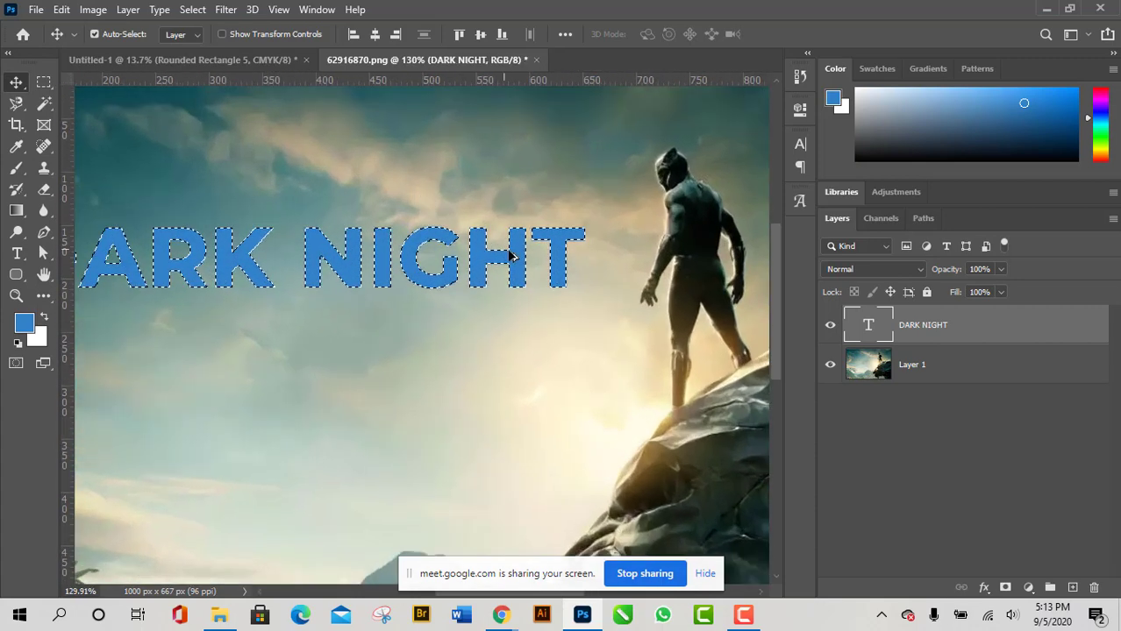
scroll(515, 255, "up", 4)
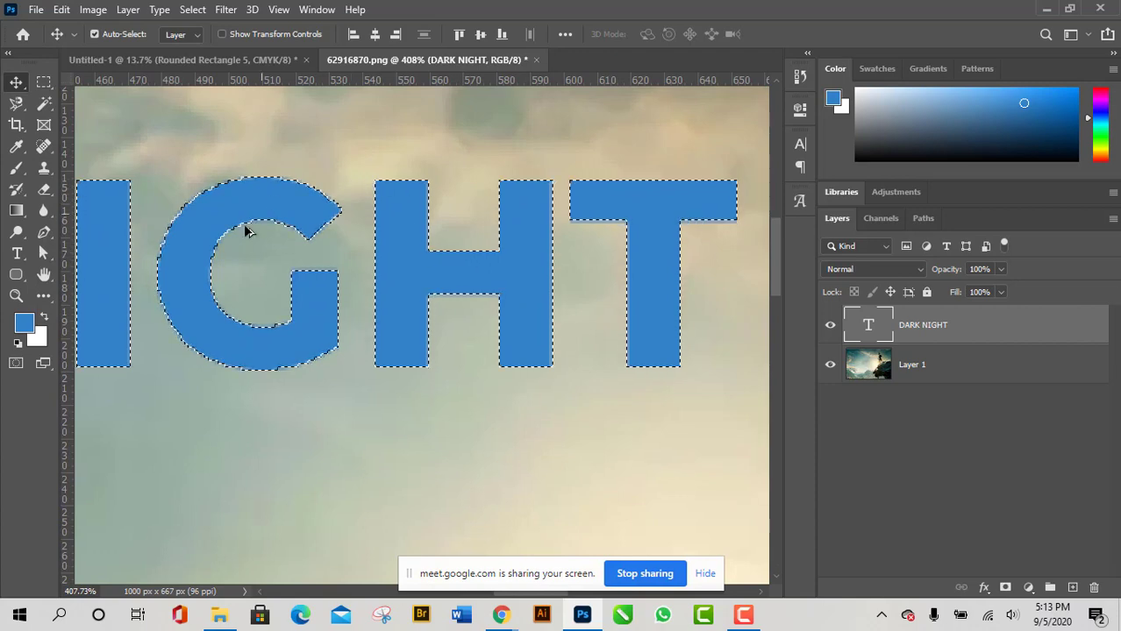
scroll(628, 401, "down", 8)
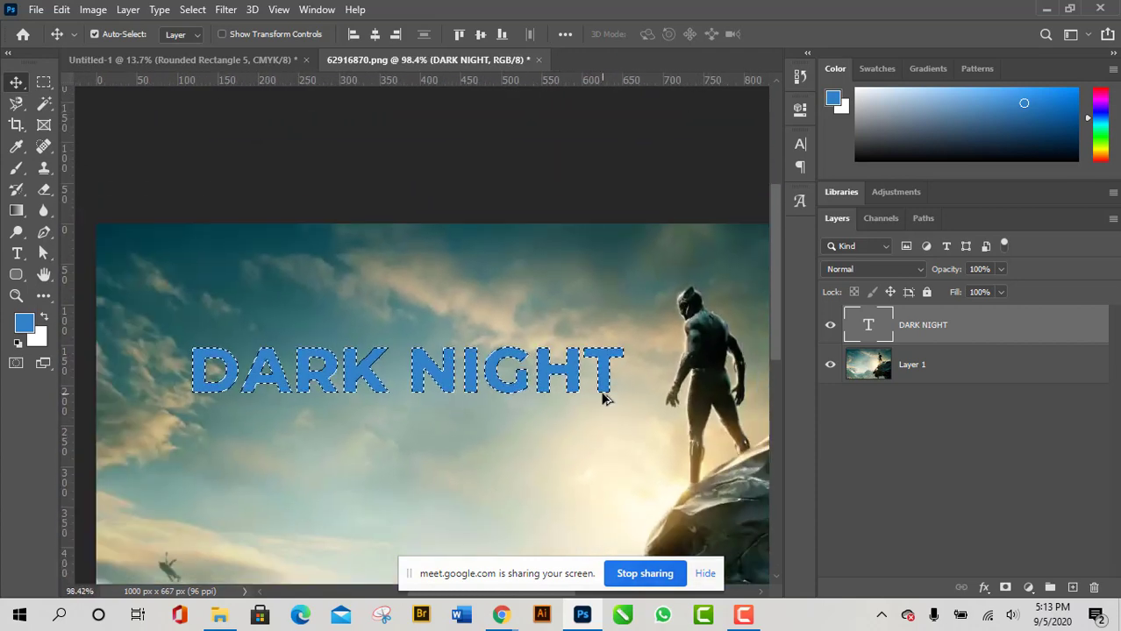
scroll(167, 208, "up", 3)
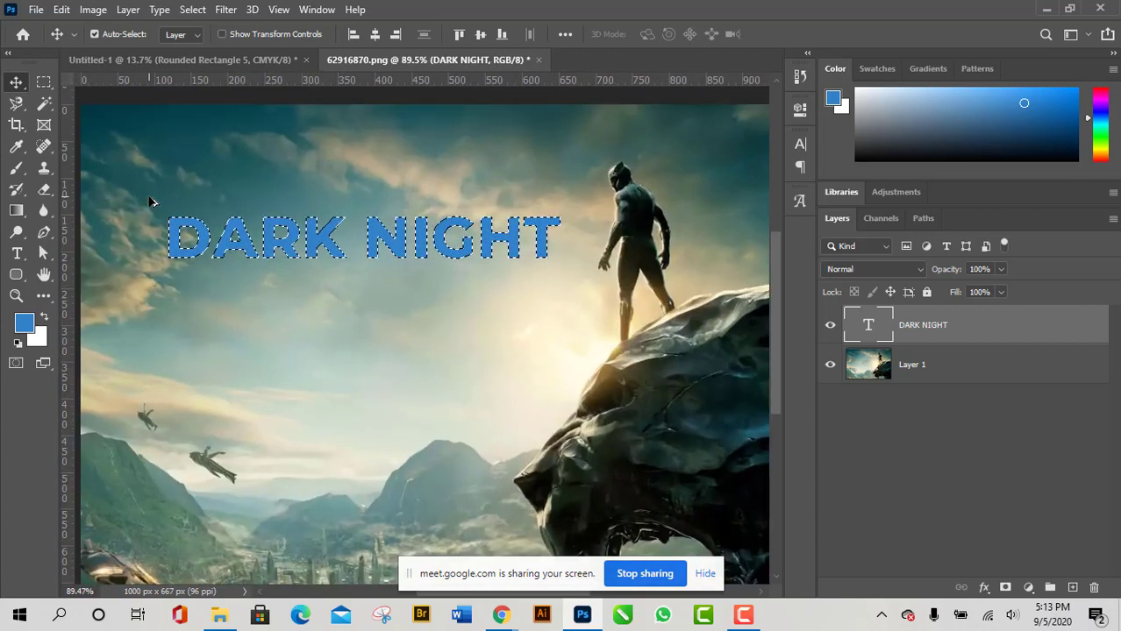
scroll(447, 417, "down", 3)
scroll(438, 386, "up", 1)
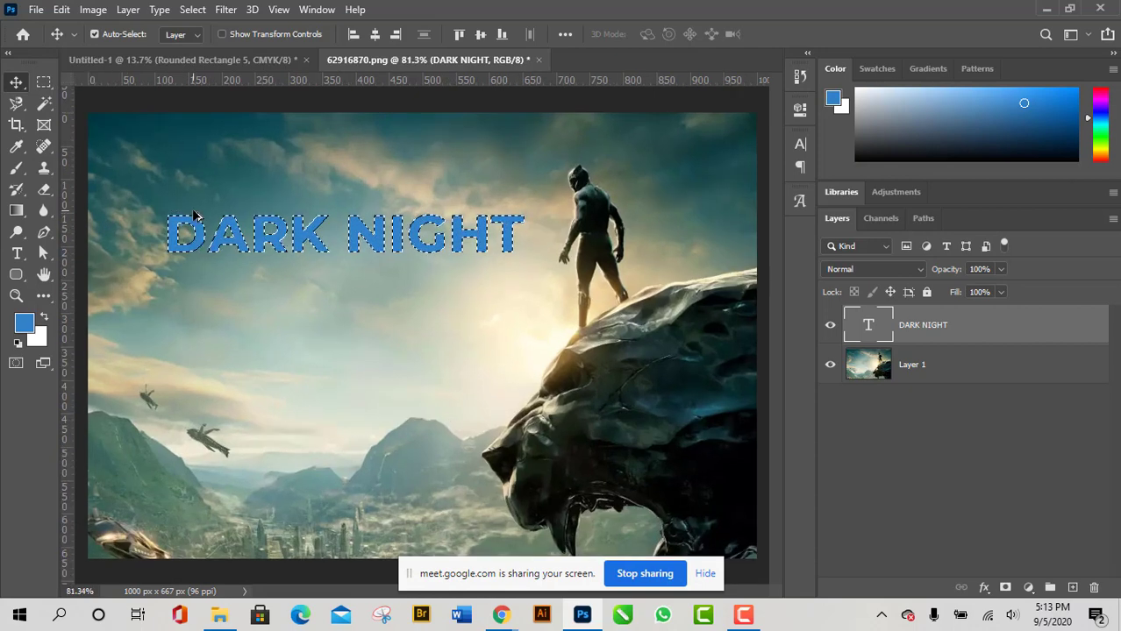
scroll(568, 419, "down", 1)
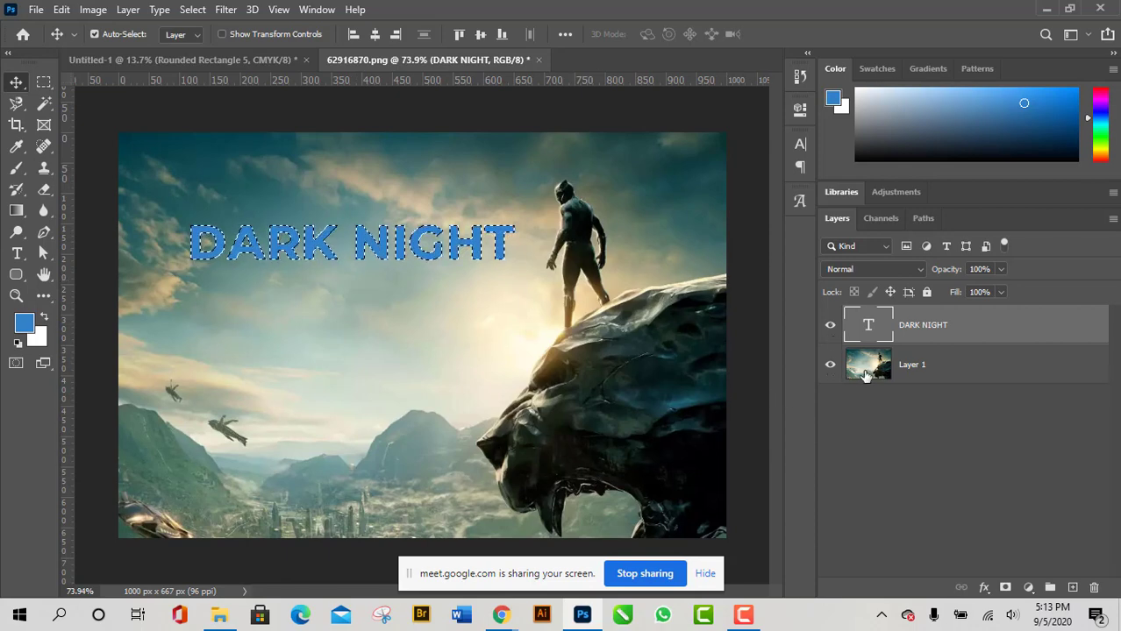
Hide the DARK NIGHT text layer and copy the letter-shaped selection of Layer 1 onto a new layer.
left_click(907, 376)
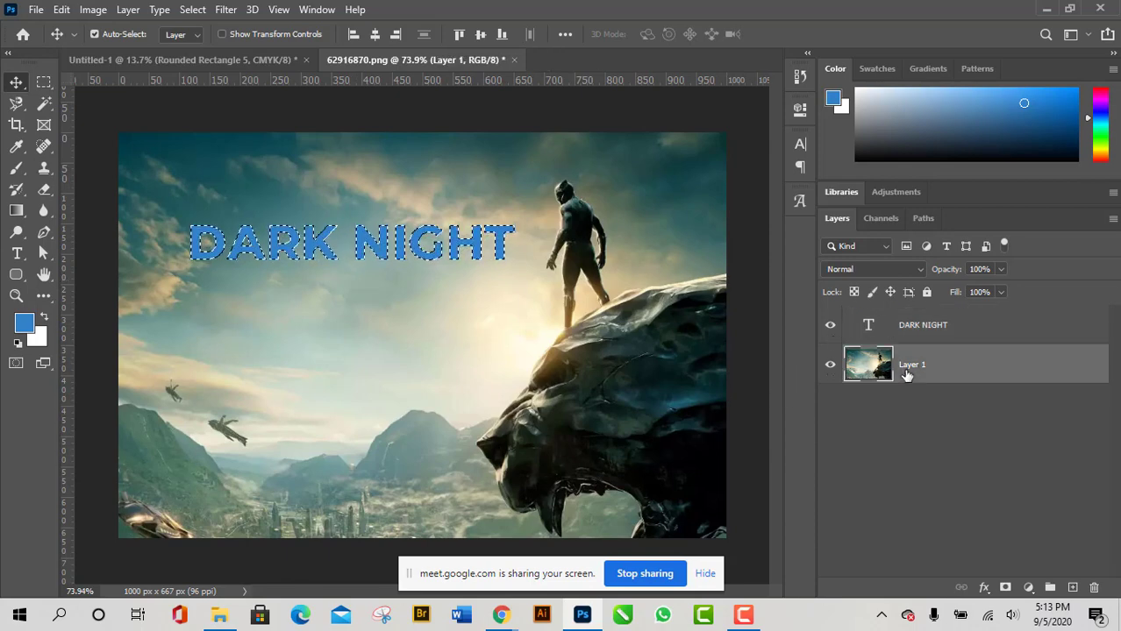
left_click(831, 325)
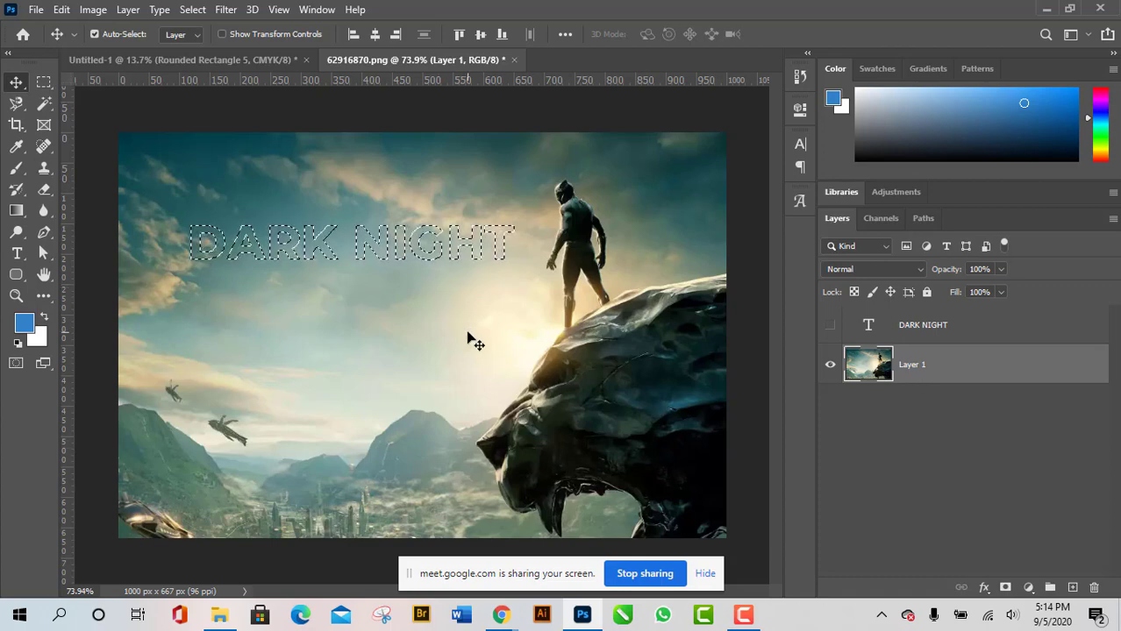
key("ctrl")
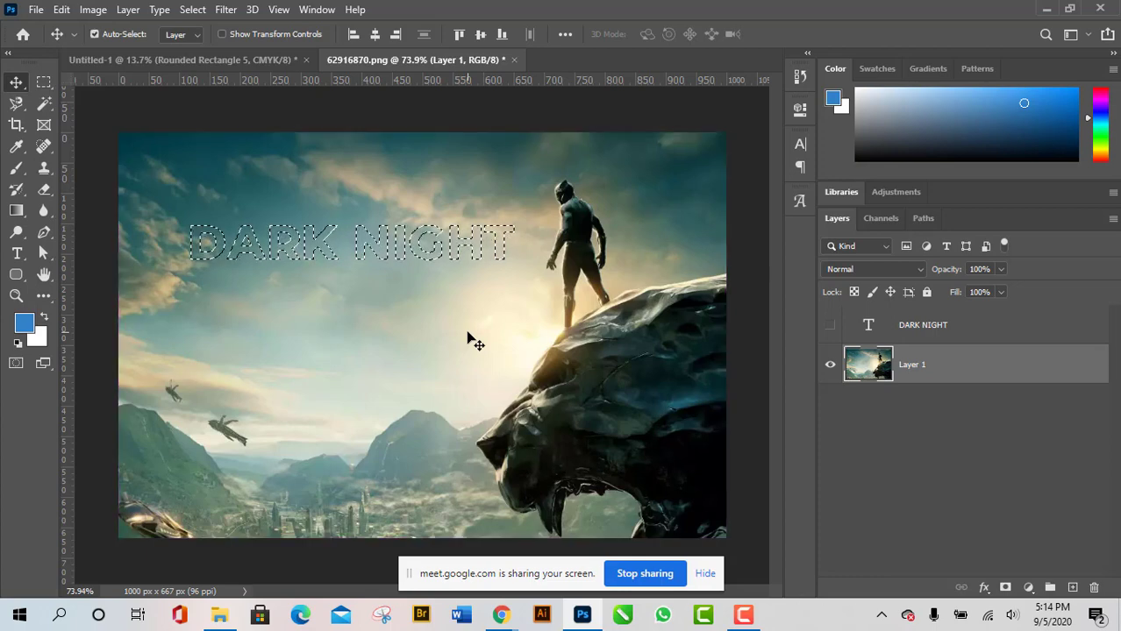
key("ctrl")
key("ctrl+j")
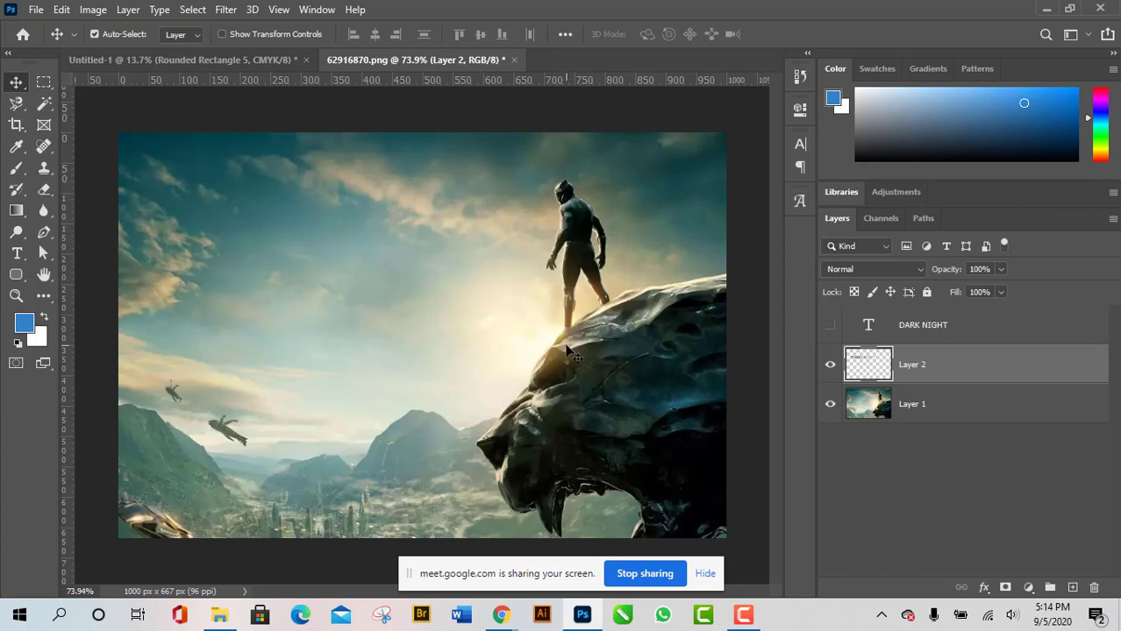
Add a Drop Shadow effect to Layer 2 and show the shadow's settings, keeping the artwork in view.
double_click(1077, 374)
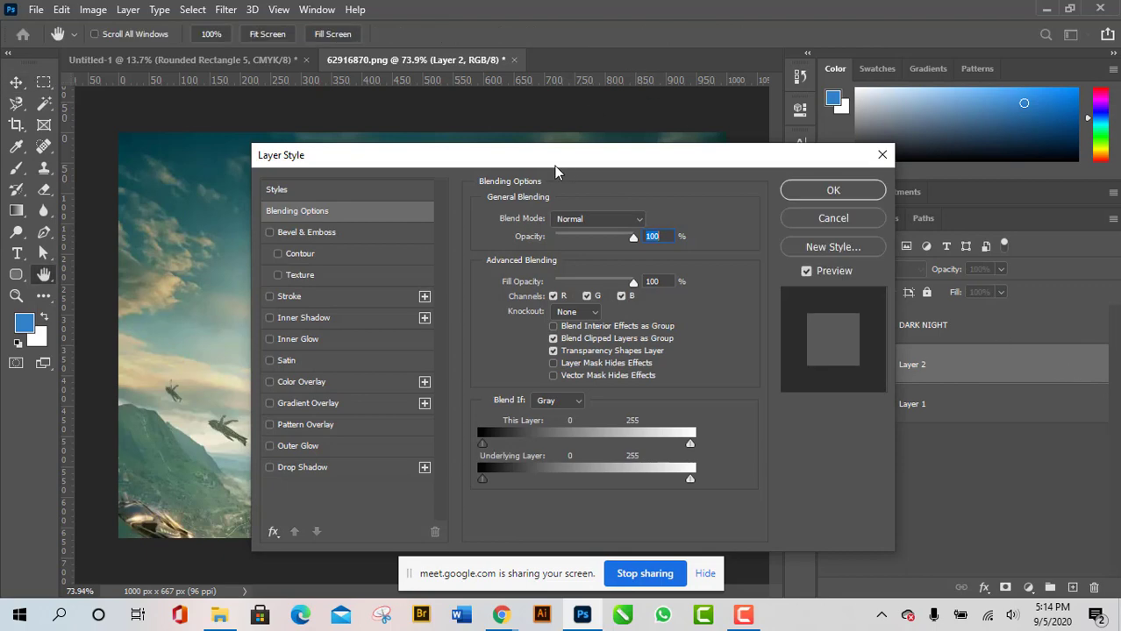
left_click_drag(645, 157, 908, 76)
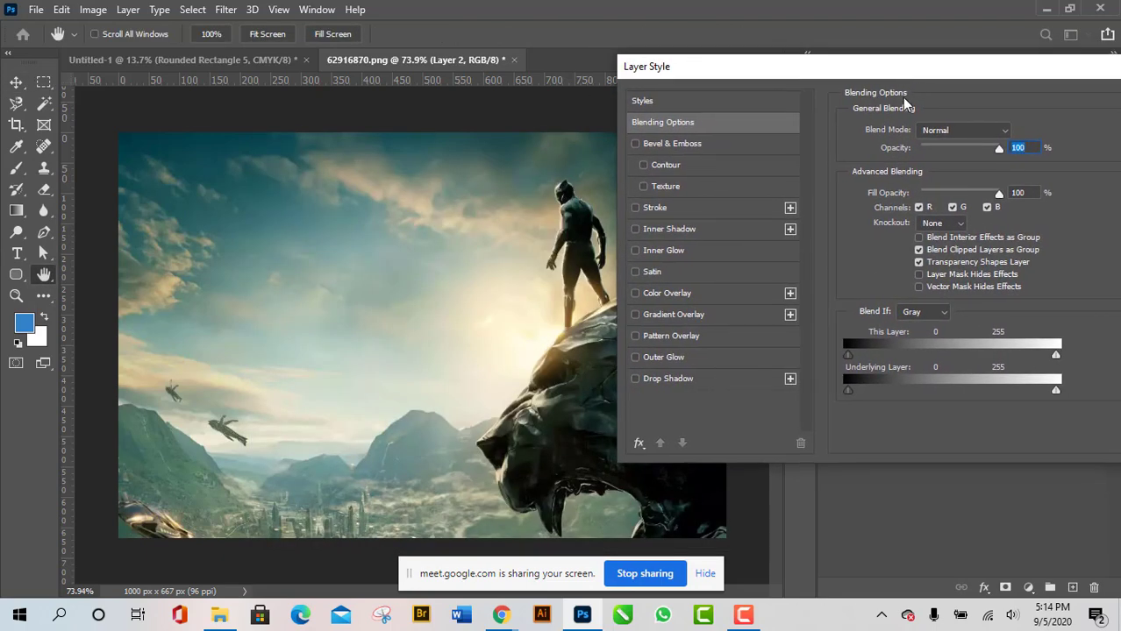
left_click(636, 379)
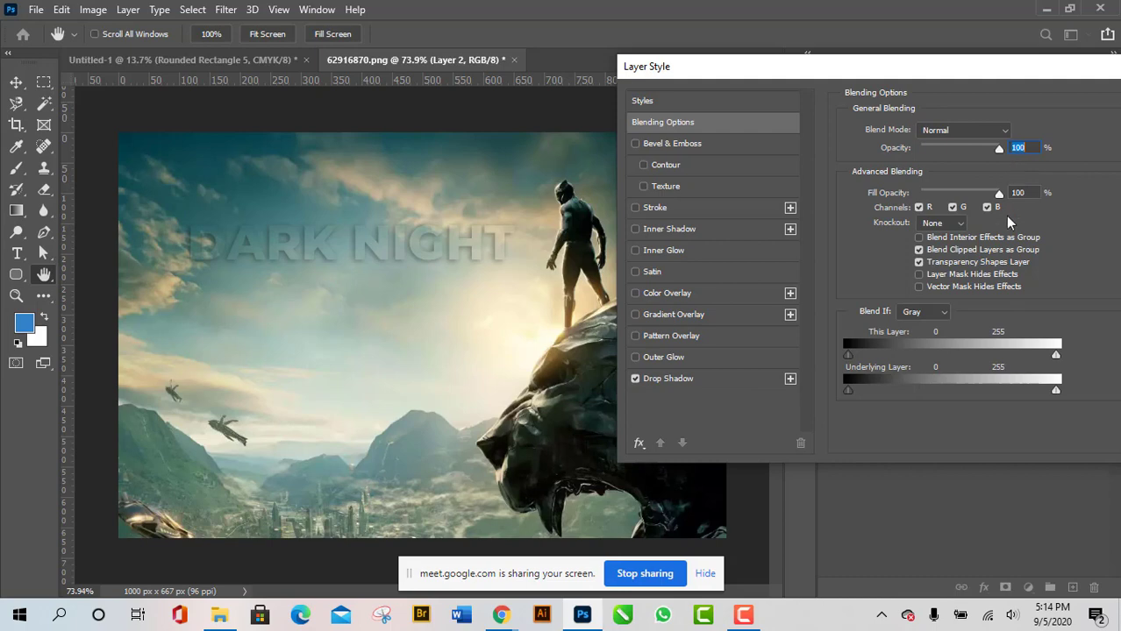
left_click(692, 378)
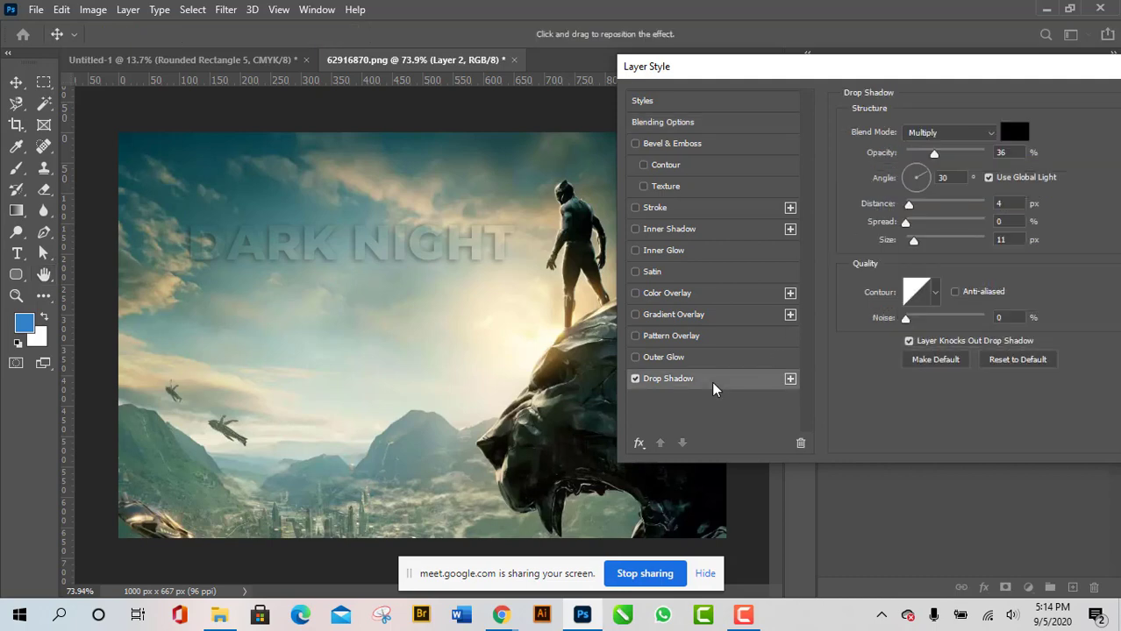
Increase the drop shadow's opacity, set its distance to 6 px and size to 18 px, apply the style, and inspect the letters.
left_click_drag(935, 154, 957, 162)
left_click_drag(910, 205, 912, 213)
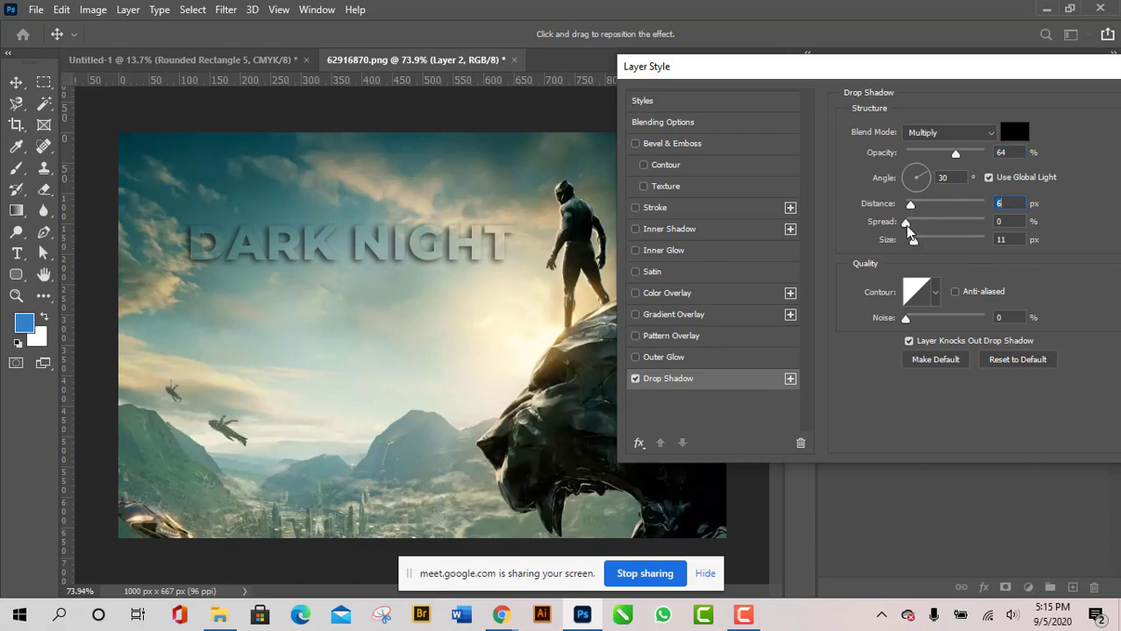
mouse_move(909, 227)
left_mouse_down()
mouse_move(903, 238)
mouse_move(919, 246)
left_mouse_up()
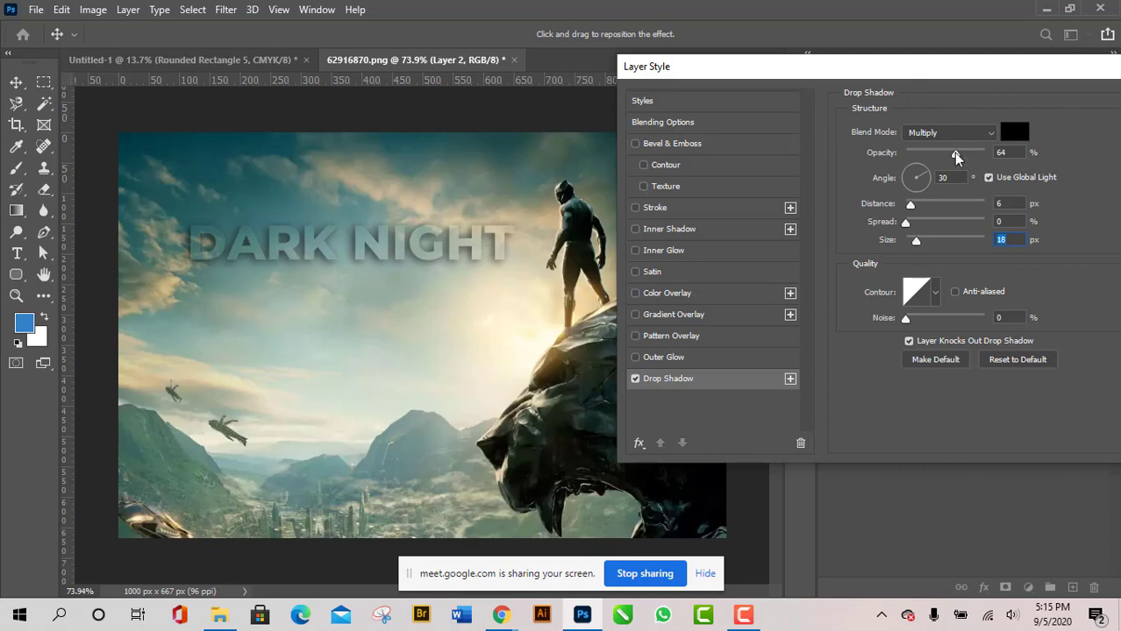
left_click_drag(956, 155, 949, 158)
left_click_drag(934, 65, 794, 71)
left_click(1052, 88)
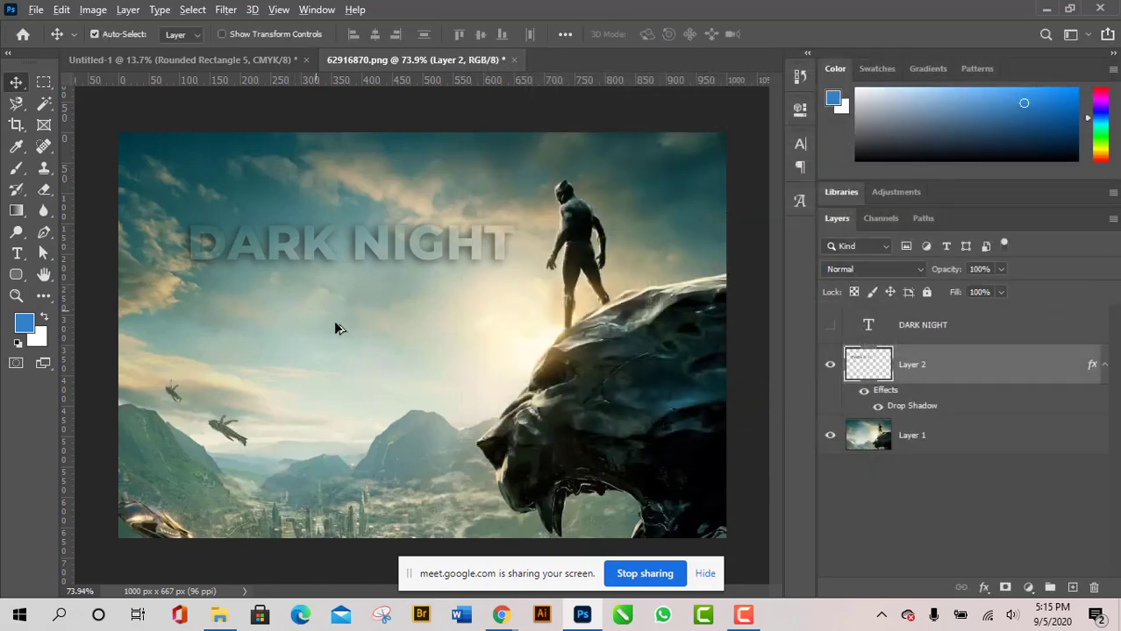
scroll(363, 357, "down", 2)
scroll(229, 239, "up", 3)
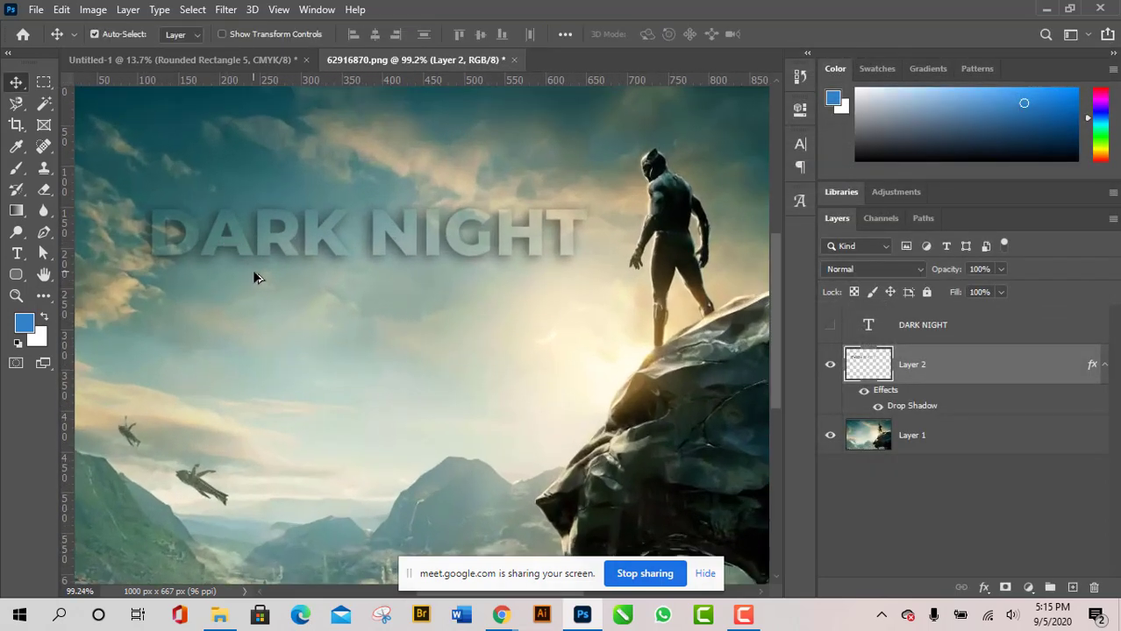
scroll(114, 225, "up", 2)
scroll(195, 298, "up", 1)
scroll(197, 300, "down", 2)
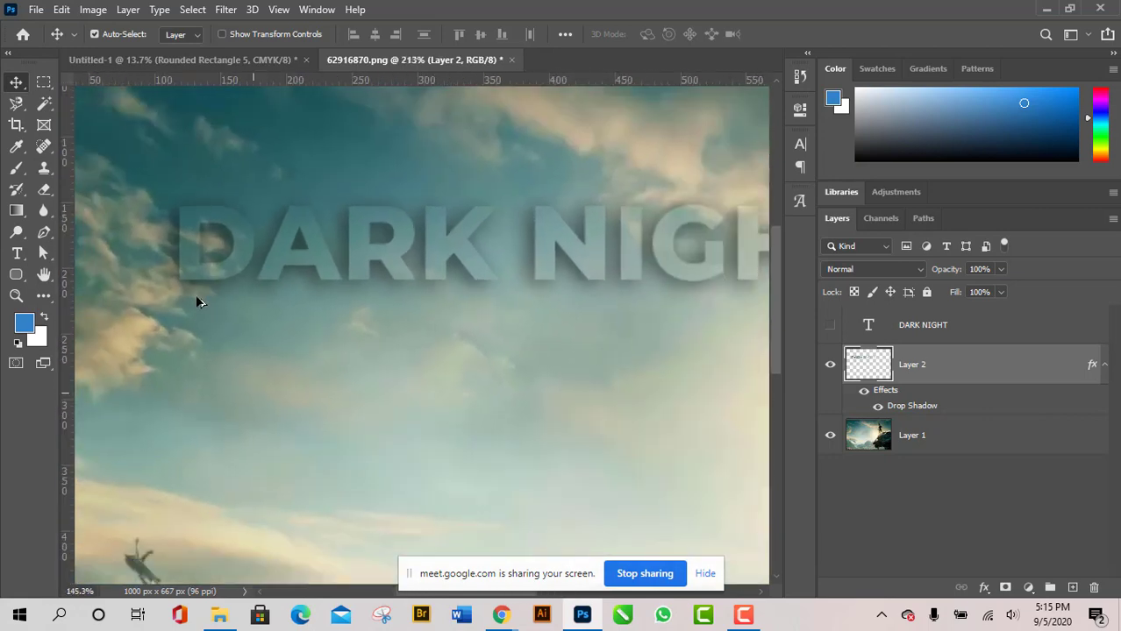
Delete the shadowed Layer 2 and make the DARK NIGHT text layer visible again.
scroll(518, 305, "down", 2)
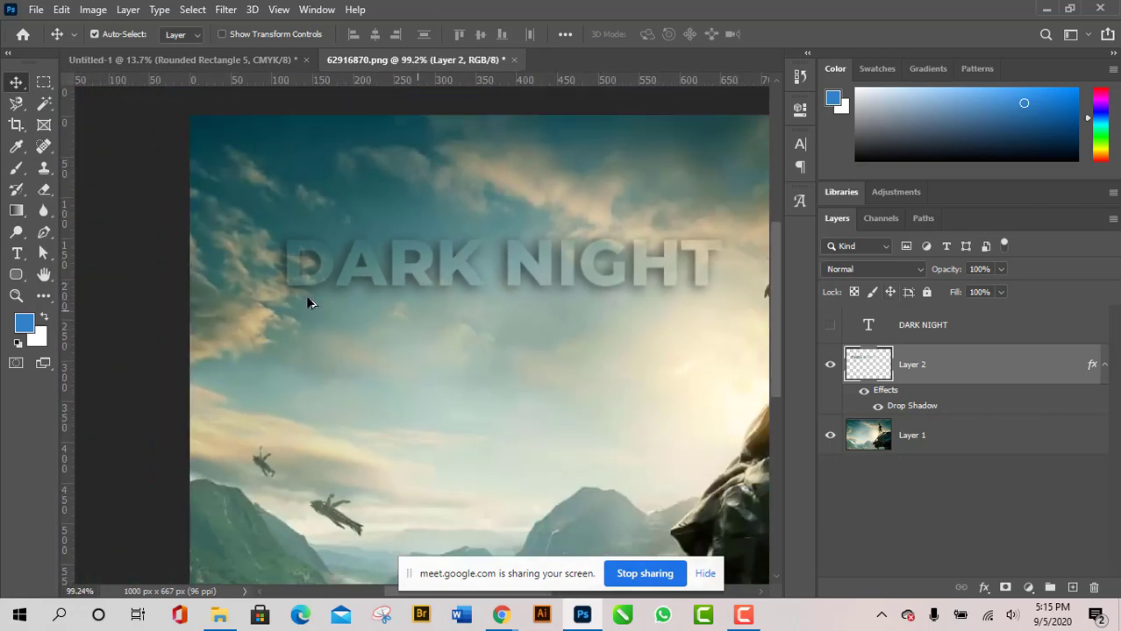
scroll(309, 298, "down", 1)
scroll(329, 293, "down", 1)
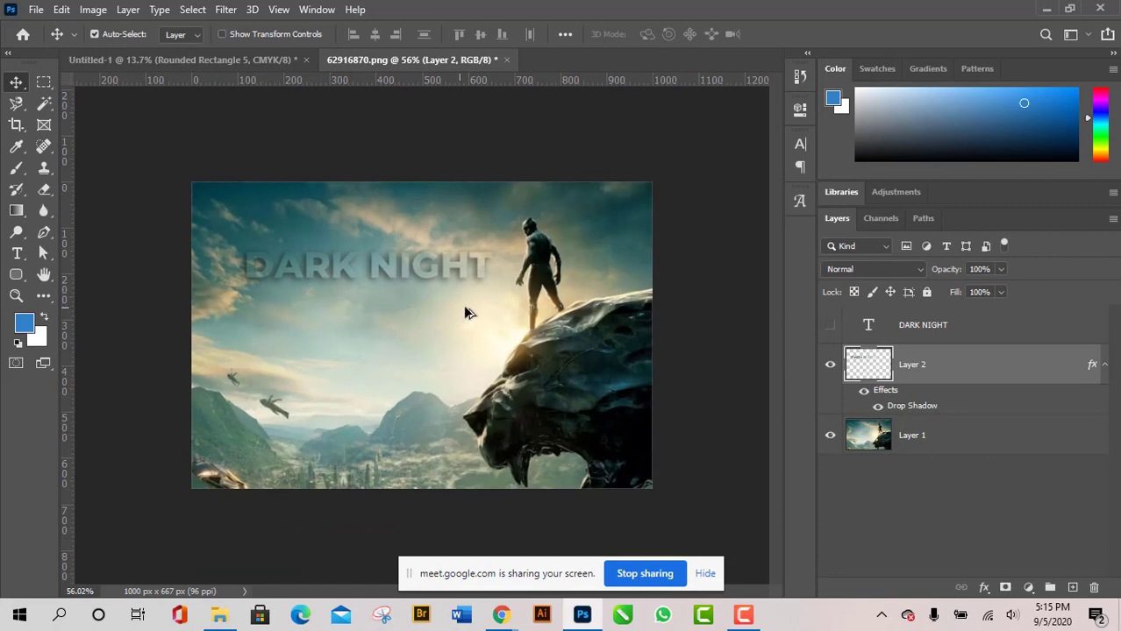
scroll(467, 313, "up", 1)
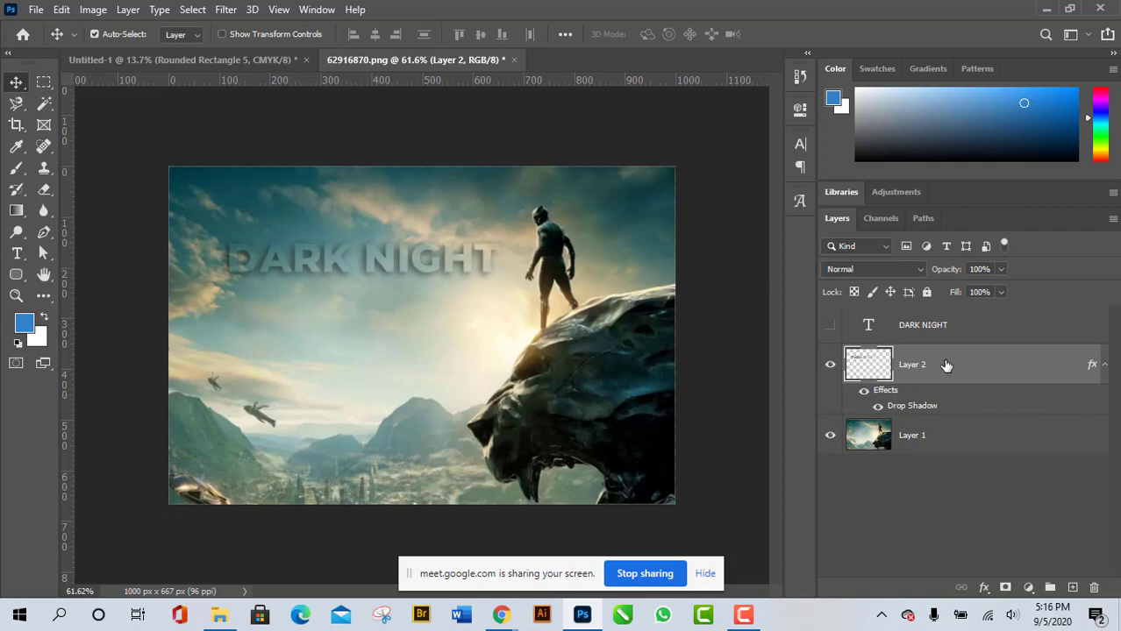
key("Delete")
left_click(829, 324)
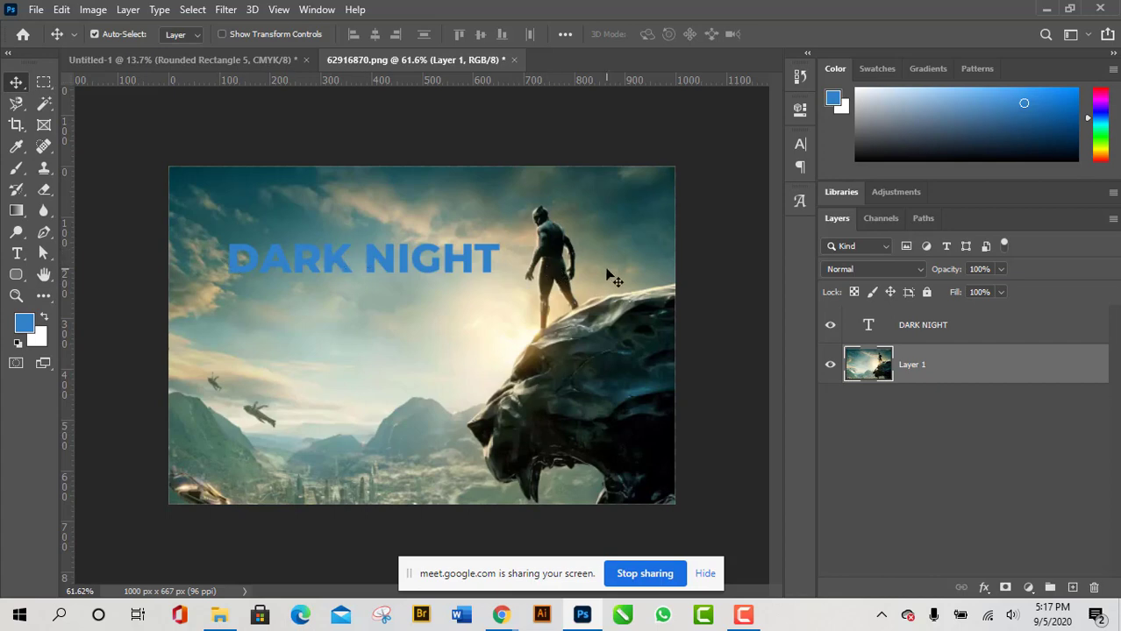
Load the outline of the DARK NIGHT text layer as a selection and hide the text, keeping Layer 1 active.
left_click(870, 326, "ctrl")
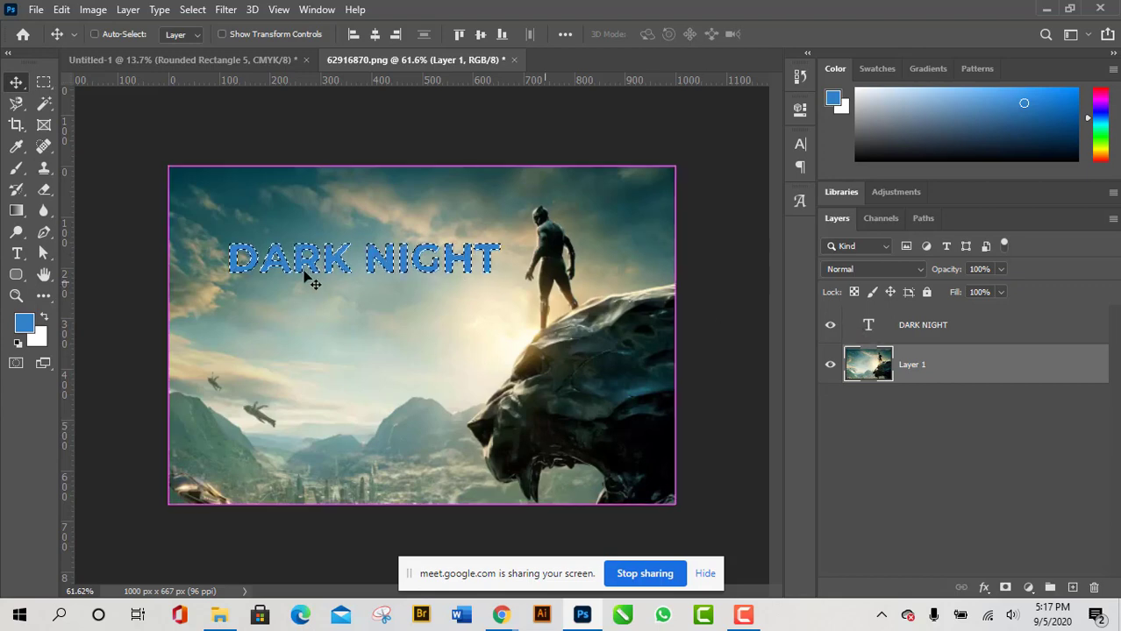
key("ctrl")
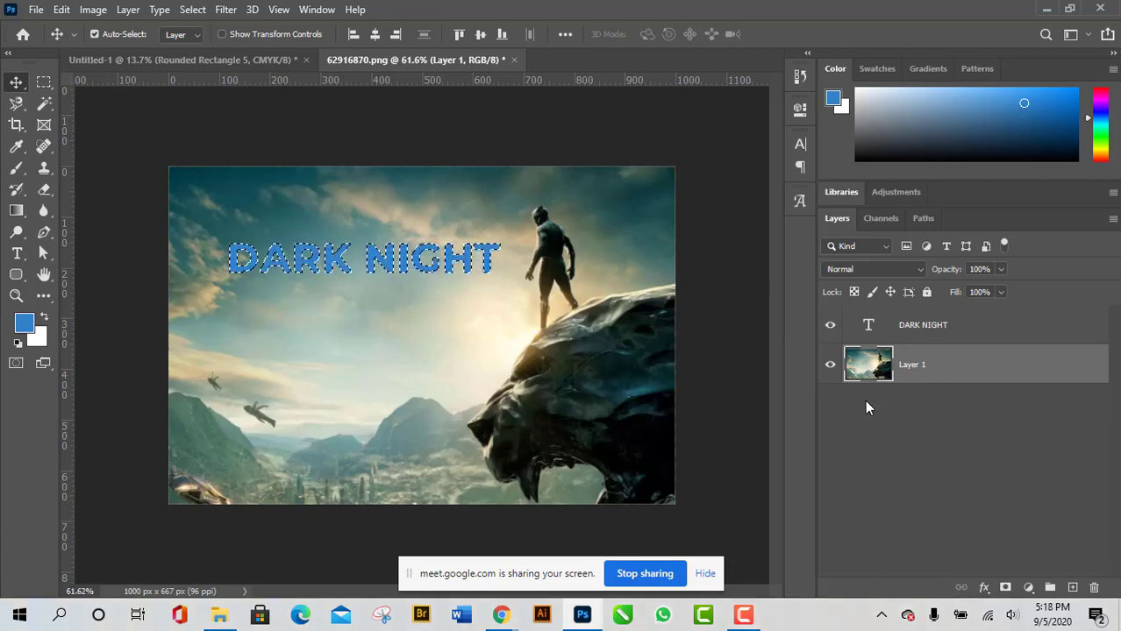
left_click(827, 327)
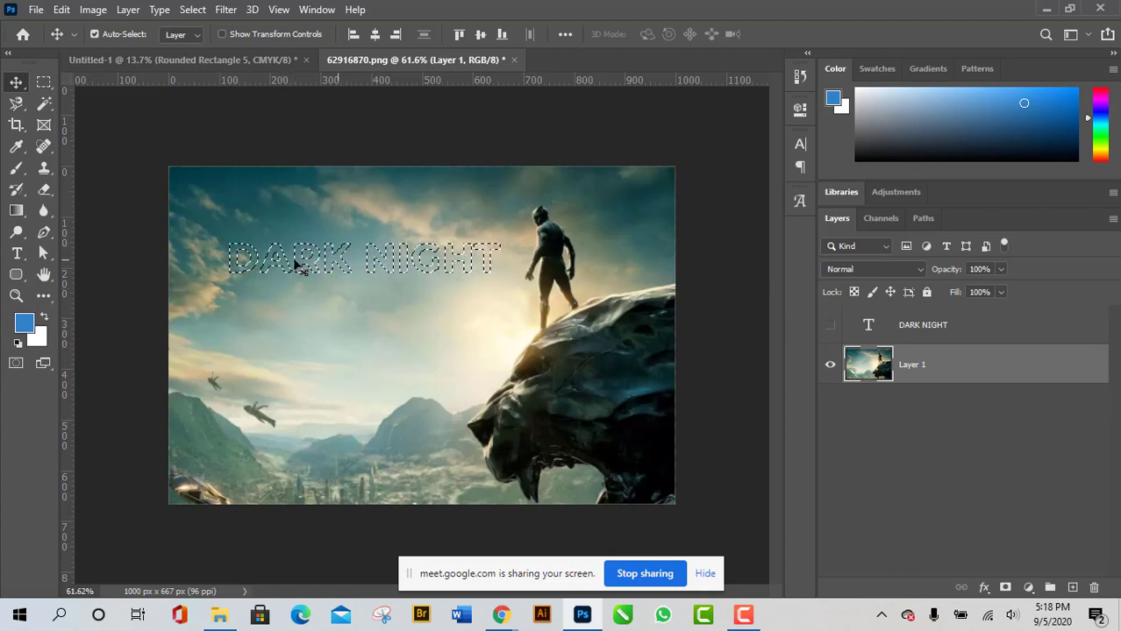
left_click(830, 326)
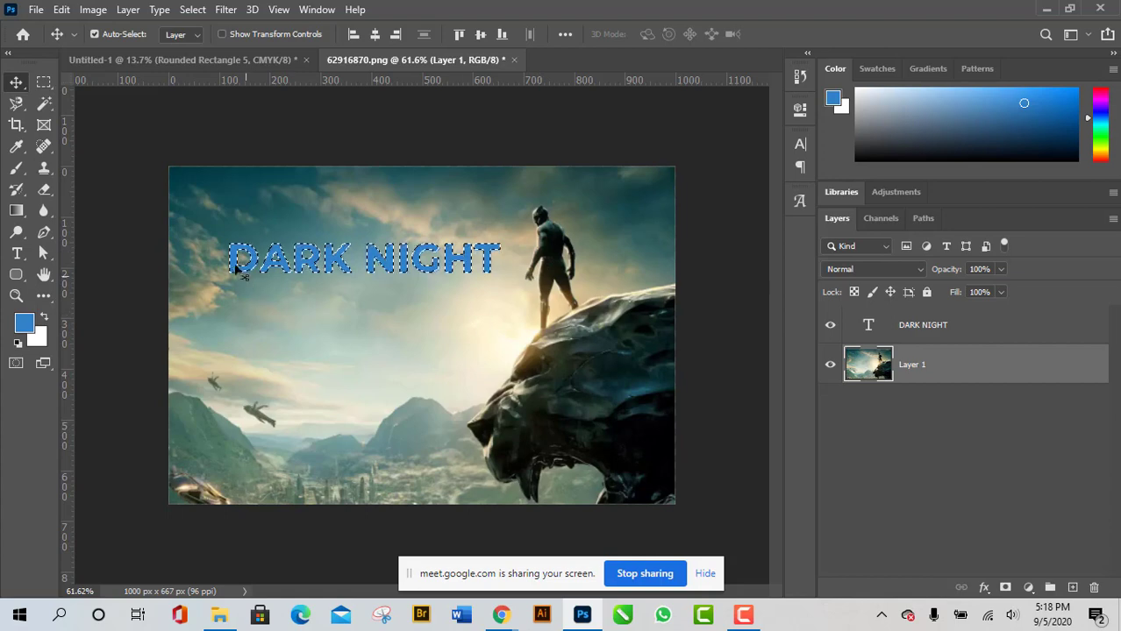
left_click(830, 326)
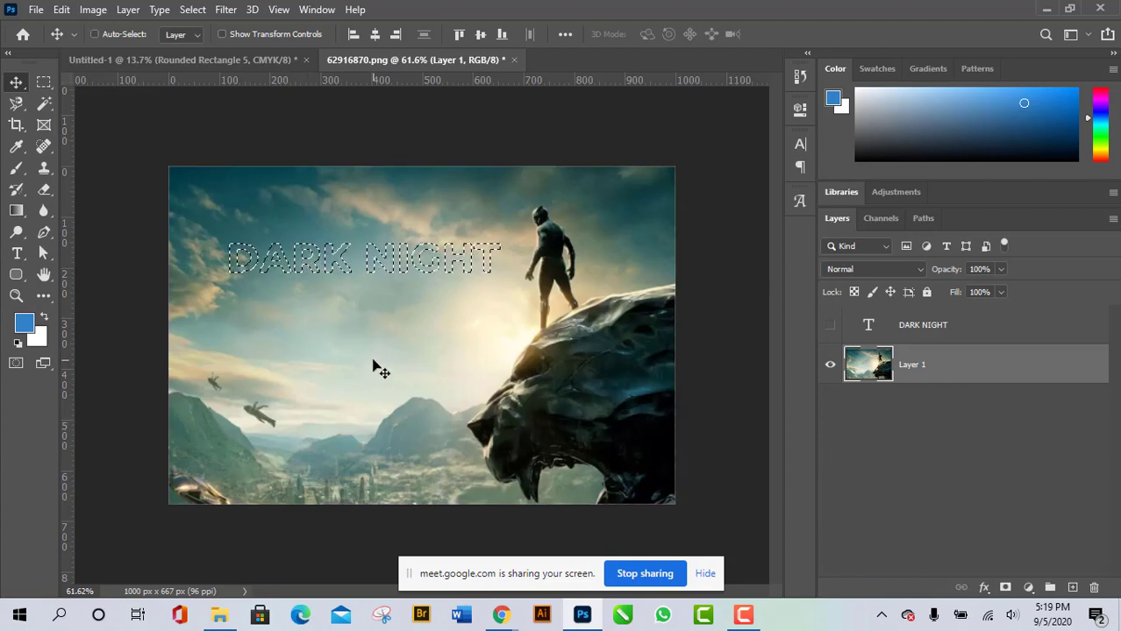
Try copying the letter-shaped selection of Layer 1 onto a new layer and view the cut-out on its own.
key("ctrl+j")
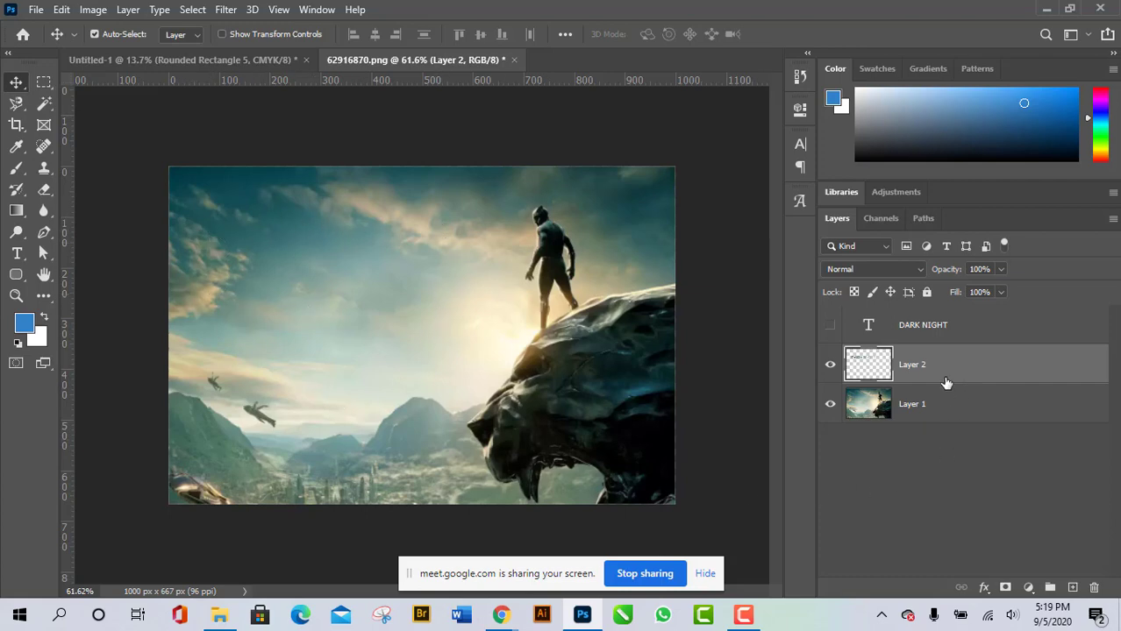
left_click(830, 365)
left_click(829, 365)
left_click(830, 404)
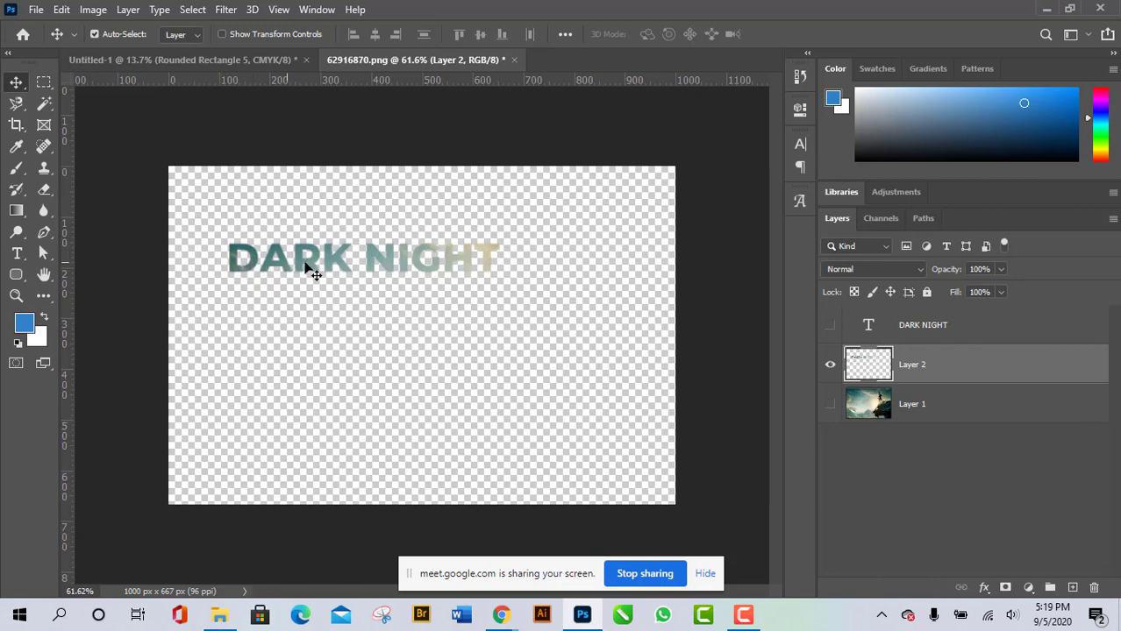
left_click(830, 404)
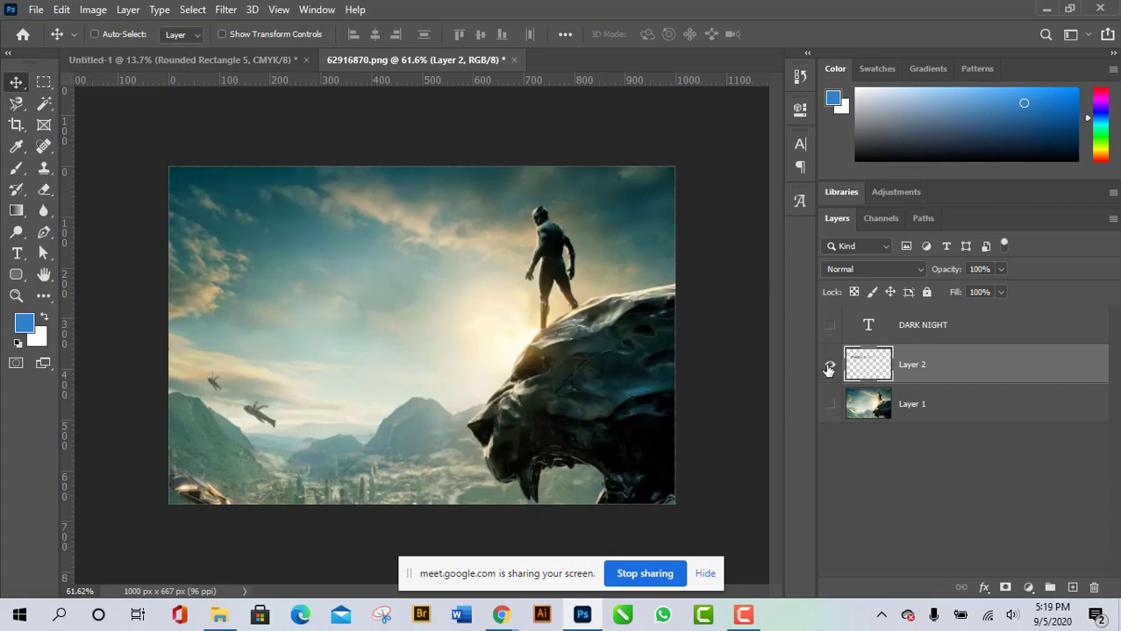
left_click(830, 403, "alt")
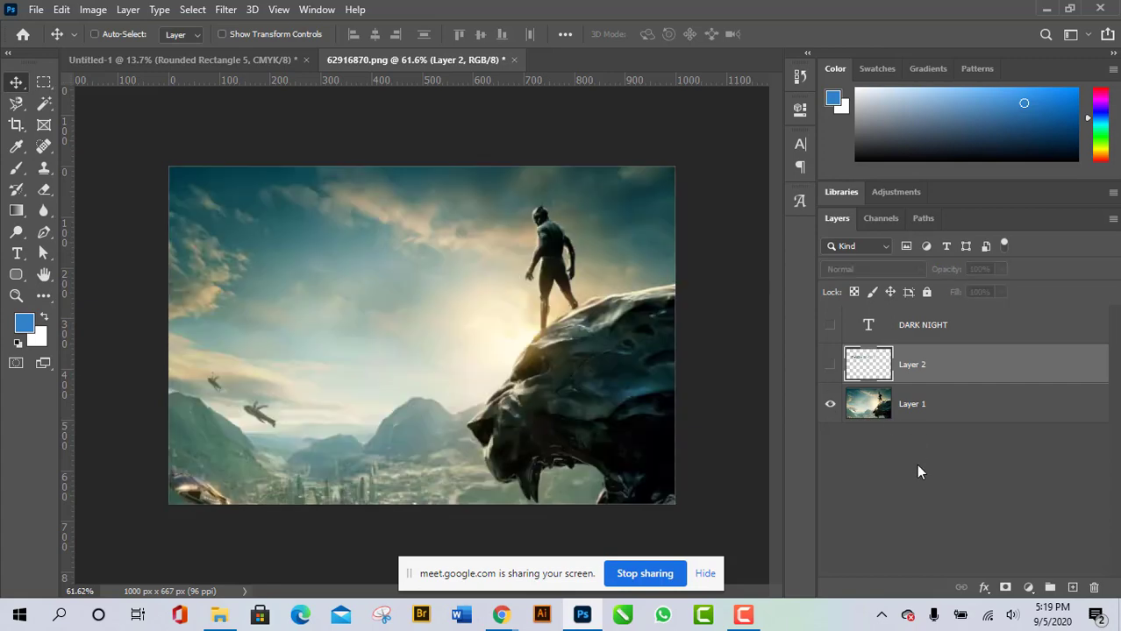
key("ctrl+e")
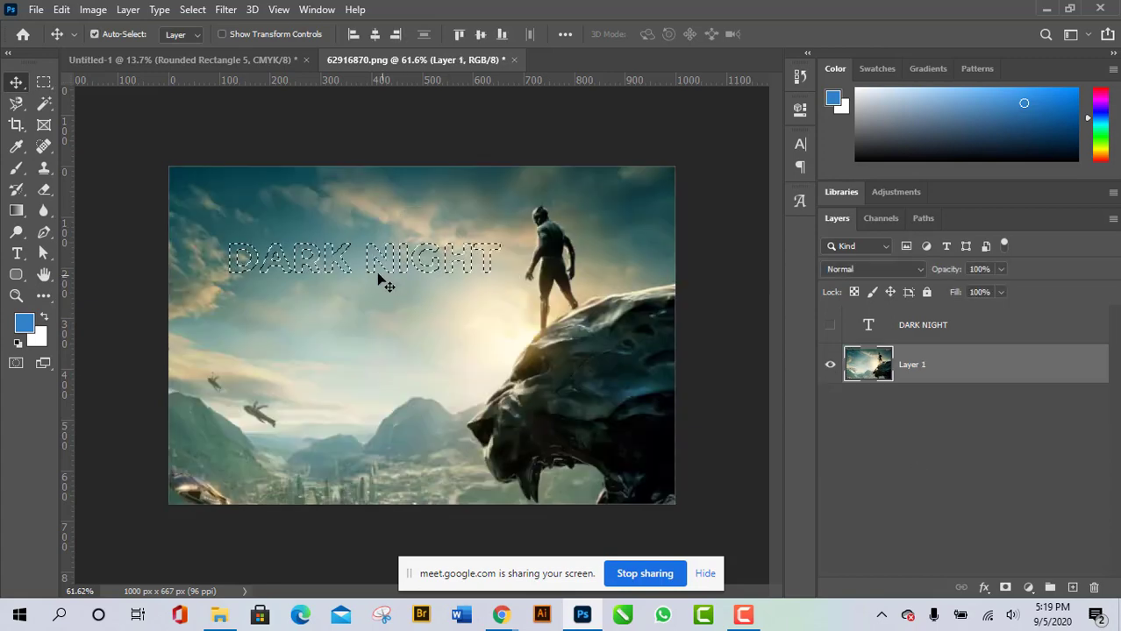
Copy the letter-shaped selection onto a new layer above Layer 1 and check the cut-out with the photo temporarily hidden.
key("ctrl")
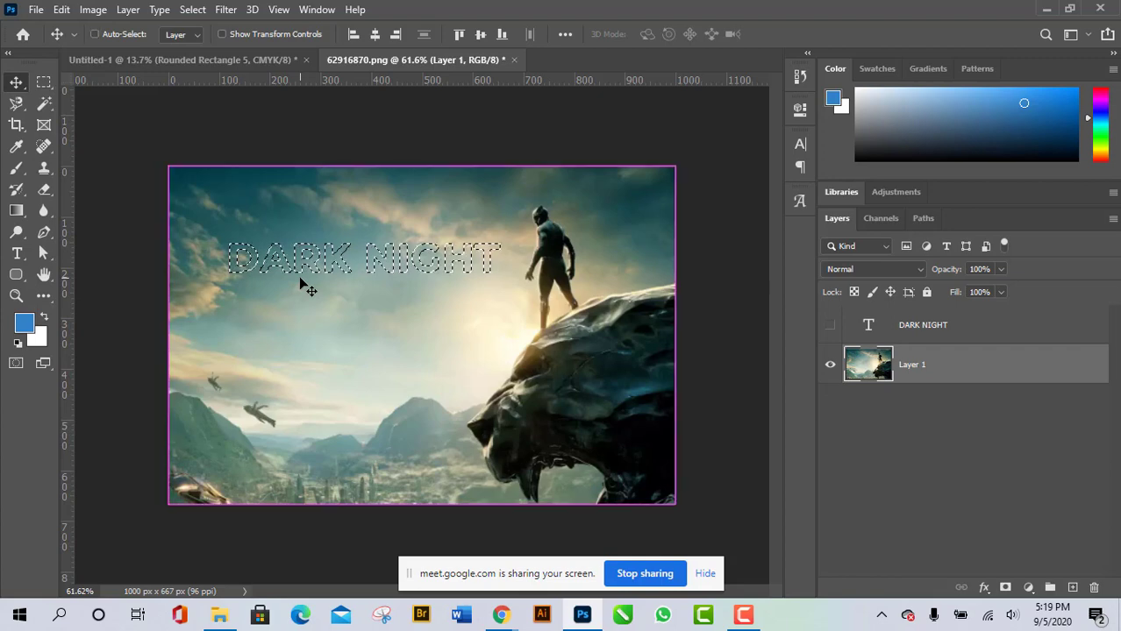
key("ctrl+j")
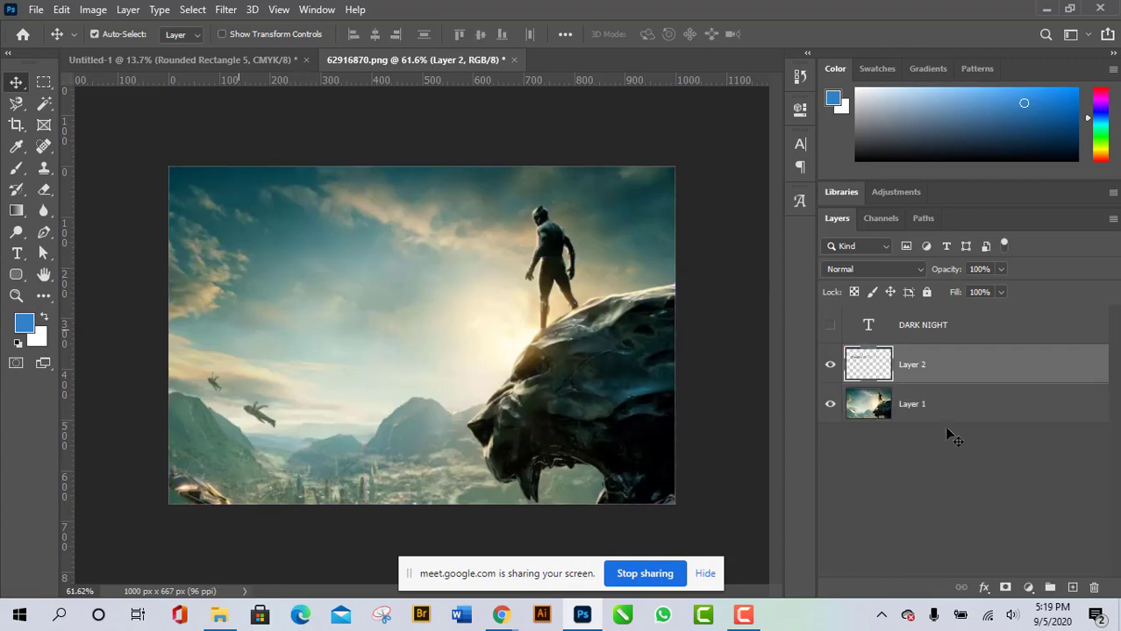
left_click(830, 402)
left_click(831, 404)
left_click(830, 403)
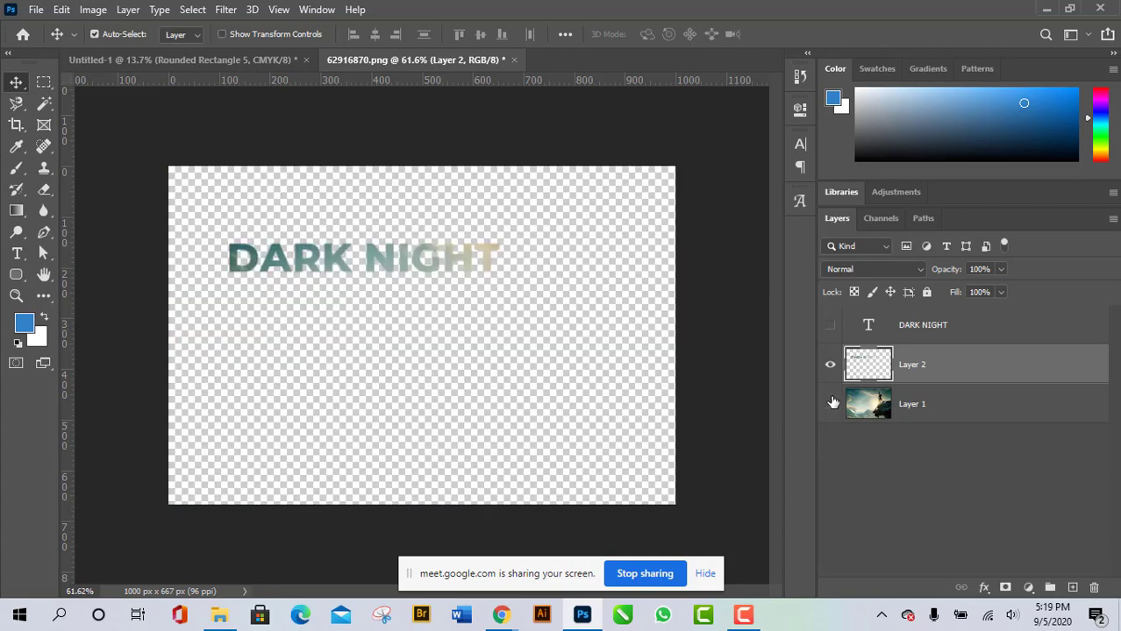
left_click(830, 404)
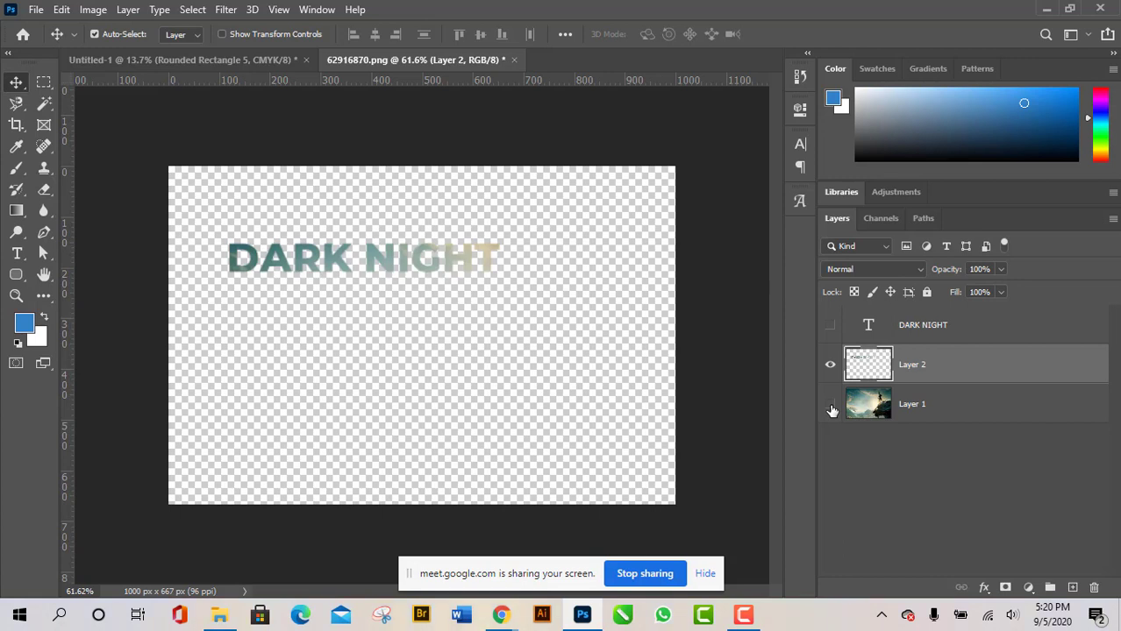
left_click(831, 405)
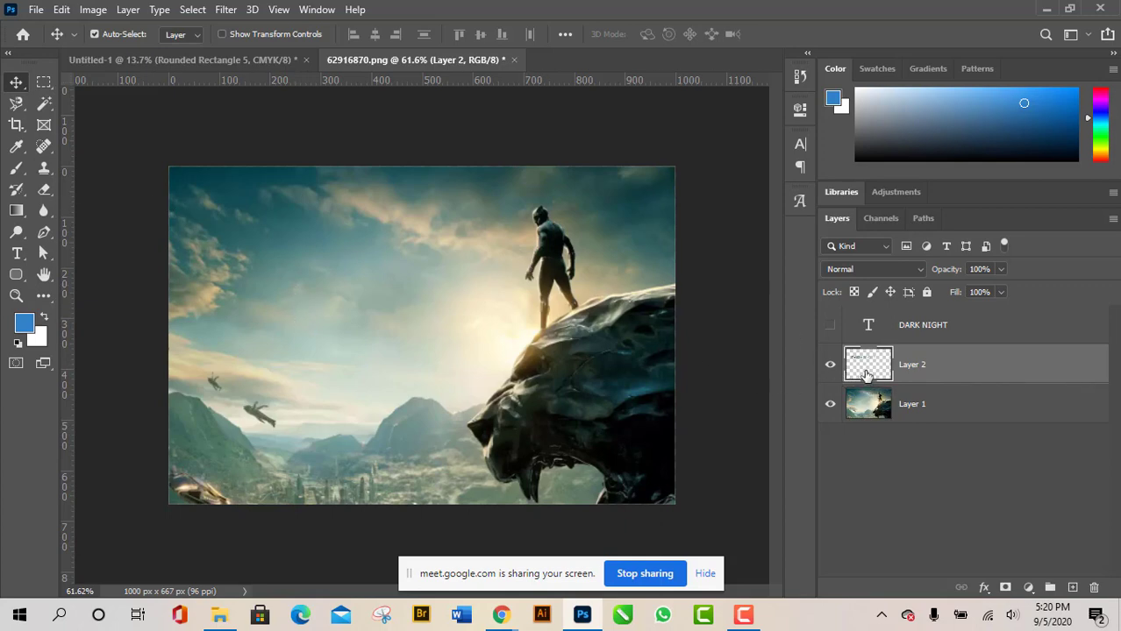
Apply a Drop Shadow effect to Layer 2 and compare the result with the original DARK NIGHT text.
double_click(1065, 373)
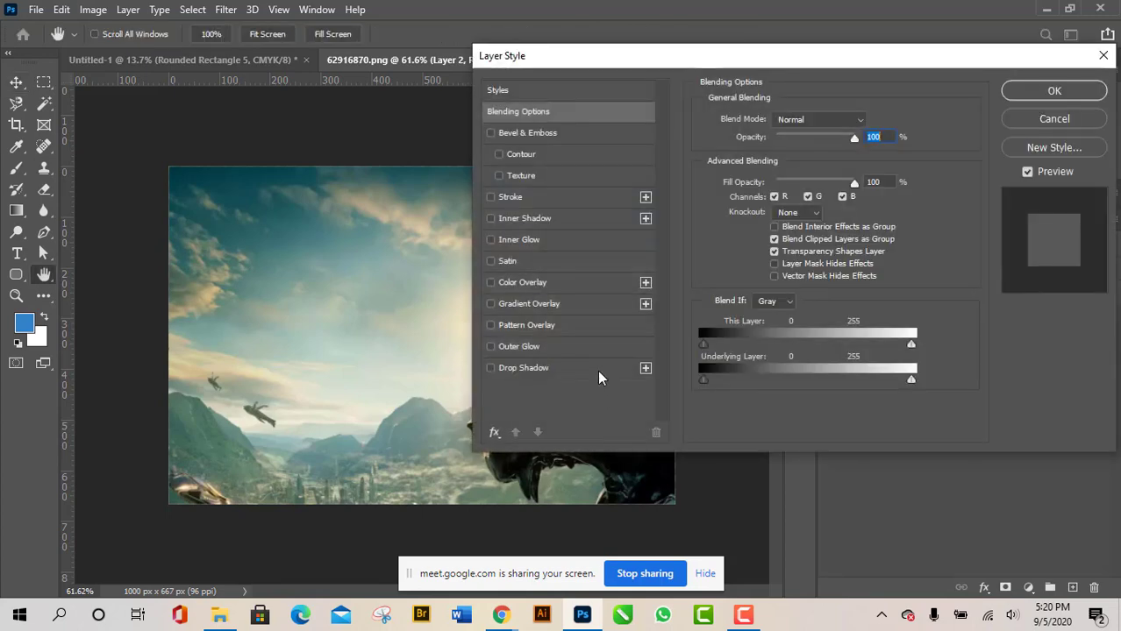
left_click(489, 368)
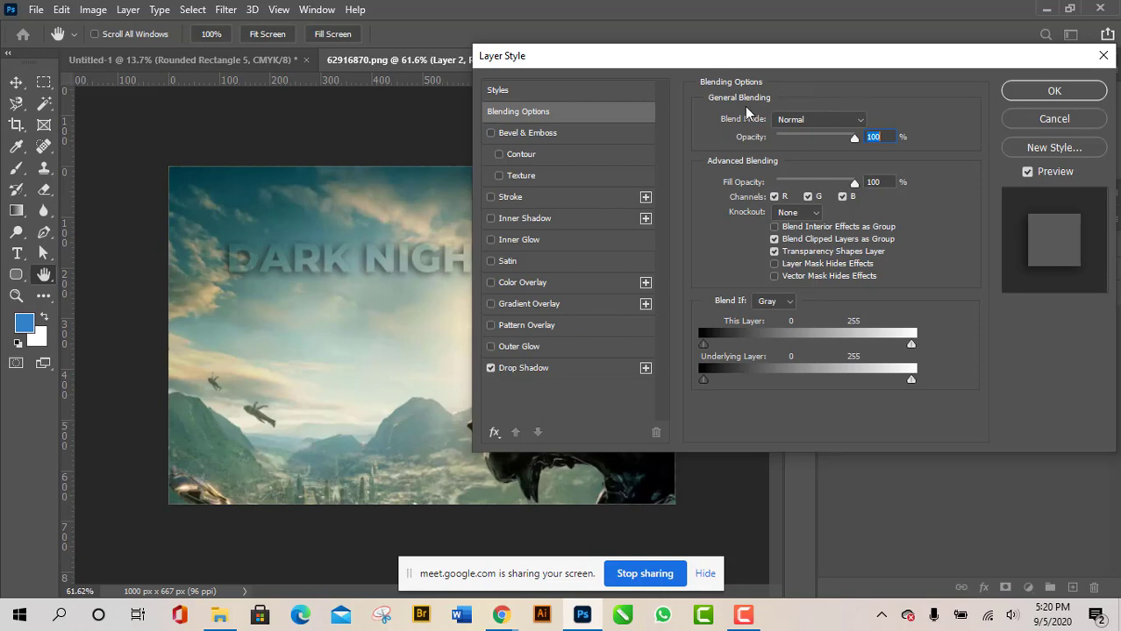
left_click_drag(925, 56, 837, 78)
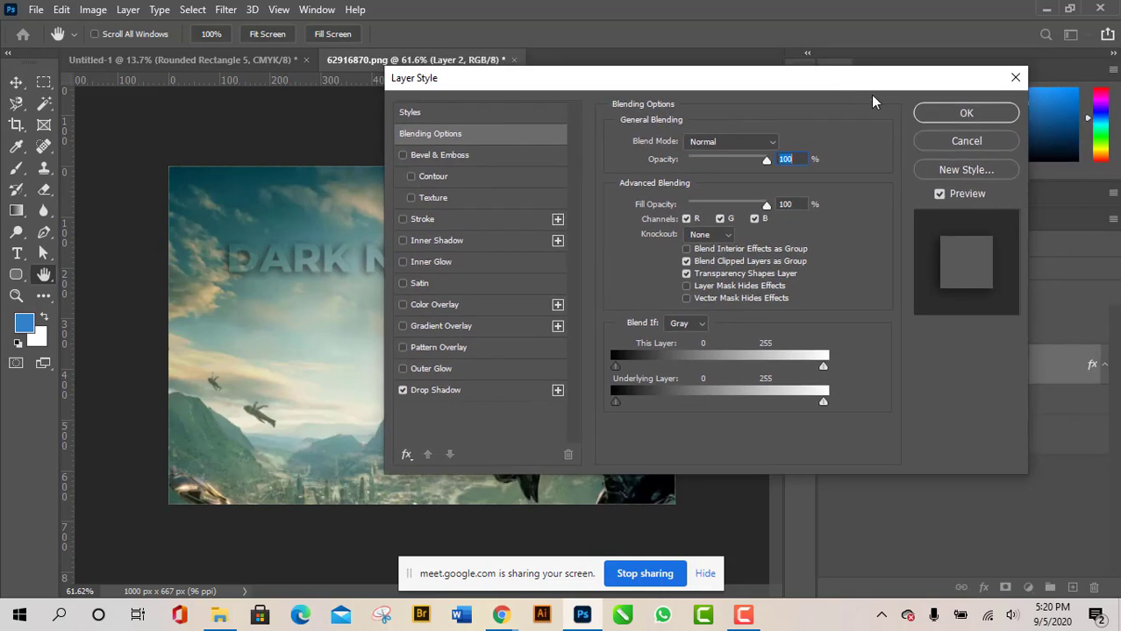
left_click(966, 113)
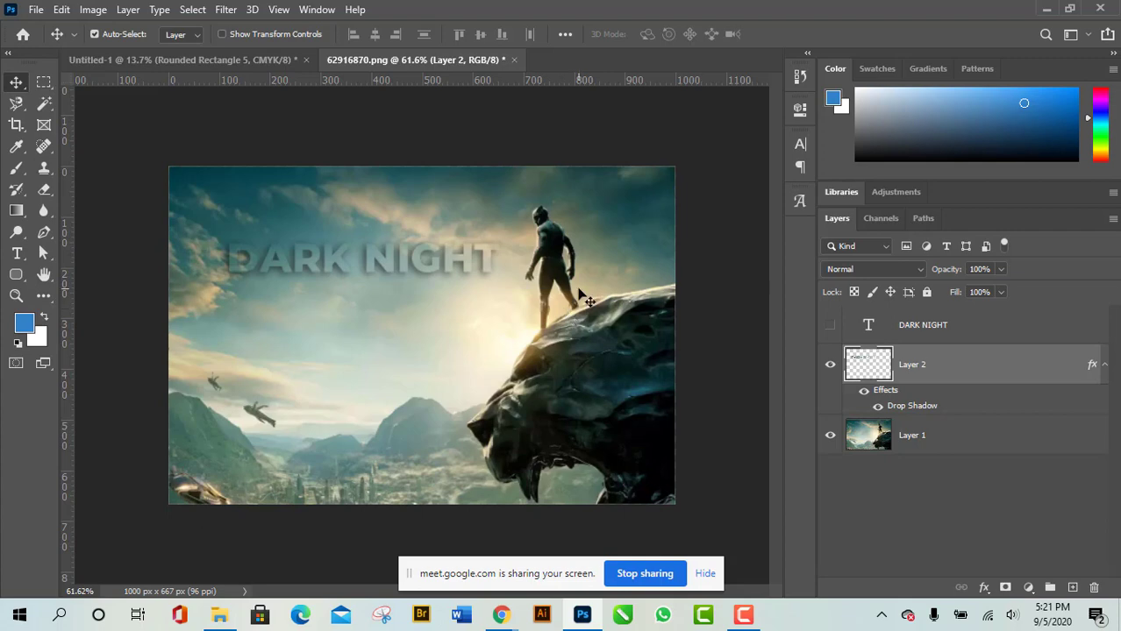
left_click(829, 325)
left_click(829, 325)
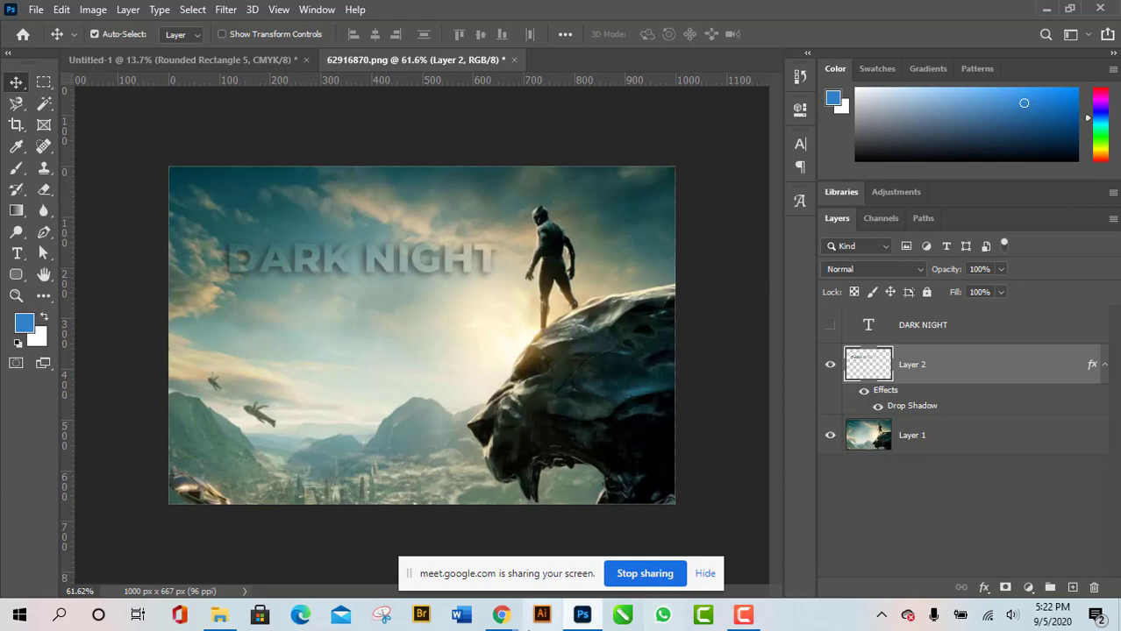
Switch to the Google Meet call in Chrome, look through the participant list, and return to Photoshop.
mouse_move(505, 621)
left_click(395, 548)
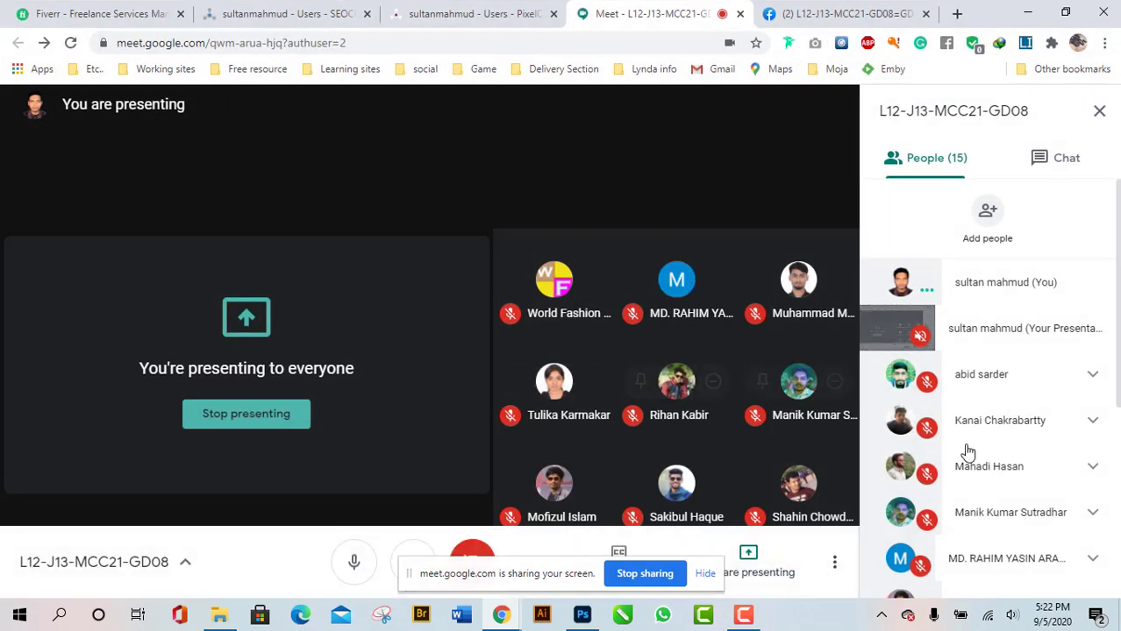
scroll(1001, 456, "down", 4)
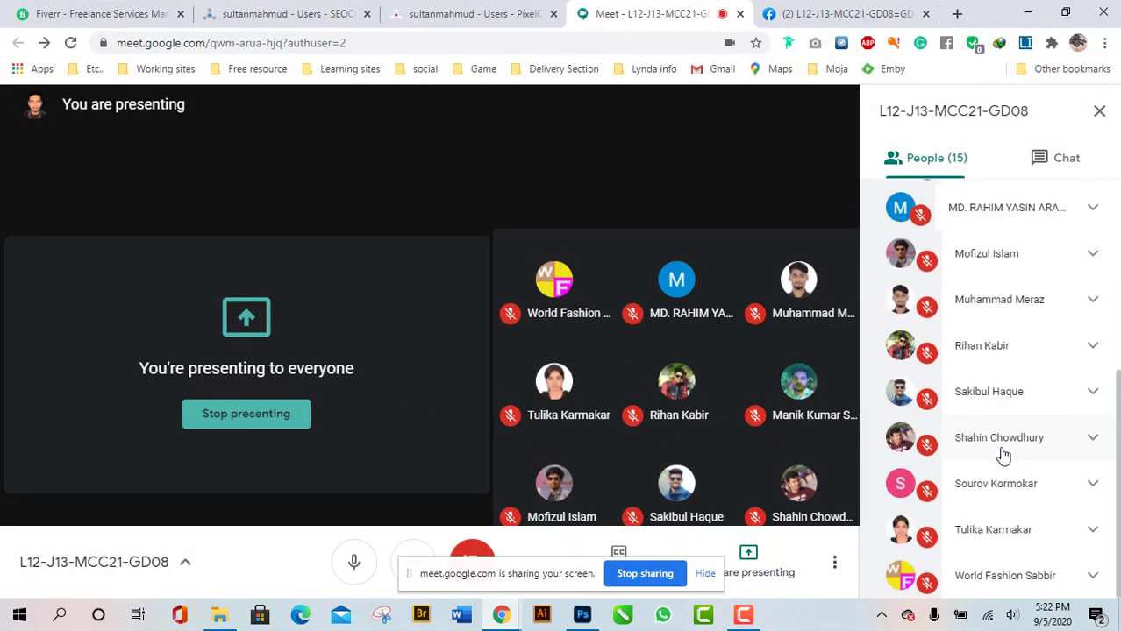
scroll(1003, 454, "up", 4)
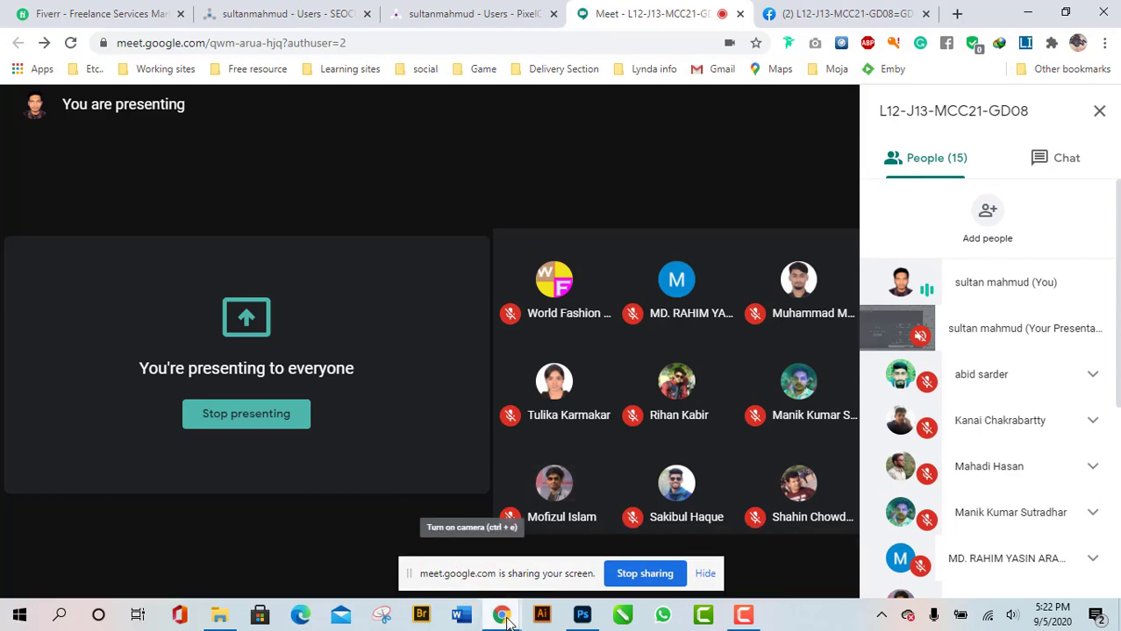
mouse_move(497, 622)
left_click(451, 575)
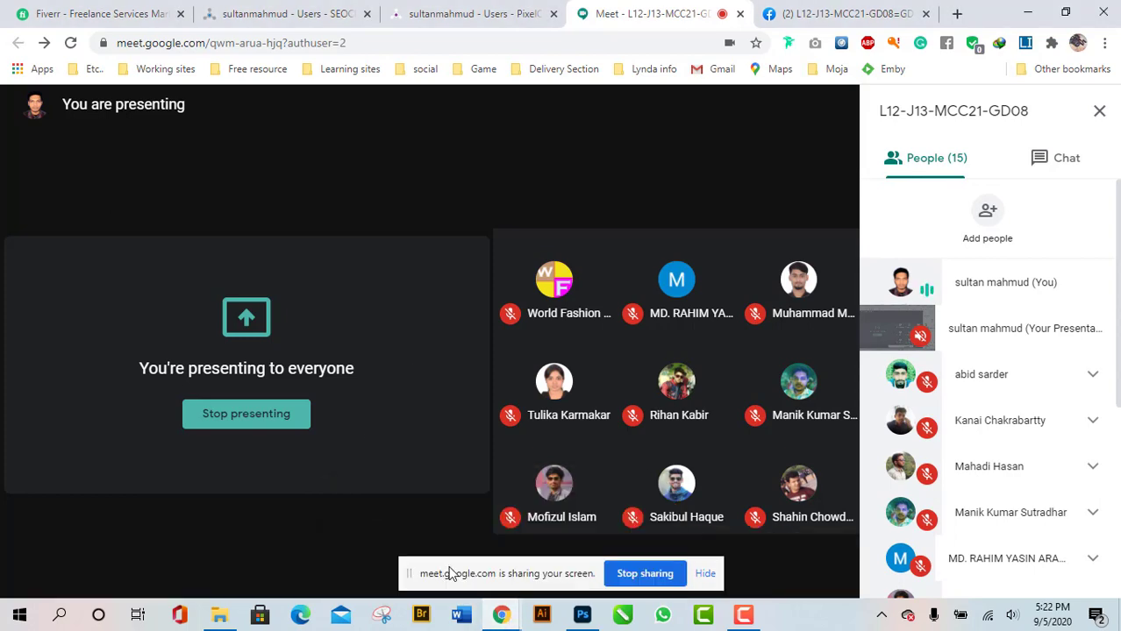
left_click(582, 615)
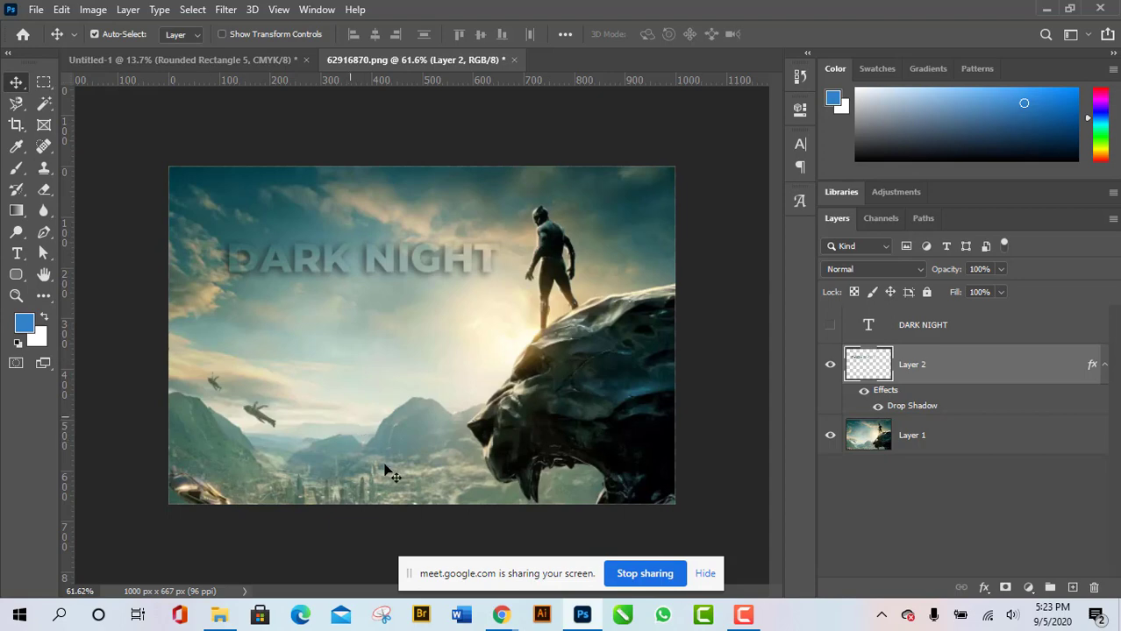
Switch to the L12-J13-MCC21-GD08=GD-68th Facebook group in Chrome, reload it, and look through the posted student designs.
mouse_move(504, 627)
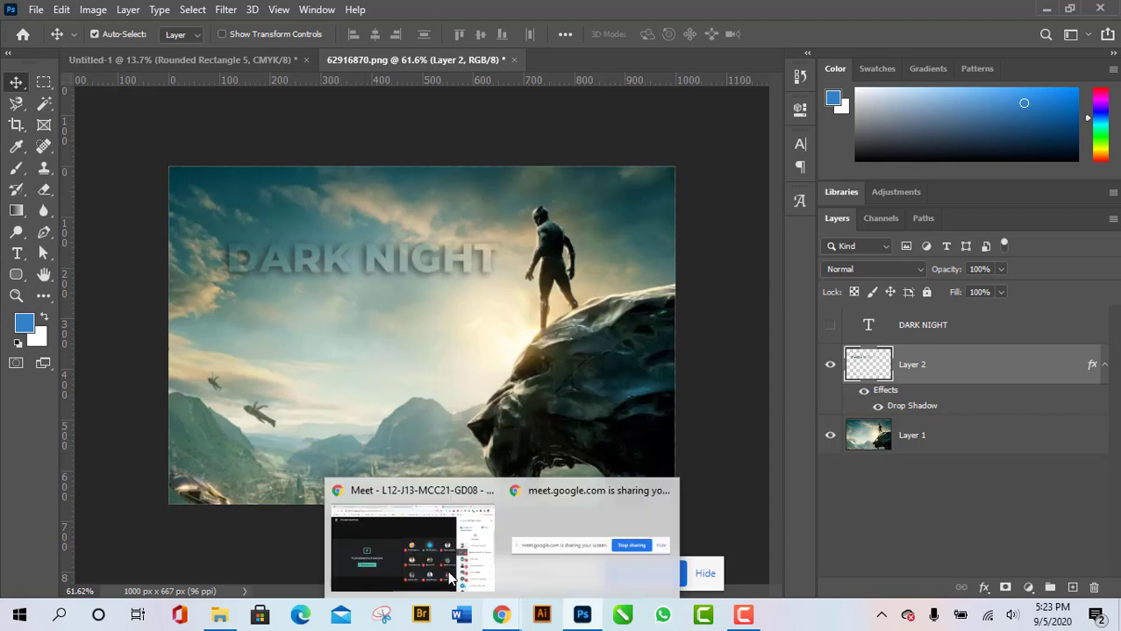
mouse_move(423, 560)
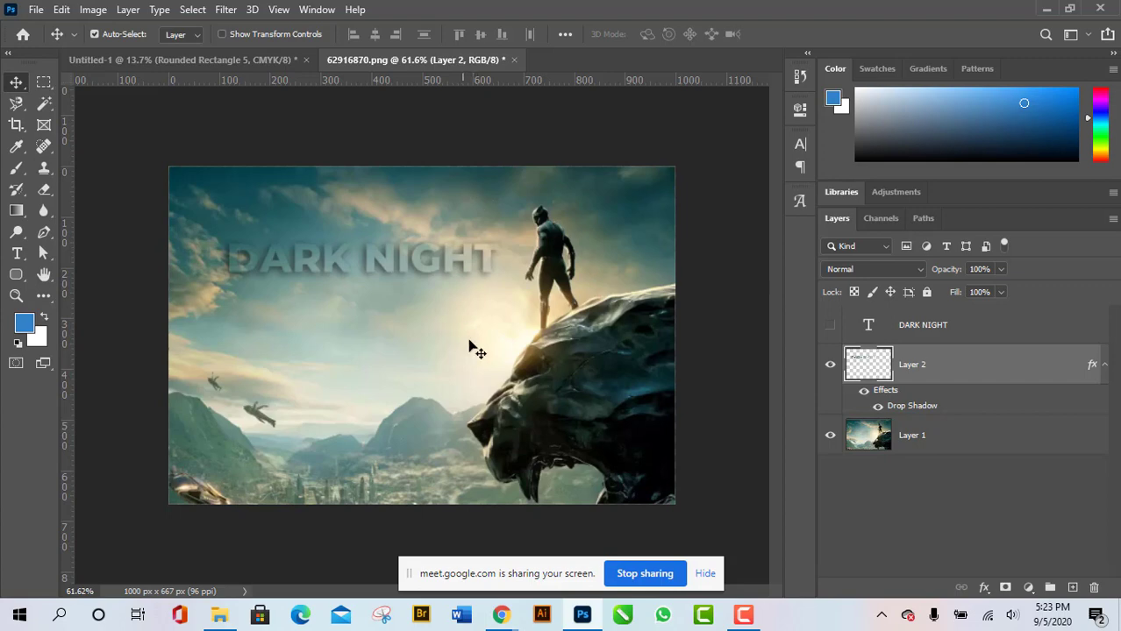
mouse_move(501, 617)
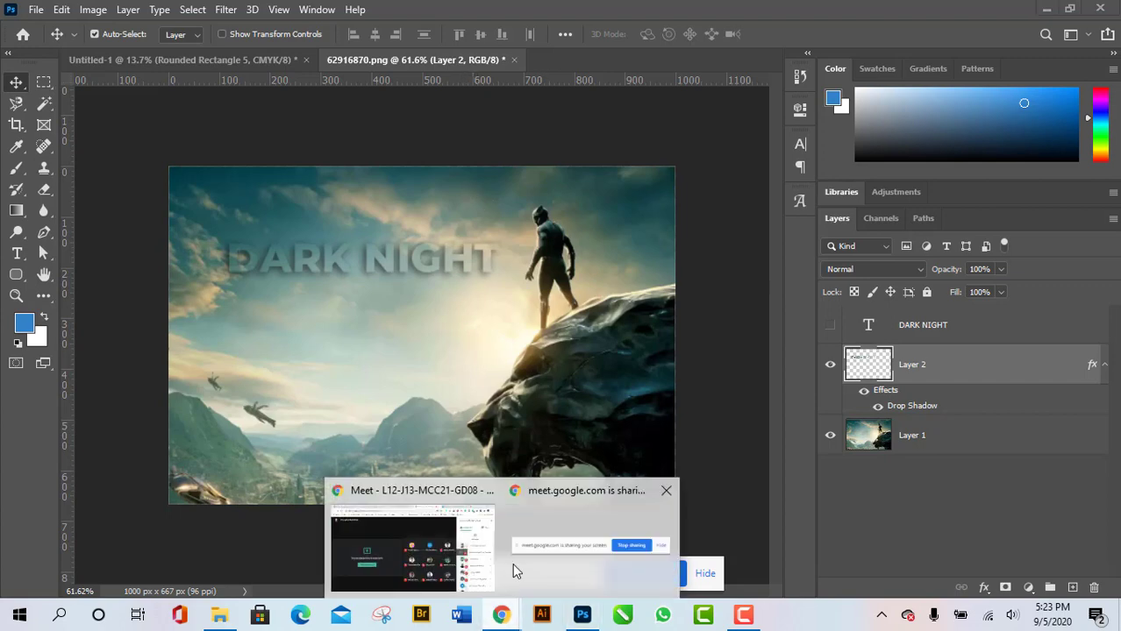
left_click(415, 521)
key("ctrl+Tab")
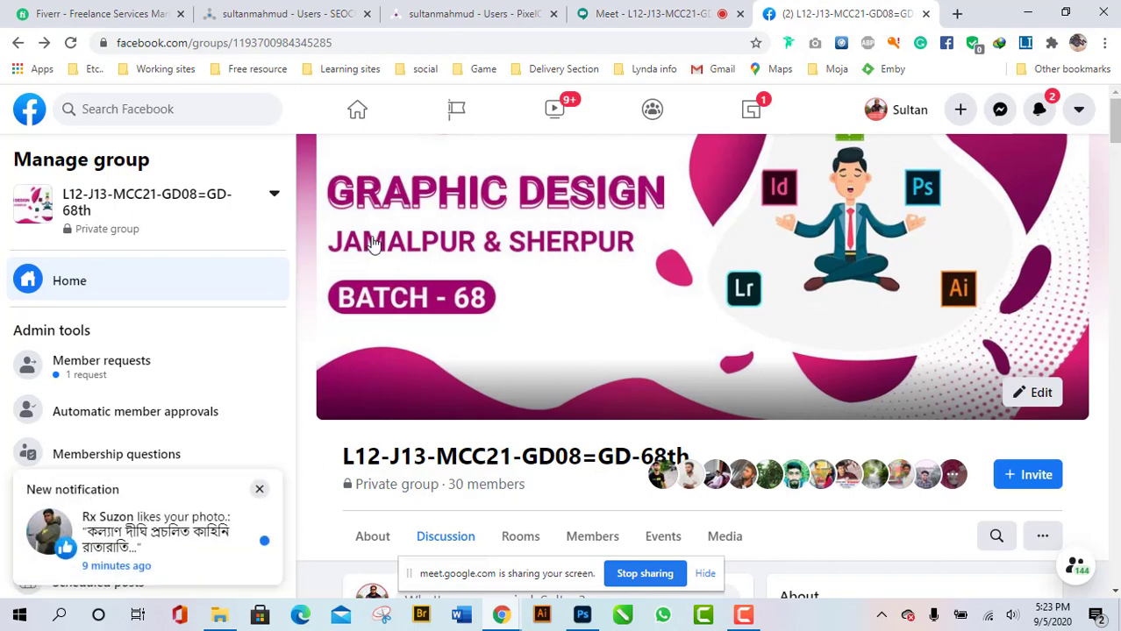
left_click(70, 42)
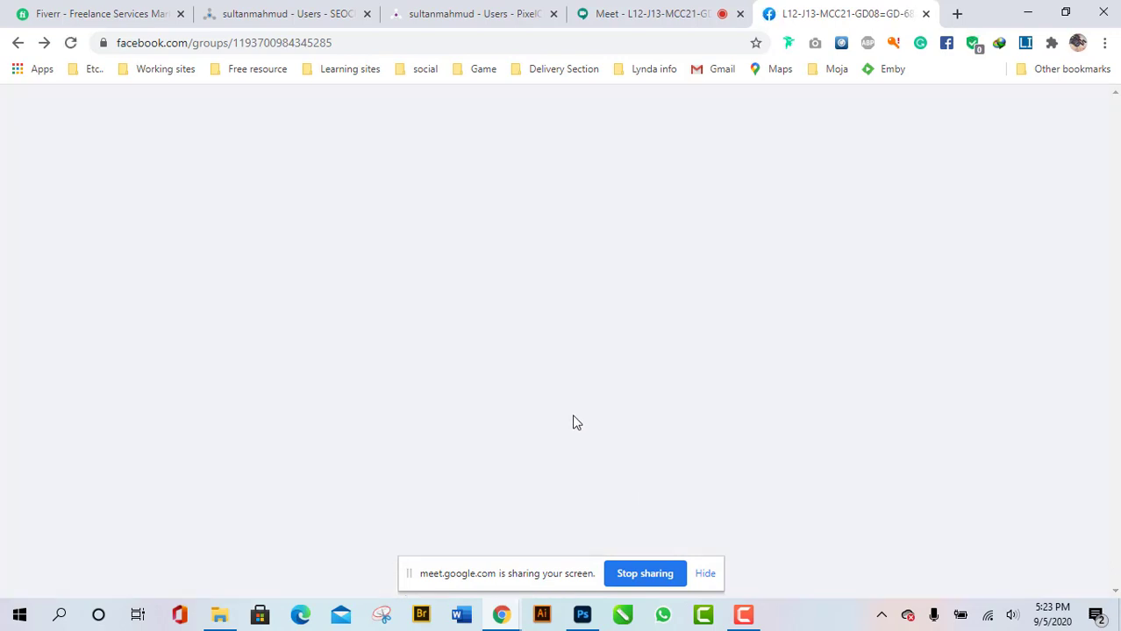
scroll(572, 421, "down", 5)
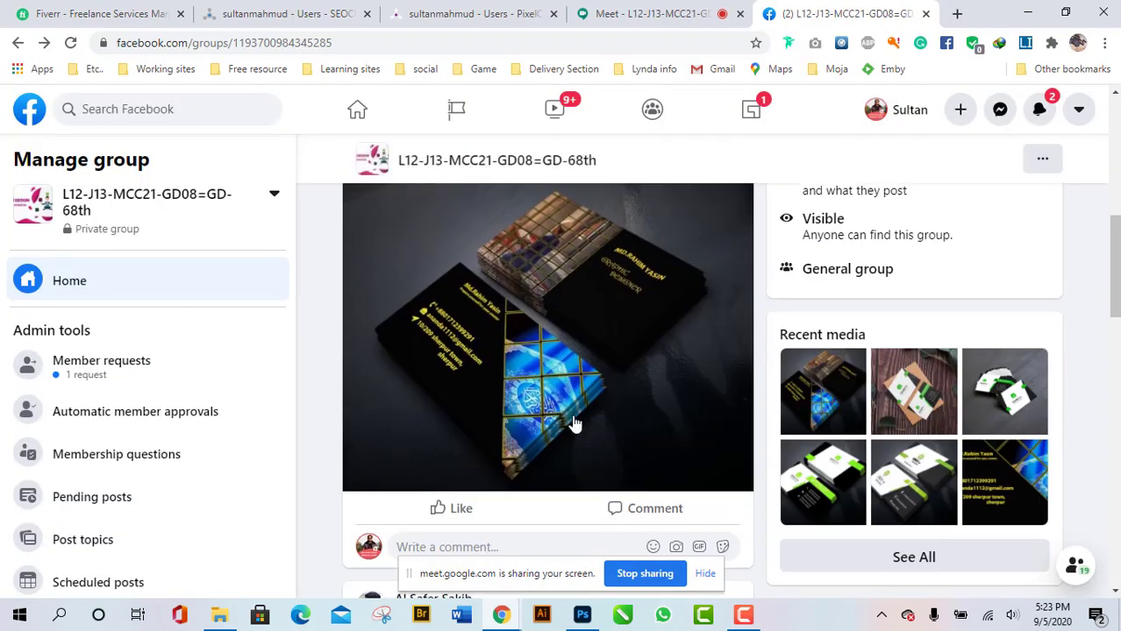
Examine the newest post in the group, showing the black and blue business cards, and open its photo at full size.
scroll(575, 423, "up", 2)
scroll(575, 423, "down", 2)
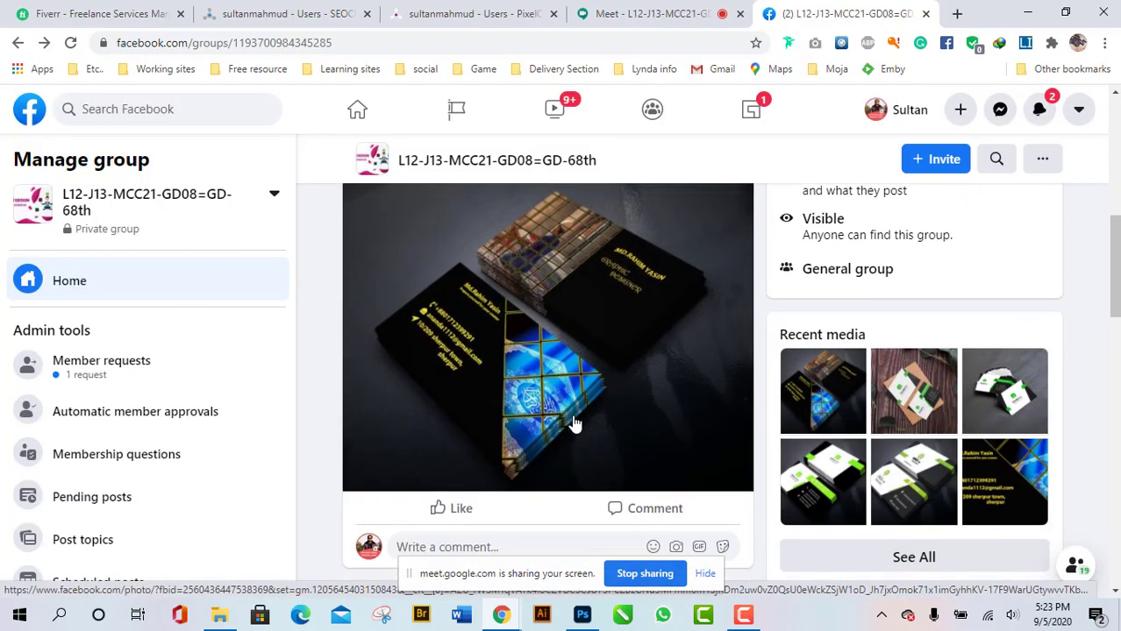
scroll(623, 439, "up", 1)
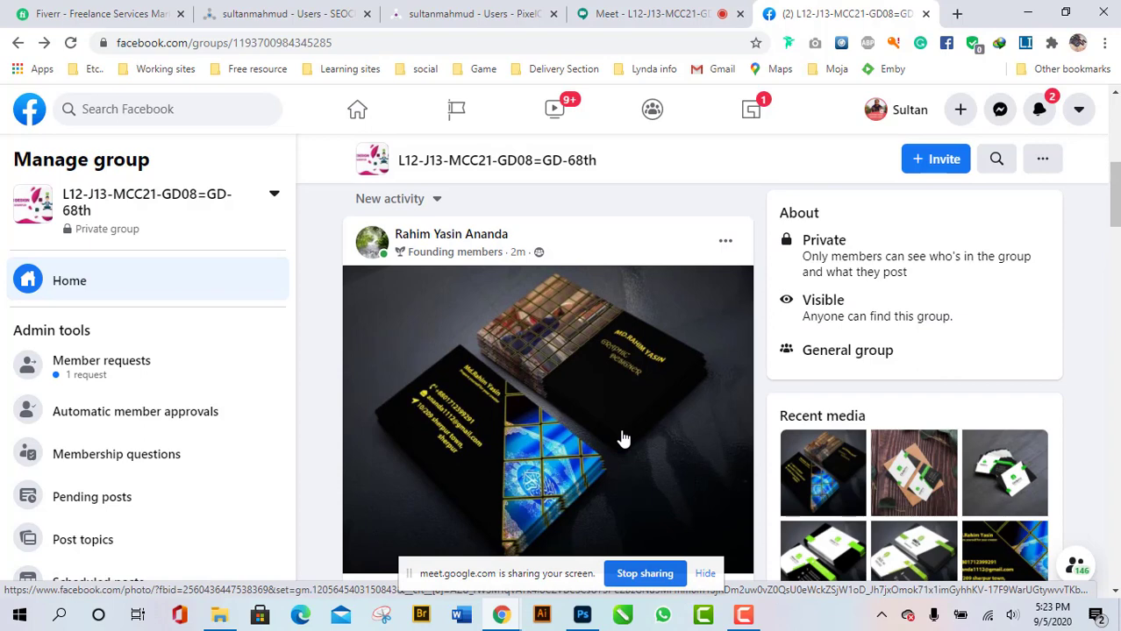
scroll(622, 439, "down", 2)
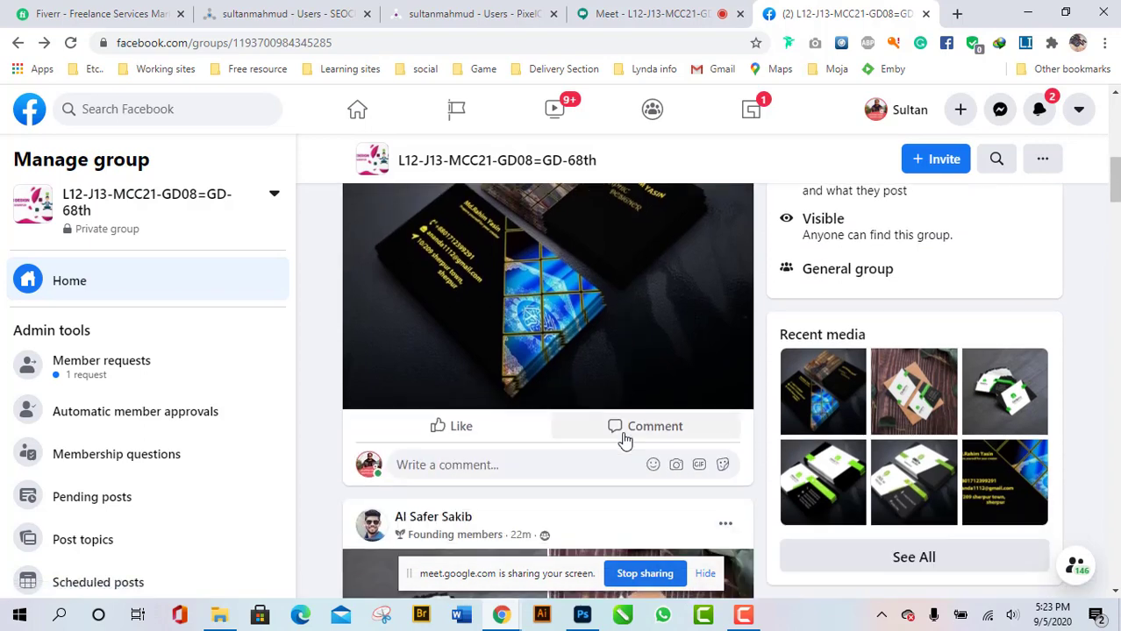
scroll(622, 438, "down", 1)
scroll(622, 439, "up", 3)
scroll(622, 439, "up", 1)
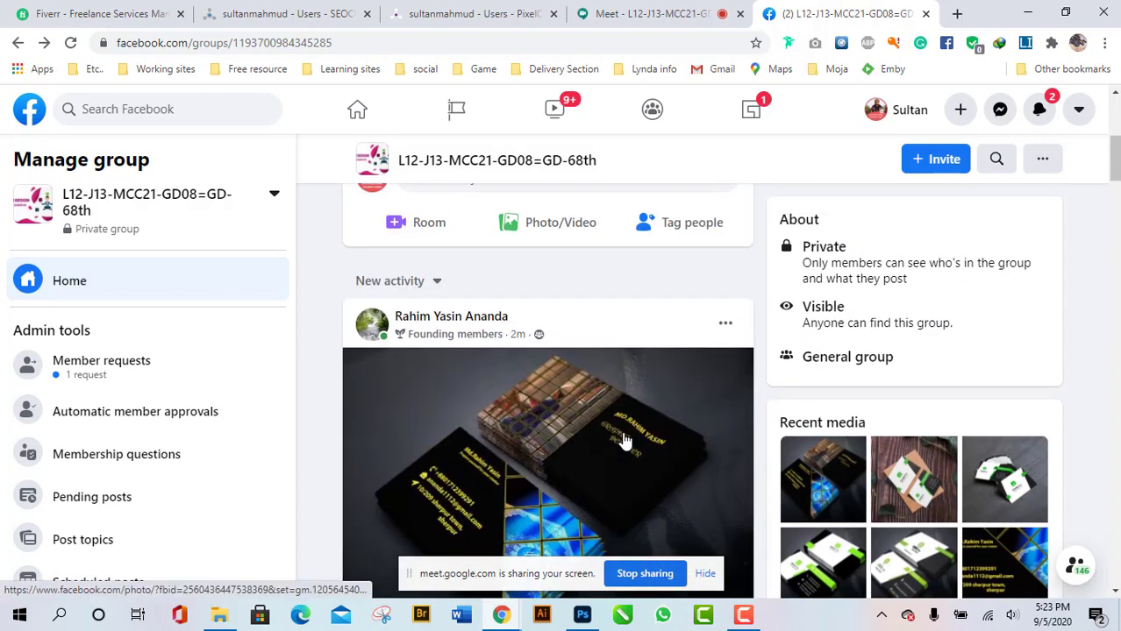
left_click(621, 436)
scroll(622, 380, "down", 2)
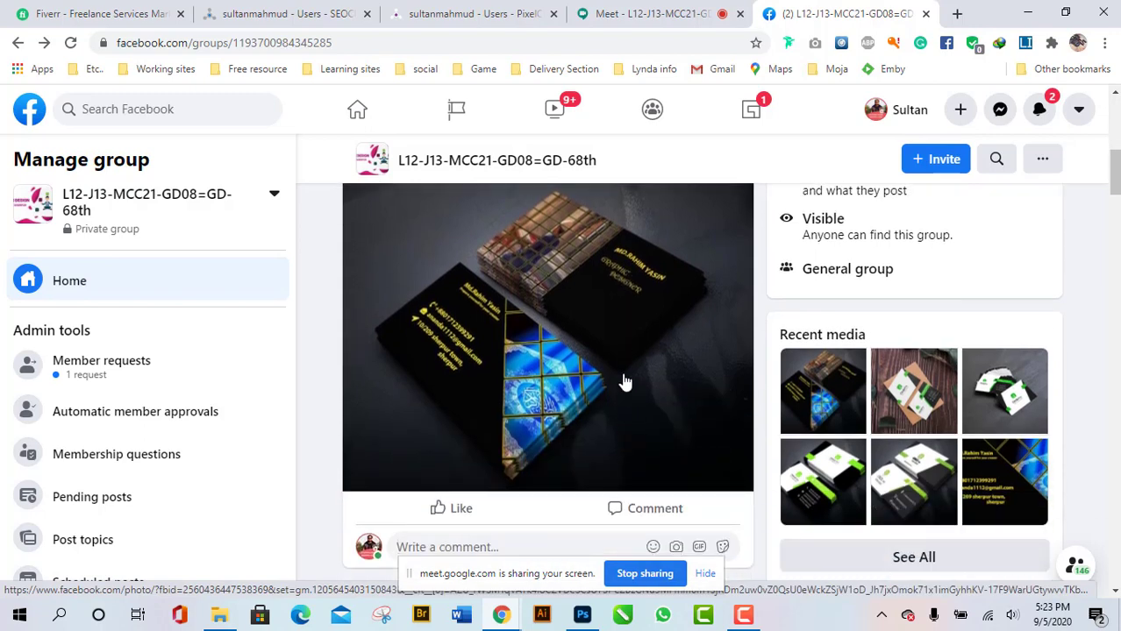
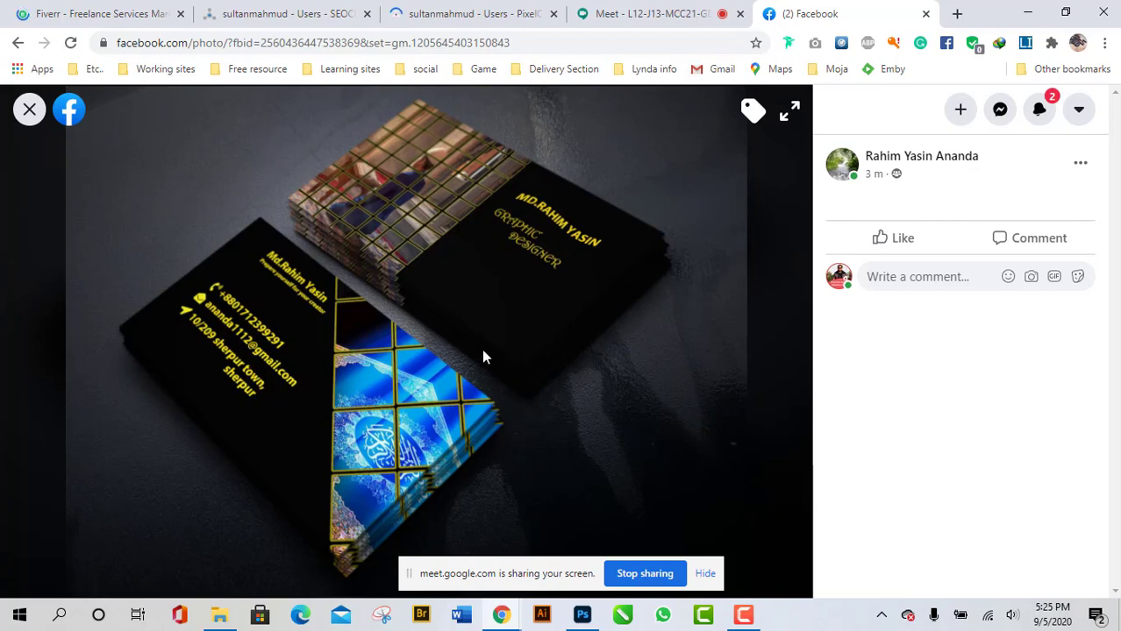
Check the Facebook notifications and close the business card photo to return to the group feed.
left_click(1040, 111)
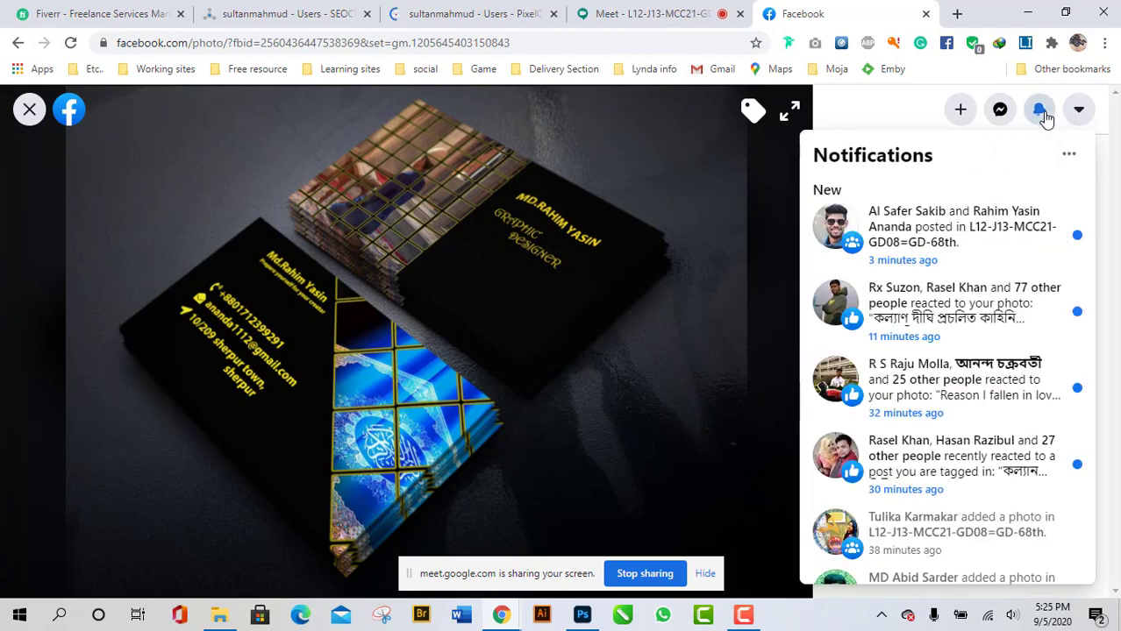
left_click(1040, 111)
left_click(29, 110)
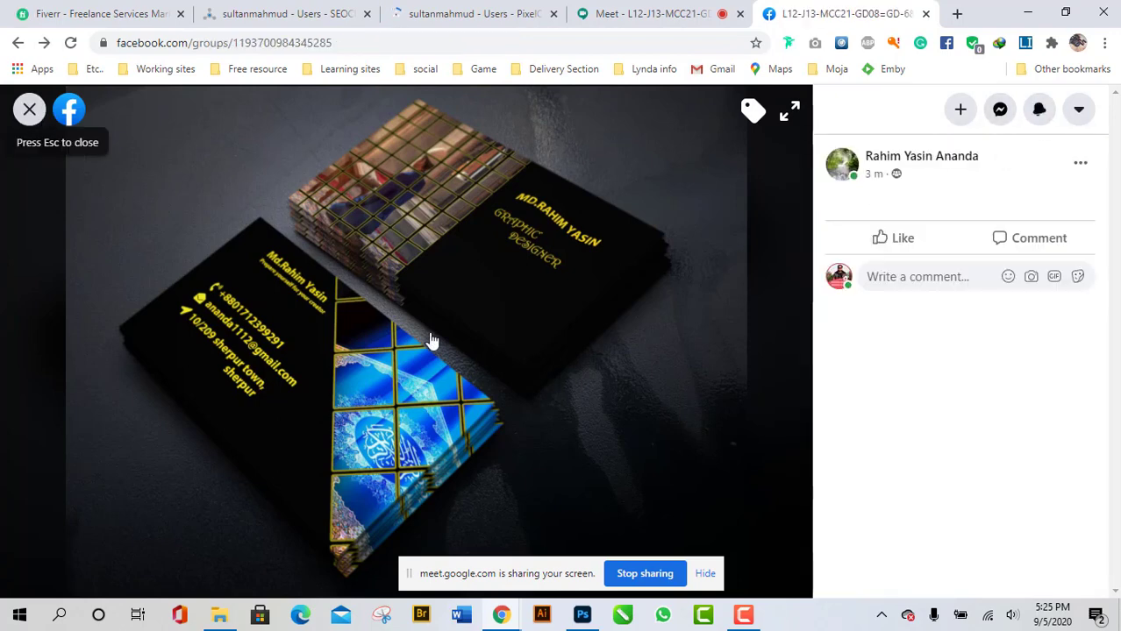
Like the black and blue business card post and the green CirclePro business card post below it.
scroll(642, 427, "up", 4)
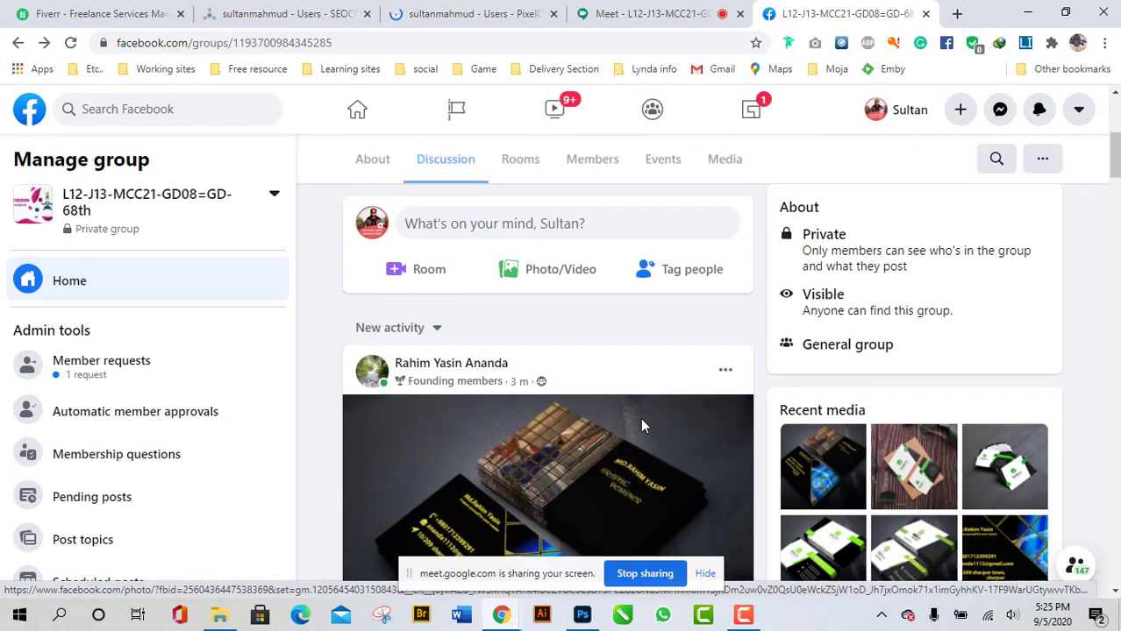
scroll(641, 426, "down", 5)
left_click(465, 428)
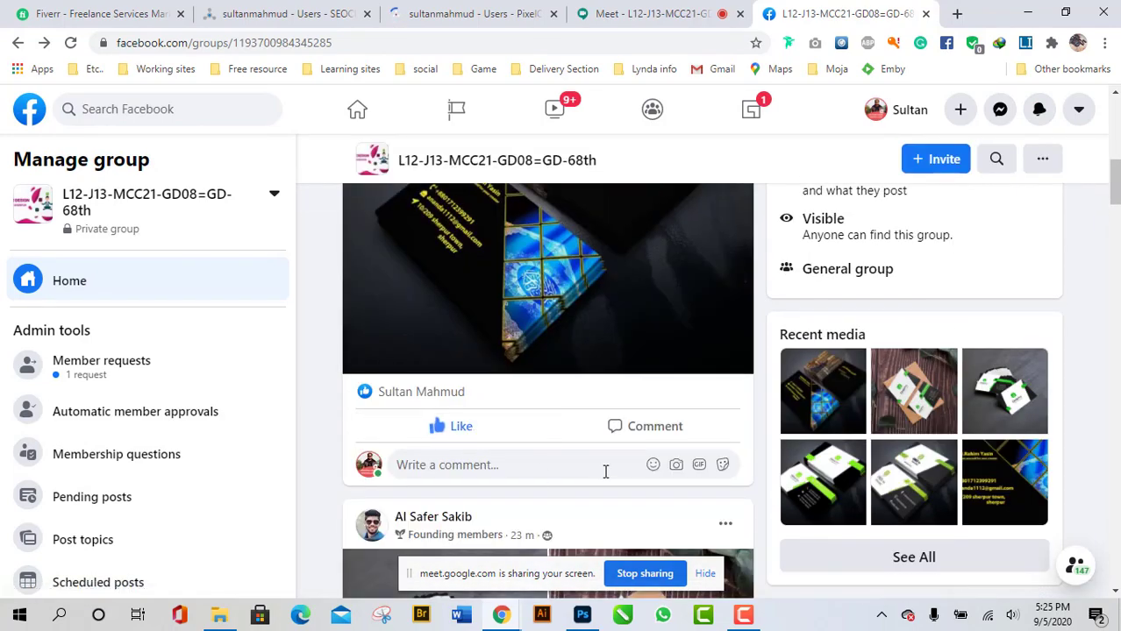
scroll(603, 468, "down", 3)
scroll(561, 450, "up", 2)
scroll(561, 451, "down", 3)
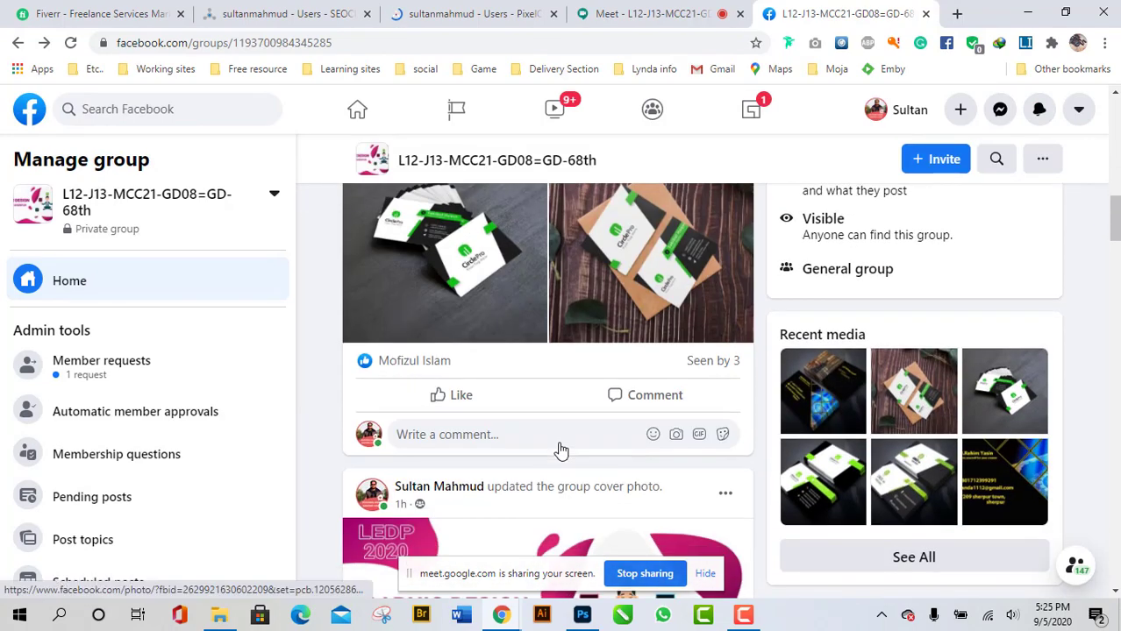
left_click(487, 393)
scroll(596, 428, "up", 6)
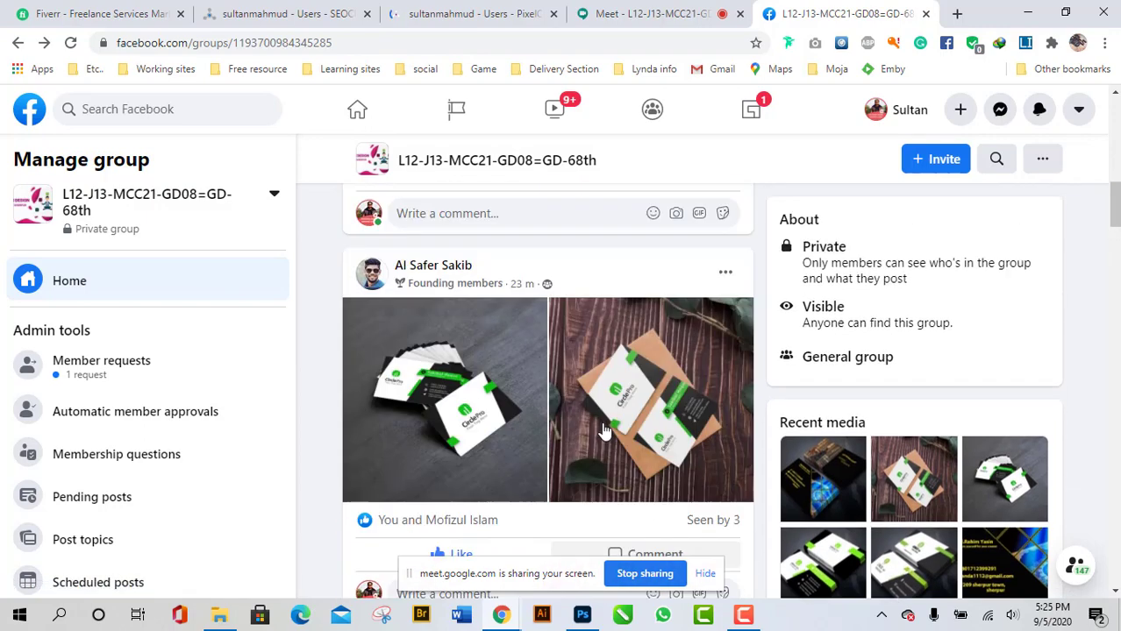
Look through the students' older Circle Pro business card posts and return to the start of the group page.
scroll(606, 430, "down", 12)
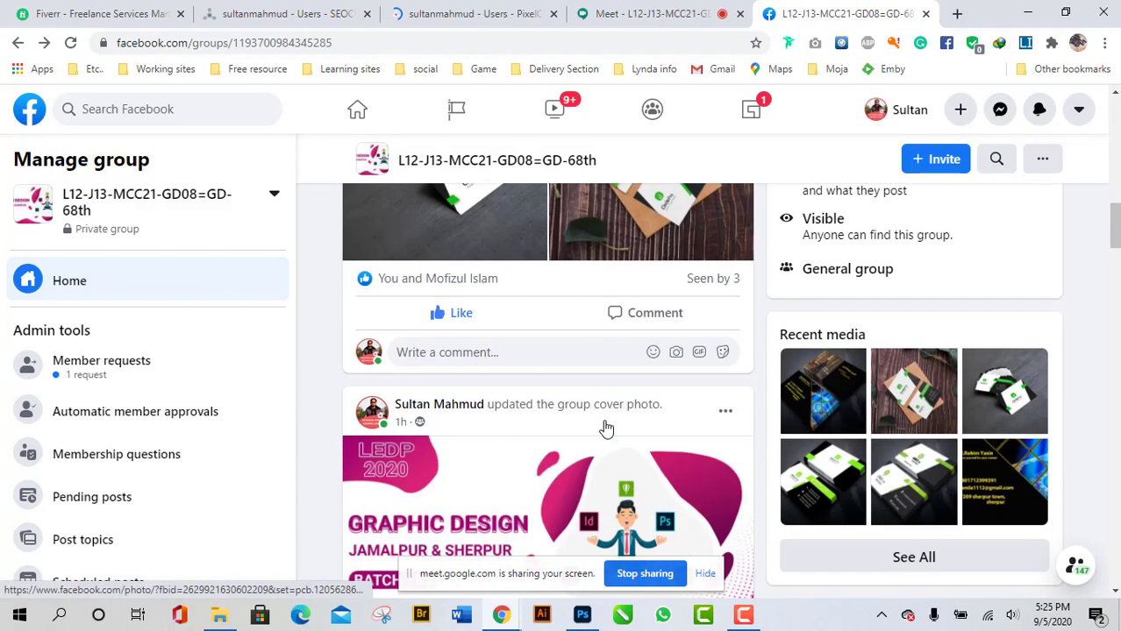
scroll(605, 434, "down", 3)
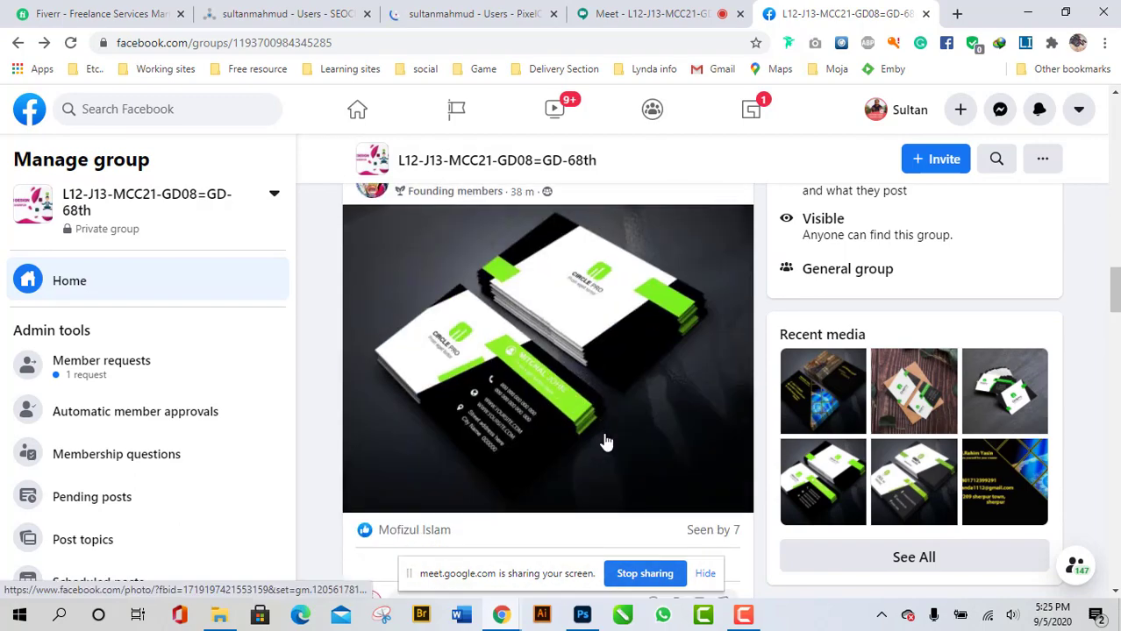
scroll(605, 442, "down", 4)
scroll(610, 444, "down", 4)
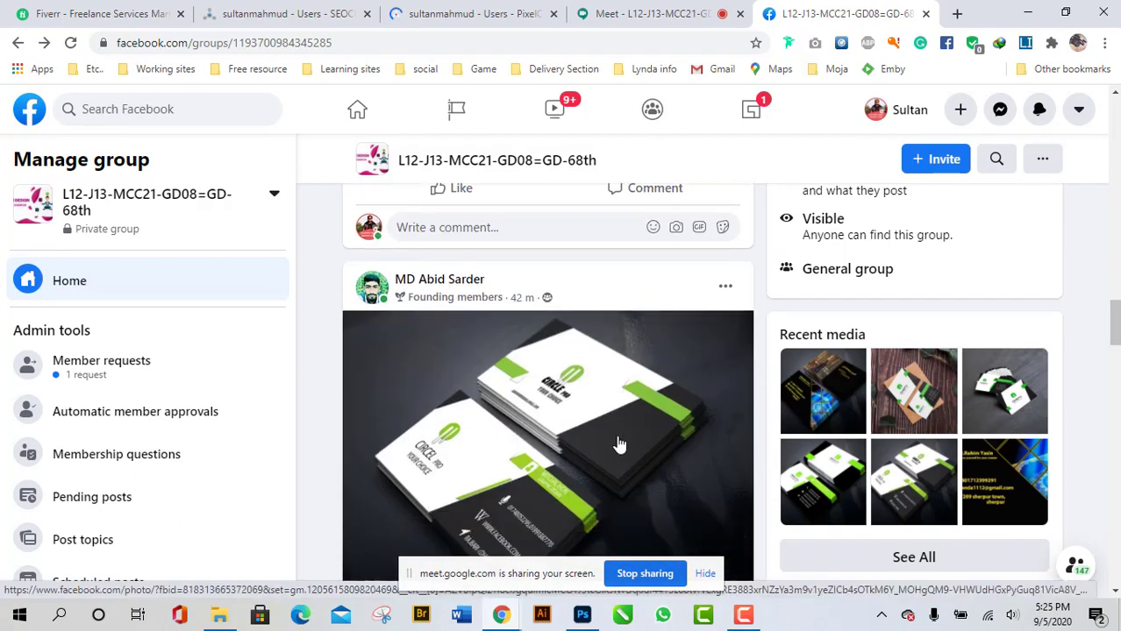
scroll(612, 438, "up", 20)
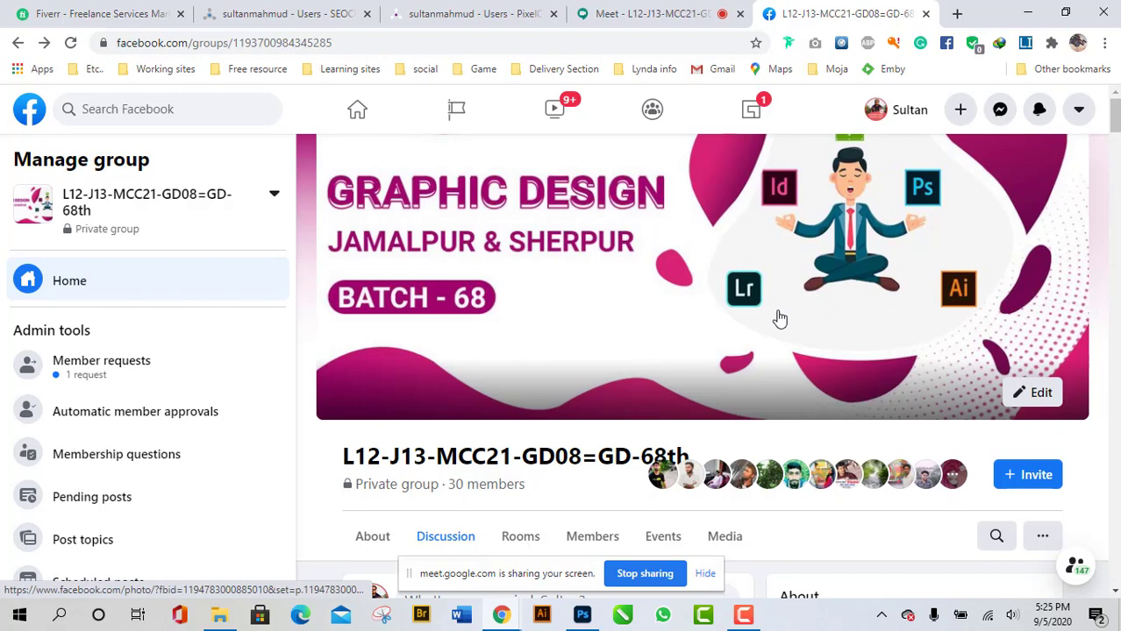
Check the participants in the Google Meet call and switch back to Photoshop.
left_click(688, 7)
mouse_move(696, 260)
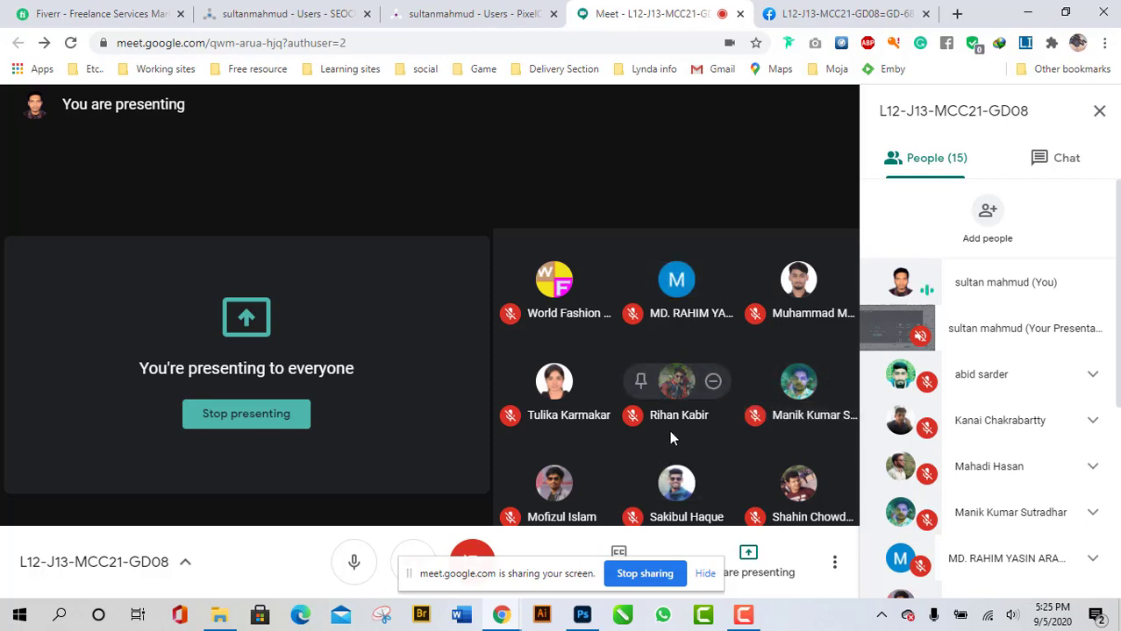
left_click(582, 616)
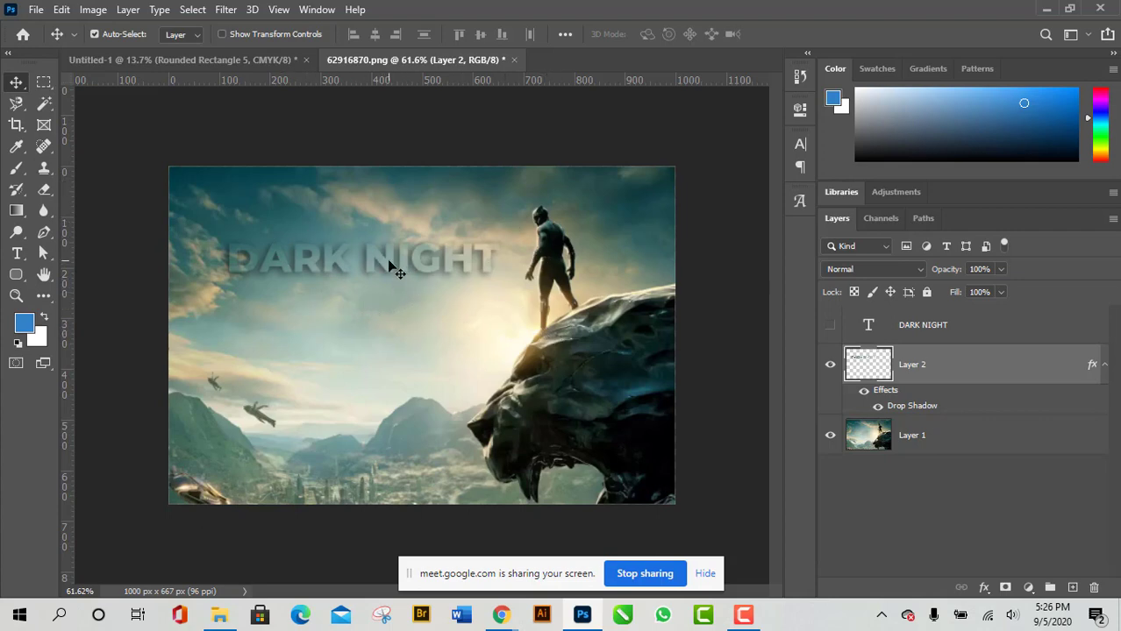
Move the DARK NIGHT cut-out on Layer 2 across the photo, undo the moves, and briefly show the original text layer.
left_click_drag(393, 265, 392, 342)
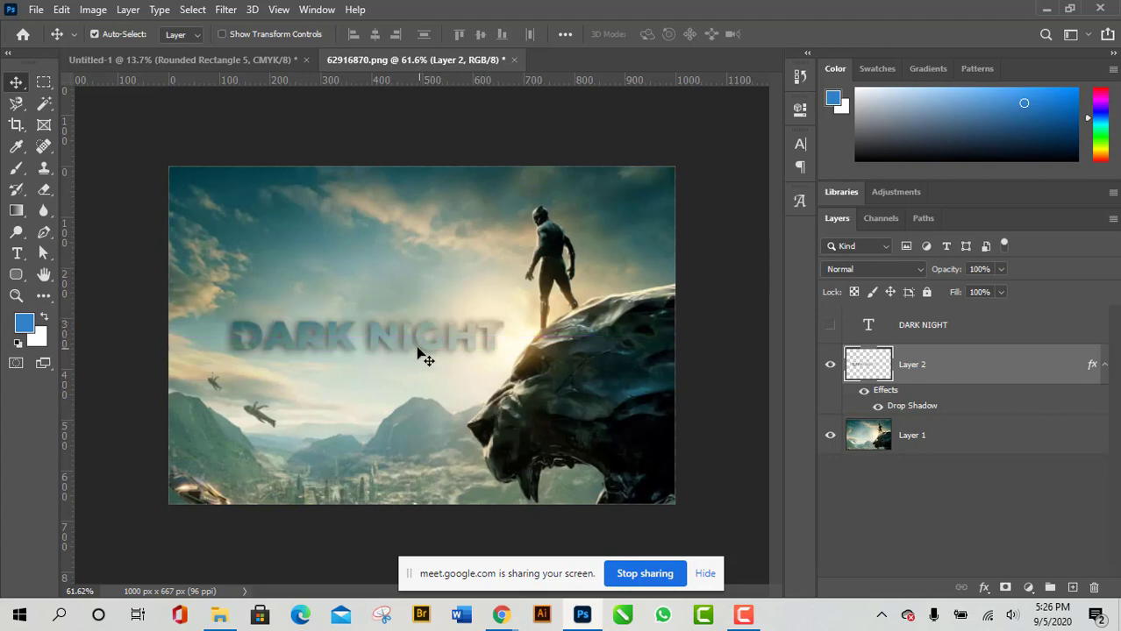
left_click_drag(427, 350, 430, 262)
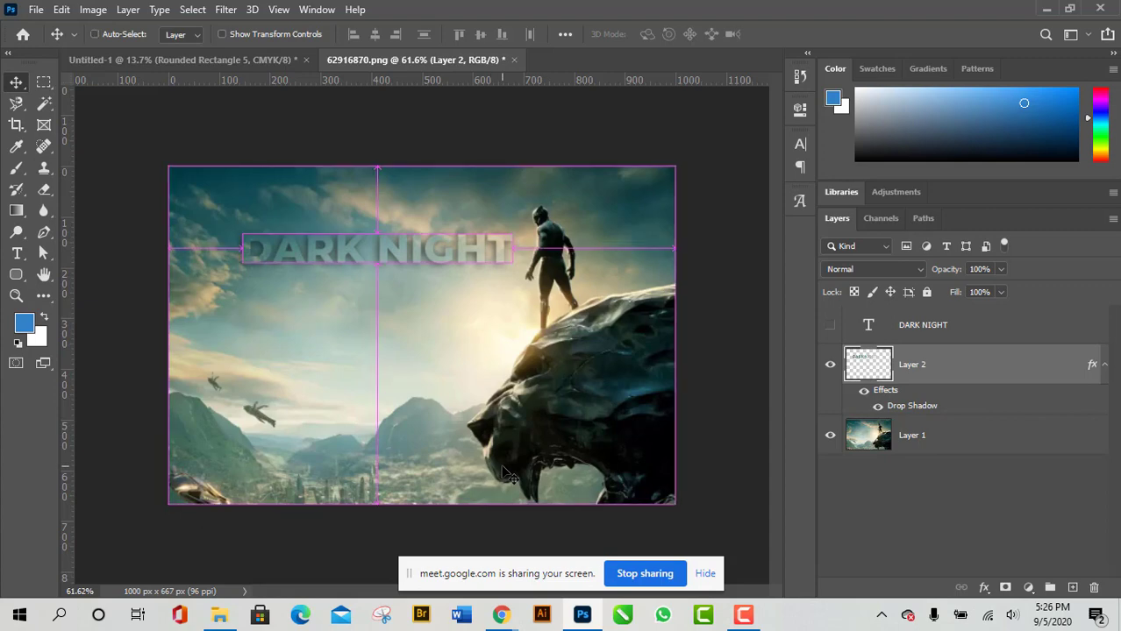
key("ctrl+z")
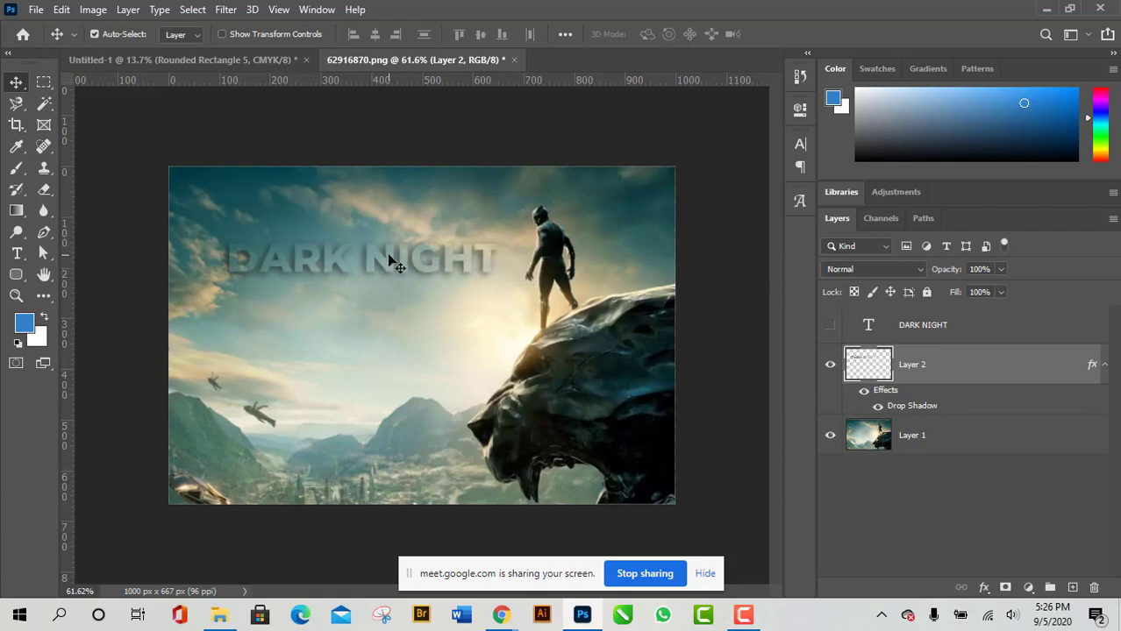
left_click_drag(387, 263, 385, 335)
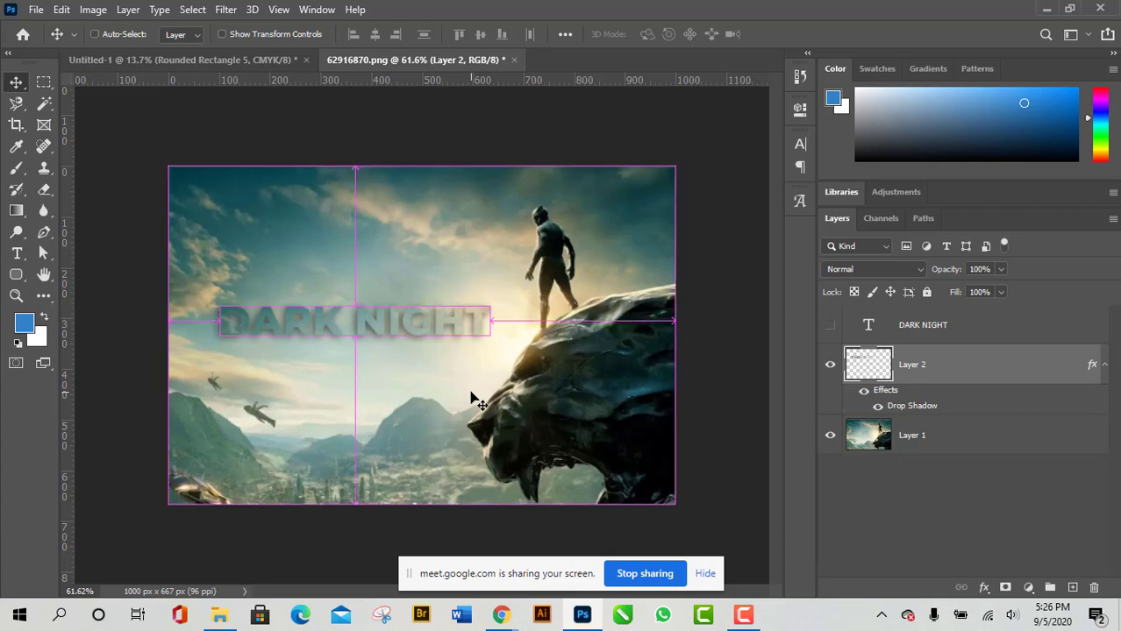
left_click_drag(474, 399, 489, 338)
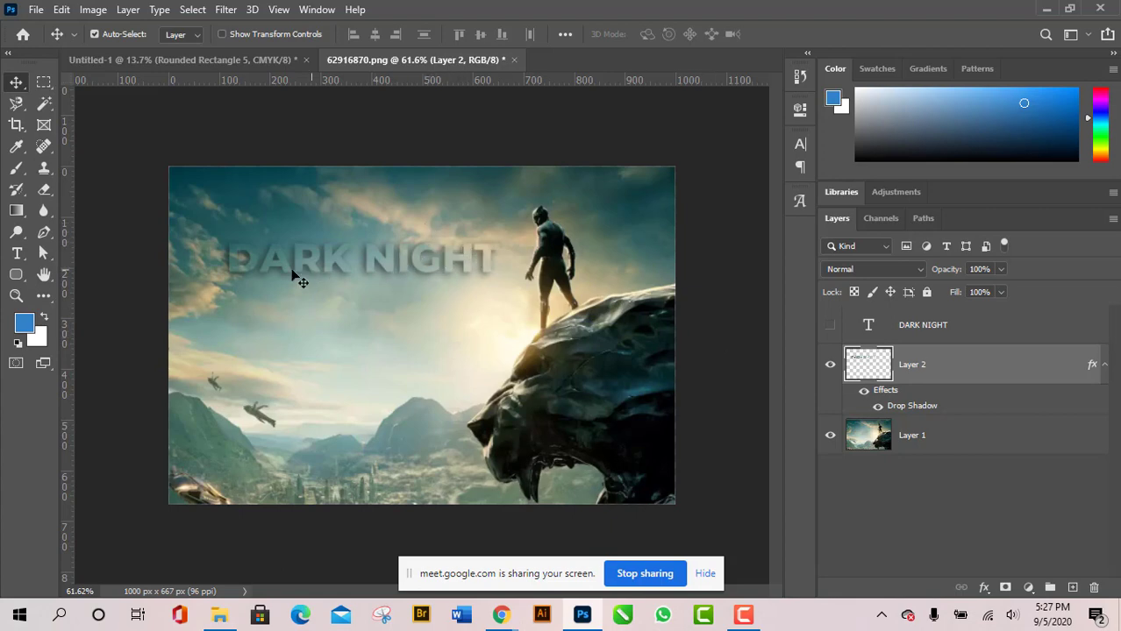
left_click(833, 327)
left_click(833, 328)
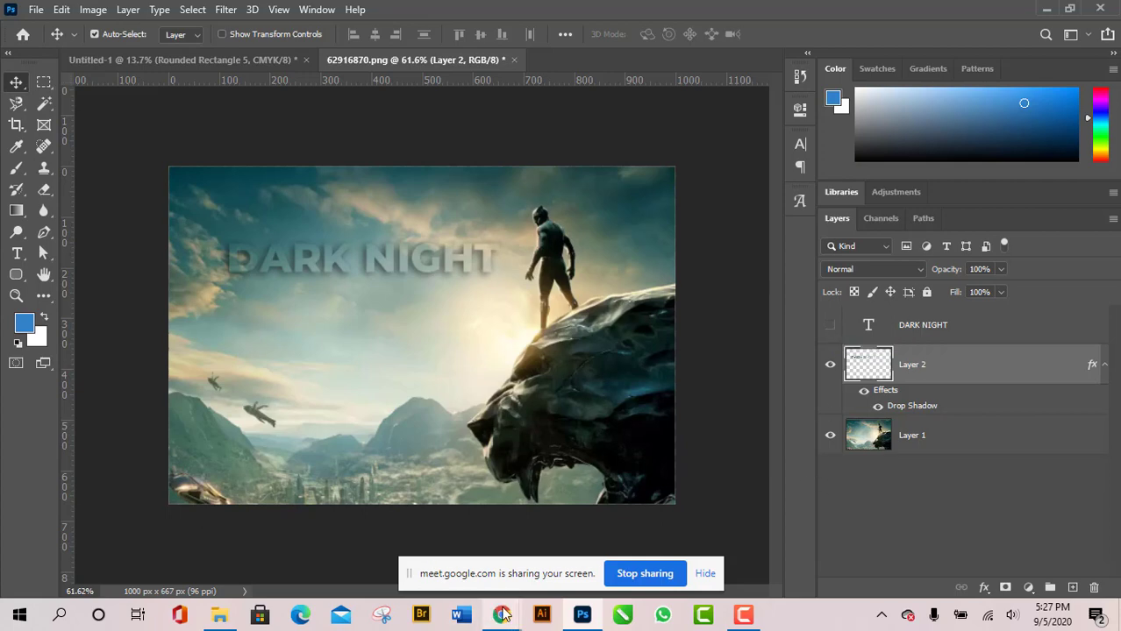
Switch to Chrome and look through the open Meet and freelance marketplace pages, ending on the Facebook group.
mouse_move(503, 615)
left_click(491, 531)
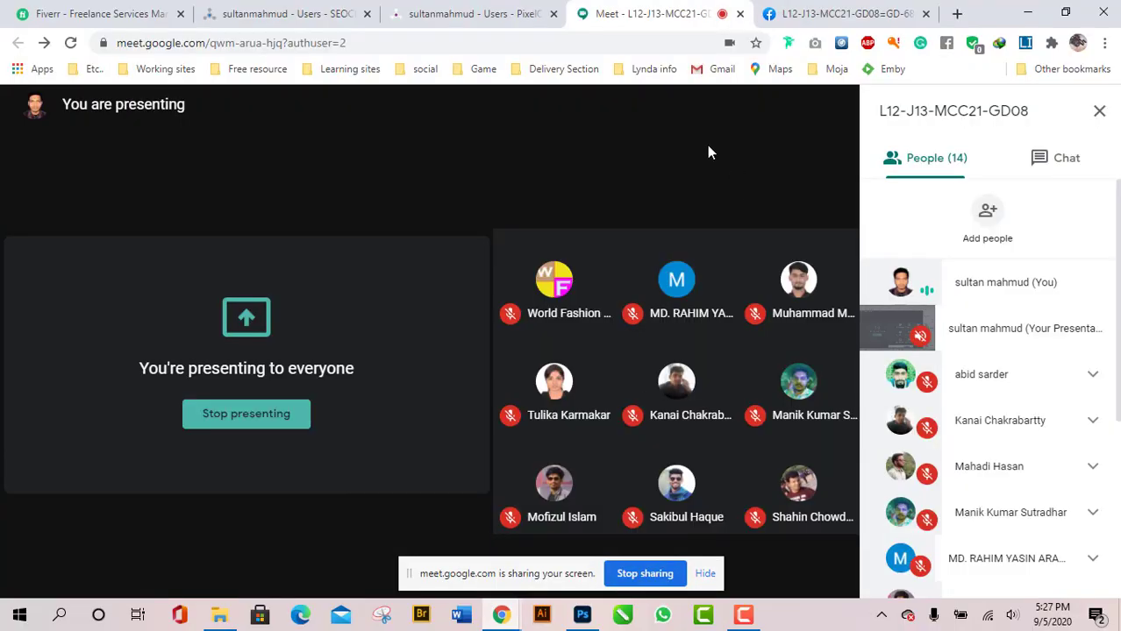
left_click(463, 10)
left_click(255, 10)
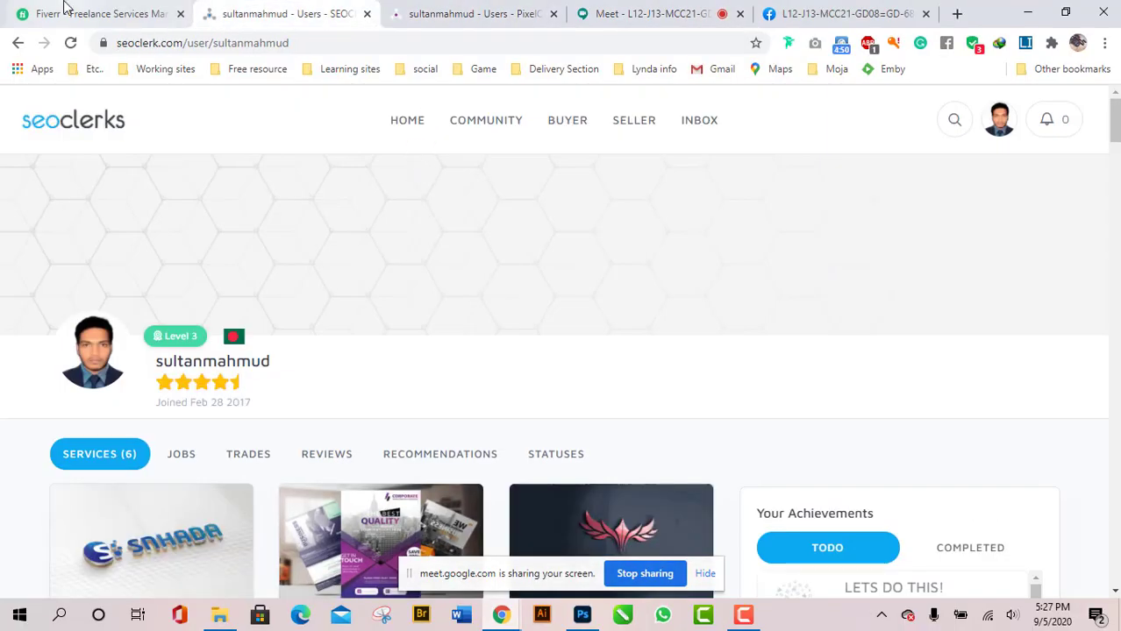
left_click(64, 7)
left_click(921, 10)
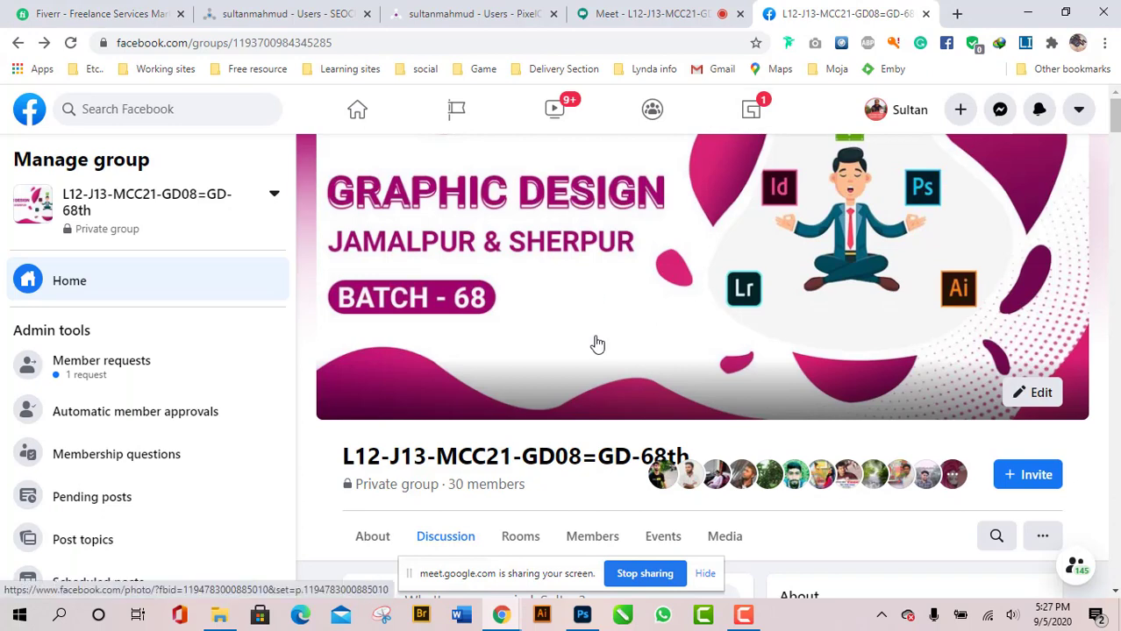
left_click(502, 617)
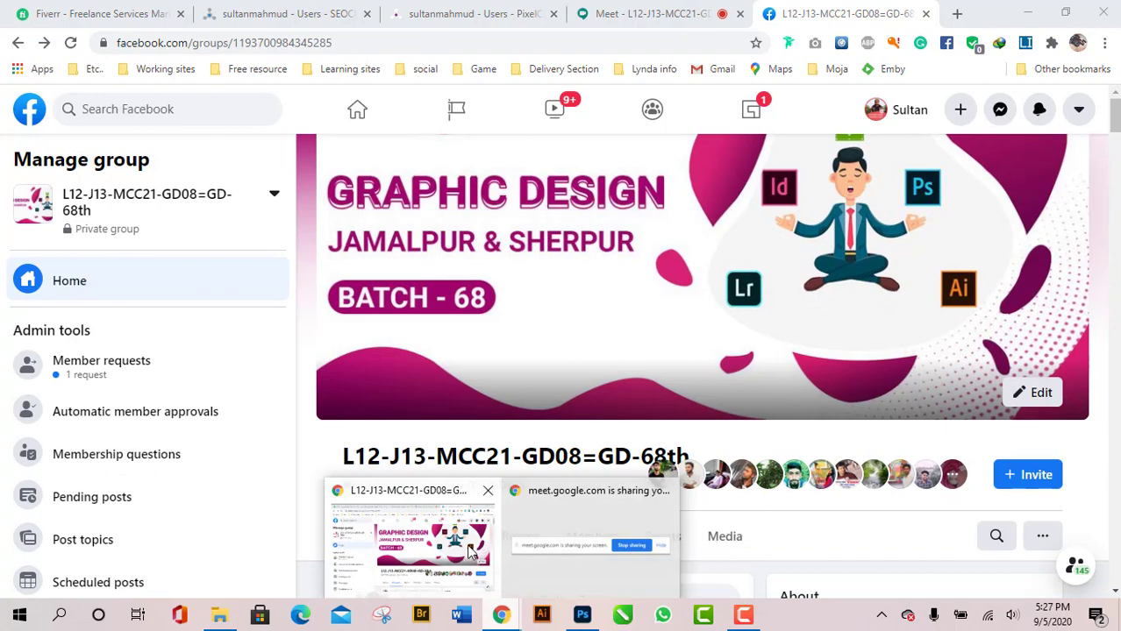
mouse_move(568, 553)
left_click(434, 550)
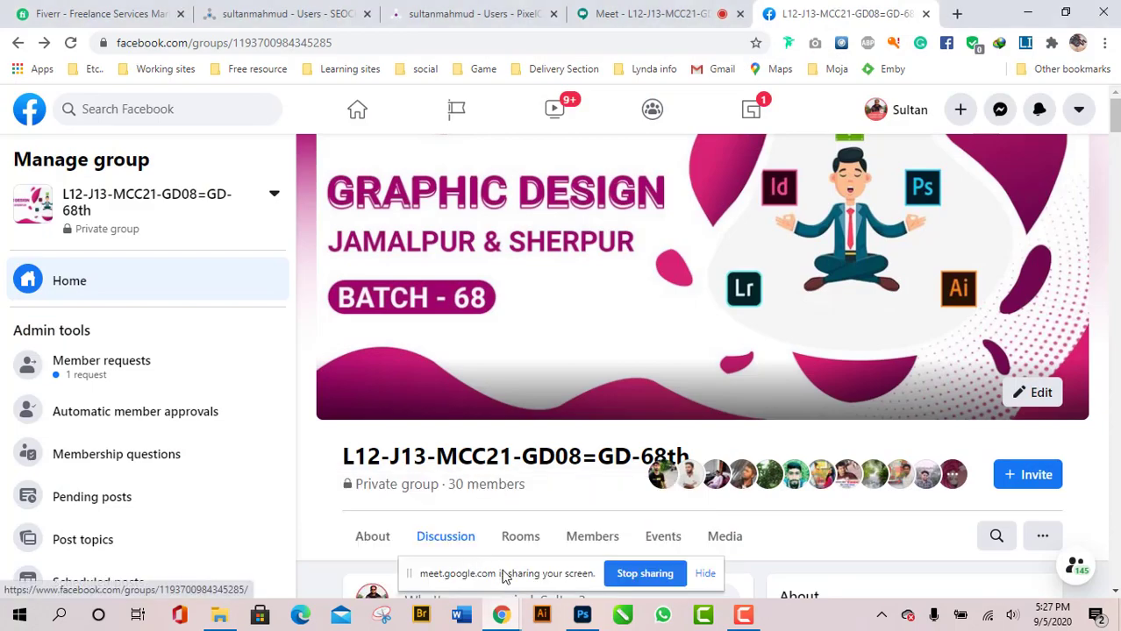
left_click(501, 617)
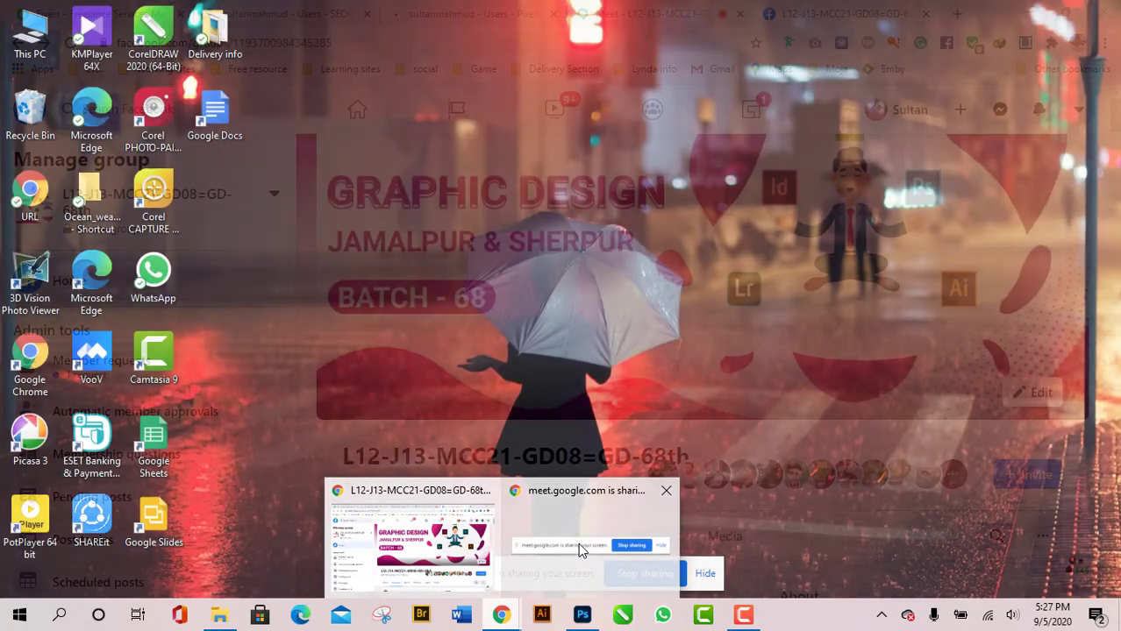
left_click(578, 542)
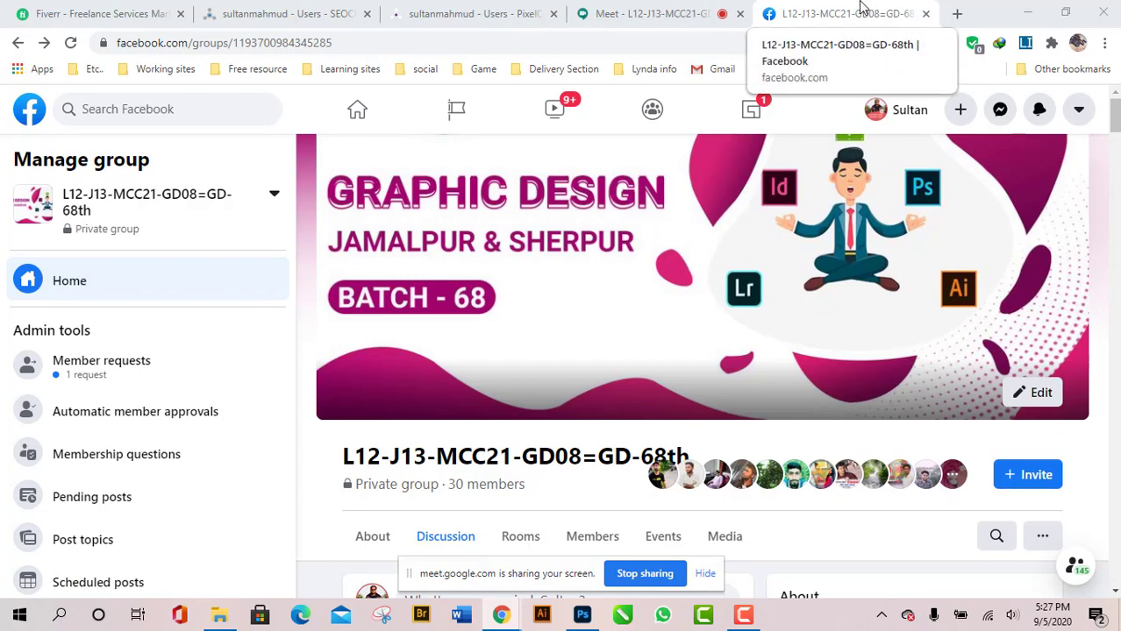
Check the Google Meet call, view the DARK NIGHT document in Photoshop, and minimize Photoshop to return to the call.
left_click(649, 13)
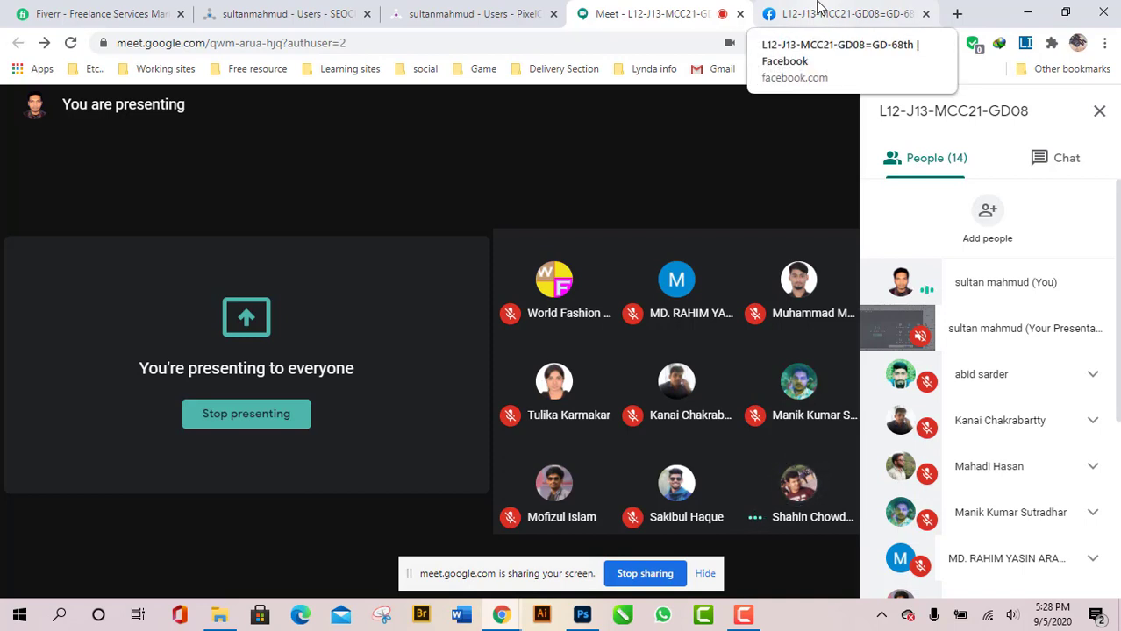
mouse_move(898, 332)
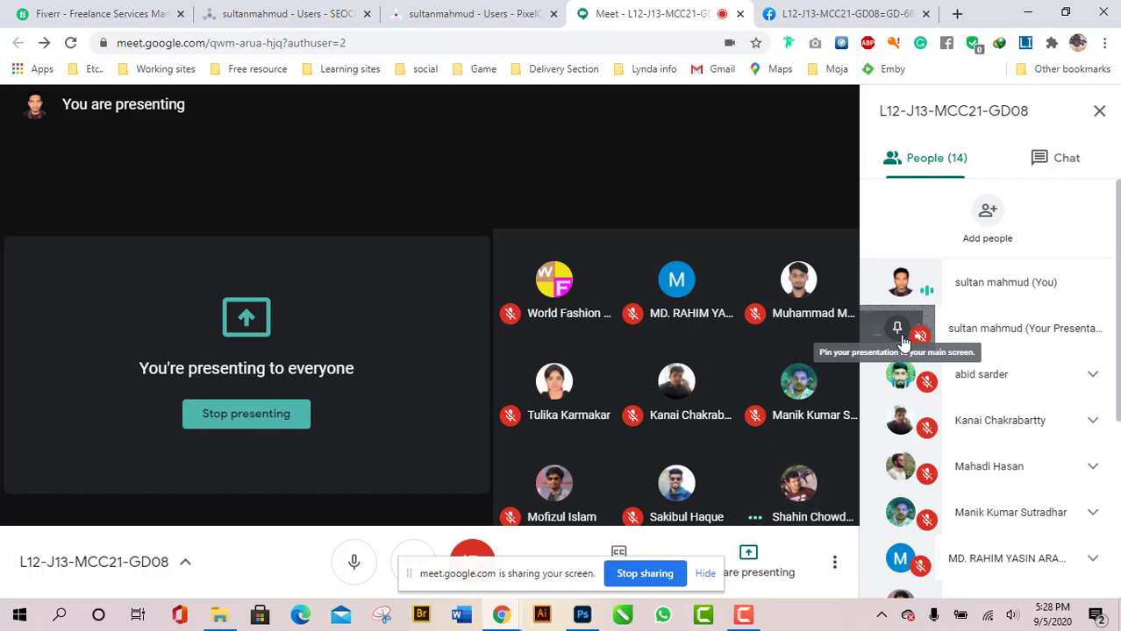
left_click(582, 615)
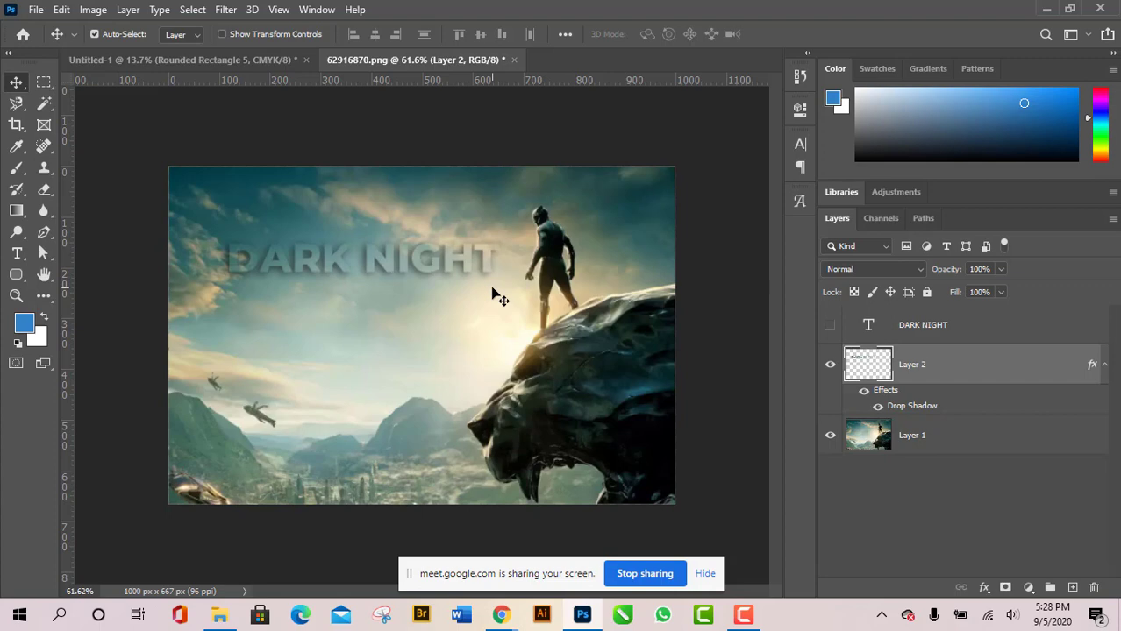
left_click(1047, 10)
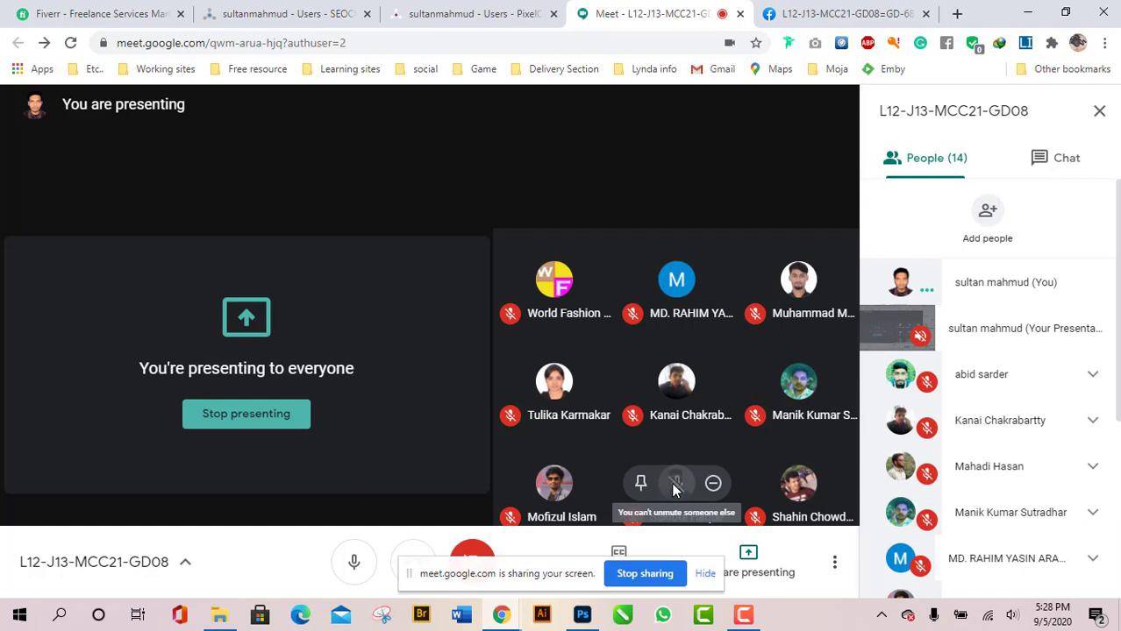
Mute the microphone in the Google Meet call and pause the Camtasia screen recording.
left_click(355, 563)
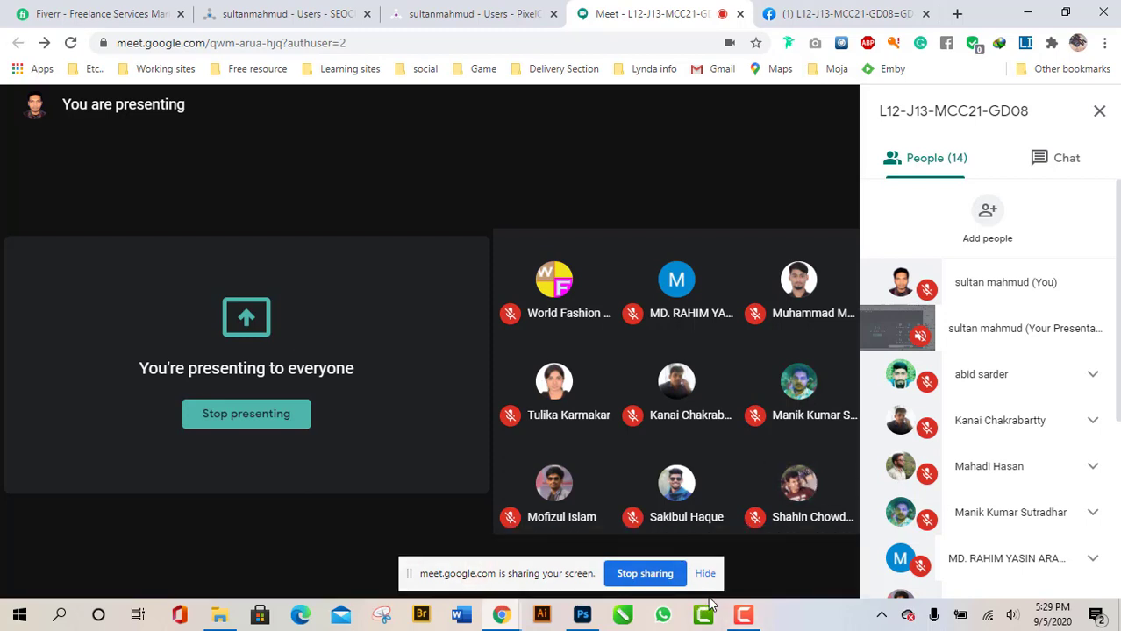
left_click(743, 621)
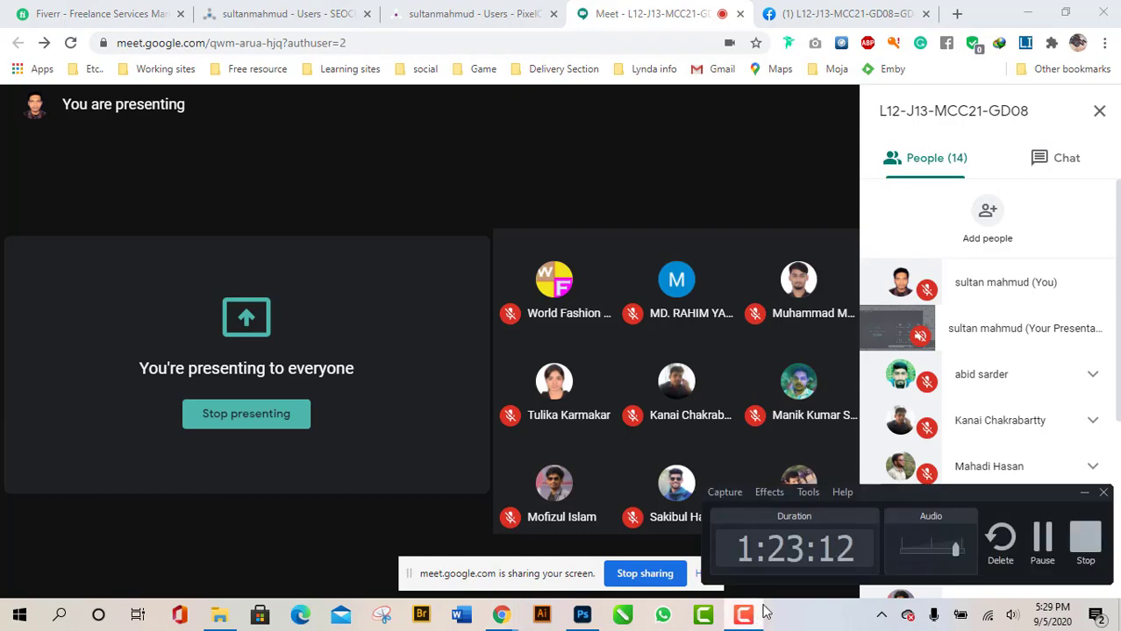
left_click(1047, 546)
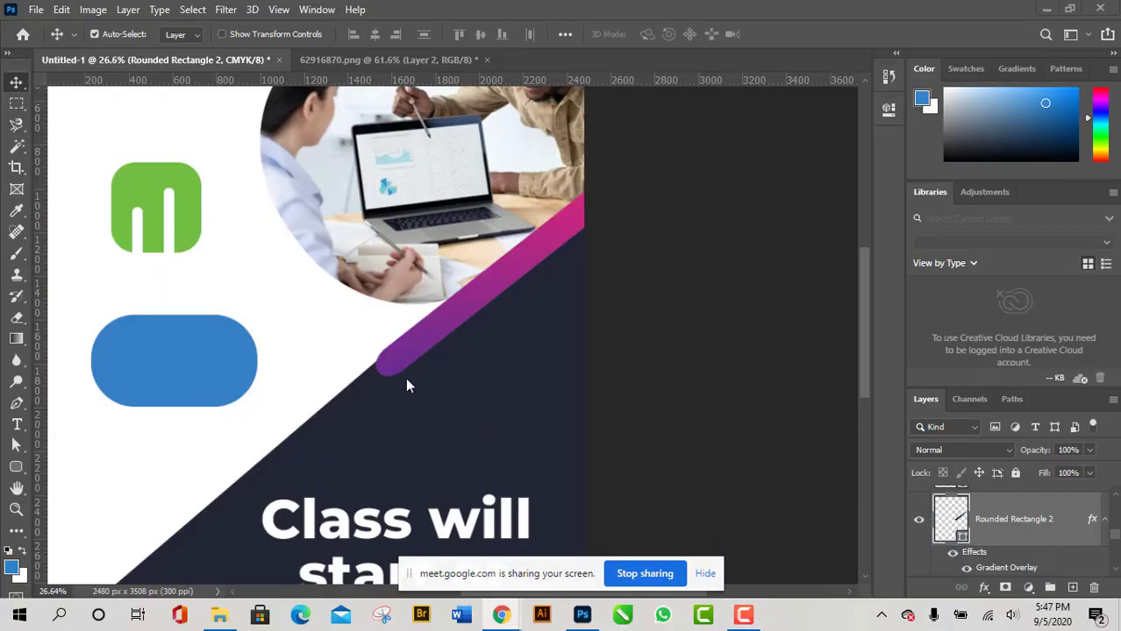
In Photoshop, move the pink-purple gradient bar from the photo's edge onto the white area below the blue rounded rectangle.
scroll(404, 377, "down", 5)
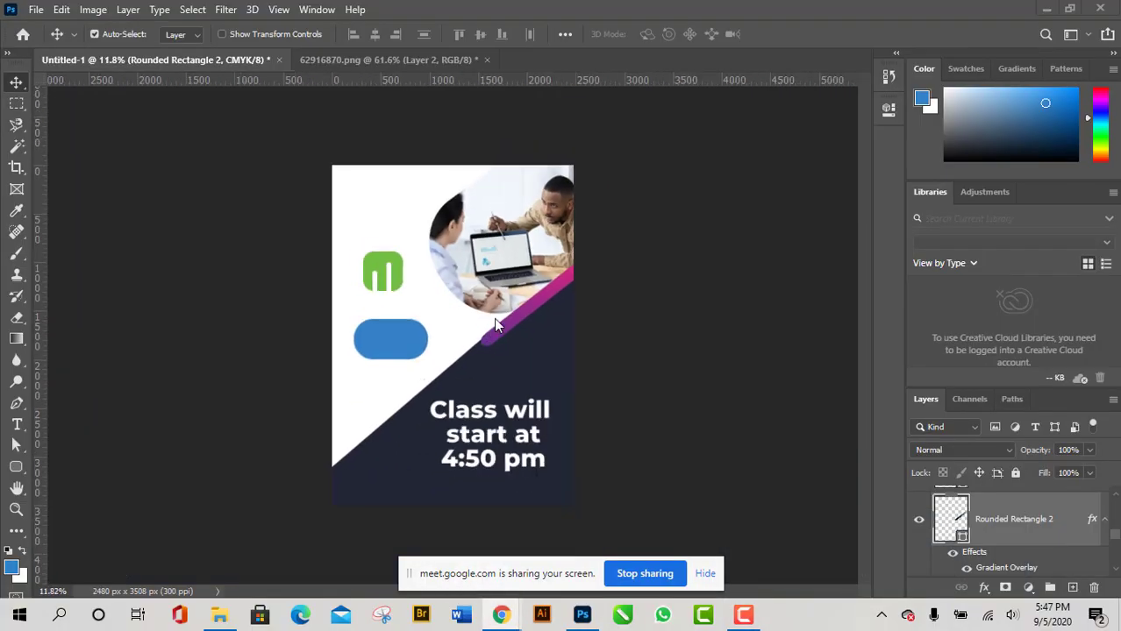
scroll(555, 290, "up", 1)
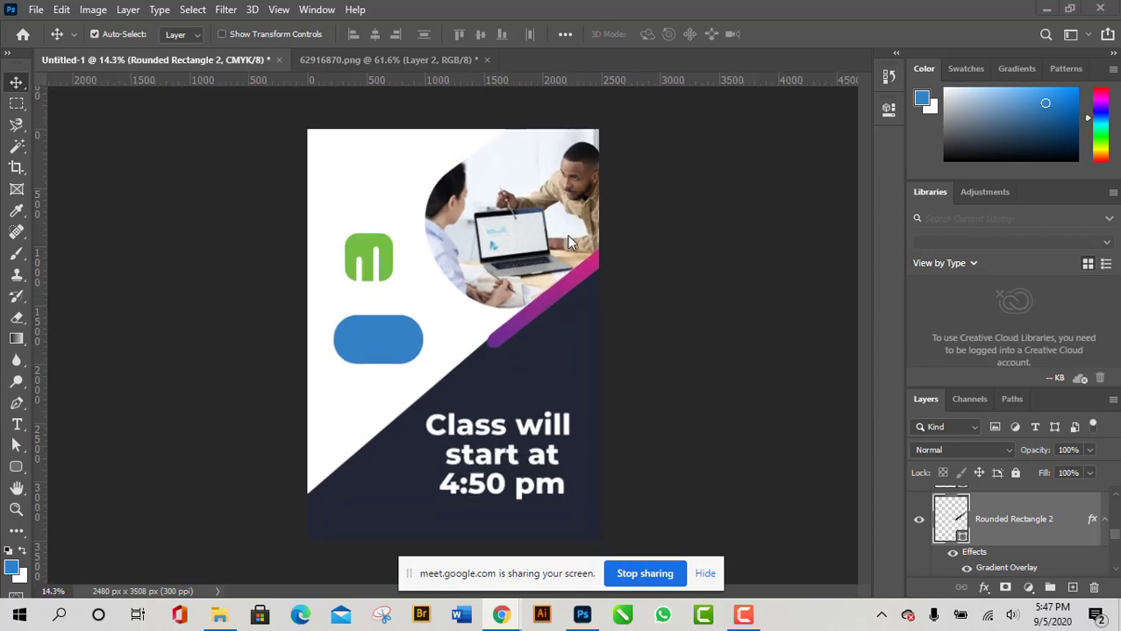
scroll(569, 242, "up", 1)
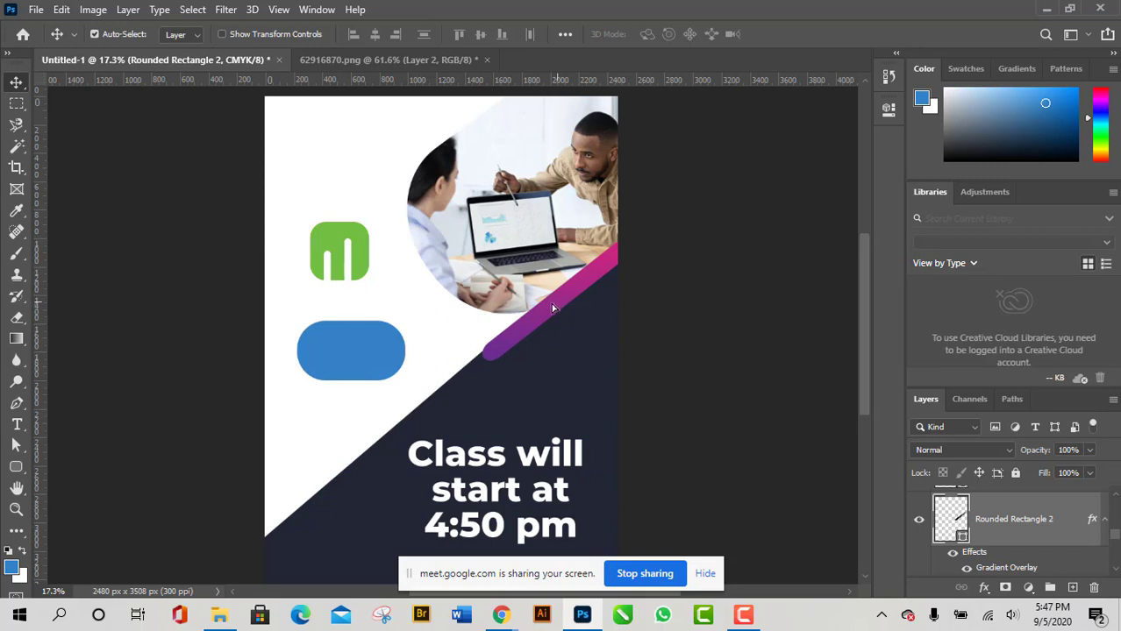
left_click_drag(552, 308, 377, 422)
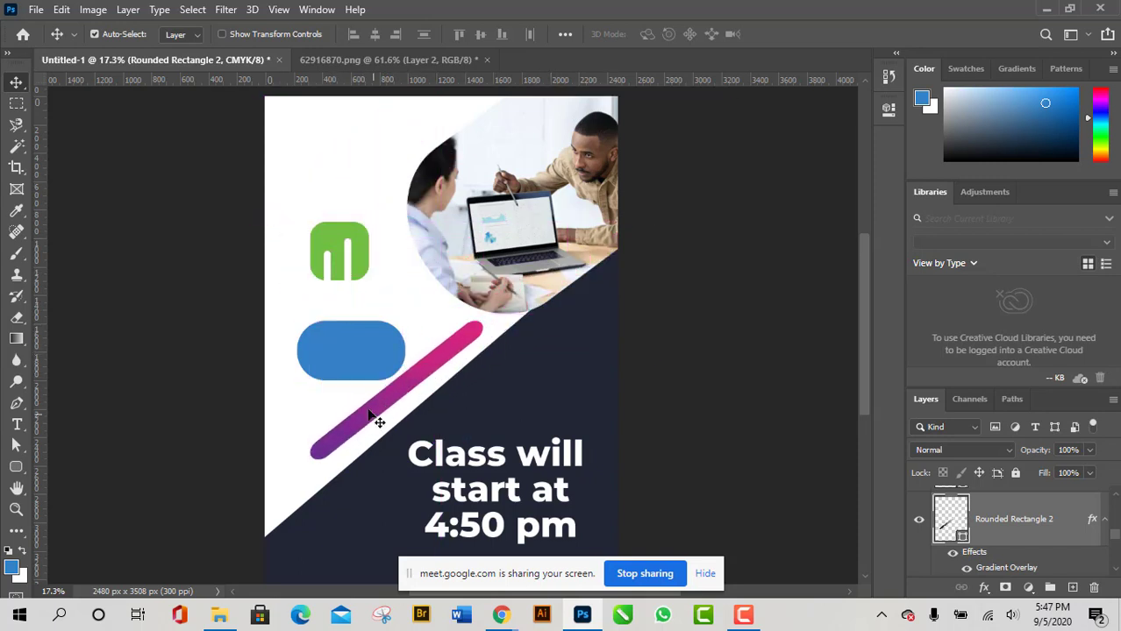
Choose the Rectangle Tool and clear the layer style from the Rounded Rectangle 2 layer.
left_click(19, 468)
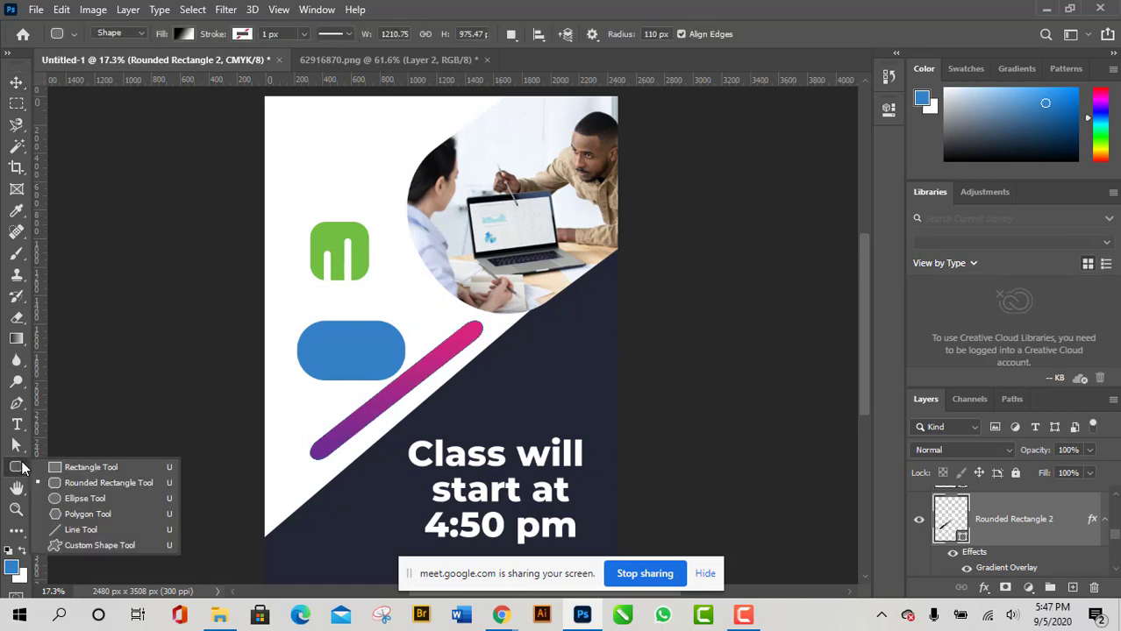
left_click(94, 469)
scroll(1081, 551, "down", 2)
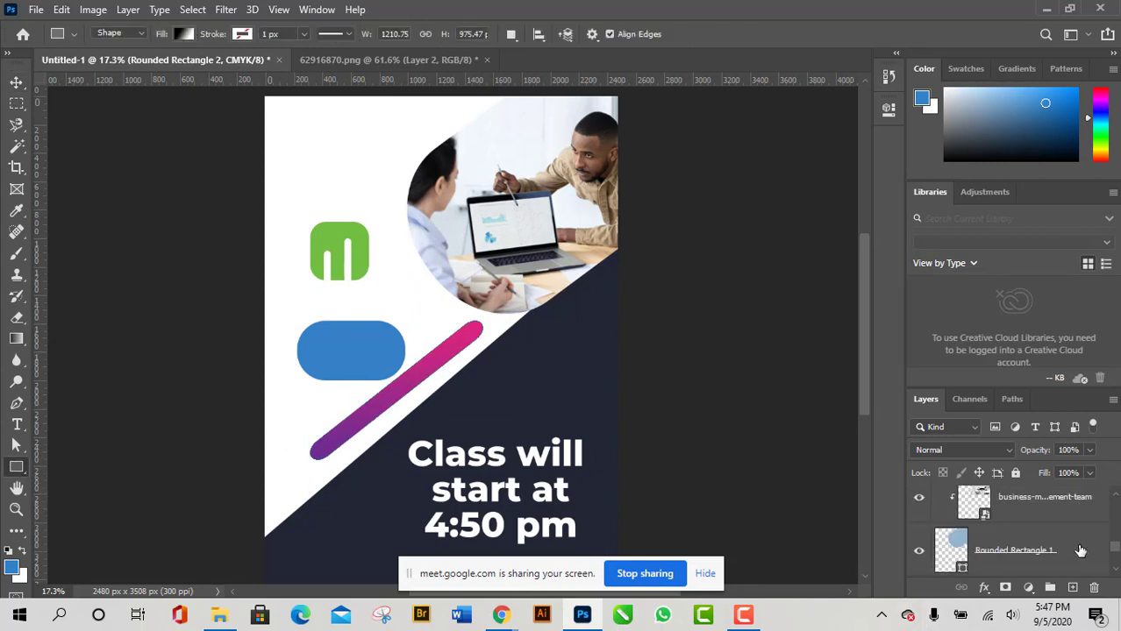
scroll(1080, 551, "up", 1)
scroll(1043, 544, "down", 2)
scroll(1044, 548, "up", 2)
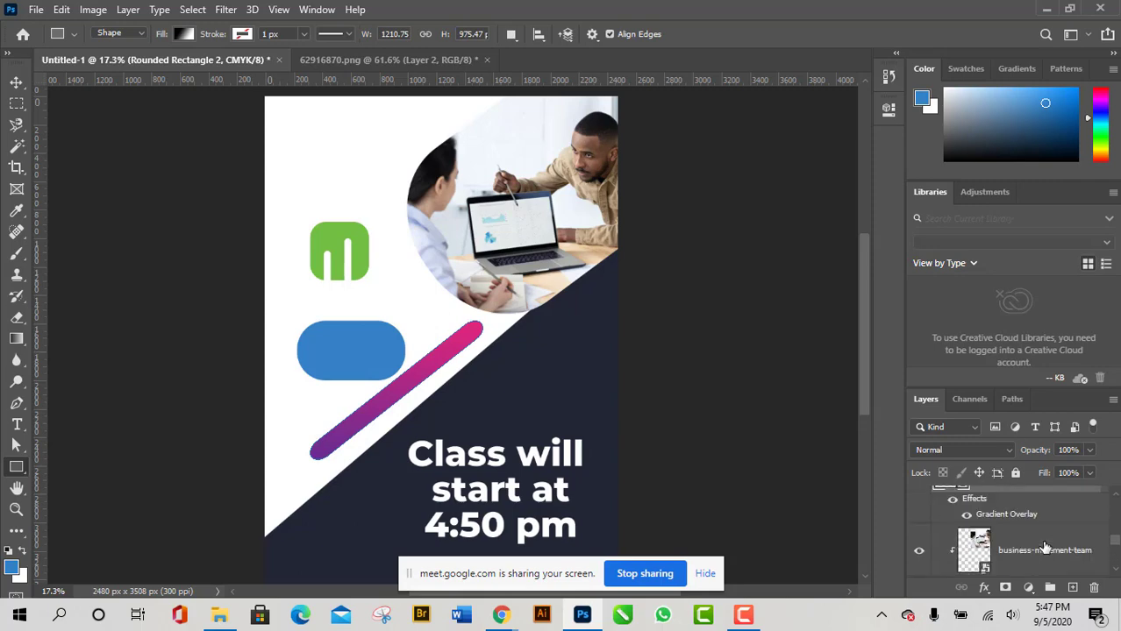
scroll(1044, 548, "up", 1)
right_click(1042, 542)
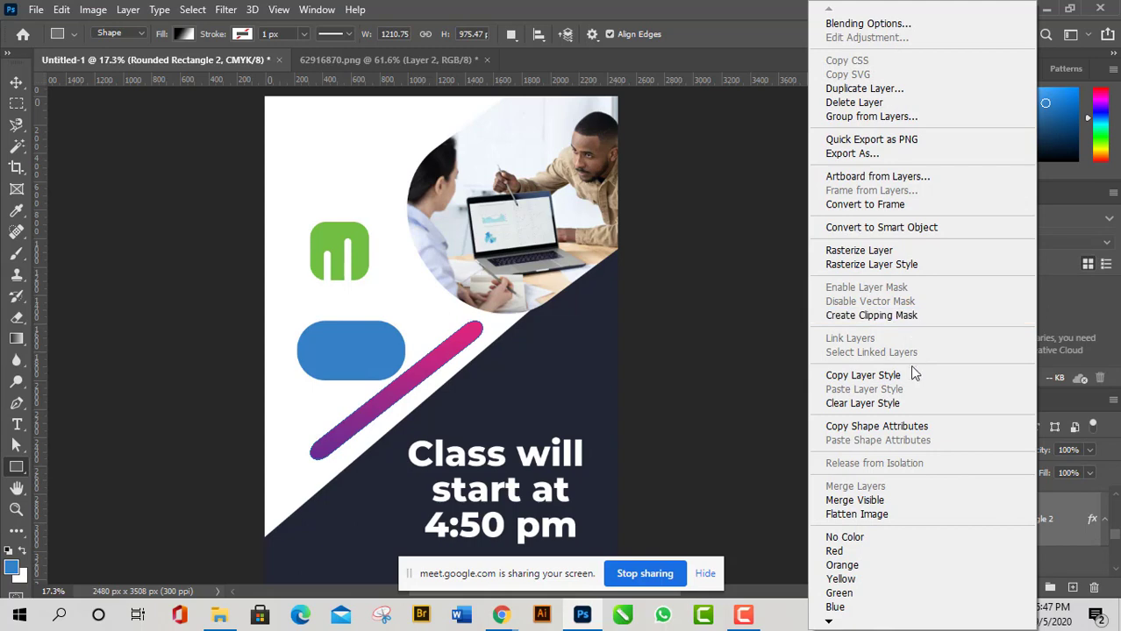
left_click(912, 403)
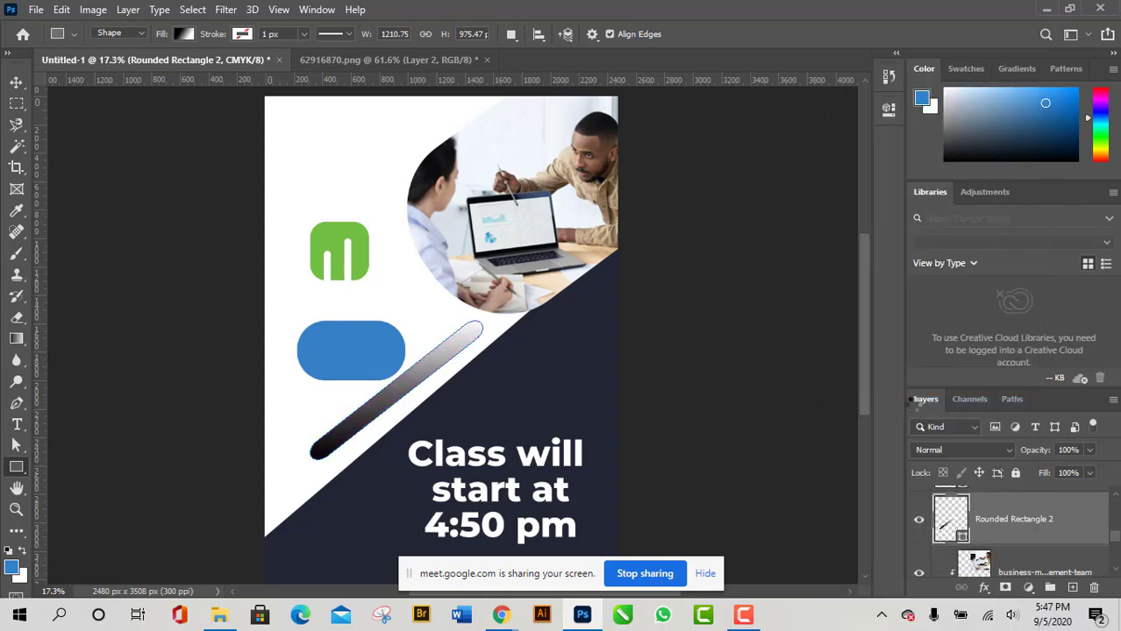
Set the diagonal bar's fill to solid green from the recently used colors.
left_click(184, 35)
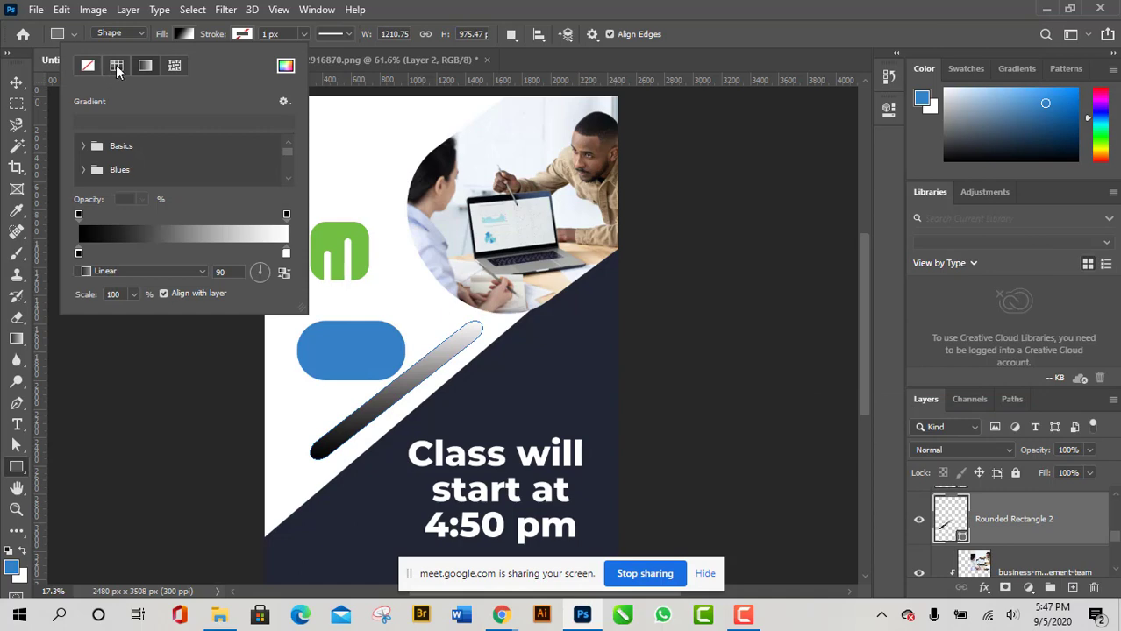
left_click(116, 65)
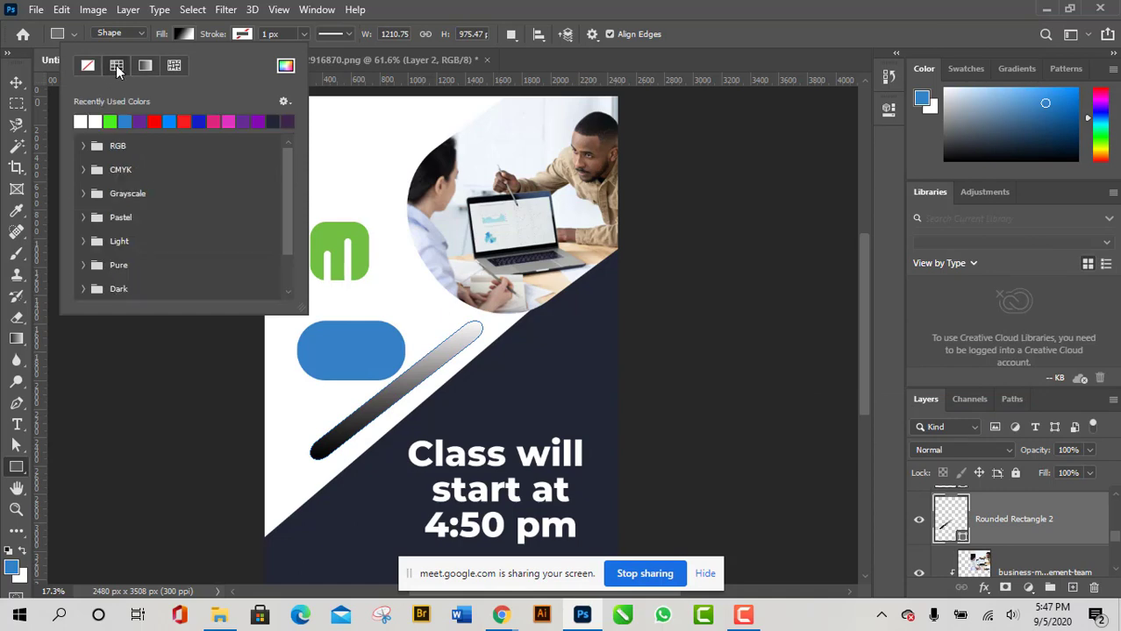
left_click(110, 121)
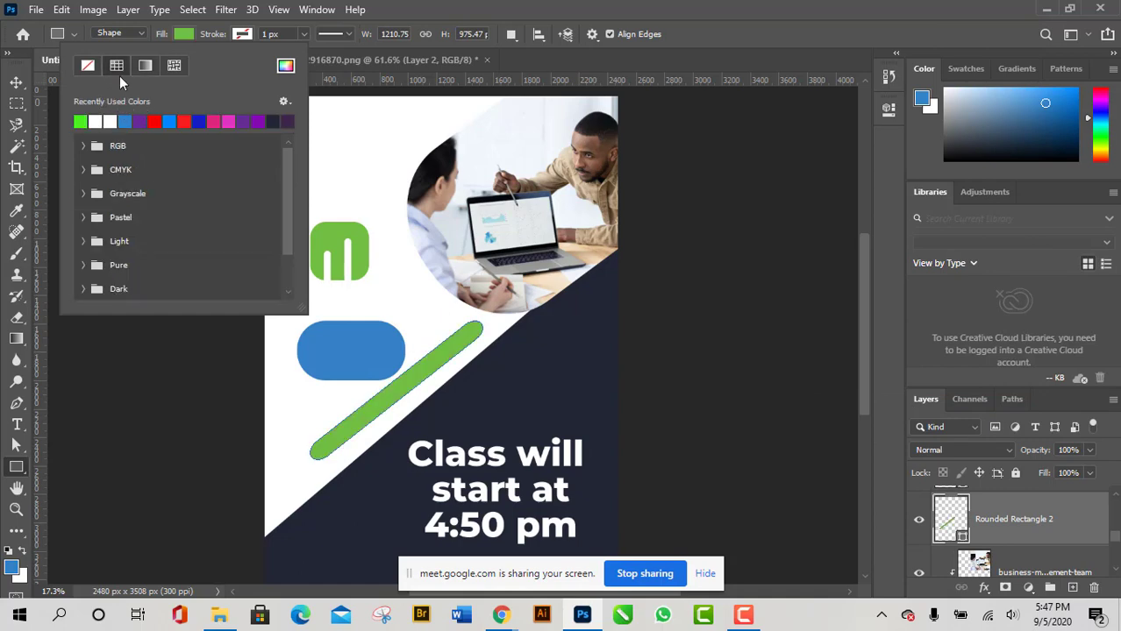
left_click(182, 36)
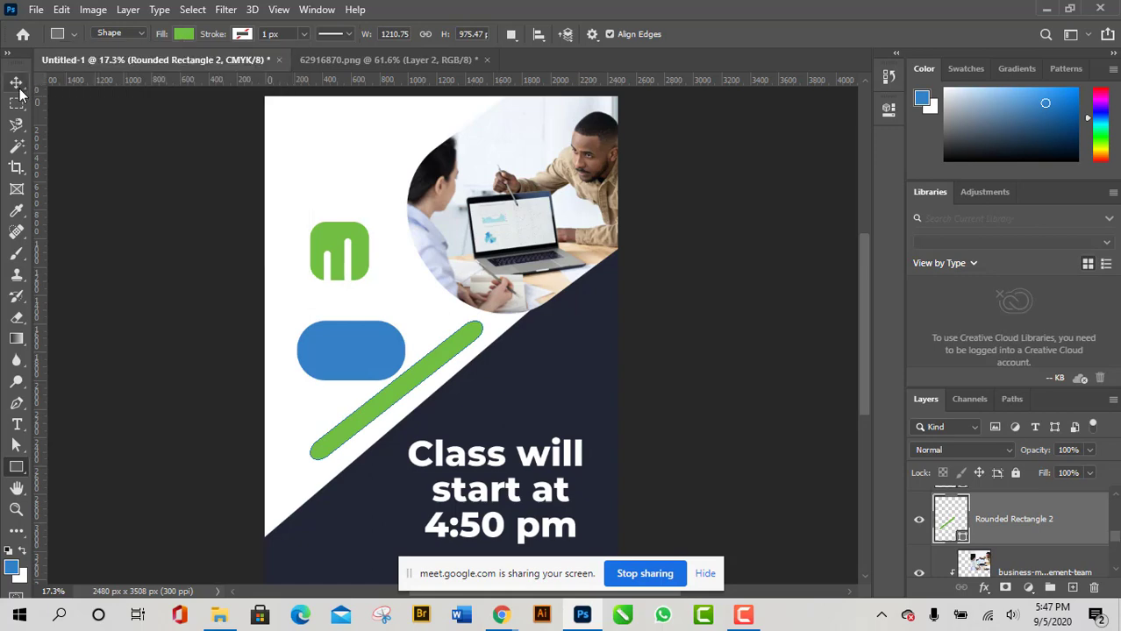
Move the blue rounded rectangle up and slightly left so it sits directly beneath the green logo.
left_click(16, 82)
left_click(346, 347)
left_click_drag(347, 347, 327, 316)
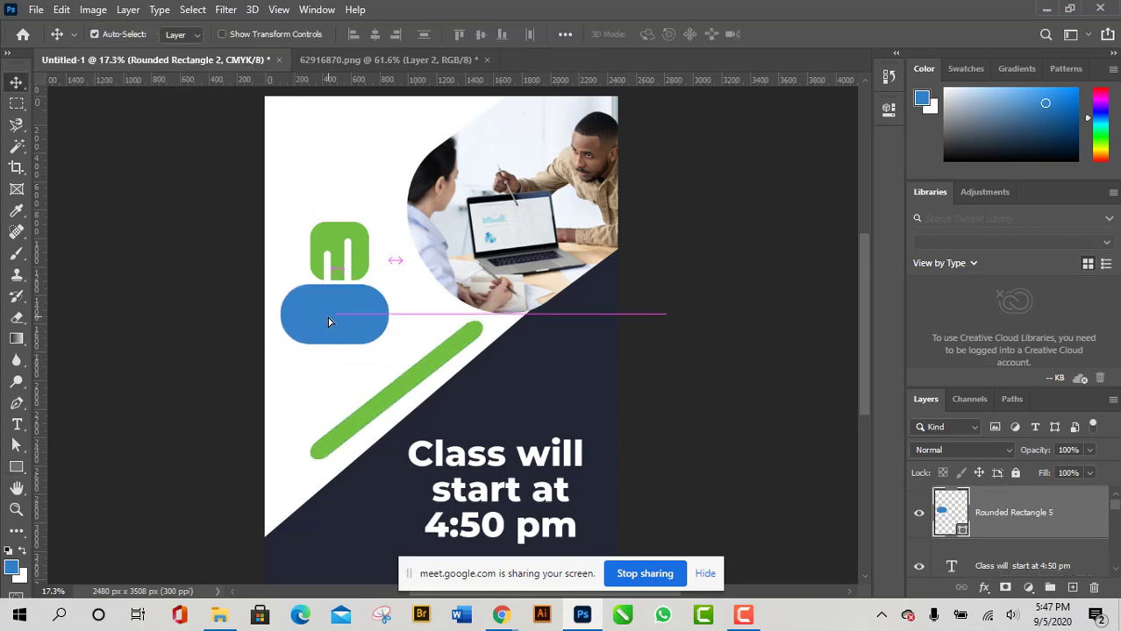
Try to move the logo, blue shape and dark background shape together toward the flyer's upper edge, and undo the move.
left_click_drag(291, 227, 366, 212)
key("ctrl")
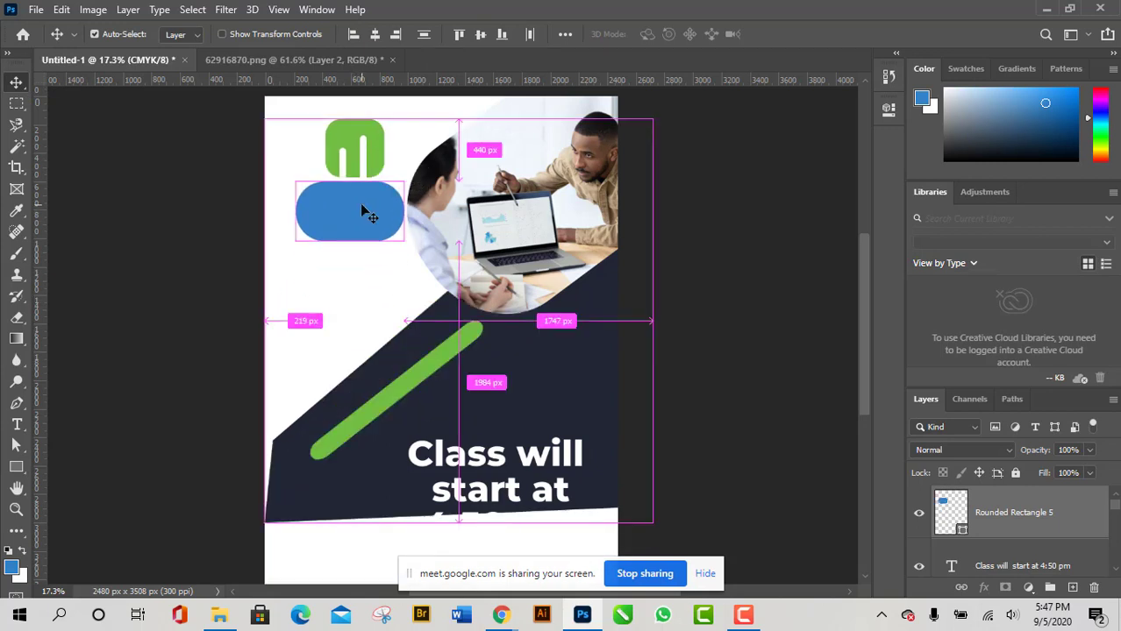
key("ctrl+z")
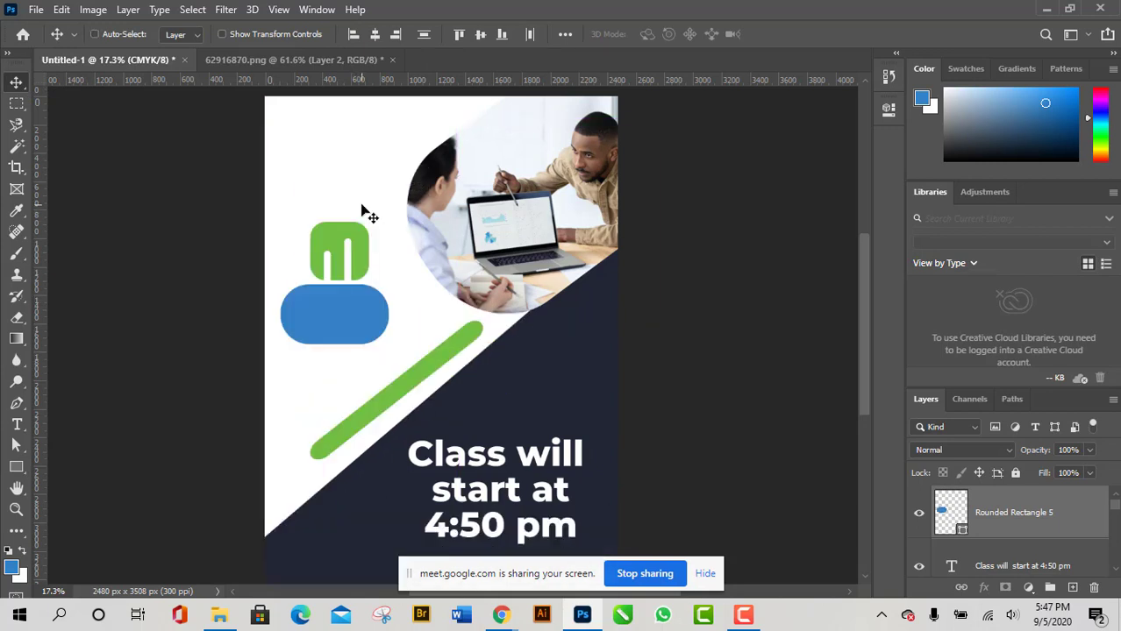
key("ctrl")
Shift the green diagonal bar slightly left and change its fill to a linear black-to-white gradient.
left_click(368, 427)
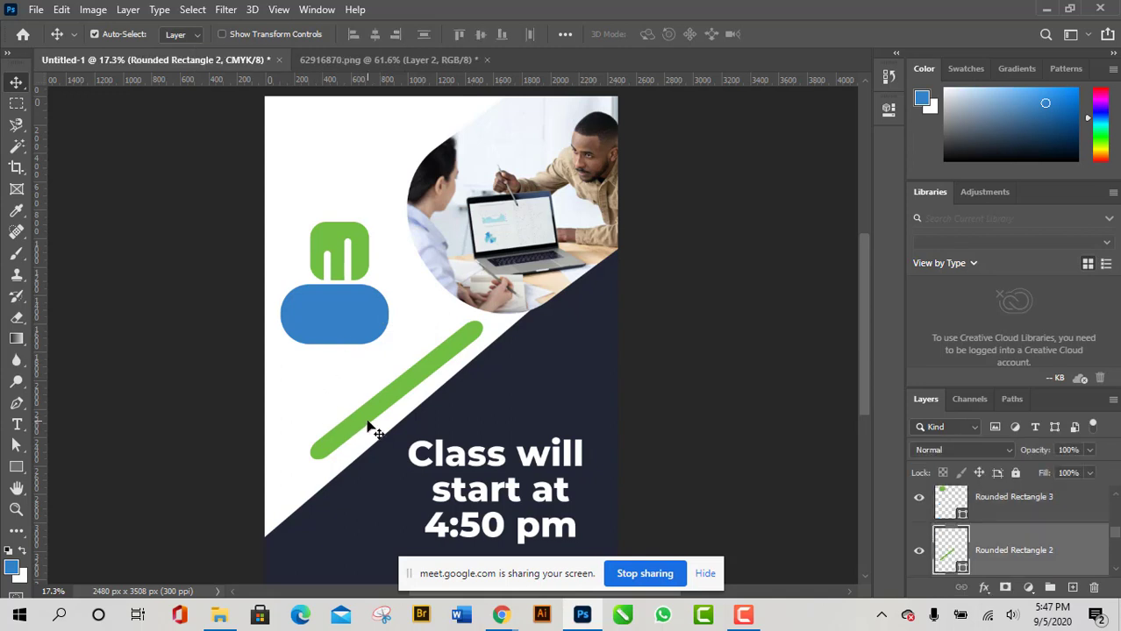
left_click_drag(413, 387, 389, 382)
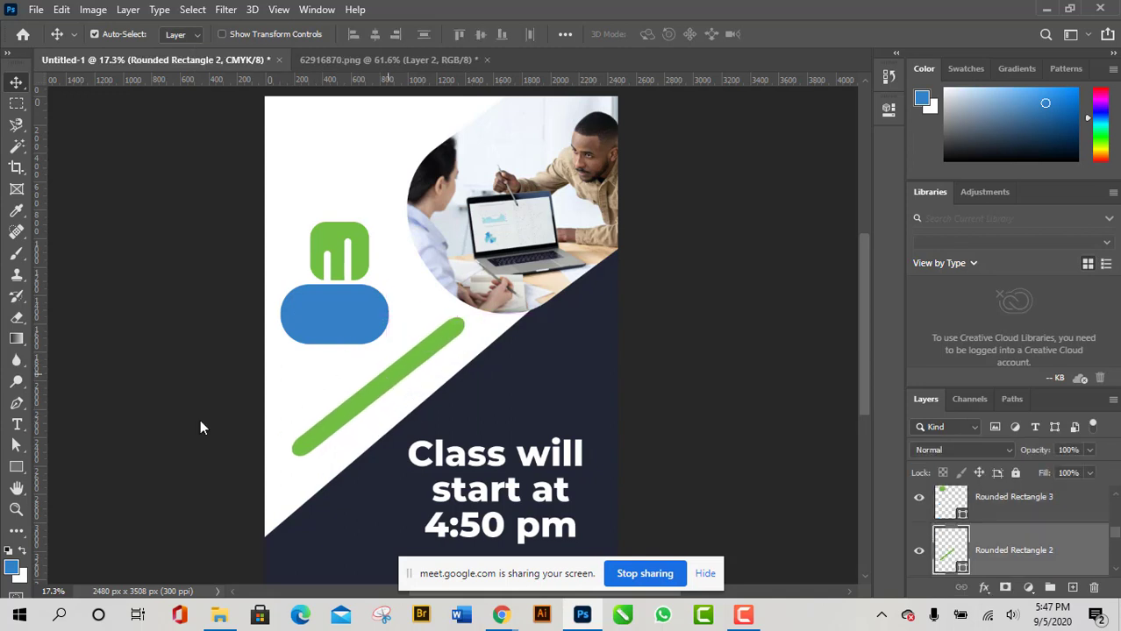
left_click(16, 469)
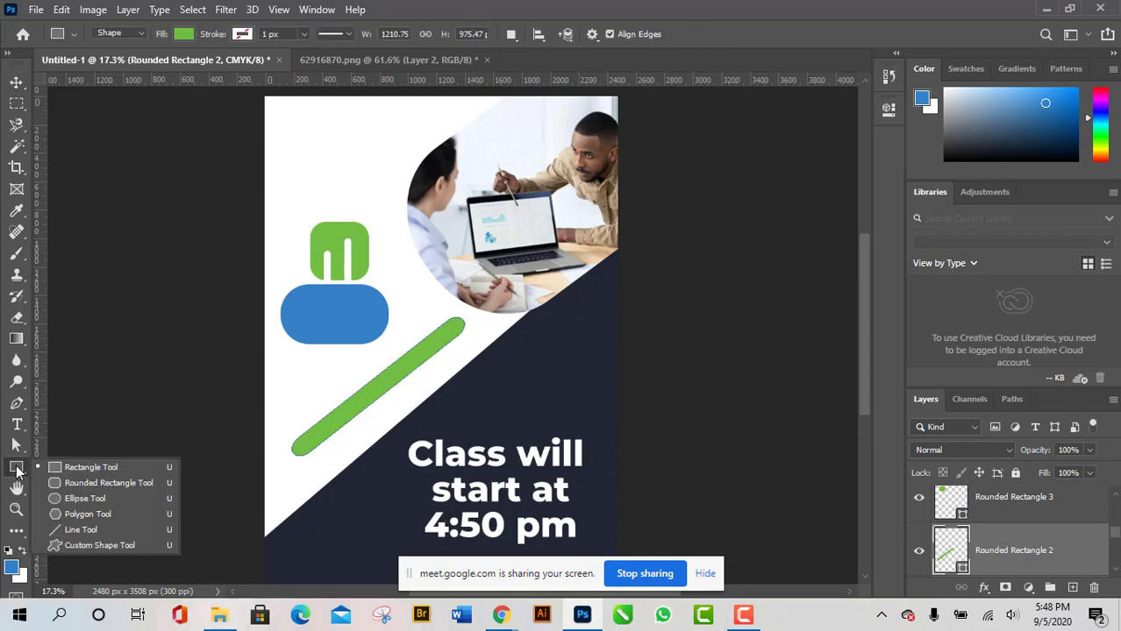
left_click(79, 468)
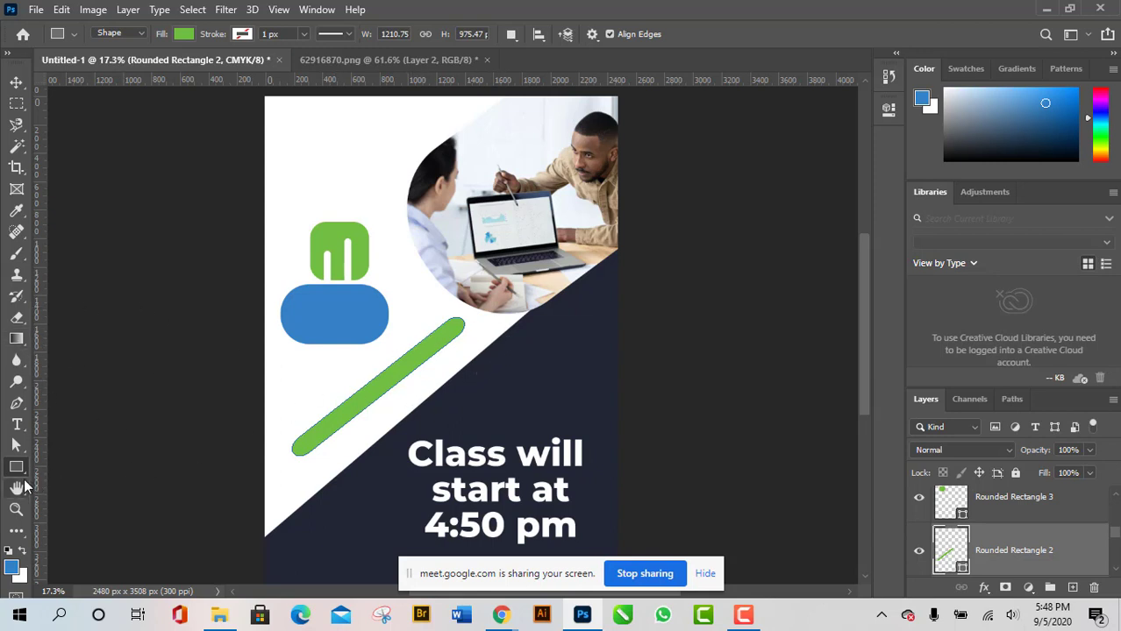
left_click(182, 35)
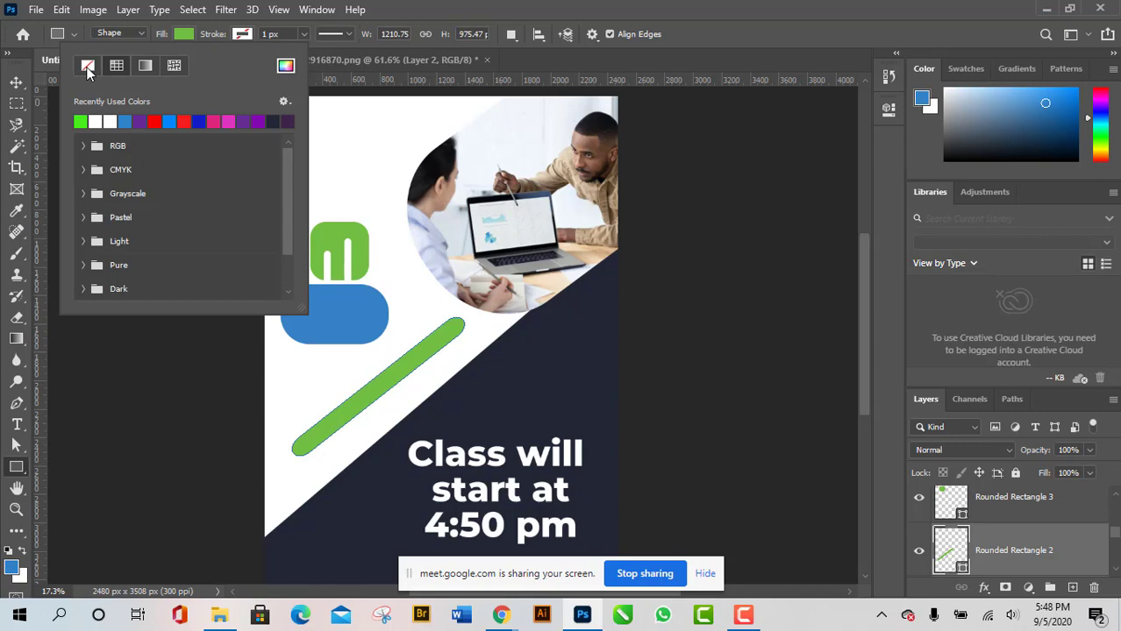
left_click(149, 68)
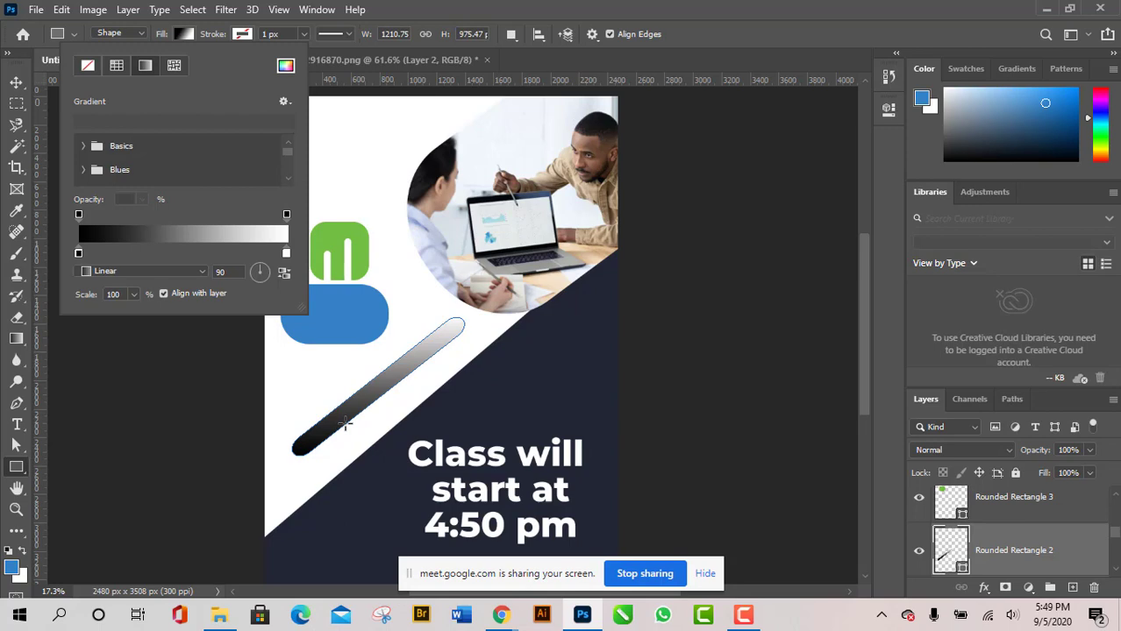
Open the corporate flyer reference image from the 11th Class folder, examine its gradient bars, and return to Photoshop.
left_click(220, 615)
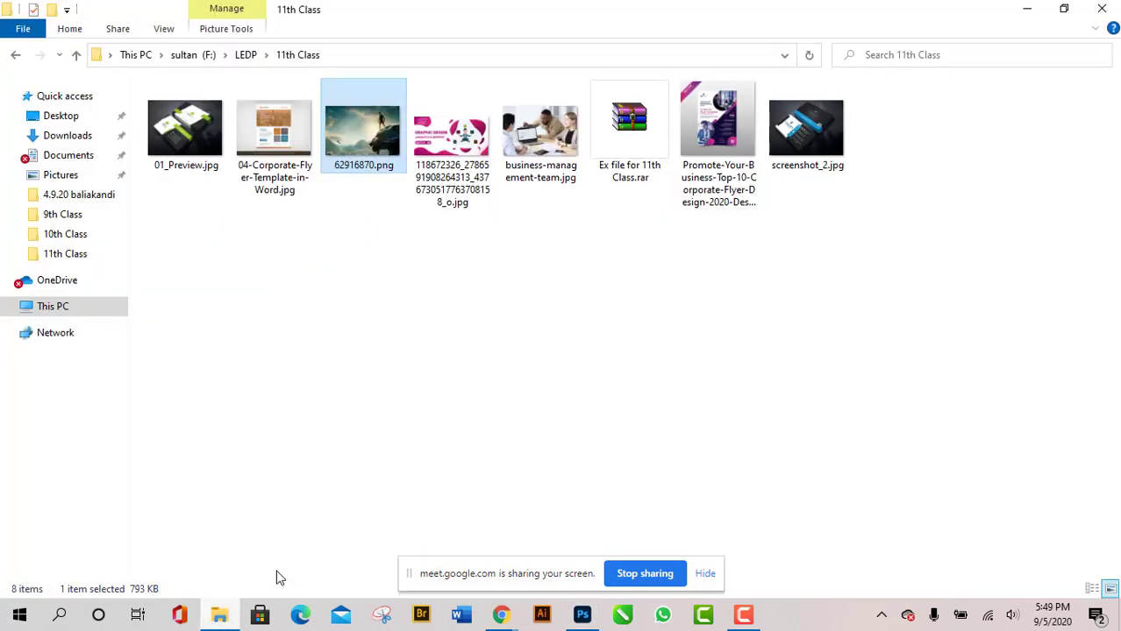
double_click(717, 131)
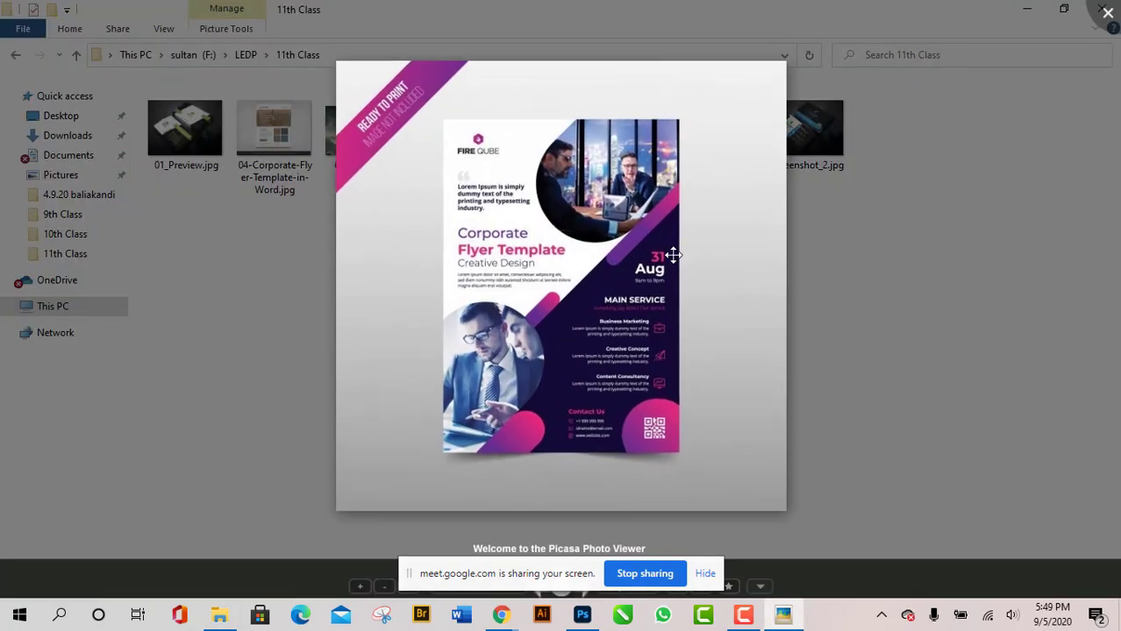
scroll(673, 254, "up", 6)
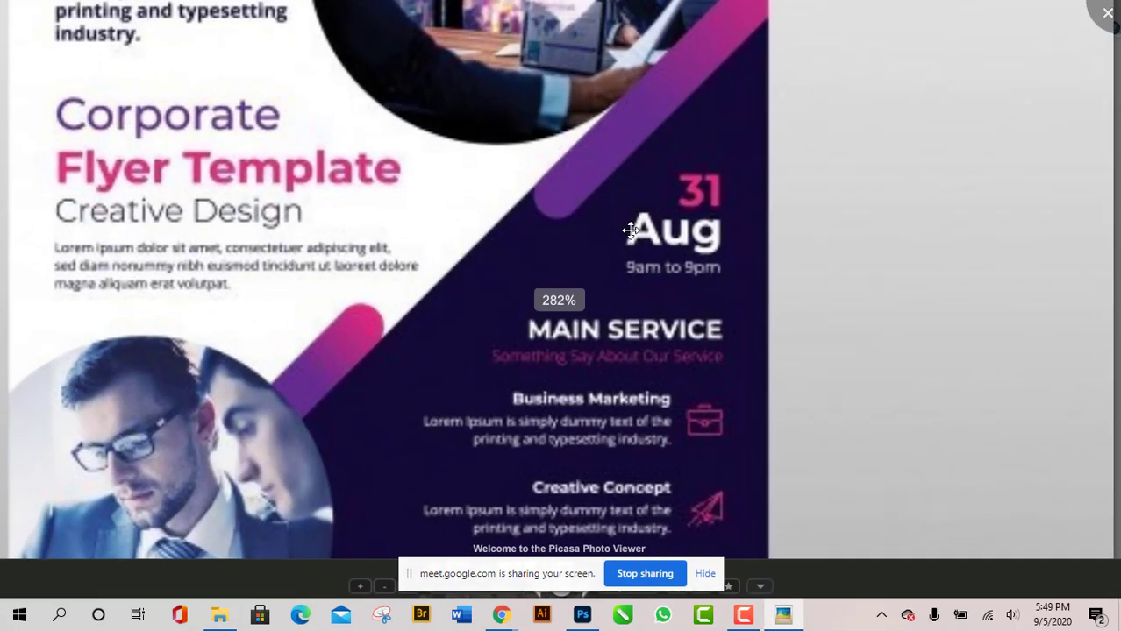
scroll(630, 230, "down", 8)
scroll(655, 330, "up", 3)
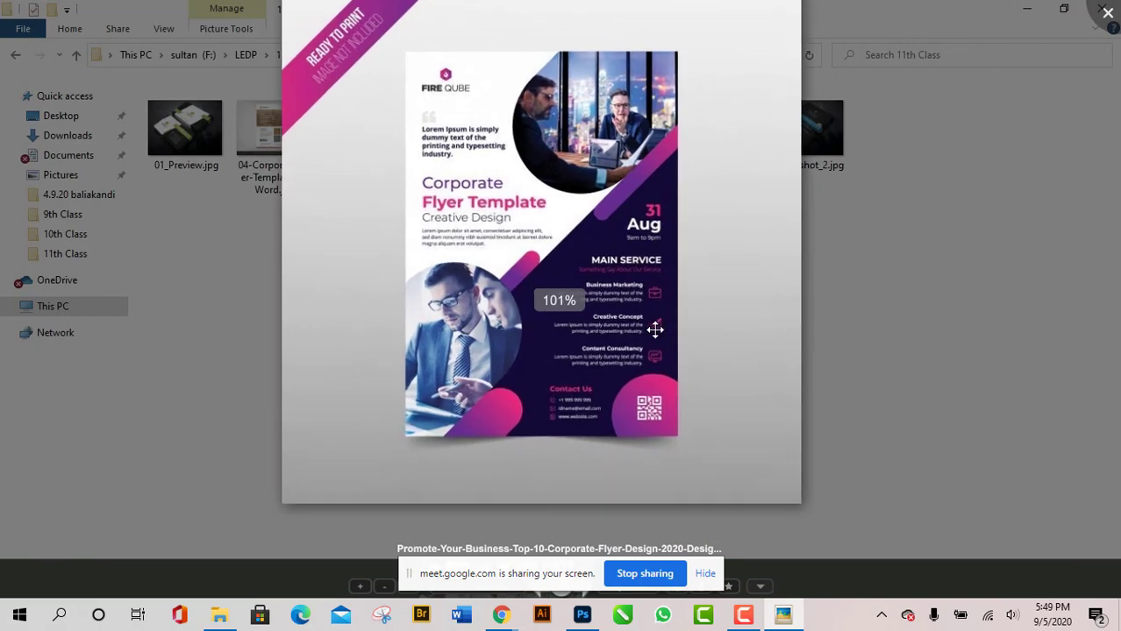
scroll(655, 330, "up", 2)
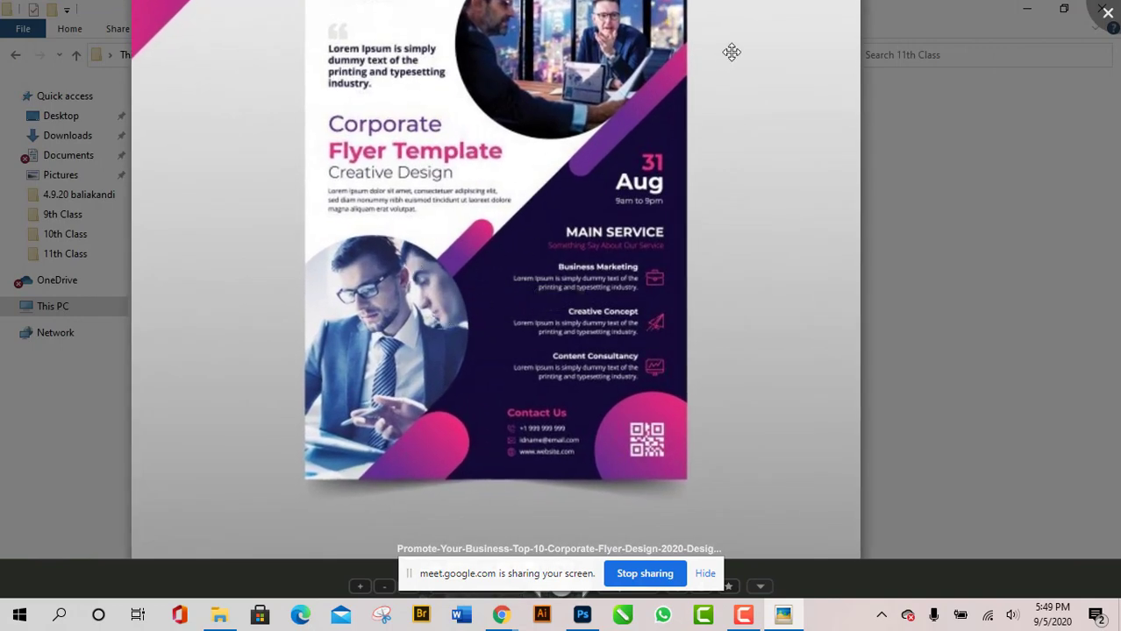
left_click(1104, 19)
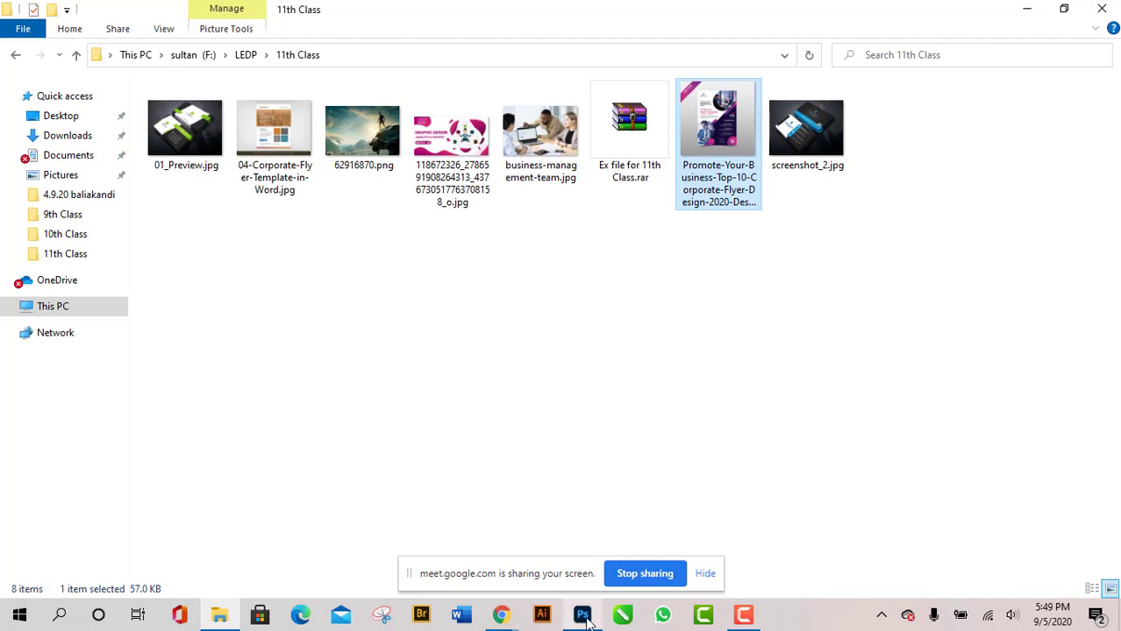
left_click(583, 615)
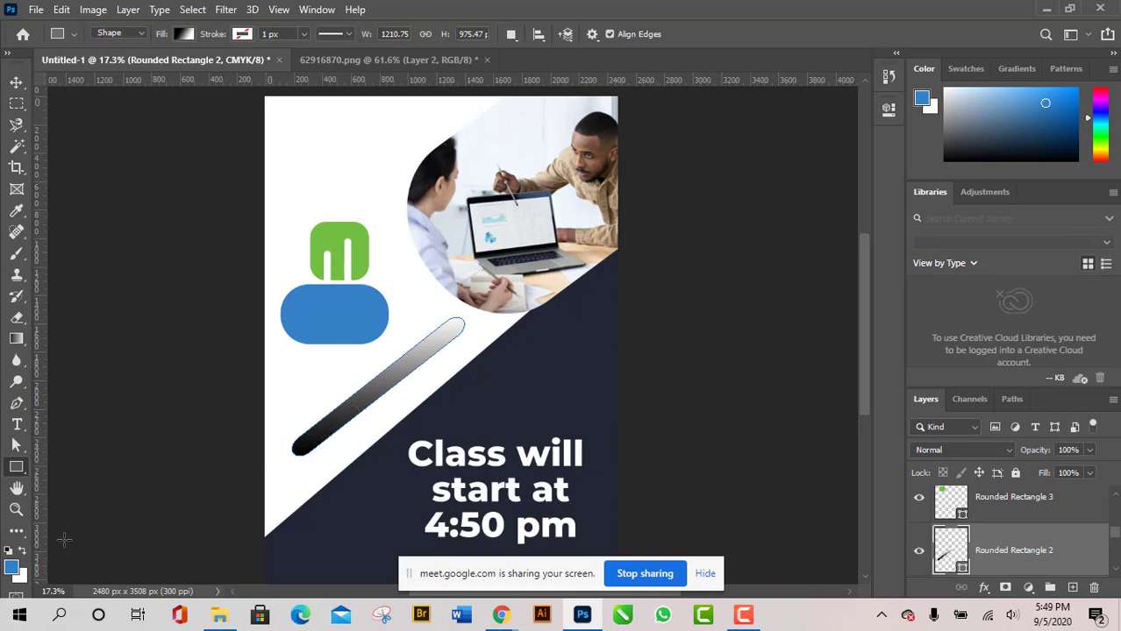
Add a white color stop near the dark end of the bar's gradient fill and remove it again.
left_click(183, 35)
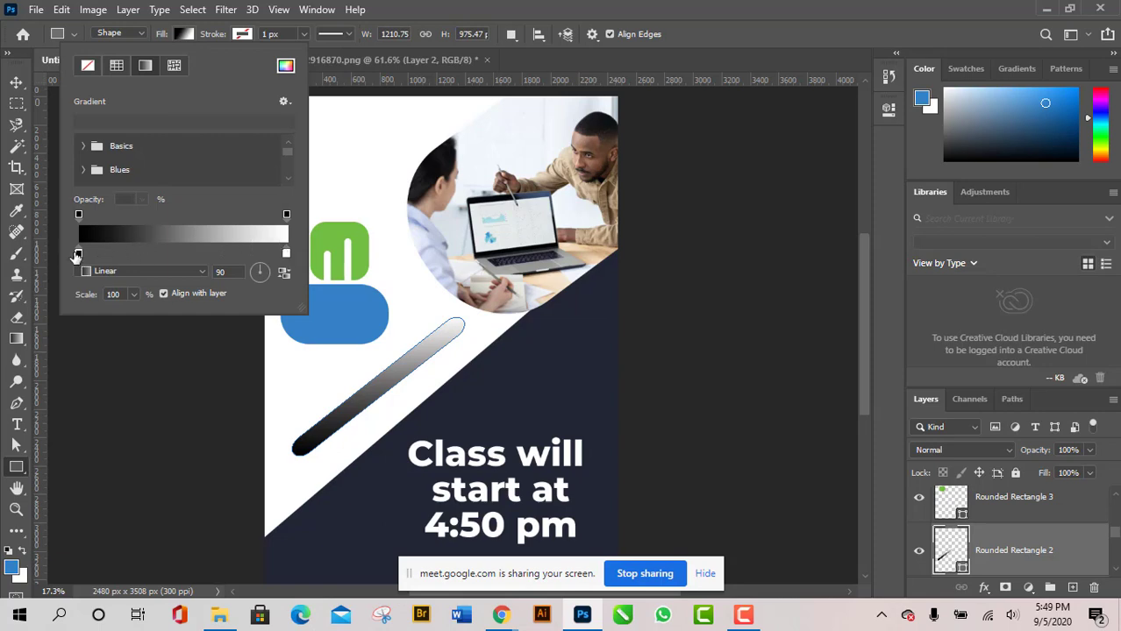
left_click_drag(76, 254, 118, 254)
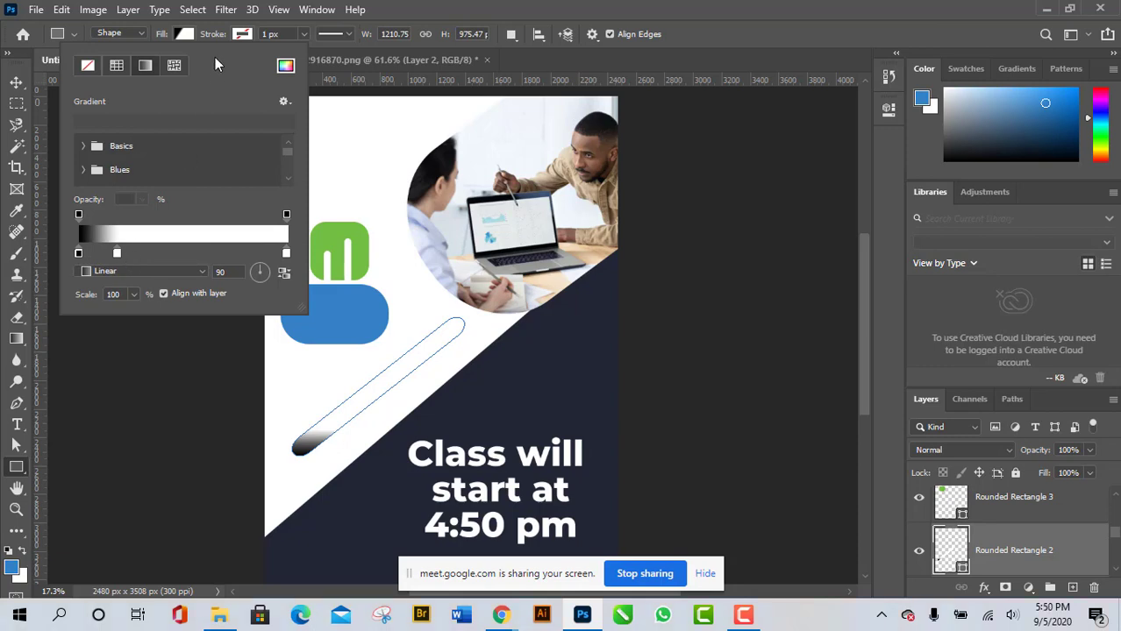
left_click(184, 27)
left_click(184, 33)
left_click(118, 253)
mouse_move(117, 253)
left_mouse_down()
mouse_move(135, 272)
mouse_move(123, 272)
left_mouse_up()
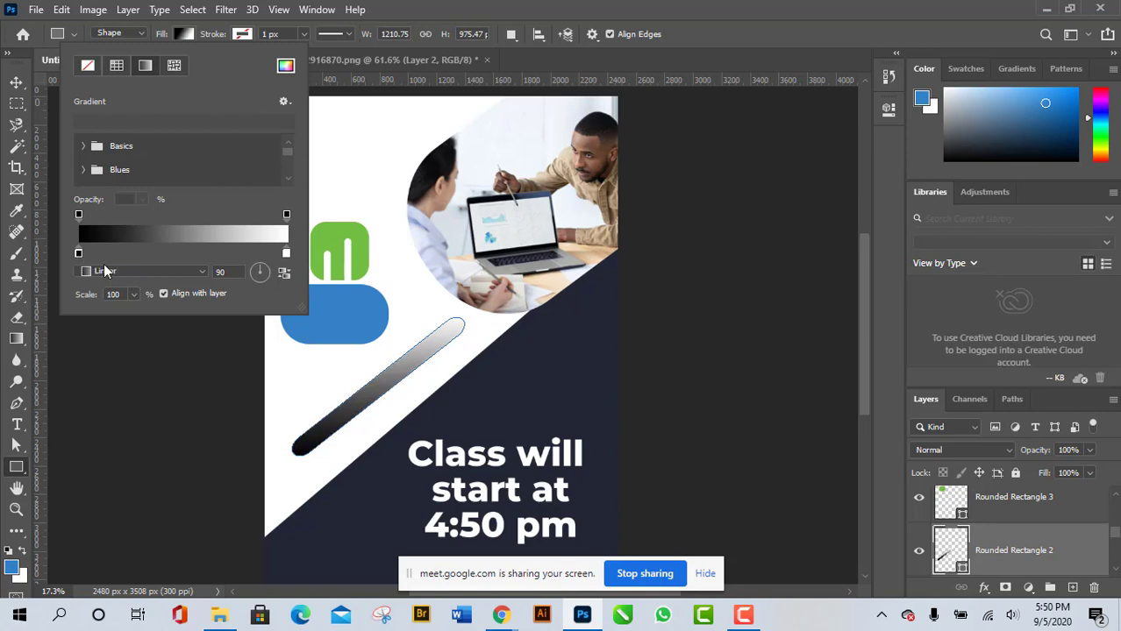
Change the black color stop of the diagonal bar's gradient fill to purple 690fa3.
left_click(78, 254)
mouse_move(81, 256)
left_mouse_down()
mouse_move(99, 257)
mouse_move(78, 257)
left_mouse_up()
left_click_drag(253, 254, 288, 255)
left_click(286, 253)
double_click(78, 254)
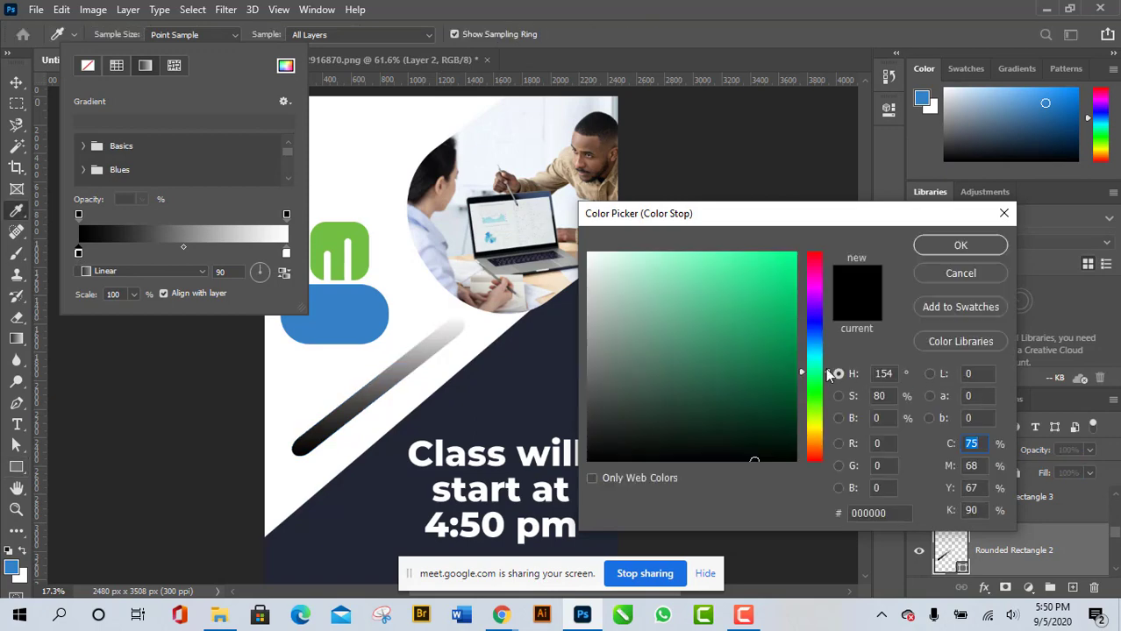
left_click_drag(834, 334, 826, 302)
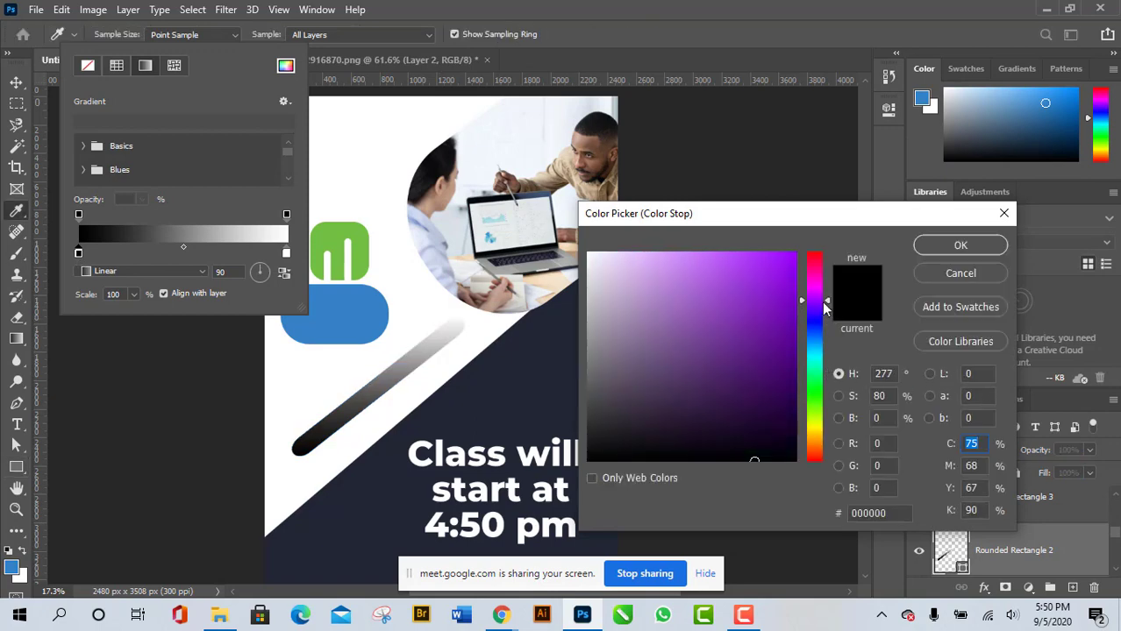
left_click(777, 327)
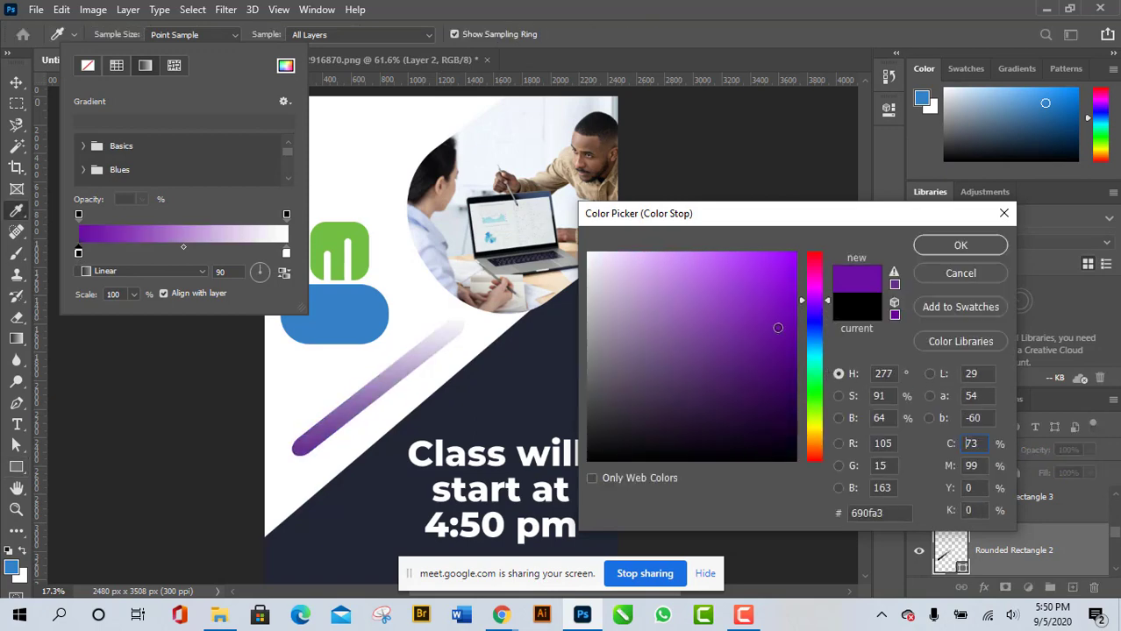
left_click(962, 246)
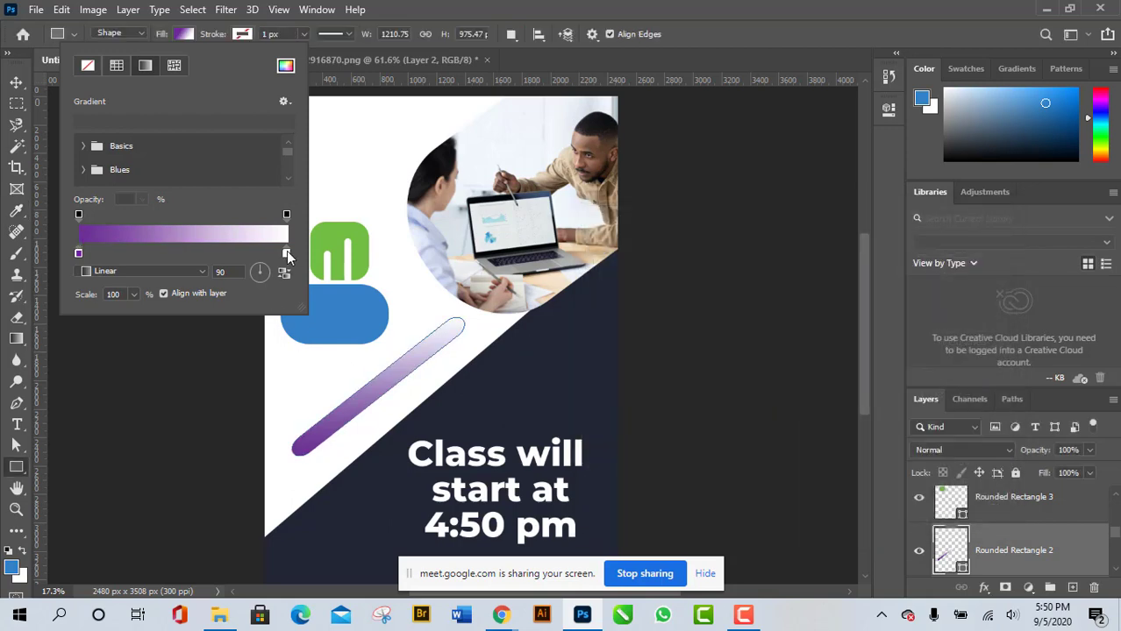
Change the white color stop at the other end of the bar's gradient fill to magenta da1de1.
double_click(287, 252)
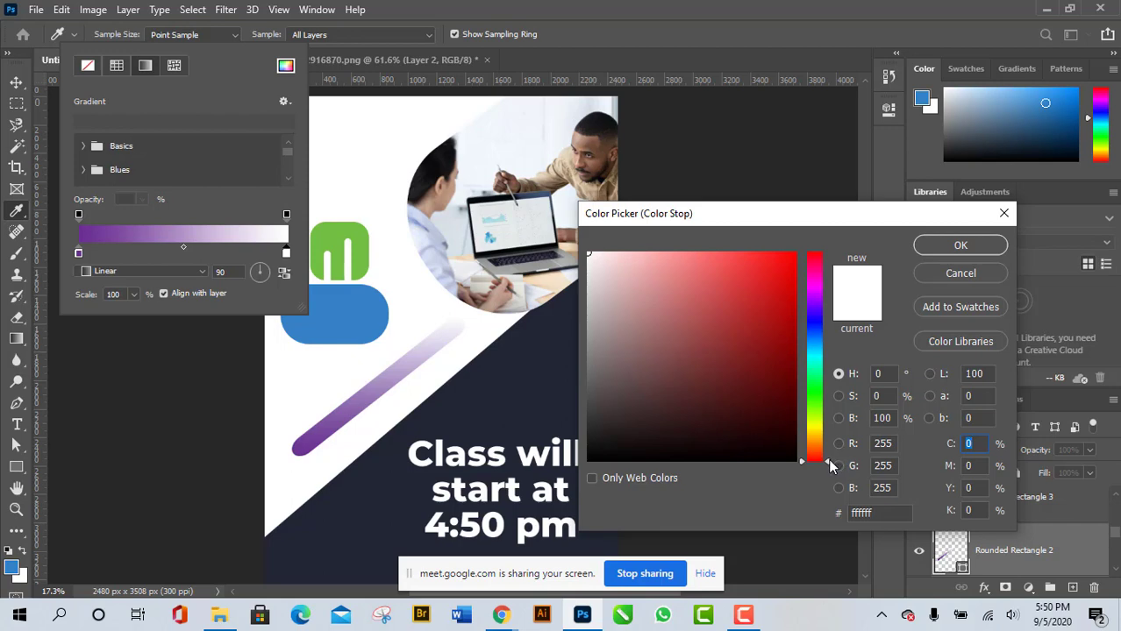
left_click_drag(830, 465, 841, 287)
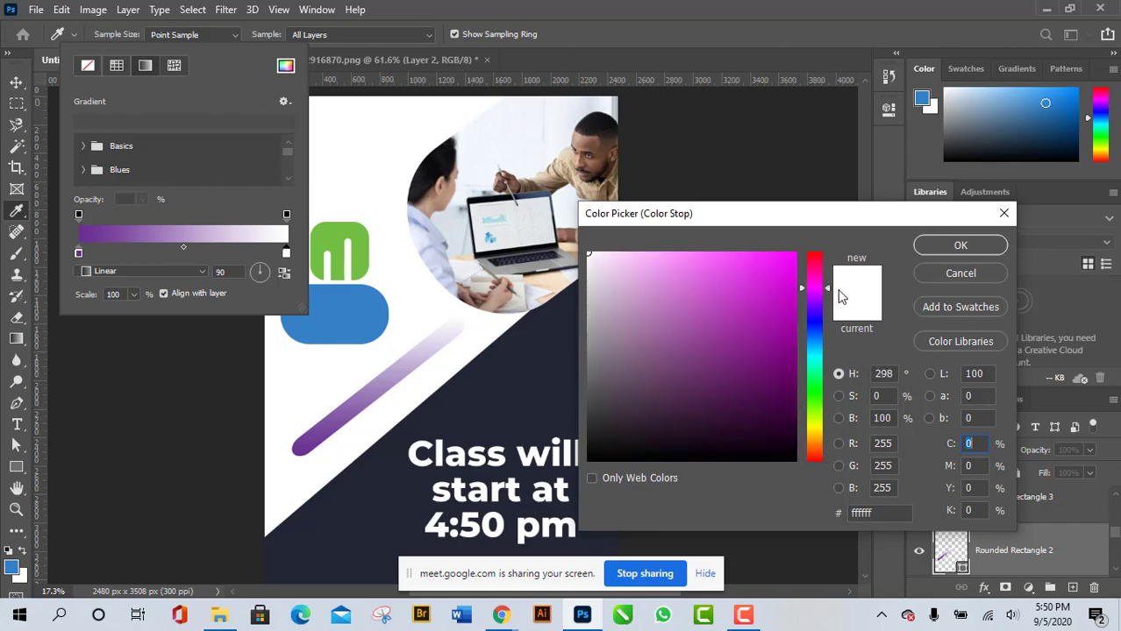
left_click_drag(769, 303, 798, 283)
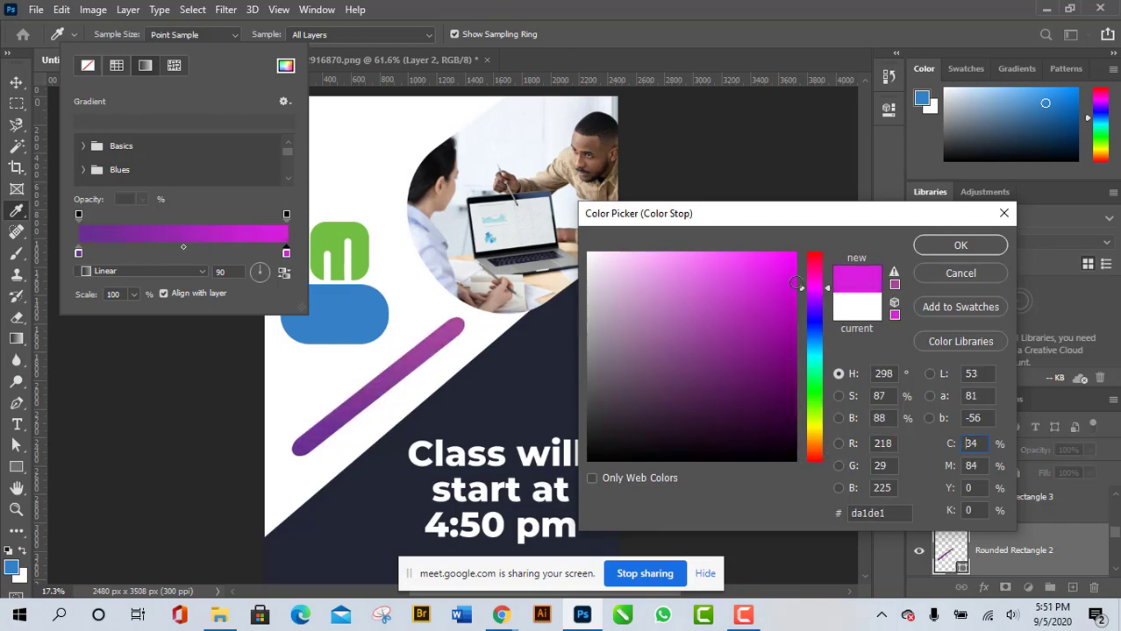
left_click(984, 251)
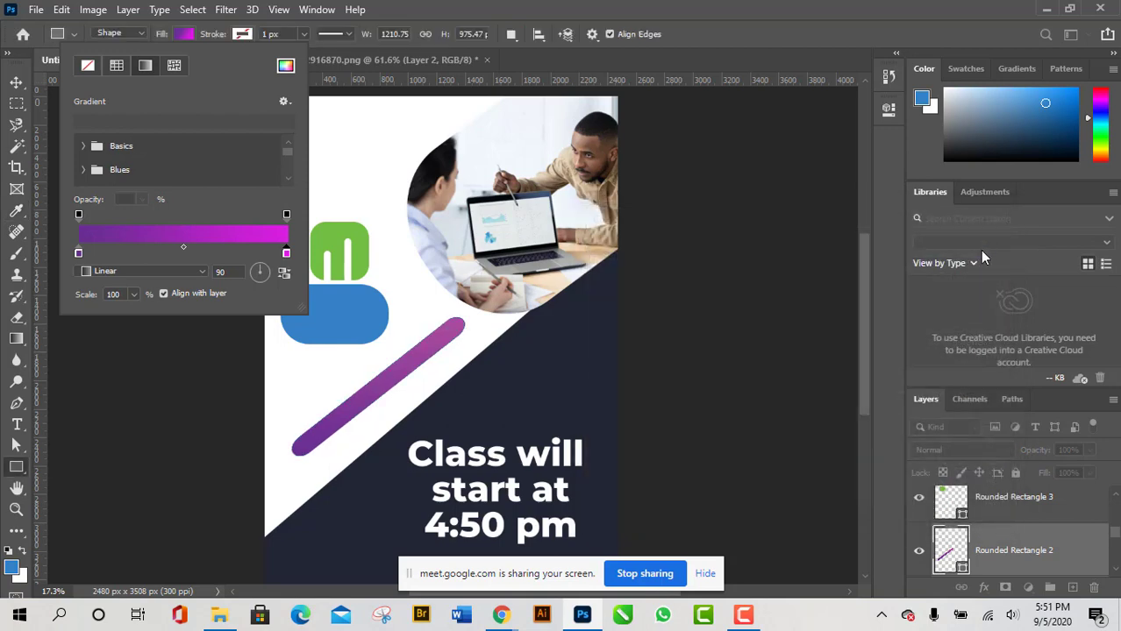
Shift the magenta stop slightly inward and recolor it to bright pink f20bc4.
left_click_drag(286, 255, 284, 254)
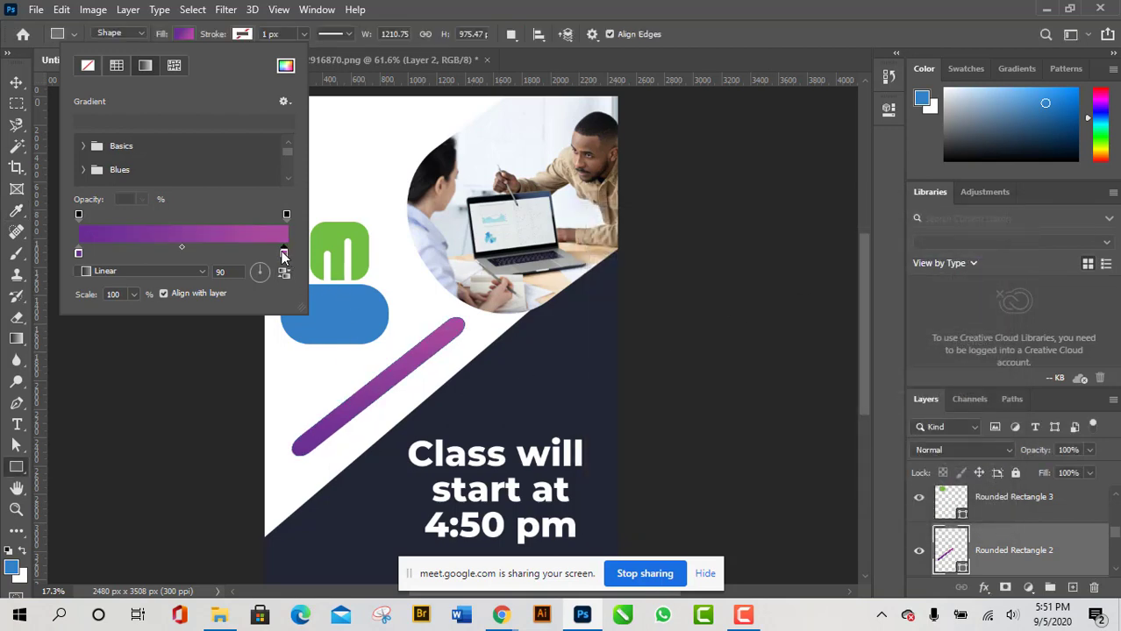
double_click(284, 255)
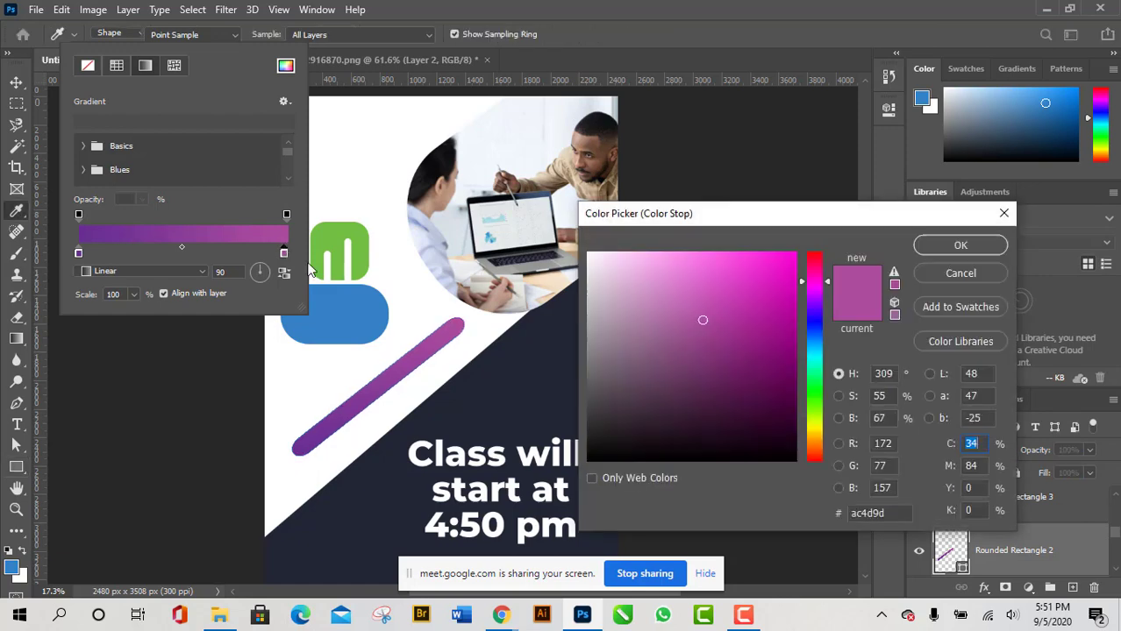
left_click(827, 282)
left_click_drag(827, 289, 826, 280)
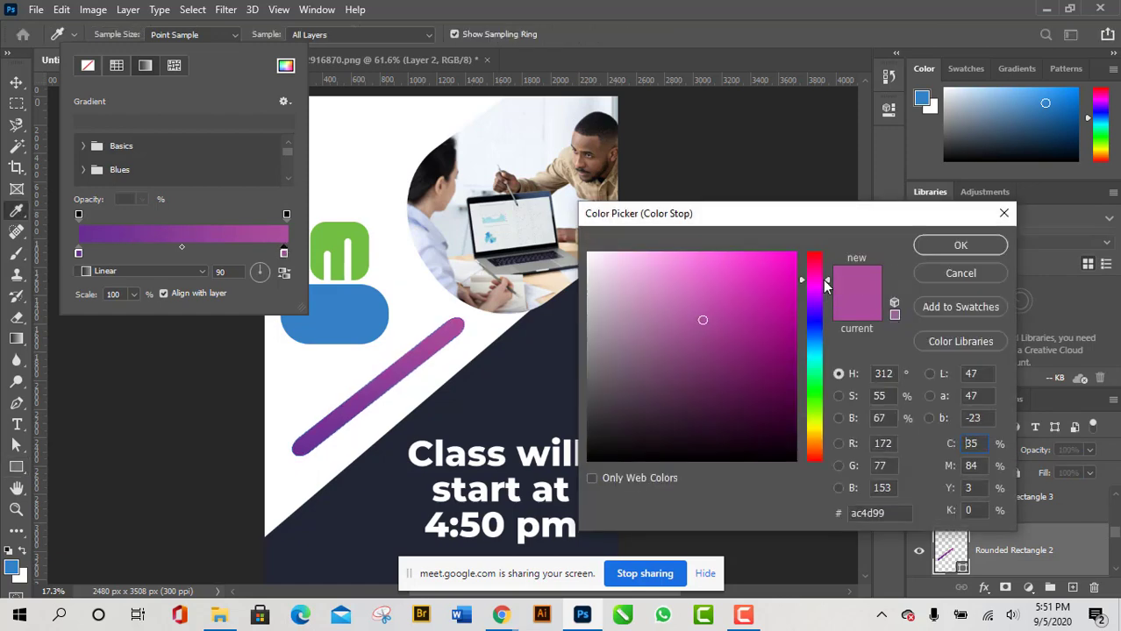
left_click(778, 262)
mouse_move(782, 259)
left_mouse_down()
mouse_move(785, 286)
mouse_move(790, 264)
left_mouse_up()
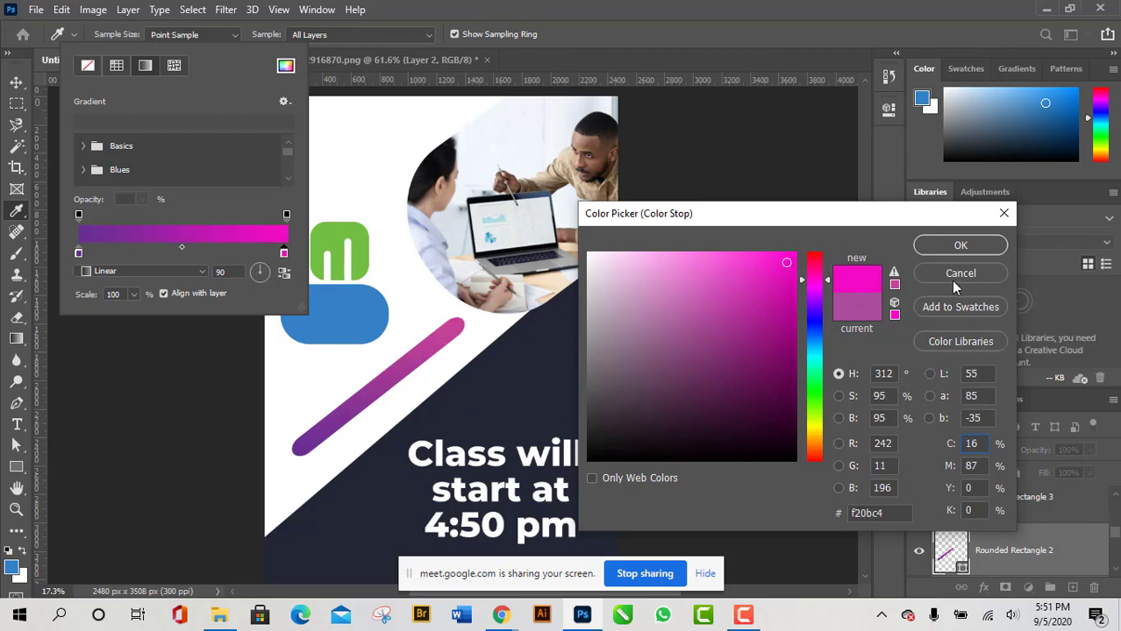
left_click(969, 252)
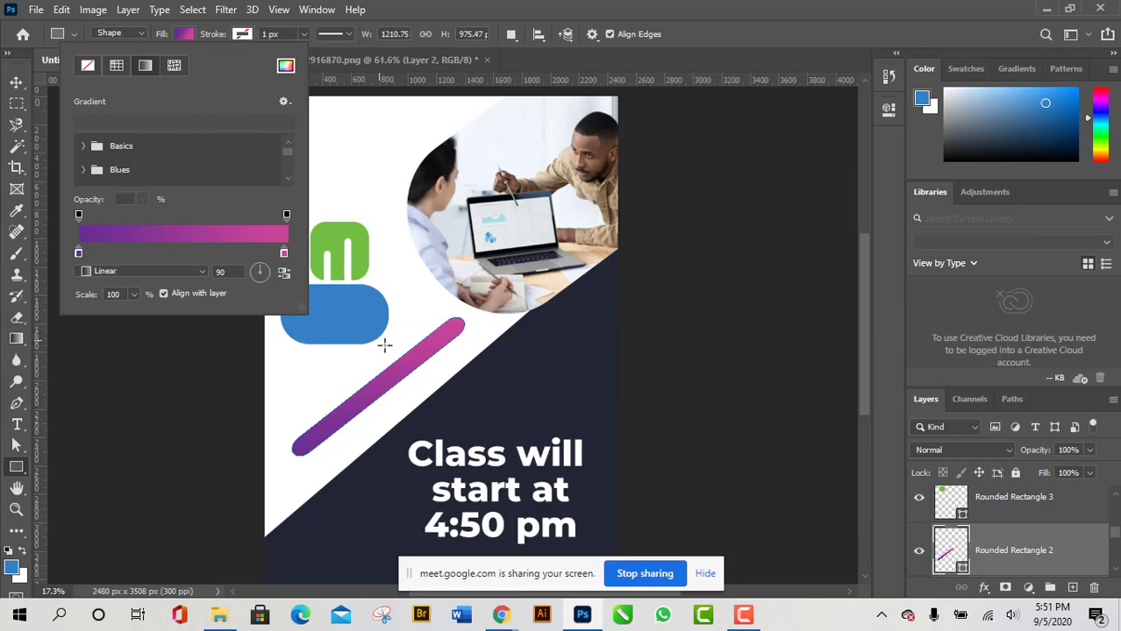
Adjust the pink color stop of the bar's gradient fill to ec0c96.
double_click(283, 255)
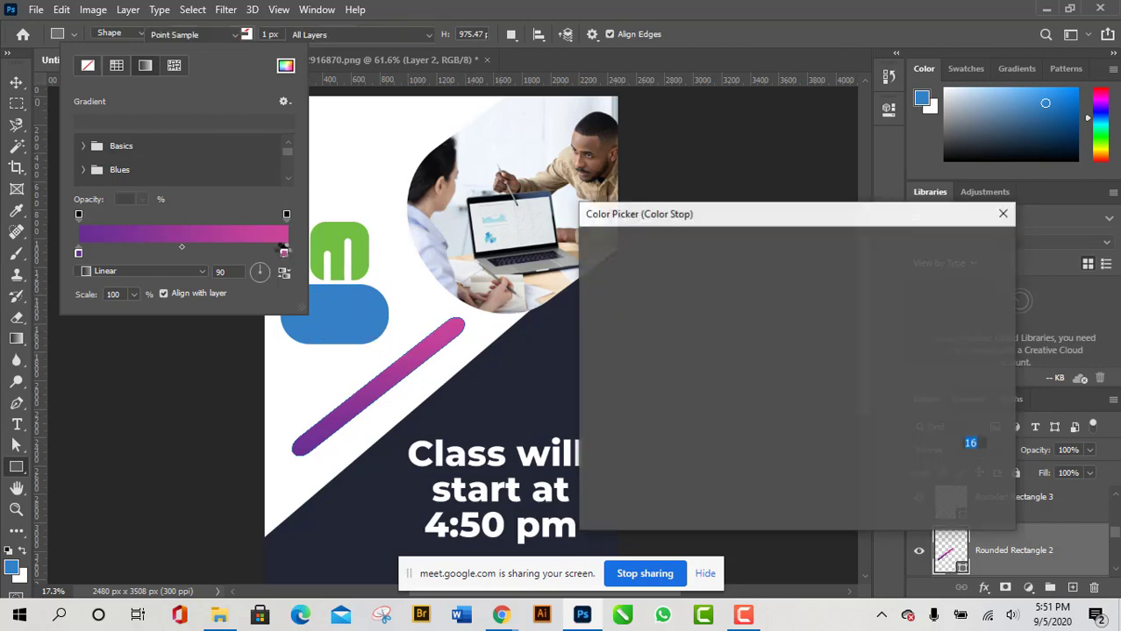
left_click(786, 268)
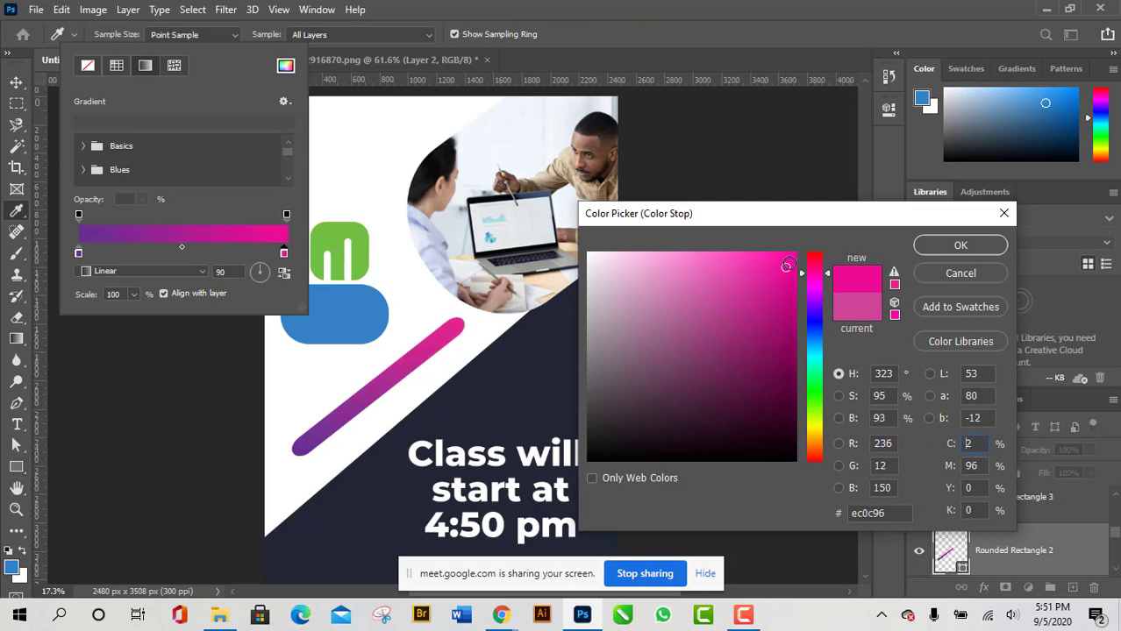
left_click(958, 247)
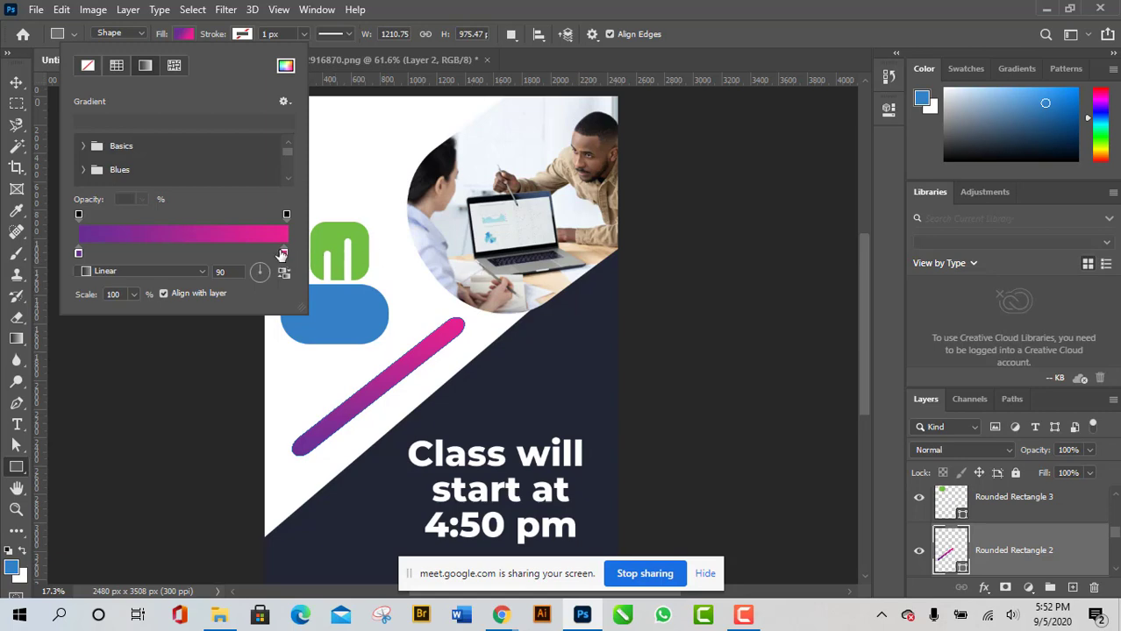
Replace the diagonal bar's gradient fill with the solid green from the recently used colors.
left_click(188, 33)
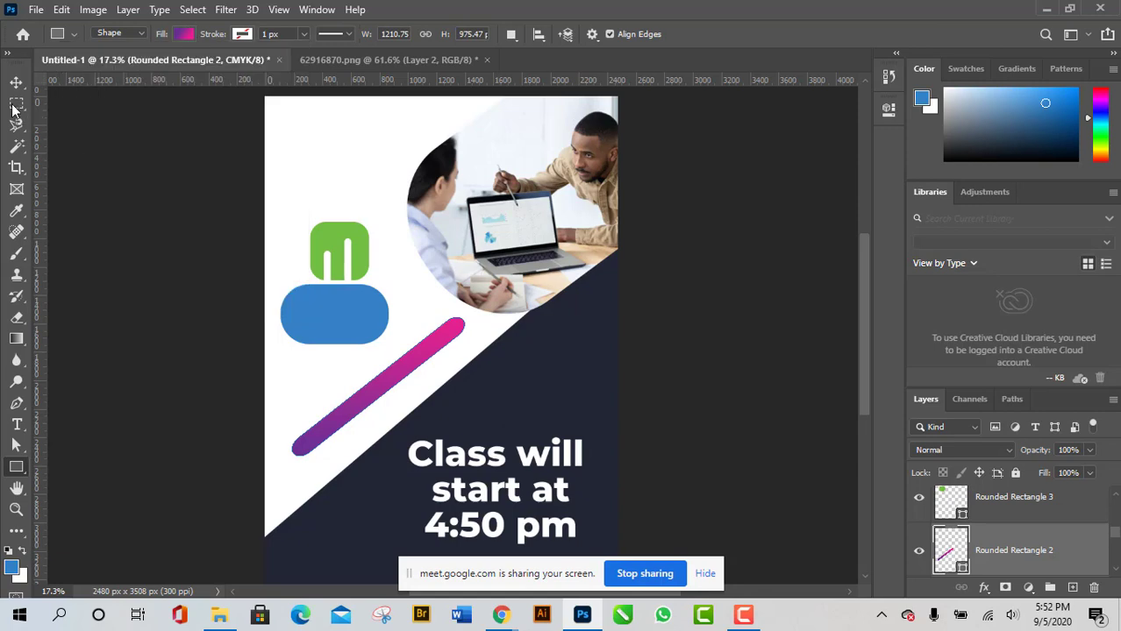
left_click(180, 33)
left_click(116, 66)
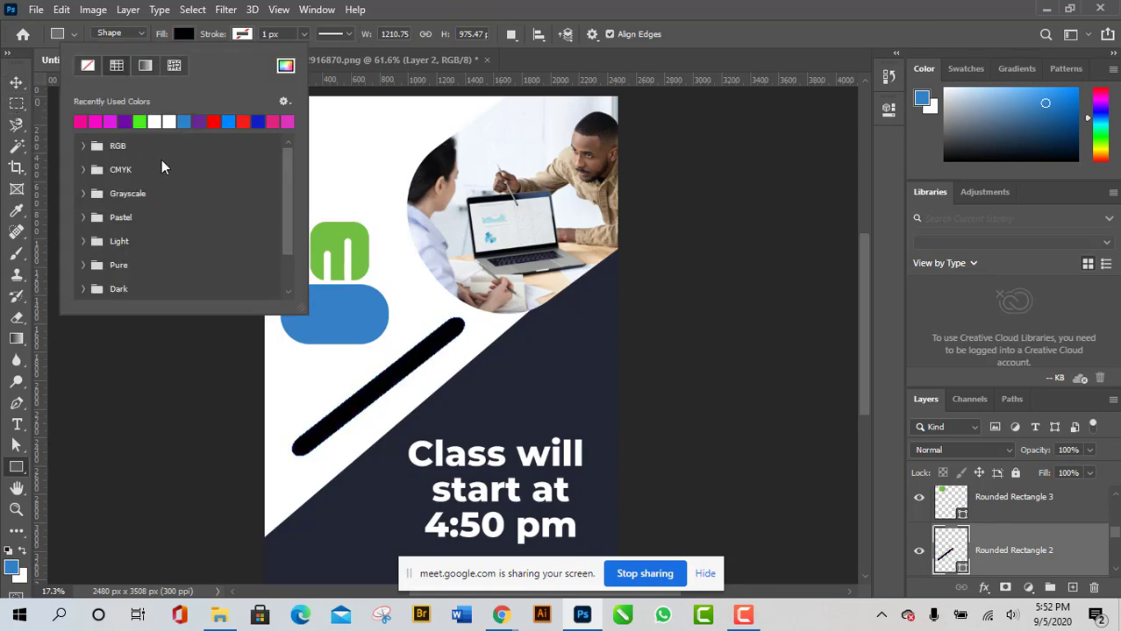
left_click(168, 121)
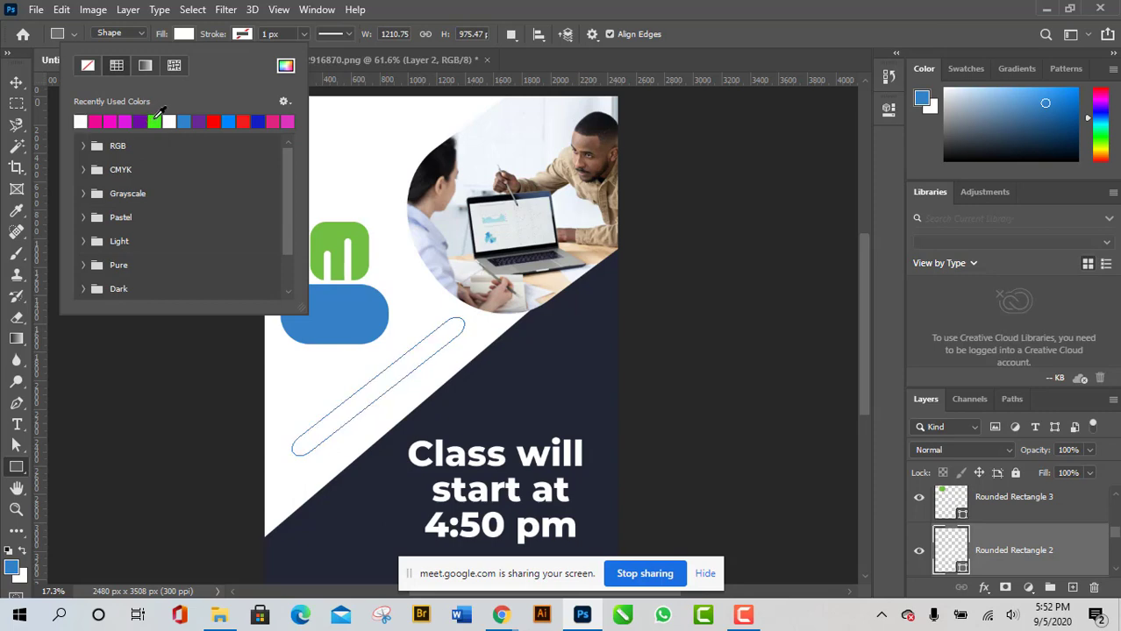
left_click(153, 121)
key("Return")
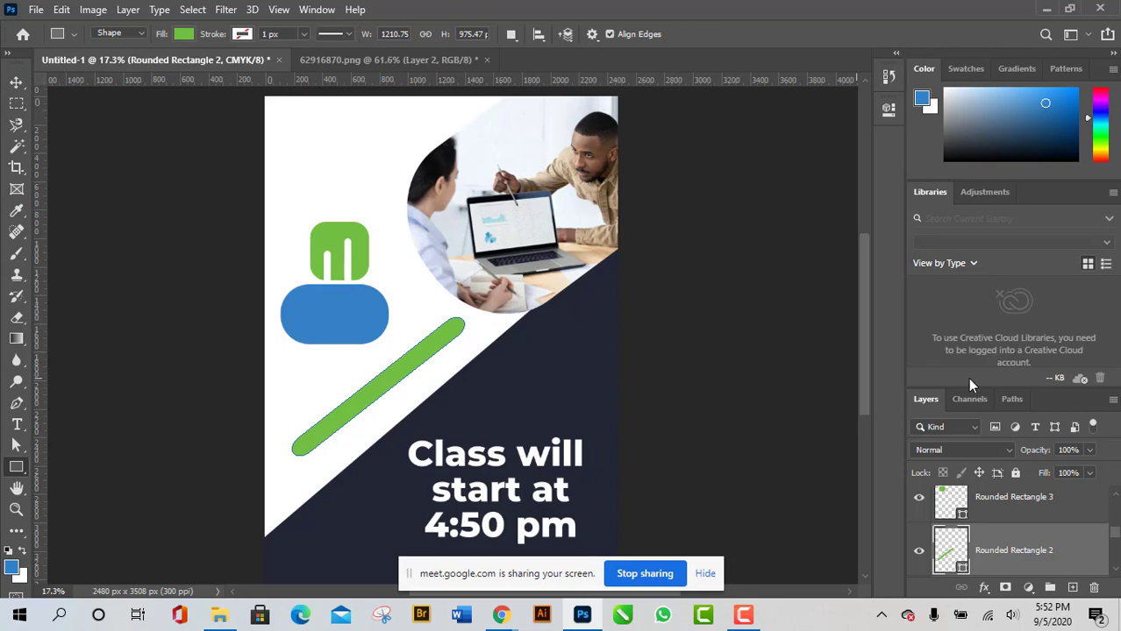
Open the layer style settings of the Rounded Rectangle 2 bar and enable a Gradient Overlay, showing its options.
scroll(1085, 550, "down", 1)
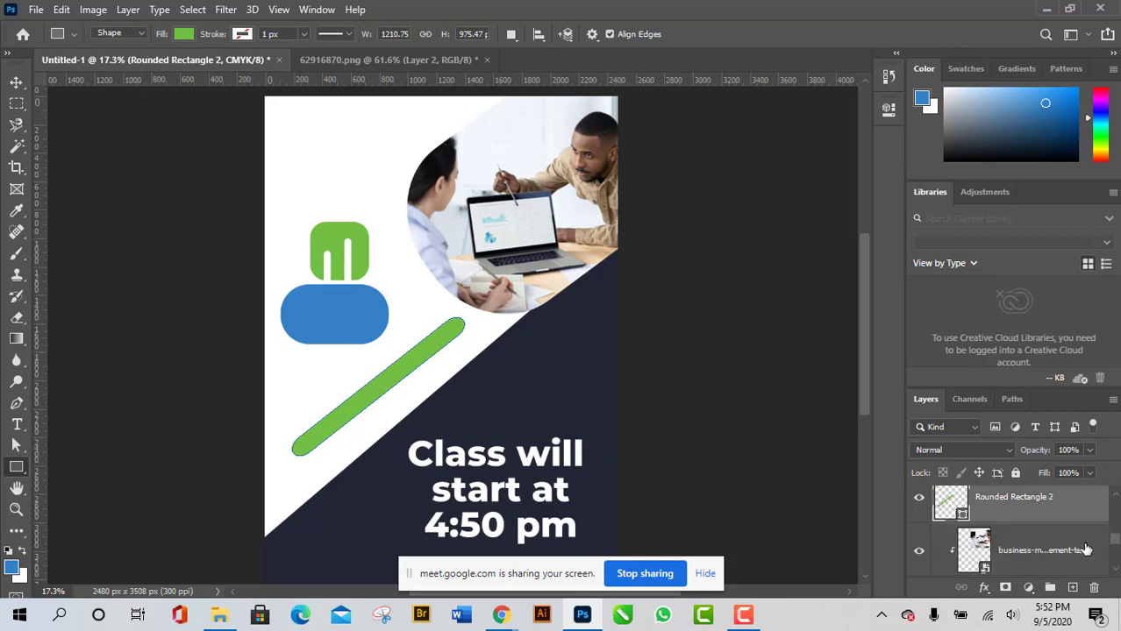
scroll(1086, 550, "up", 1)
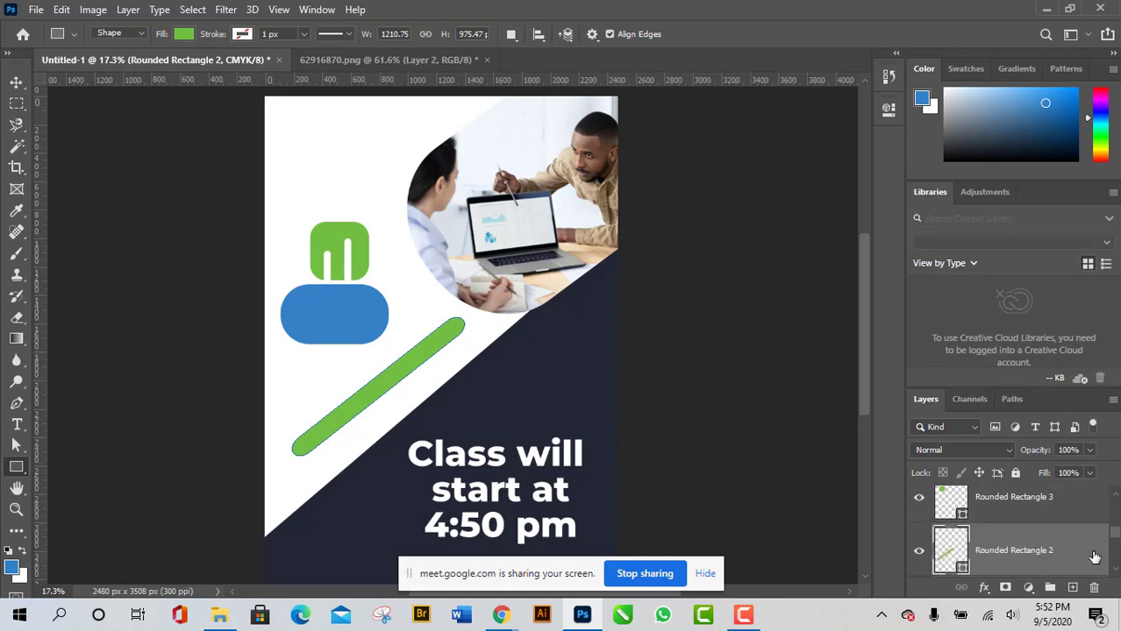
double_click(1094, 557)
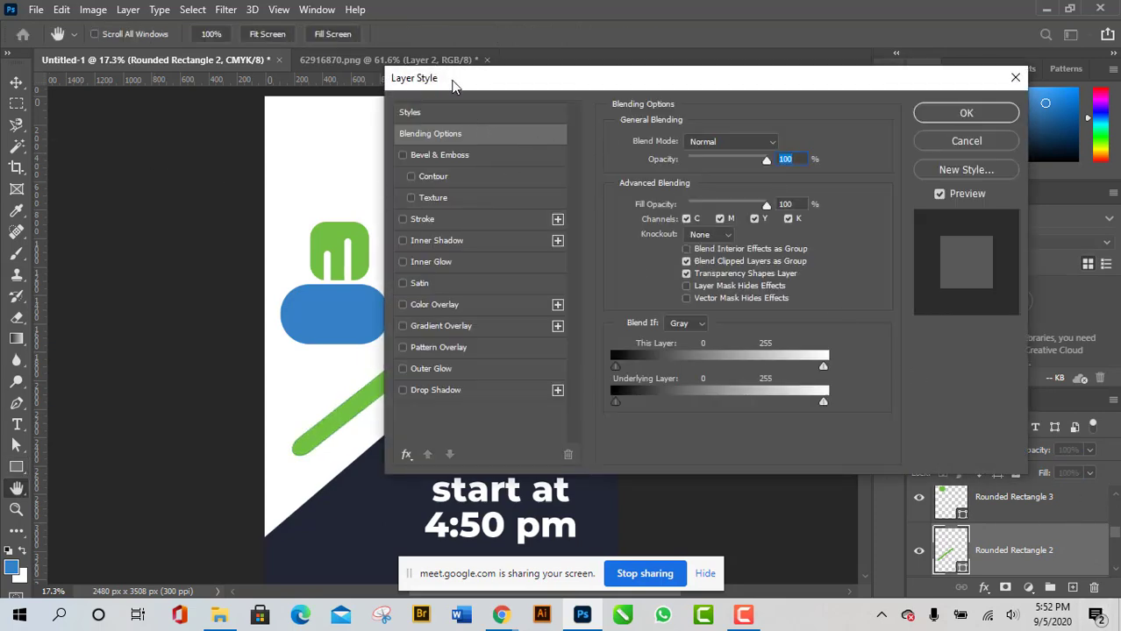
left_click_drag(496, 84, 701, 26)
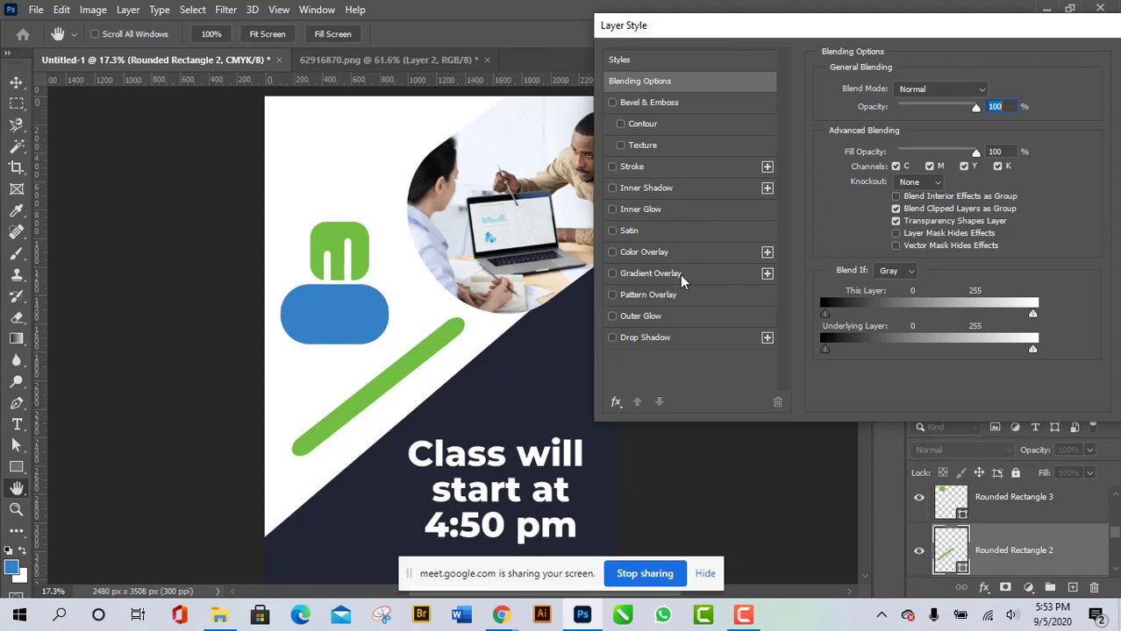
left_click(612, 275)
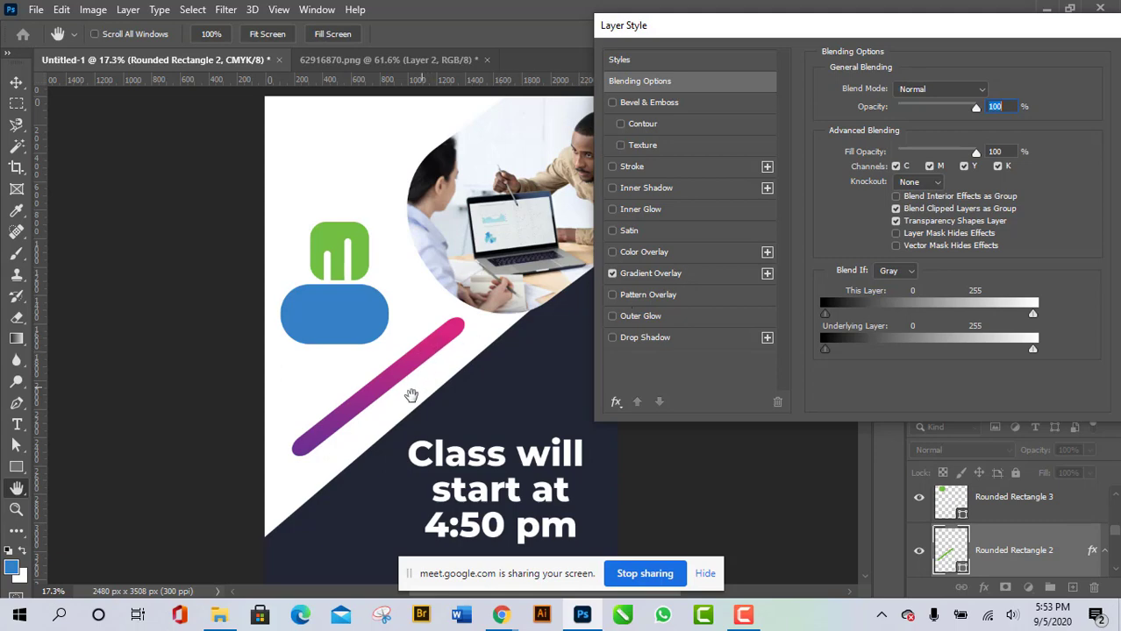
left_click(667, 274)
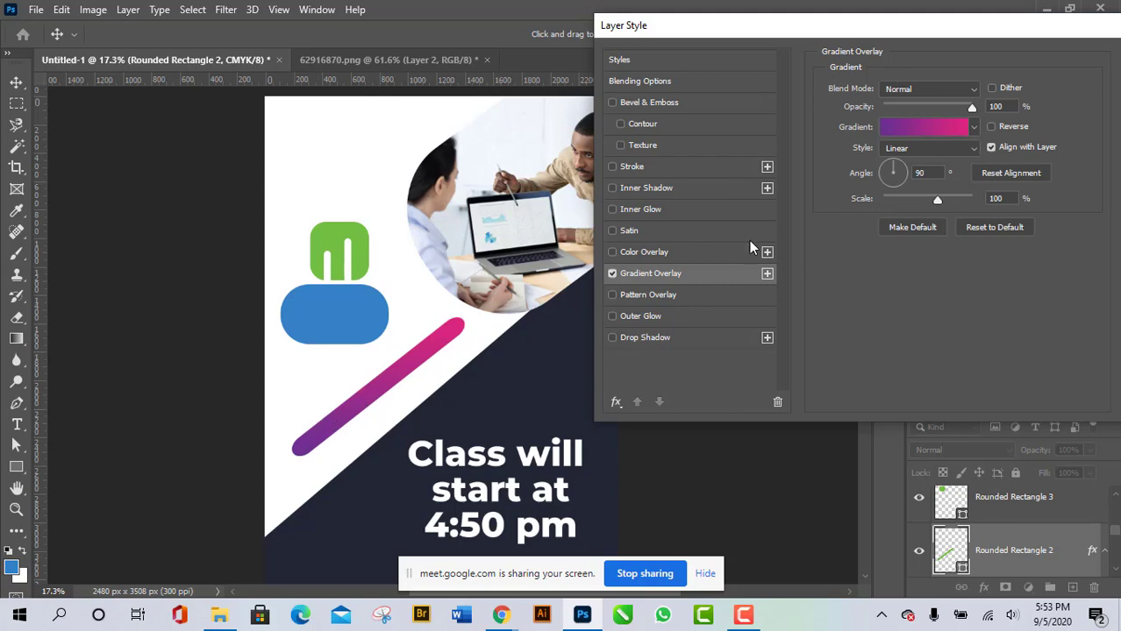
Edit the overlay's gradient and change its purple starting color stop to yellow dde919.
left_click(969, 127)
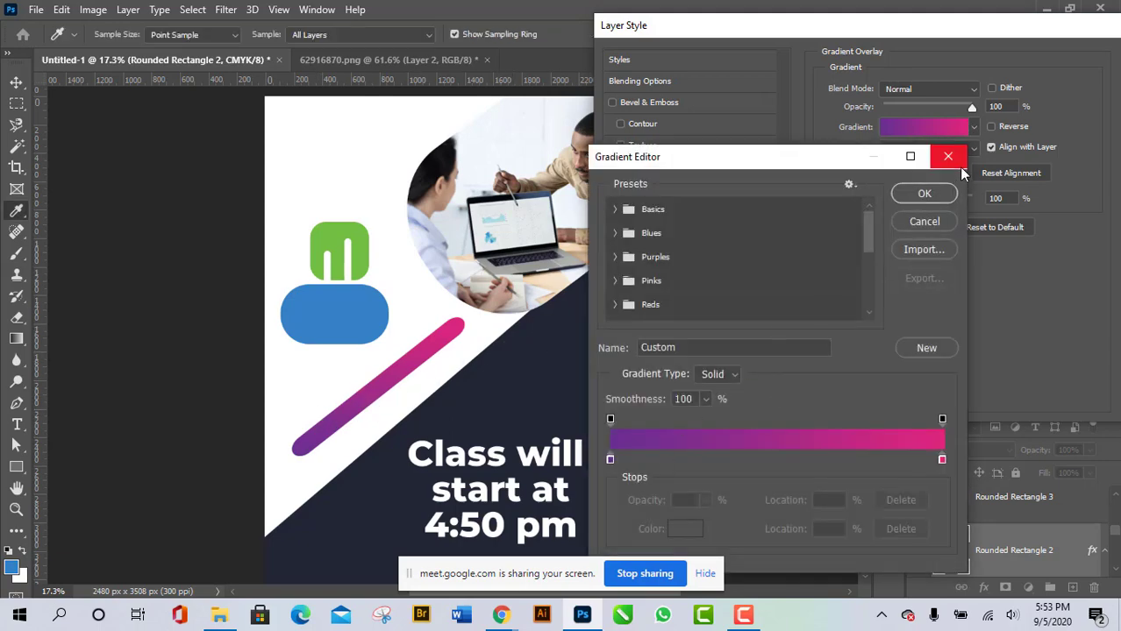
left_click(954, 157)
left_click(950, 127)
left_click_drag(755, 159, 805, 40)
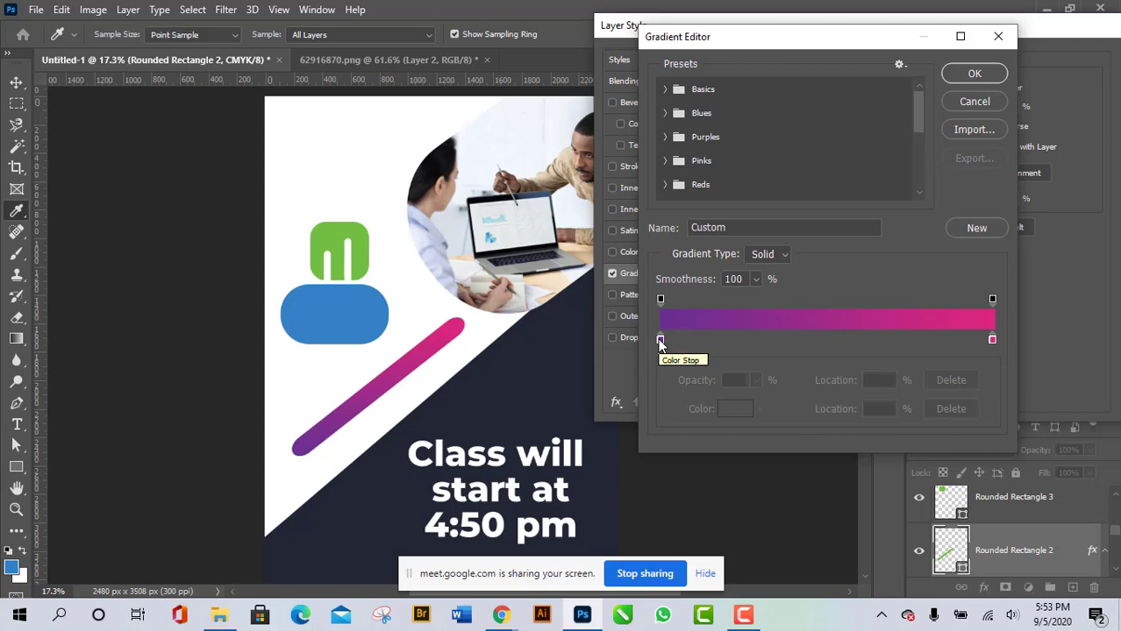
mouse_move(660, 341)
left_mouse_down()
mouse_move(687, 337)
mouse_move(648, 337)
left_mouse_up()
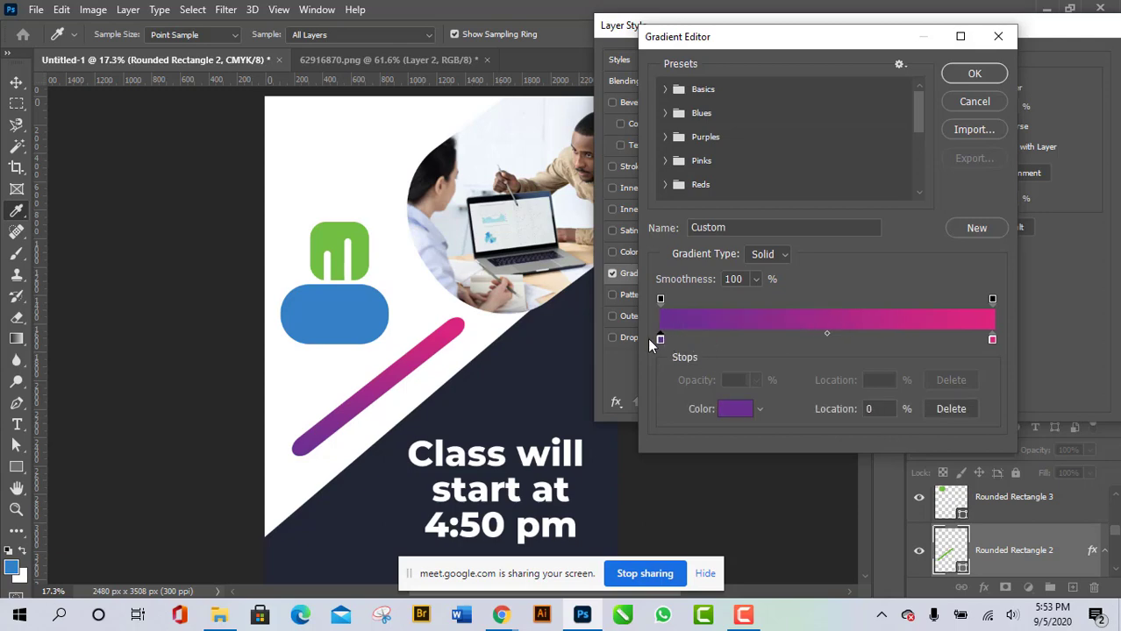
left_click(660, 341)
double_click(660, 340)
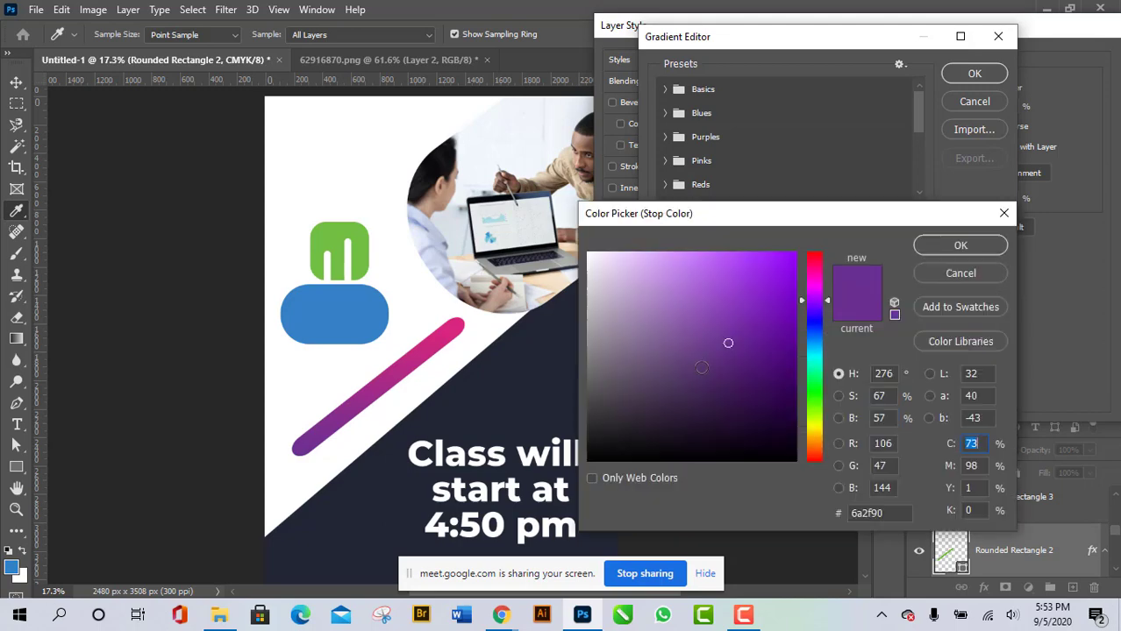
left_click_drag(822, 303, 824, 428)
left_click(775, 268)
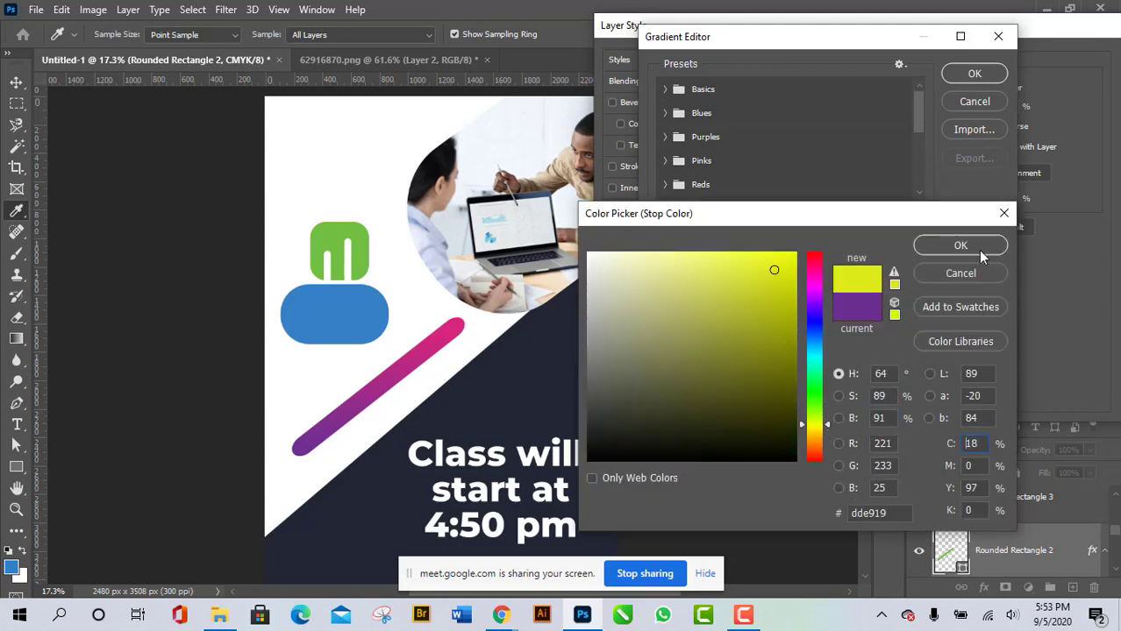
left_click(978, 249)
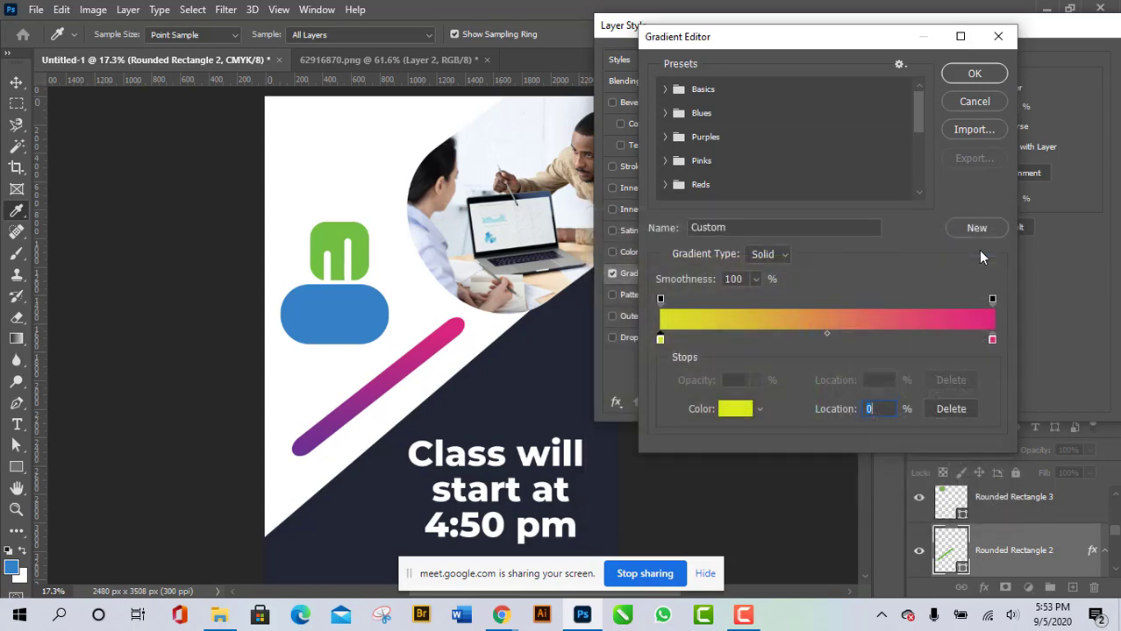
Change the pink end color stop of the overlay gradient to red.
left_click(992, 340)
double_click(992, 340)
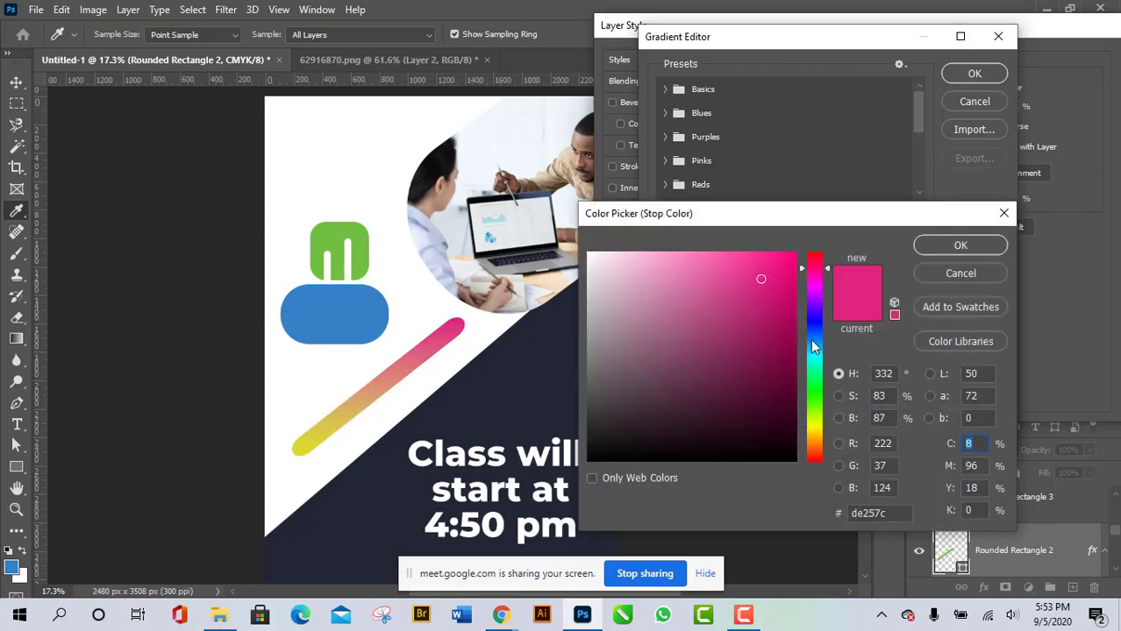
mouse_move(815, 373)
left_mouse_down()
mouse_move(813, 276)
mouse_move(822, 275)
mouse_move(775, 258)
left_mouse_up()
left_click(979, 248)
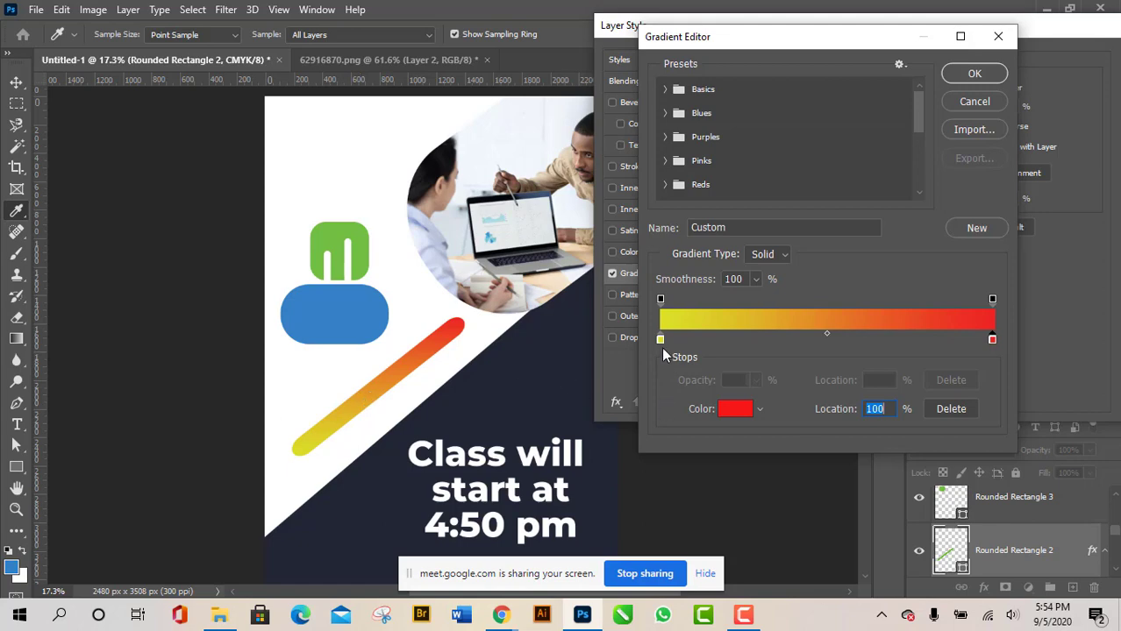
Duplicate the yellow color stop and place the copy at location 27% of the overlay gradient.
key("alt")
left_click_drag(660, 340, 753, 340)
left_click(681, 340)
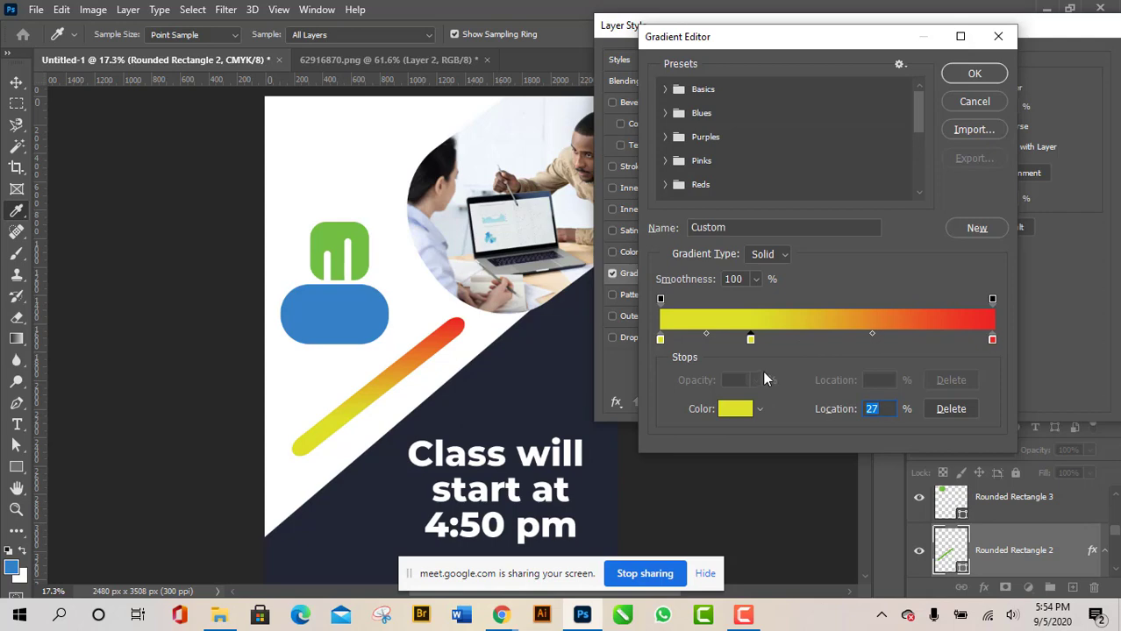
Change the color stop at 27% of the overlay gradient to green 28e128.
double_click(751, 338)
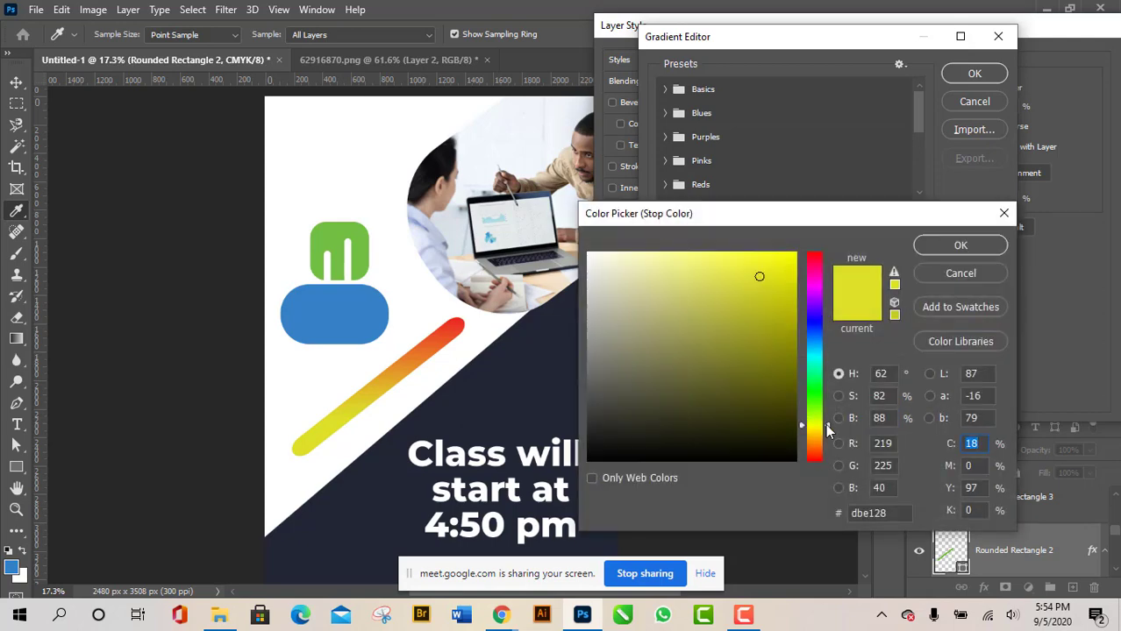
left_click_drag(815, 422, 819, 393)
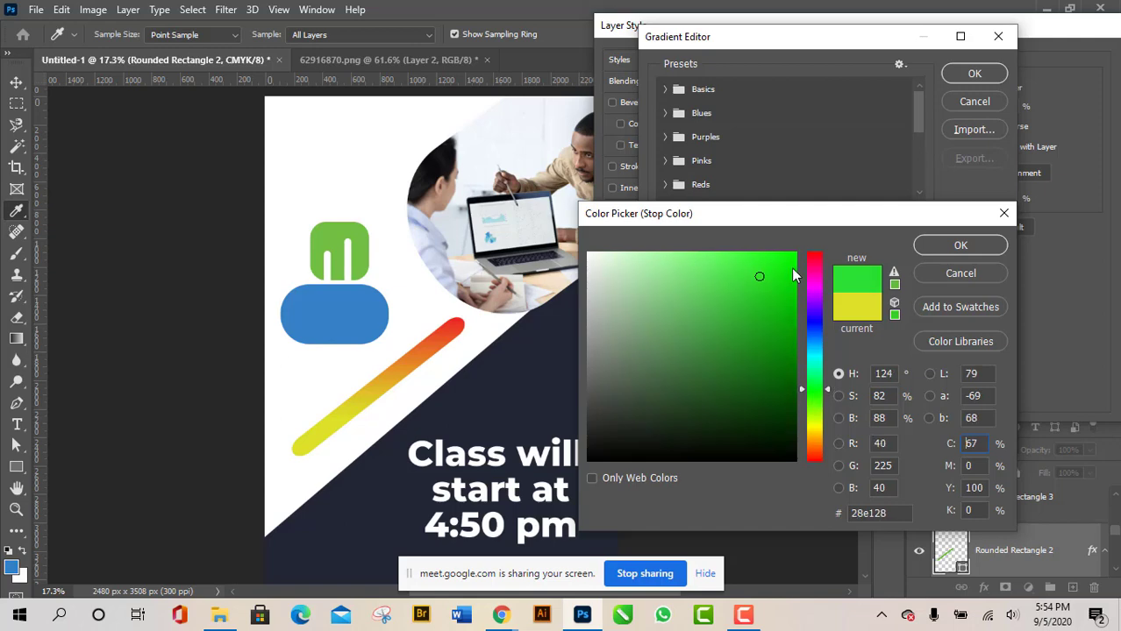
left_click(960, 246)
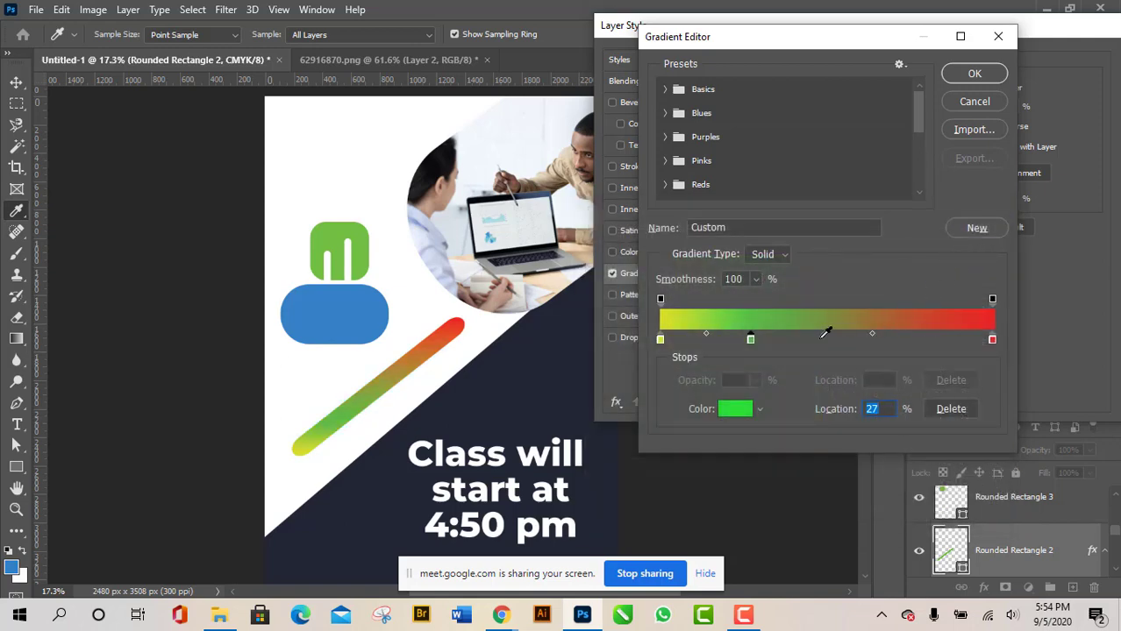
Move the green color stop to location 29% and place a duplicate of it at 76%.
left_click_drag(750, 339, 828, 330)
left_click(748, 339)
left_click_drag(748, 338, 761, 343)
key("super")
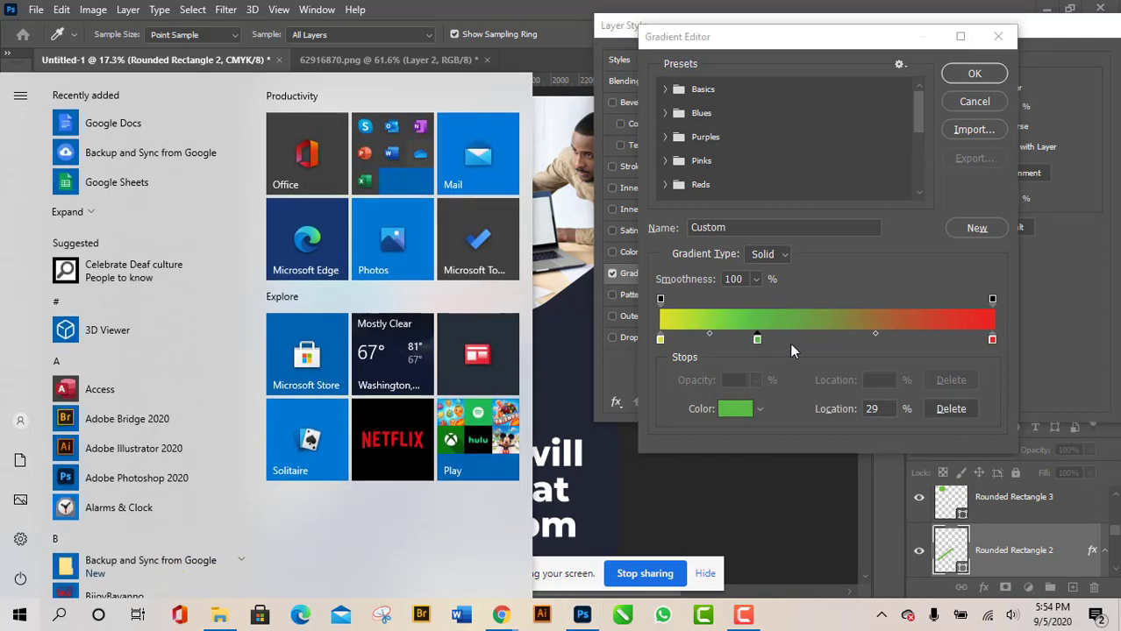
key("super")
key("alt")
left_click_drag(759, 344, 914, 342)
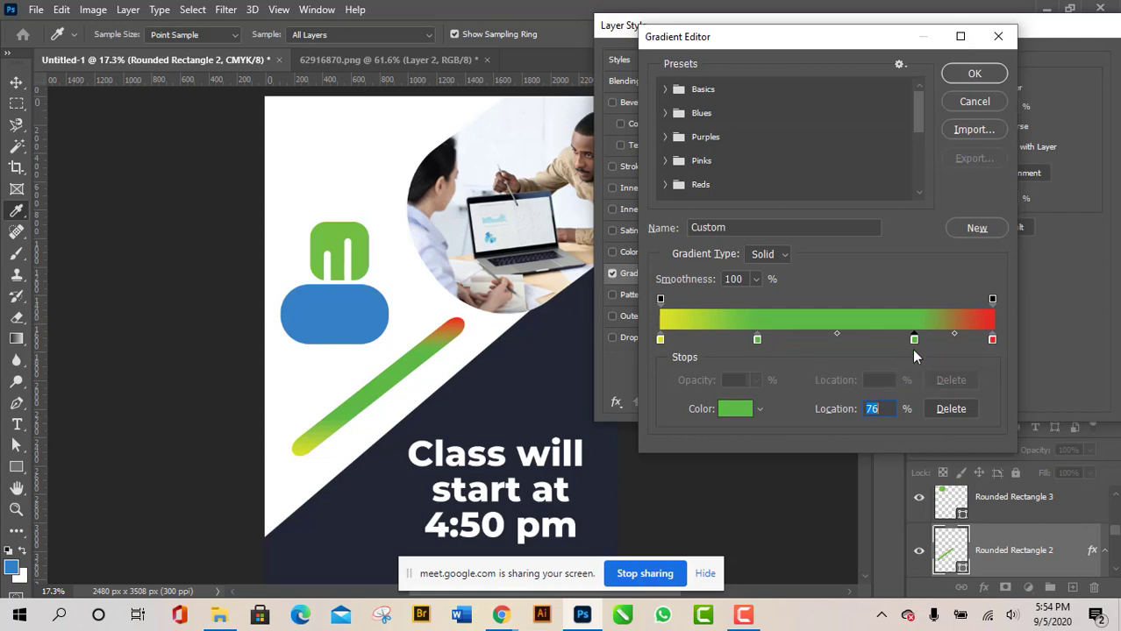
Change the green stop at 76% to blue 3544dc.
double_click(914, 340)
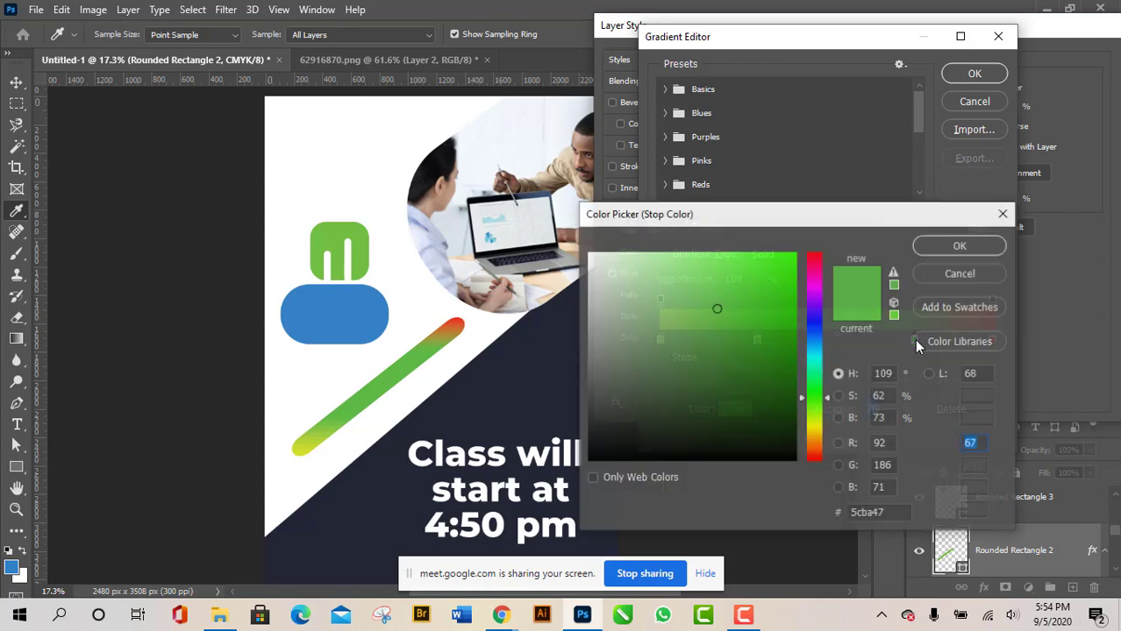
left_click_drag(817, 370, 815, 324)
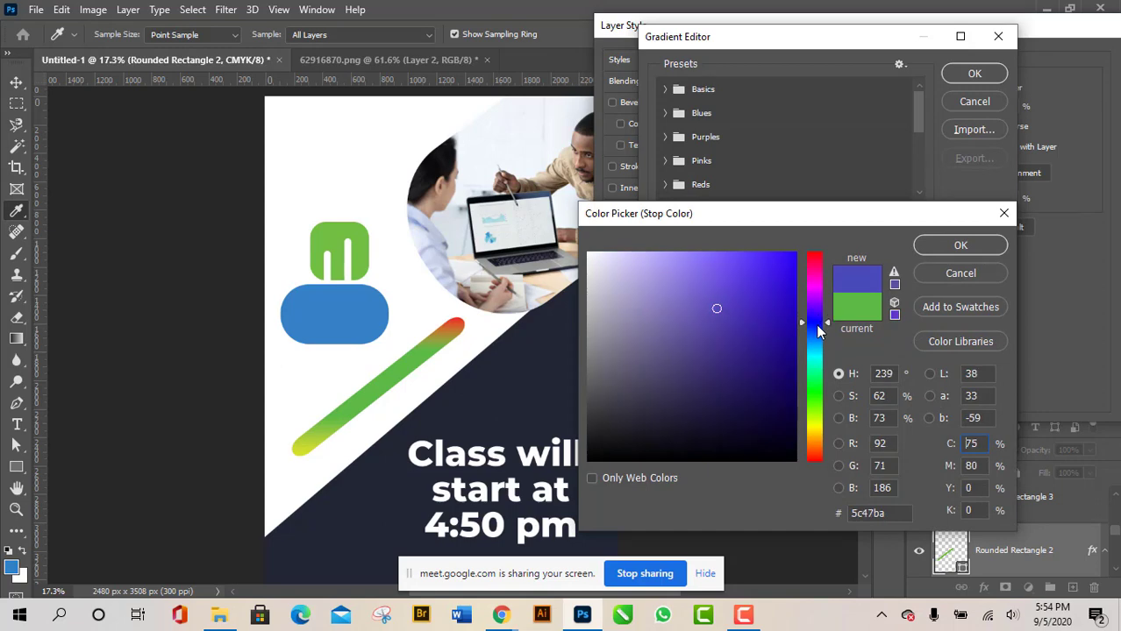
left_click(767, 269)
mouse_move(767, 270)
left_mouse_down()
mouse_move(746, 281)
mouse_move(769, 332)
mouse_move(751, 270)
left_mouse_up()
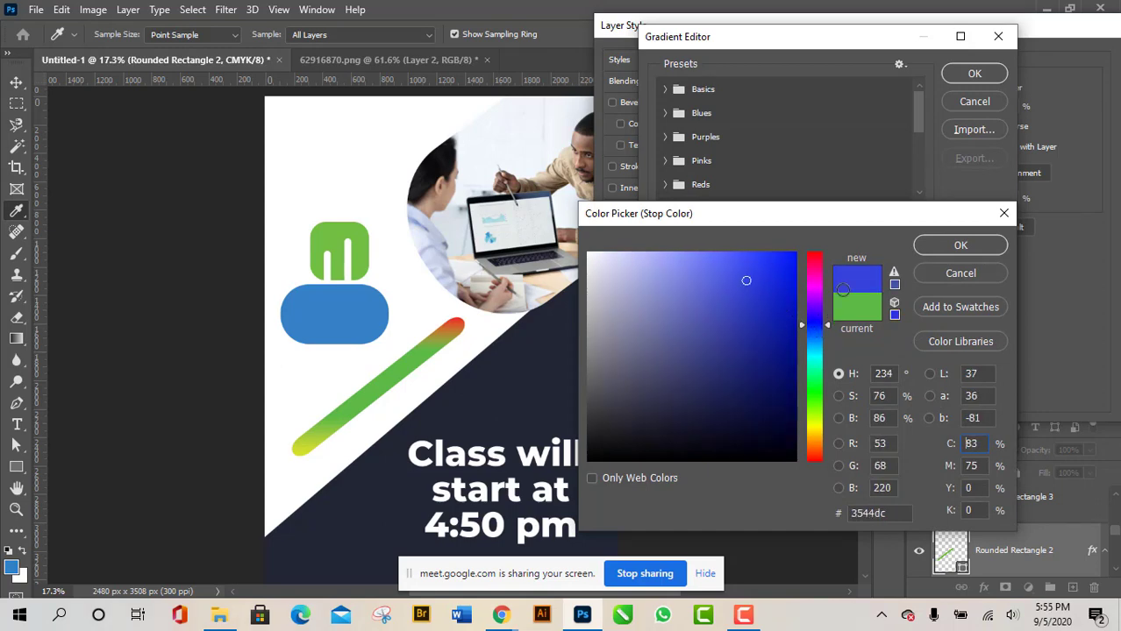
left_click(961, 245)
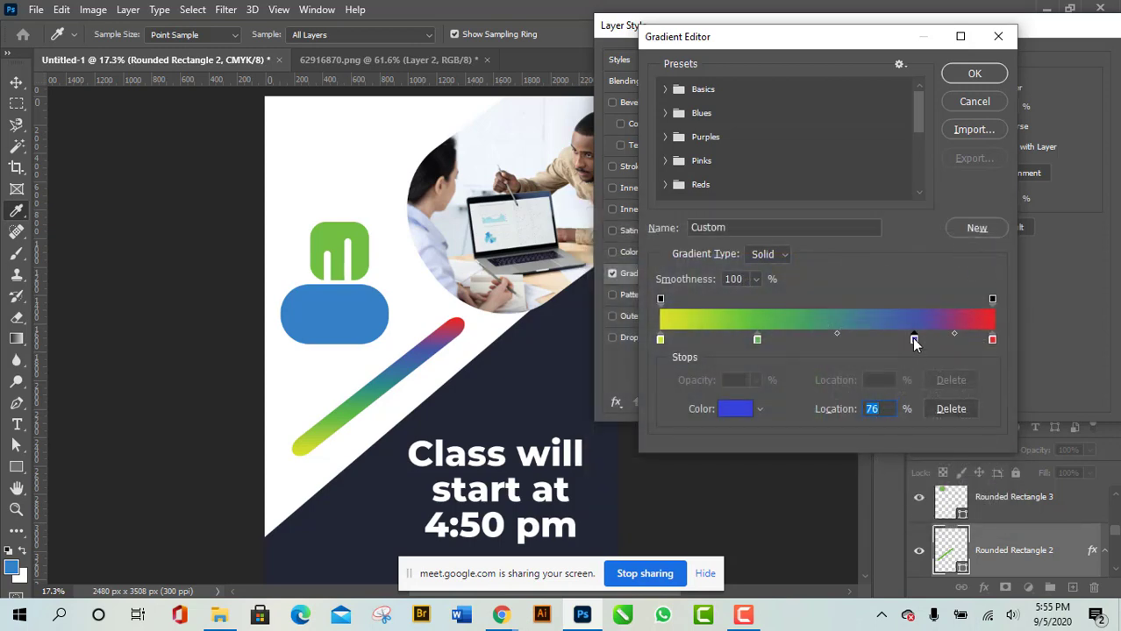
Shift the green and blue stops closer together and delete the extra blue stop at 91%.
left_click_drag(912, 341, 900, 339)
left_click_drag(757, 339, 767, 339)
left_click_drag(901, 340, 877, 340)
left_click_drag(989, 340, 965, 343)
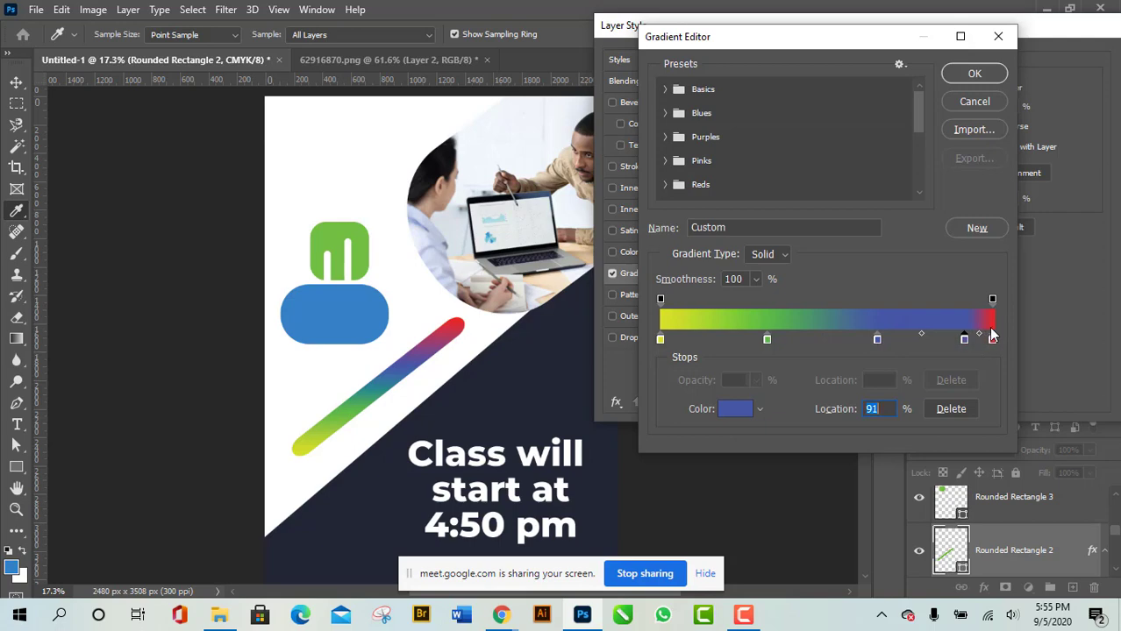
left_click(951, 409)
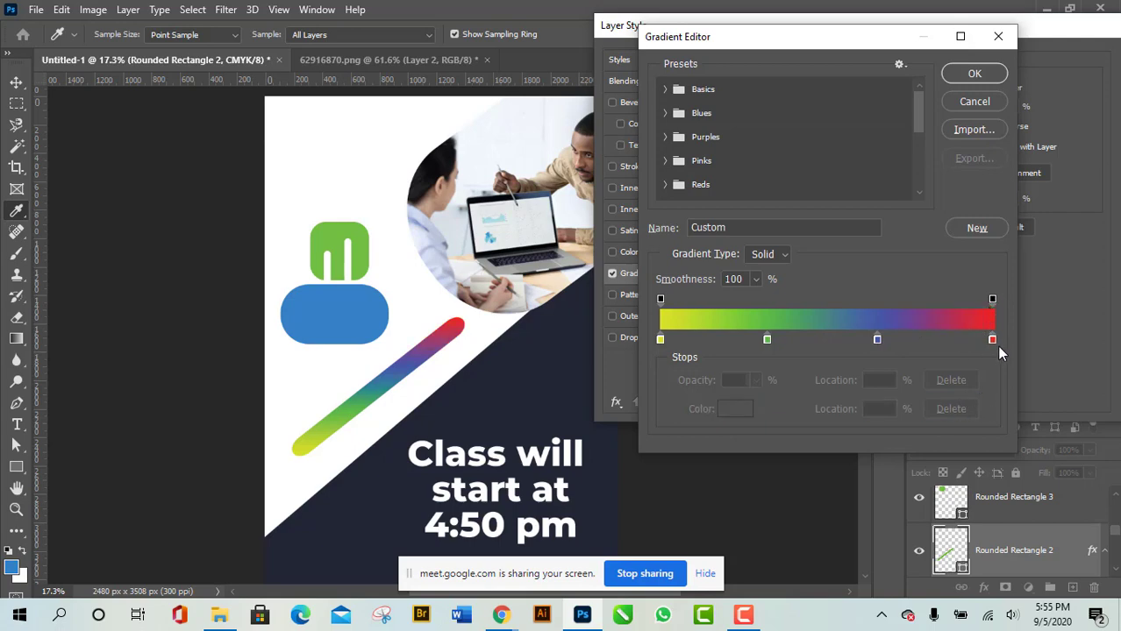
Rearrange the end of the gradient so the blue stop sits at 100% and a single red stop at 68%.
mouse_move(993, 341)
left_mouse_down()
mouse_move(882, 342)
mouse_move(1000, 344)
left_mouse_up()
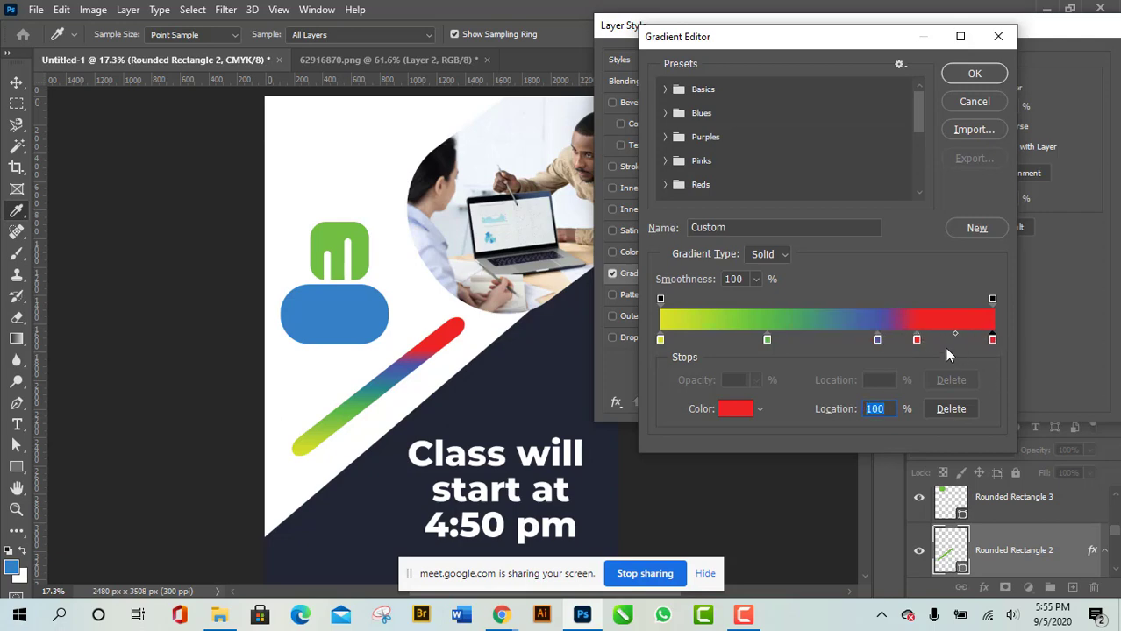
left_click(916, 341)
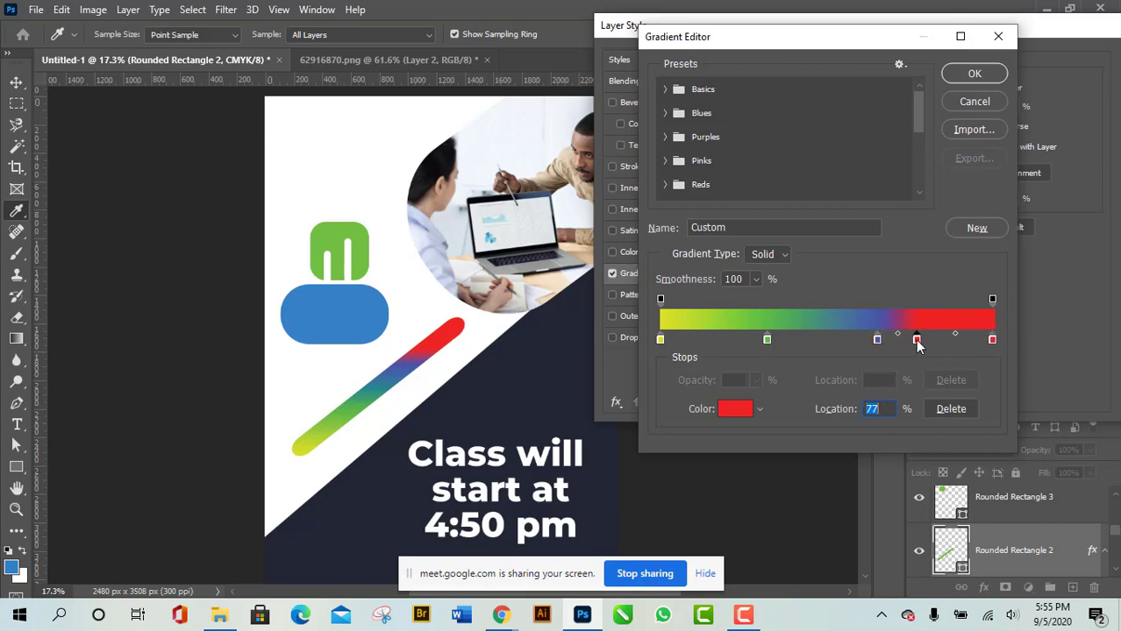
left_click(954, 411)
mouse_move(990, 341)
left_mouse_down()
mouse_move(880, 344)
mouse_move(1002, 332)
left_mouse_up()
left_click(964, 412)
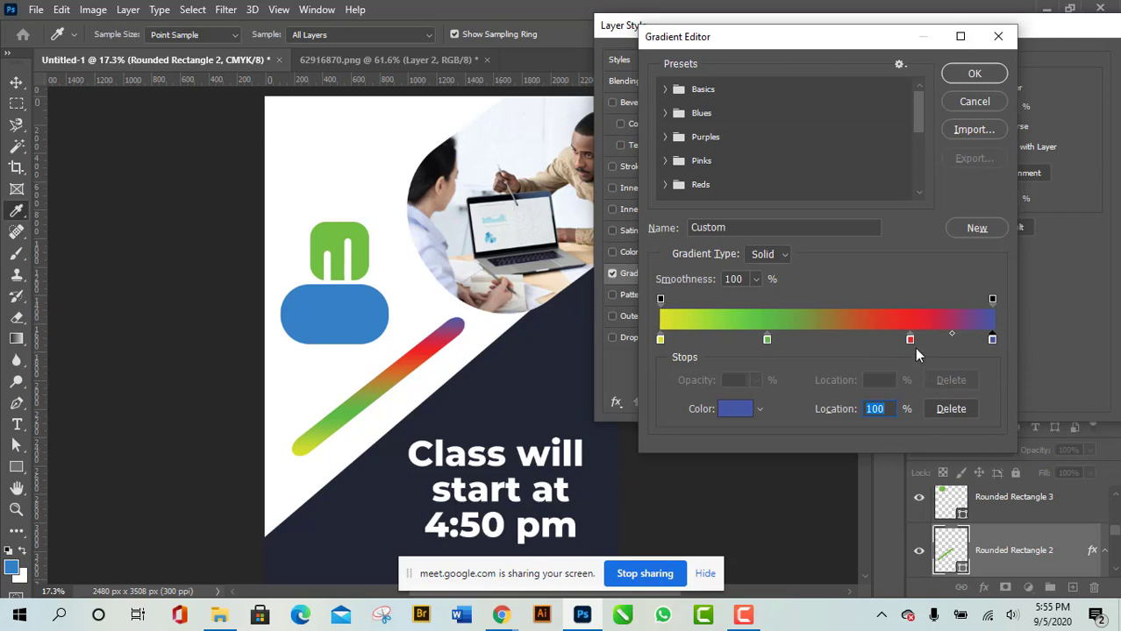
left_click_drag(909, 343, 888, 347)
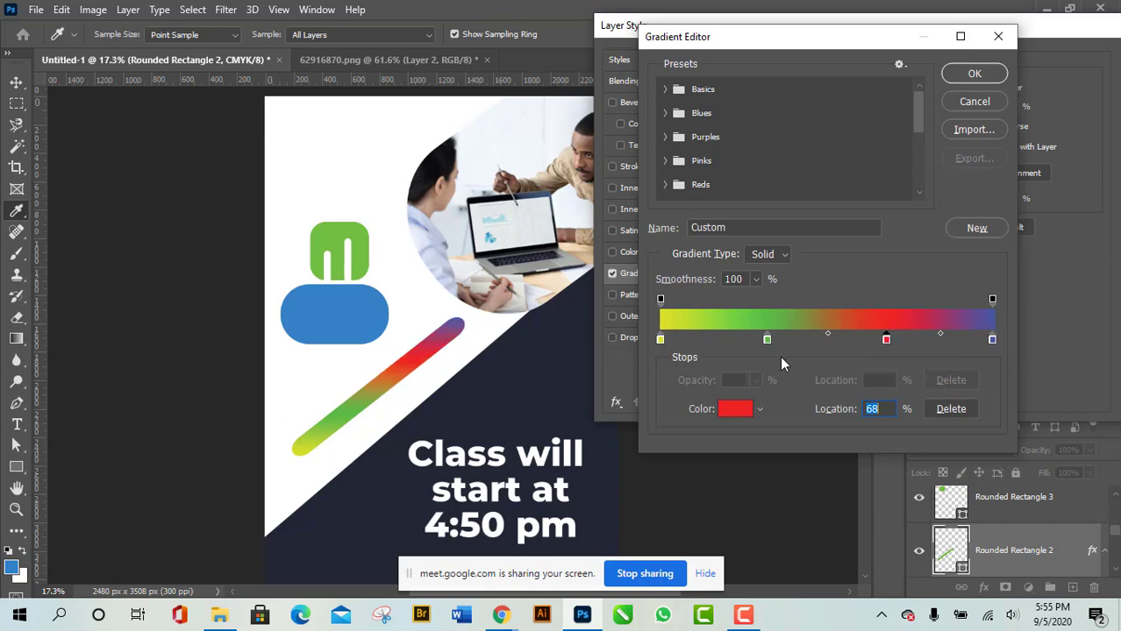
Reposition the gradient's color stops with green at 0%, yellow at 30% and red at 62%.
left_click_drag(769, 339, 661, 342)
left_click(695, 340)
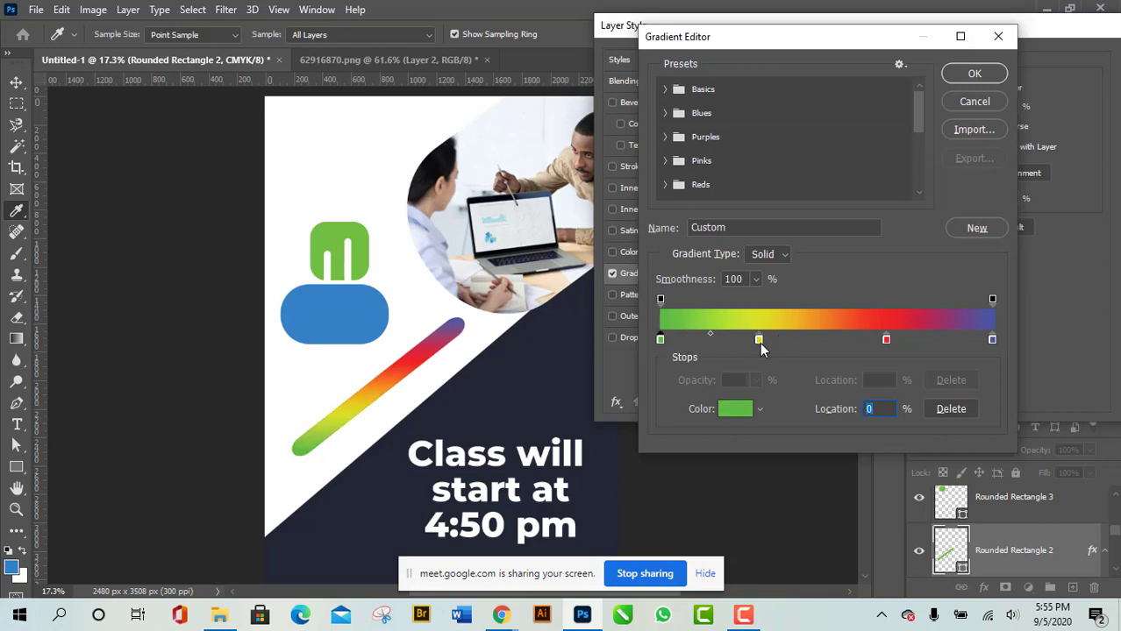
mouse_move(757, 338)
left_mouse_down()
mouse_move(789, 342)
mouse_move(745, 341)
left_mouse_up()
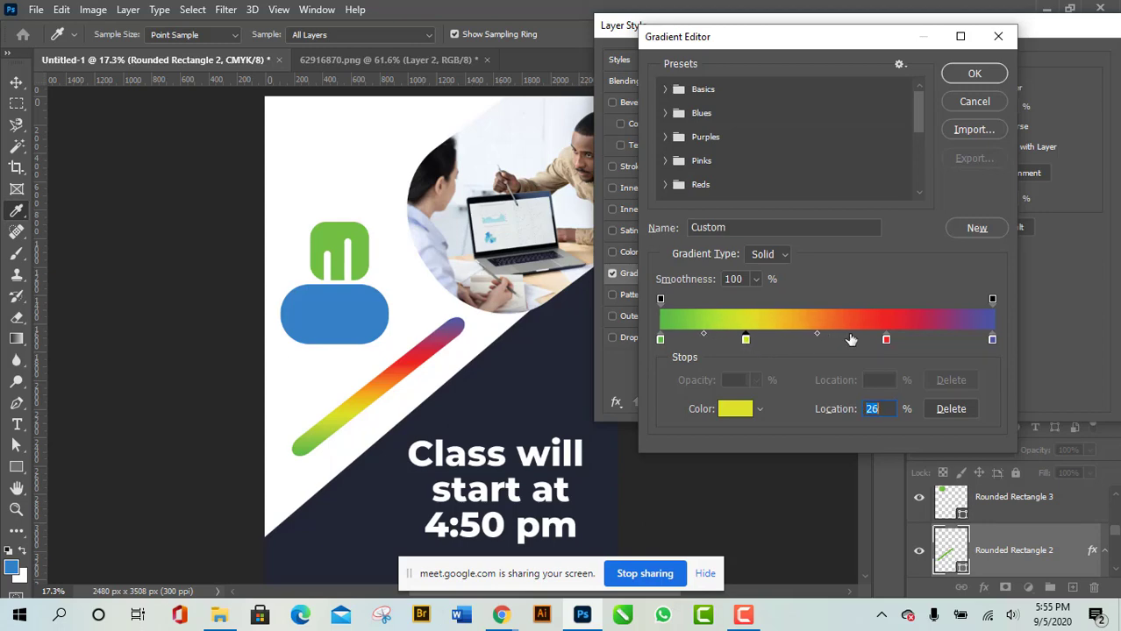
left_click_drag(887, 346, 869, 348)
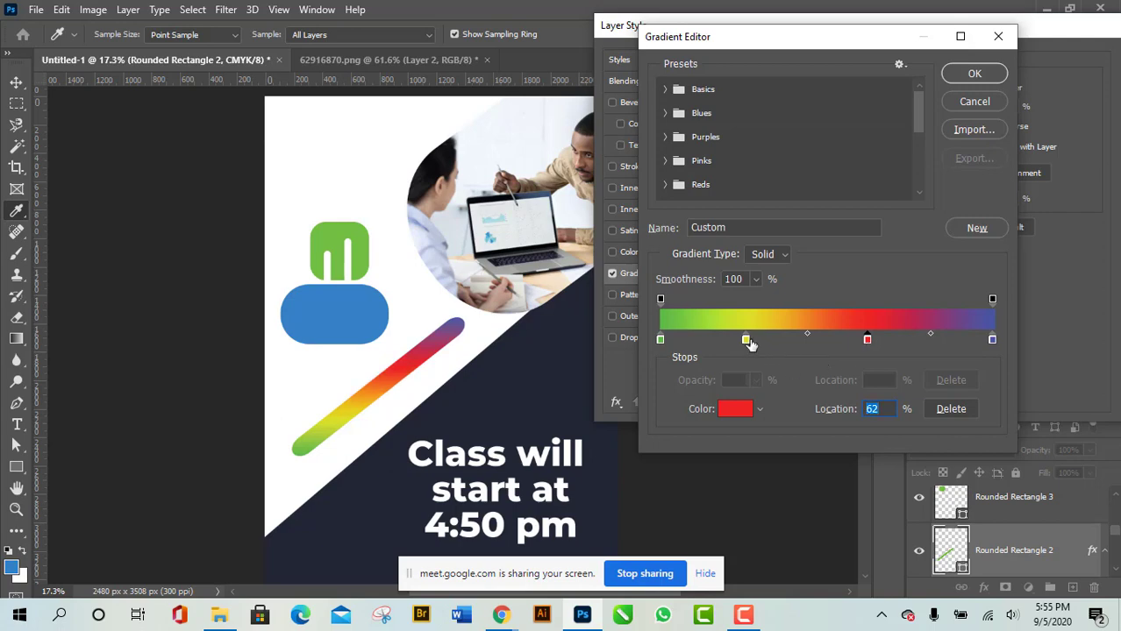
left_click_drag(749, 343, 762, 345)
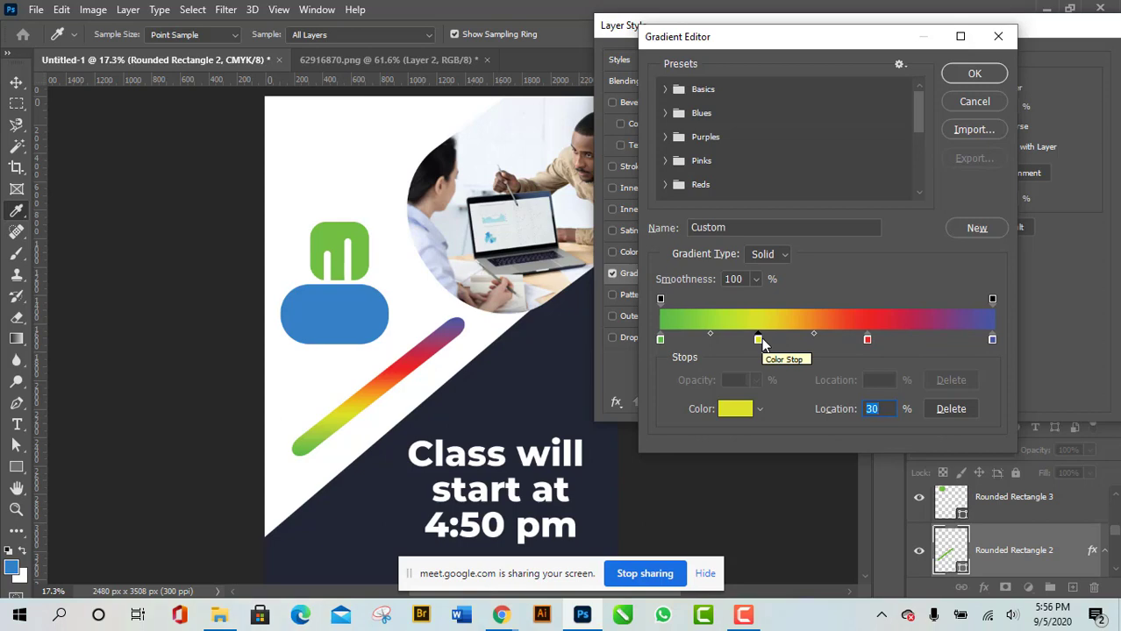
Preview the Noise gradient type on the bar and return the type to Solid.
left_click(770, 253)
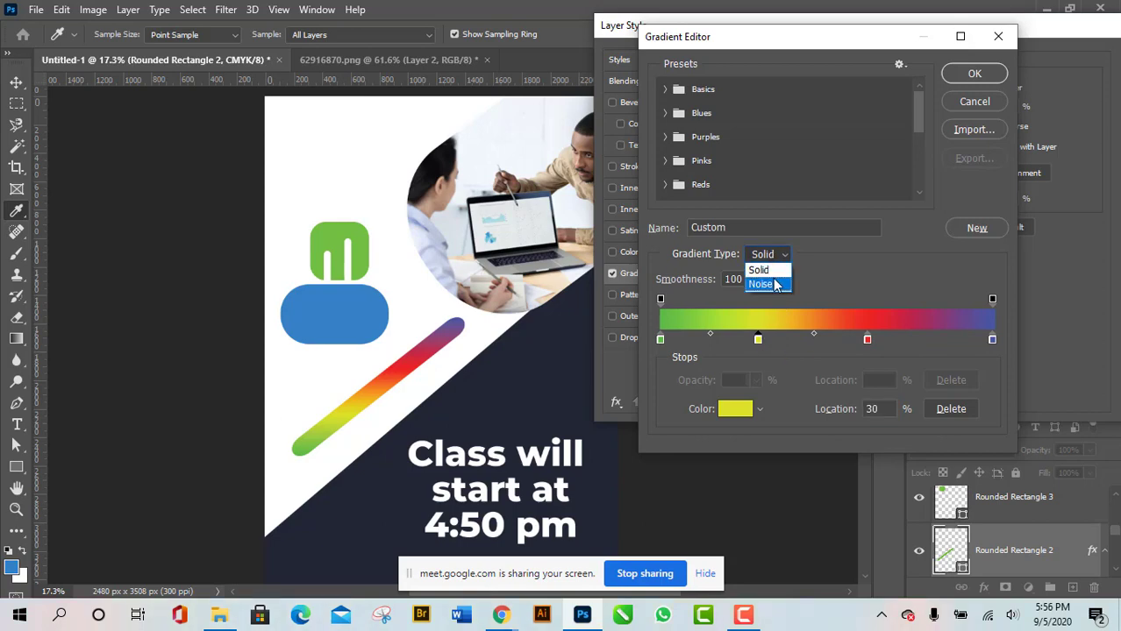
left_click(774, 284)
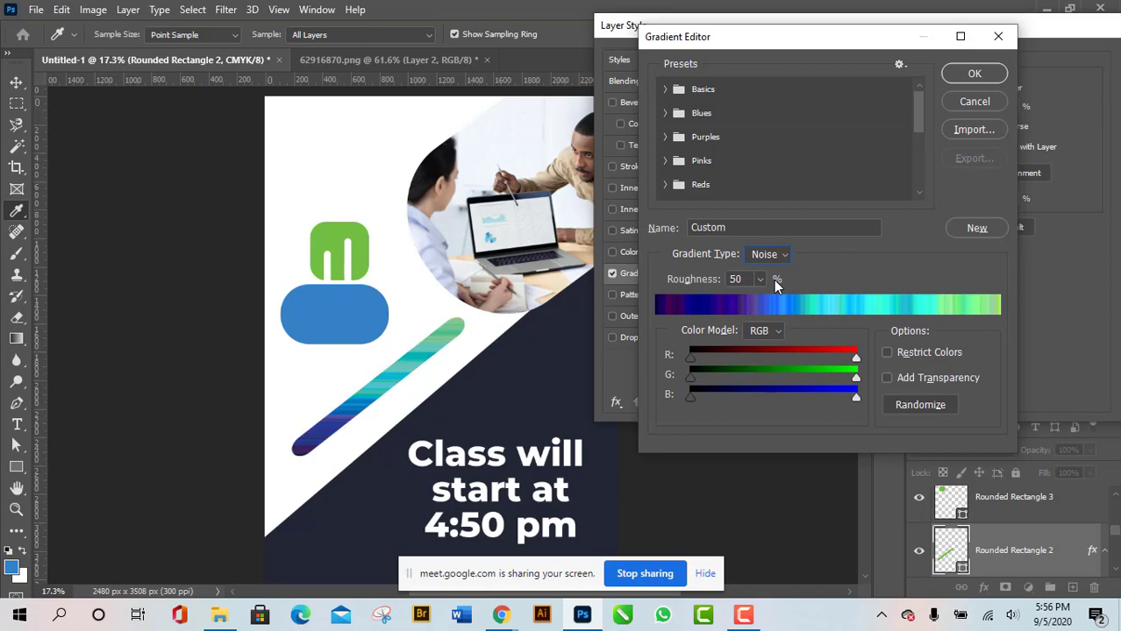
left_click(777, 255)
left_click(759, 270)
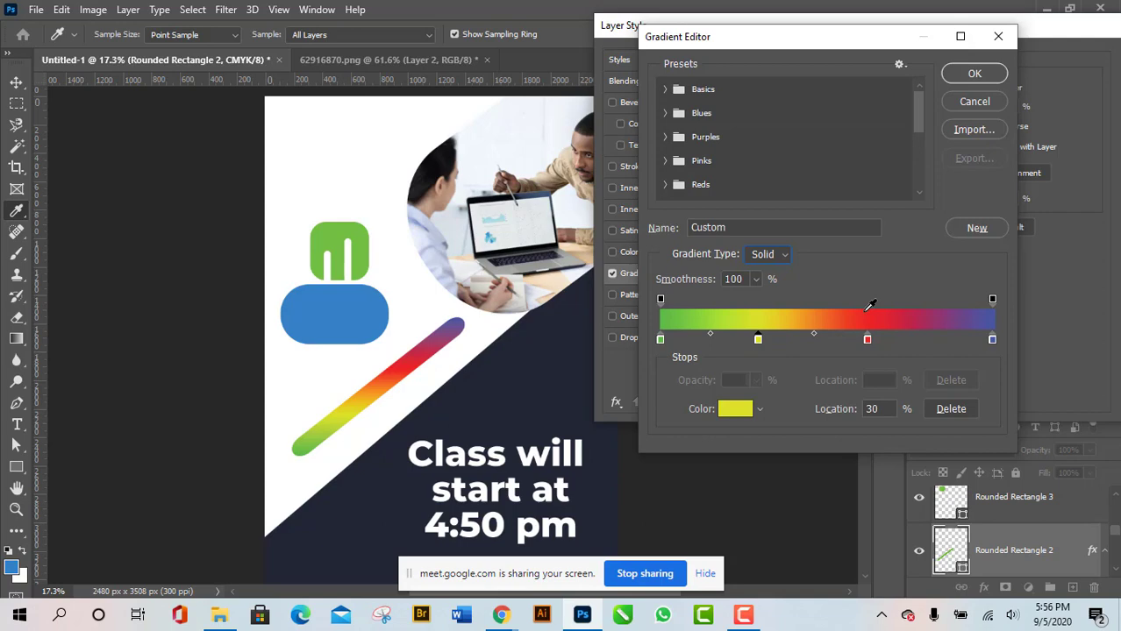
Discard the gradient edits and cancel the layer style changes on the diagonal bar.
left_click(986, 105)
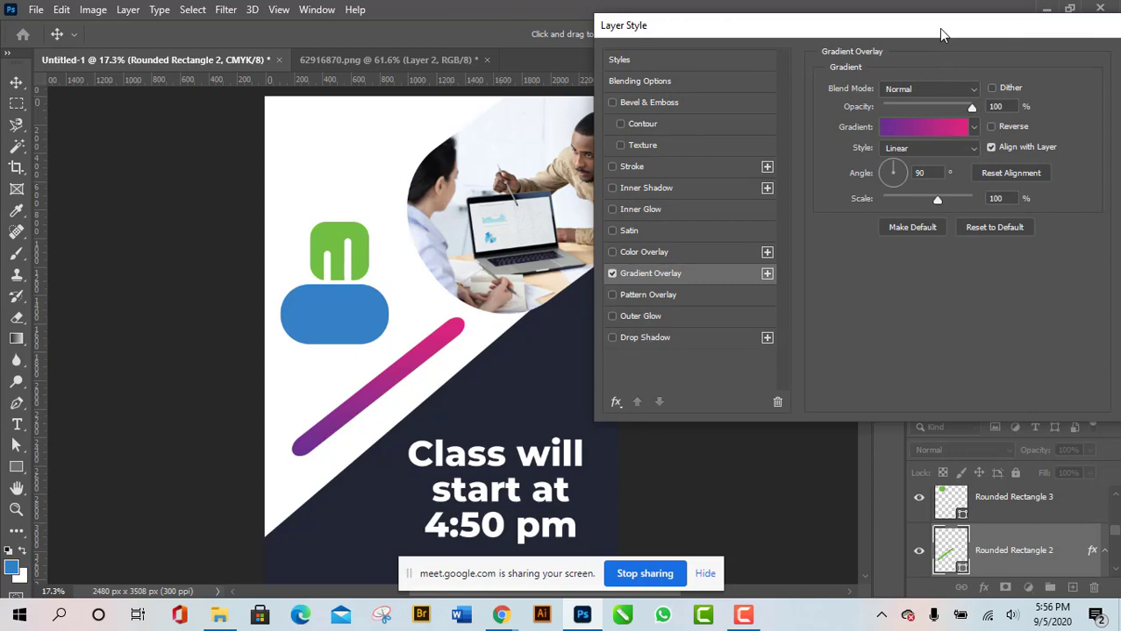
left_click_drag(941, 32, 583, 52)
left_click(847, 110)
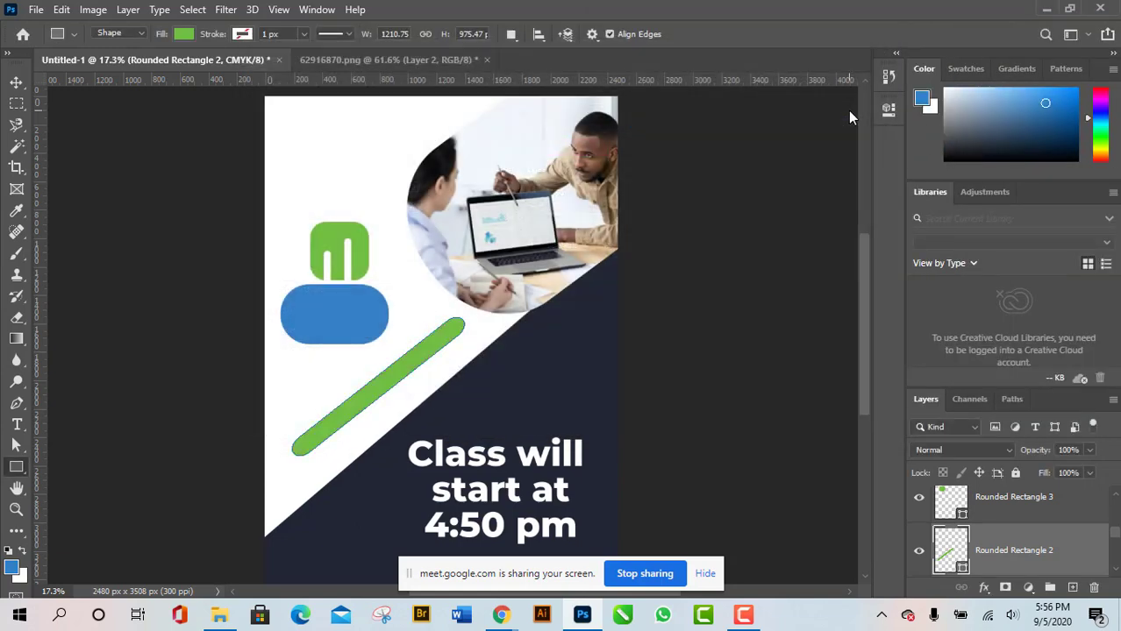
Enable a Gradient Overlay in the layer style of Rounded Rectangle 2 and open its gradient for editing.
double_click(1077, 560)
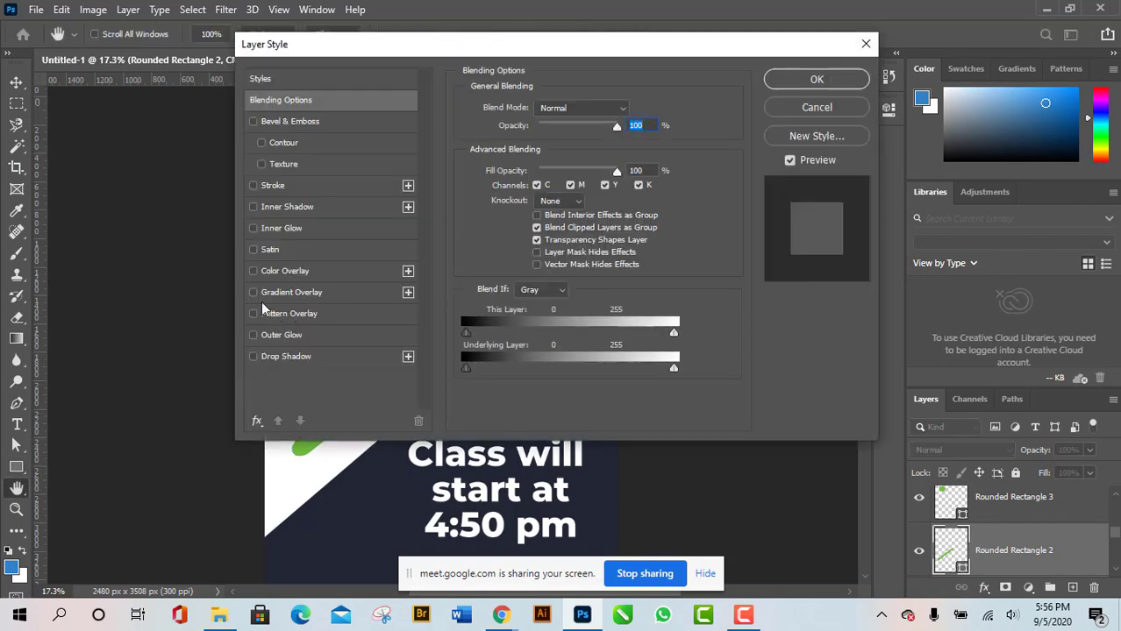
left_click(253, 292)
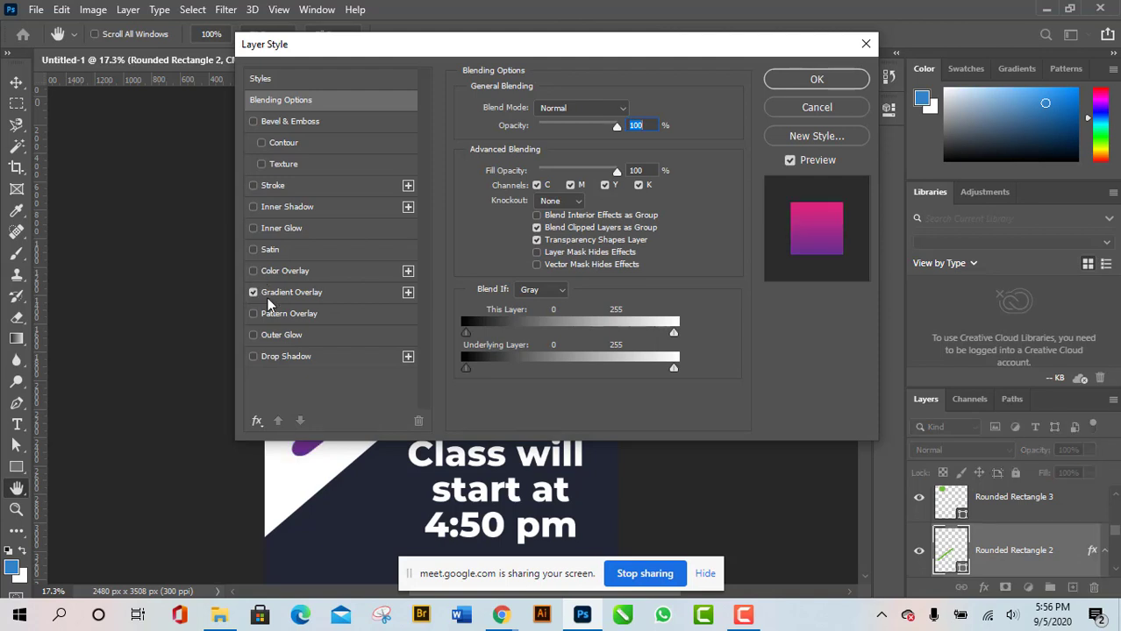
left_click(341, 294)
left_click(586, 151)
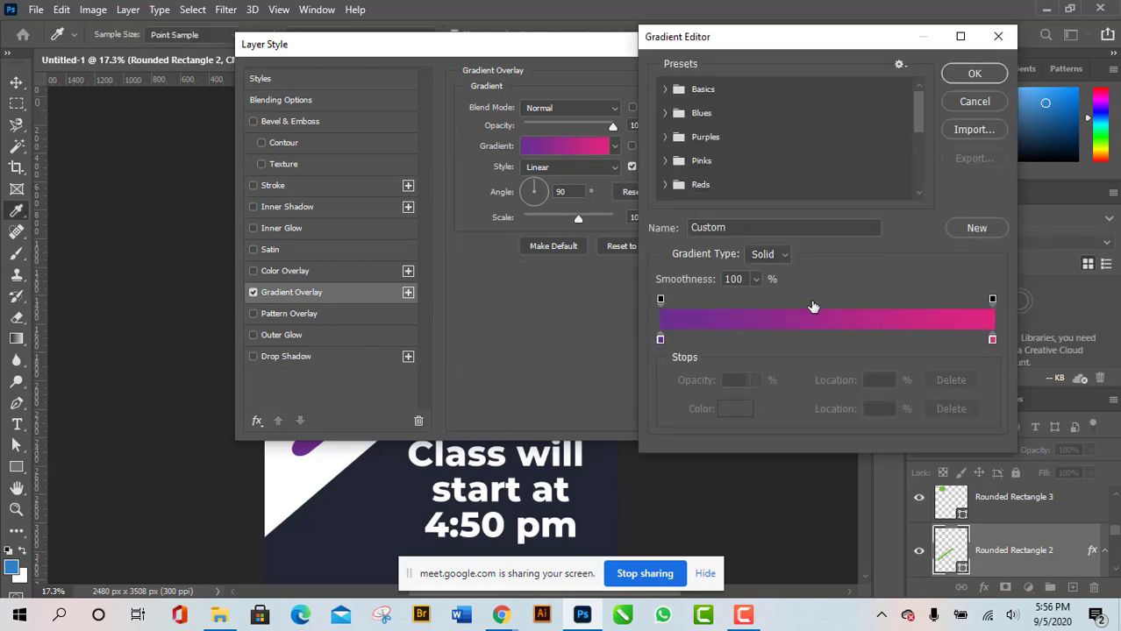
Try to add the purple starting stop's color to the swatches.
left_click(661, 340)
double_click(660, 340)
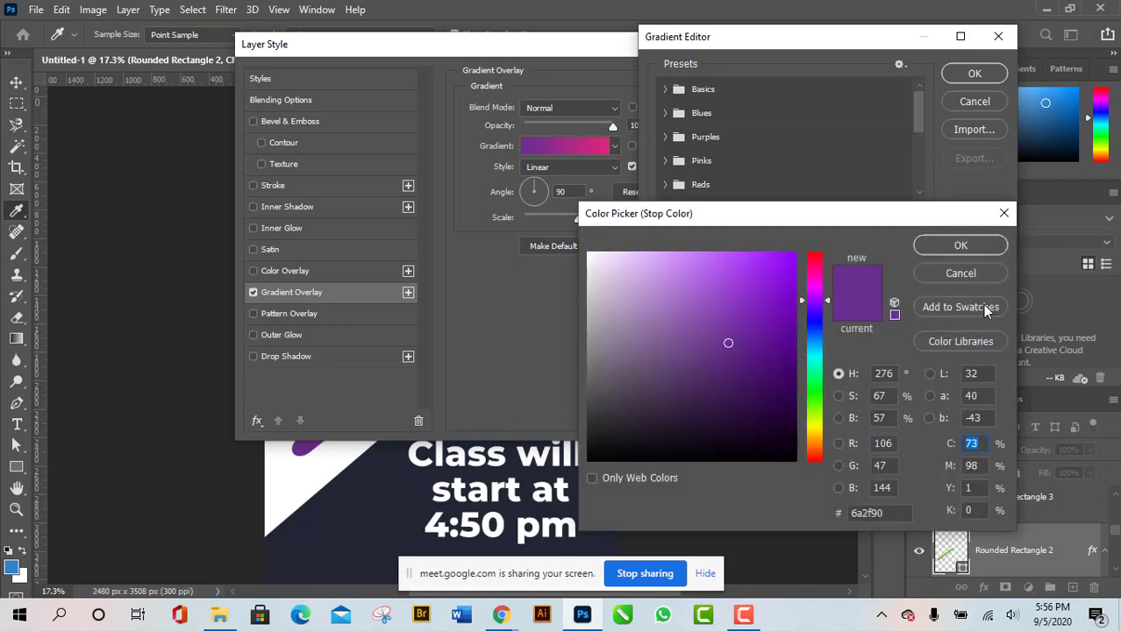
left_click(972, 307)
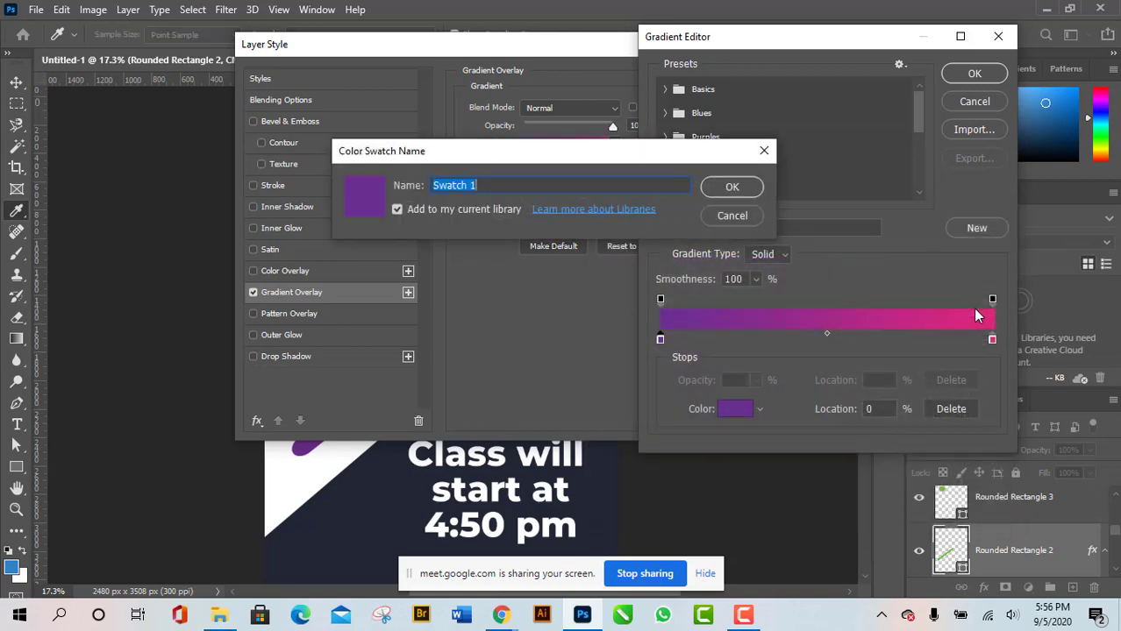
left_click(743, 219)
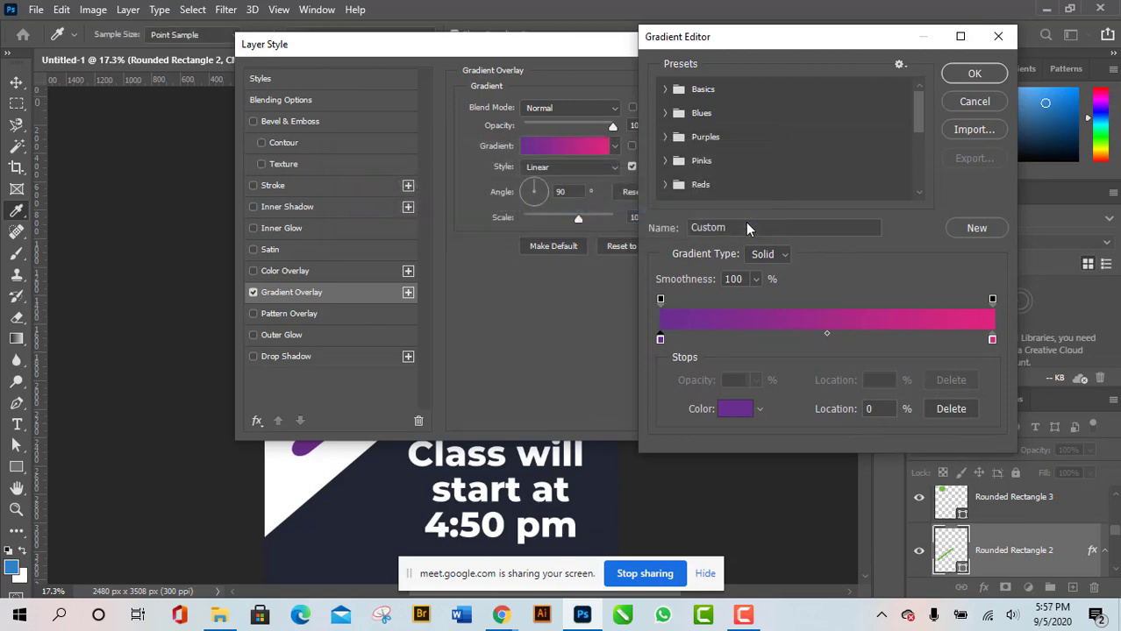
Toggle Only Web Colors for the purple starting stop to compare the palettes, and cancel the color change.
double_click(661, 340)
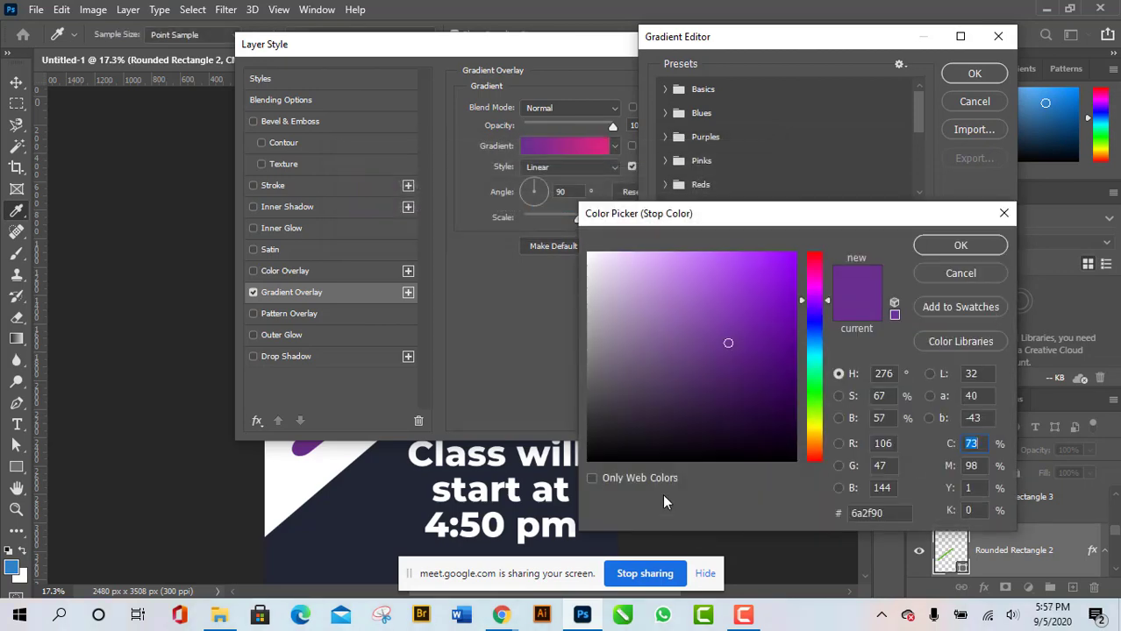
left_click(592, 479)
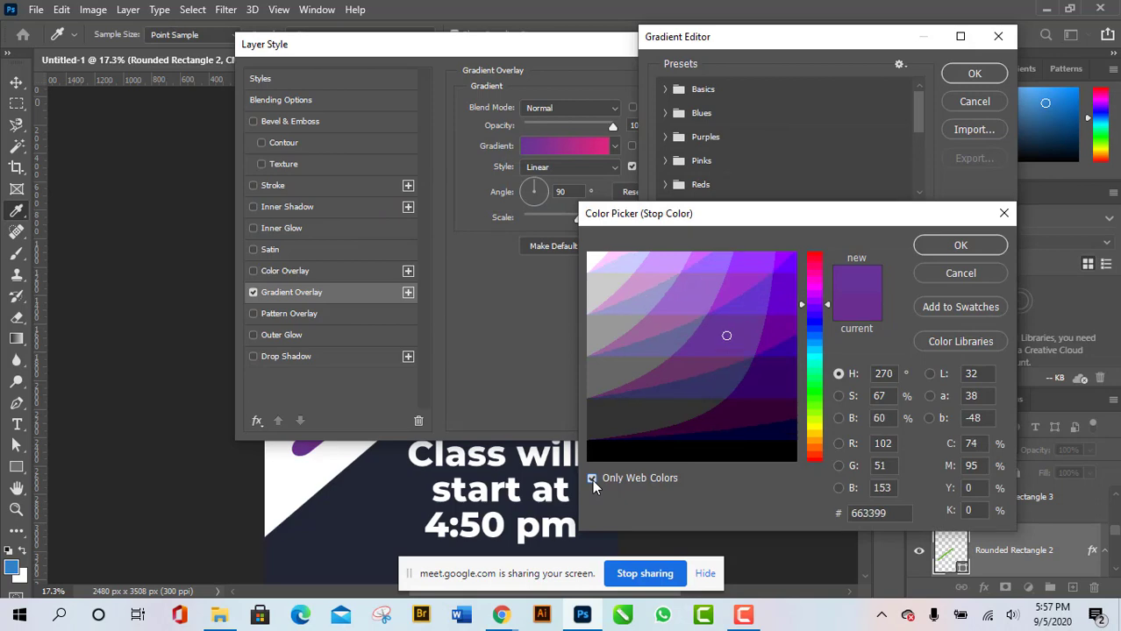
left_click(592, 479)
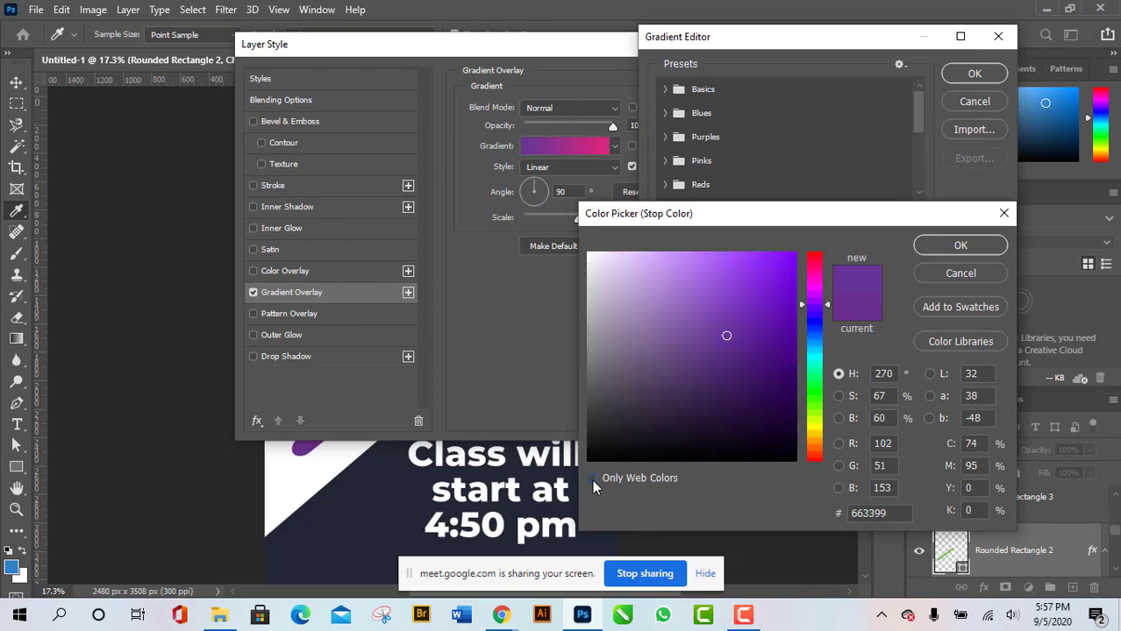
left_click(592, 480)
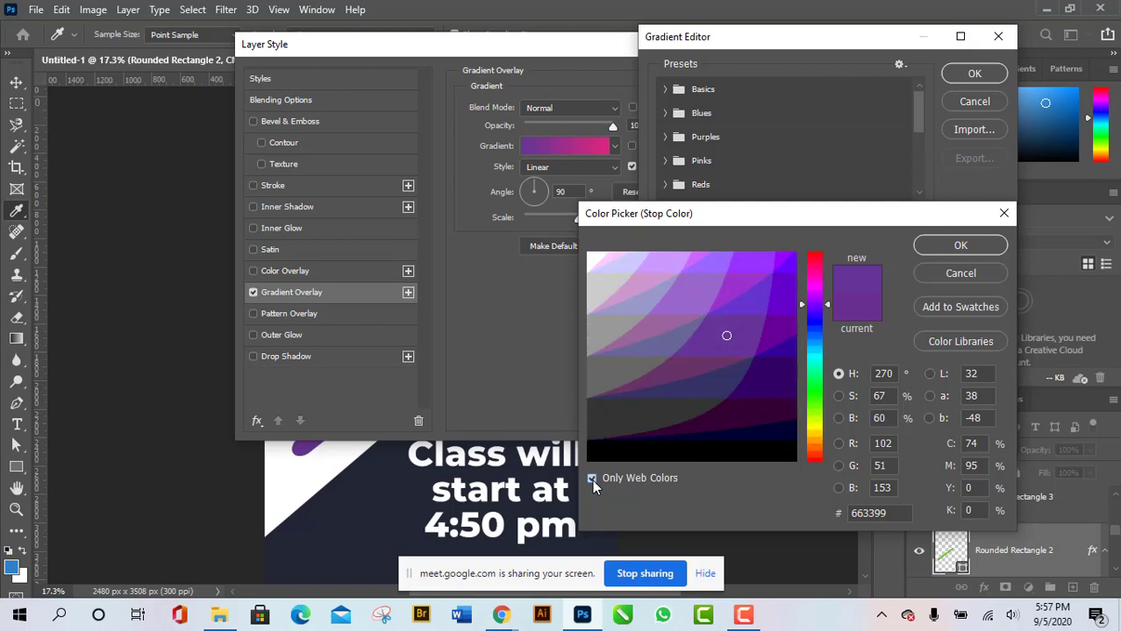
left_click(592, 480)
left_click(592, 480)
left_click(592, 480)
left_click(960, 274)
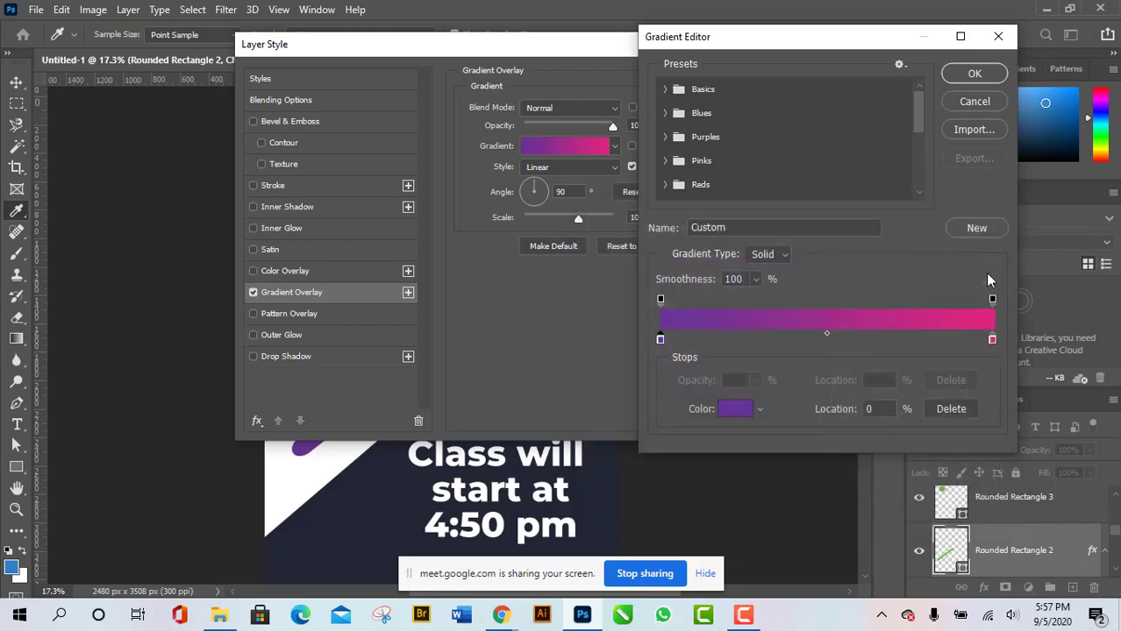
Close the gradient editing without saving and discard the Gradient Overlay on Rounded Rectangle 2.
left_click(983, 100)
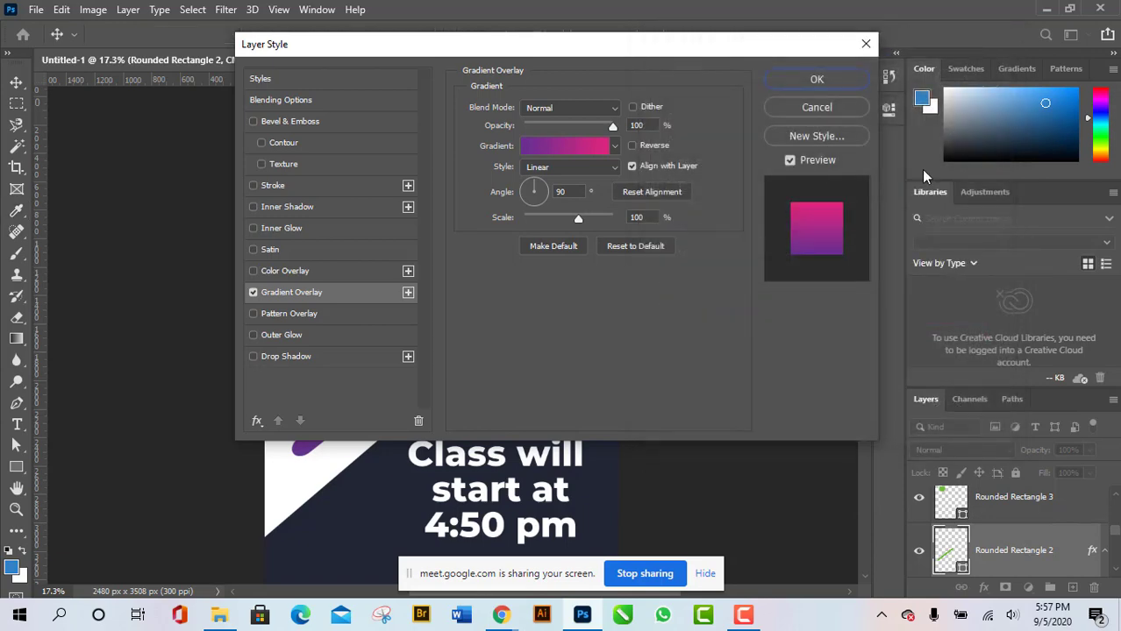
left_click(837, 107)
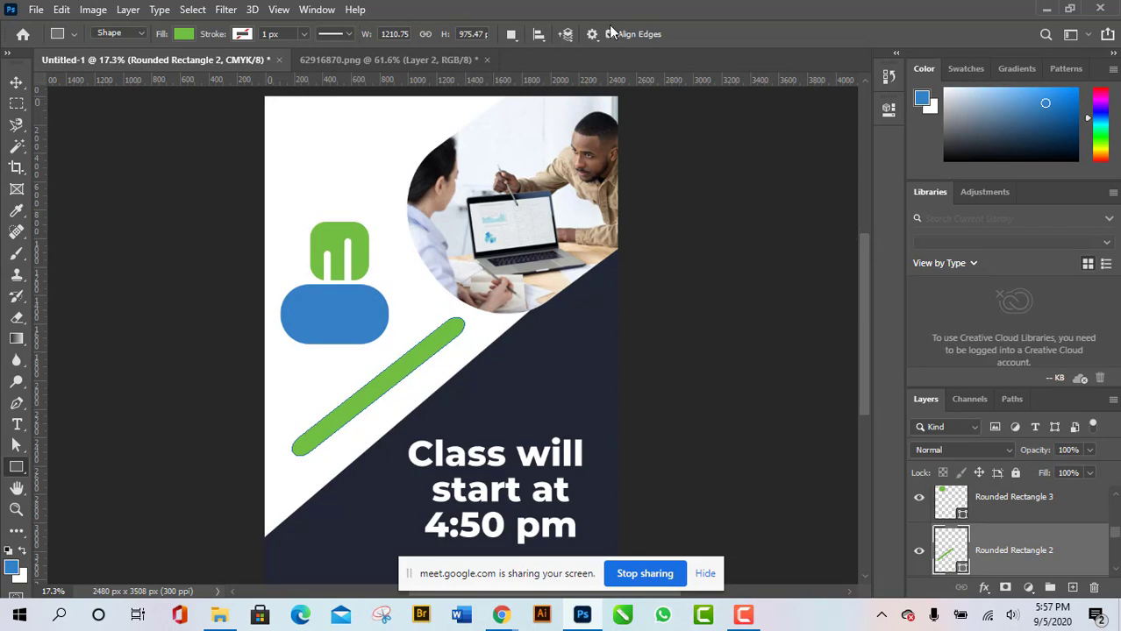
Minimize the flyer document's window and switch to the Google Meet class call in Chrome.
left_click(1047, 11)
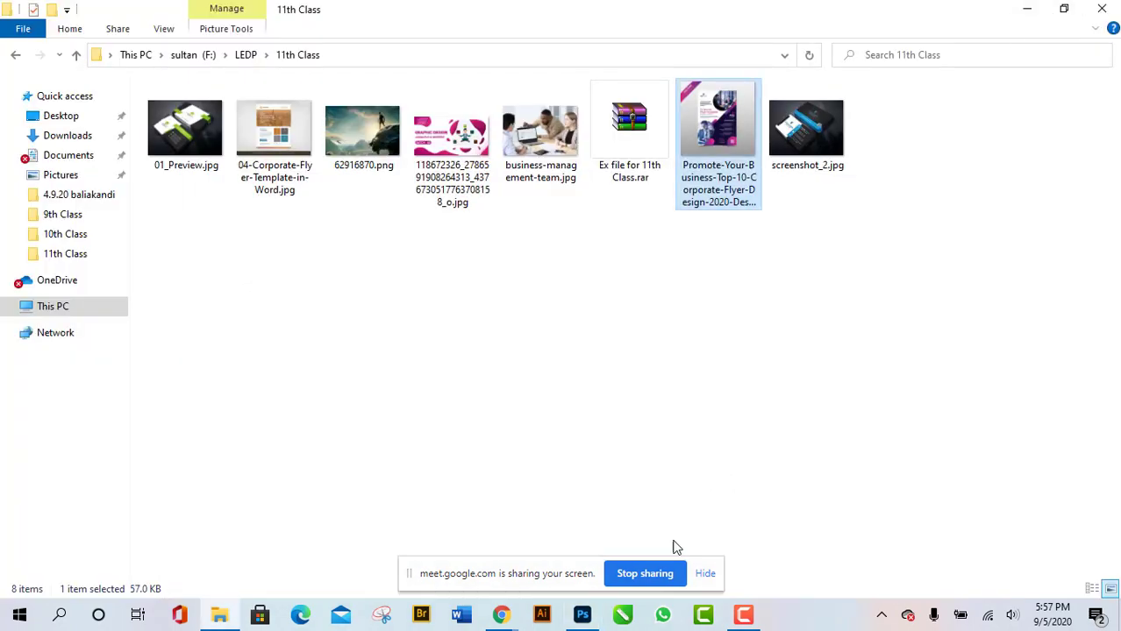
left_click(503, 617)
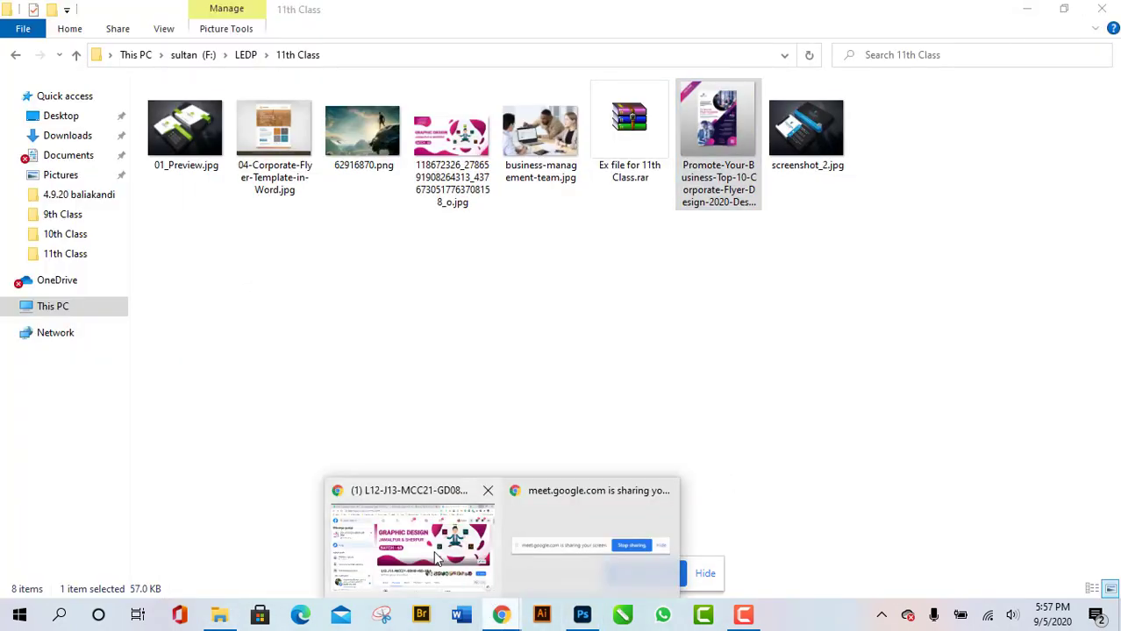
left_click(412, 536)
left_click(666, 9)
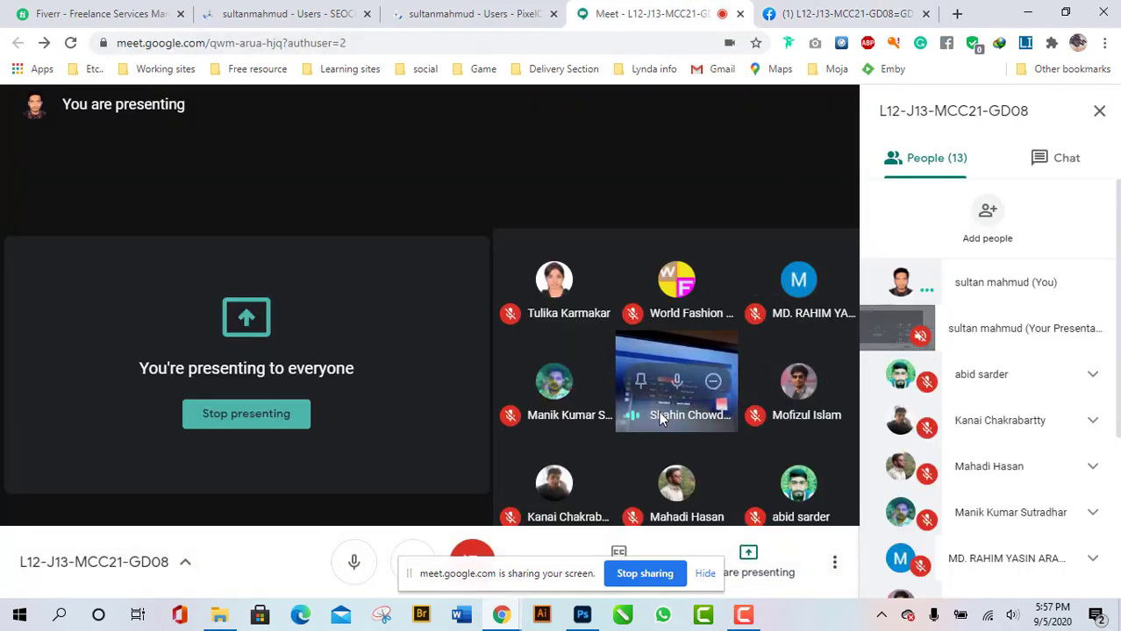
Stop sharing the screen with the class and pin the participant whose camera is filming a monitor.
left_click(645, 576)
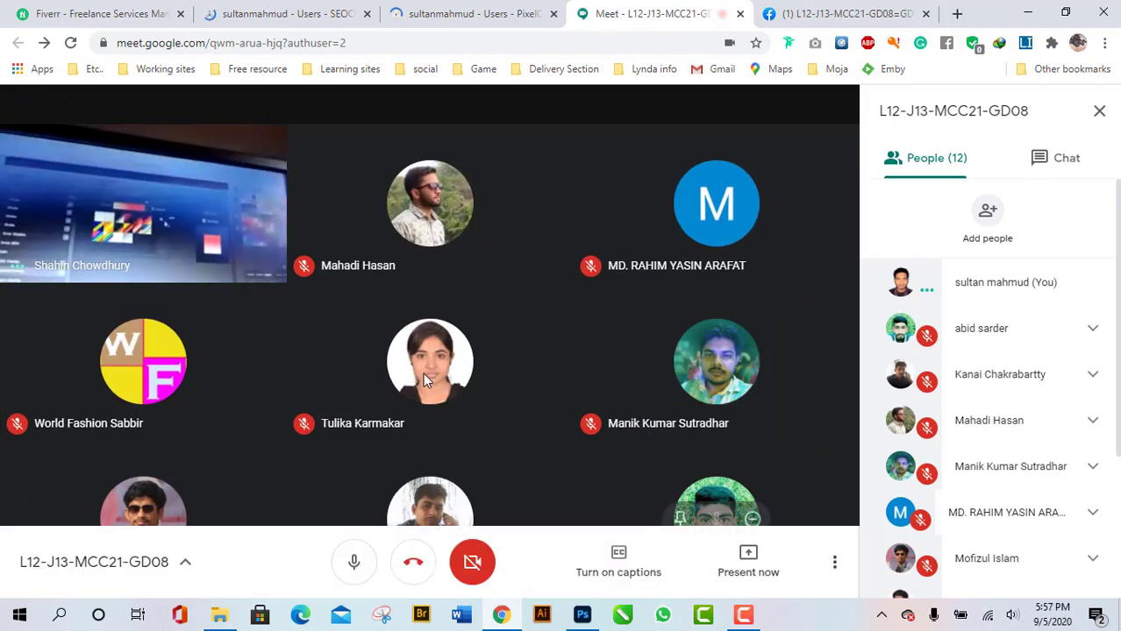
mouse_move(143, 218)
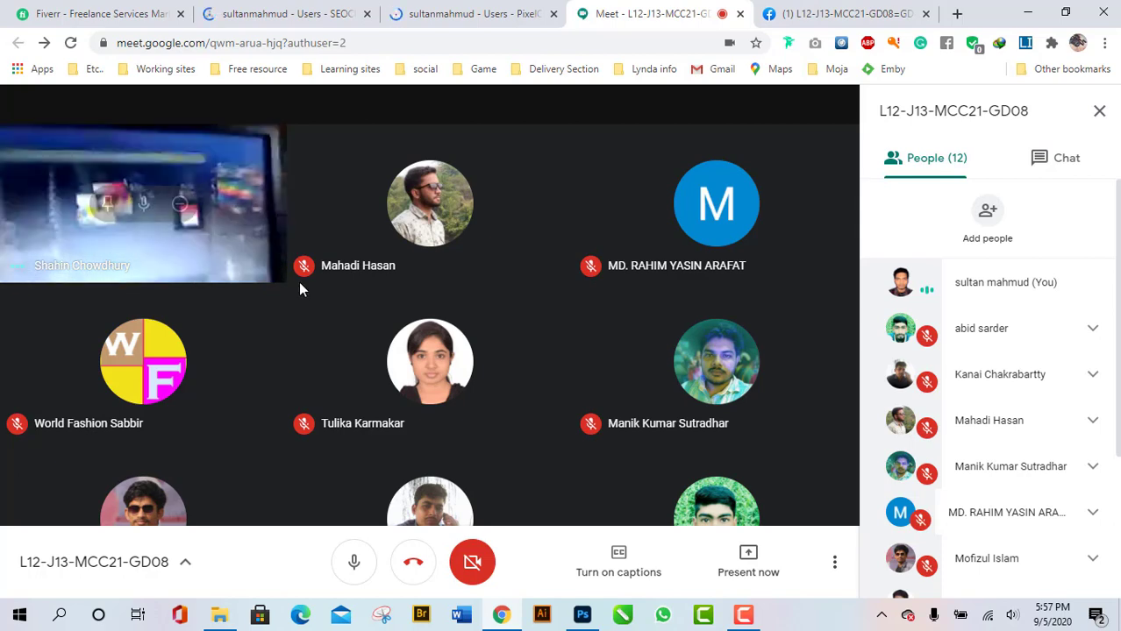
left_click(111, 205)
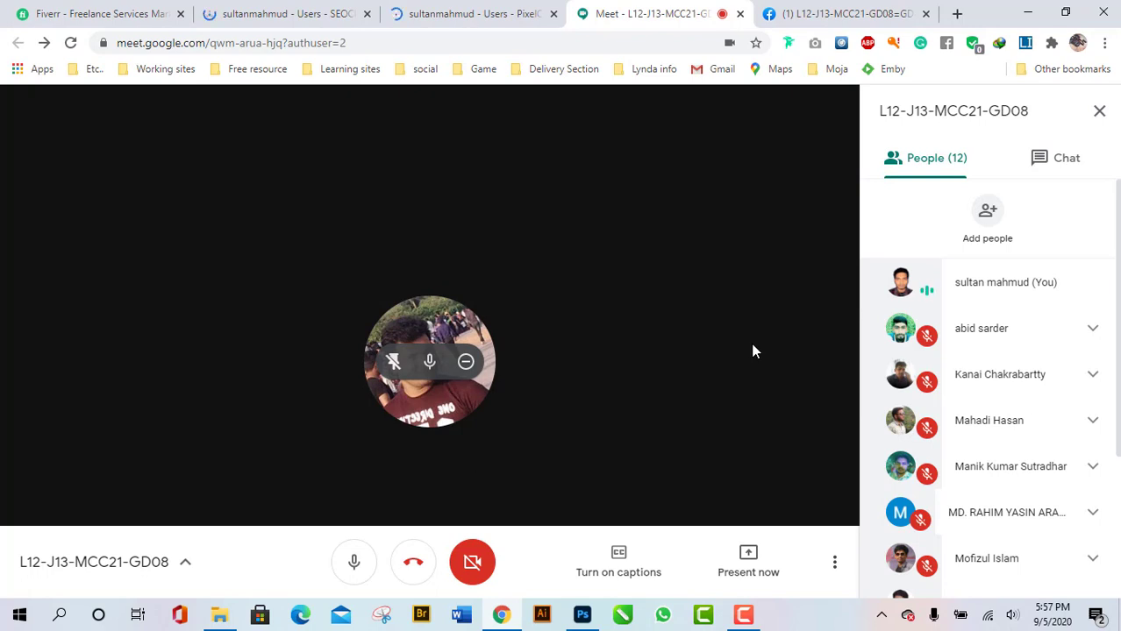